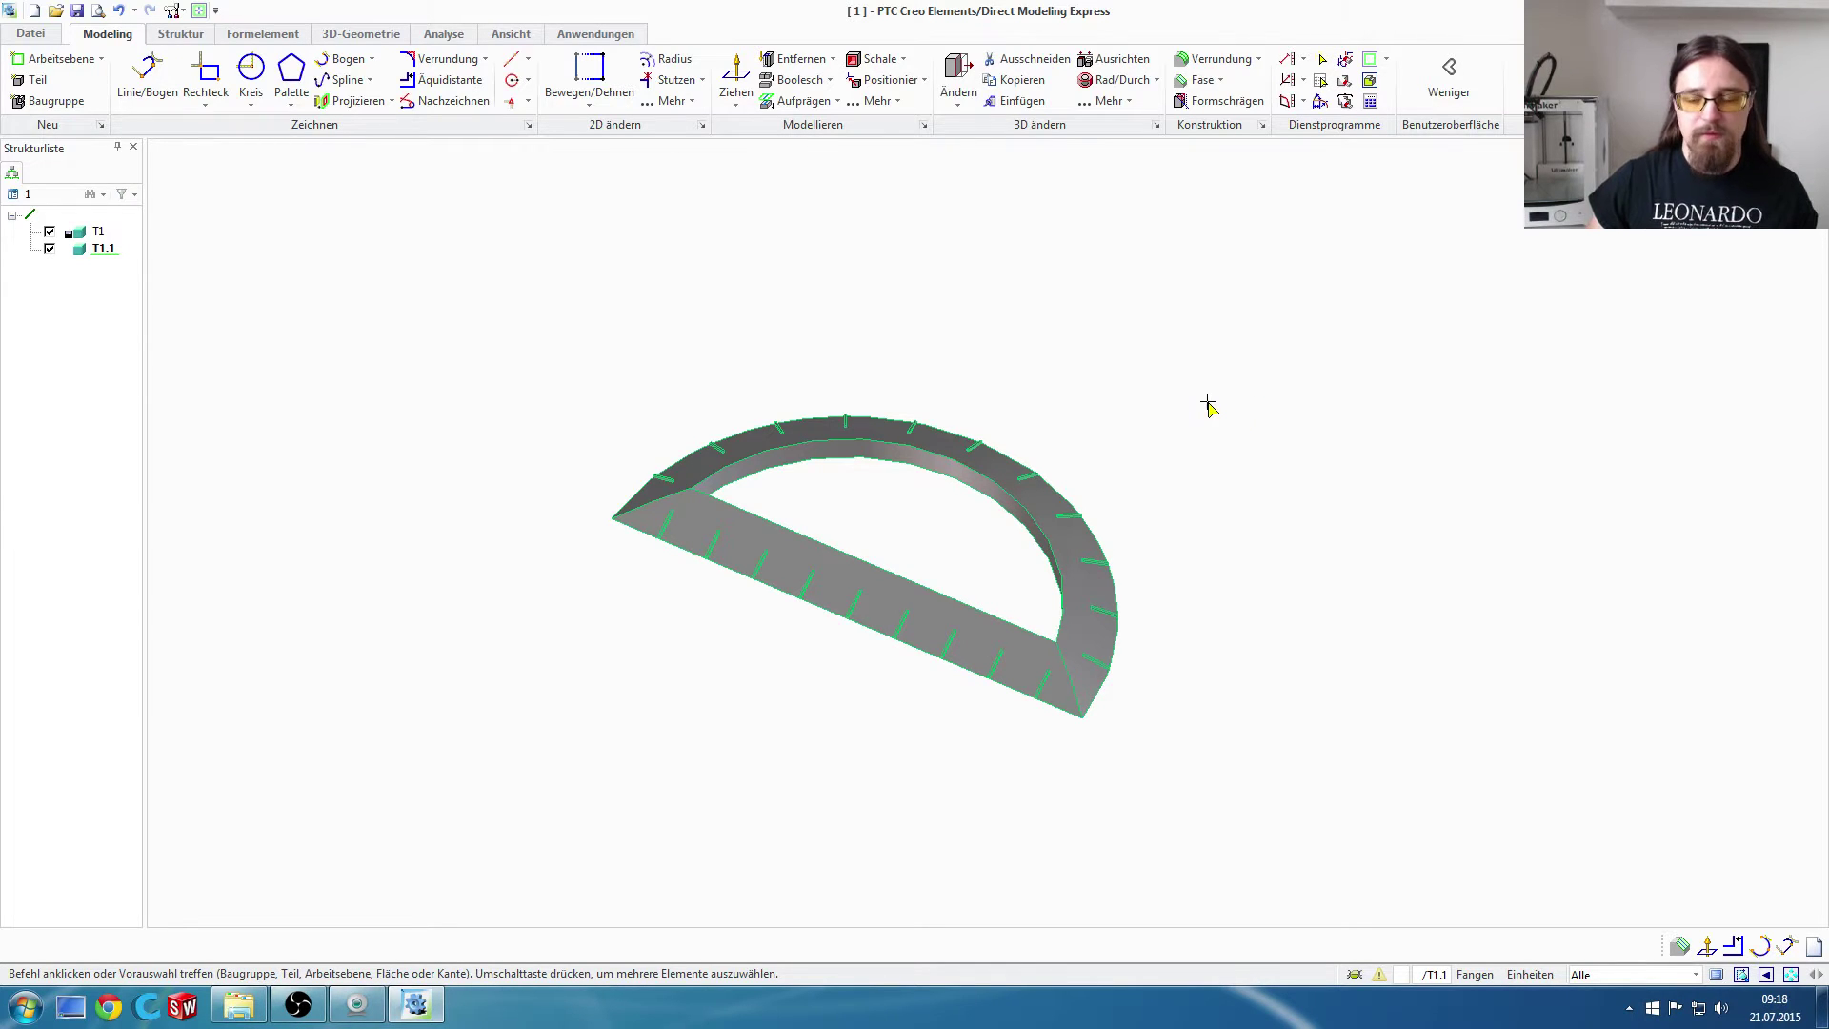
Step: Discard the finished protractor and start a new session with empty workplane A1
{"action": "mouse_move", "coordinate": [895, 531]}
{"action": "middle_mouse_down"}
{"action": "mouse_move", "coordinate": [951, 520]}
{"action": "mouse_move", "coordinate": [930, 507]}
{"action": "middle_mouse_up"}
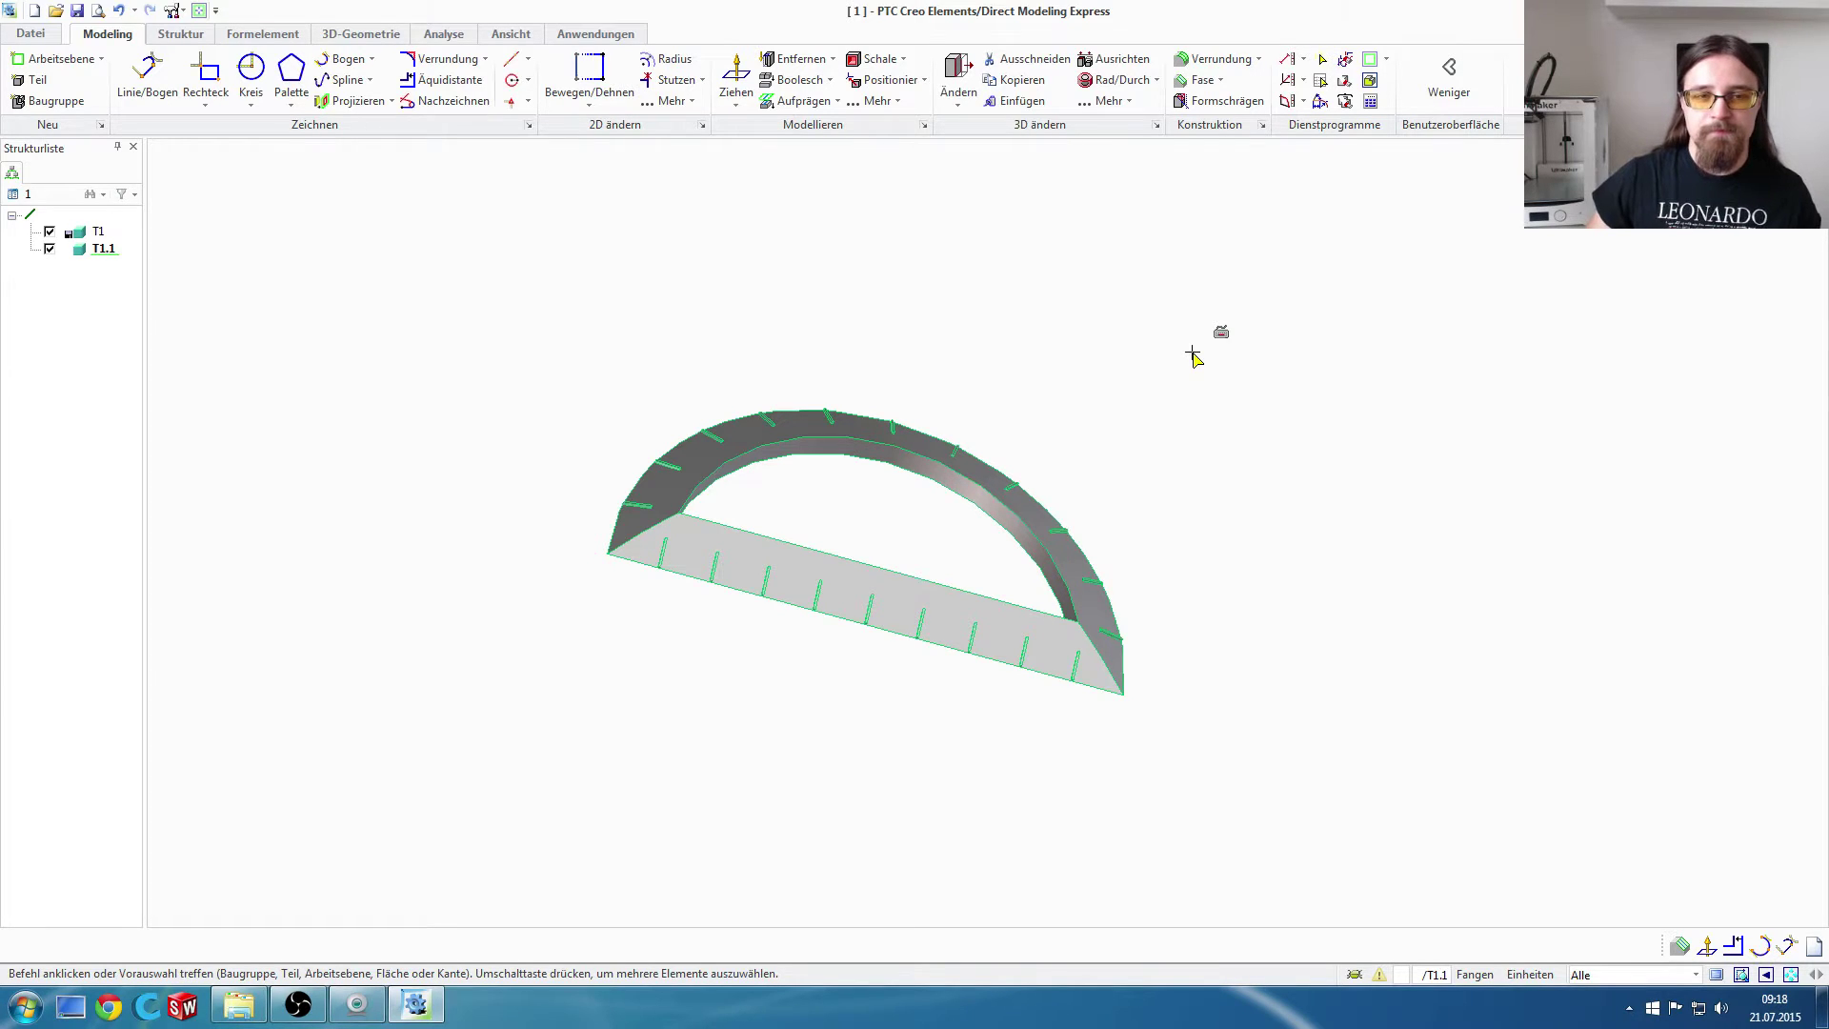
{"action": "left_click", "coordinate": [54, 36]}
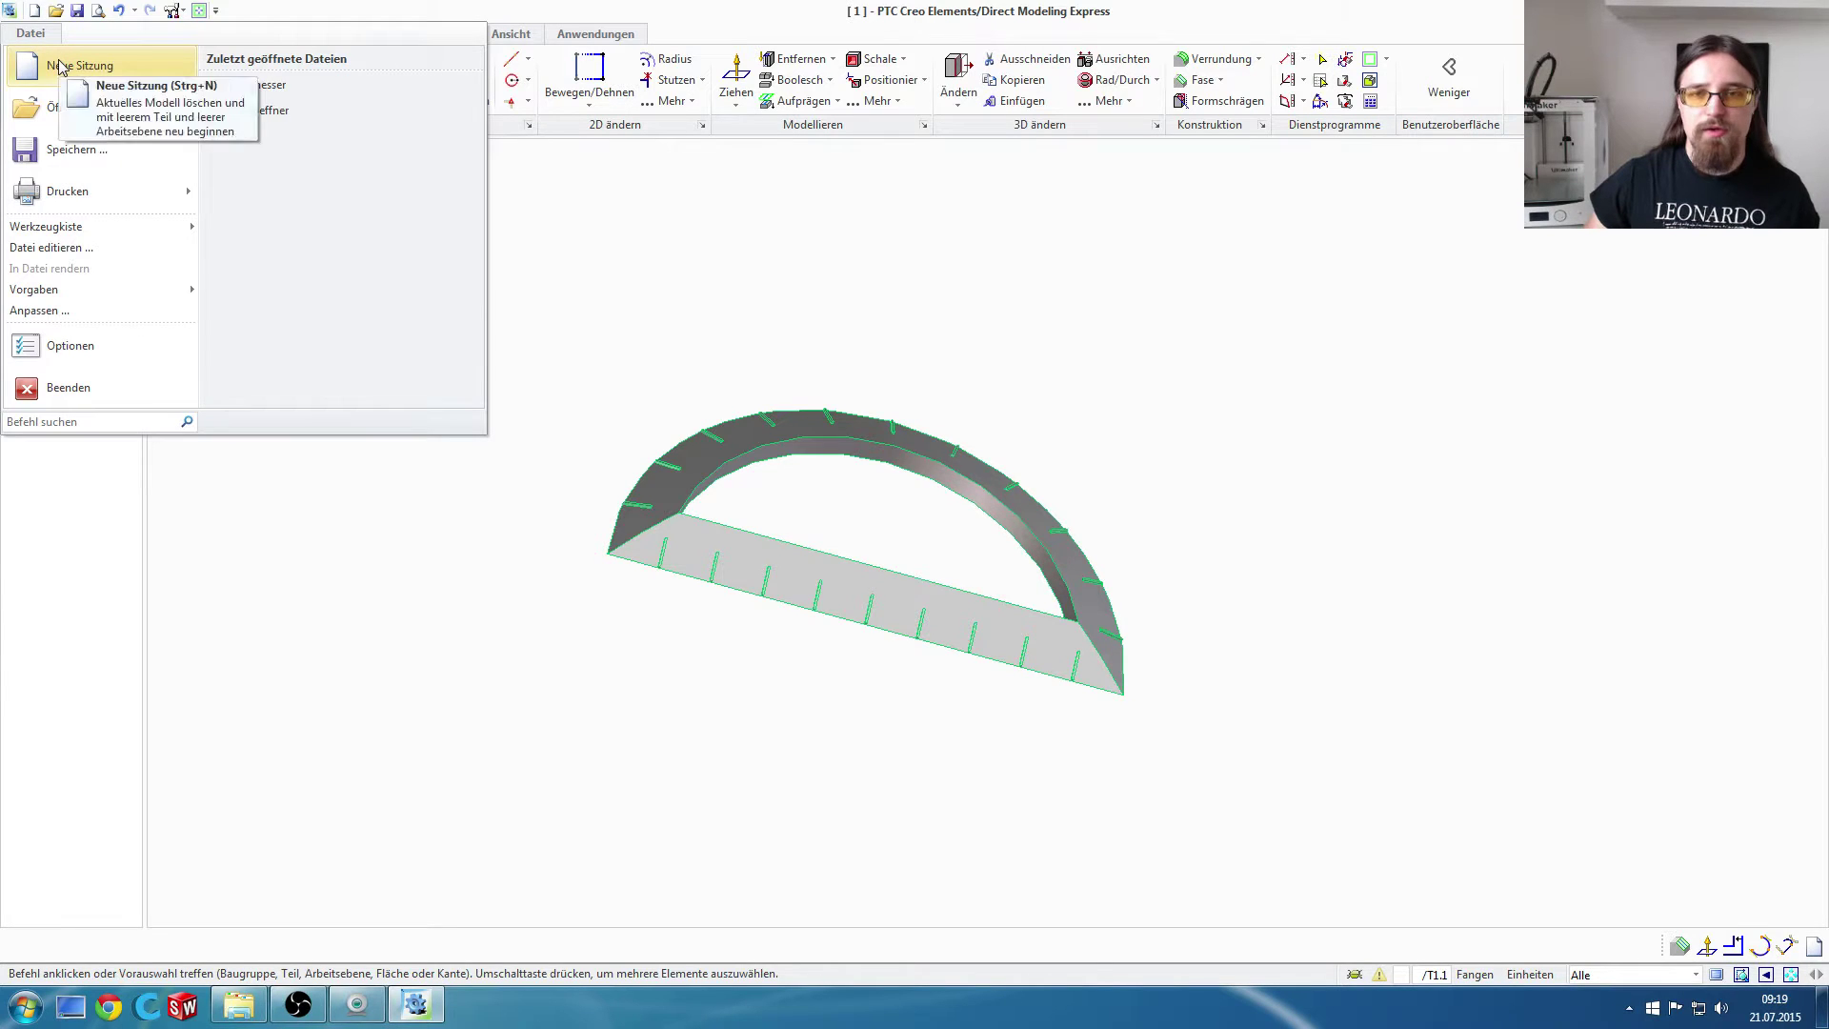
{"action": "left_click", "coordinate": [57, 64]}
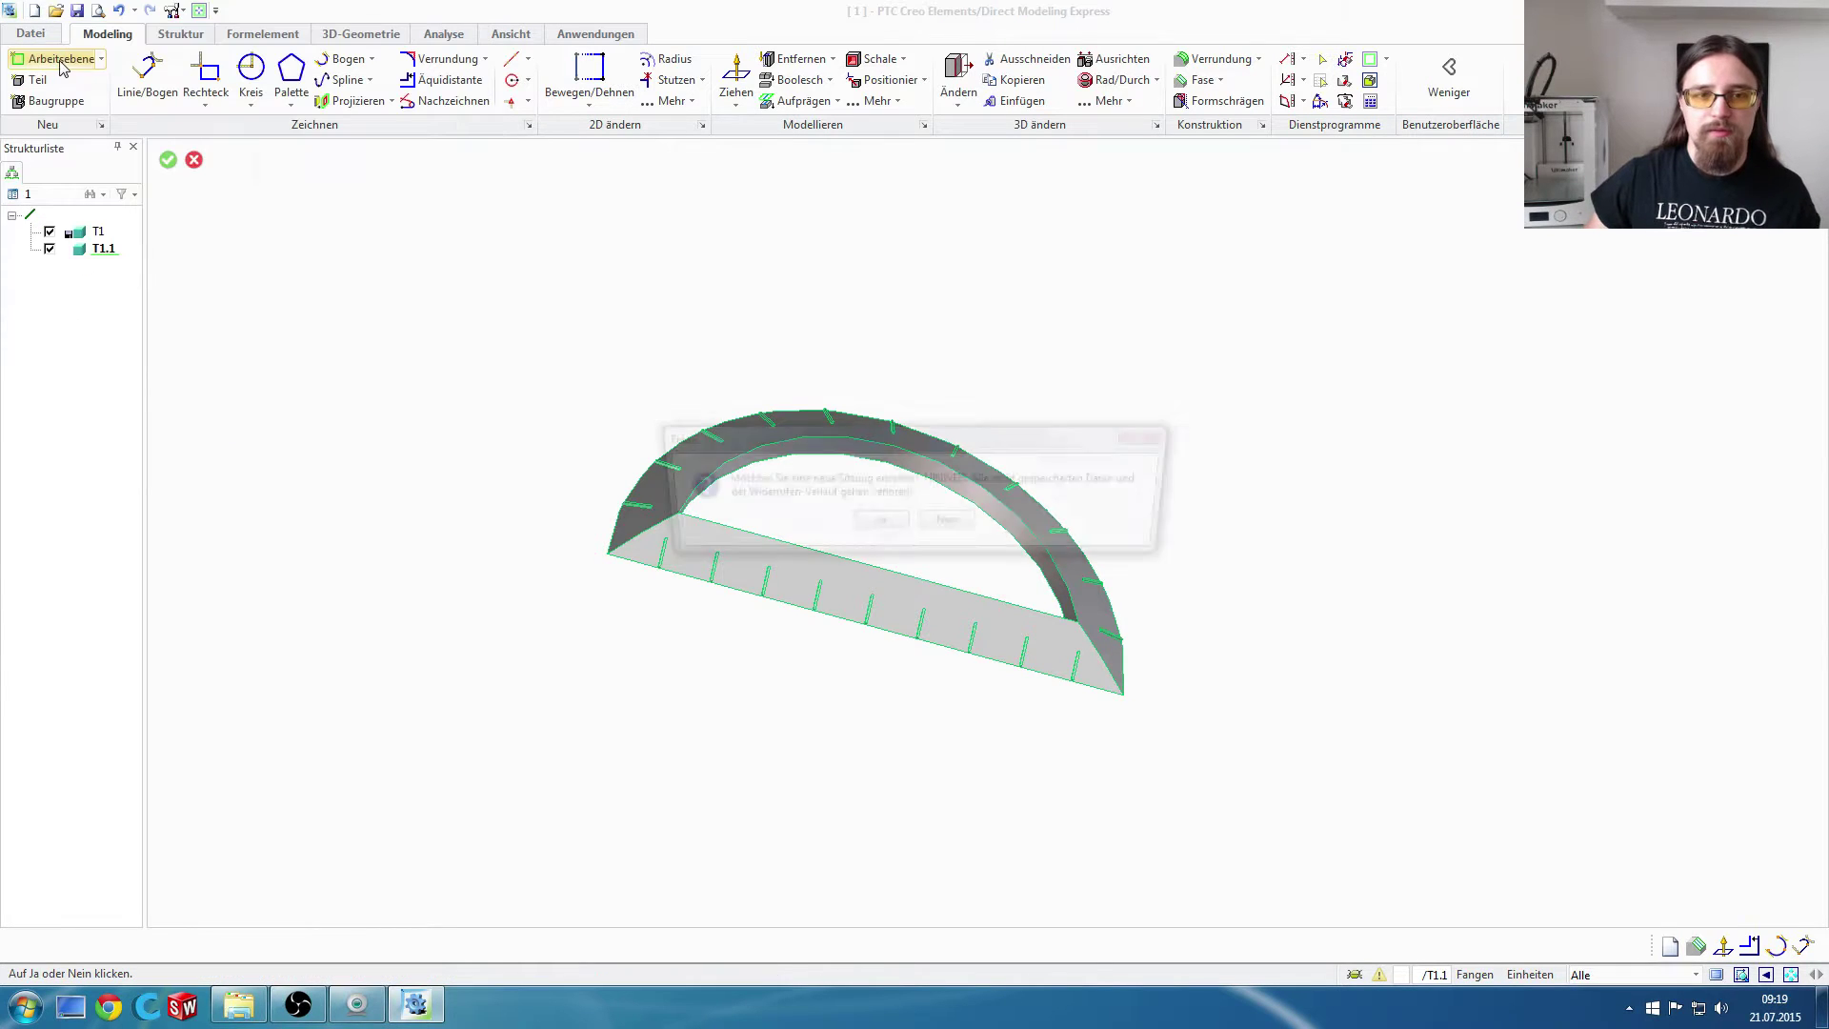
{"action": "left_click", "coordinate": [878, 525]}
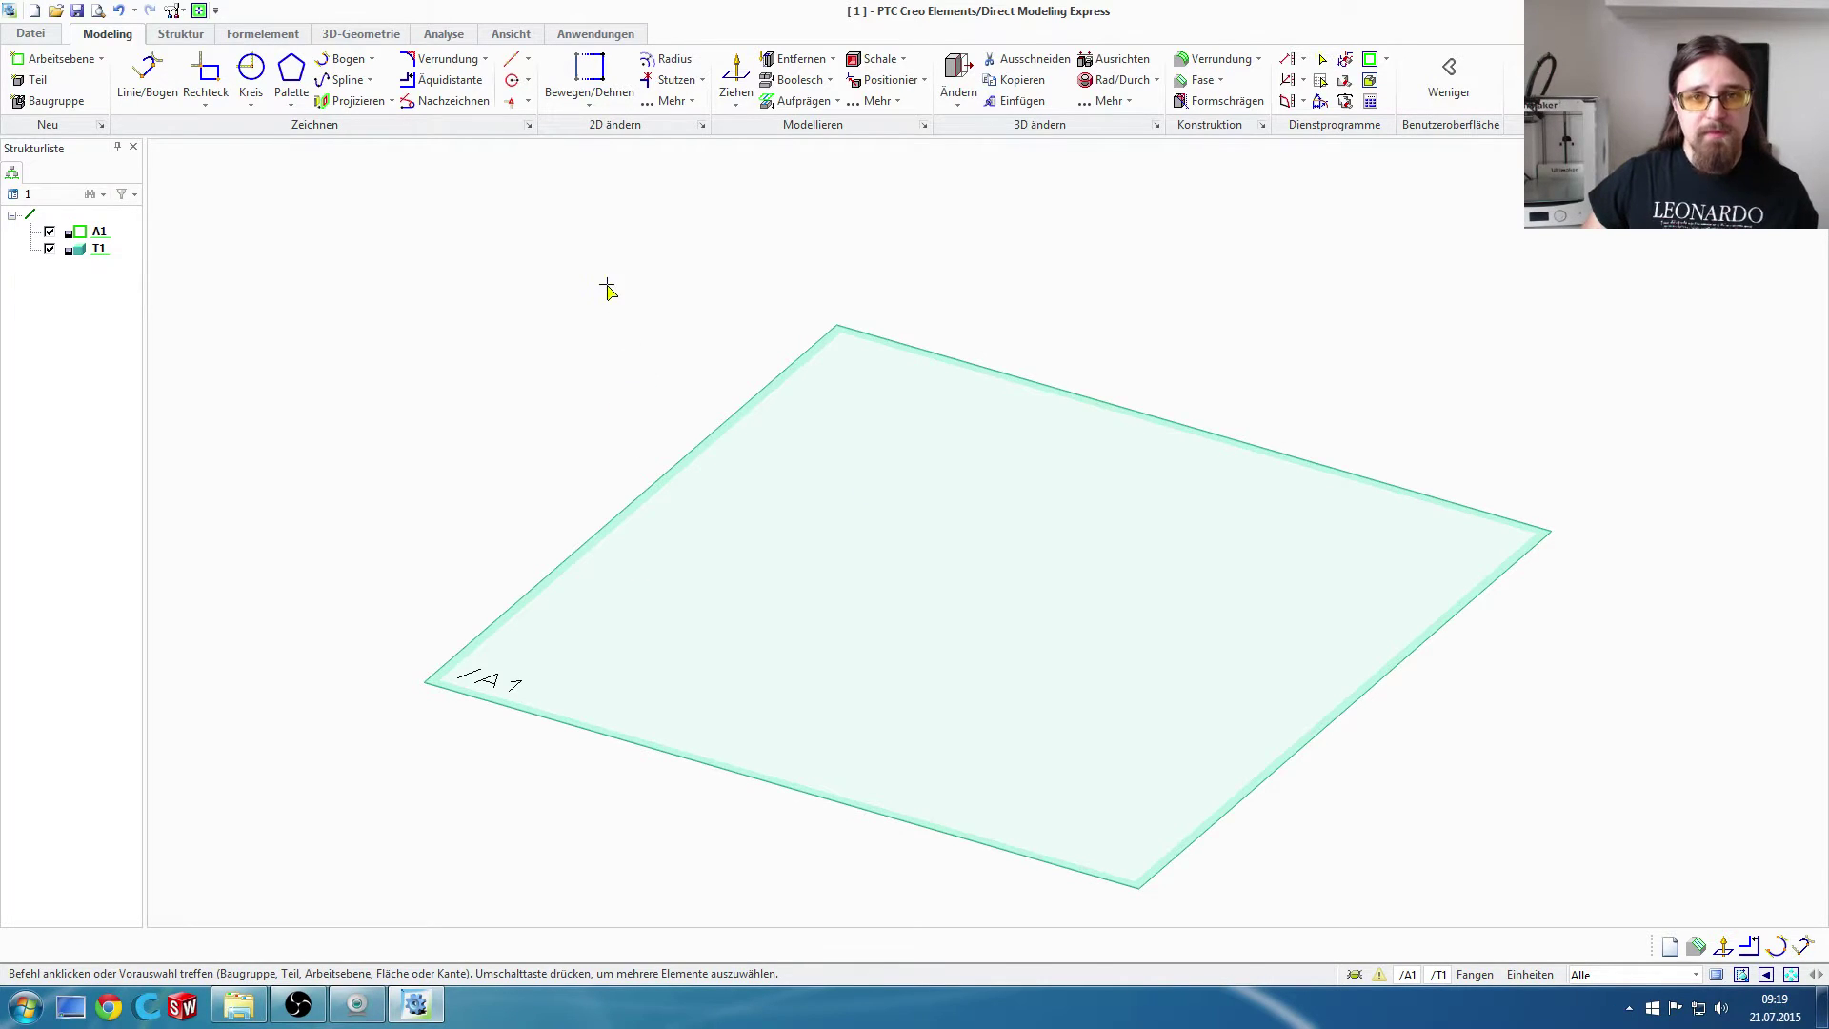
Step: Draw a horizontal line of length 100 on workplane A1 as the protractor's base edge
{"action": "left_click", "coordinate": [505, 693]}
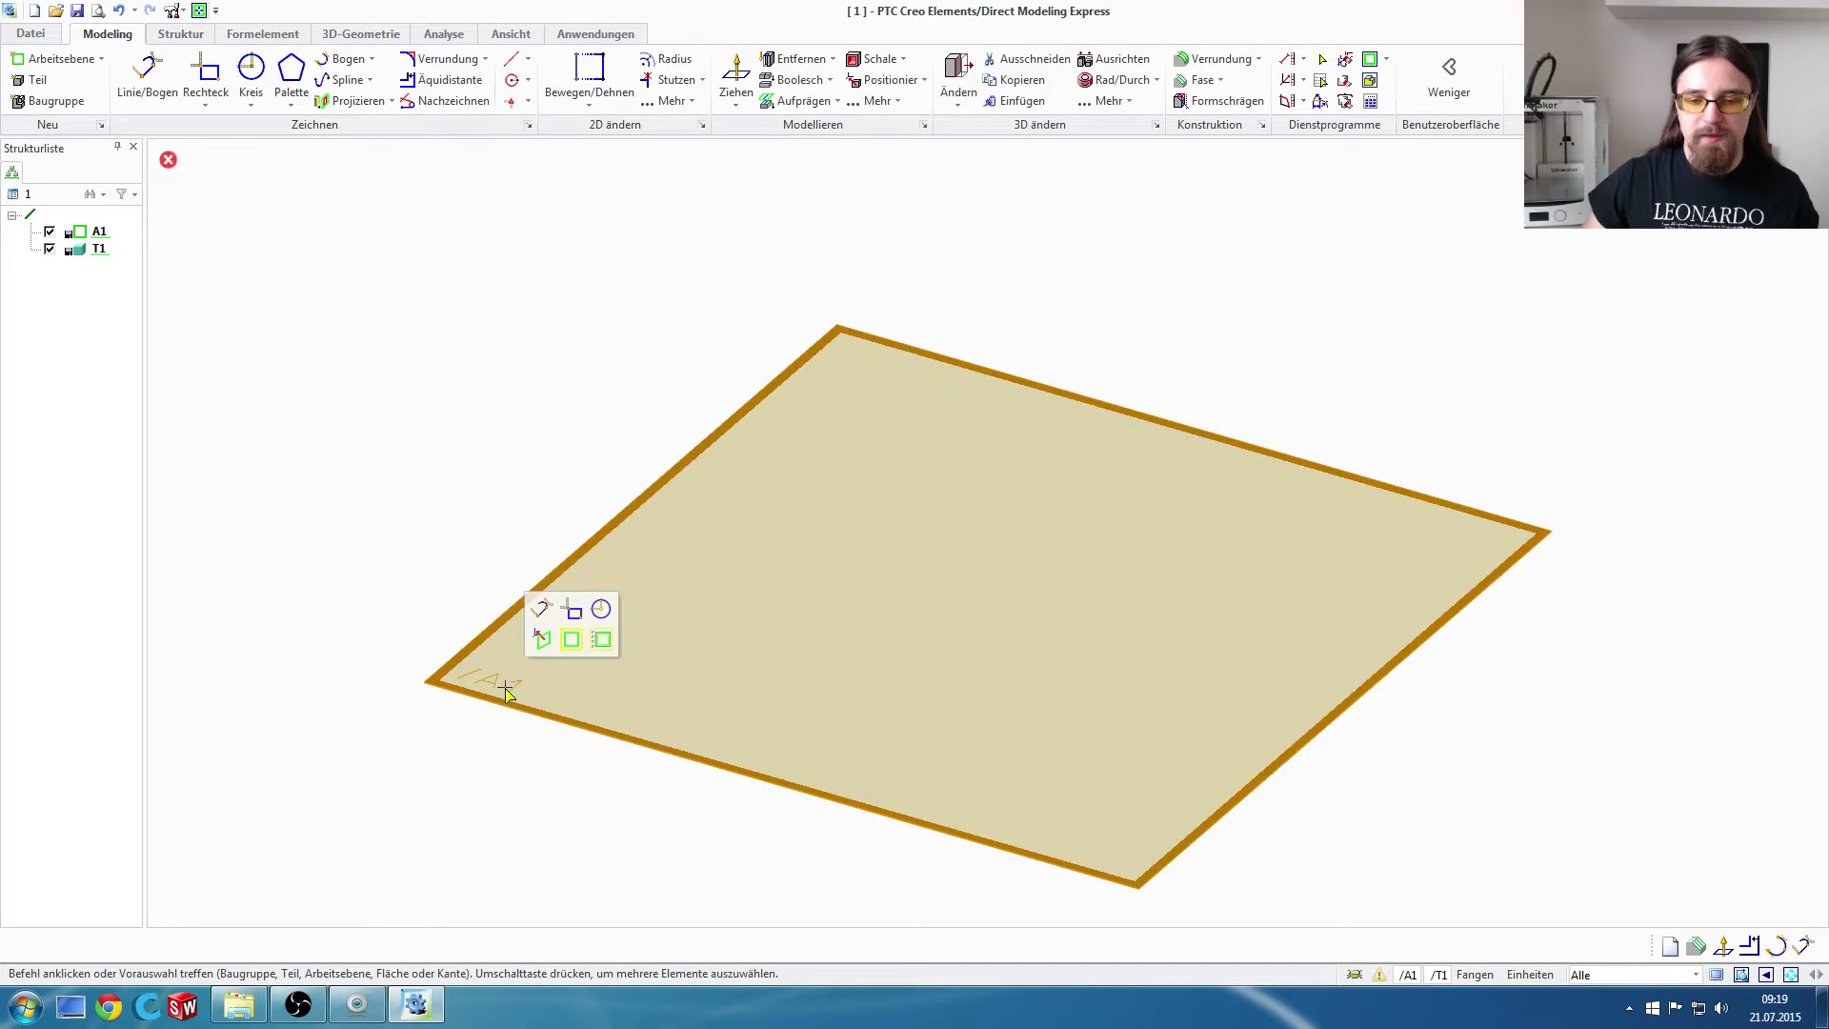
{"action": "left_click", "coordinate": [152, 78]}
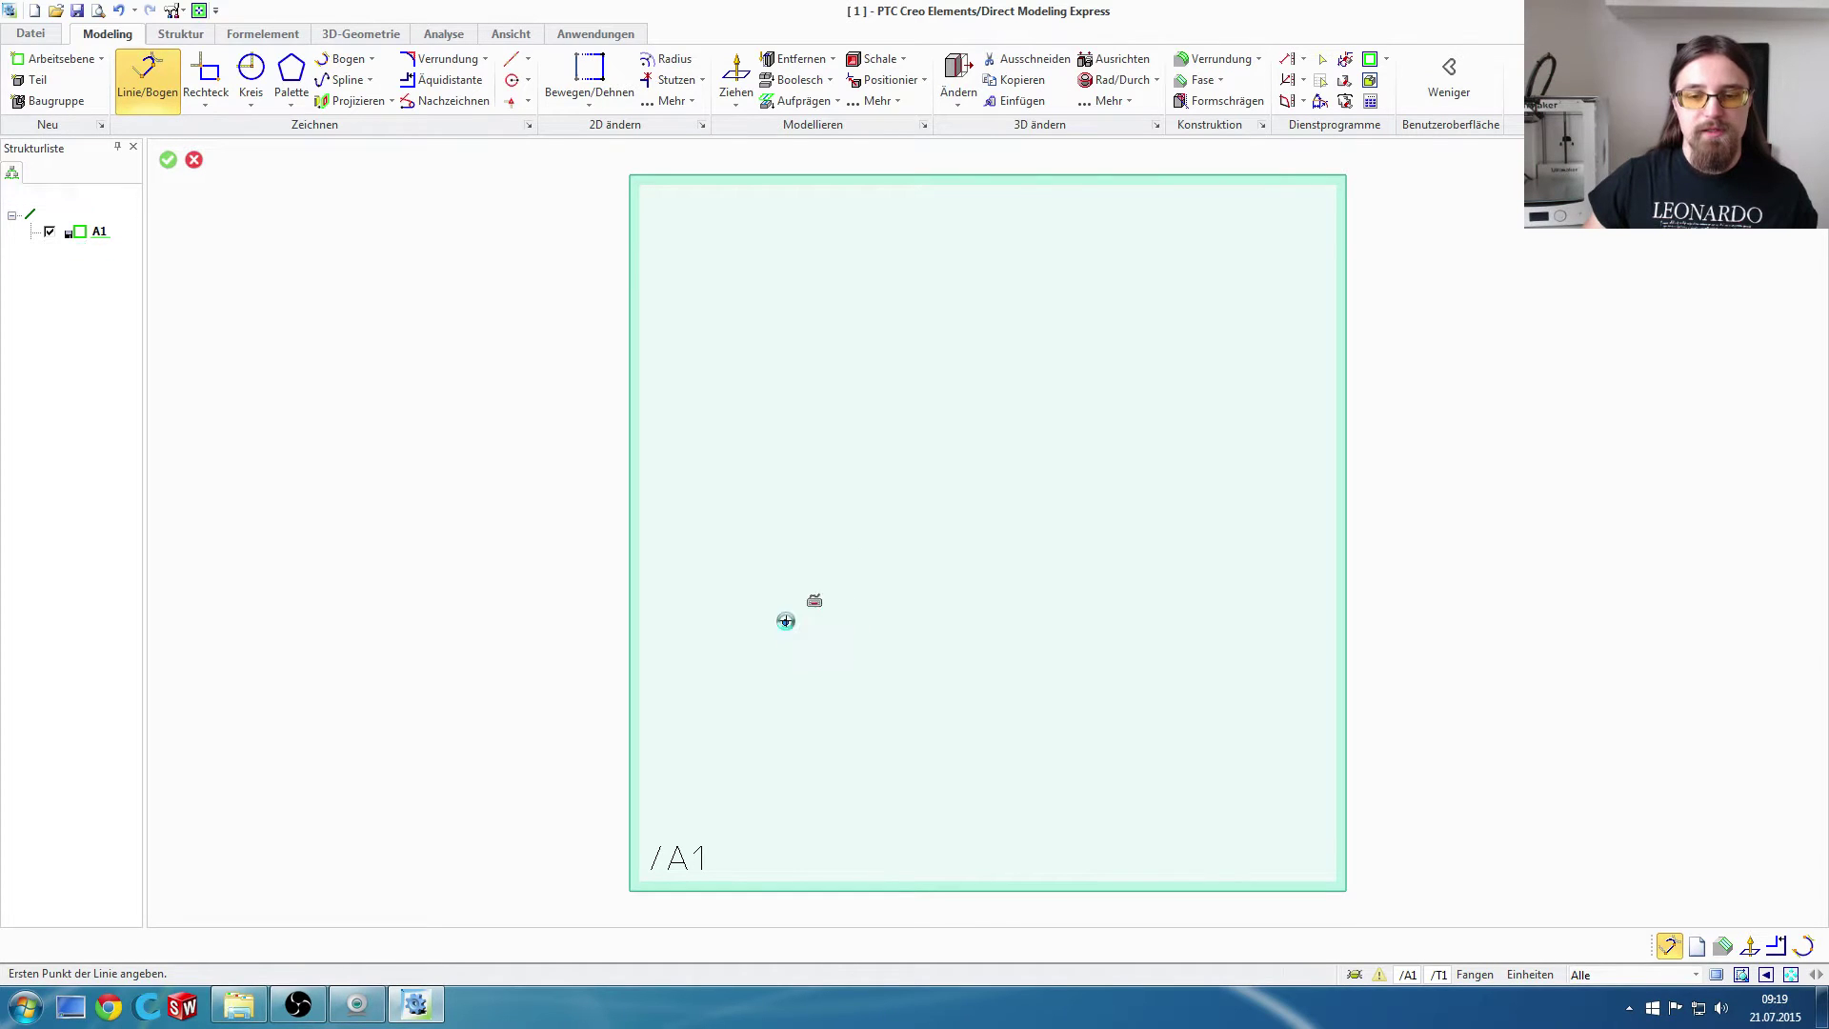
{"action": "left_click", "coordinate": [784, 622]}
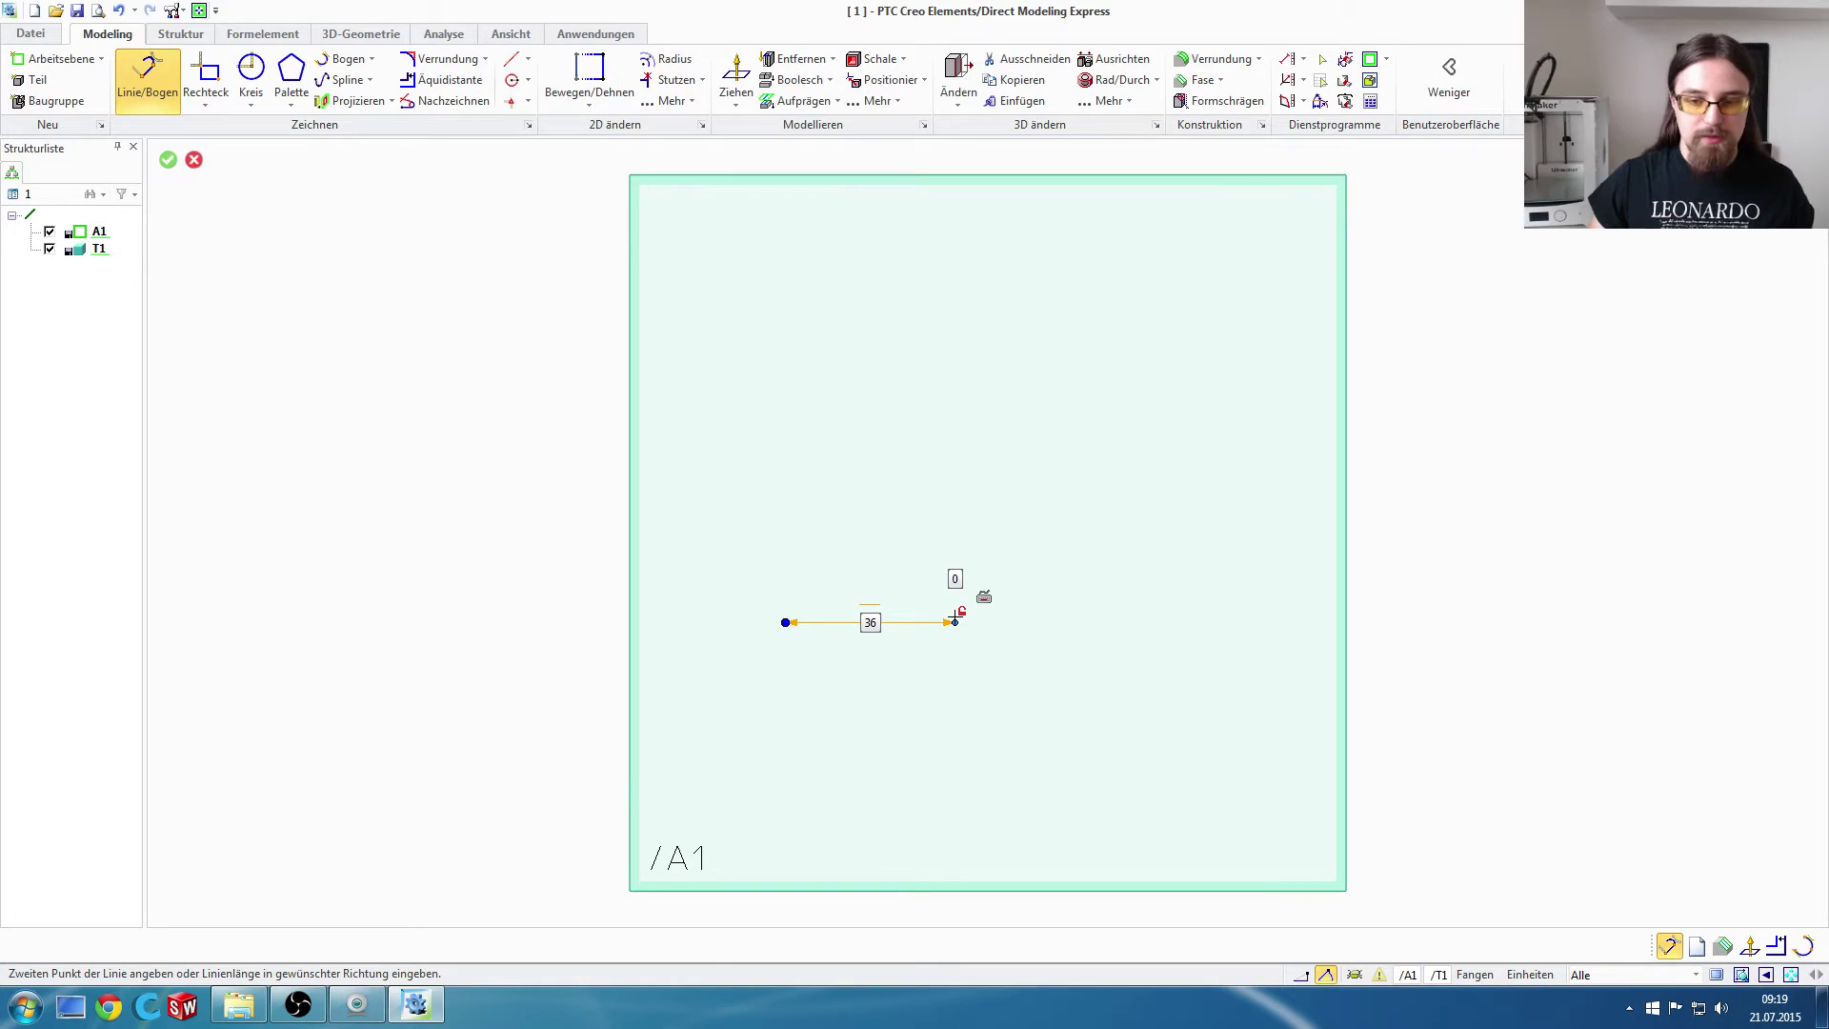
{"action": "key", "text": "Tab"}
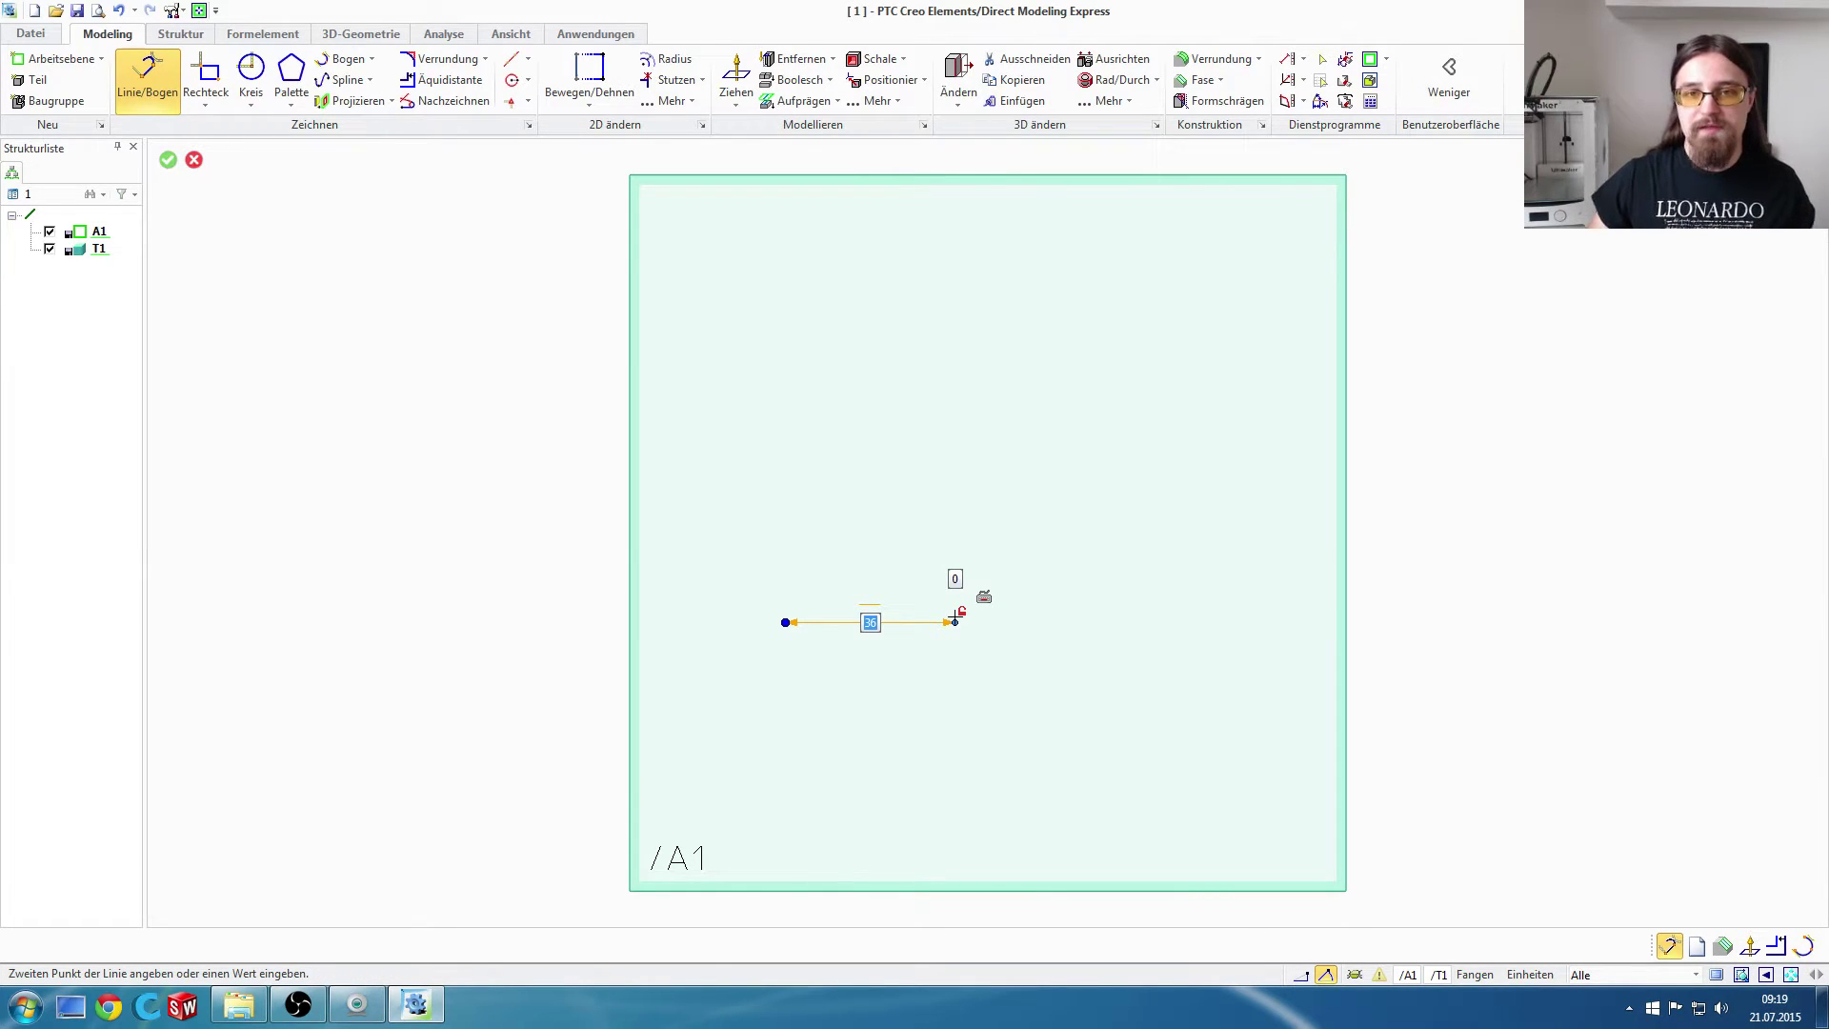
{"action": "type", "text": "100"}
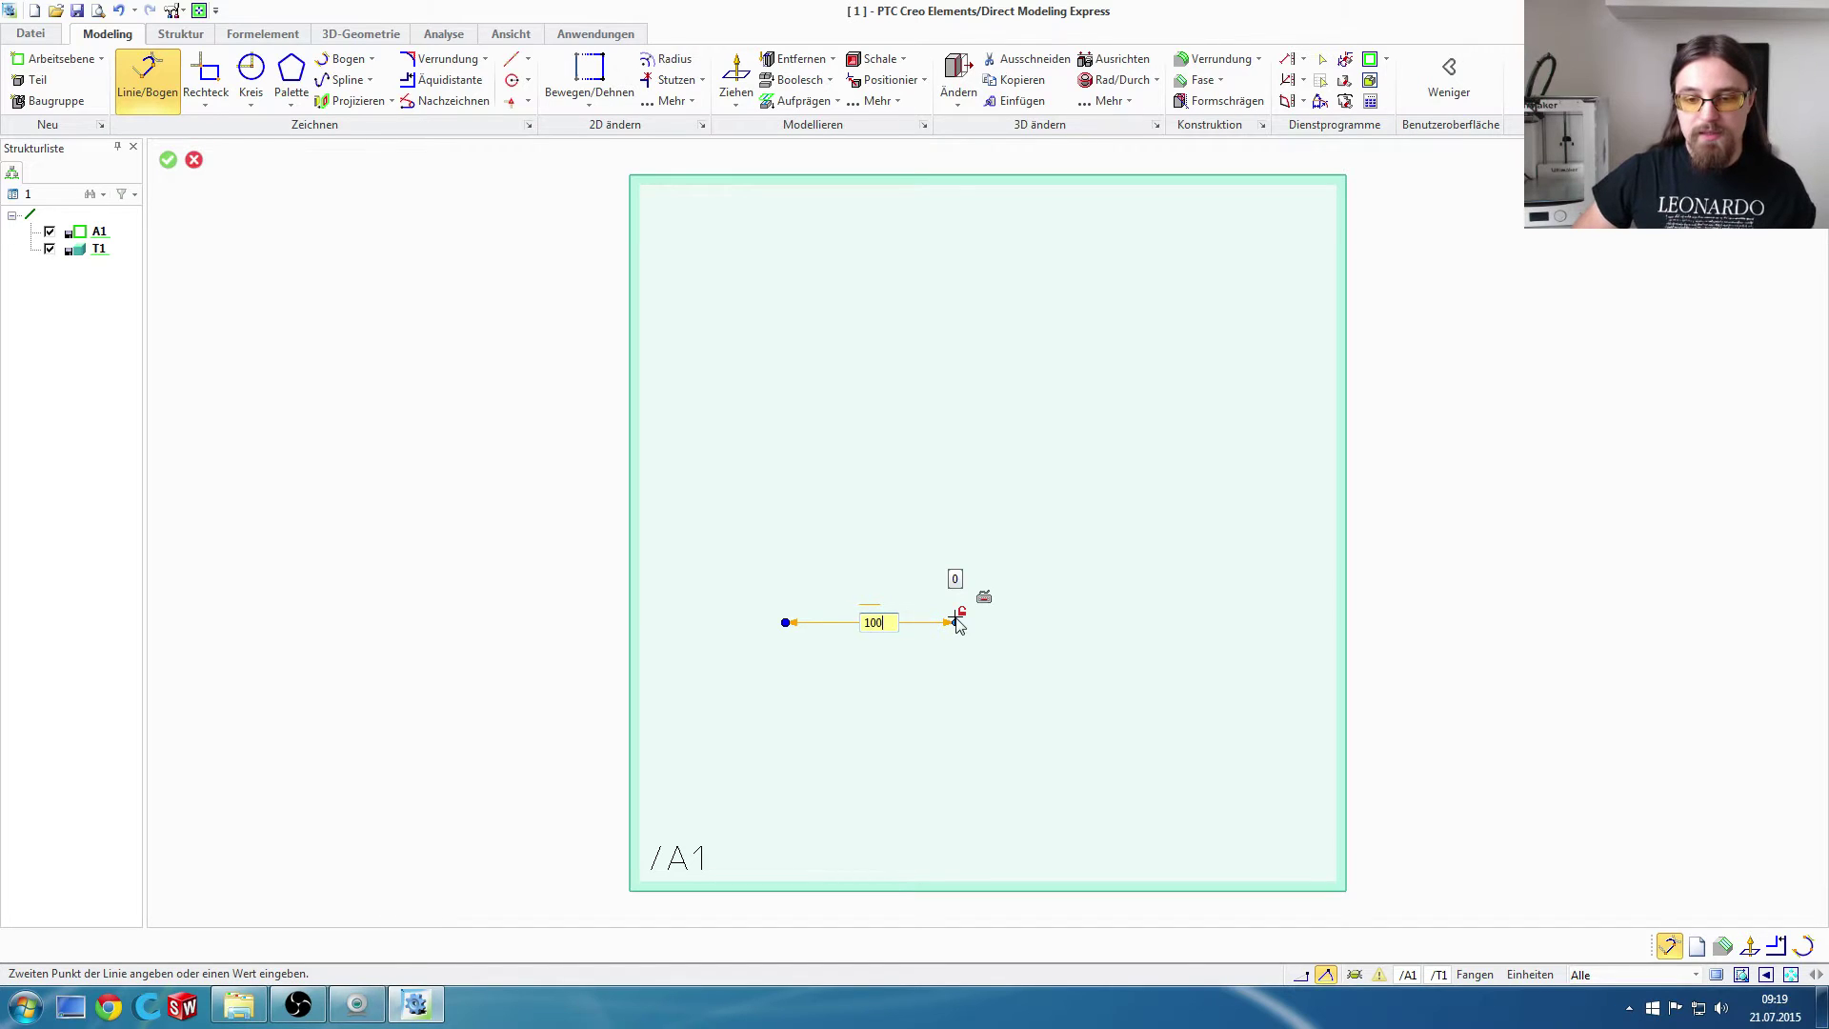
{"action": "key", "text": "Tab"}
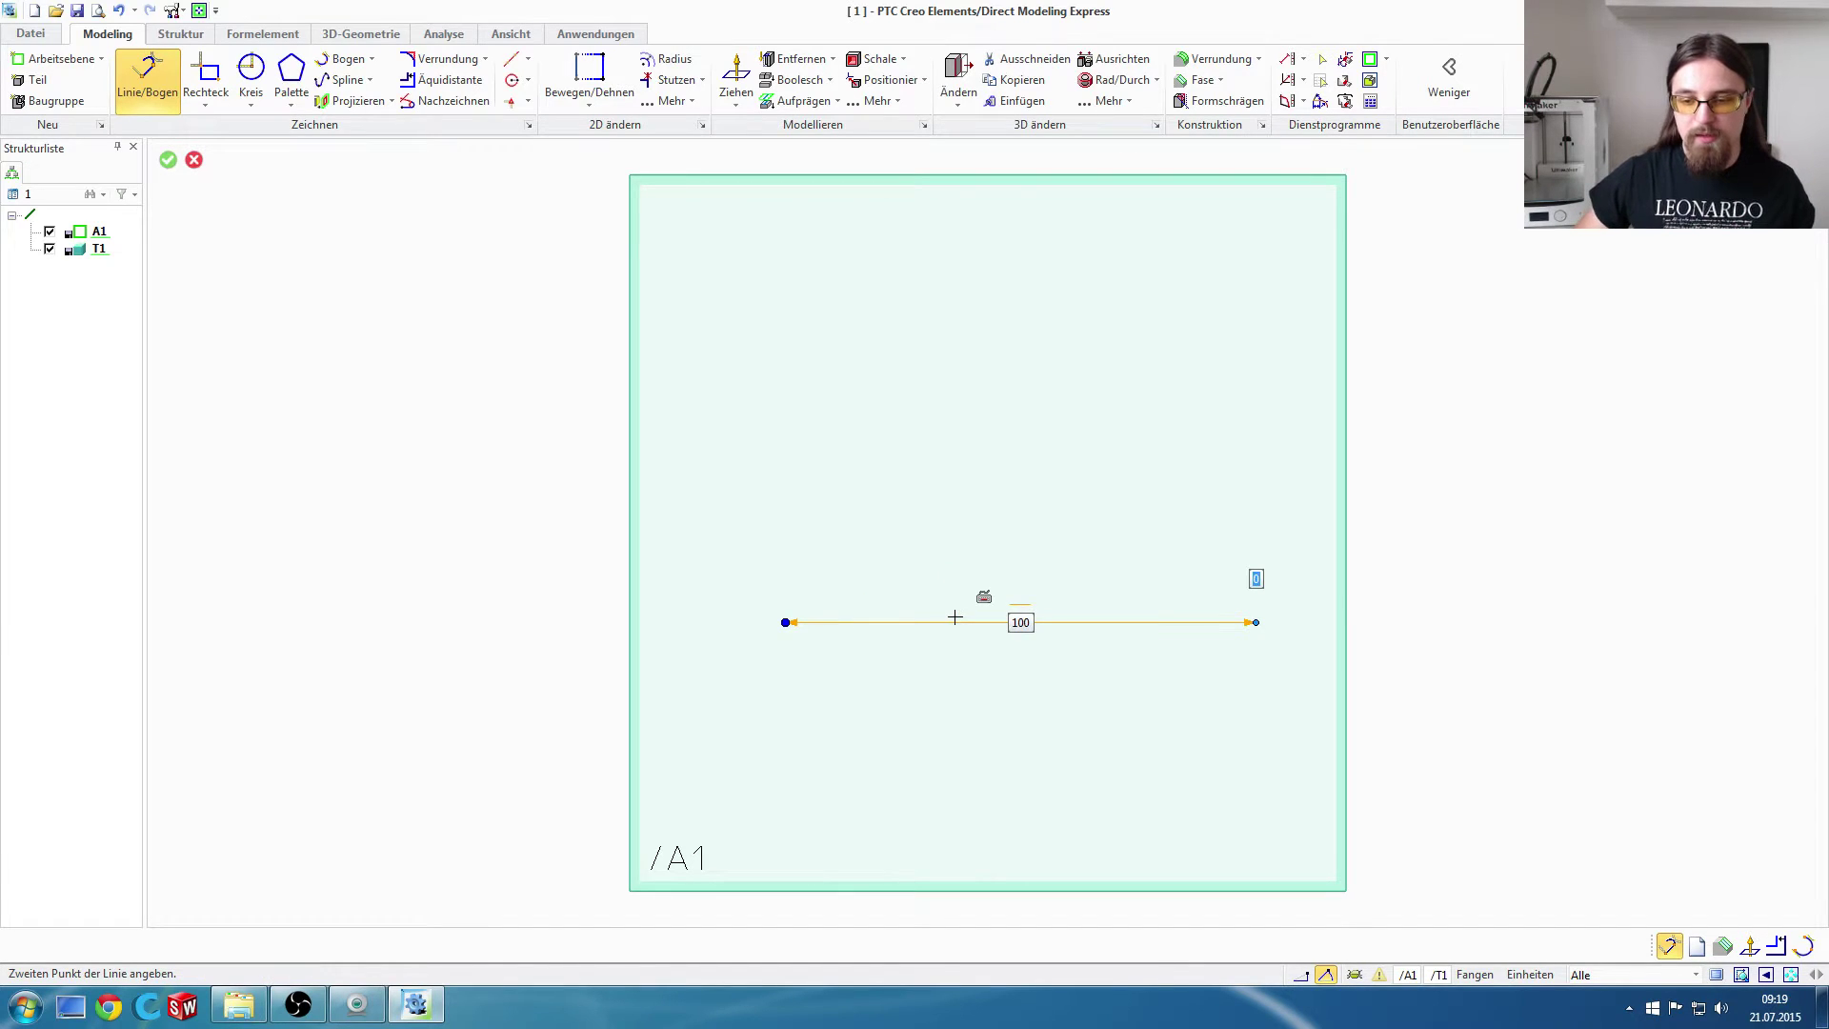
{"action": "left_click", "coordinate": [1252, 624]}
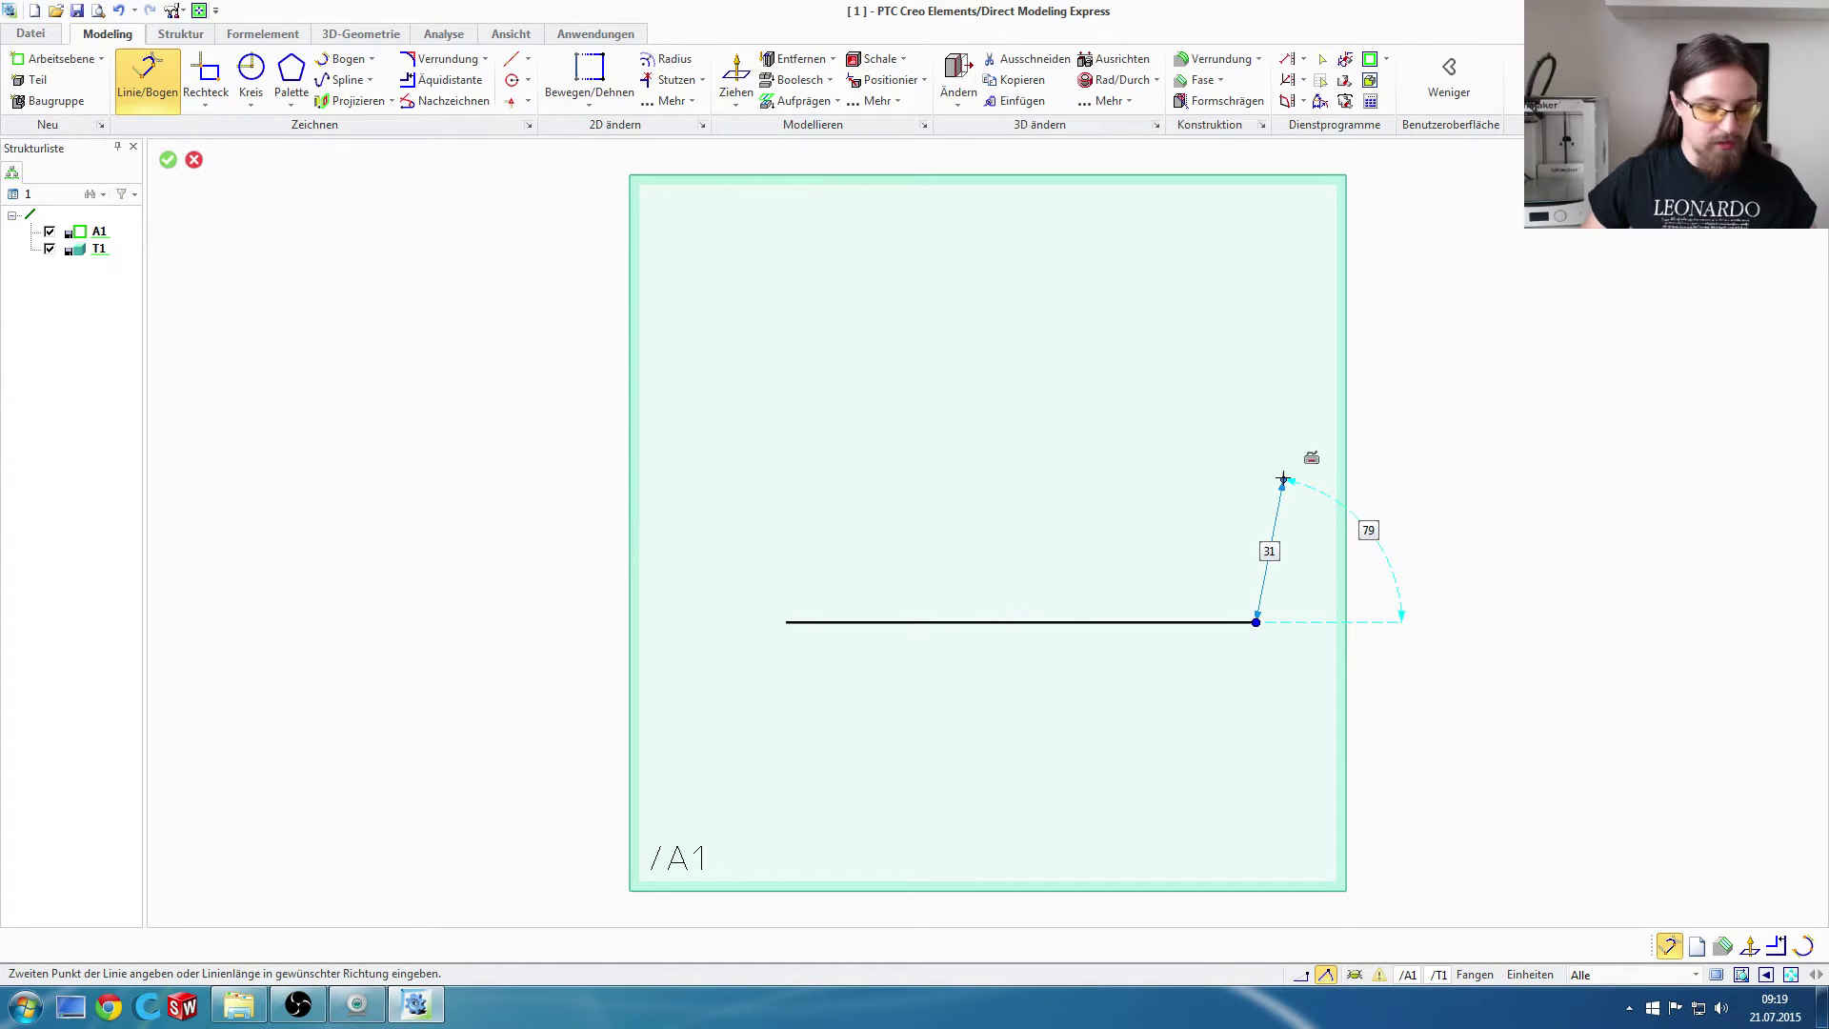
{"action": "middle_click", "coordinate": [1146, 464]}
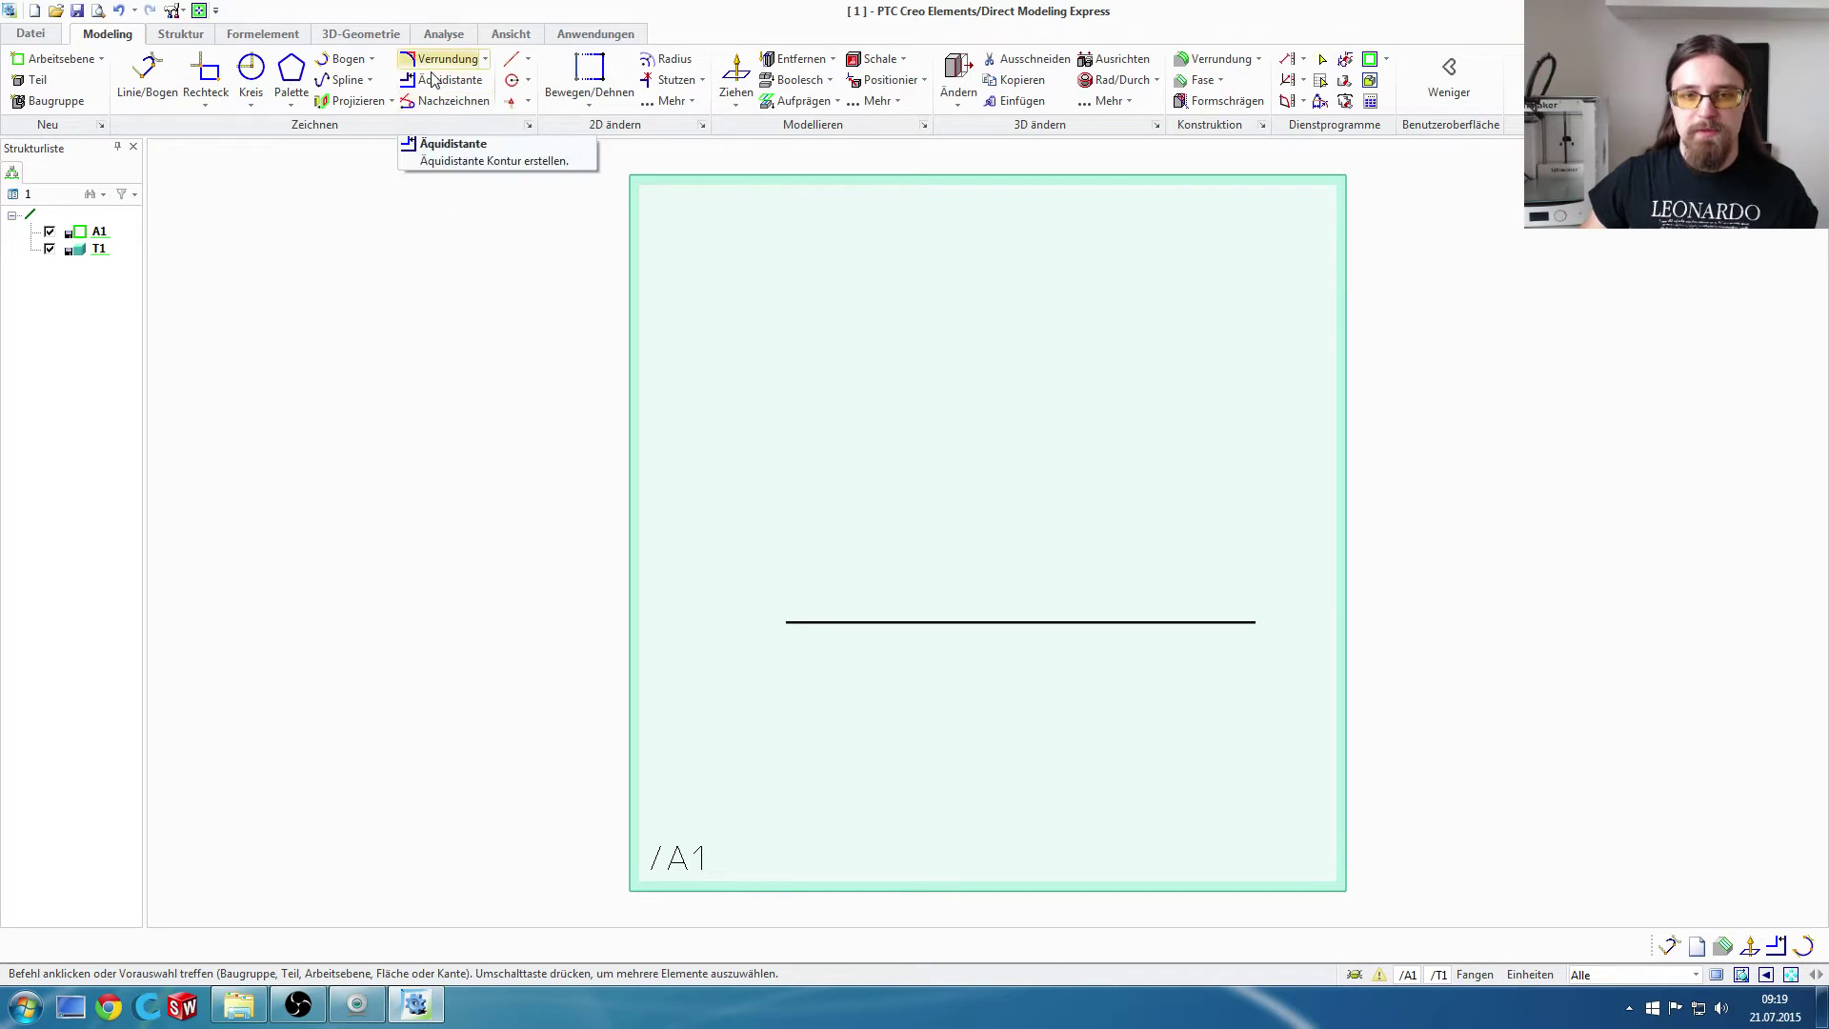
Step: Draw a three-point 180° arc from the line's left end to its right end
{"action": "left_click", "coordinate": [344, 65]}
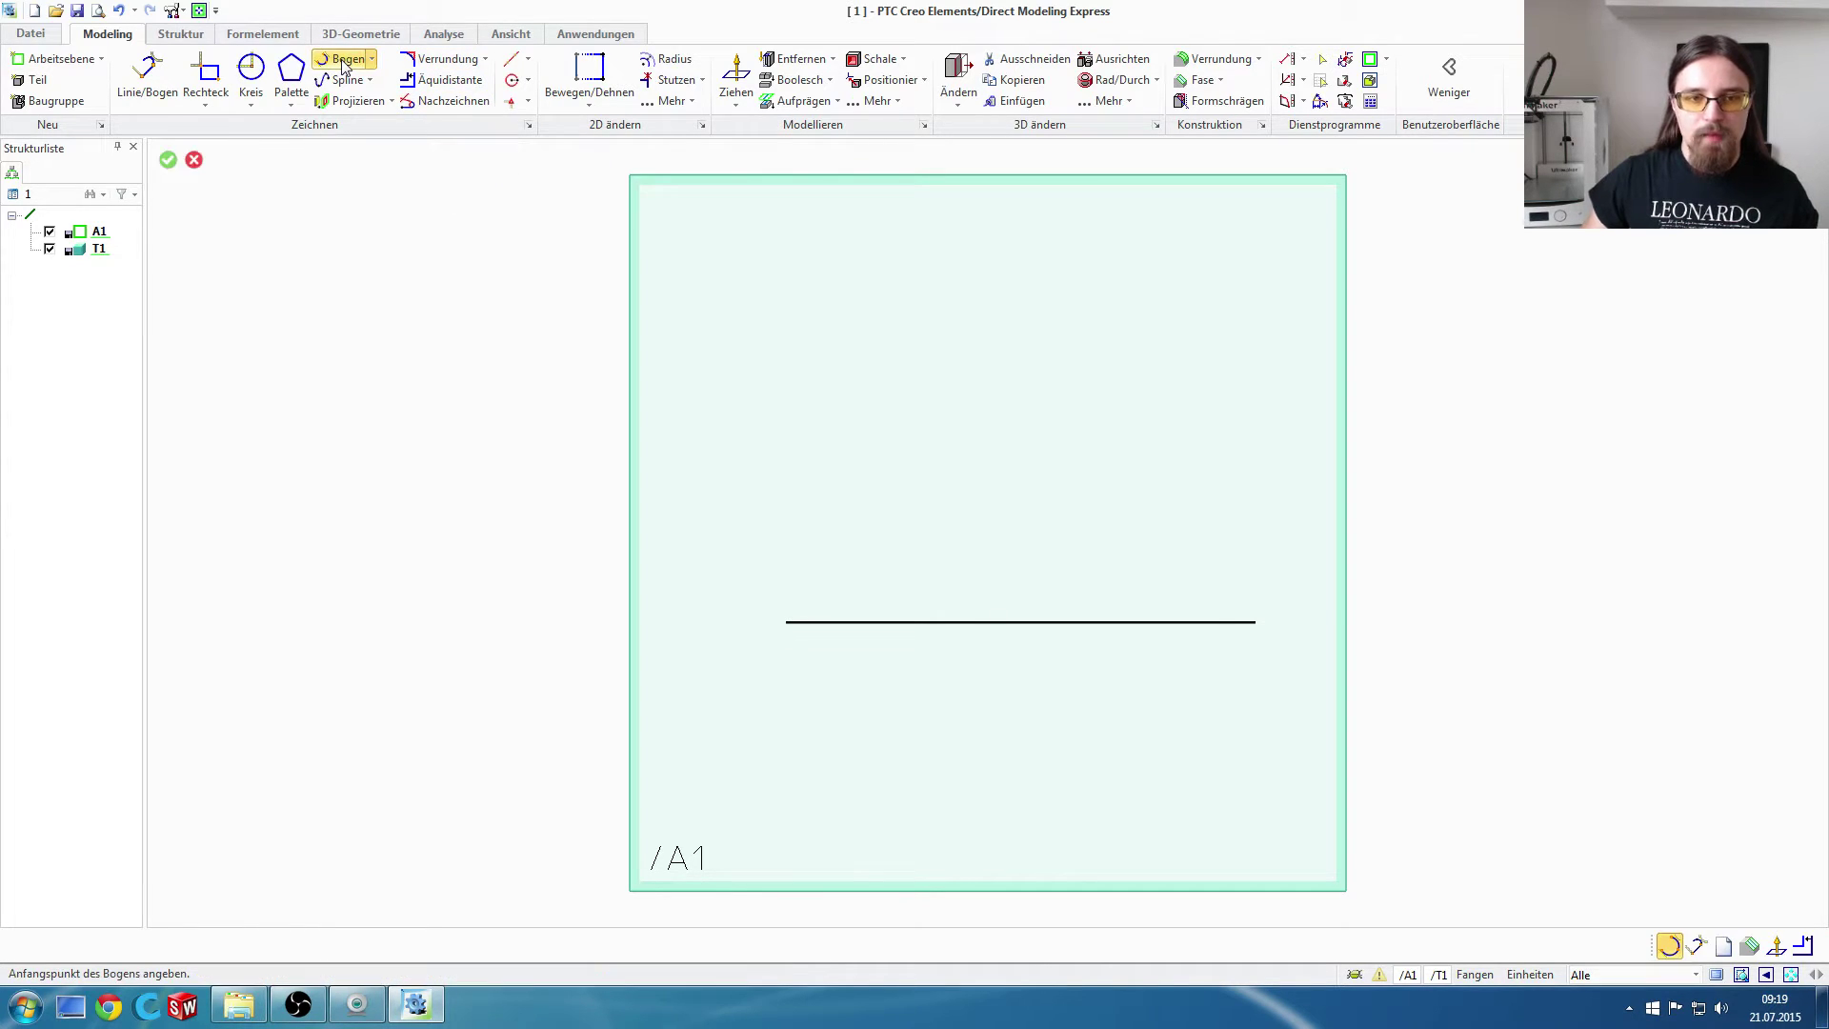
{"action": "left_click", "coordinate": [371, 59]}
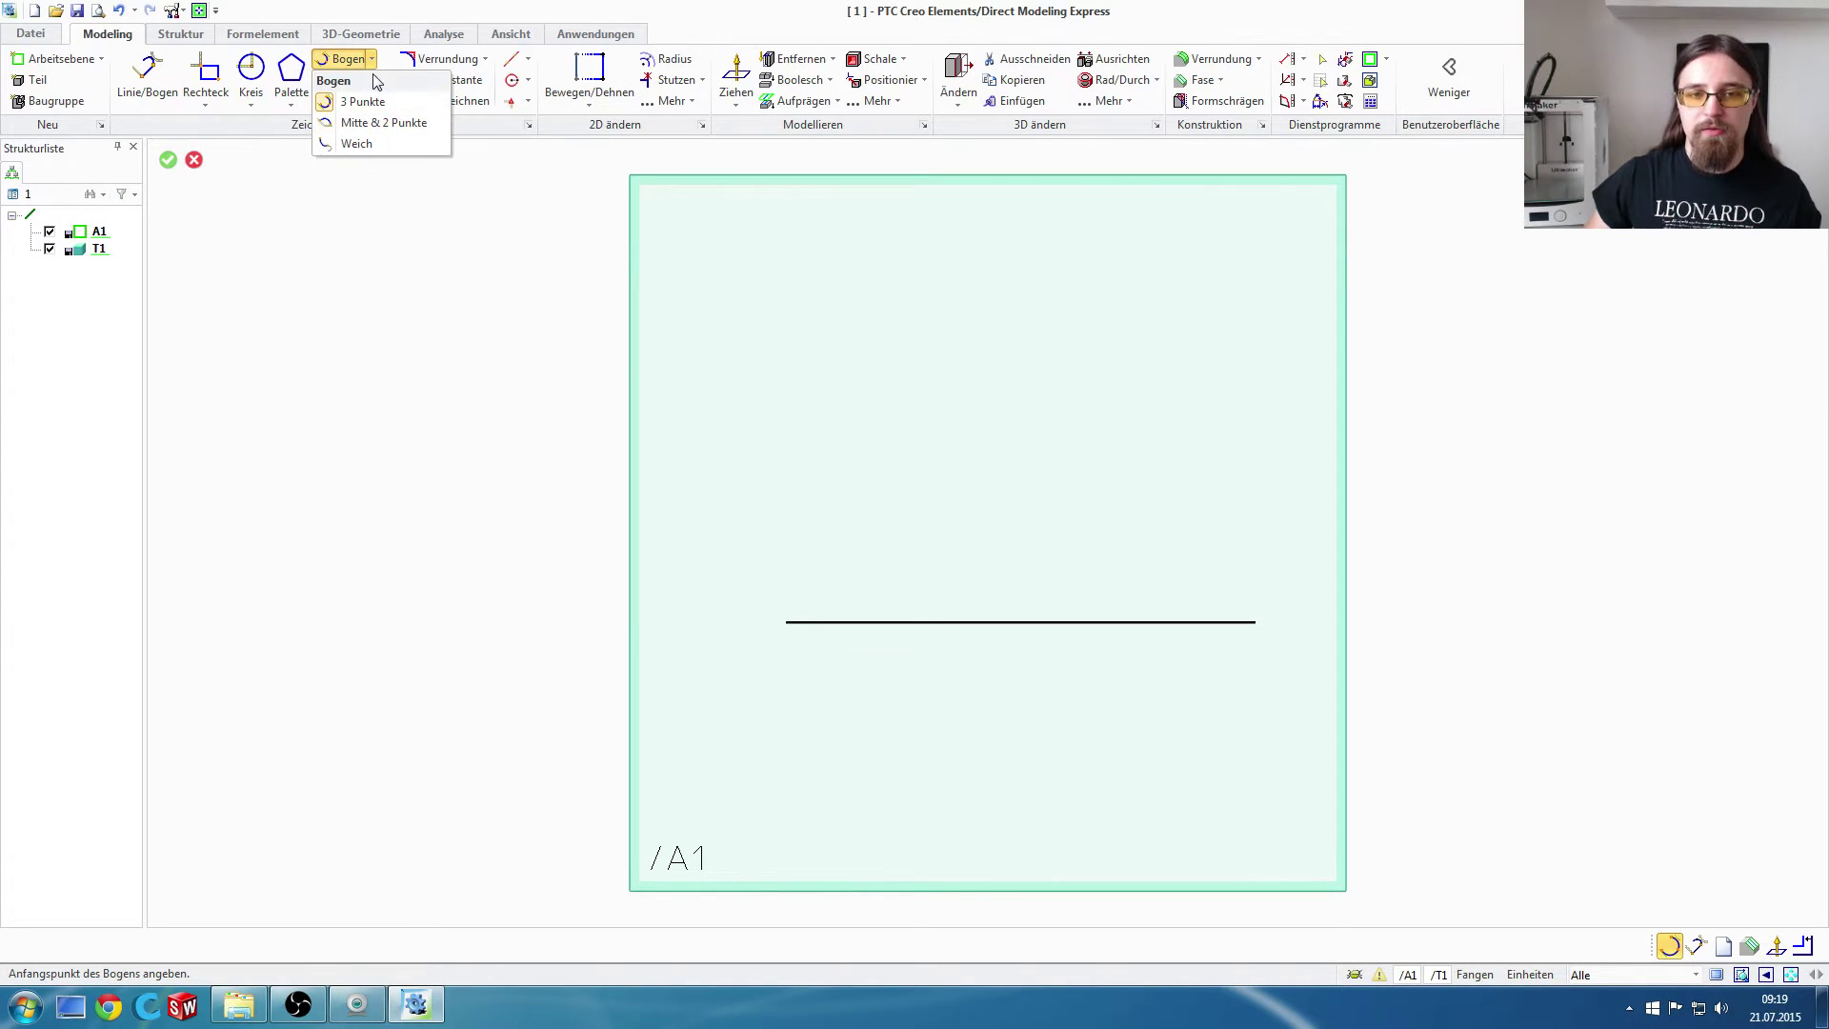
{"action": "left_click", "coordinate": [366, 65]}
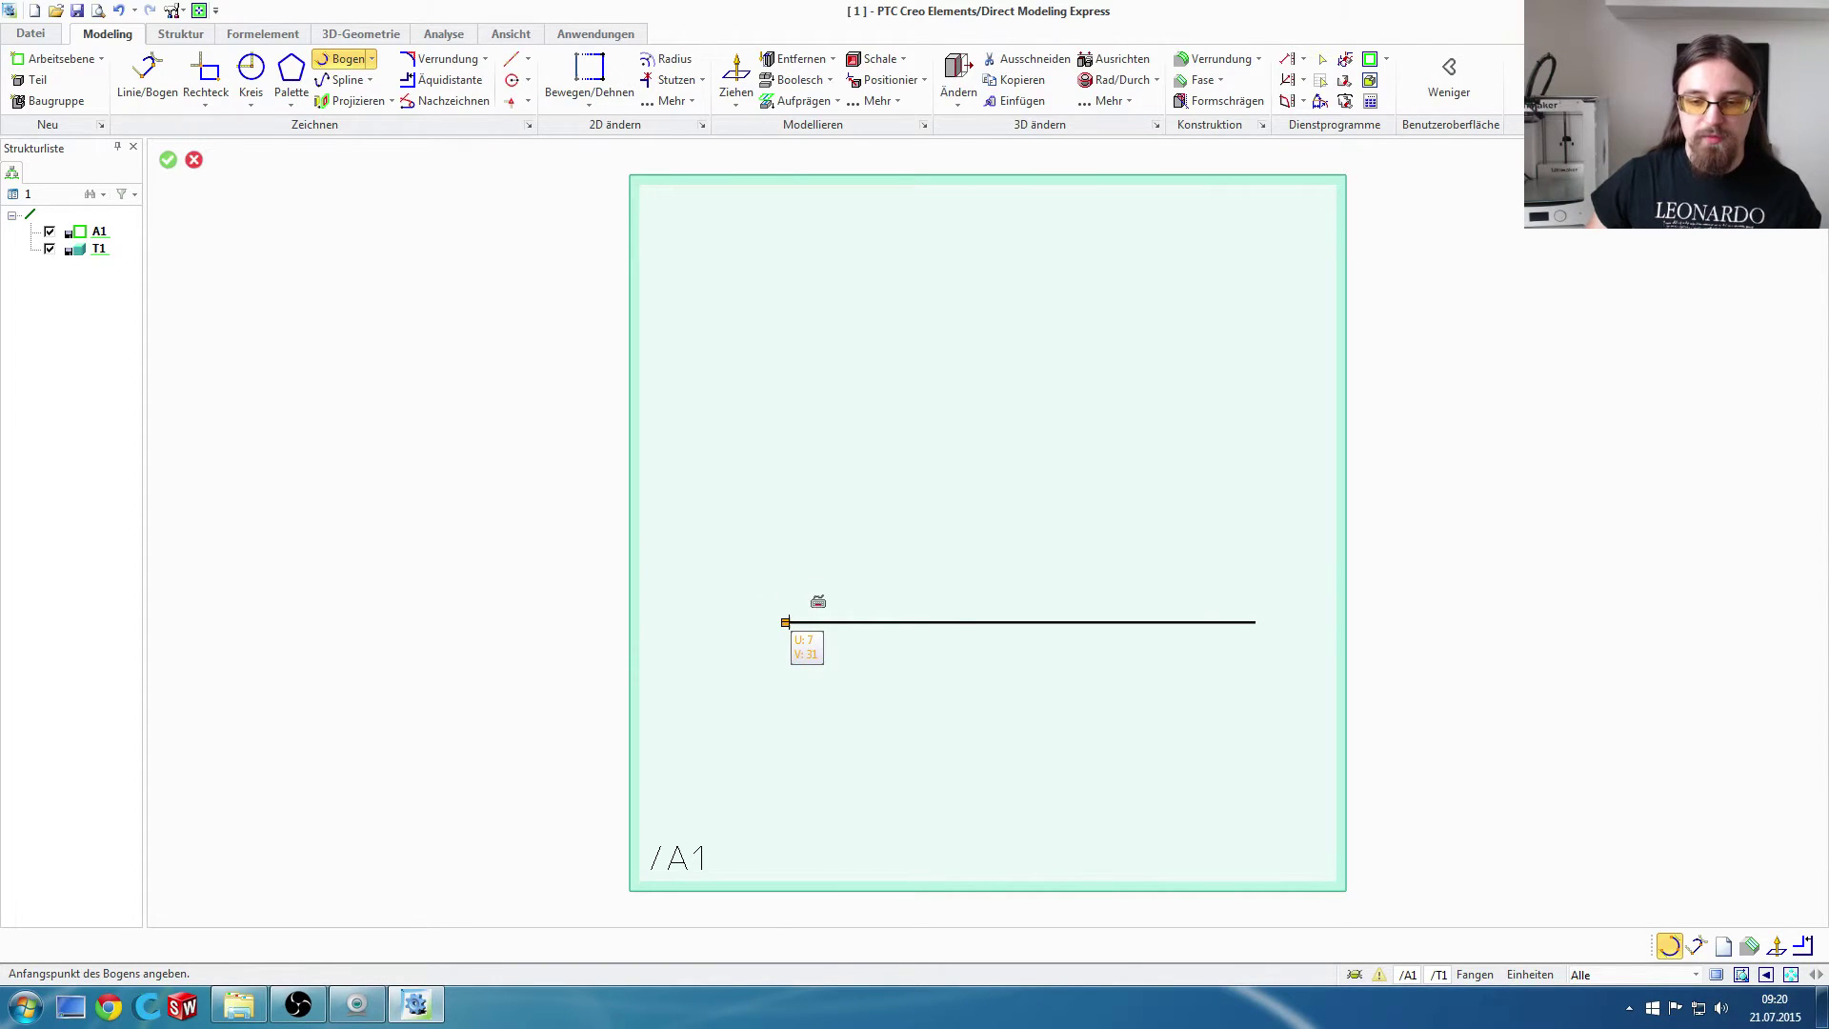
{"action": "left_click", "coordinate": [785, 622]}
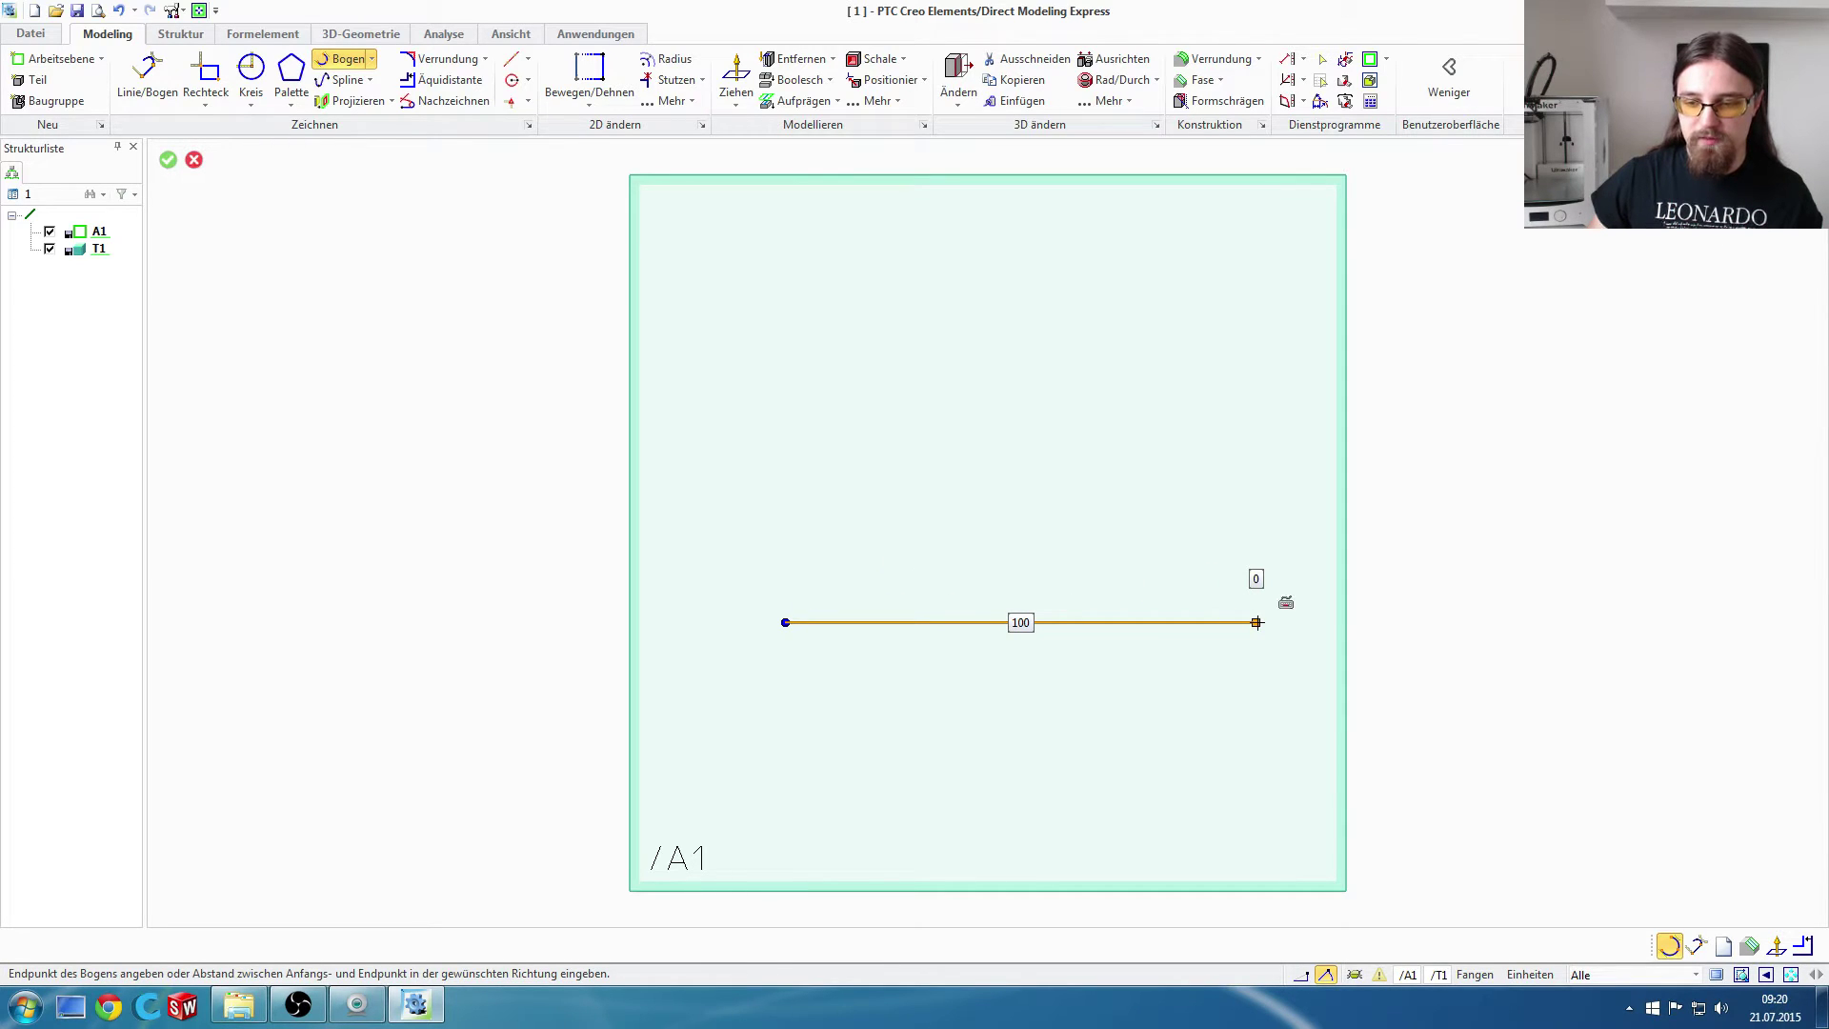
{"action": "left_click", "coordinate": [1256, 622]}
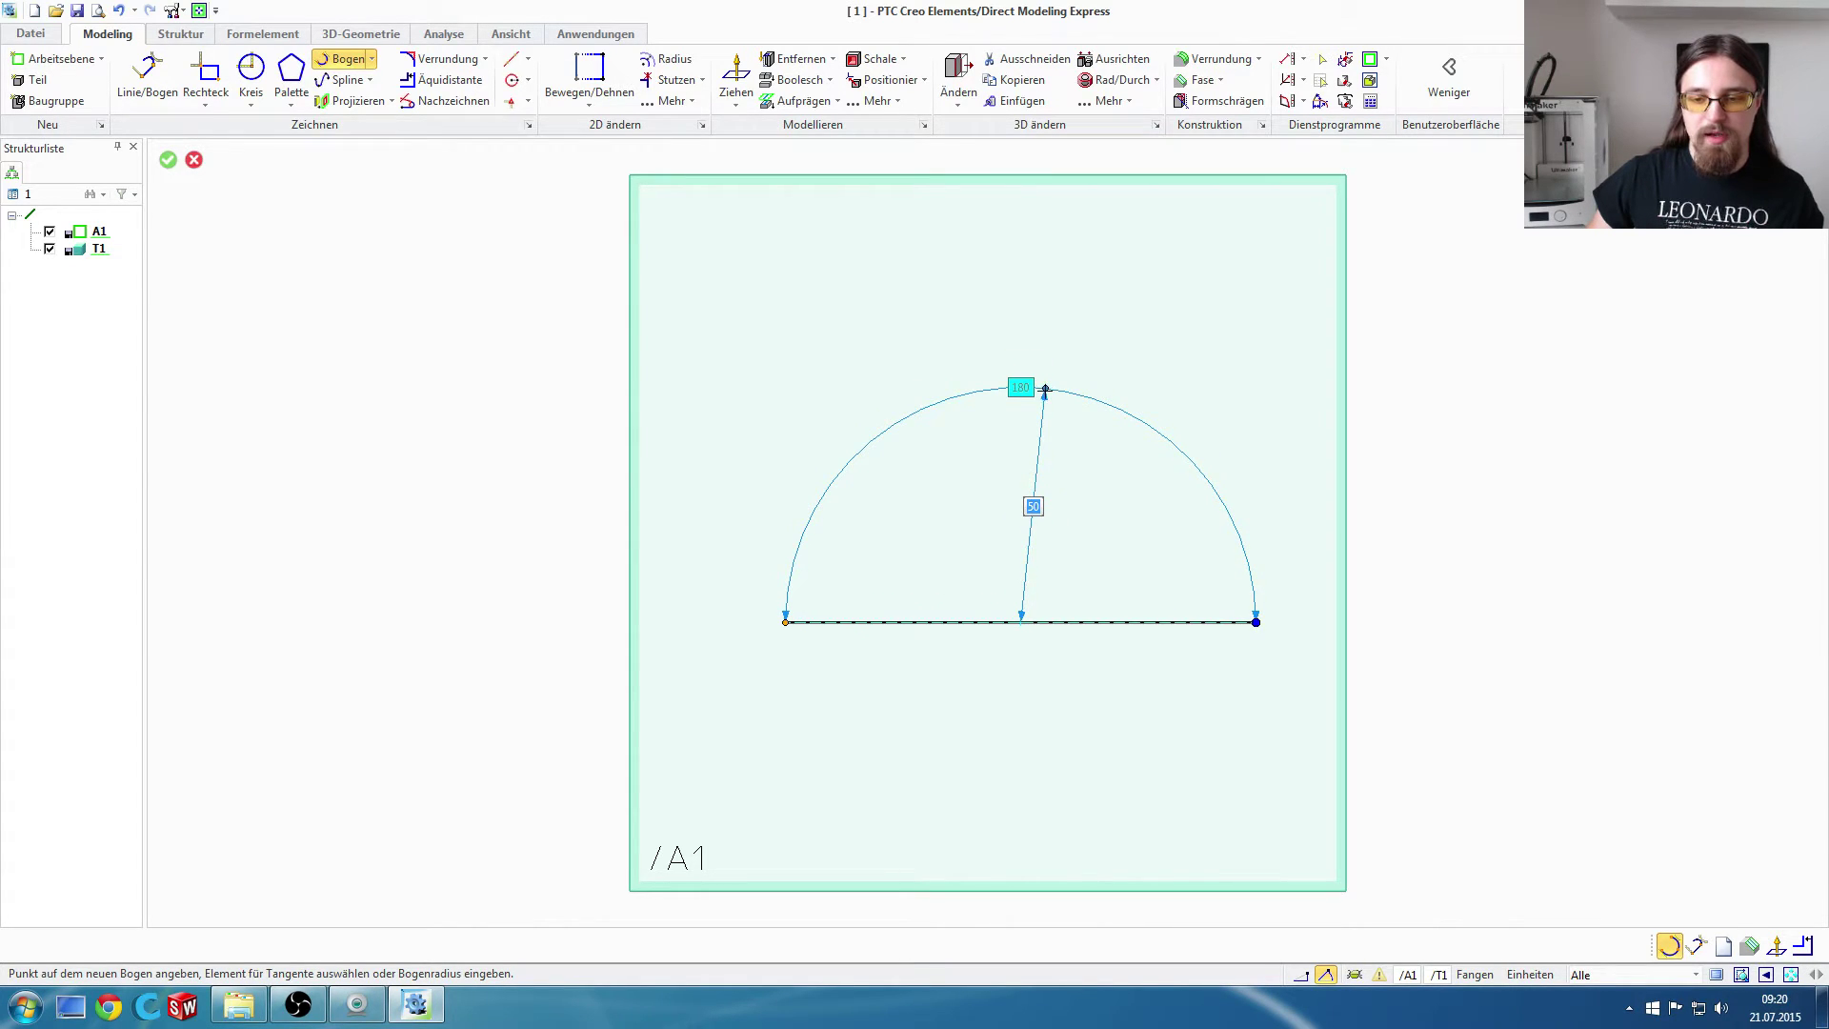
{"action": "left_click", "coordinate": [1045, 389]}
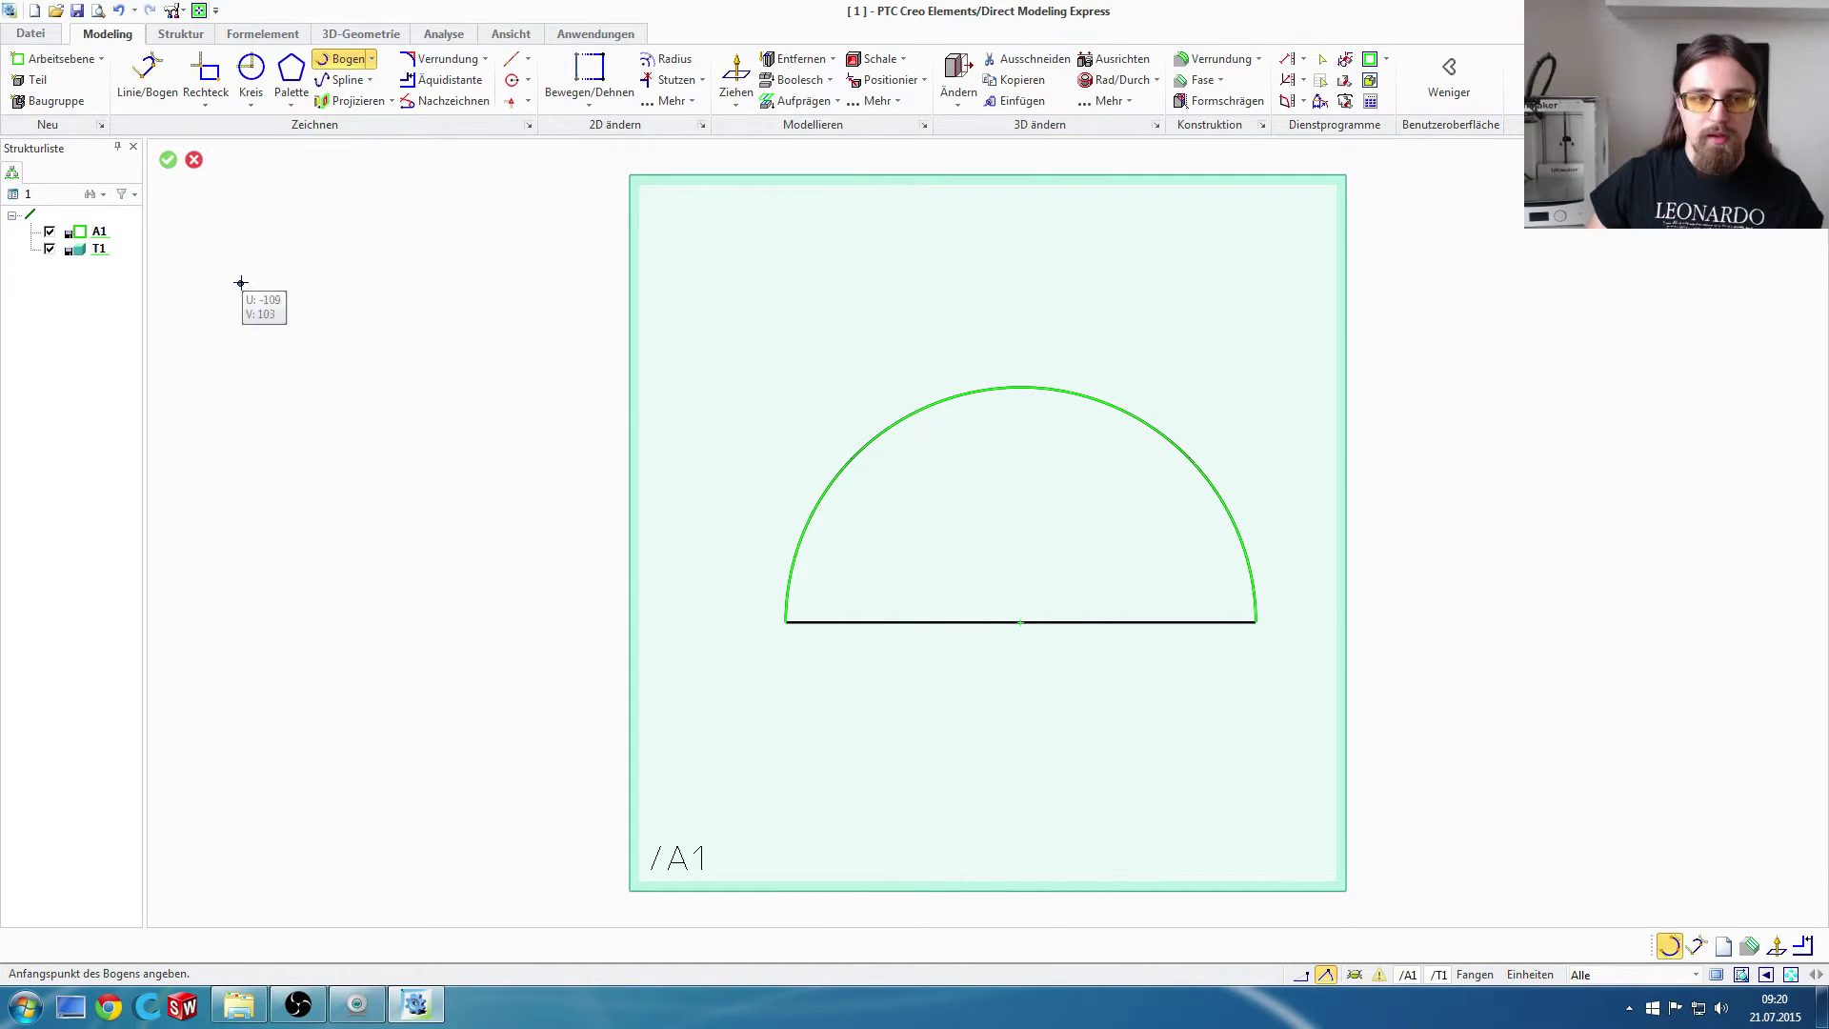
{"action": "left_click", "coordinate": [168, 162]}
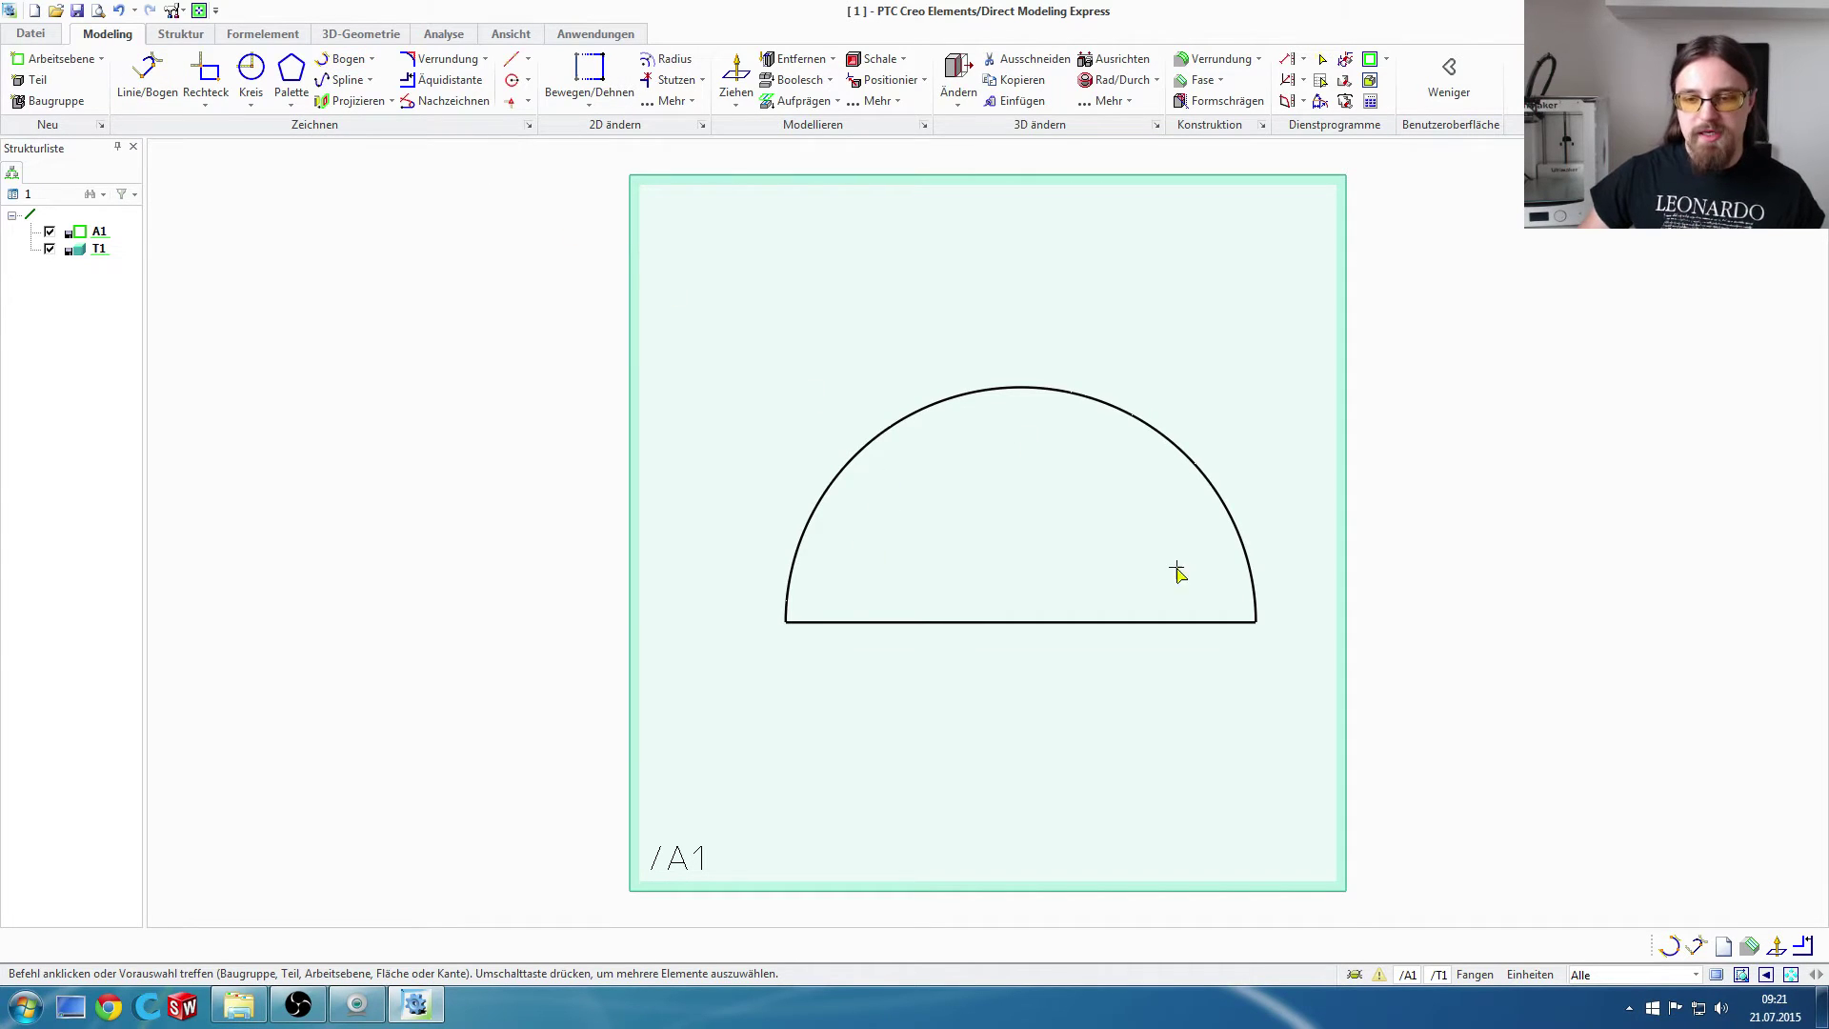
{"action": "left_click", "coordinate": [978, 543]}
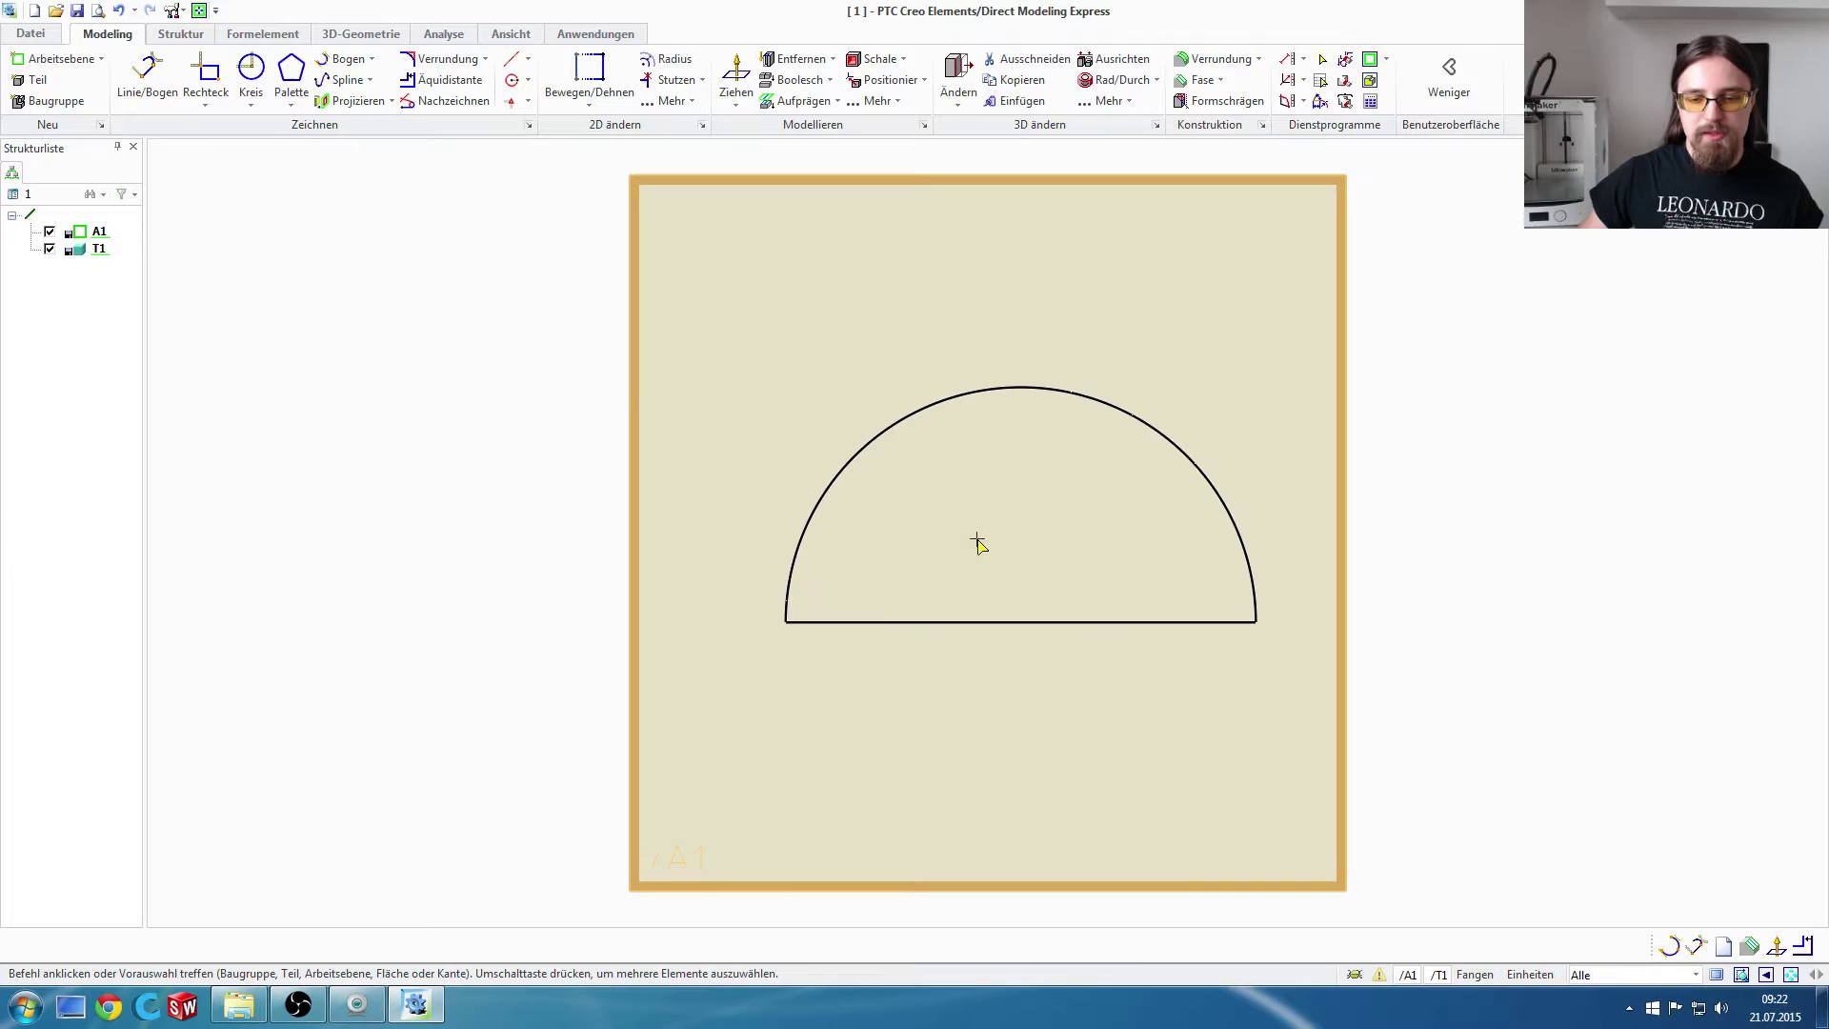
{"action": "left_click", "coordinate": [1045, 545]}
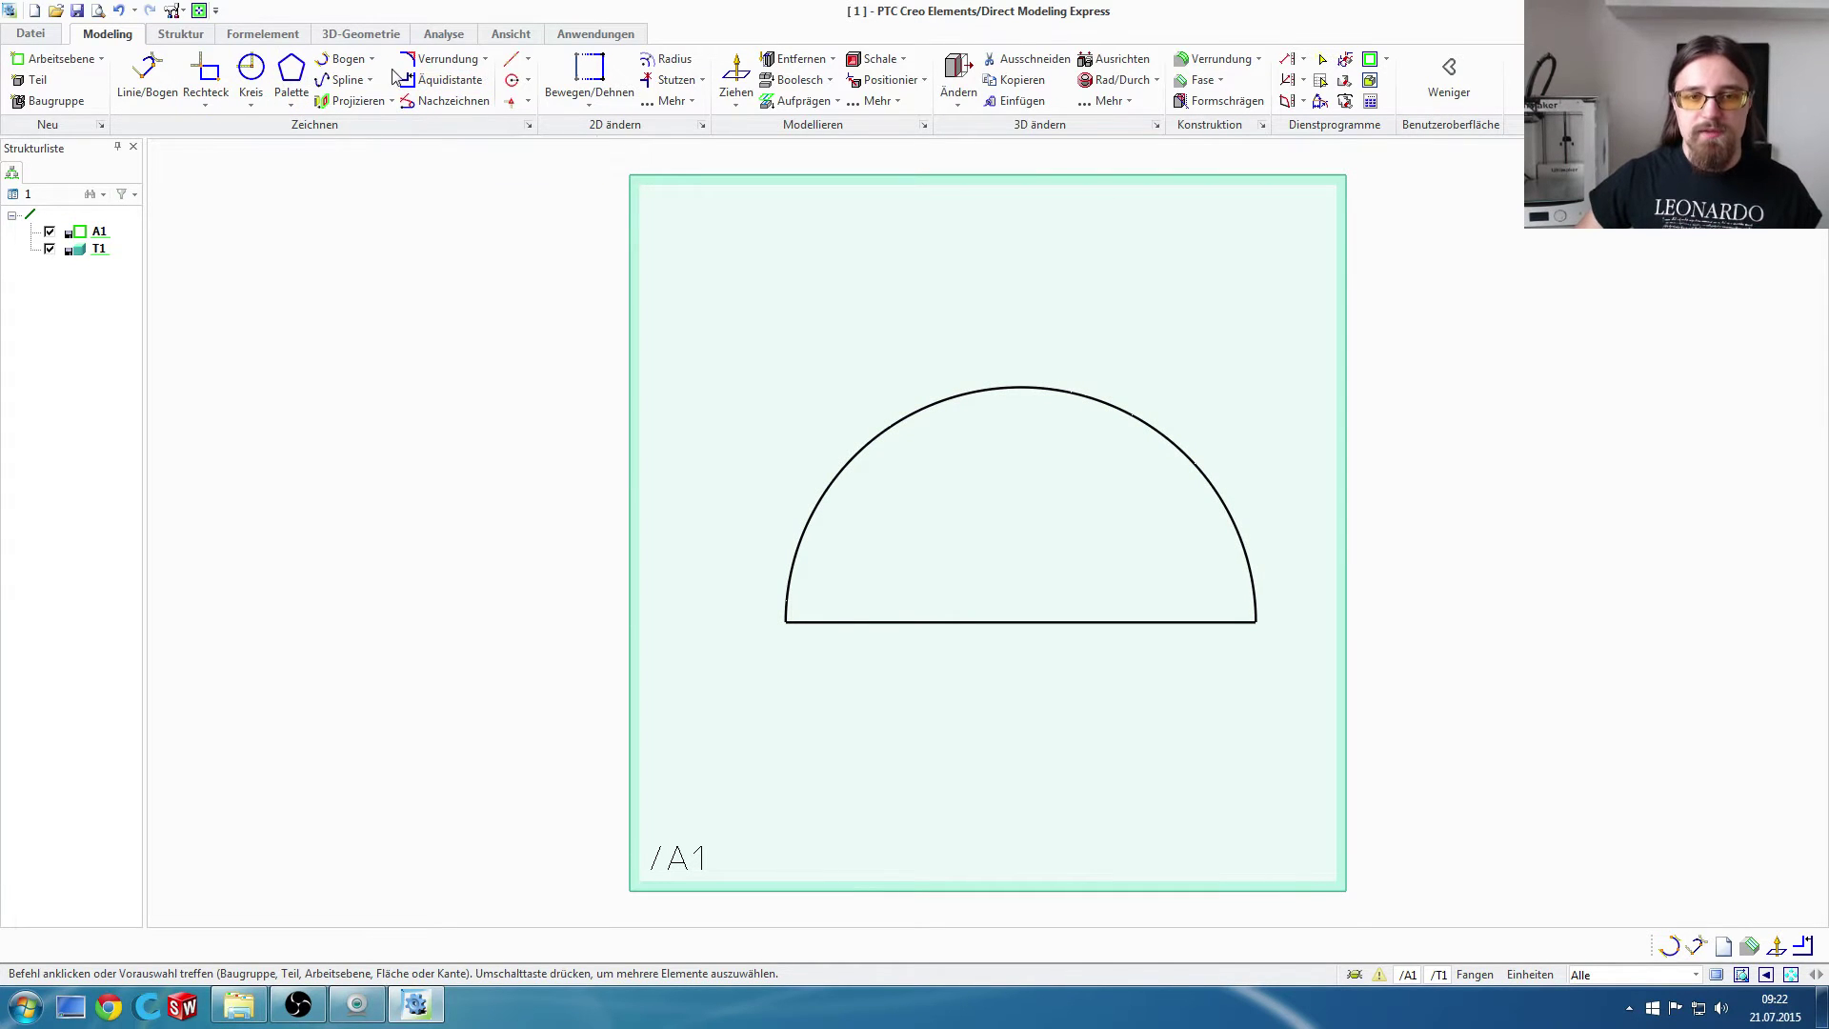
Step: Offset the whole half-disc outline inward by -10 to create the inner contour
{"action": "left_click", "coordinate": [450, 82]}
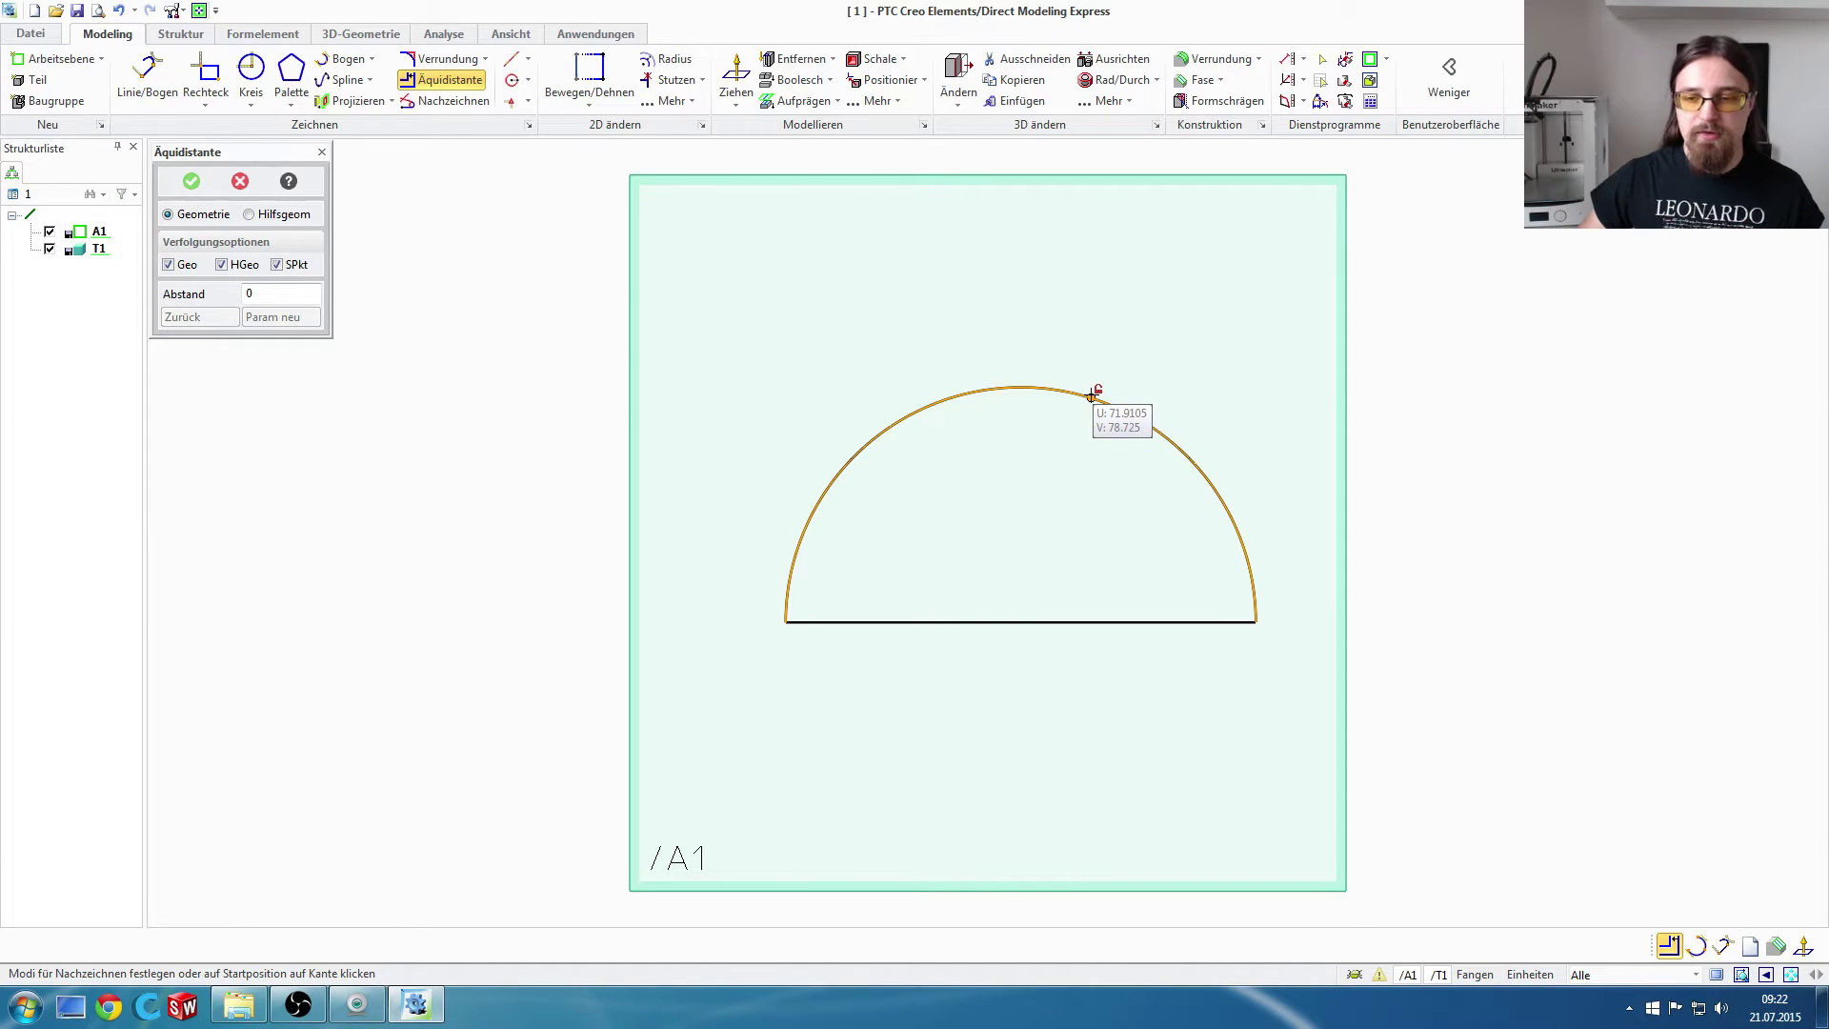
{"action": "left_click", "coordinate": [1041, 387]}
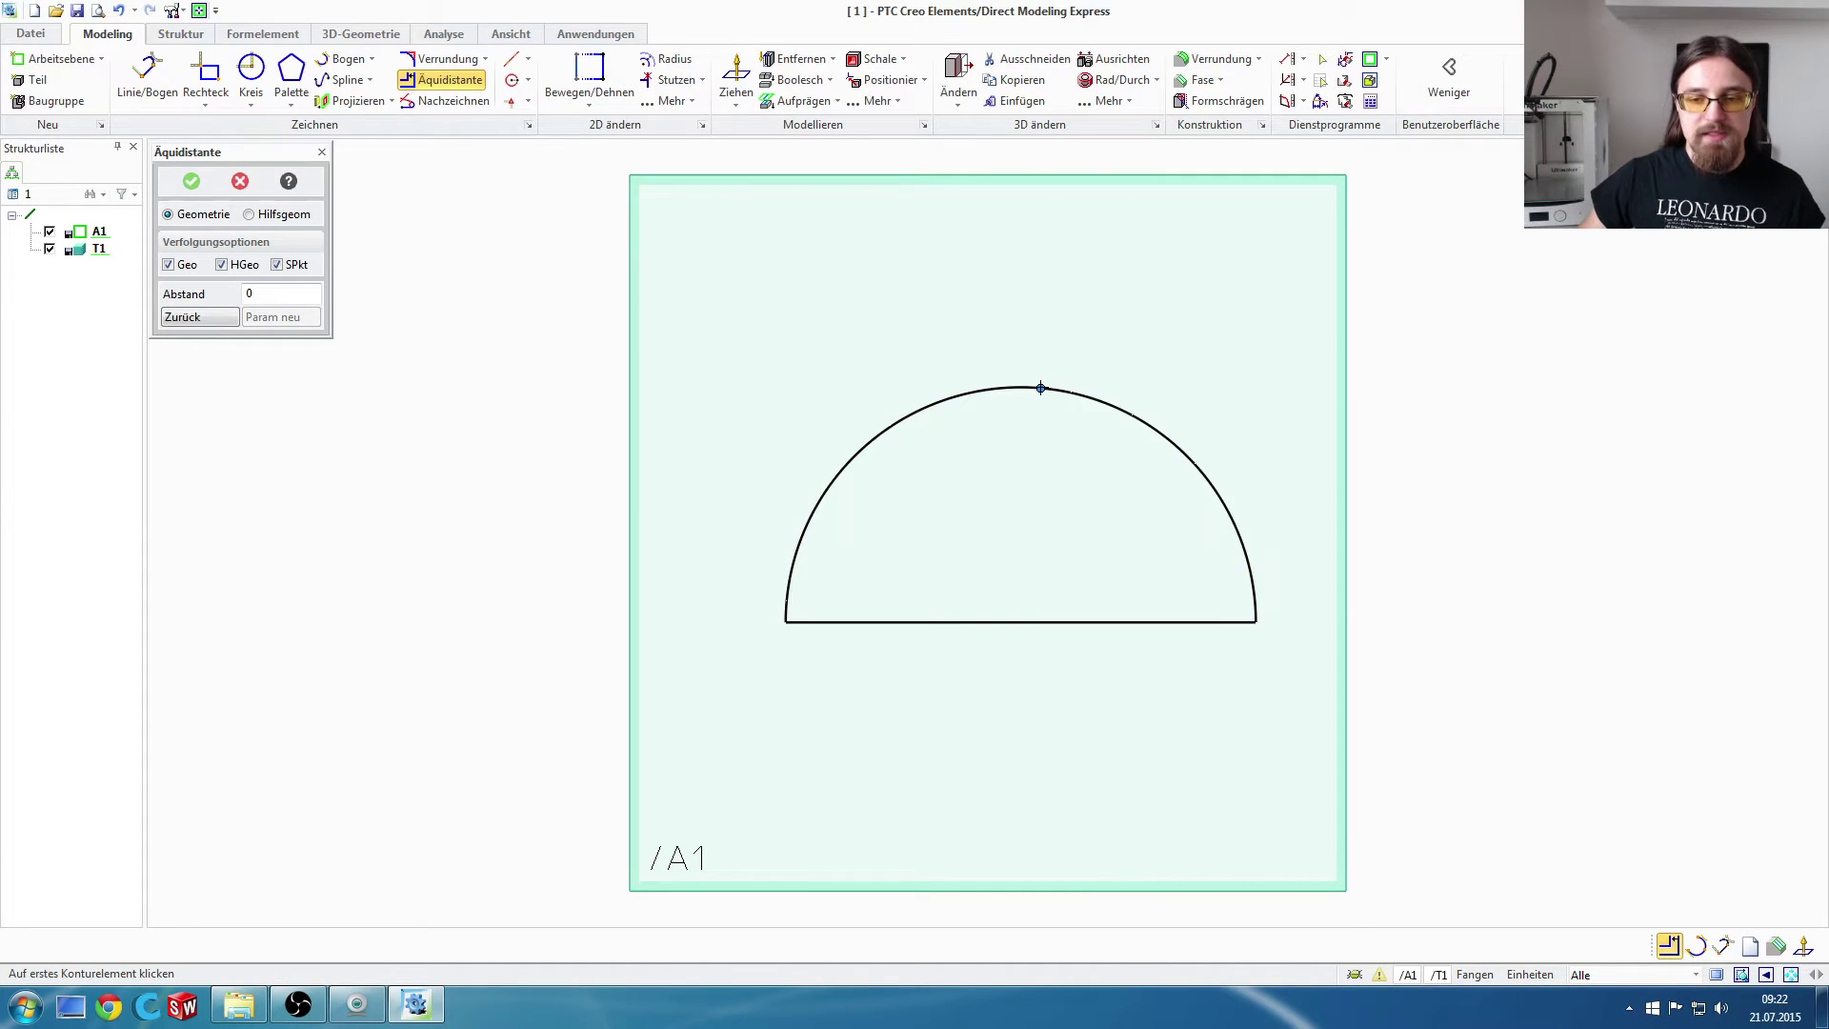
{"action": "left_click", "coordinate": [1096, 622]}
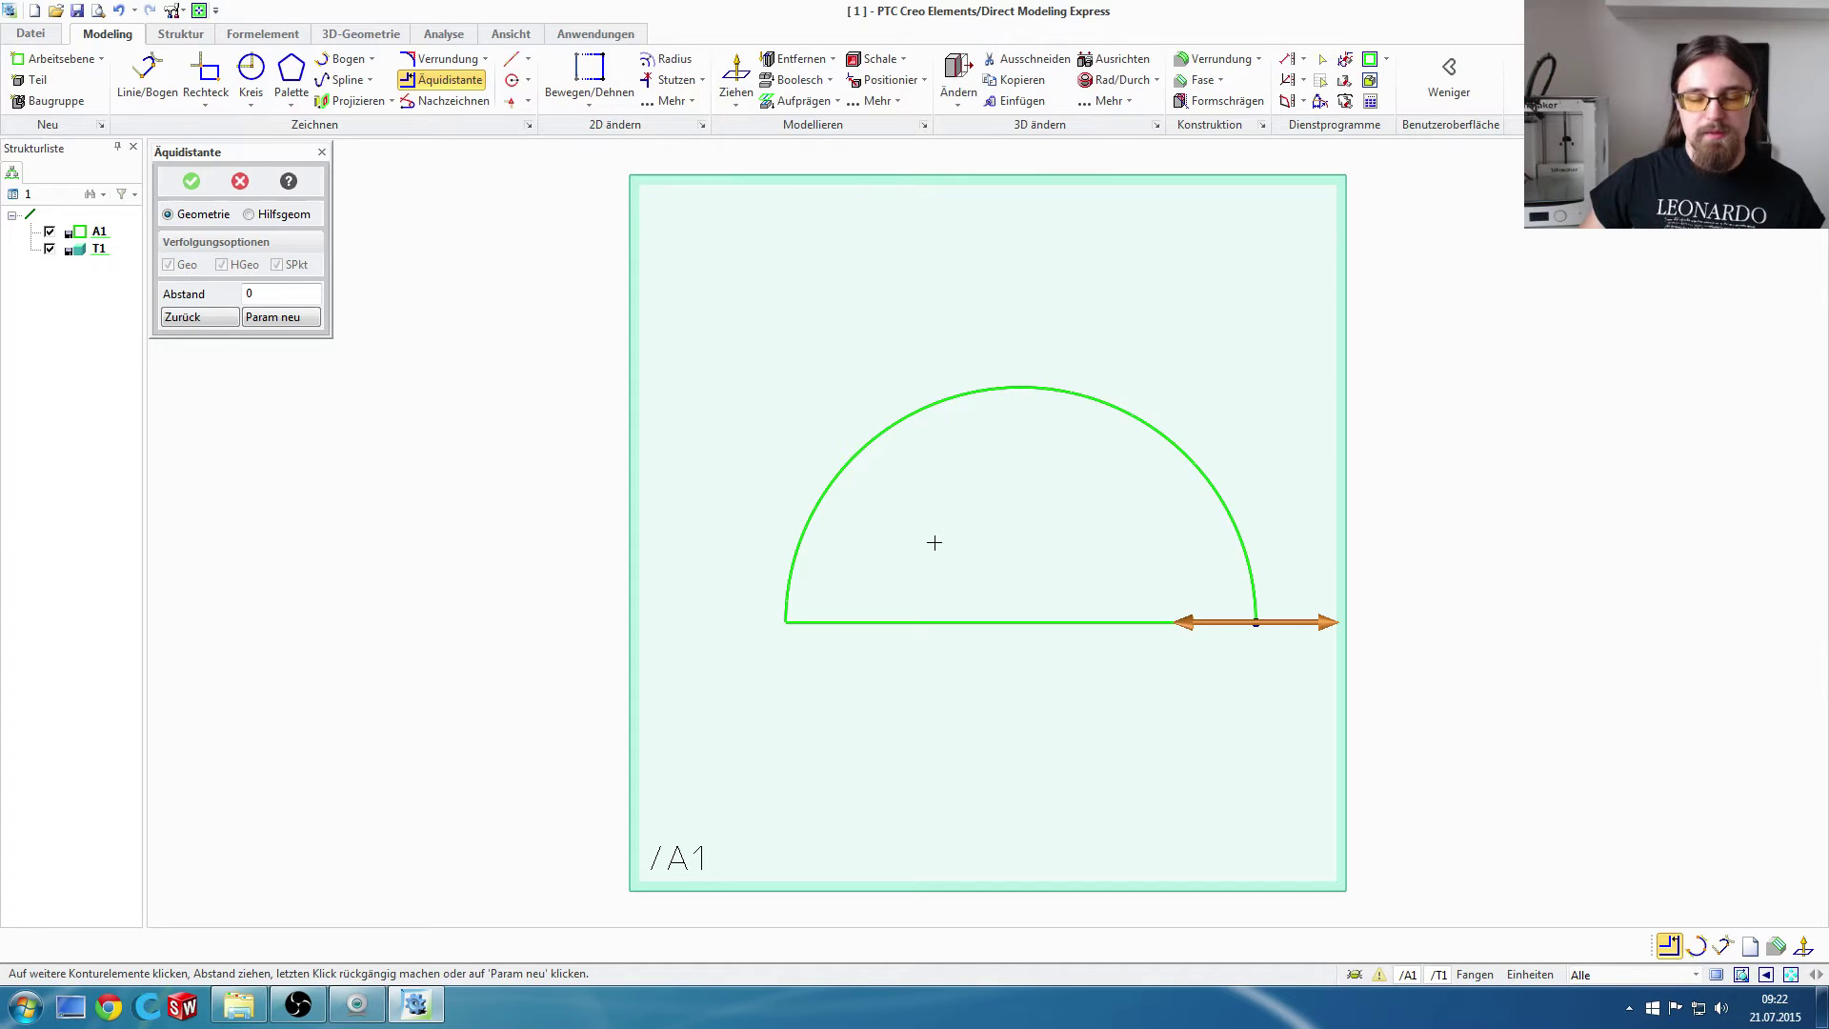
{"action": "left_click", "coordinate": [301, 295]}
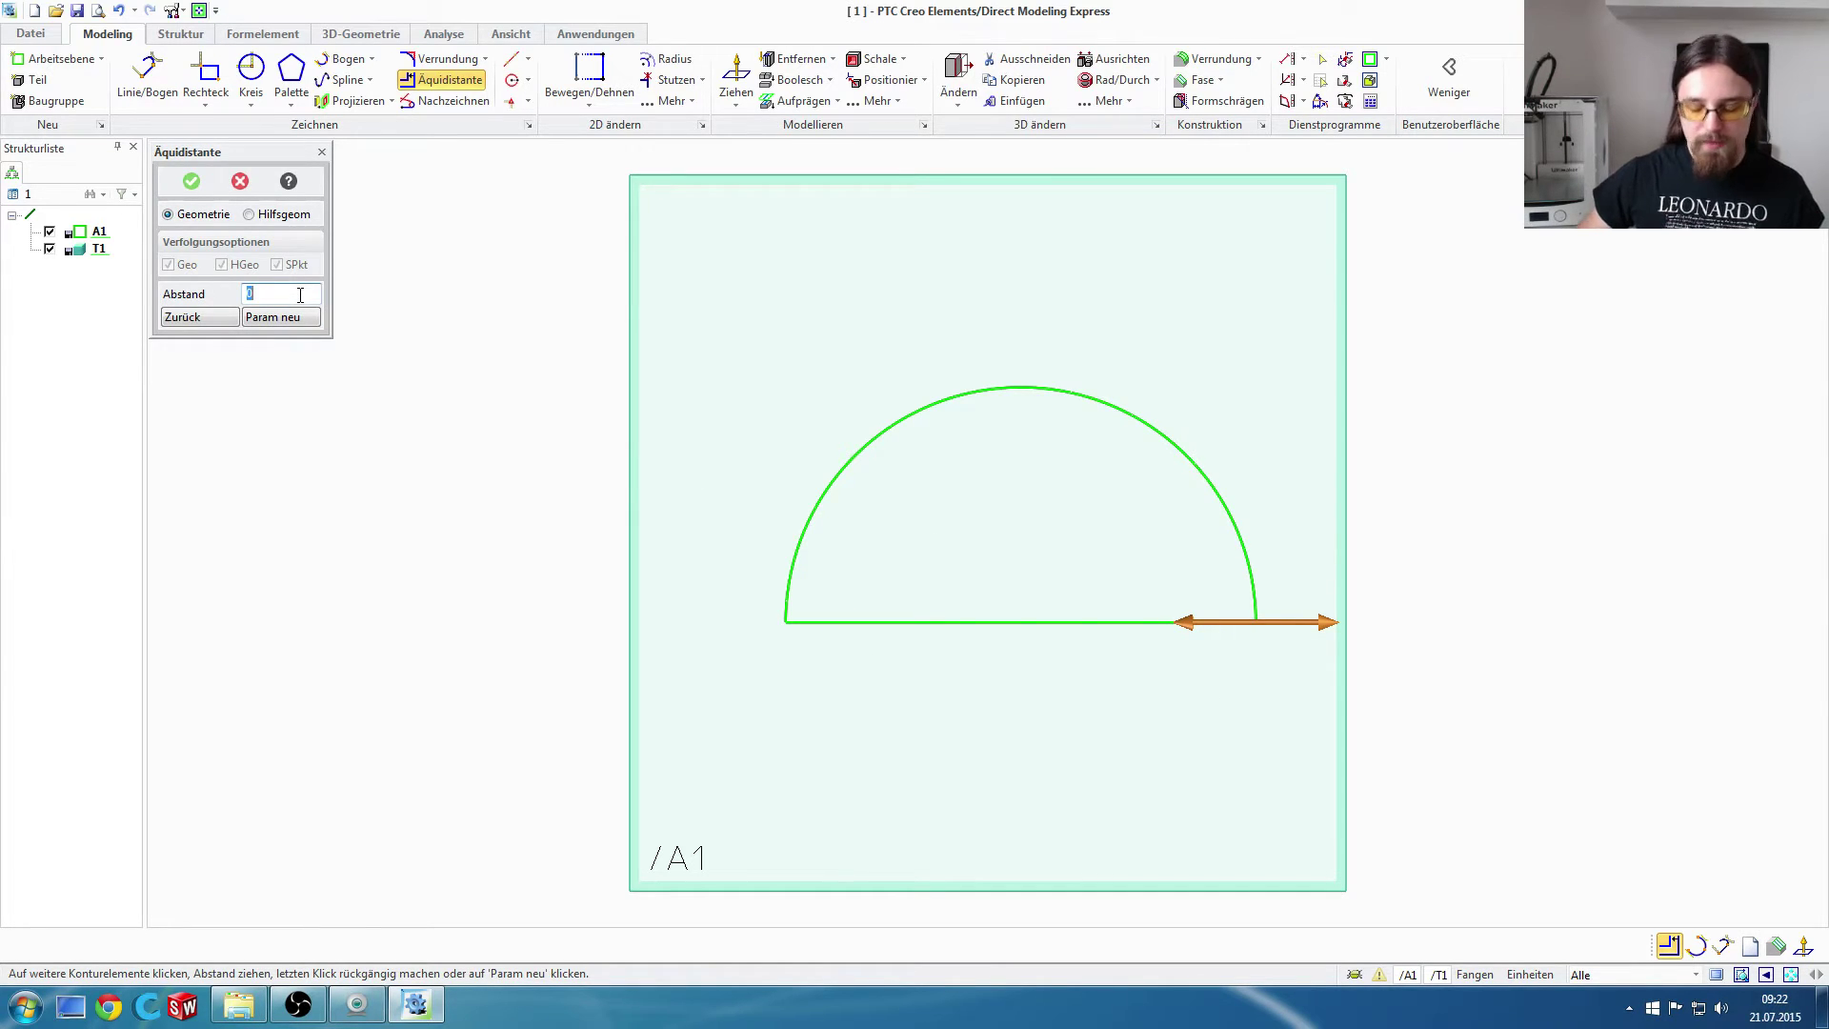
{"action": "type", "text": "10"}
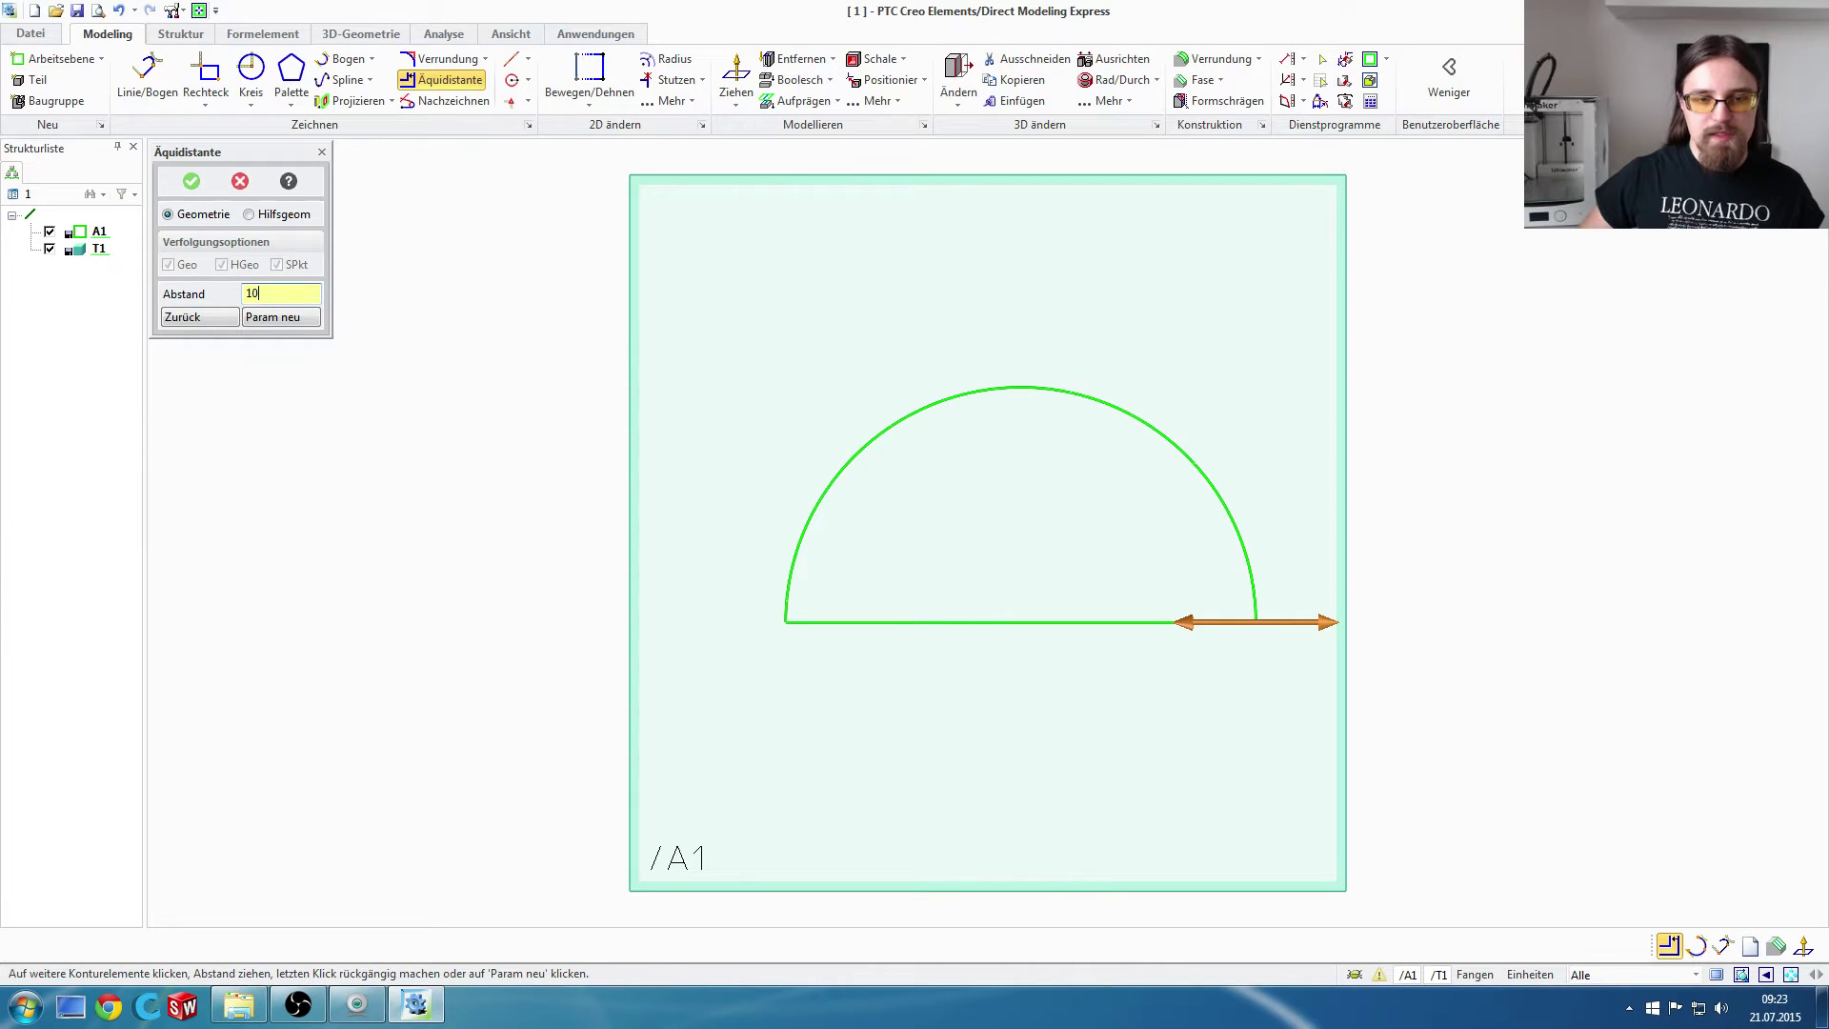
{"action": "key", "text": "Return"}
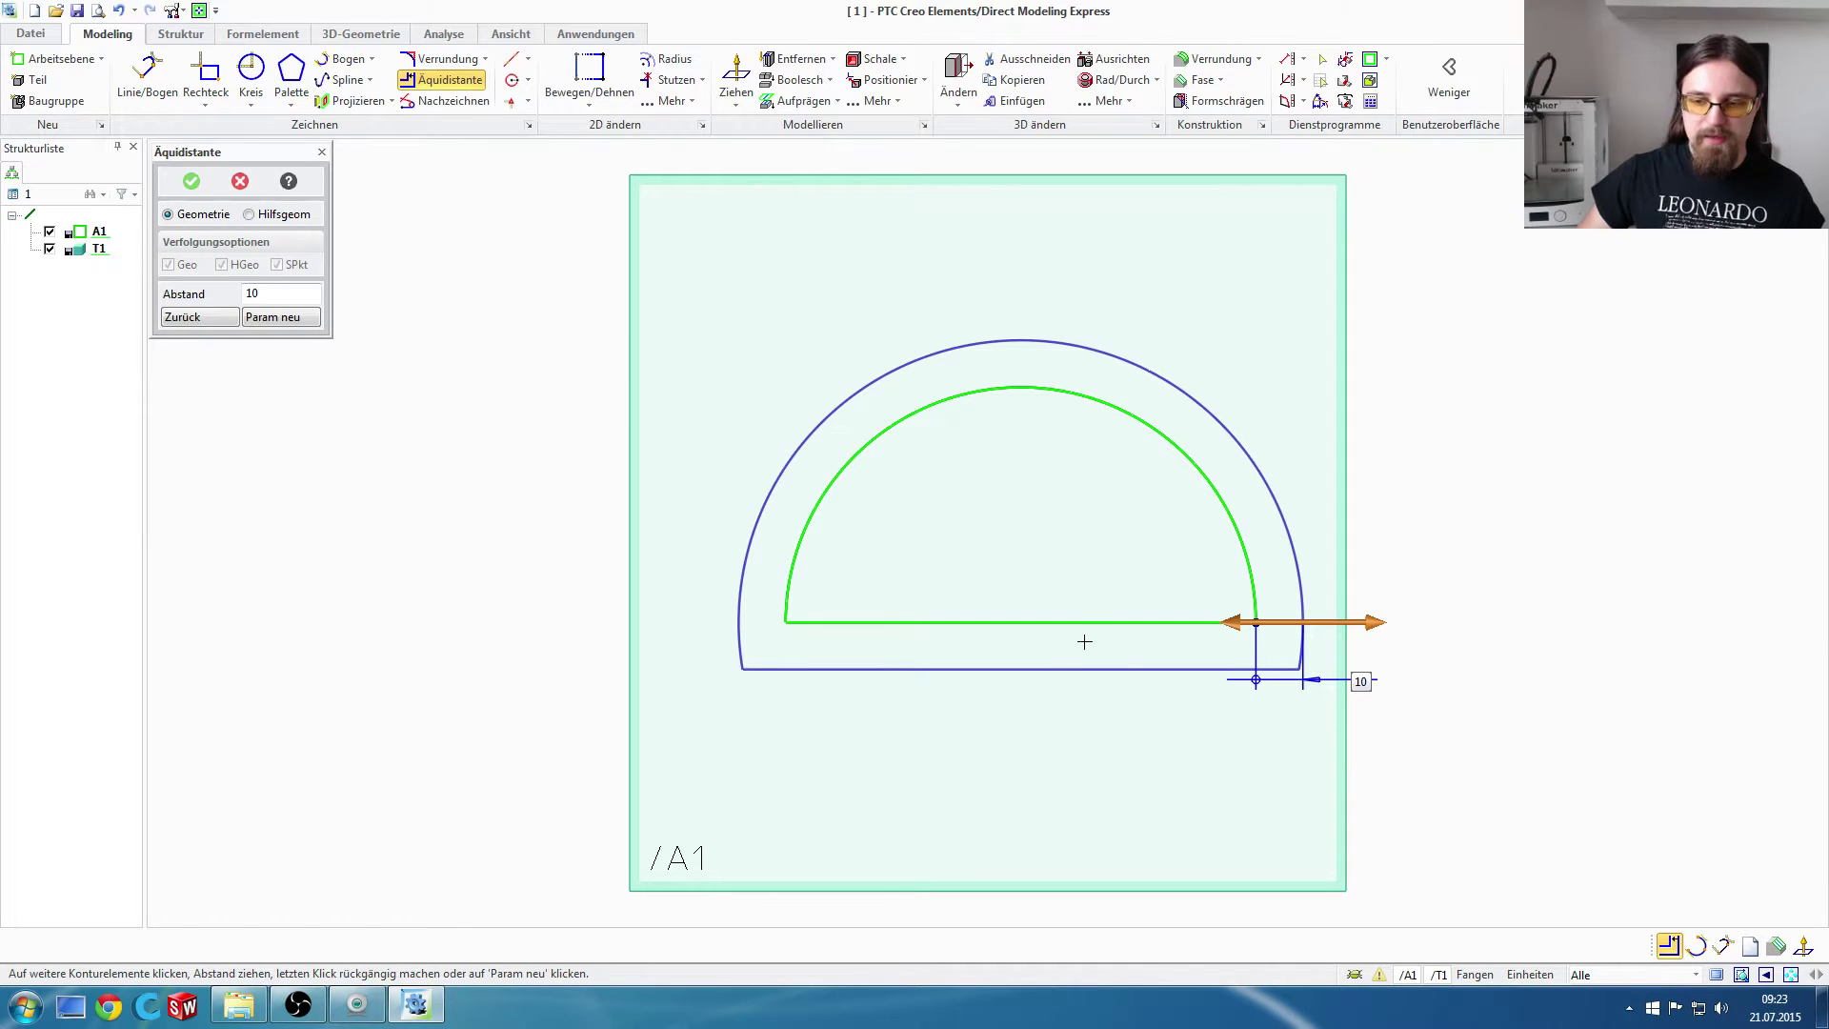
{"action": "left_click", "coordinate": [247, 295]}
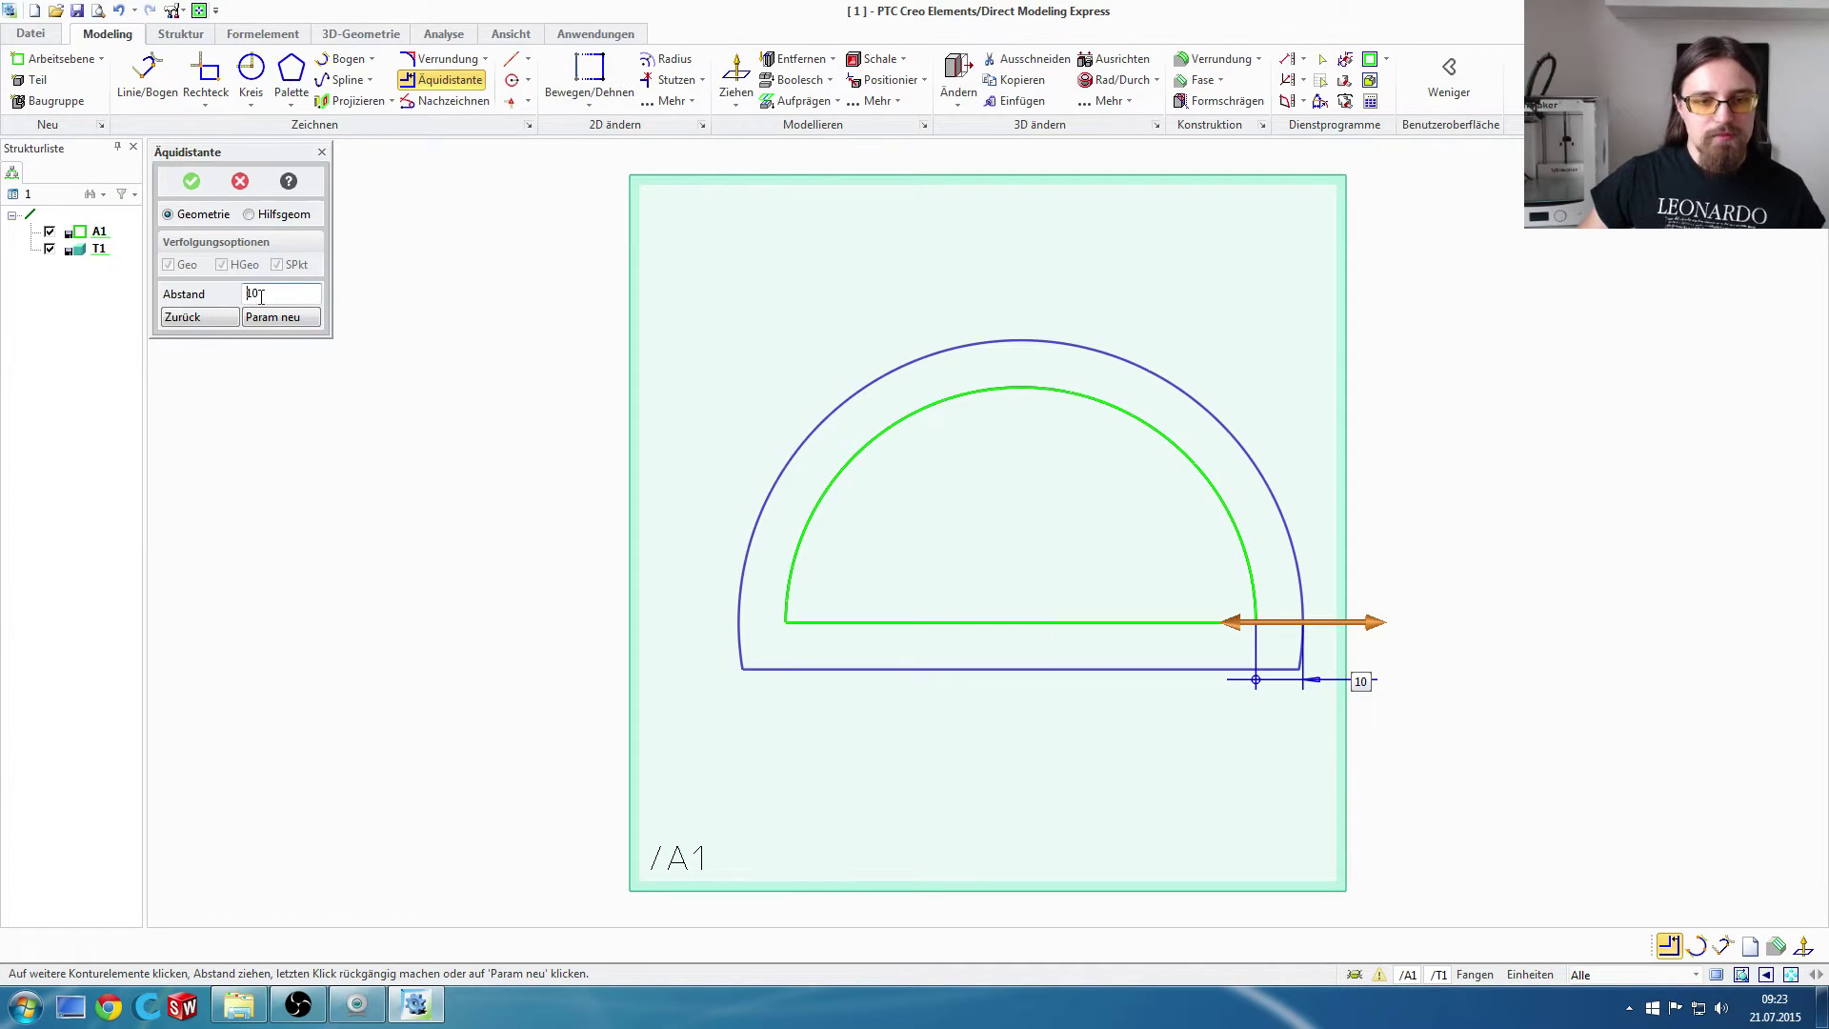
{"action": "type", "text": "-"}
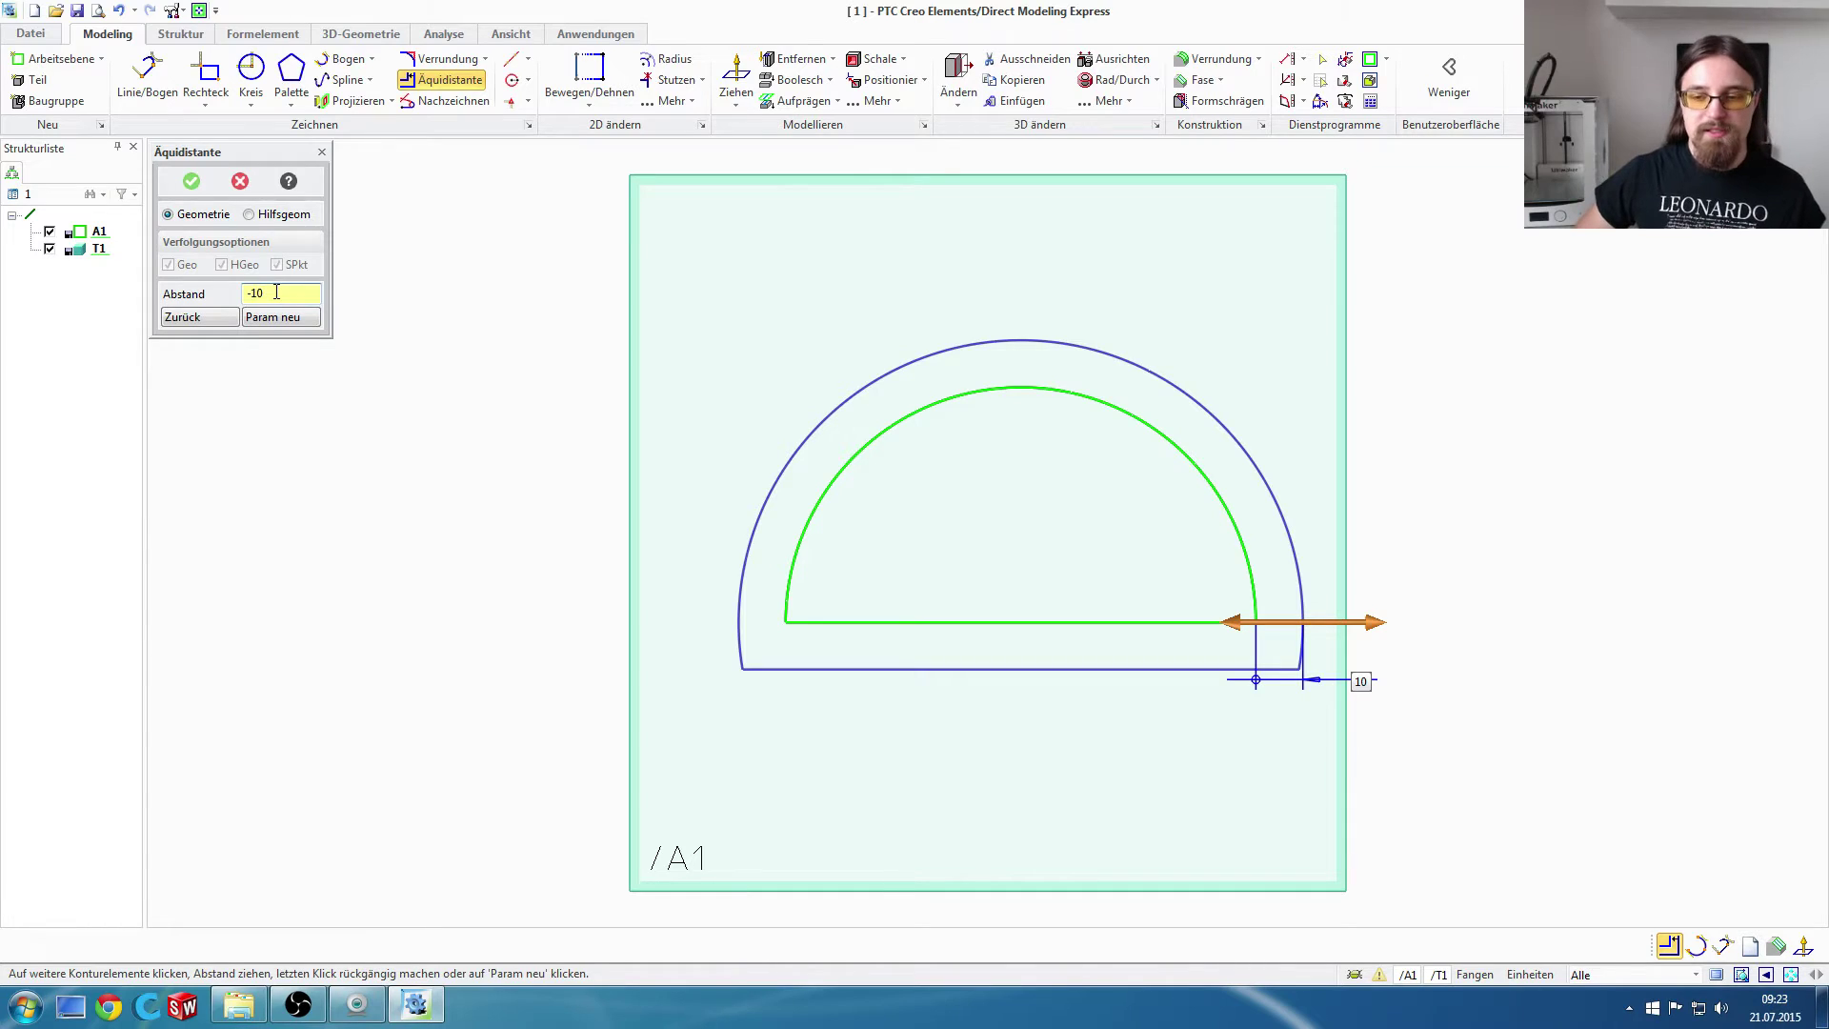
{"action": "key", "text": "Return"}
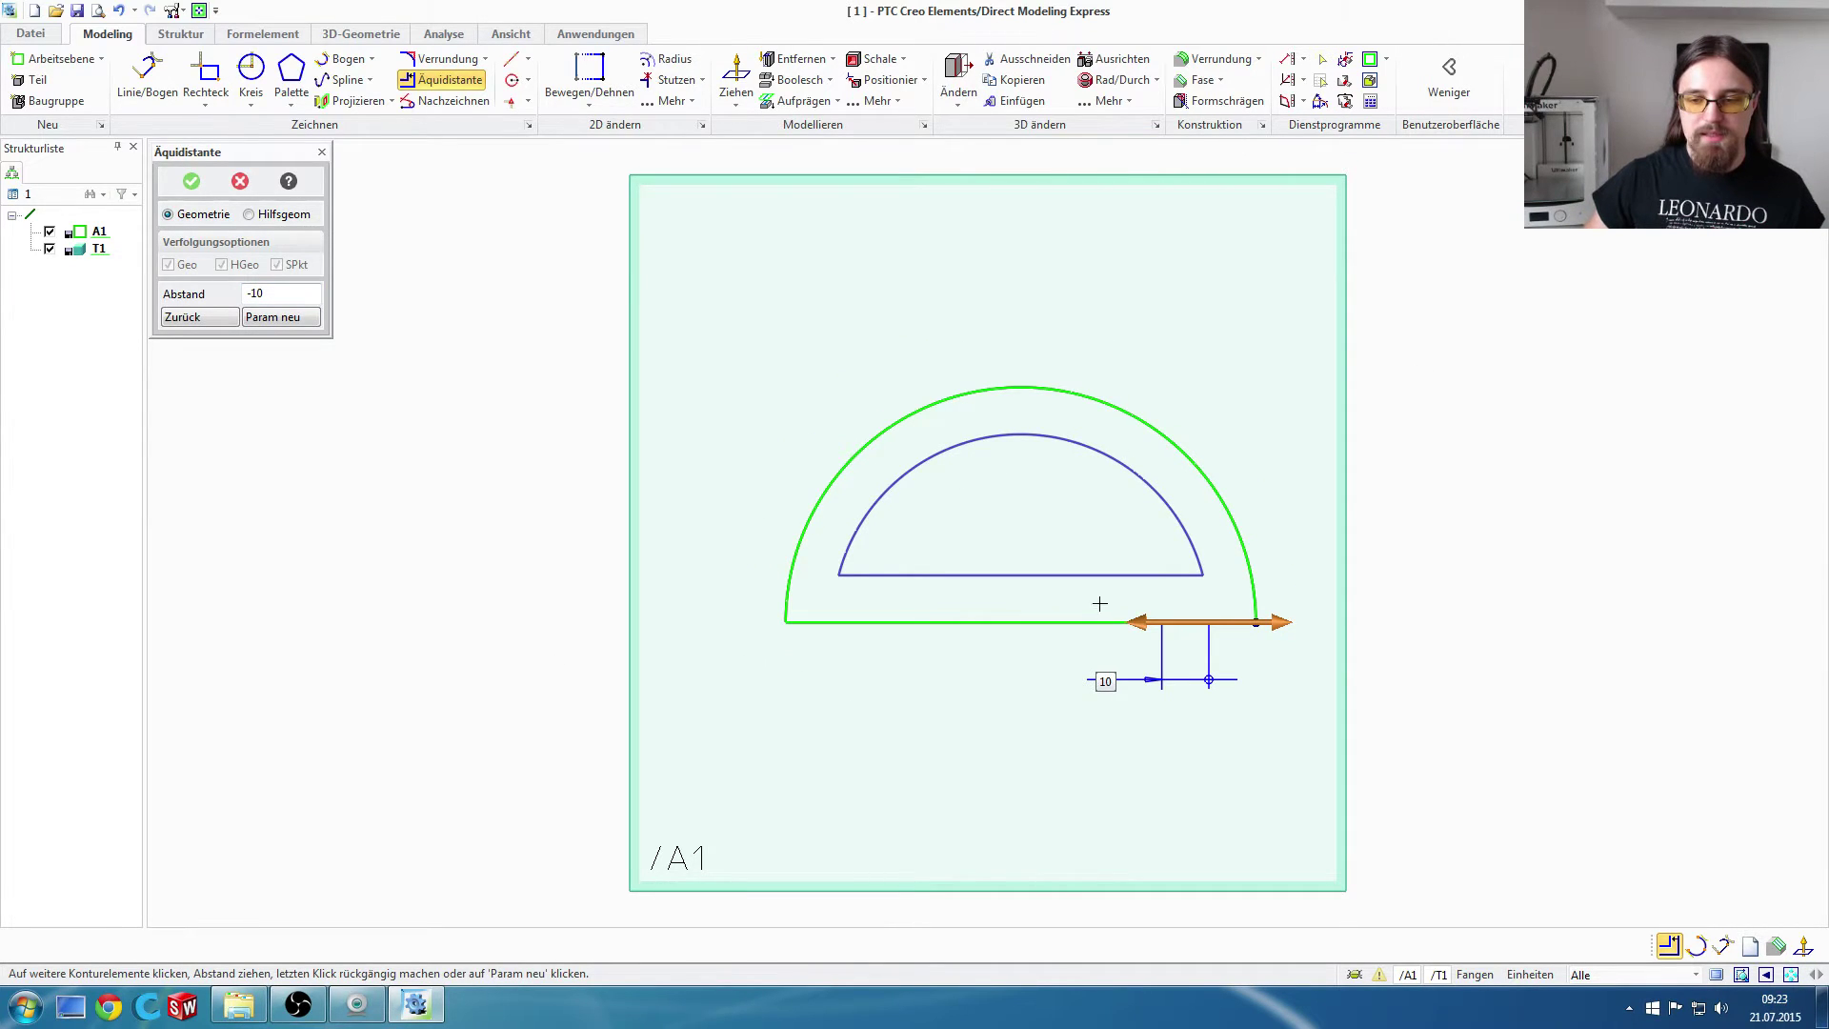
{"action": "left_click", "coordinate": [191, 183]}
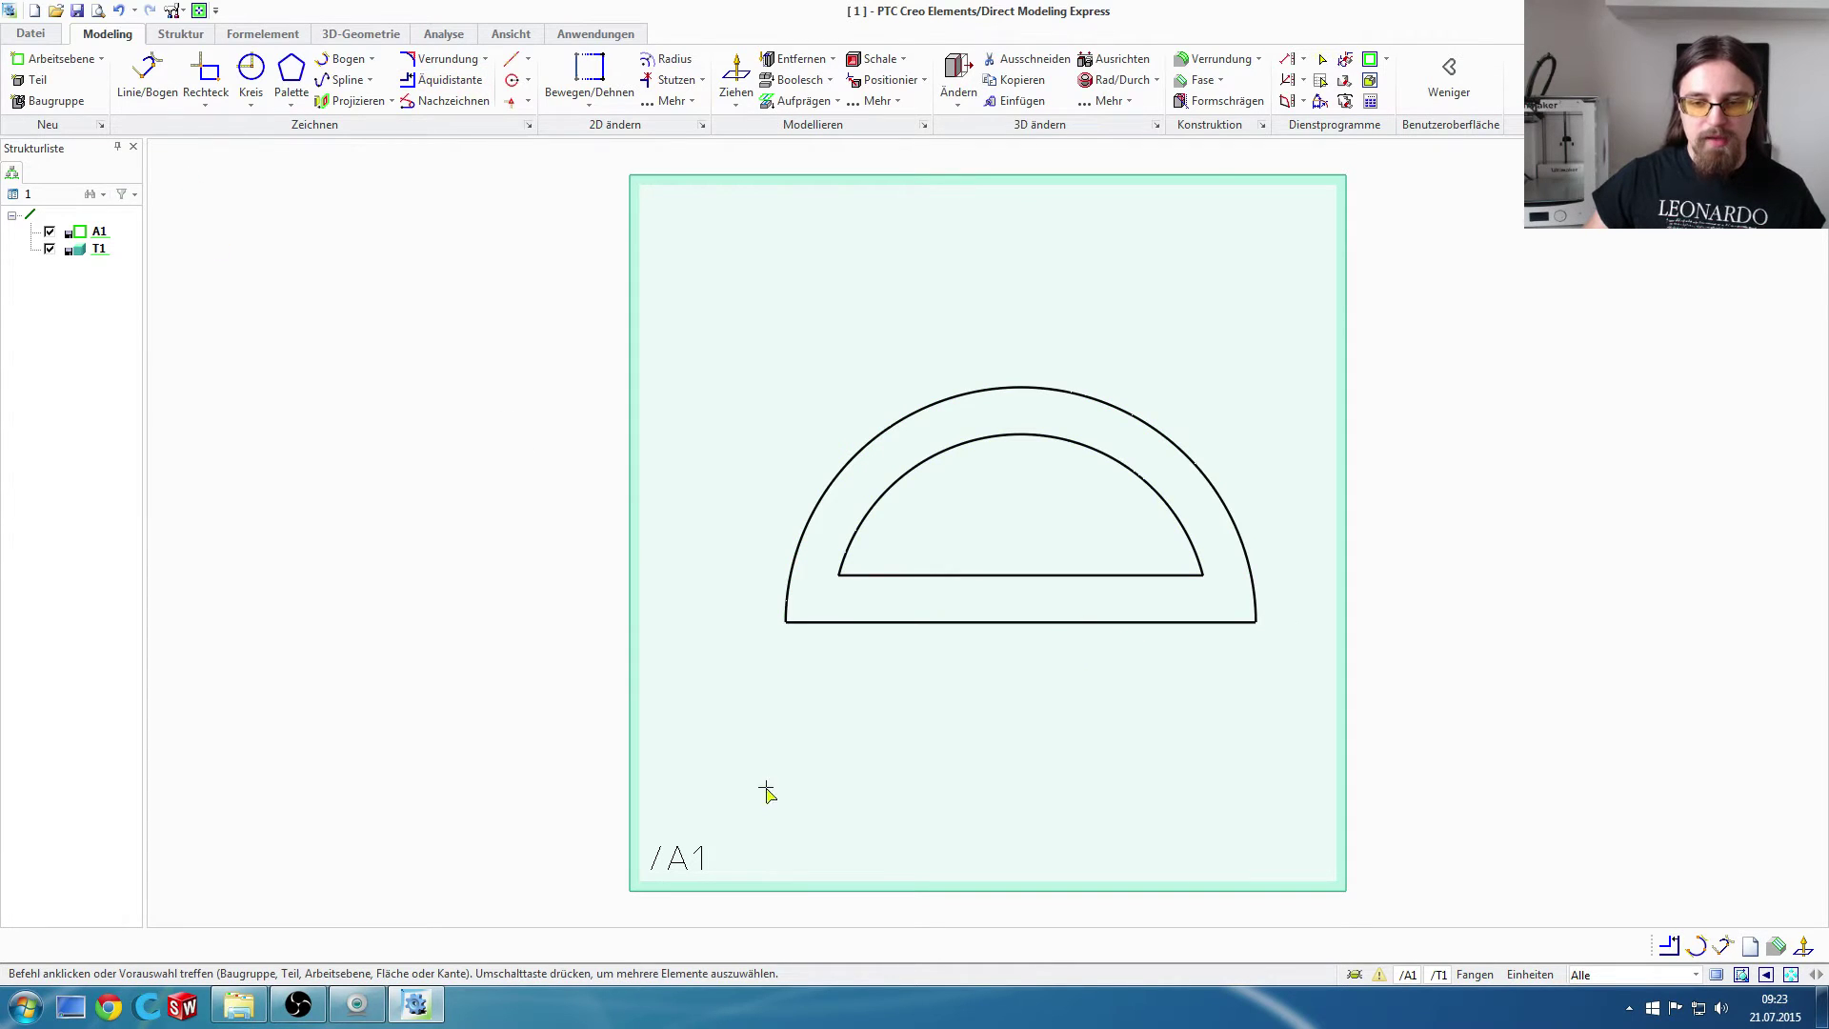
{"action": "mouse_move", "coordinate": [1143, 714]}
{"action": "middle_mouse_down"}
{"action": "mouse_move", "coordinate": [1080, 692]}
{"action": "mouse_move", "coordinate": [1077, 667]}
{"action": "middle_mouse_up"}
{"action": "left_click", "coordinate": [1369, 61]}
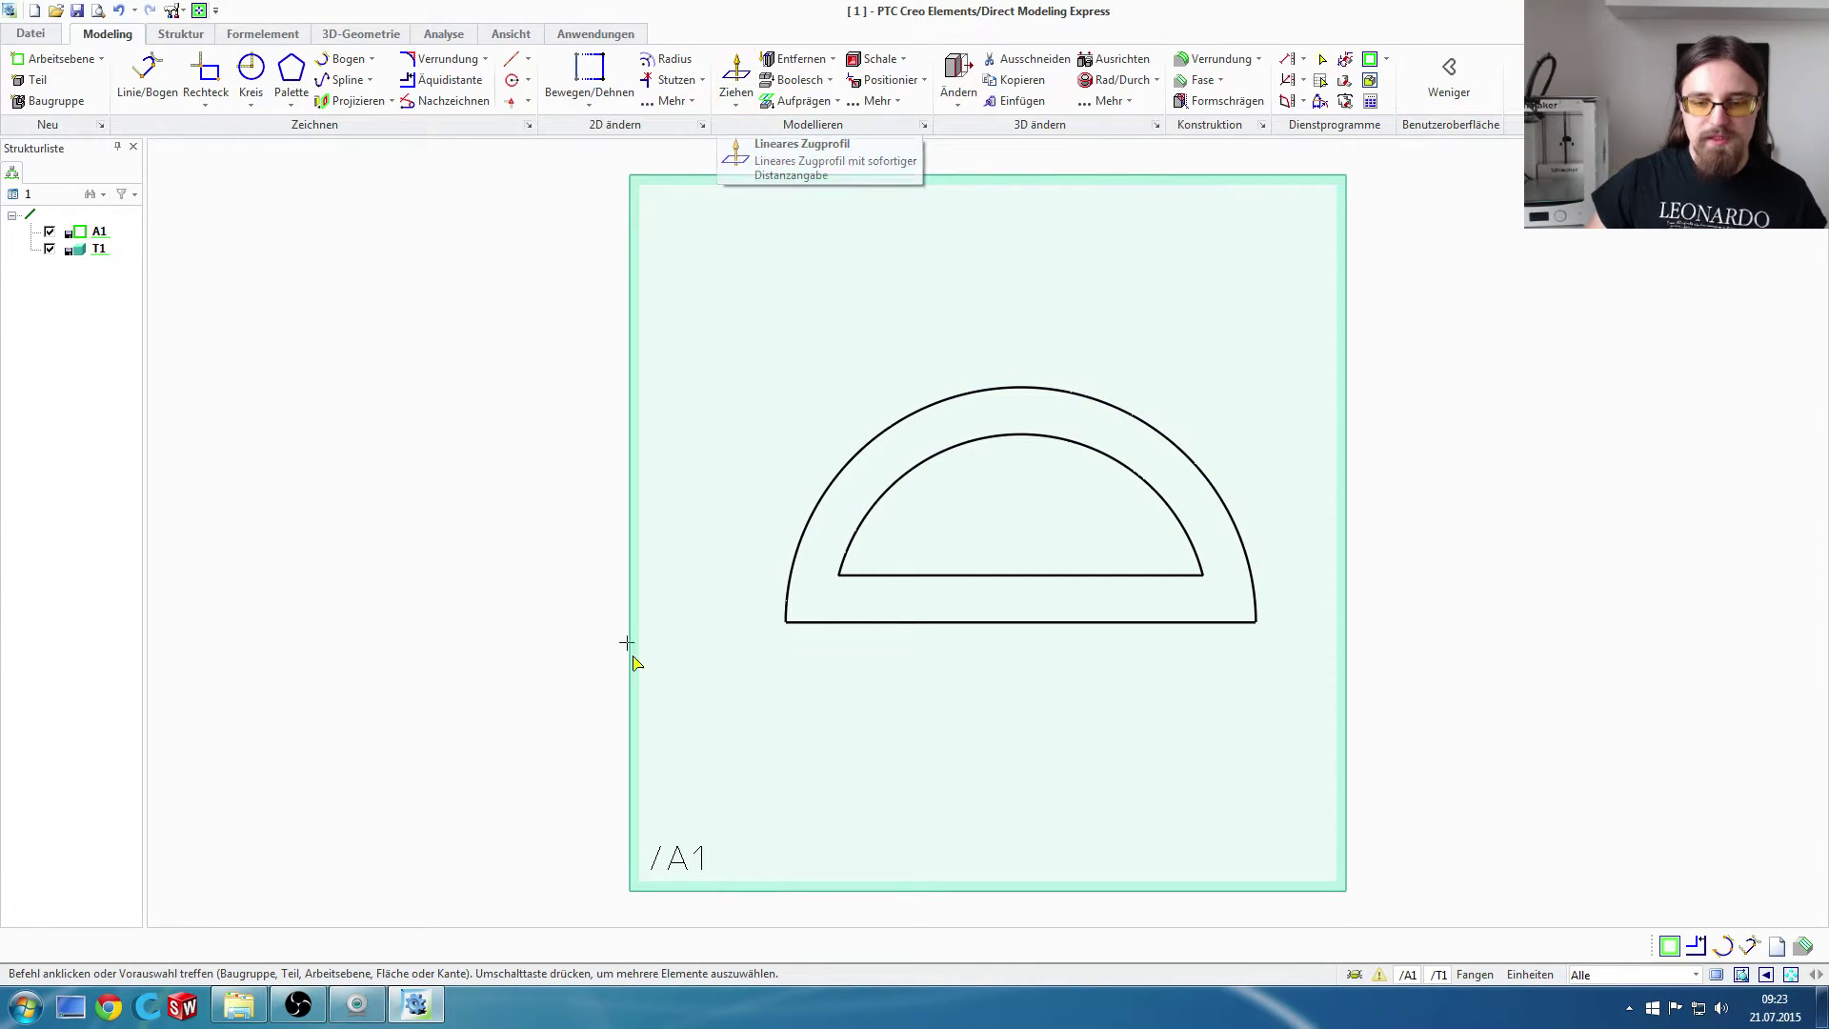
Step: Extrude the half-ring profile by distance 5 into a solid flat body
{"action": "left_click", "coordinate": [736, 76]}
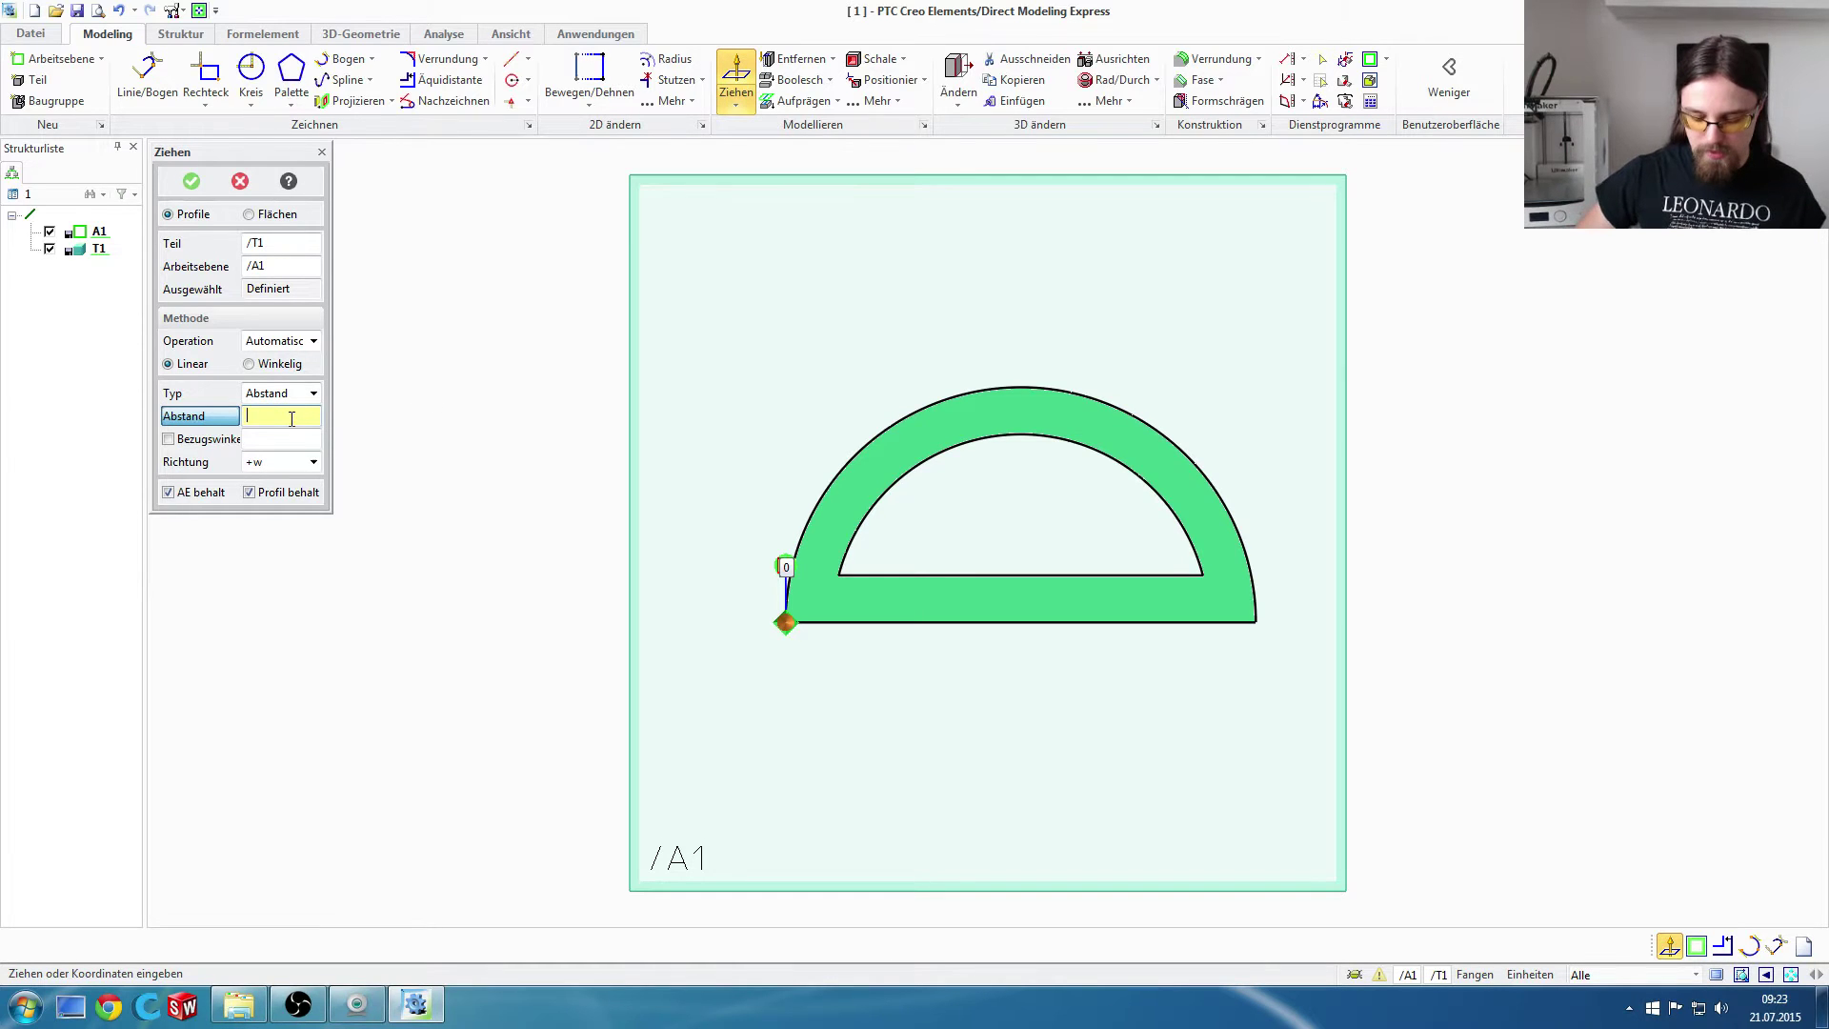
{"action": "type", "text": "5"}
{"action": "key", "text": "Return"}
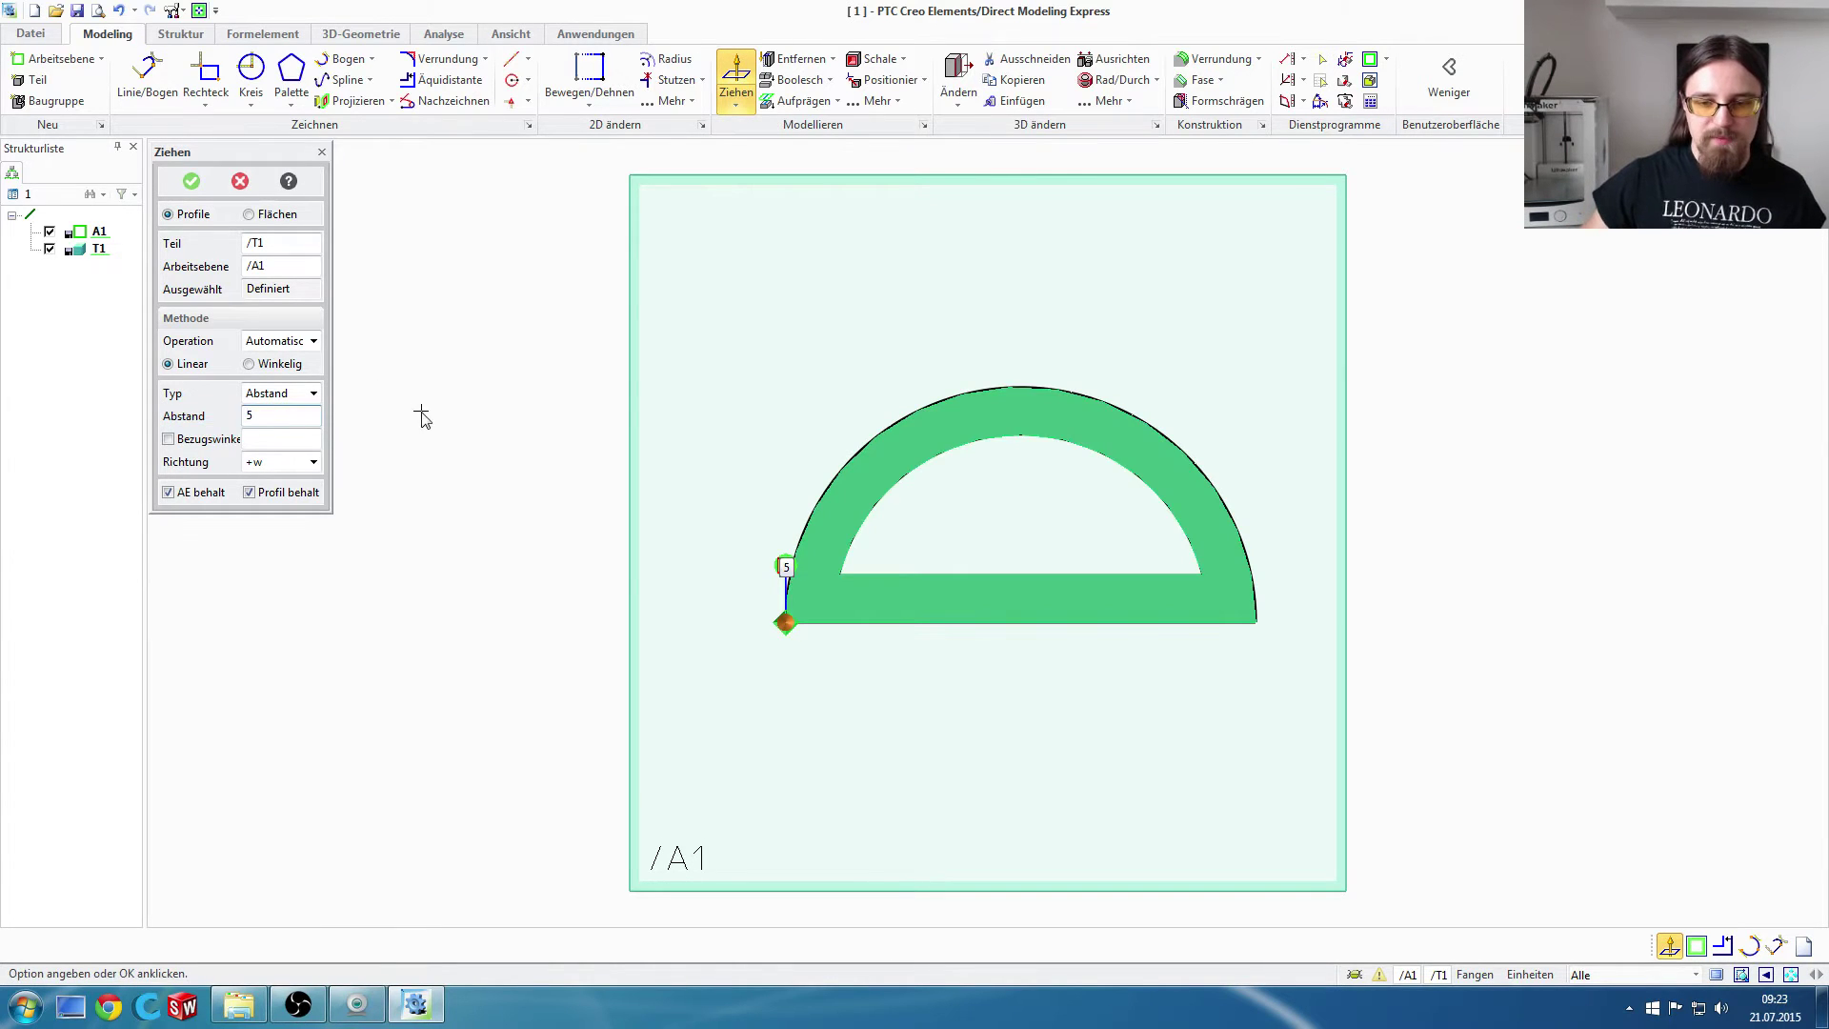
{"action": "mouse_move", "coordinate": [857, 768]}
{"action": "middle_mouse_down"}
{"action": "mouse_move", "coordinate": [886, 580]}
{"action": "mouse_move", "coordinate": [939, 735]}
{"action": "middle_mouse_up"}
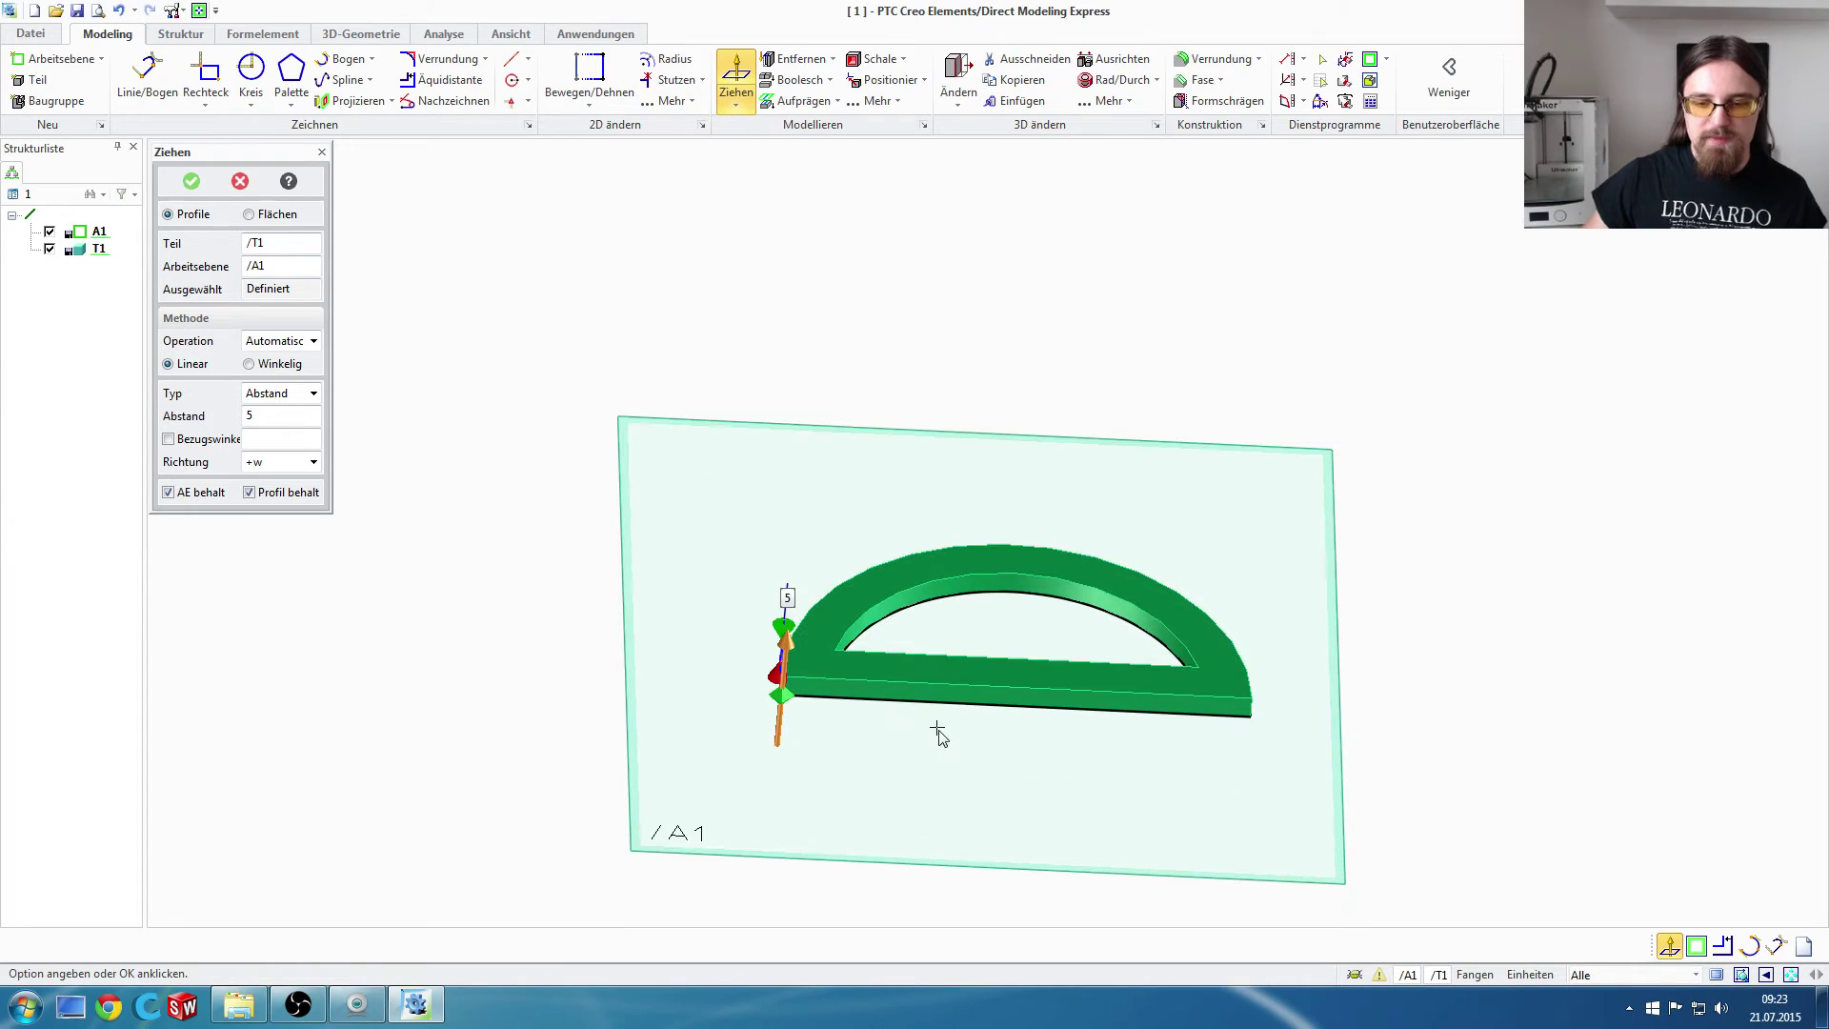
{"action": "scroll", "coordinate": [1000, 739], "scroll_direction": "up", "scroll_amount": 1}
{"action": "scroll", "coordinate": [1028, 734], "scroll_direction": "up", "scroll_amount": 2}
{"action": "scroll", "coordinate": [1041, 723], "scroll_direction": "up", "scroll_amount": 1}
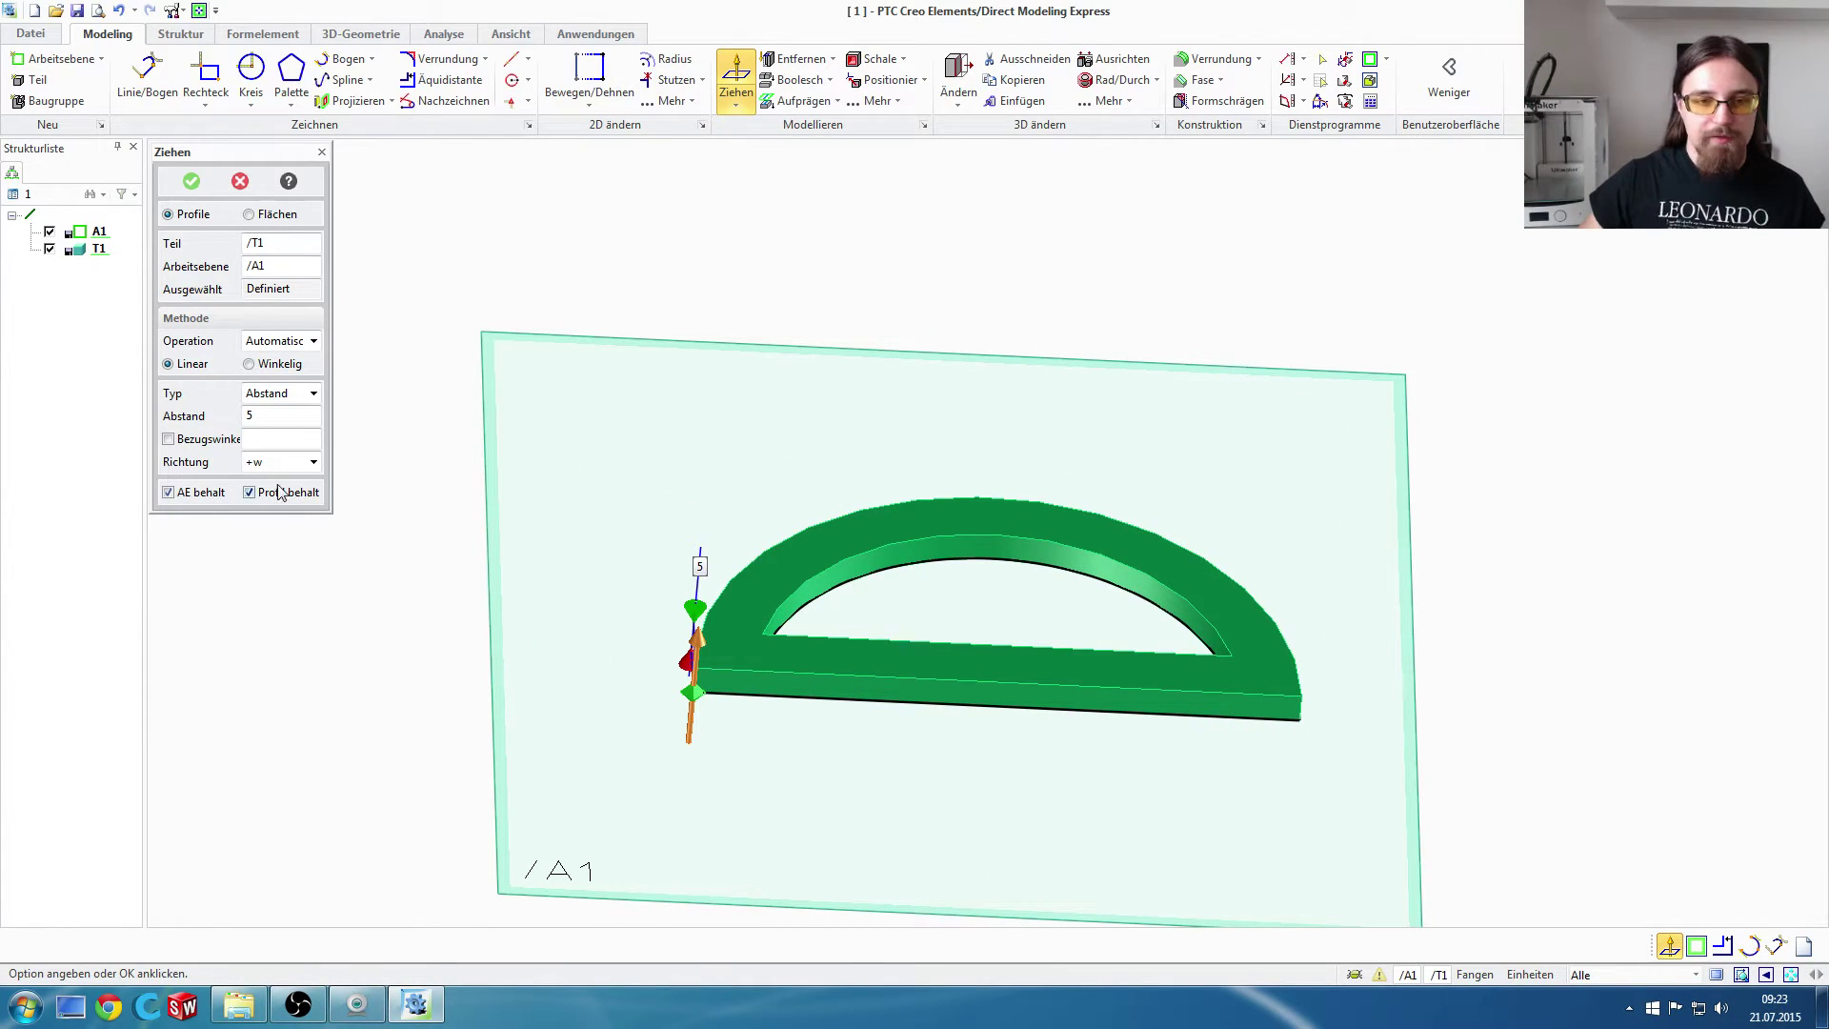
{"action": "left_click", "coordinate": [191, 182]}
{"action": "mouse_move", "coordinate": [892, 514]}
{"action": "middle_mouse_down"}
{"action": "mouse_move", "coordinate": [993, 509]}
{"action": "mouse_move", "coordinate": [857, 445]}
{"action": "mouse_move", "coordinate": [964, 560]}
{"action": "mouse_move", "coordinate": [890, 535]}
{"action": "mouse_move", "coordinate": [906, 559]}
{"action": "mouse_move", "coordinate": [838, 564]}
{"action": "middle_mouse_up"}
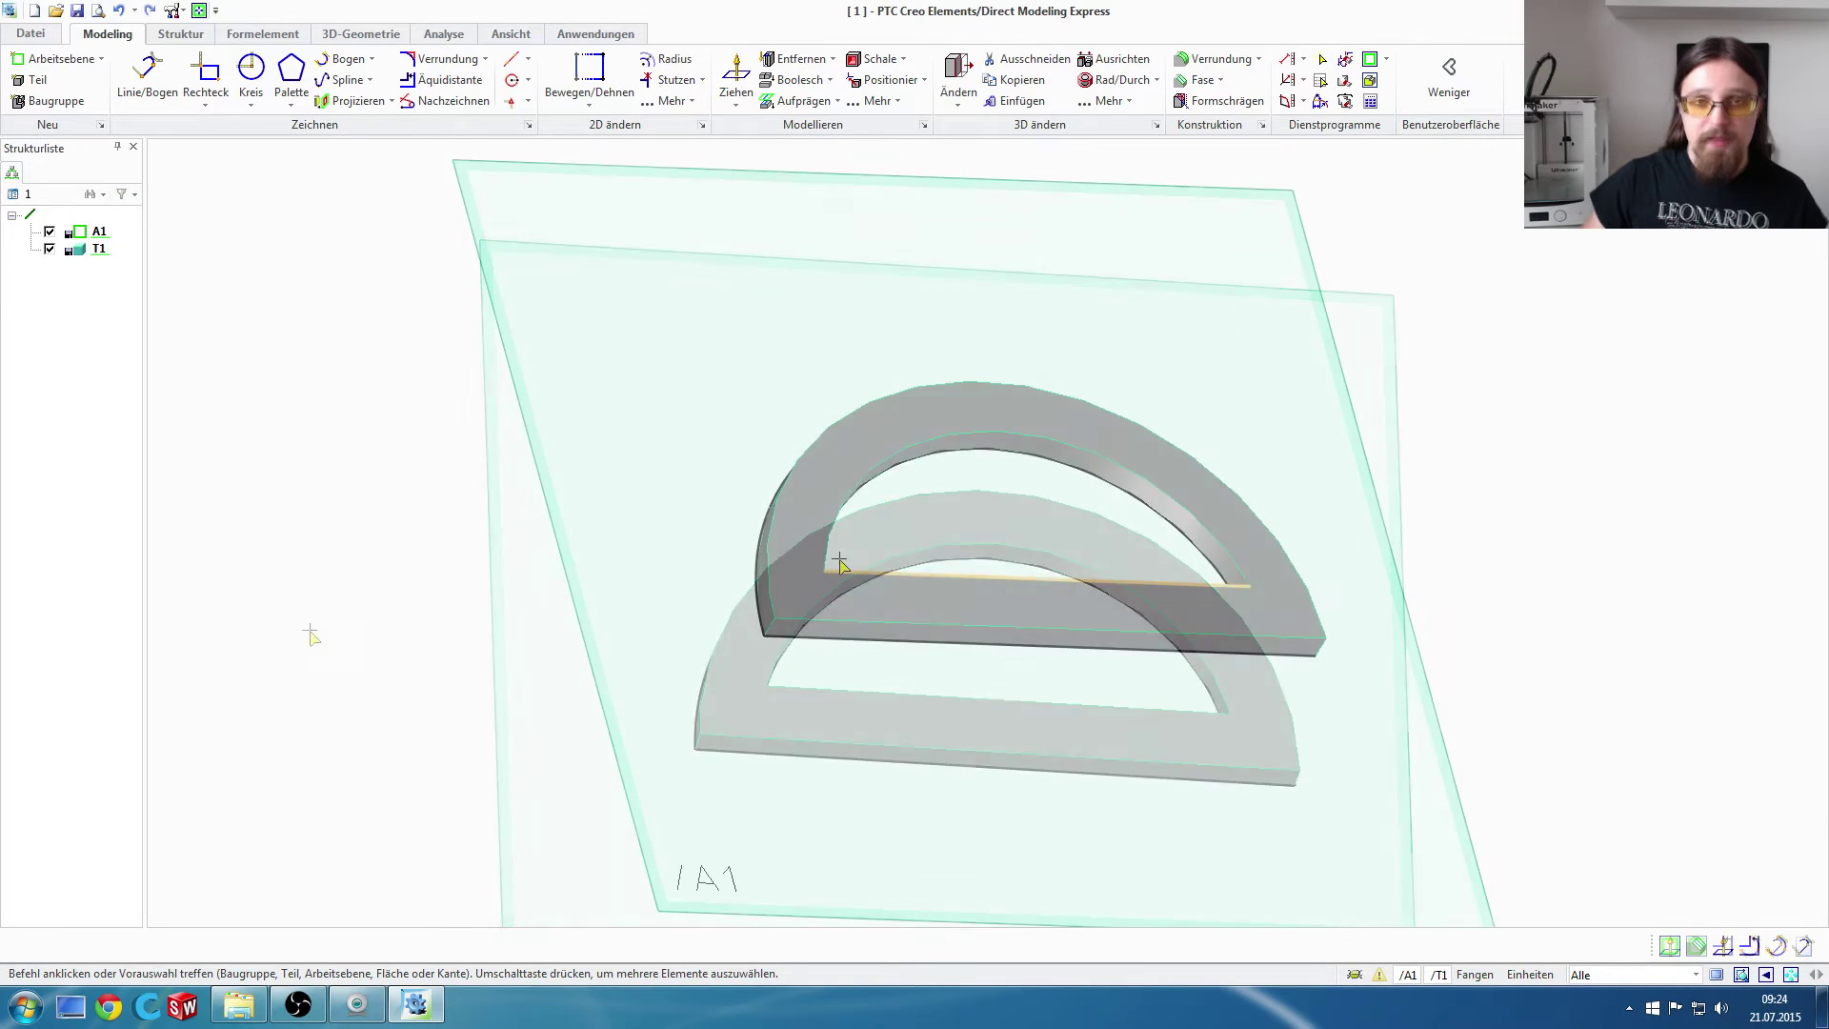
{"action": "left_click", "coordinate": [802, 620]}
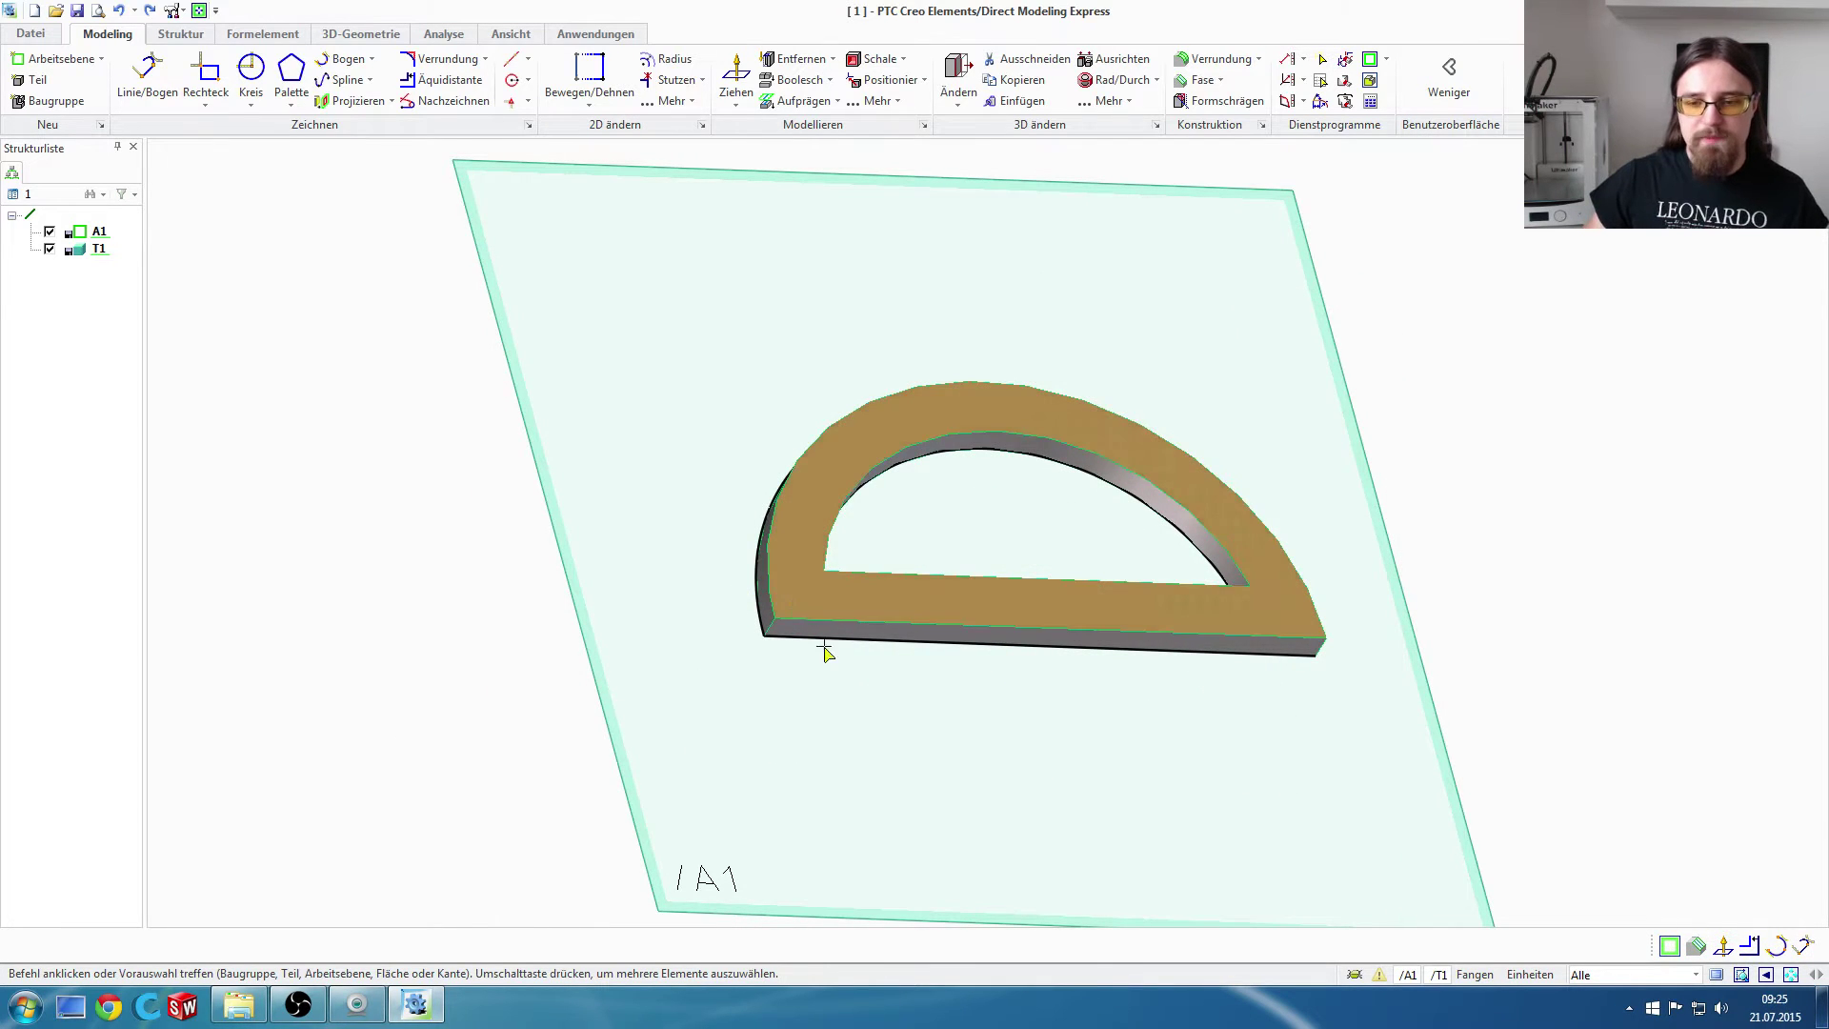
{"action": "middle_click_drag", "start_coordinate": [854, 727], "coordinate": [968, 702]}
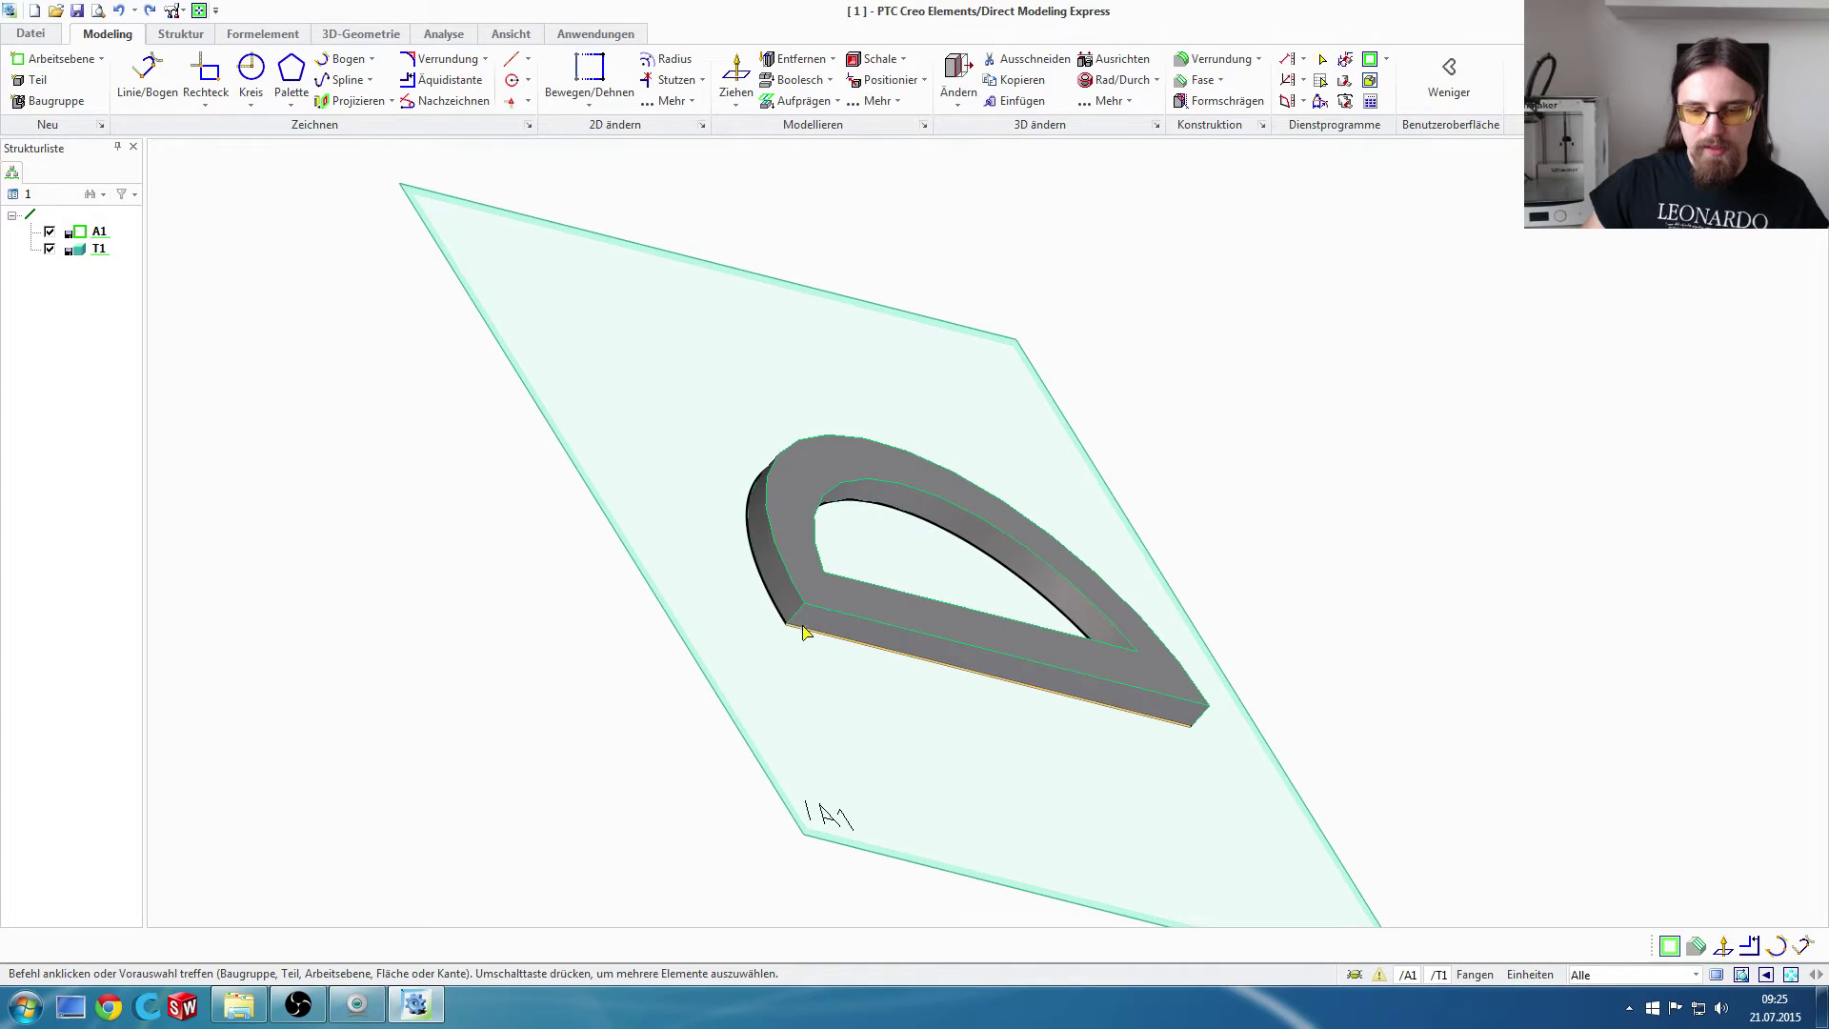
{"action": "mouse_move", "coordinate": [798, 605]}
{"action": "middle_mouse_down"}
{"action": "mouse_move", "coordinate": [837, 662]}
{"action": "mouse_move", "coordinate": [711, 665]}
{"action": "middle_mouse_up"}
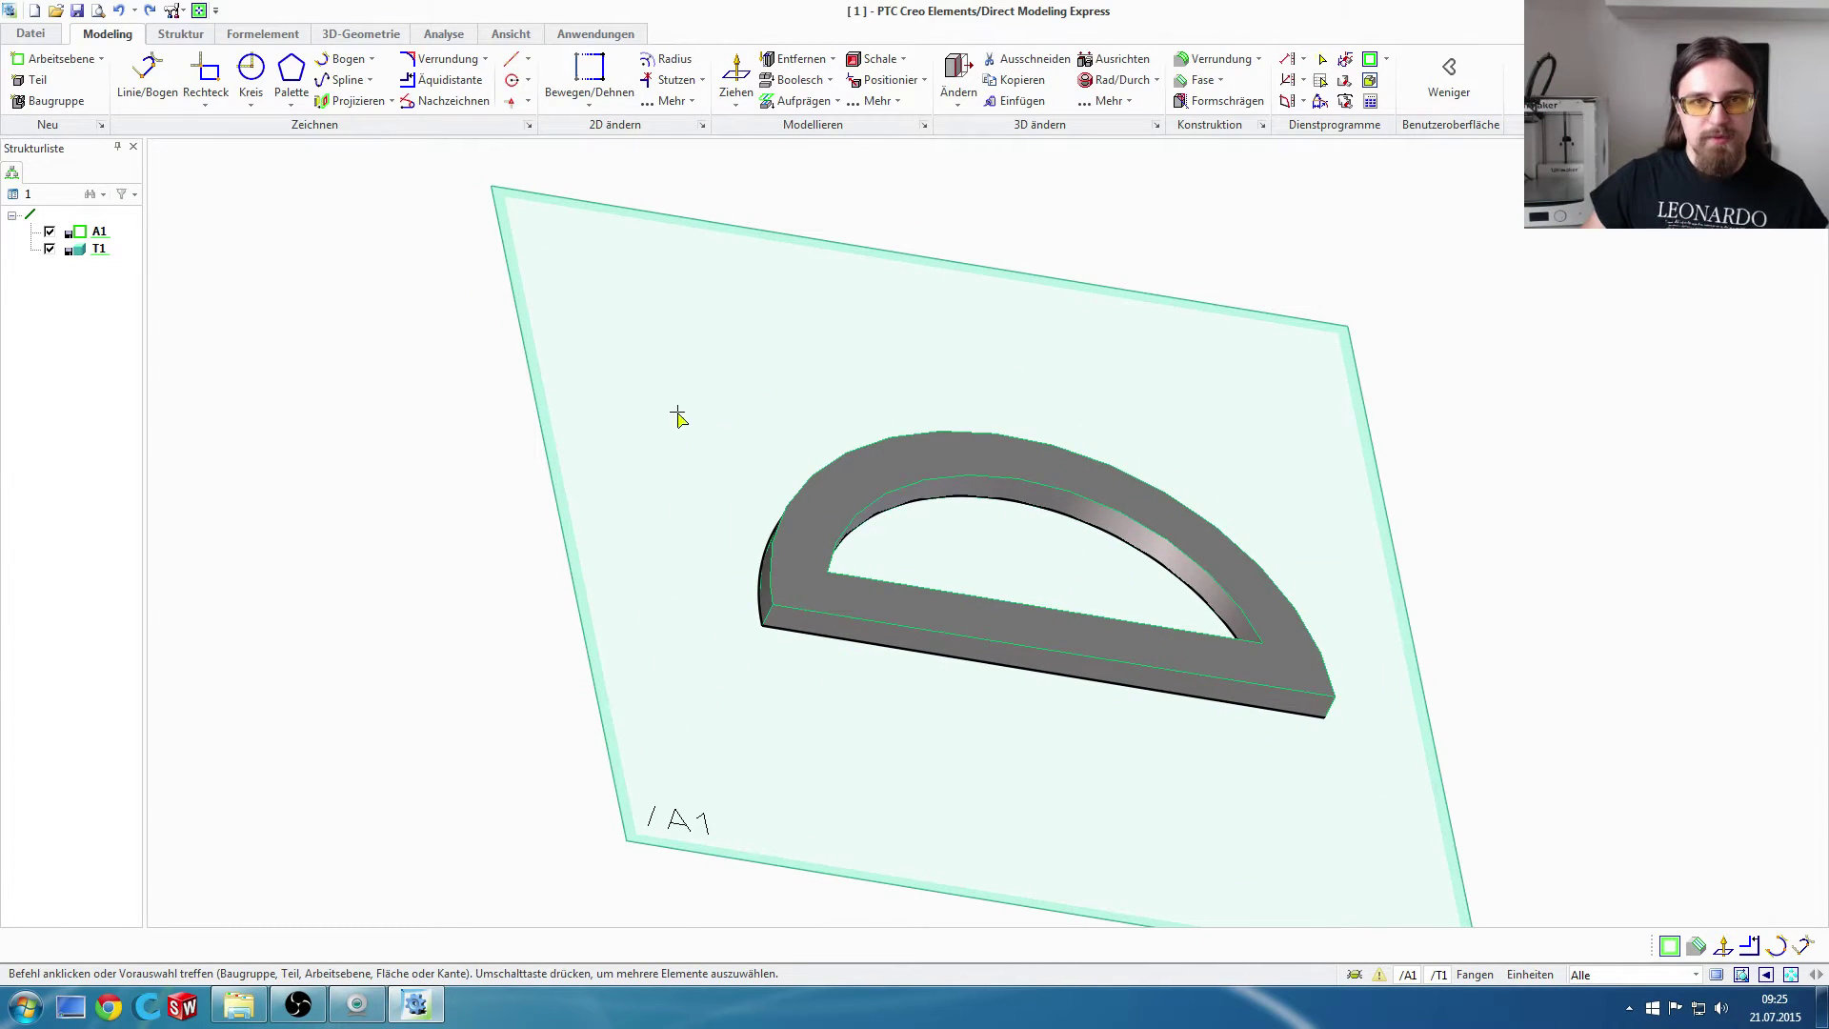
Step: Start a chamfer of type Abst / Abst with Abstand 1 of 5 and Abstand 2 of 10
{"action": "left_click", "coordinate": [1370, 61]}
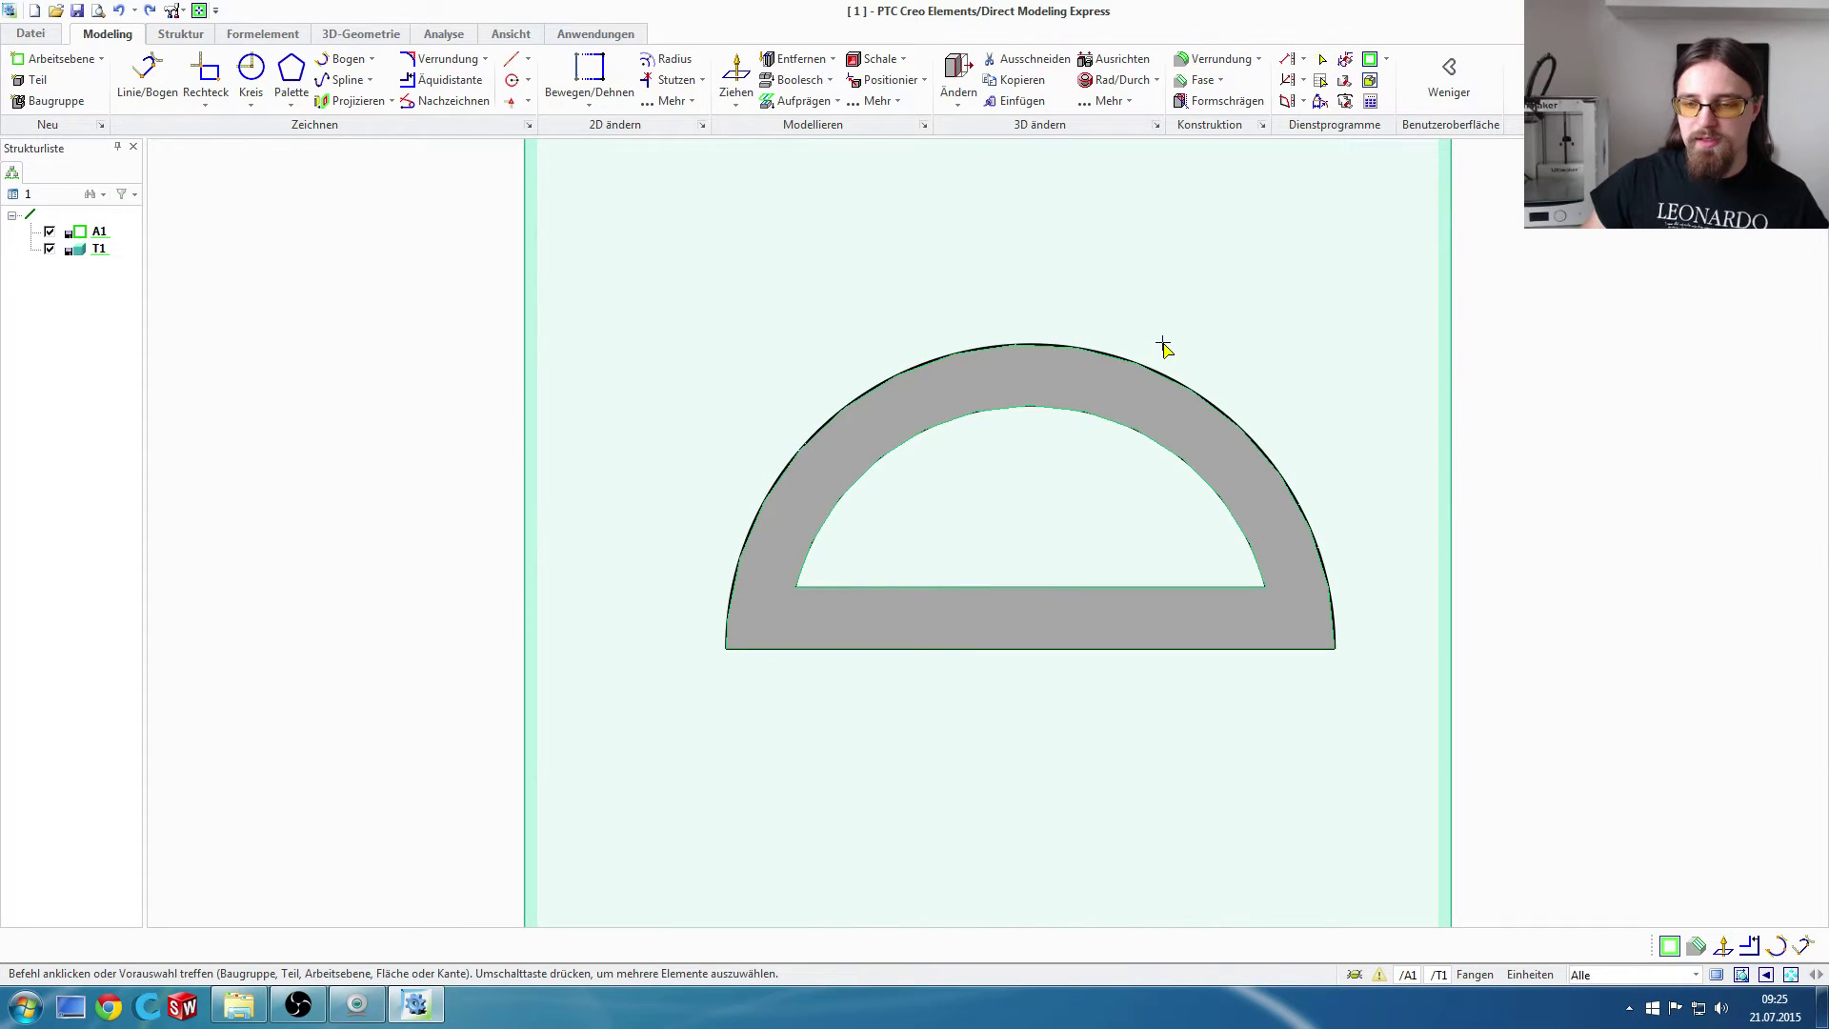
{"action": "left_click", "coordinate": [1201, 80]}
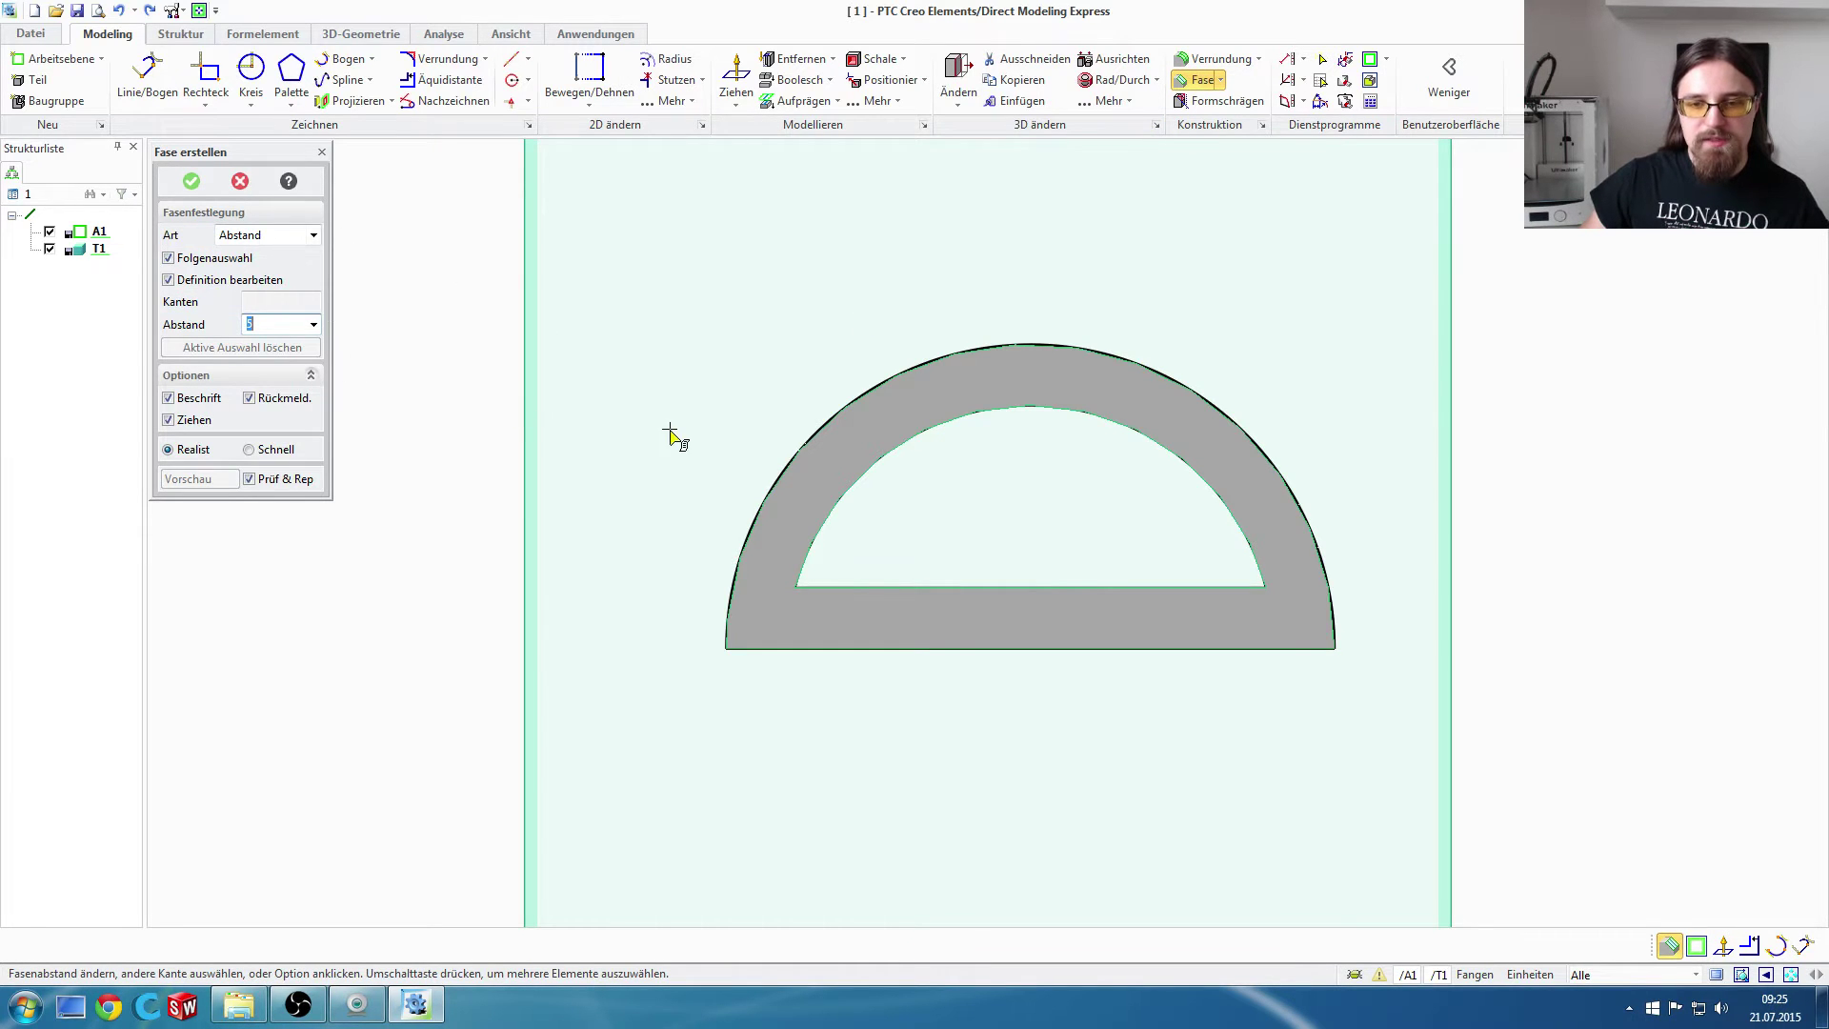
{"action": "mouse_move", "coordinate": [655, 499]}
{"action": "middle_mouse_down"}
{"action": "mouse_move", "coordinate": [671, 452]}
{"action": "mouse_move", "coordinate": [654, 482]}
{"action": "middle_mouse_up"}
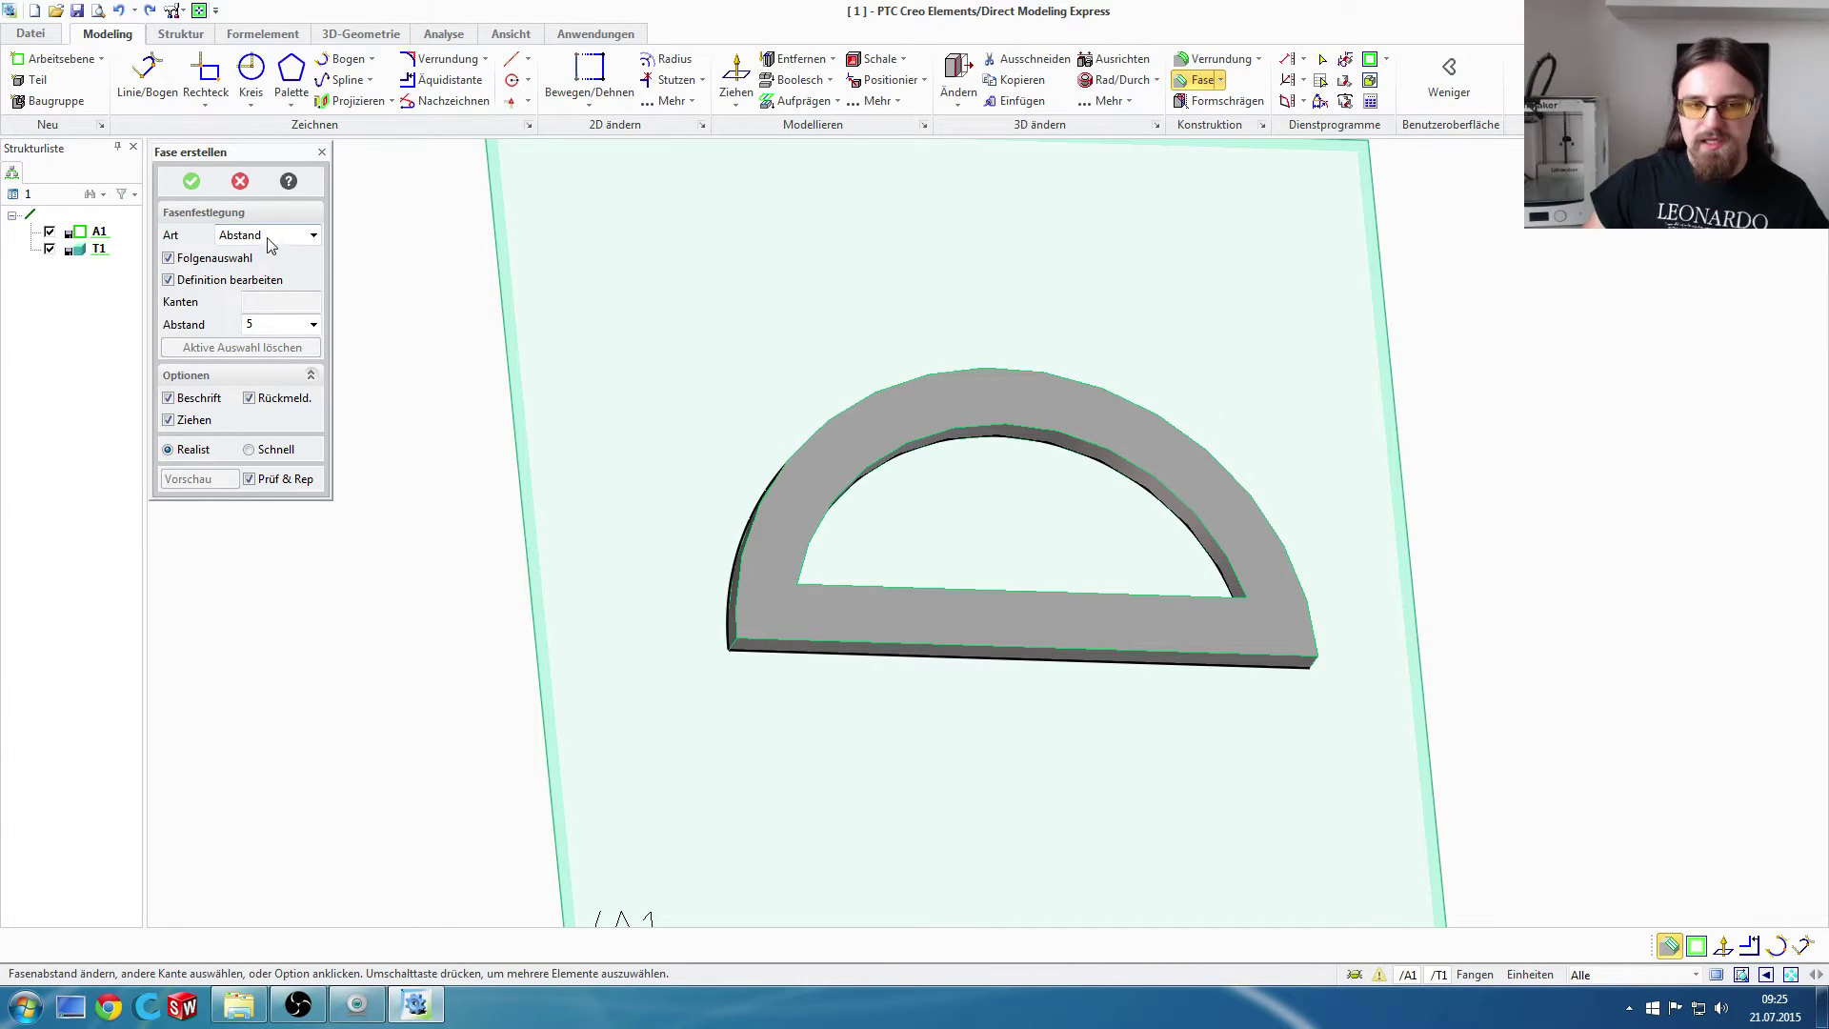
{"action": "left_click", "coordinate": [270, 238]}
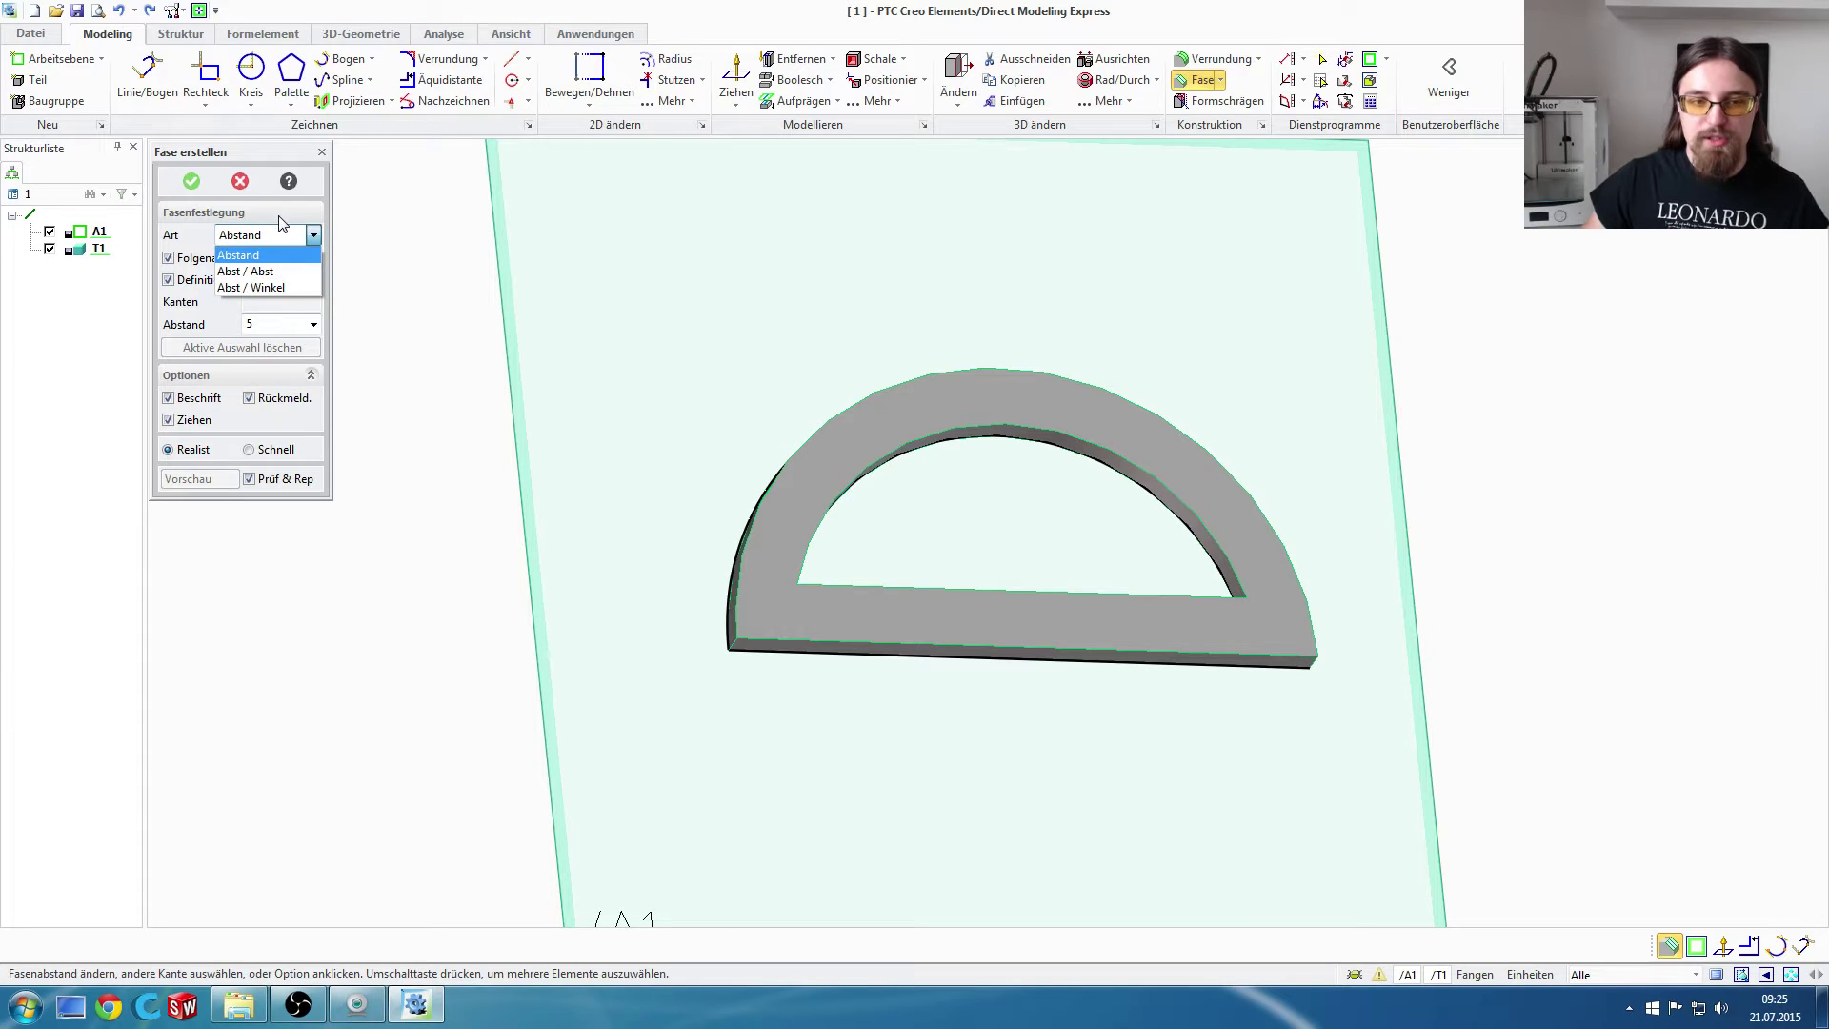
{"action": "left_click", "coordinate": [285, 235]}
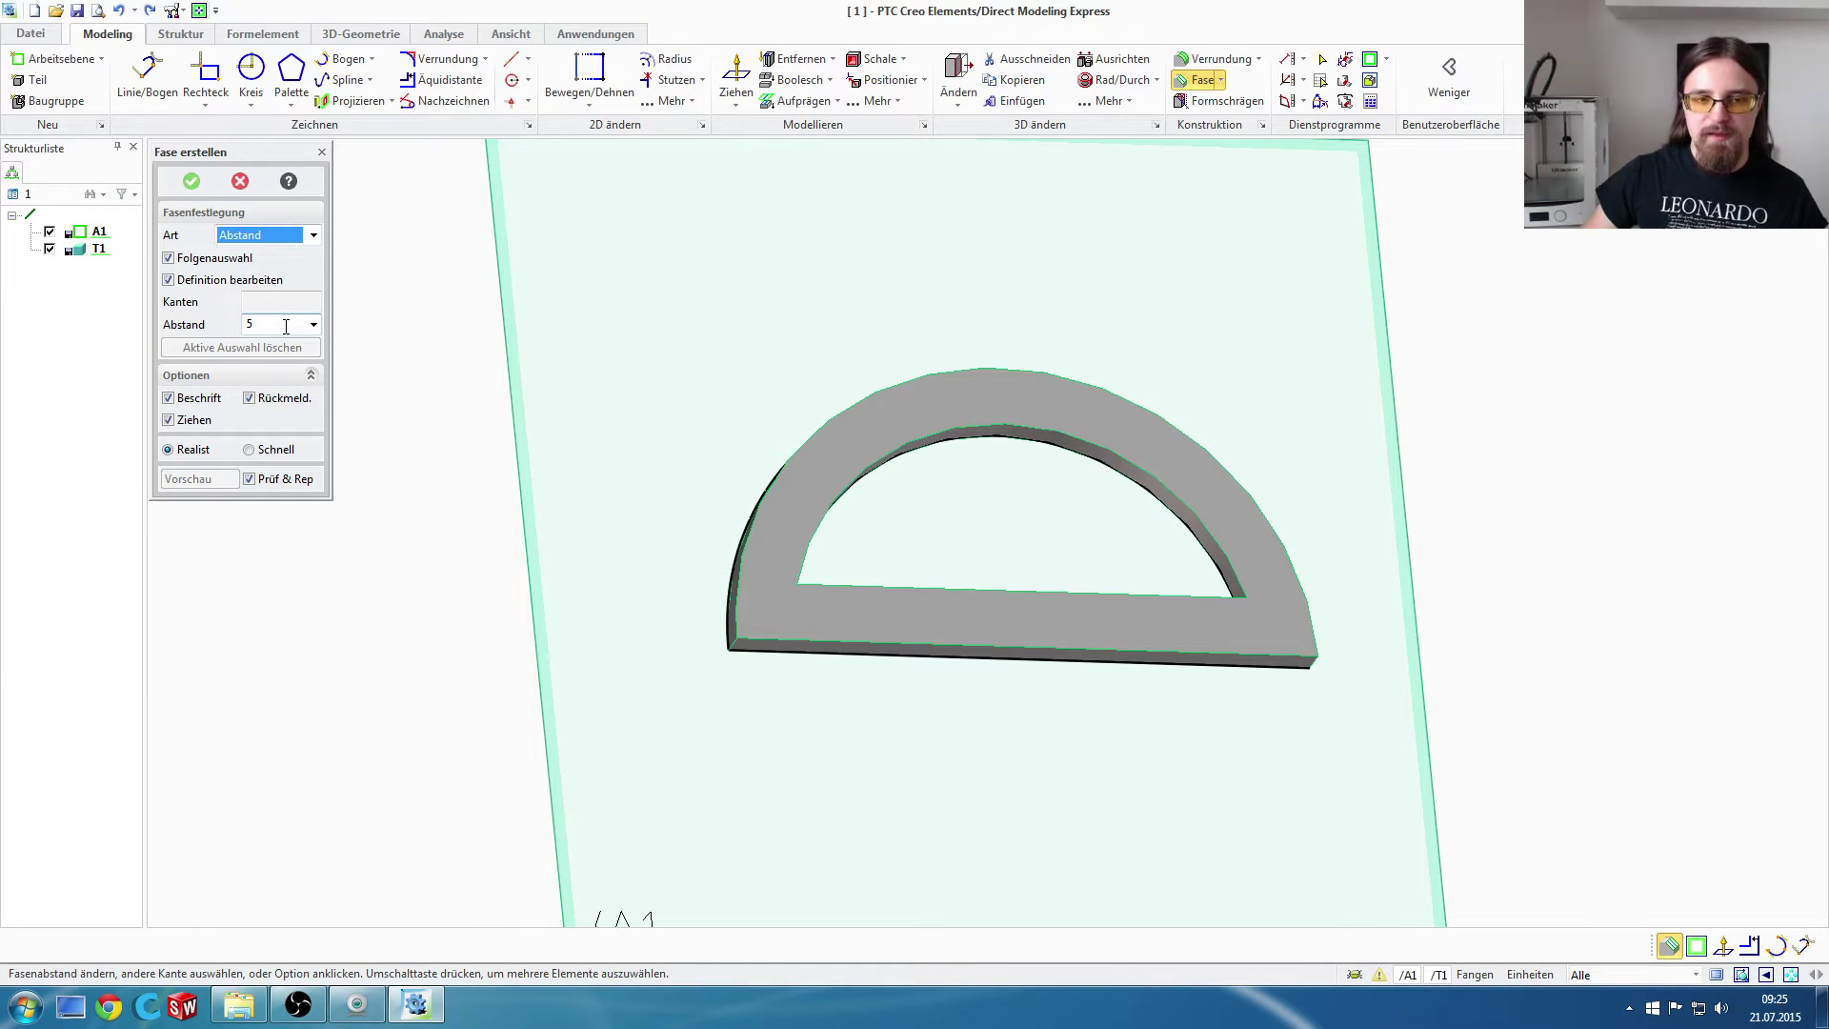
{"action": "left_click", "coordinate": [311, 236]}
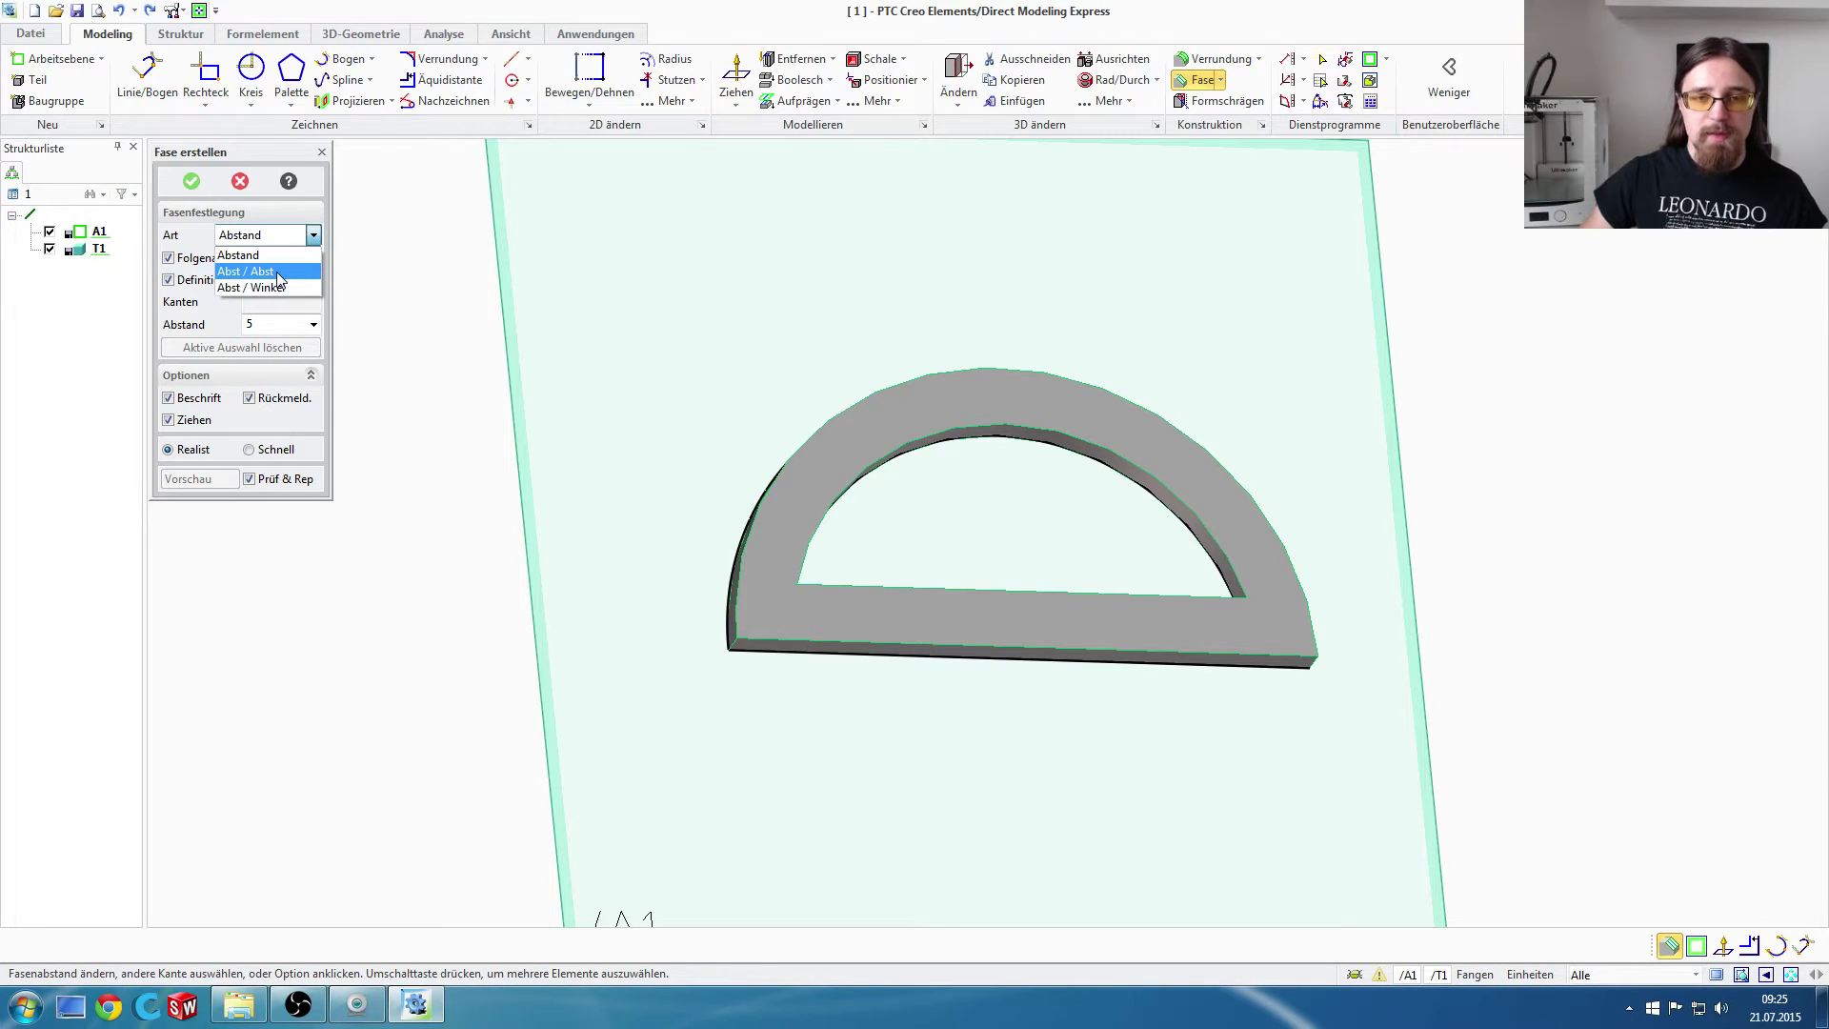
{"action": "left_click", "coordinate": [276, 271]}
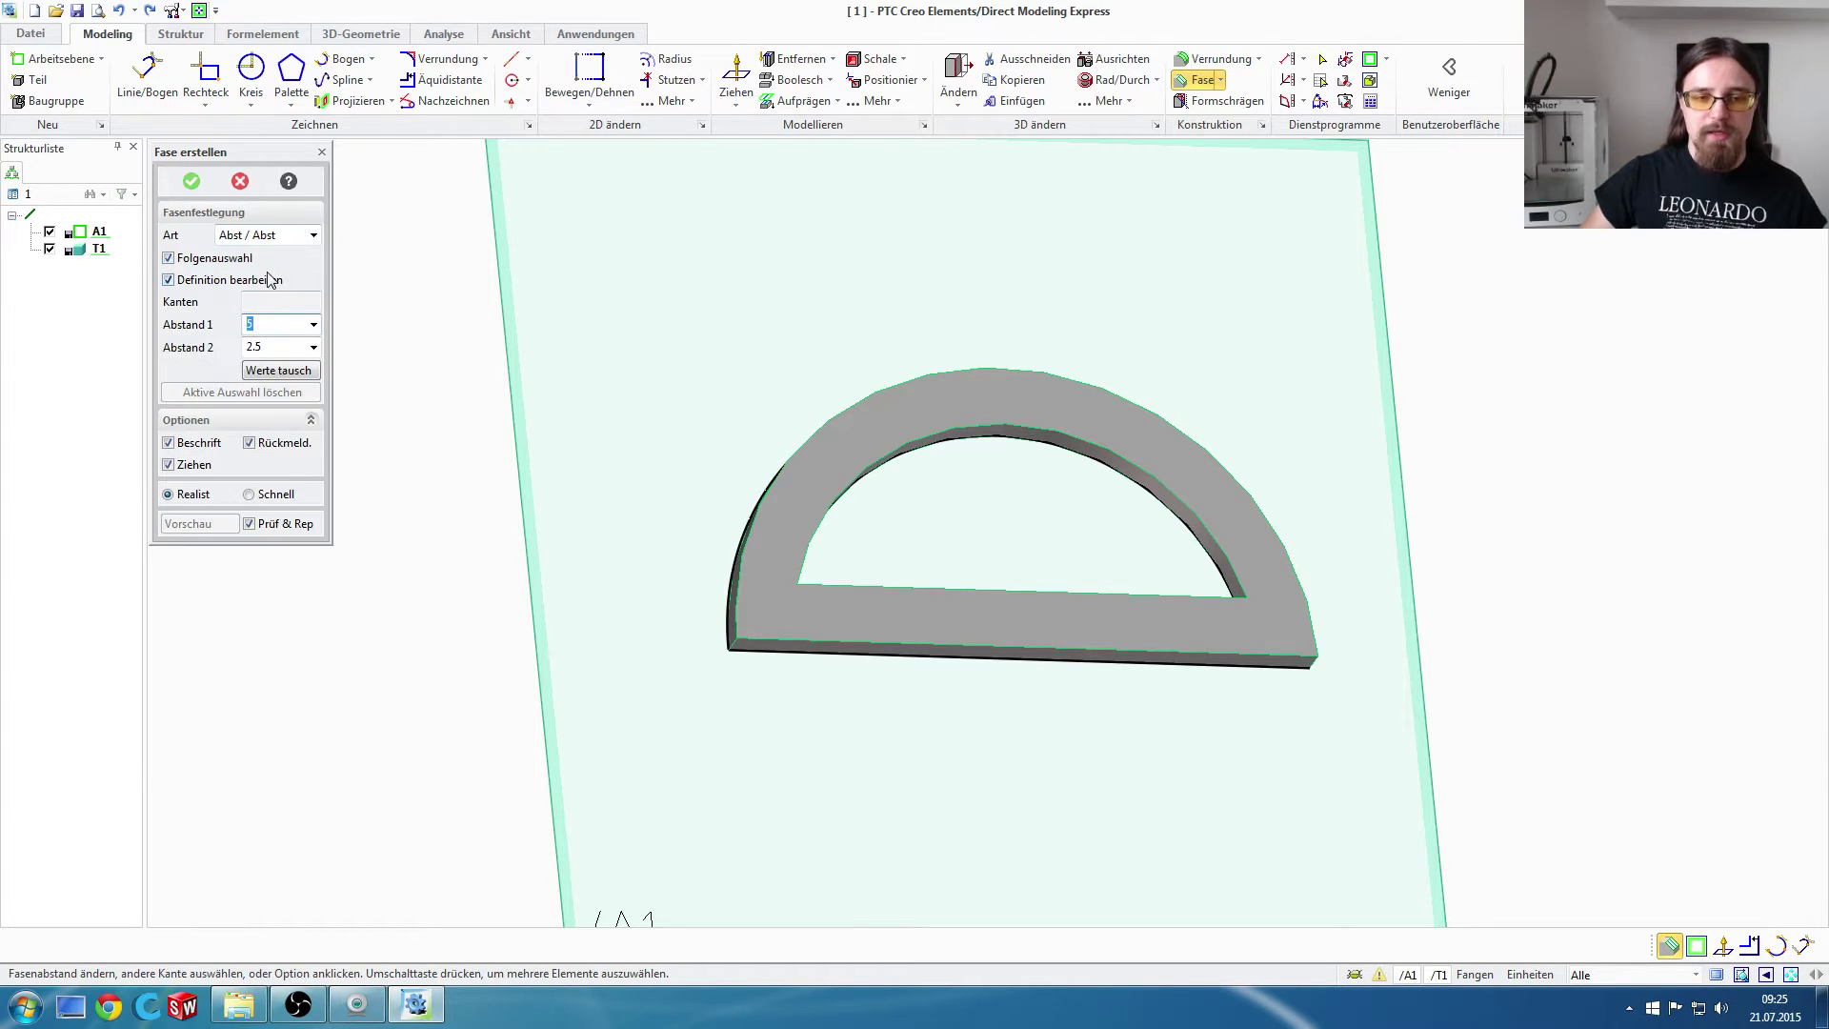
{"action": "left_click", "coordinate": [276, 348]}
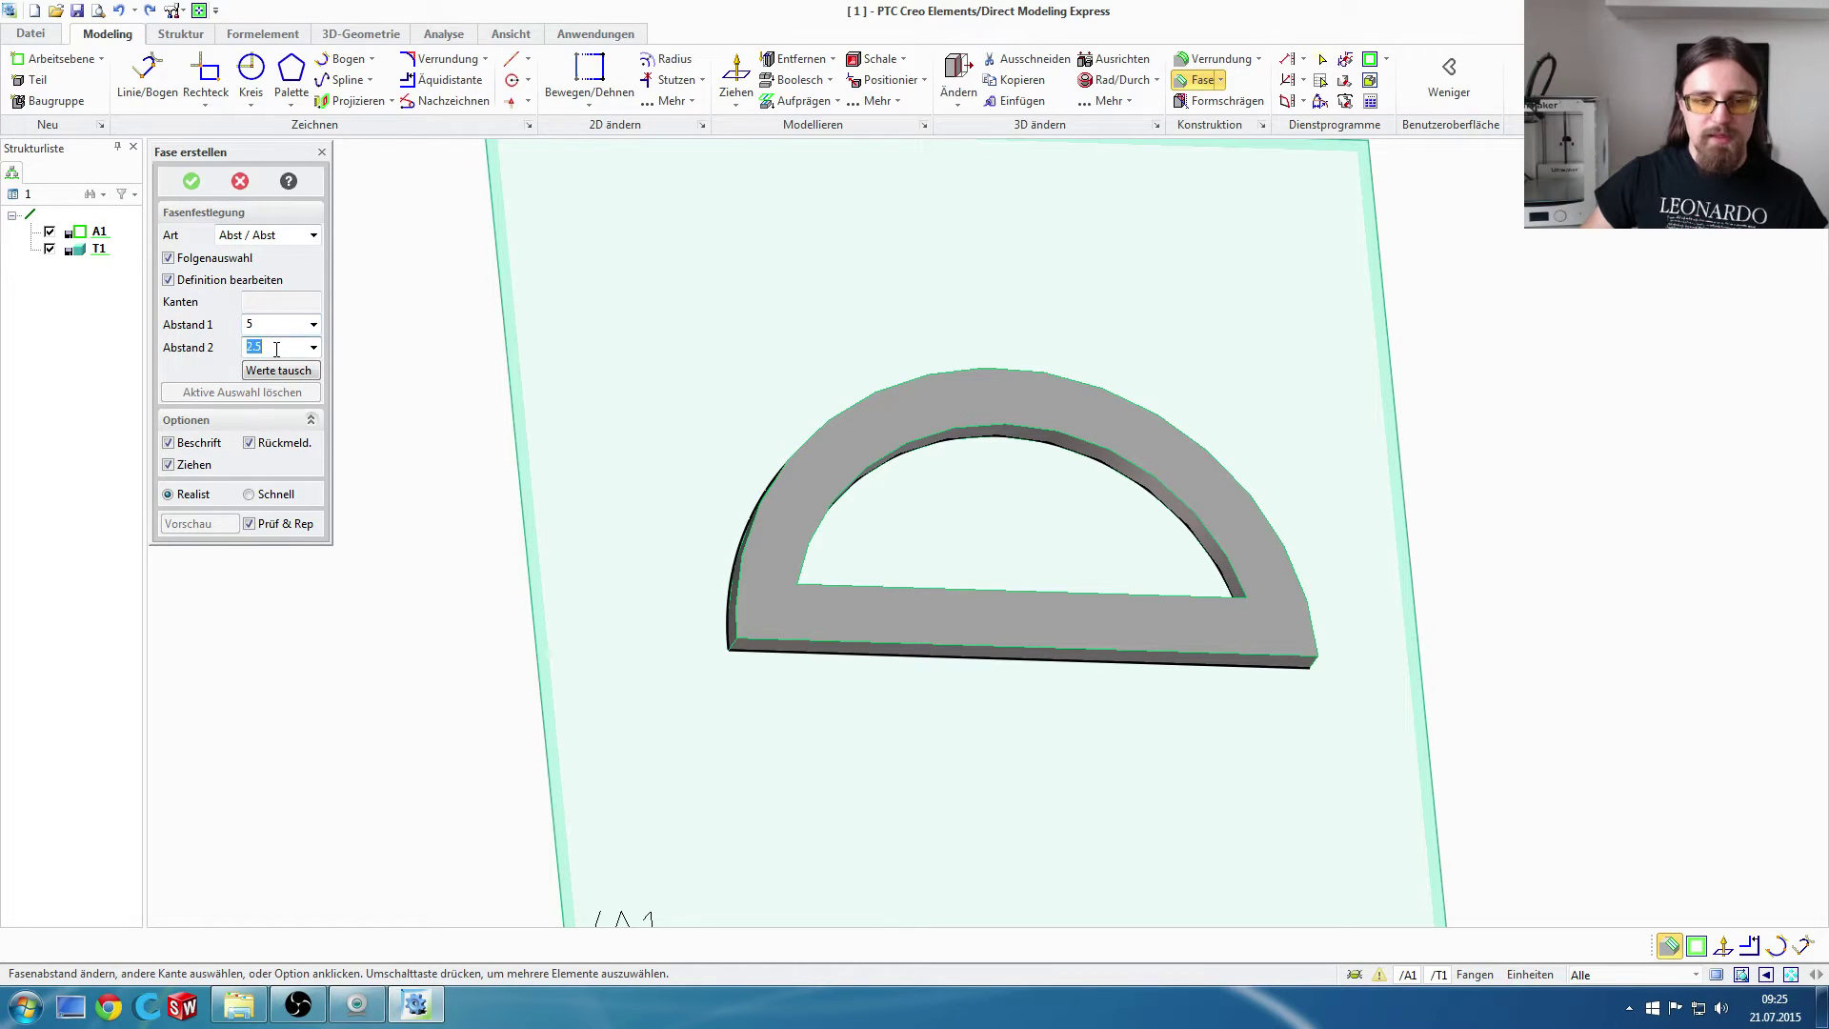
{"action": "type", "text": "10"}
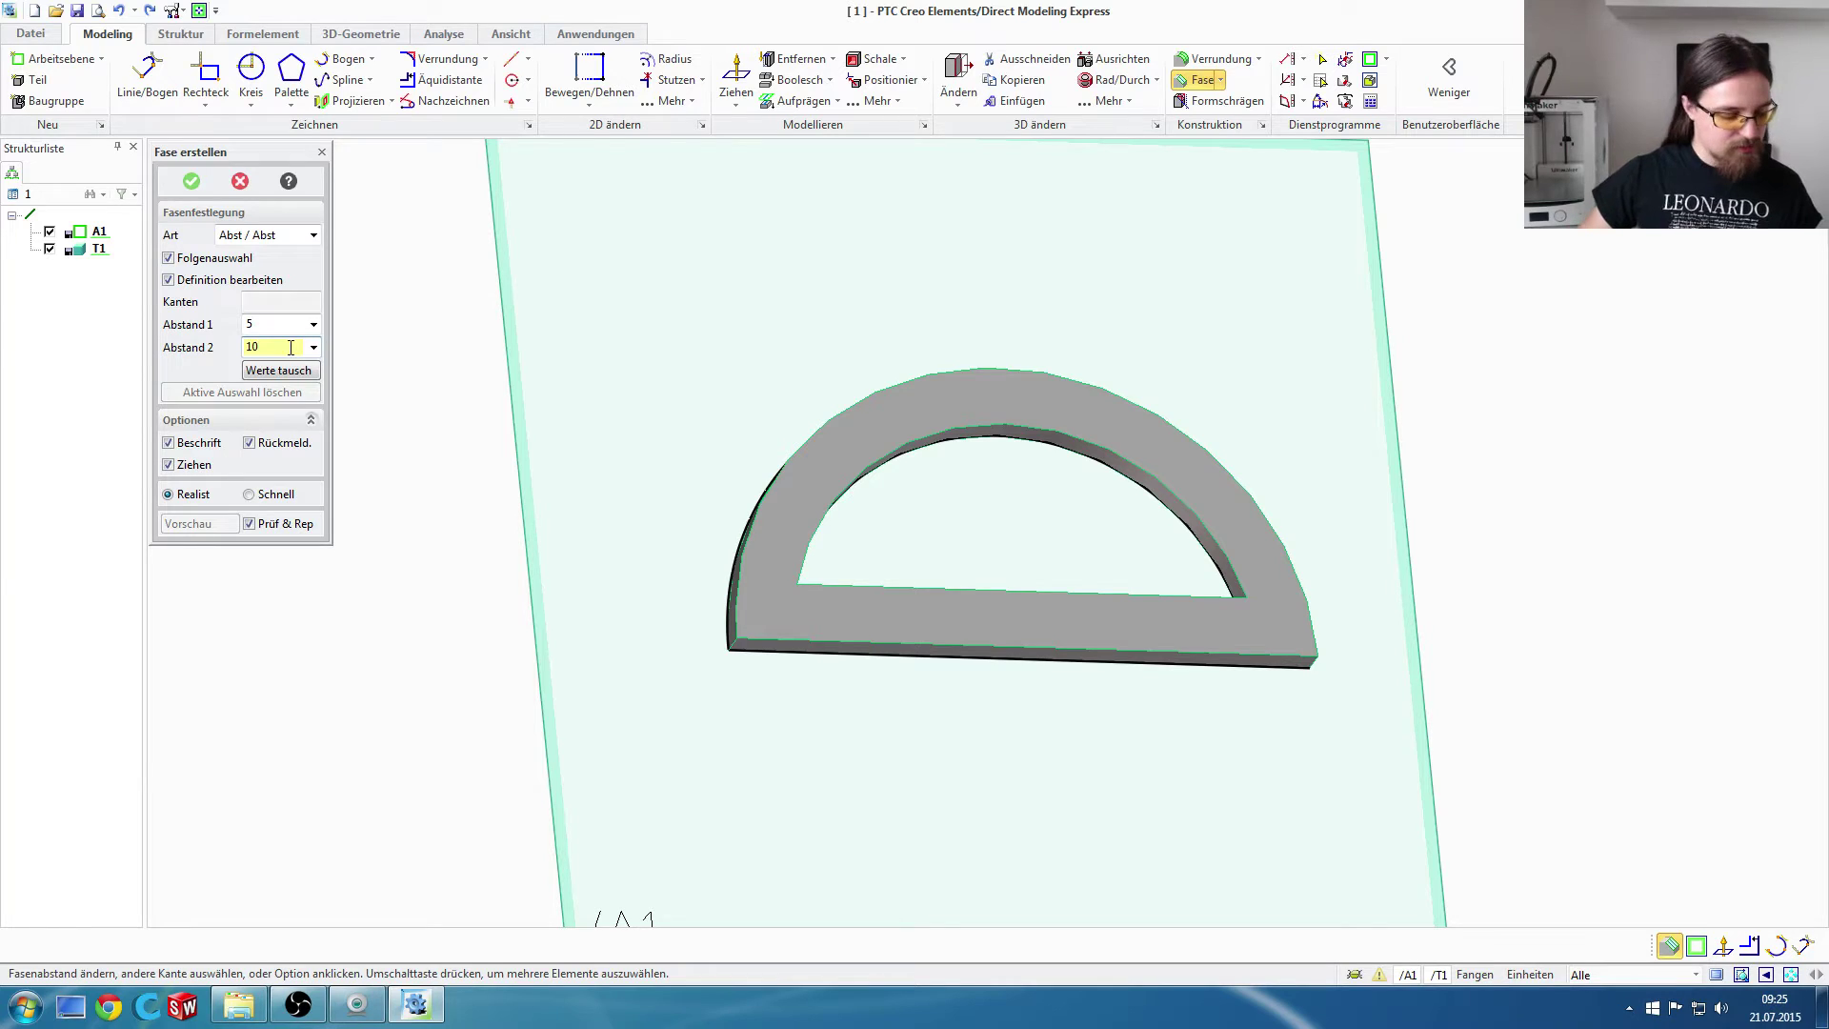
{"action": "key", "text": "Return"}
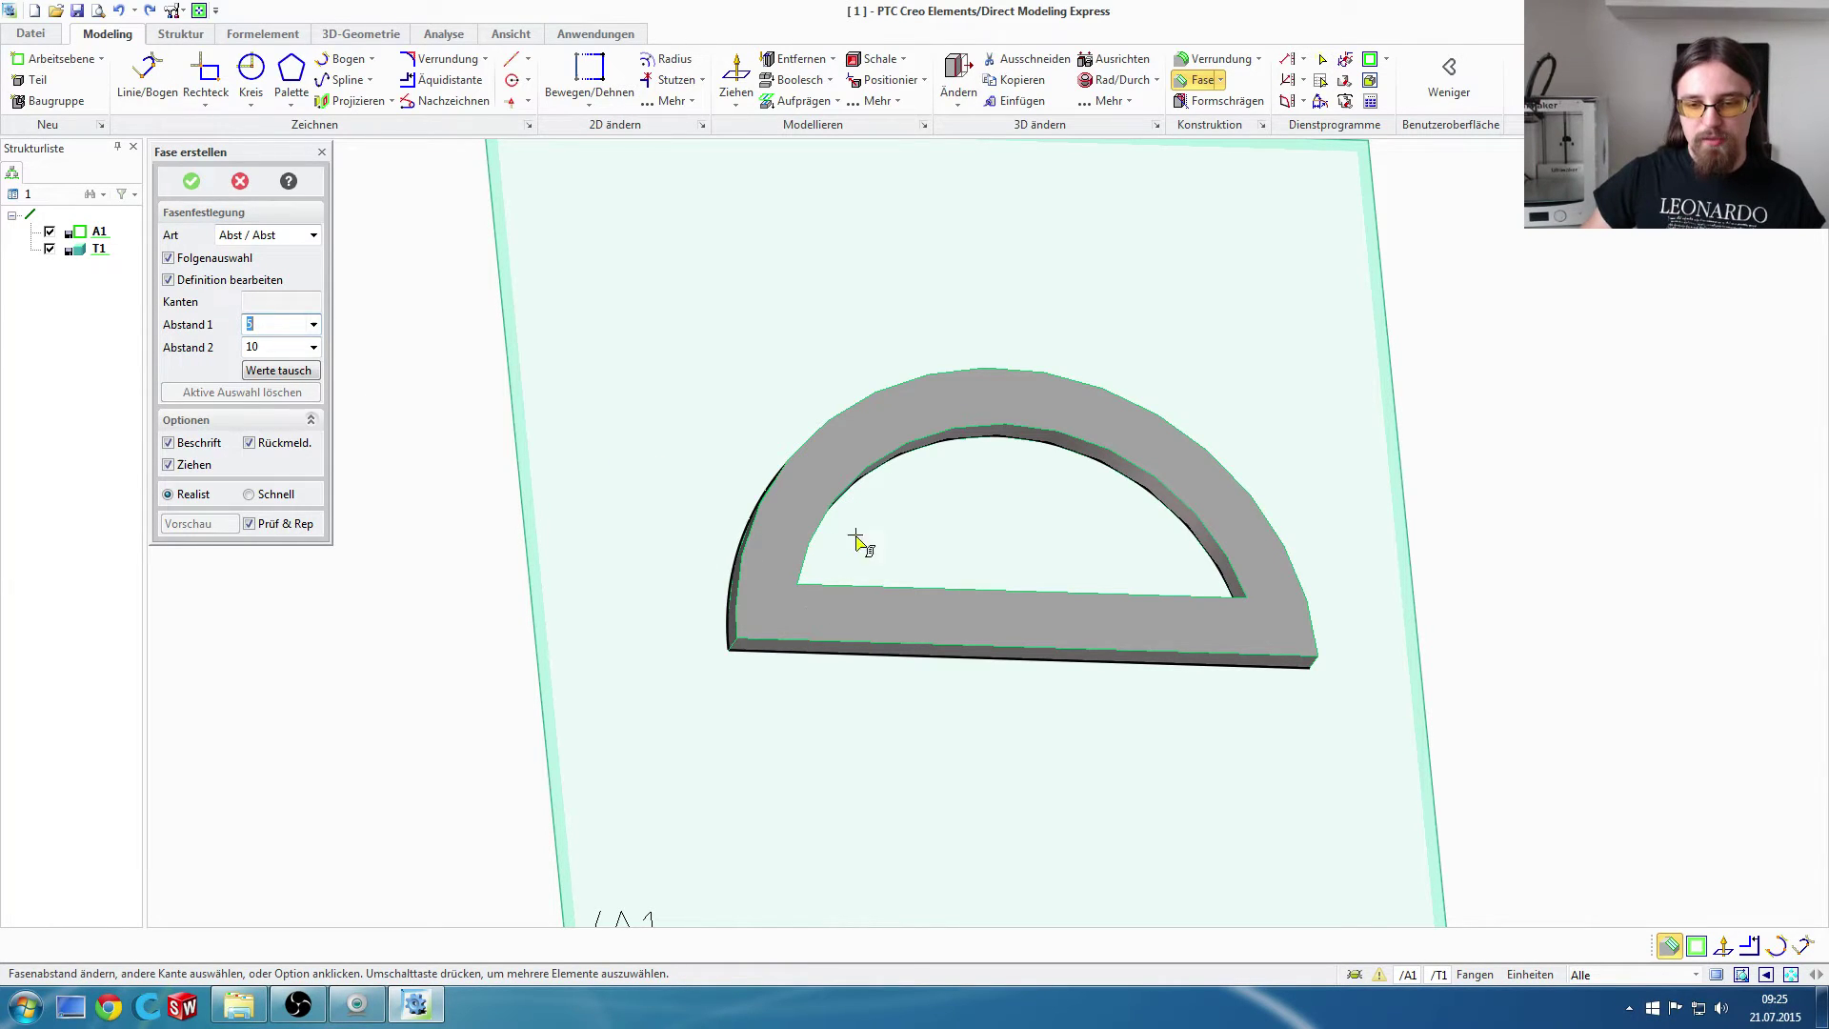
{"action": "middle_click_drag", "start_coordinate": [775, 665], "coordinate": [865, 633]}
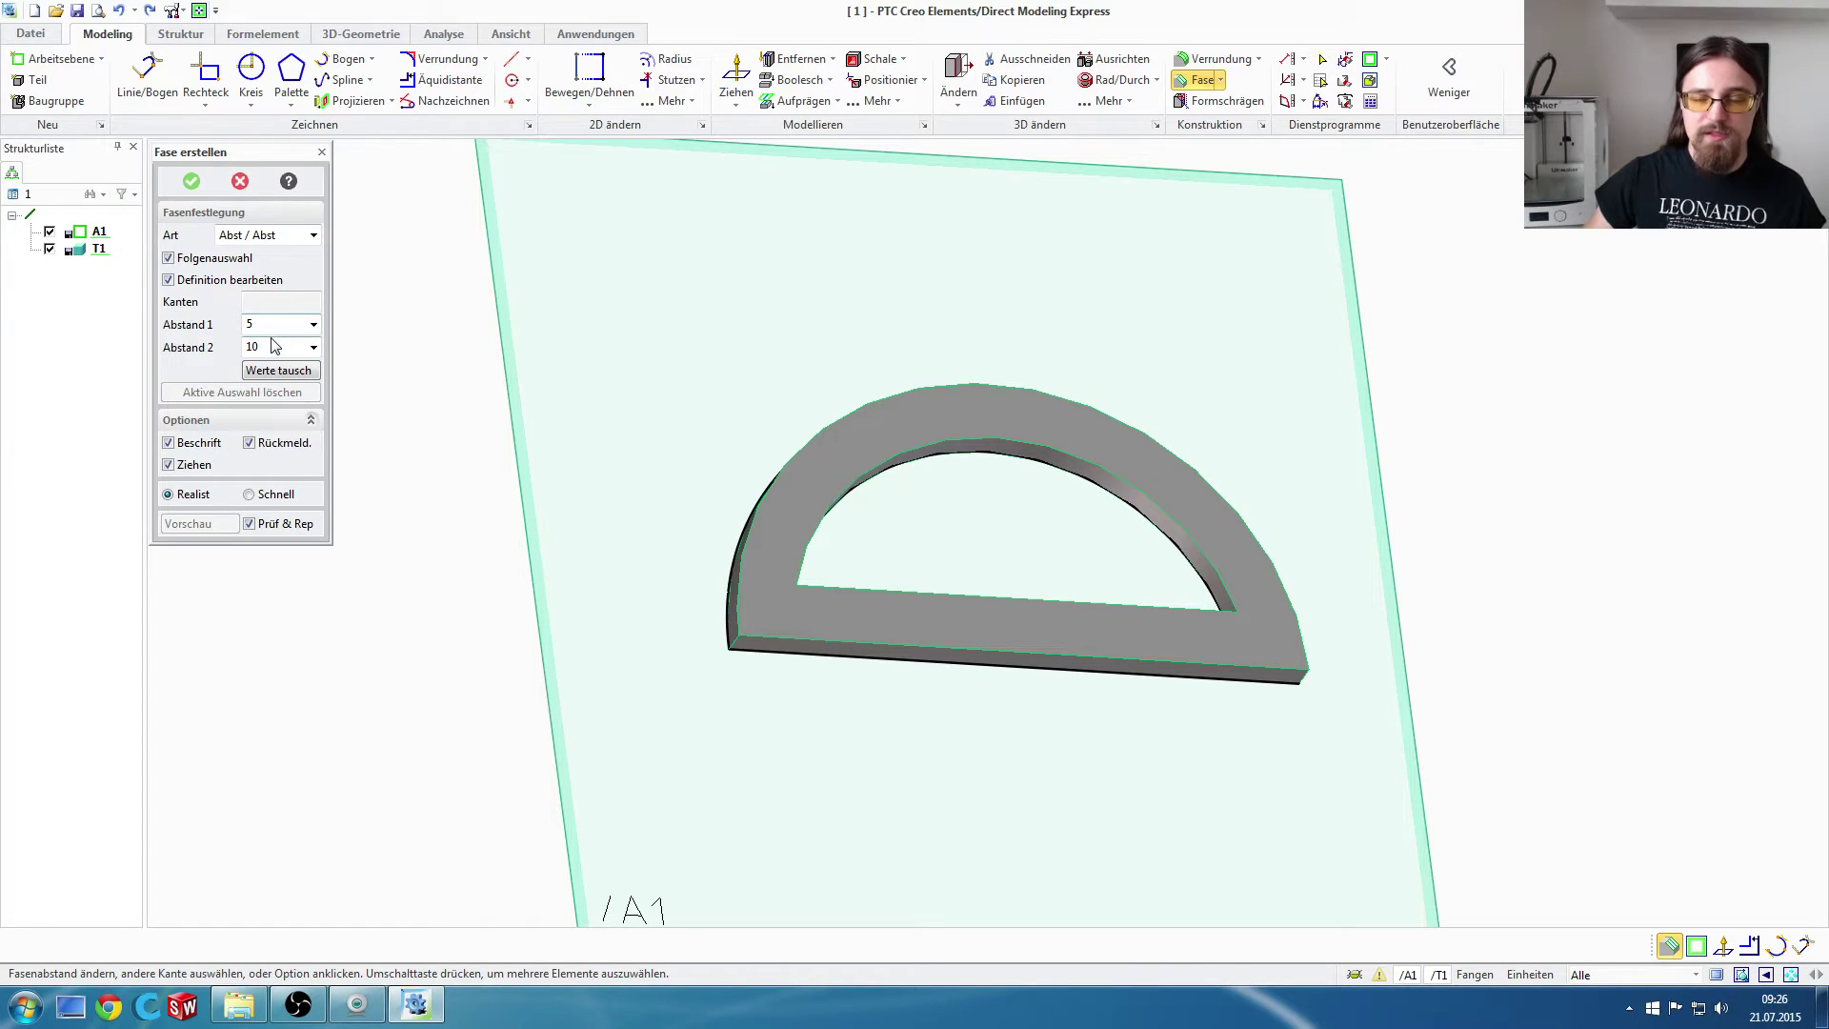
Step: Chamfer the straight bottom and outer curved edges with the distances swapped to 10 and 5
{"action": "left_click", "coordinate": [827, 648]}
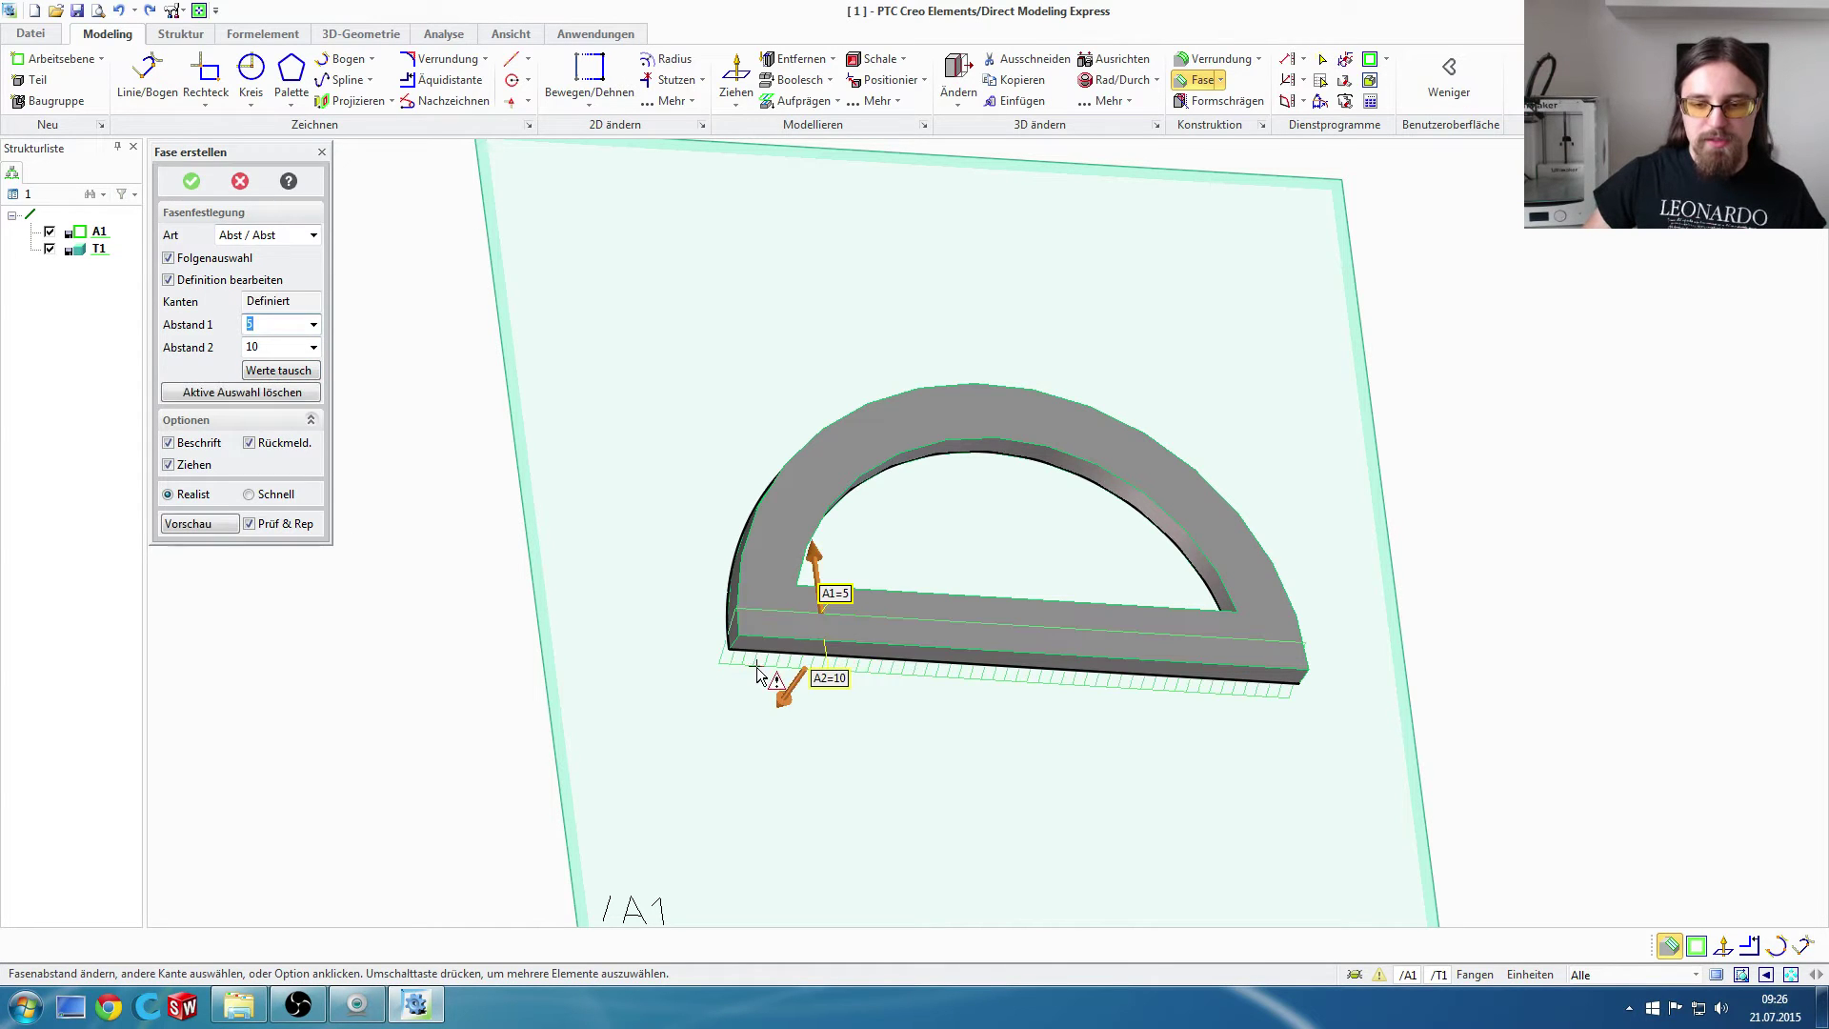
{"action": "mouse_move", "coordinate": [766, 674]}
{"action": "middle_mouse_down"}
{"action": "mouse_move", "coordinate": [948, 647]}
{"action": "mouse_move", "coordinate": [645, 645]}
{"action": "middle_mouse_up"}
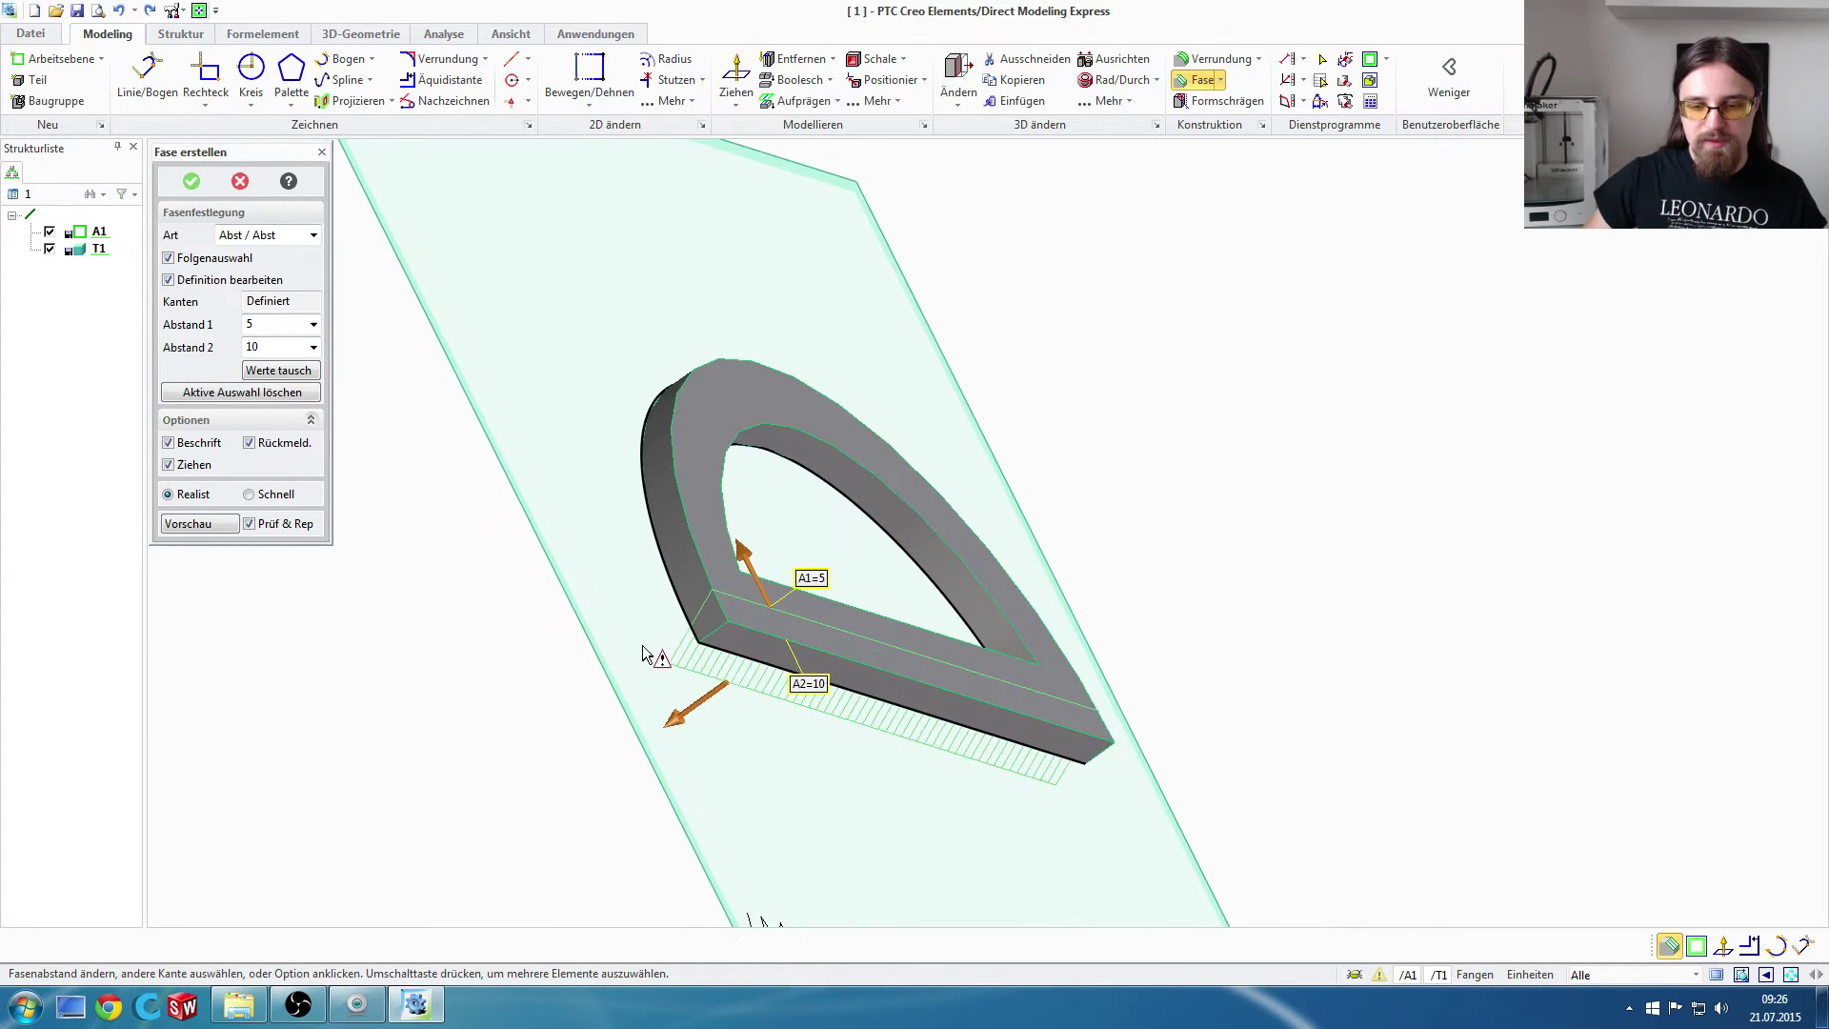
{"action": "scroll", "coordinate": [644, 644], "scroll_direction": "up", "scroll_amount": 3}
{"action": "scroll", "coordinate": [754, 708], "scroll_direction": "up", "scroll_amount": 2}
{"action": "scroll", "coordinate": [754, 708], "scroll_direction": "down", "scroll_amount": 3}
{"action": "middle_click_drag", "start_coordinate": [753, 708], "coordinate": [727, 614]}
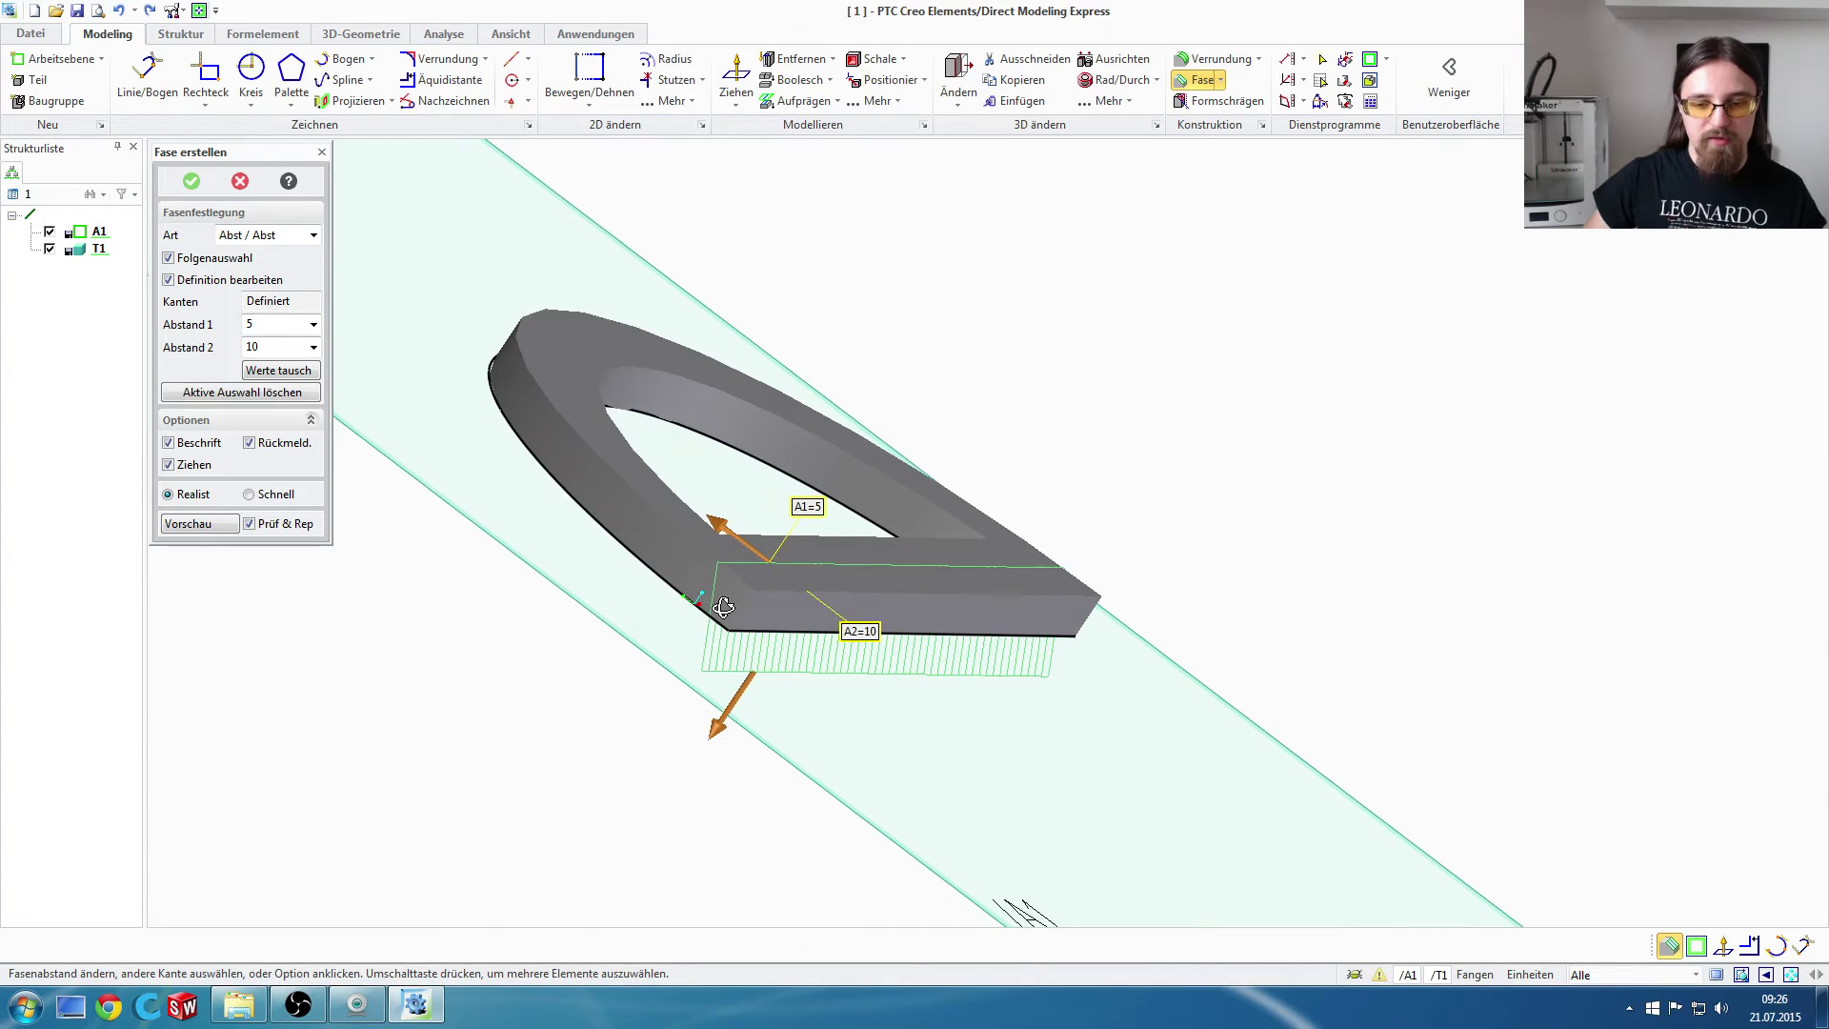
{"action": "left_click", "coordinate": [291, 371]}
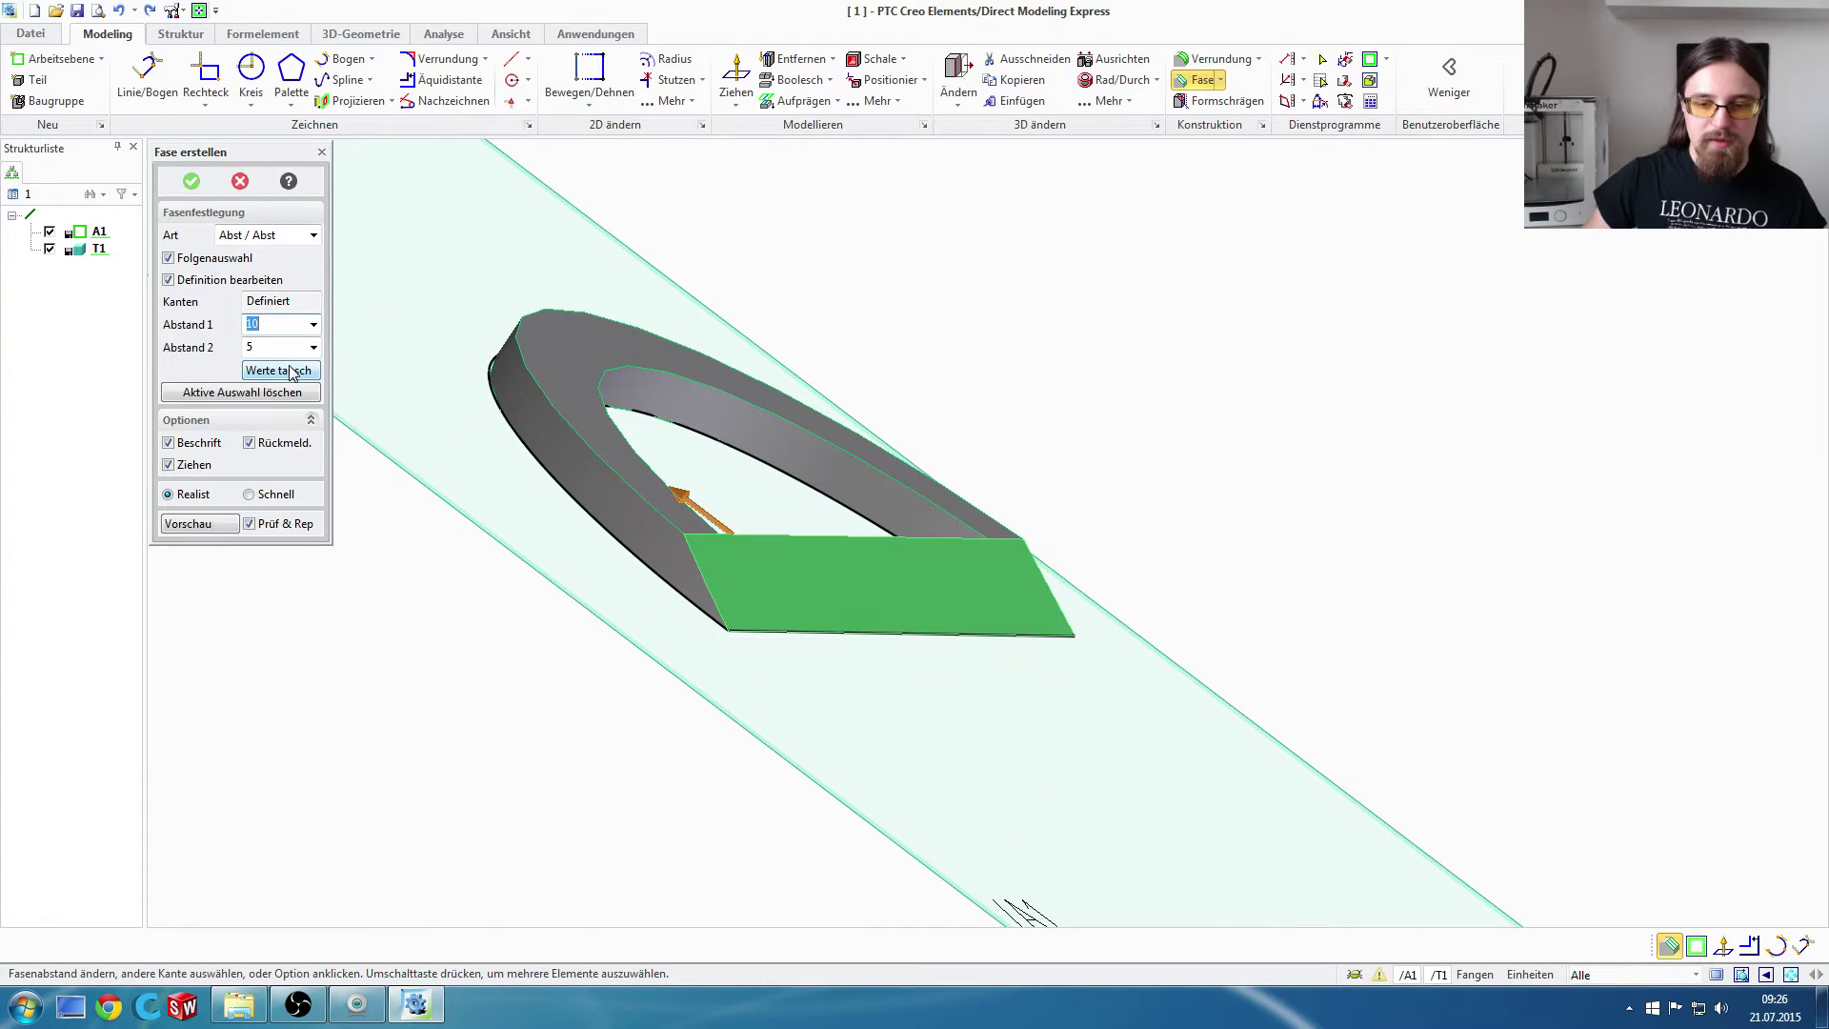
{"action": "middle_click_drag", "start_coordinate": [617, 415], "coordinate": [518, 471]}
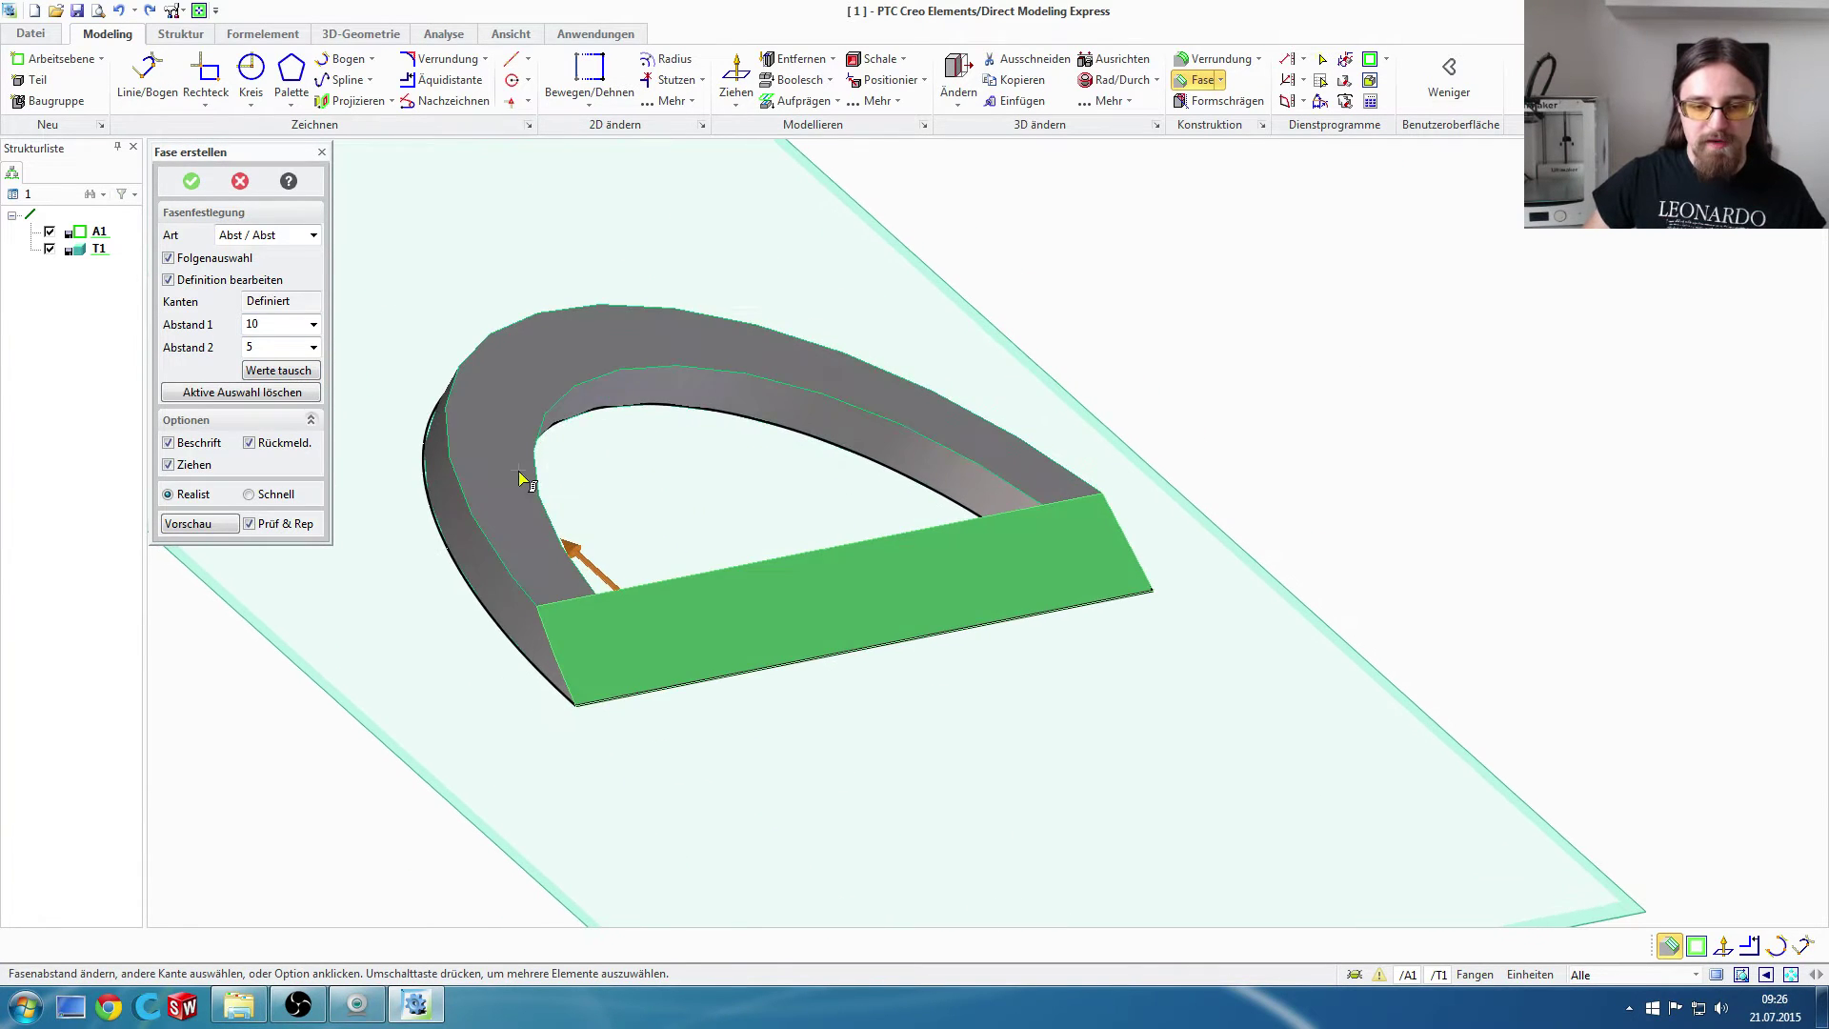
{"action": "left_click", "coordinate": [464, 502]}
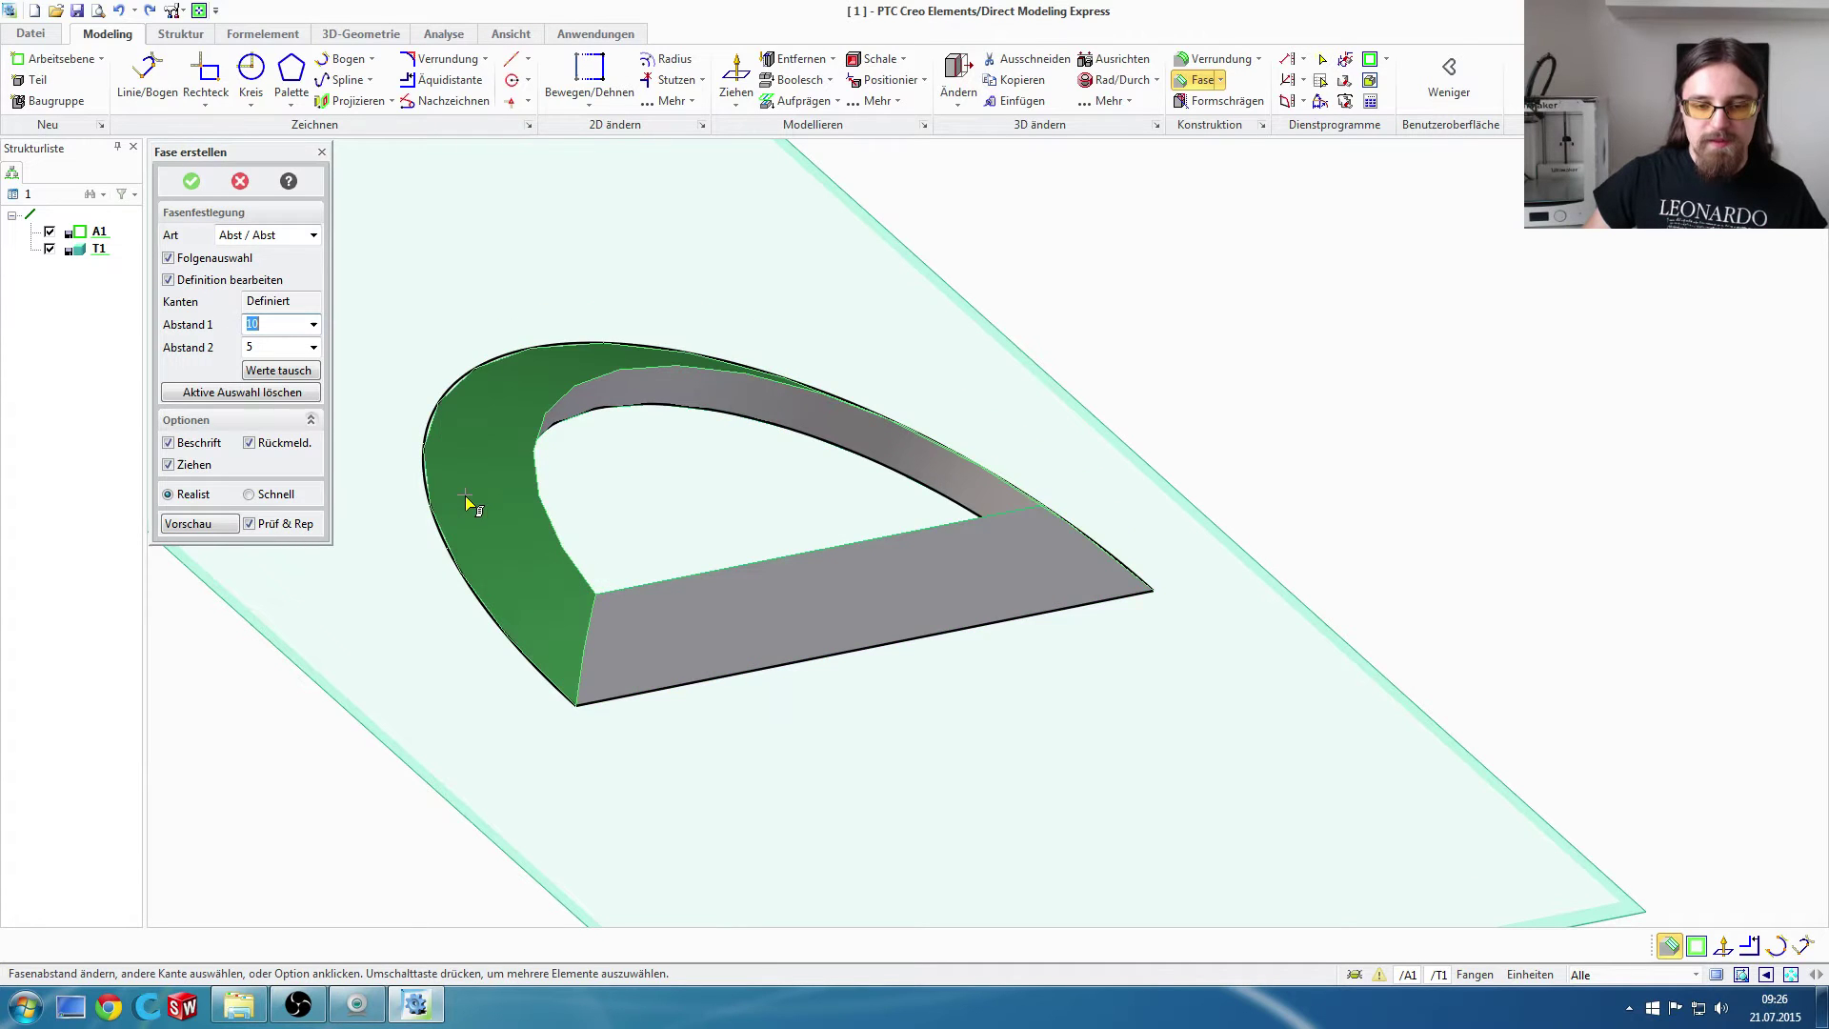
{"action": "mouse_move", "coordinate": [621, 519]}
{"action": "middle_mouse_down"}
{"action": "mouse_move", "coordinate": [657, 492]}
{"action": "mouse_move", "coordinate": [543, 519]}
{"action": "mouse_move", "coordinate": [387, 502]}
{"action": "mouse_move", "coordinate": [472, 500]}
{"action": "middle_mouse_up"}
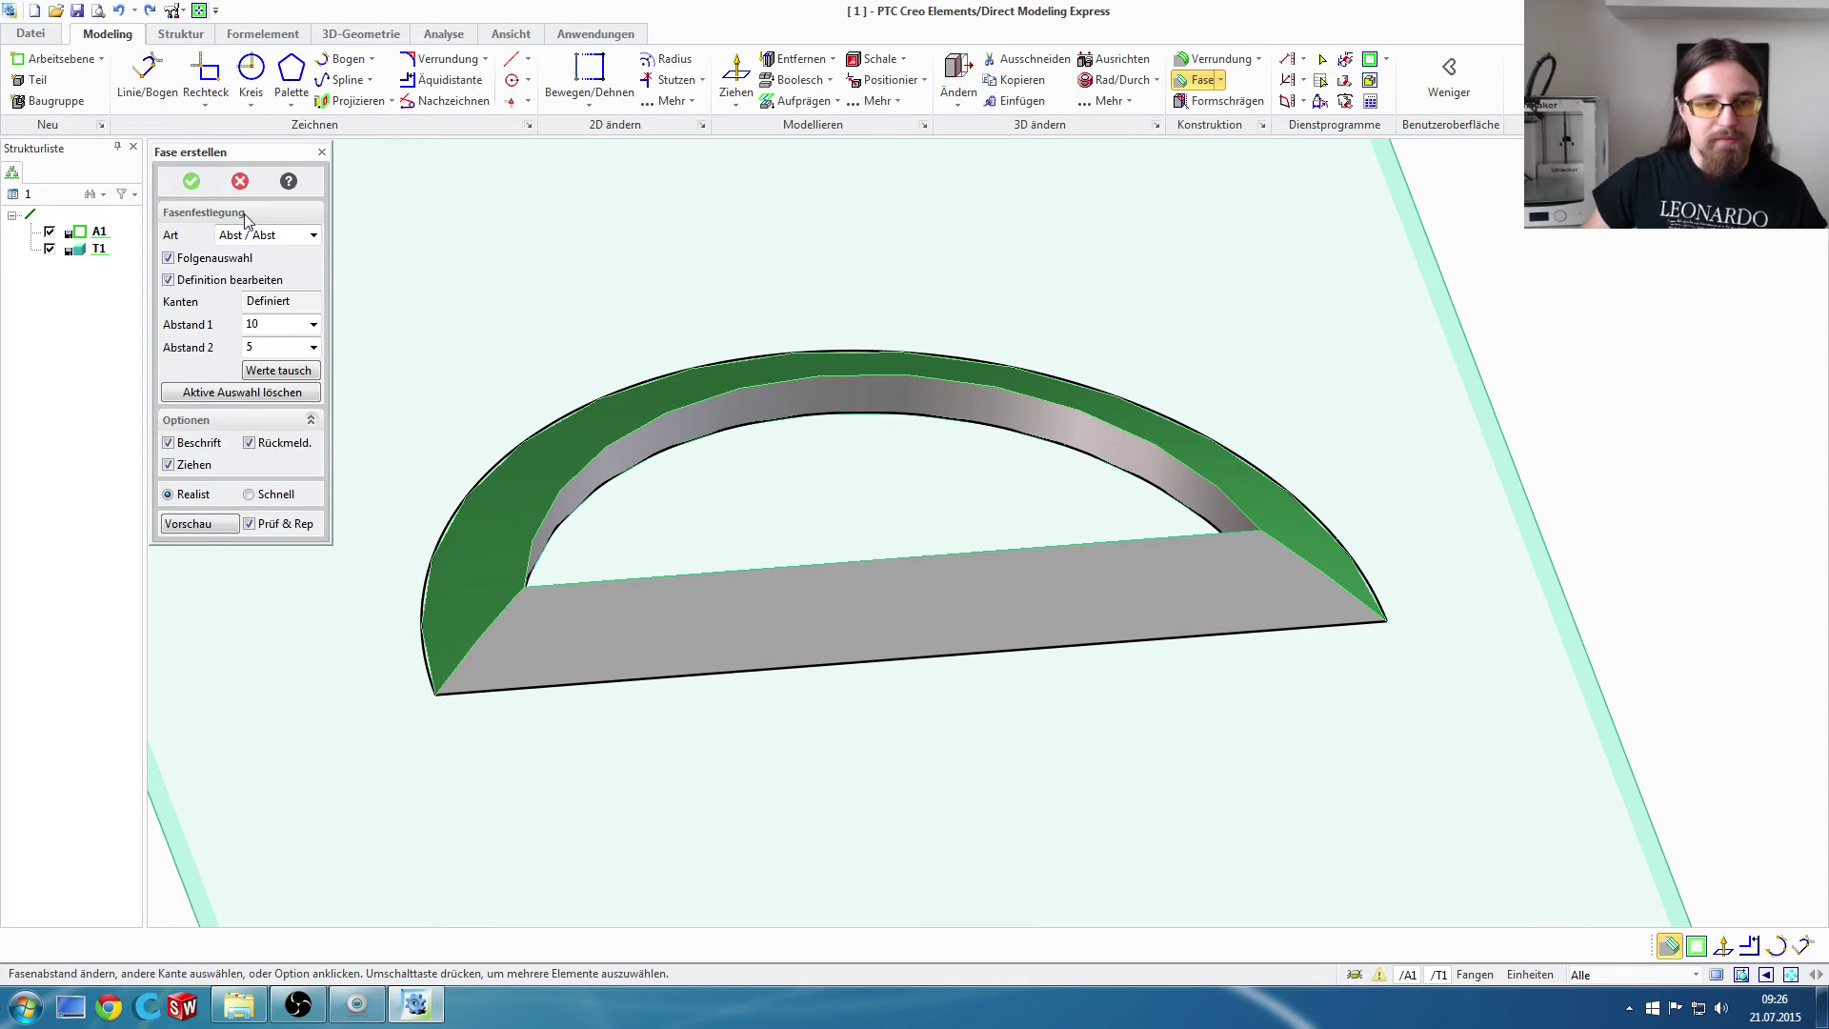
{"action": "left_click", "coordinate": [192, 181]}
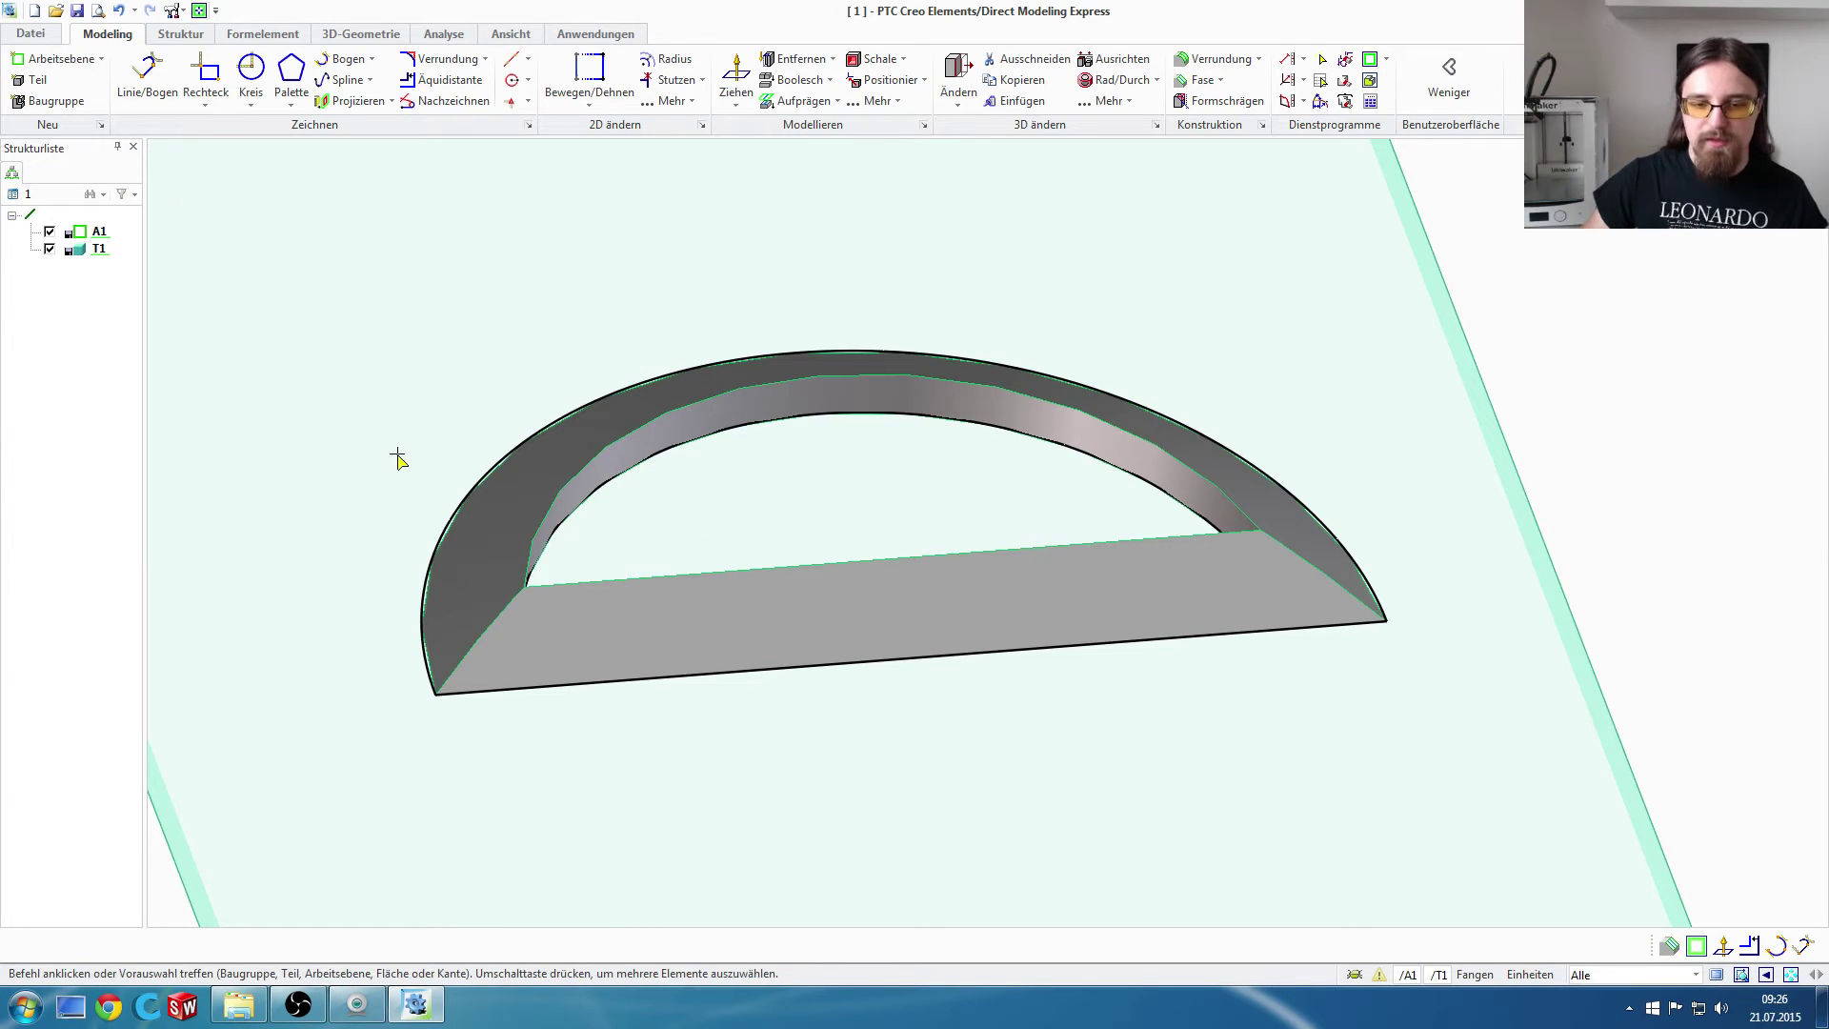
Step: Orbit and zoom around the part to inspect the chamfer on the arc
{"action": "middle_click_drag", "start_coordinate": [409, 455], "coordinate": [404, 425]}
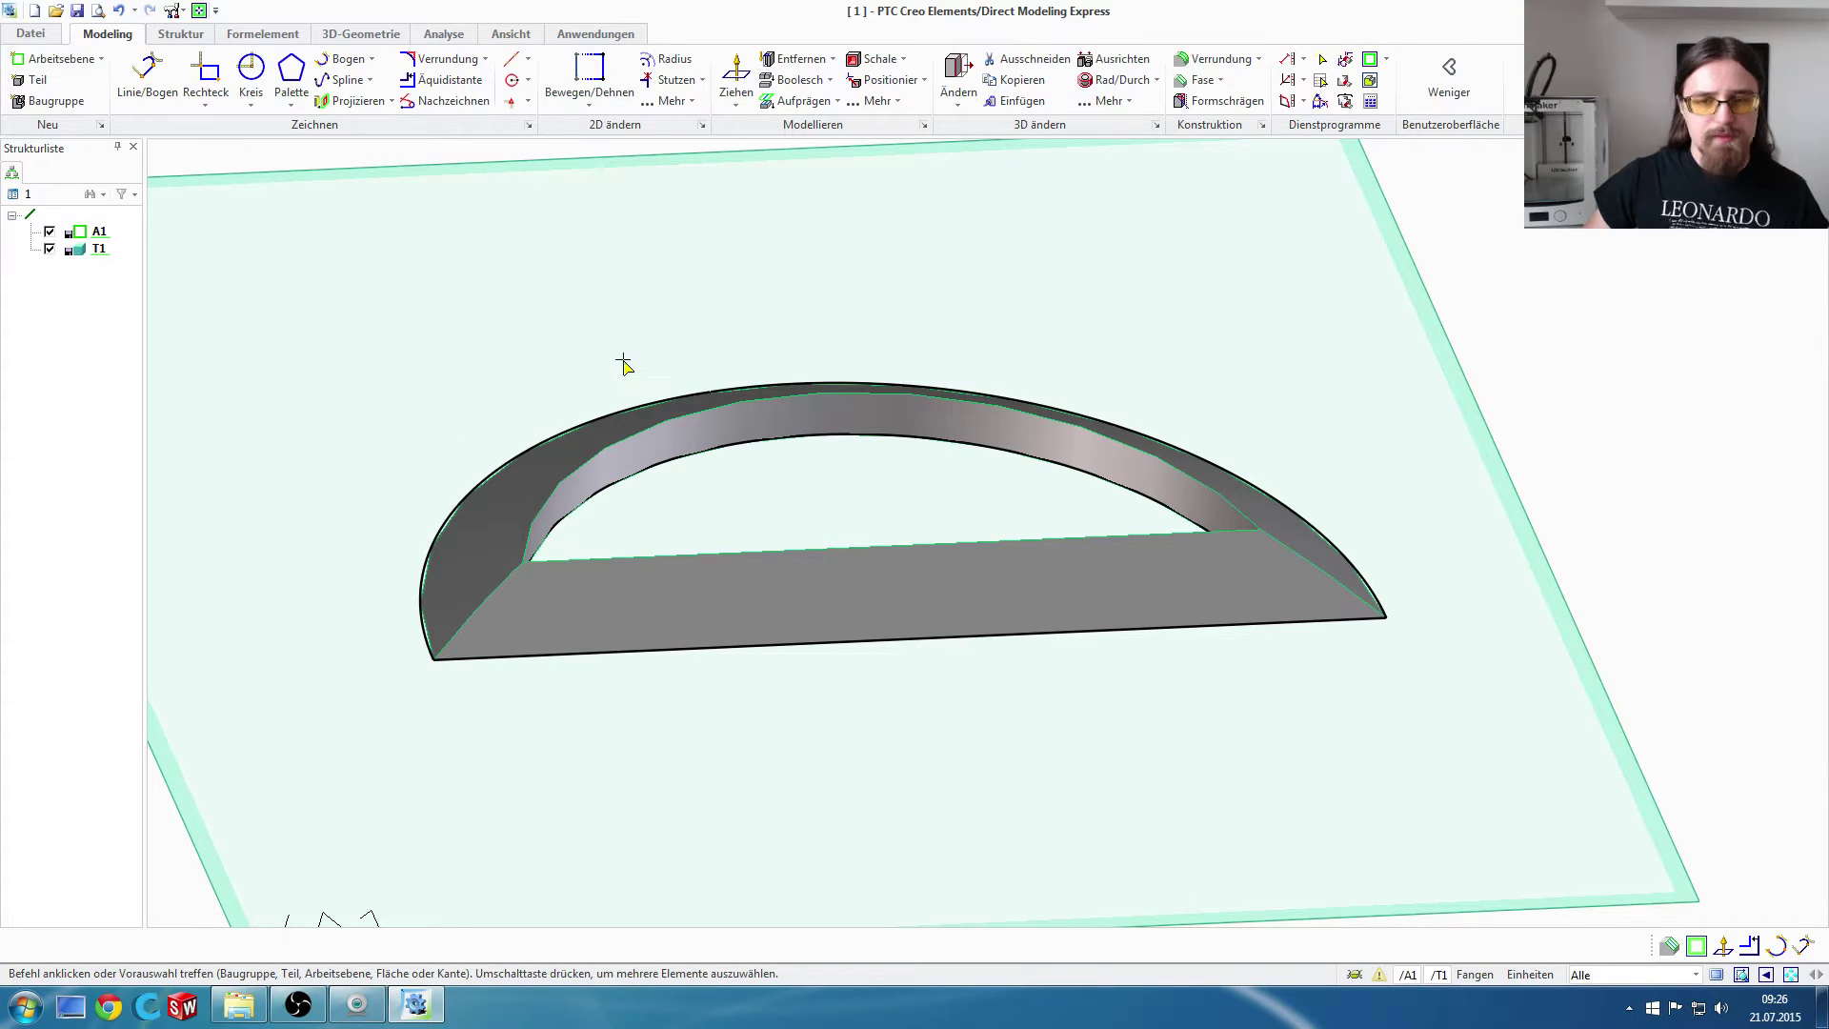
{"action": "middle_click_drag", "start_coordinate": [454, 405], "coordinate": [457, 396]}
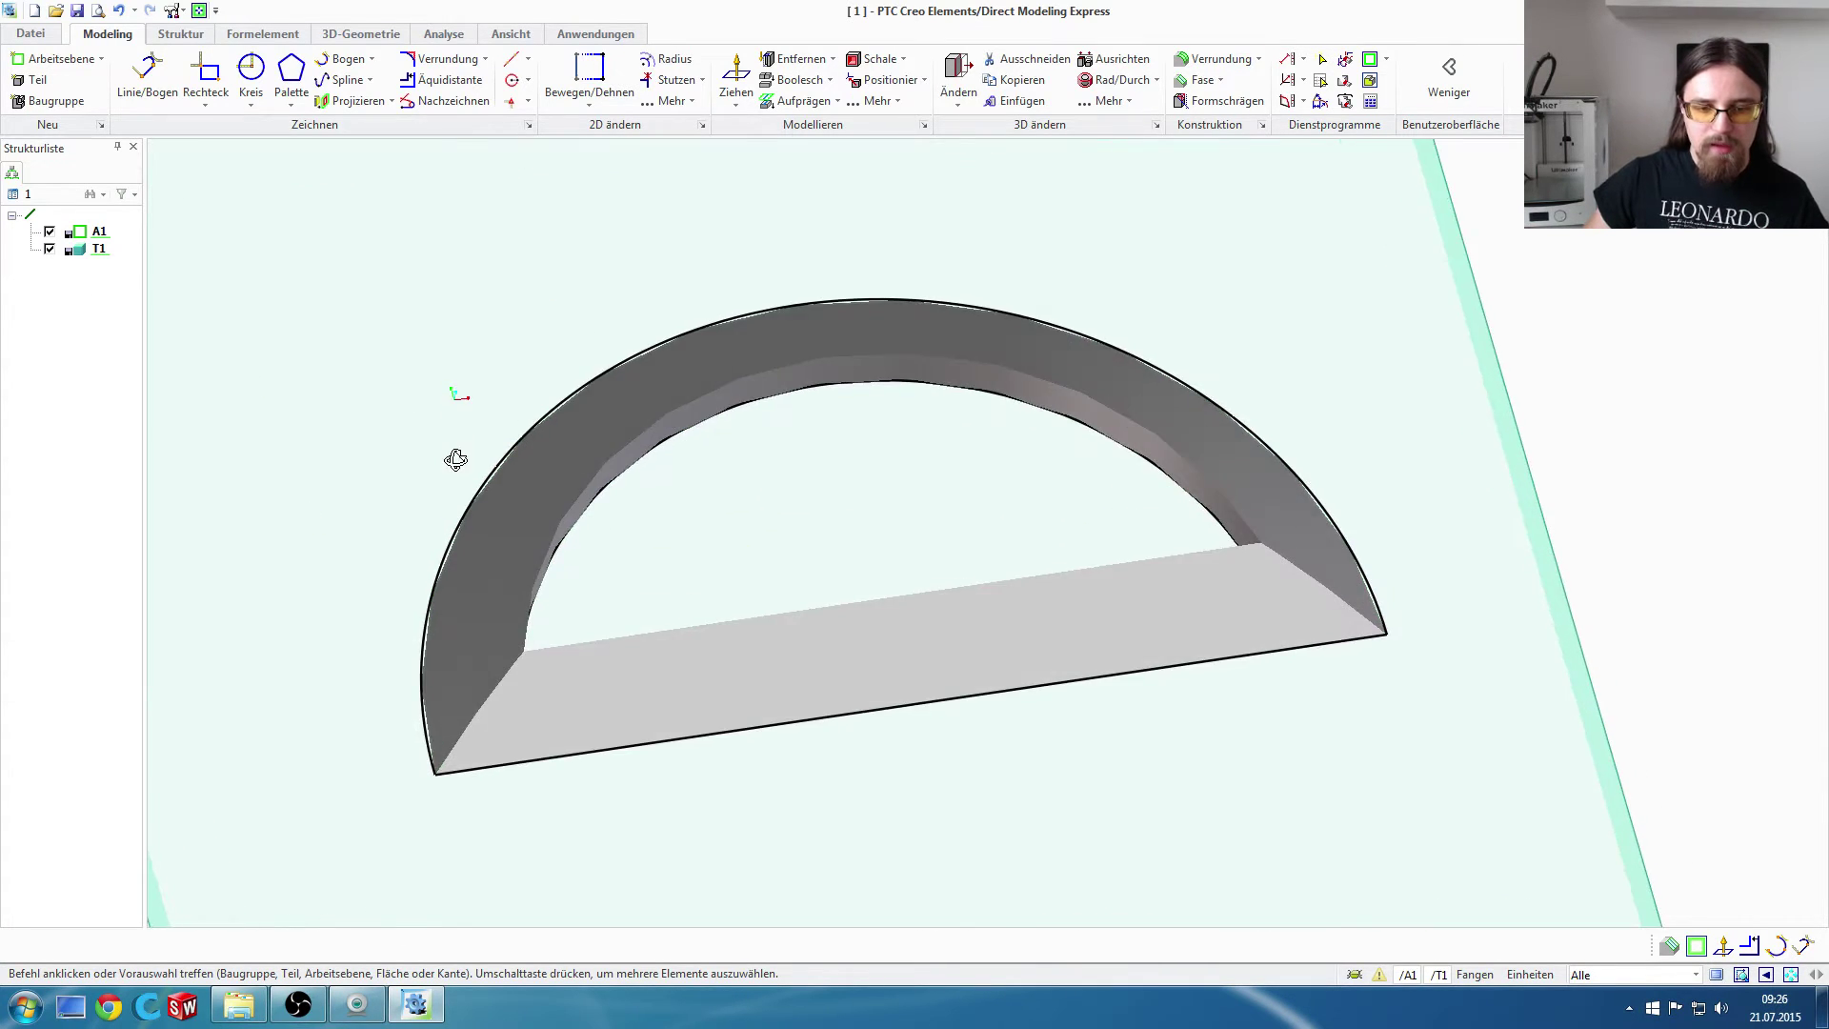
{"action": "scroll", "coordinate": [470, 575], "scroll_direction": "up", "scroll_amount": 2}
{"action": "scroll", "coordinate": [455, 560], "scroll_direction": "up", "scroll_amount": 4}
{"action": "mouse_move", "coordinate": [454, 560]}
{"action": "middle_mouse_down"}
{"action": "mouse_move", "coordinate": [388, 511]}
{"action": "mouse_move", "coordinate": [432, 482]}
{"action": "middle_mouse_up"}
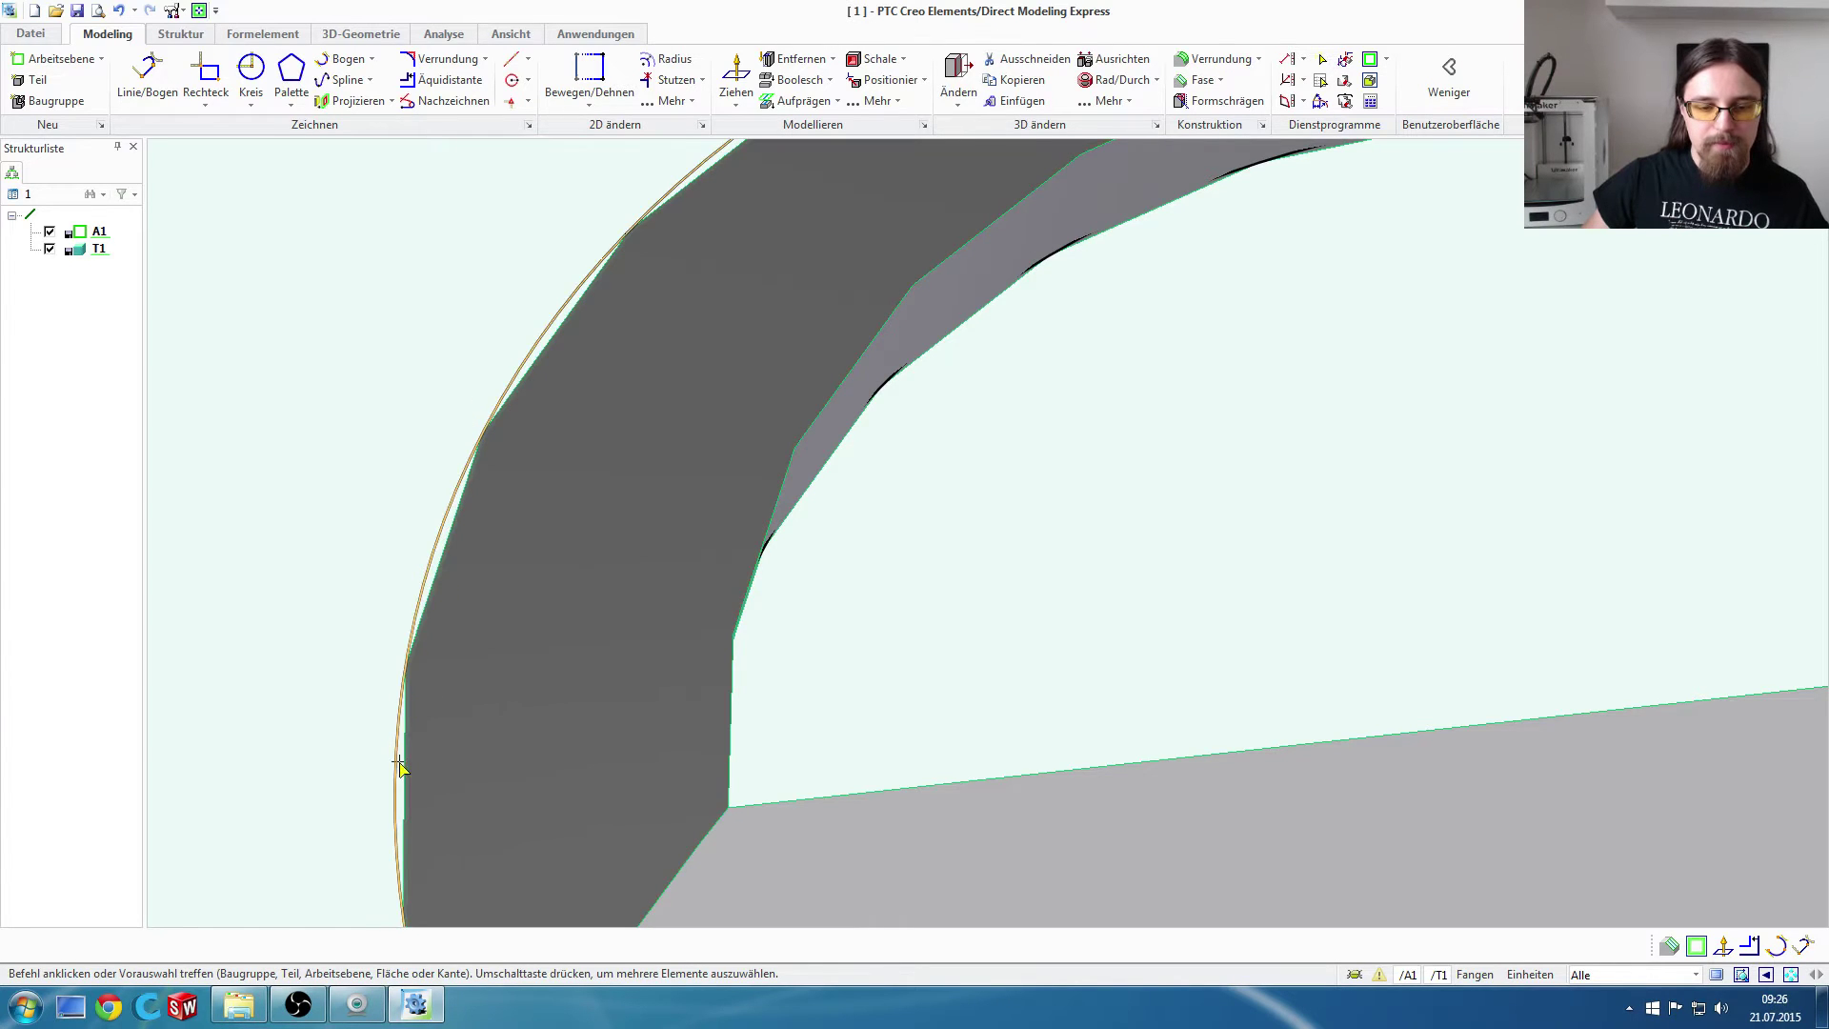
{"action": "scroll", "coordinate": [917, 560], "scroll_direction": "down", "scroll_amount": 1}
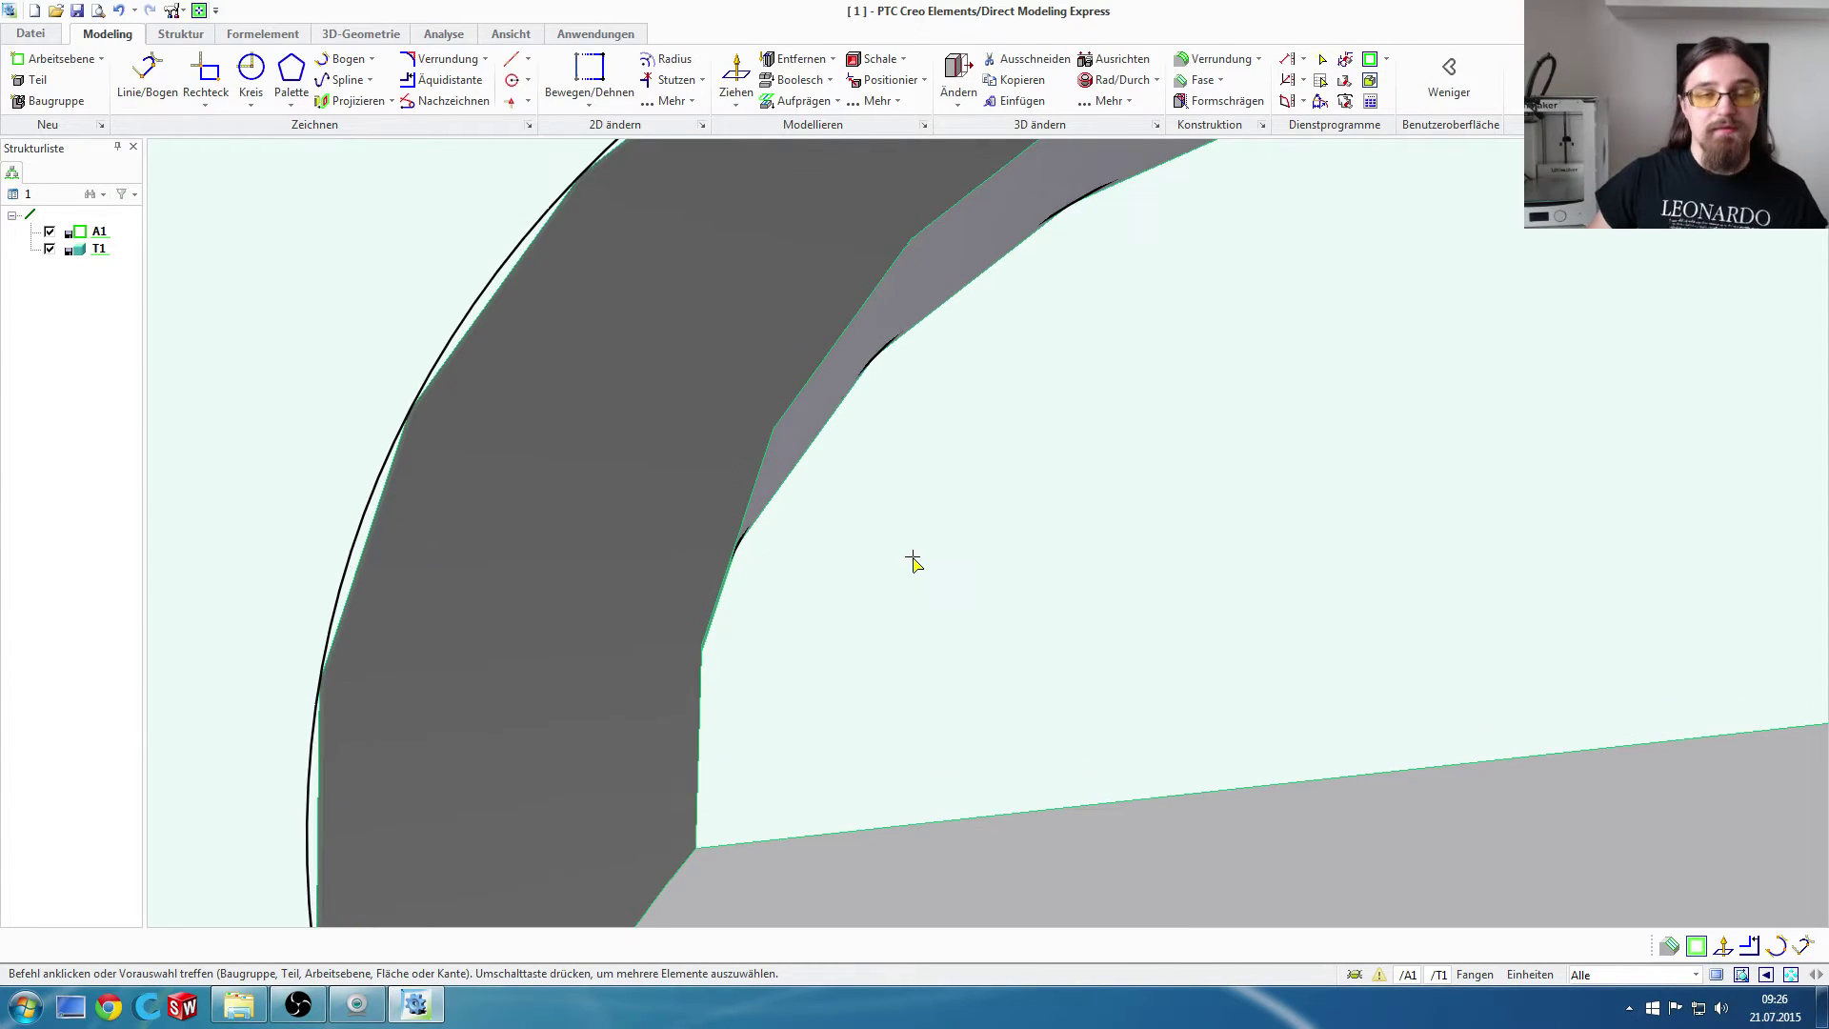
{"action": "scroll", "coordinate": [914, 559], "scroll_direction": "down", "scroll_amount": 1}
{"action": "scroll", "coordinate": [900, 540], "scroll_direction": "down", "scroll_amount": 3}
{"action": "scroll", "coordinate": [953, 534], "scroll_direction": "down", "scroll_amount": 2}
{"action": "middle_click_drag", "start_coordinate": [1059, 509], "coordinate": [1000, 505]}
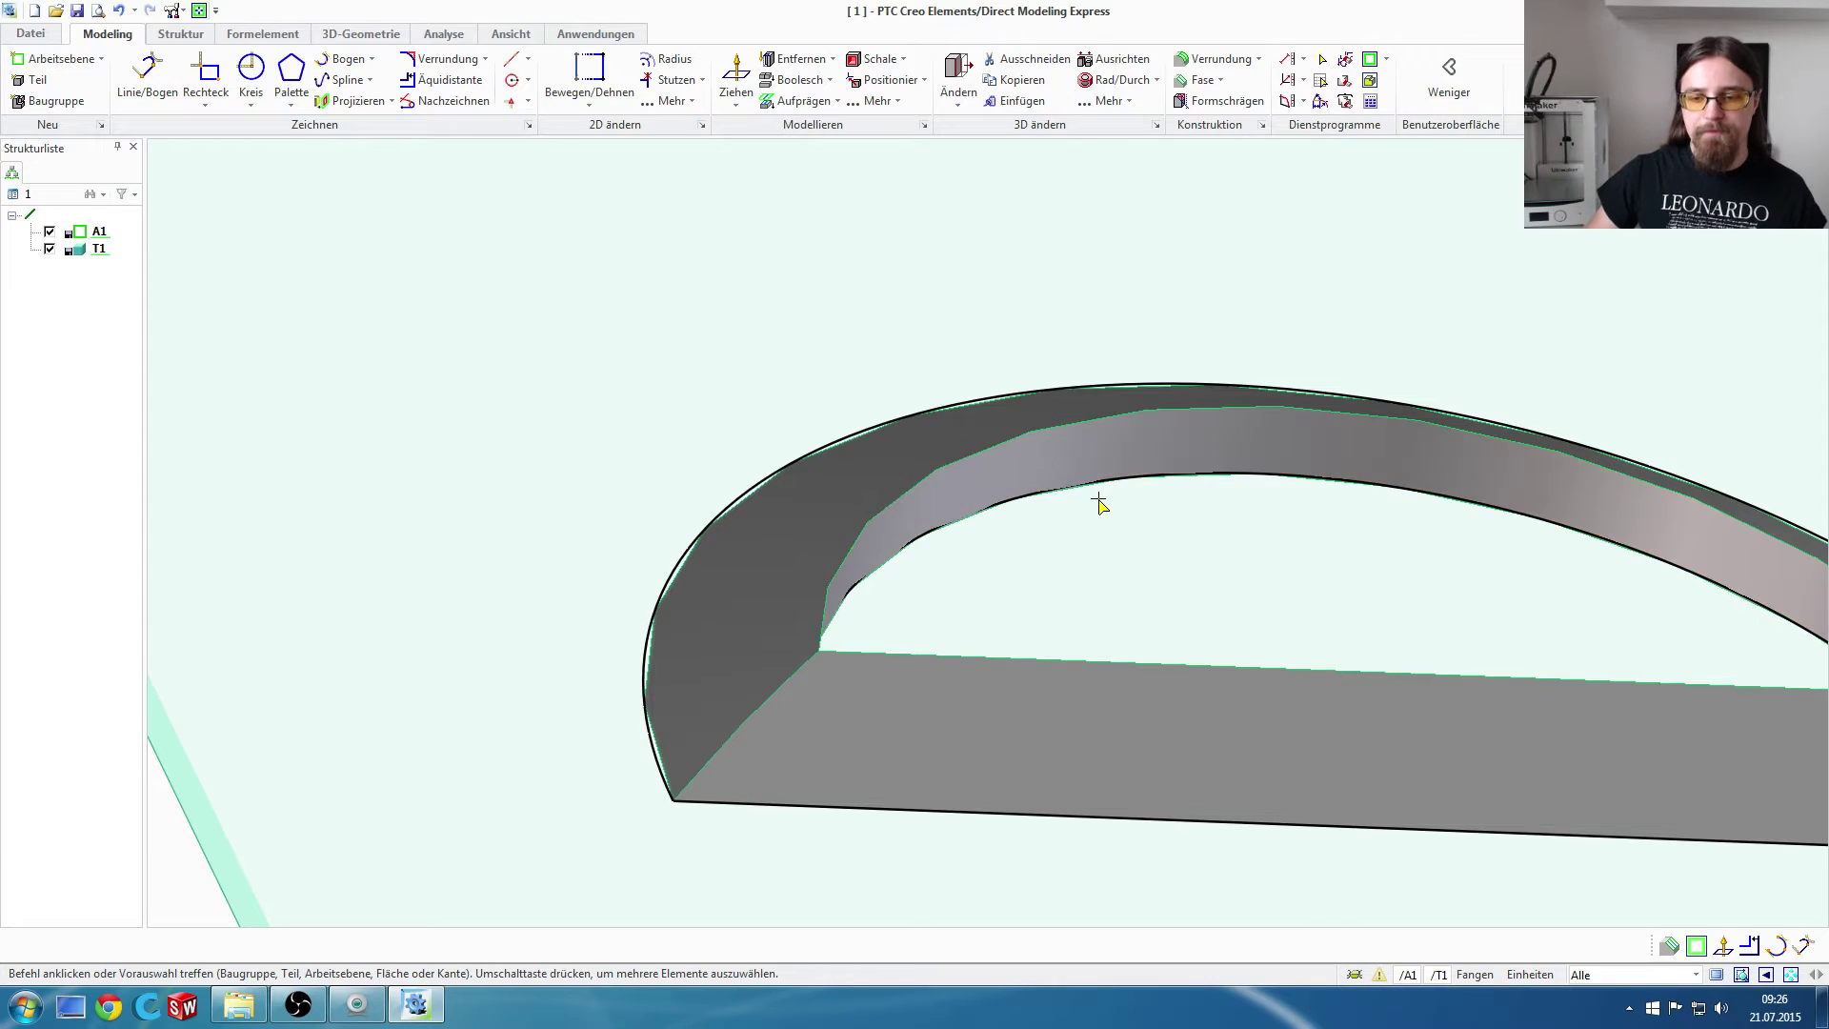
{"action": "middle_click_drag", "start_coordinate": [1097, 507], "coordinate": [1086, 543]}
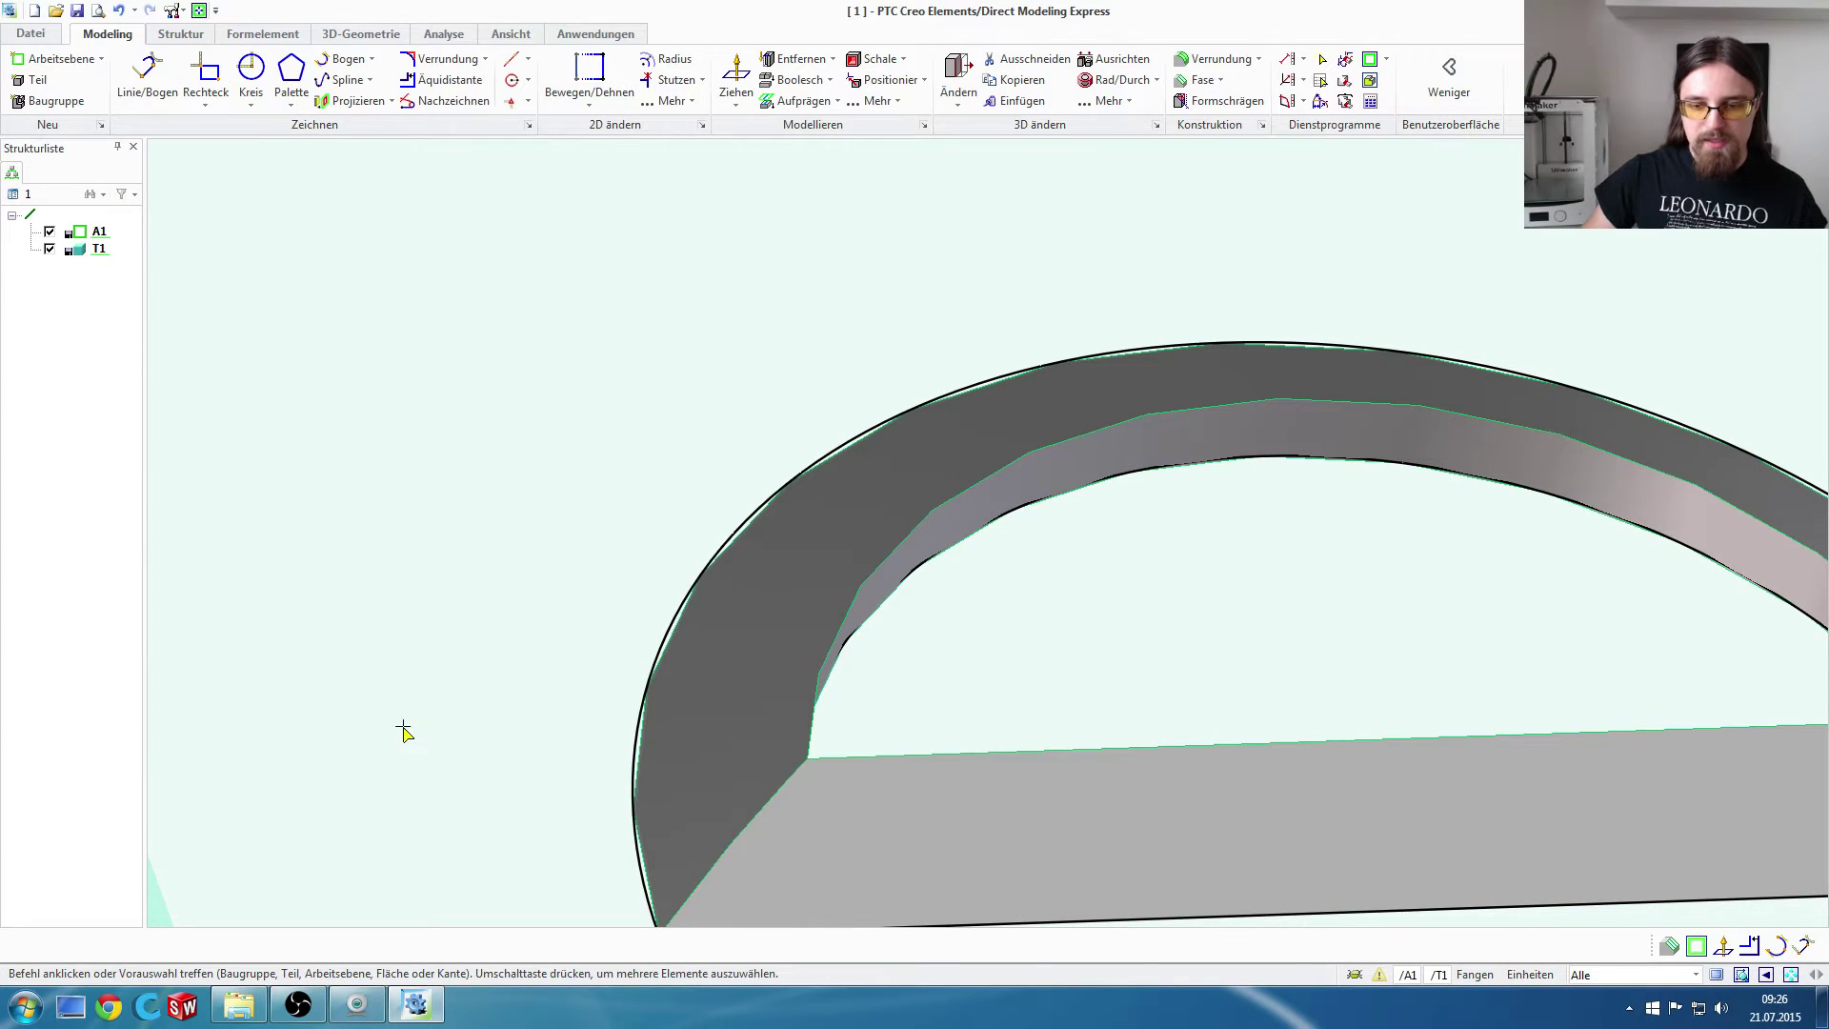
{"action": "scroll", "coordinate": [428, 800], "scroll_direction": "up", "scroll_amount": 1}
{"action": "scroll", "coordinate": [460, 814], "scroll_direction": "up", "scroll_amount": 1}
{"action": "scroll", "coordinate": [495, 800], "scroll_direction": "down", "scroll_amount": 2}
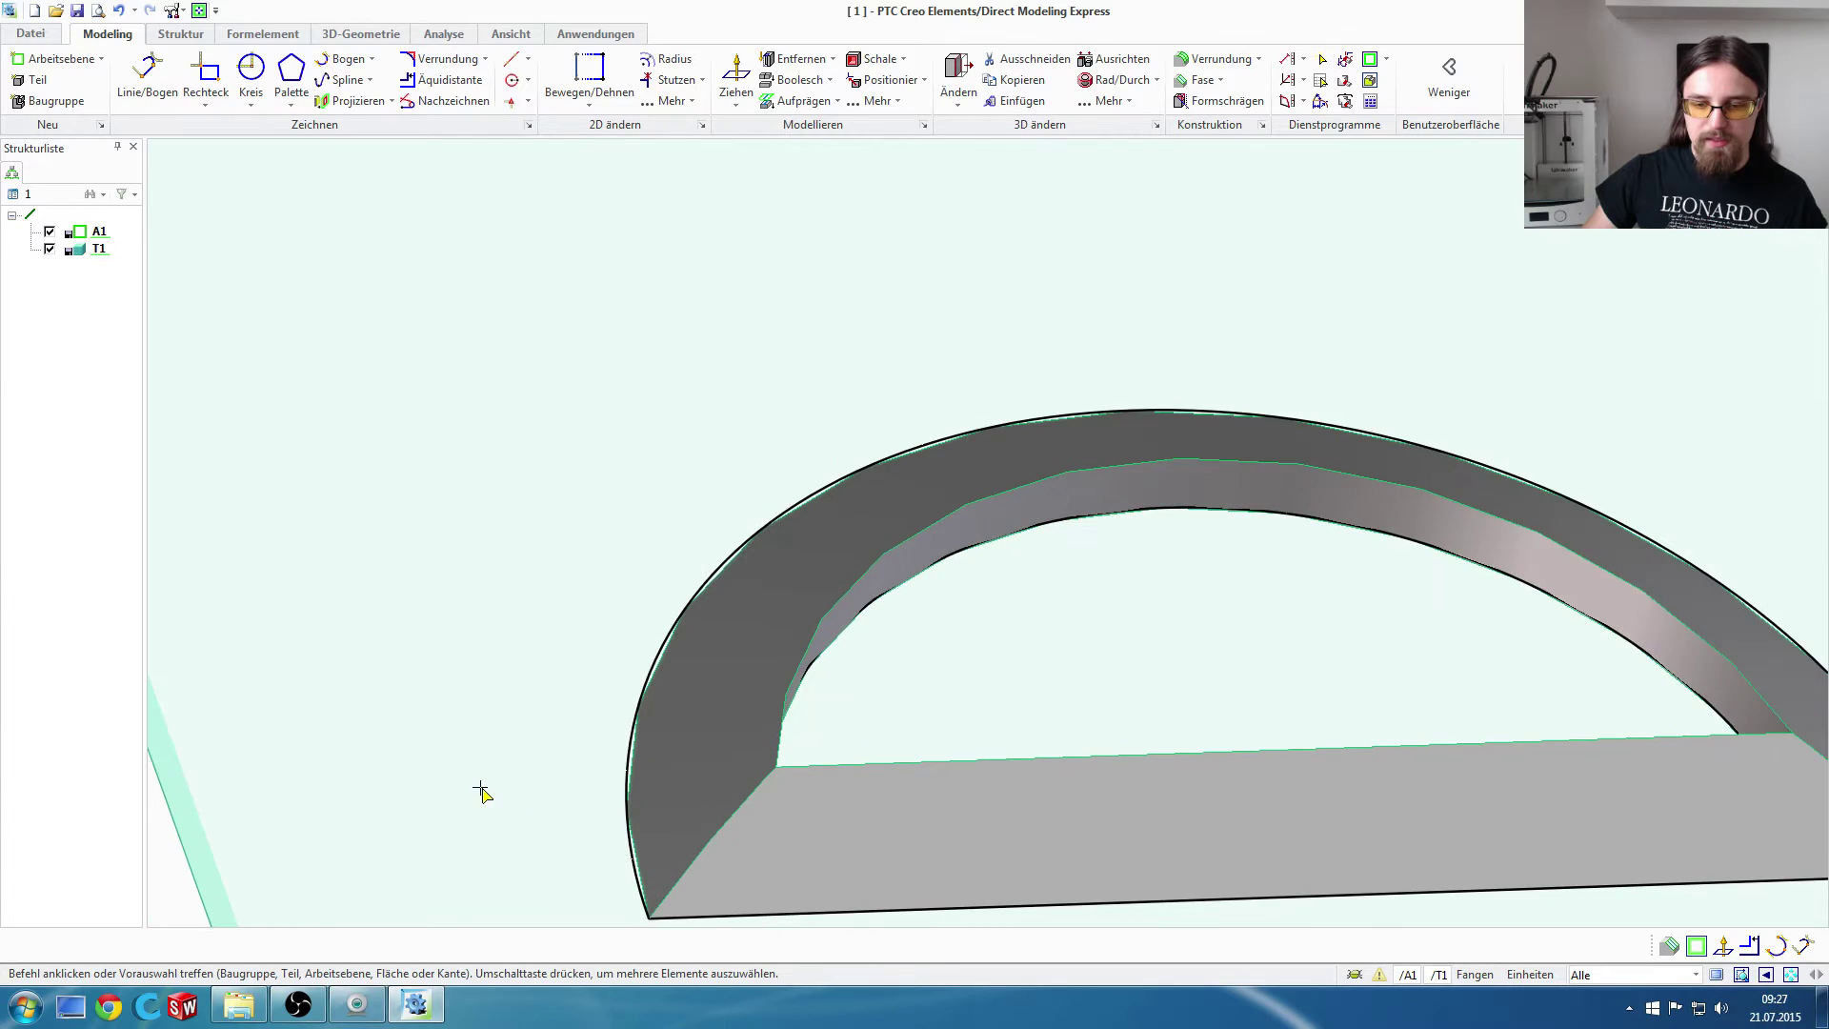
Step: Orient the view top-down onto workplane A1 with the whole semicircle part visible
{"action": "mouse_move", "coordinate": [482, 788]}
{"action": "middle_mouse_down"}
{"action": "mouse_move", "coordinate": [698, 637]}
{"action": "mouse_move", "coordinate": [808, 767]}
{"action": "middle_mouse_up"}
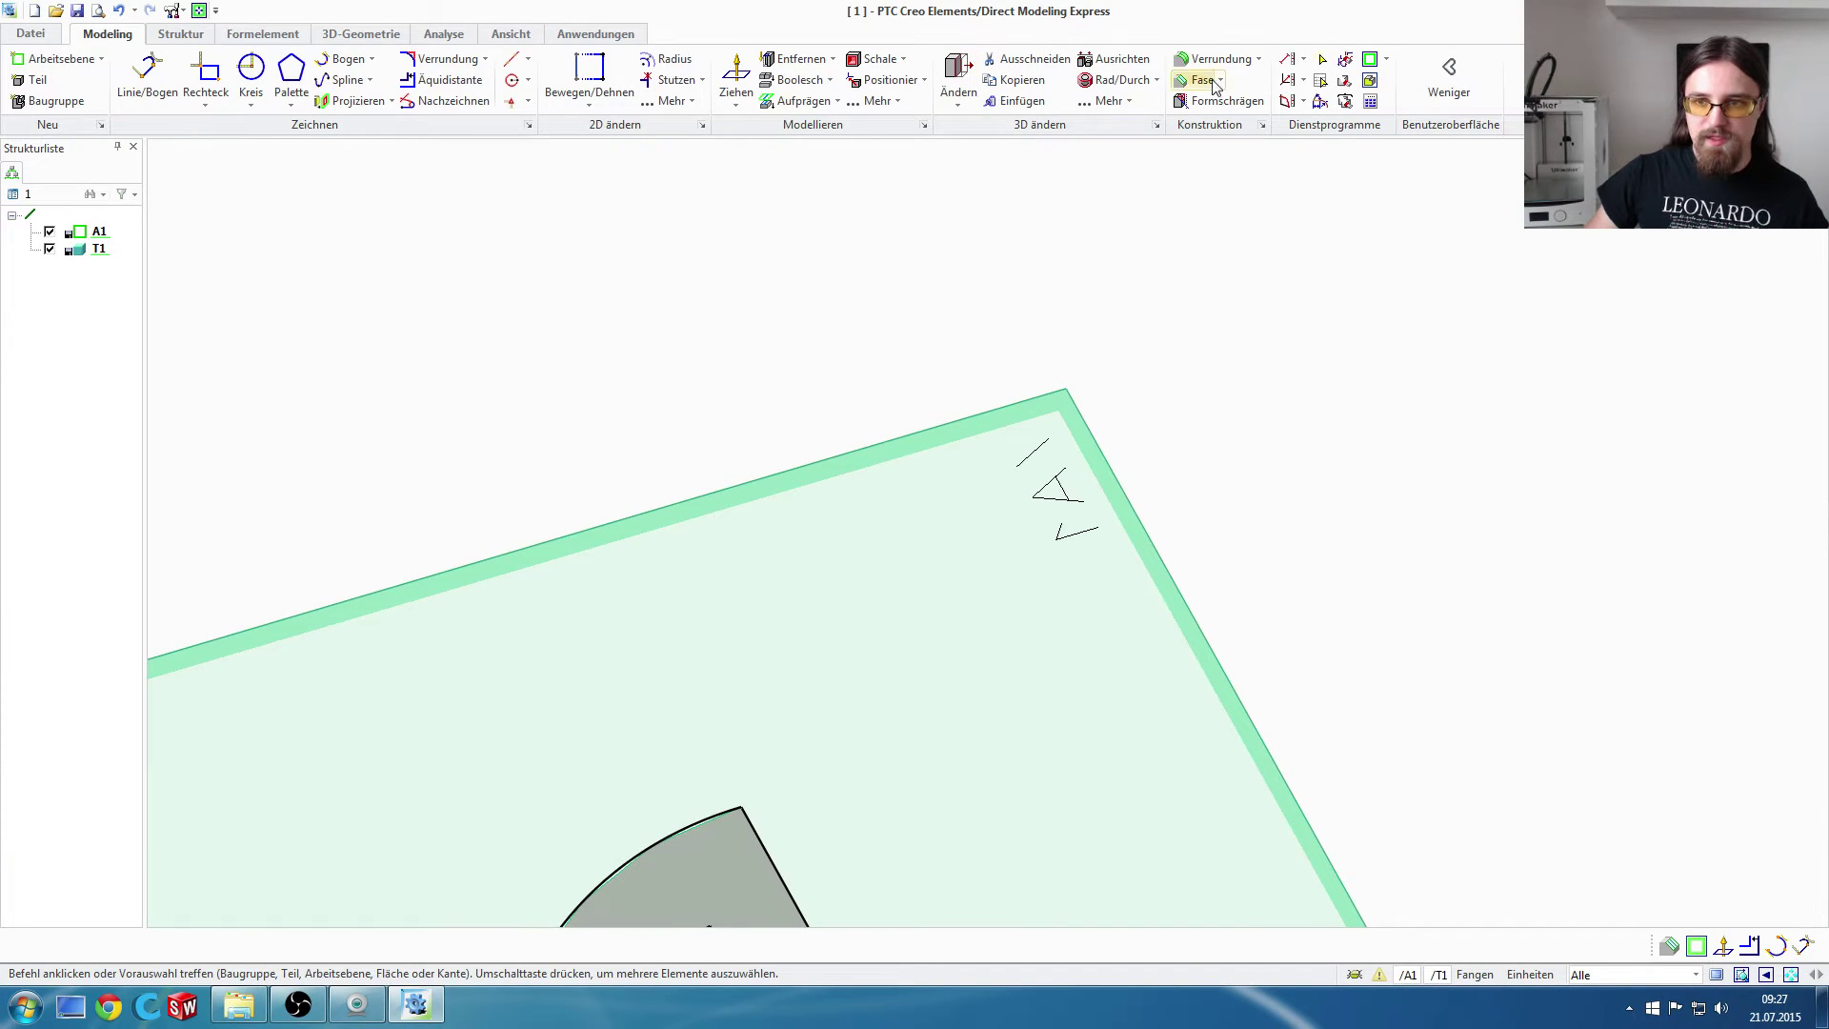
{"action": "left_click", "coordinate": [1369, 59]}
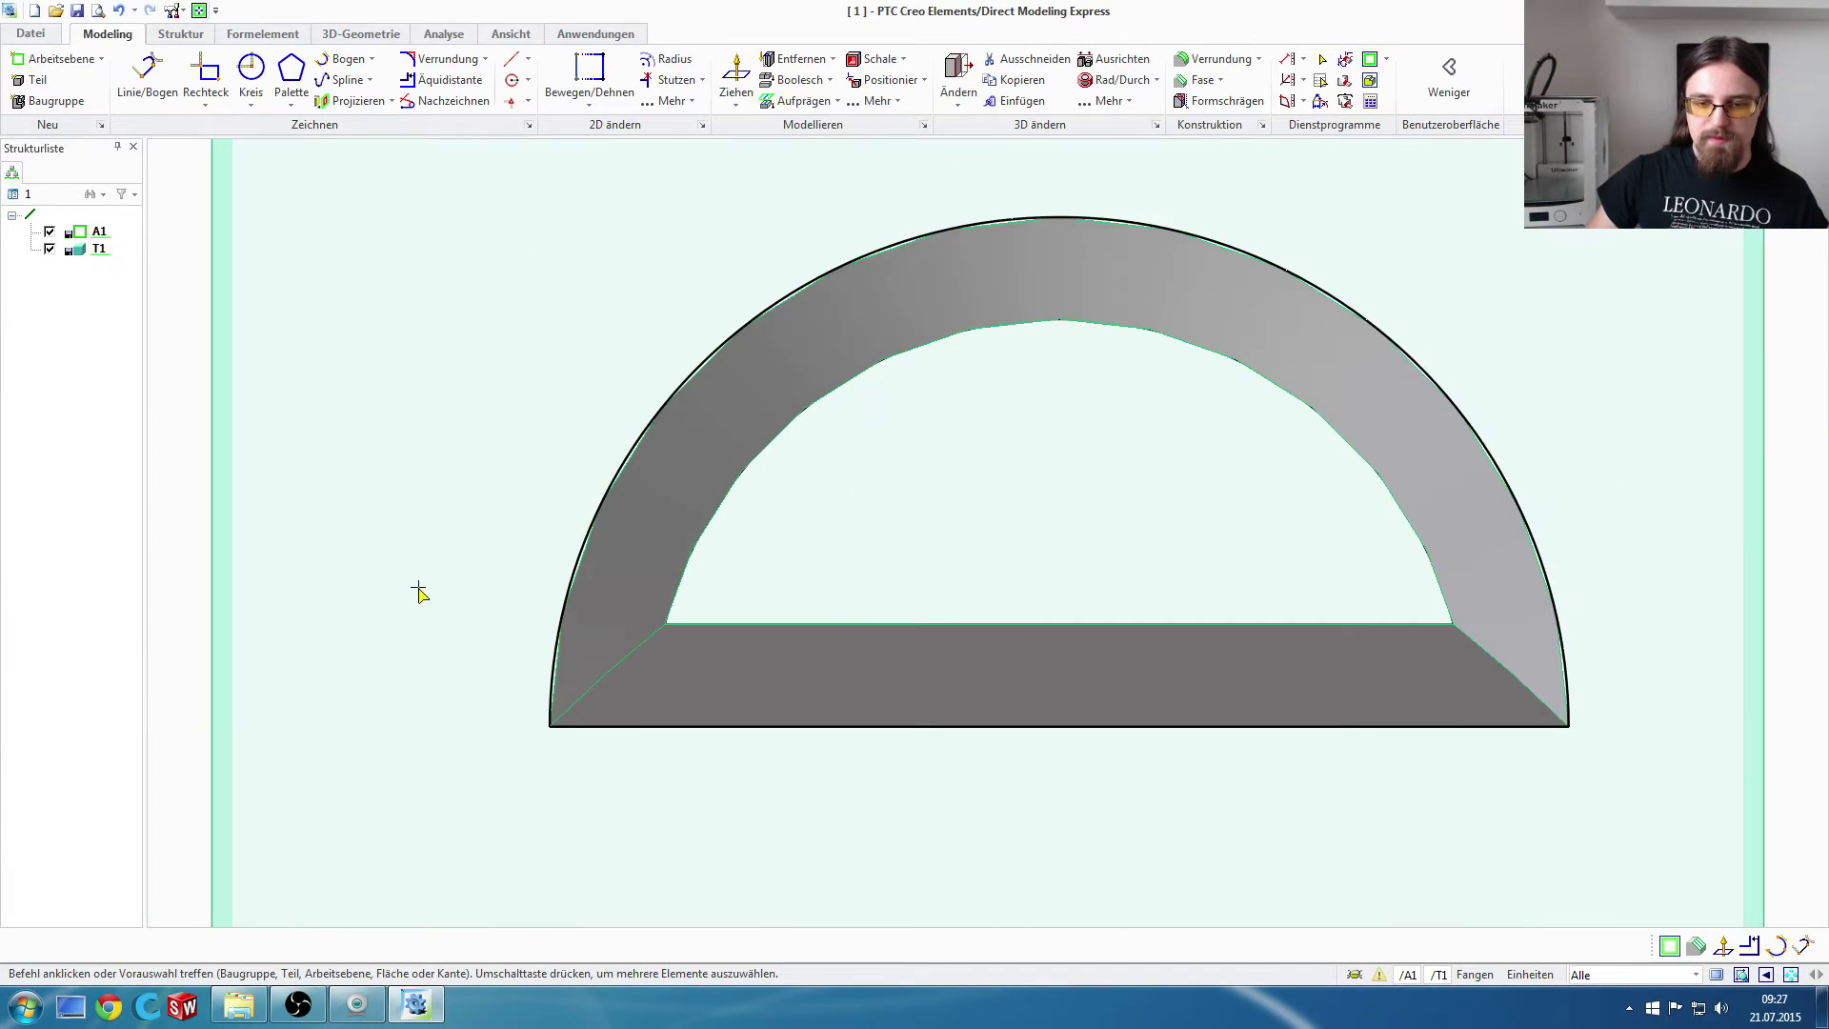
{"action": "mouse_move", "coordinate": [421, 593]}
{"action": "middle_mouse_down"}
{"action": "mouse_move", "coordinate": [842, 580]}
{"action": "mouse_move", "coordinate": [1110, 540]}
{"action": "mouse_move", "coordinate": [1183, 584]}
{"action": "mouse_move", "coordinate": [1254, 580]}
{"action": "mouse_move", "coordinate": [1318, 525]}
{"action": "middle_mouse_up"}
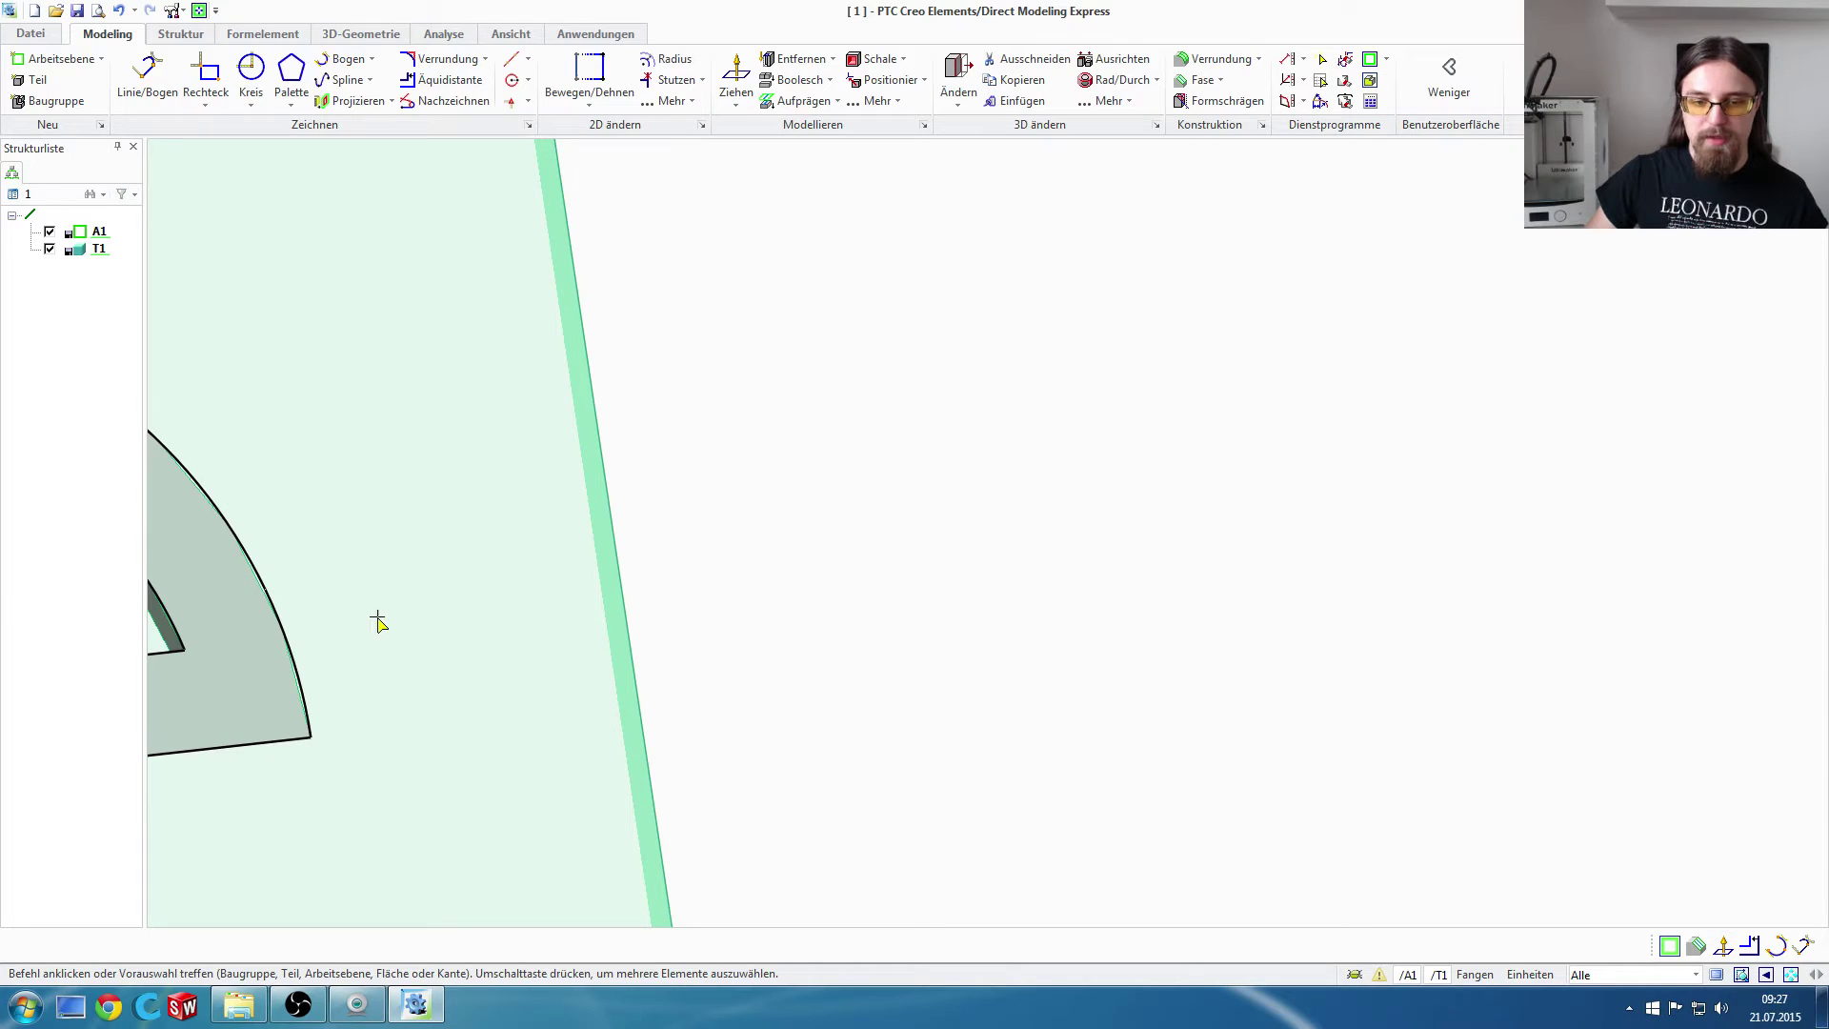
{"action": "mouse_move", "coordinate": [327, 600]}
{"action": "middle_mouse_down"}
{"action": "mouse_move", "coordinate": [1453, 435]}
{"action": "mouse_move", "coordinate": [1457, 514]}
{"action": "middle_mouse_up"}
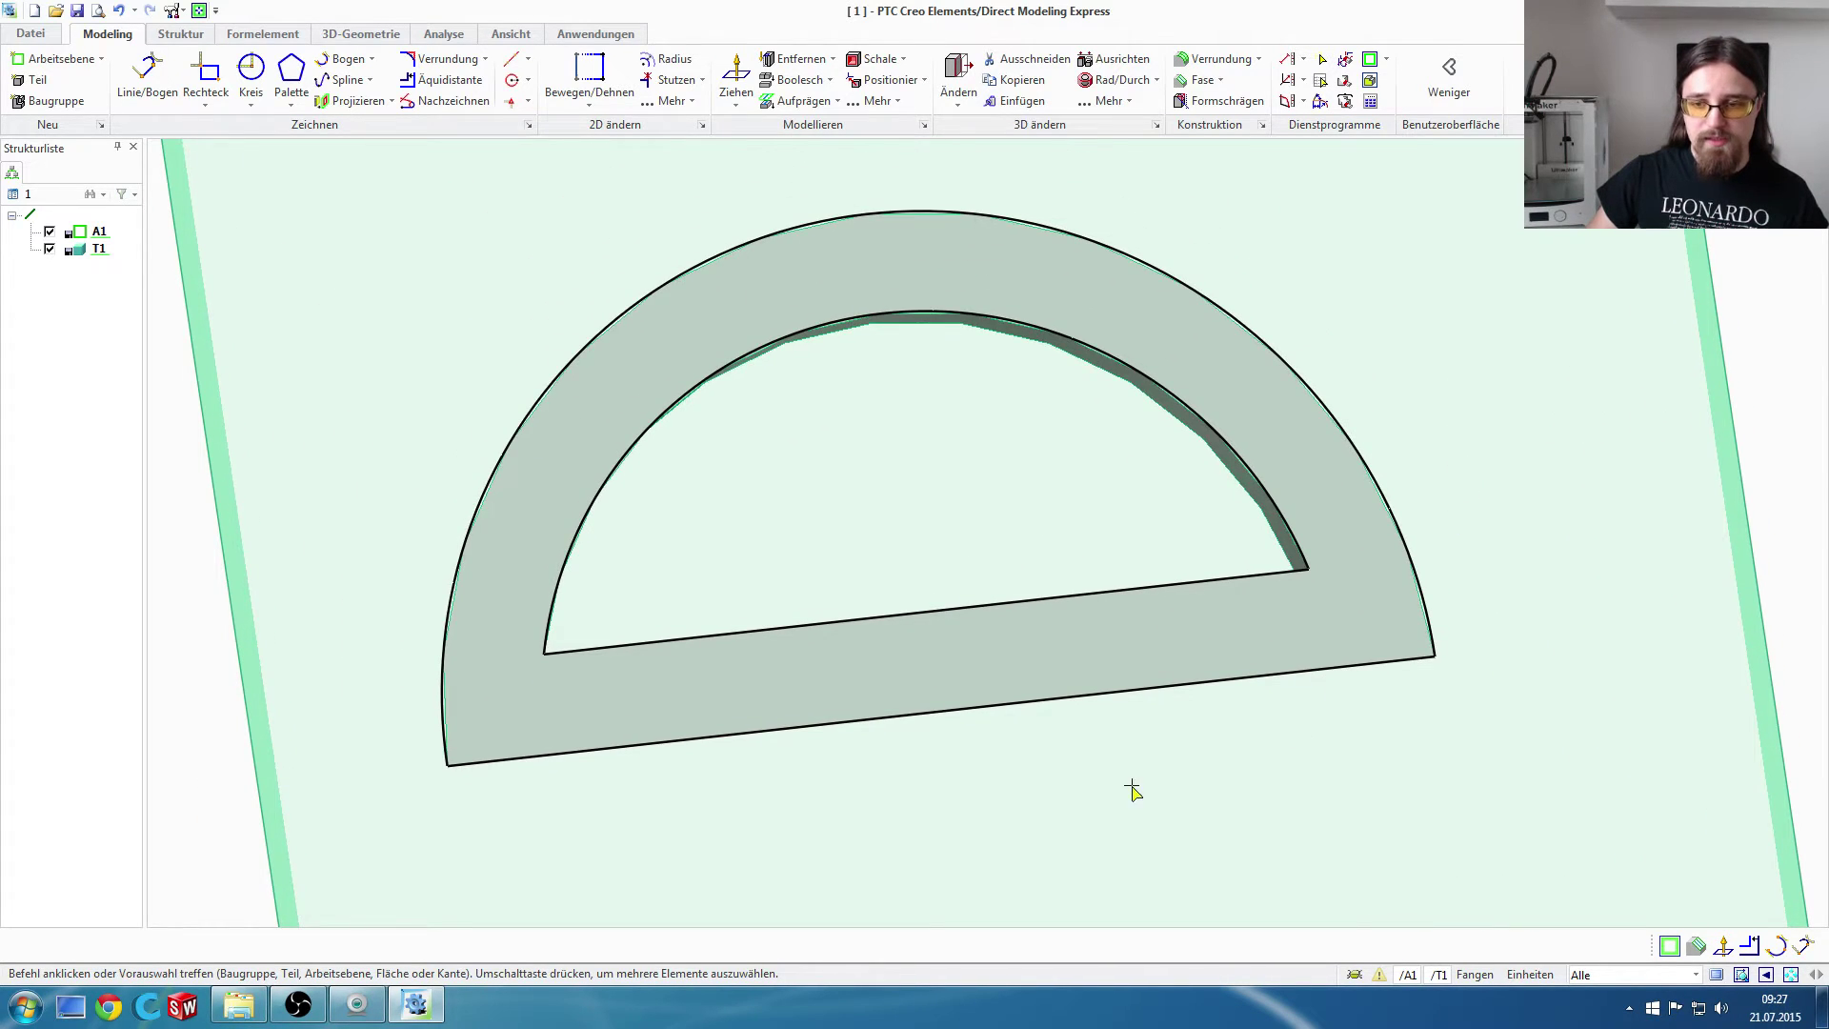
{"action": "mouse_move", "coordinate": [1134, 788]}
{"action": "middle_mouse_down"}
{"action": "mouse_move", "coordinate": [750, 766]}
{"action": "mouse_move", "coordinate": [731, 805]}
{"action": "mouse_move", "coordinate": [747, 832]}
{"action": "middle_mouse_up"}
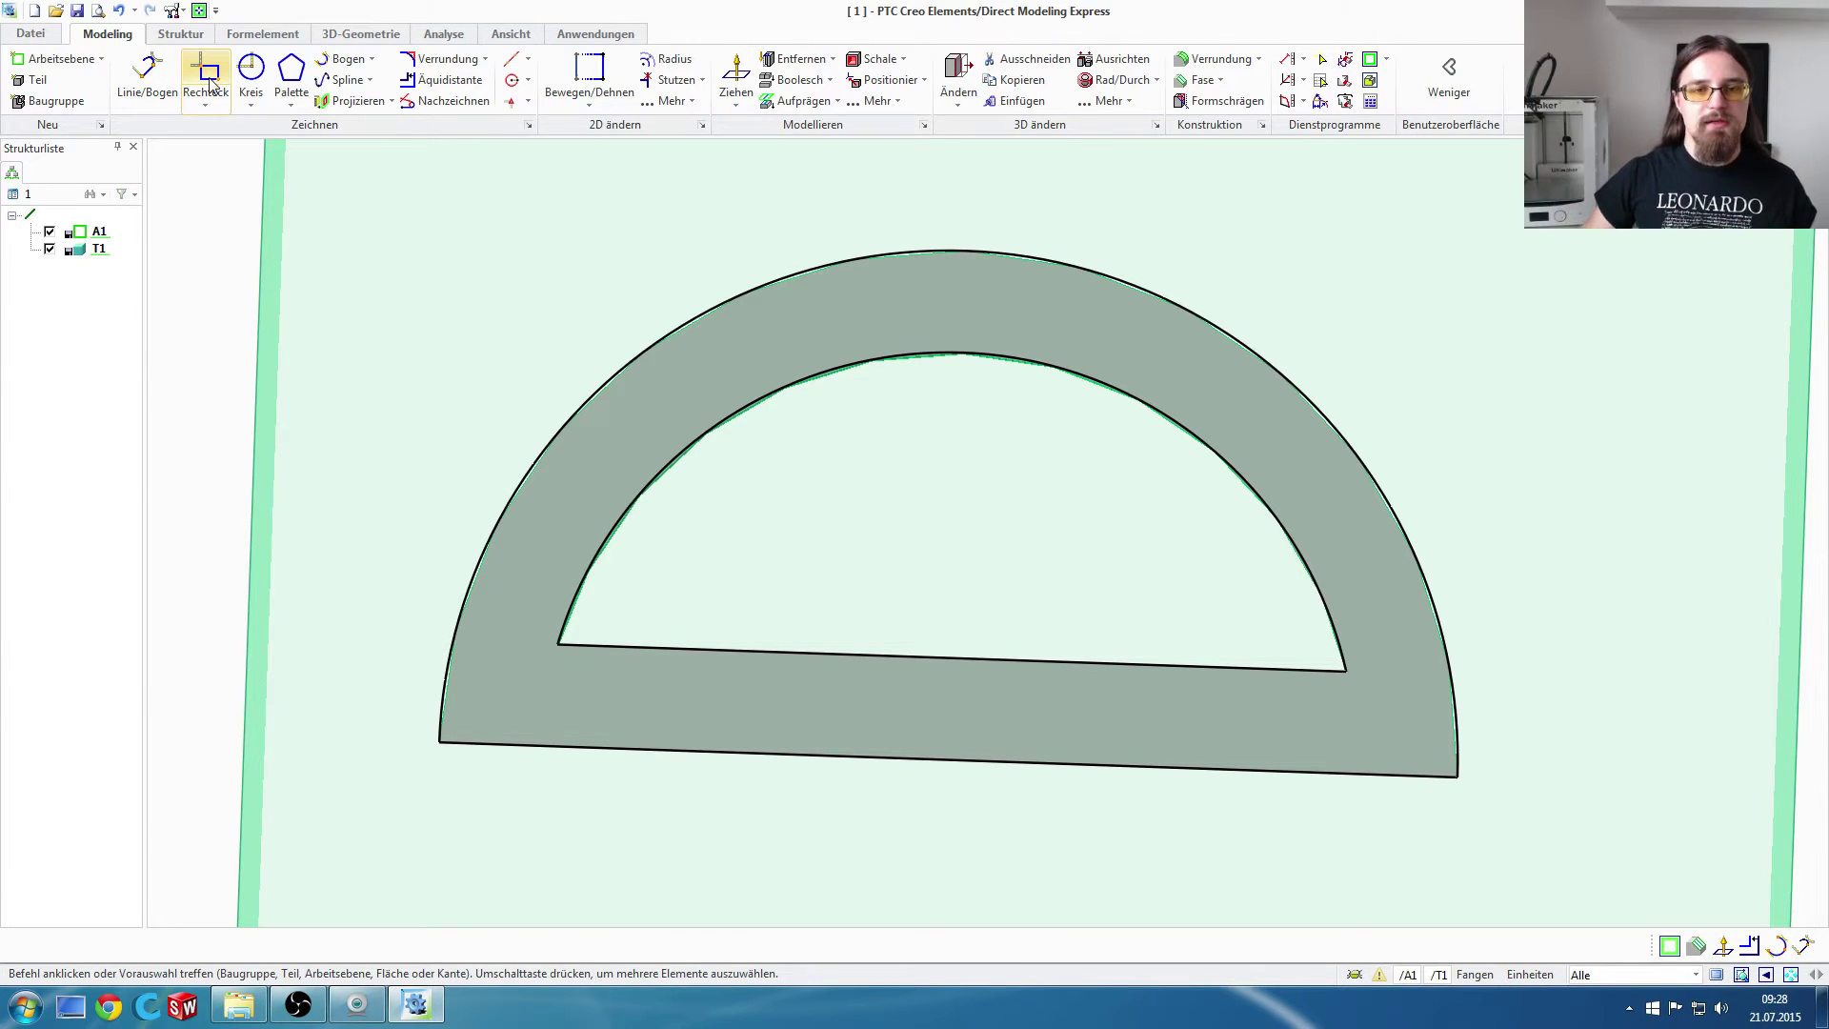
Step: Sketch a 0.4 by 7.5 rectangle with its first corner 9.8 along the bottom edge
{"action": "left_click", "coordinate": [211, 78]}
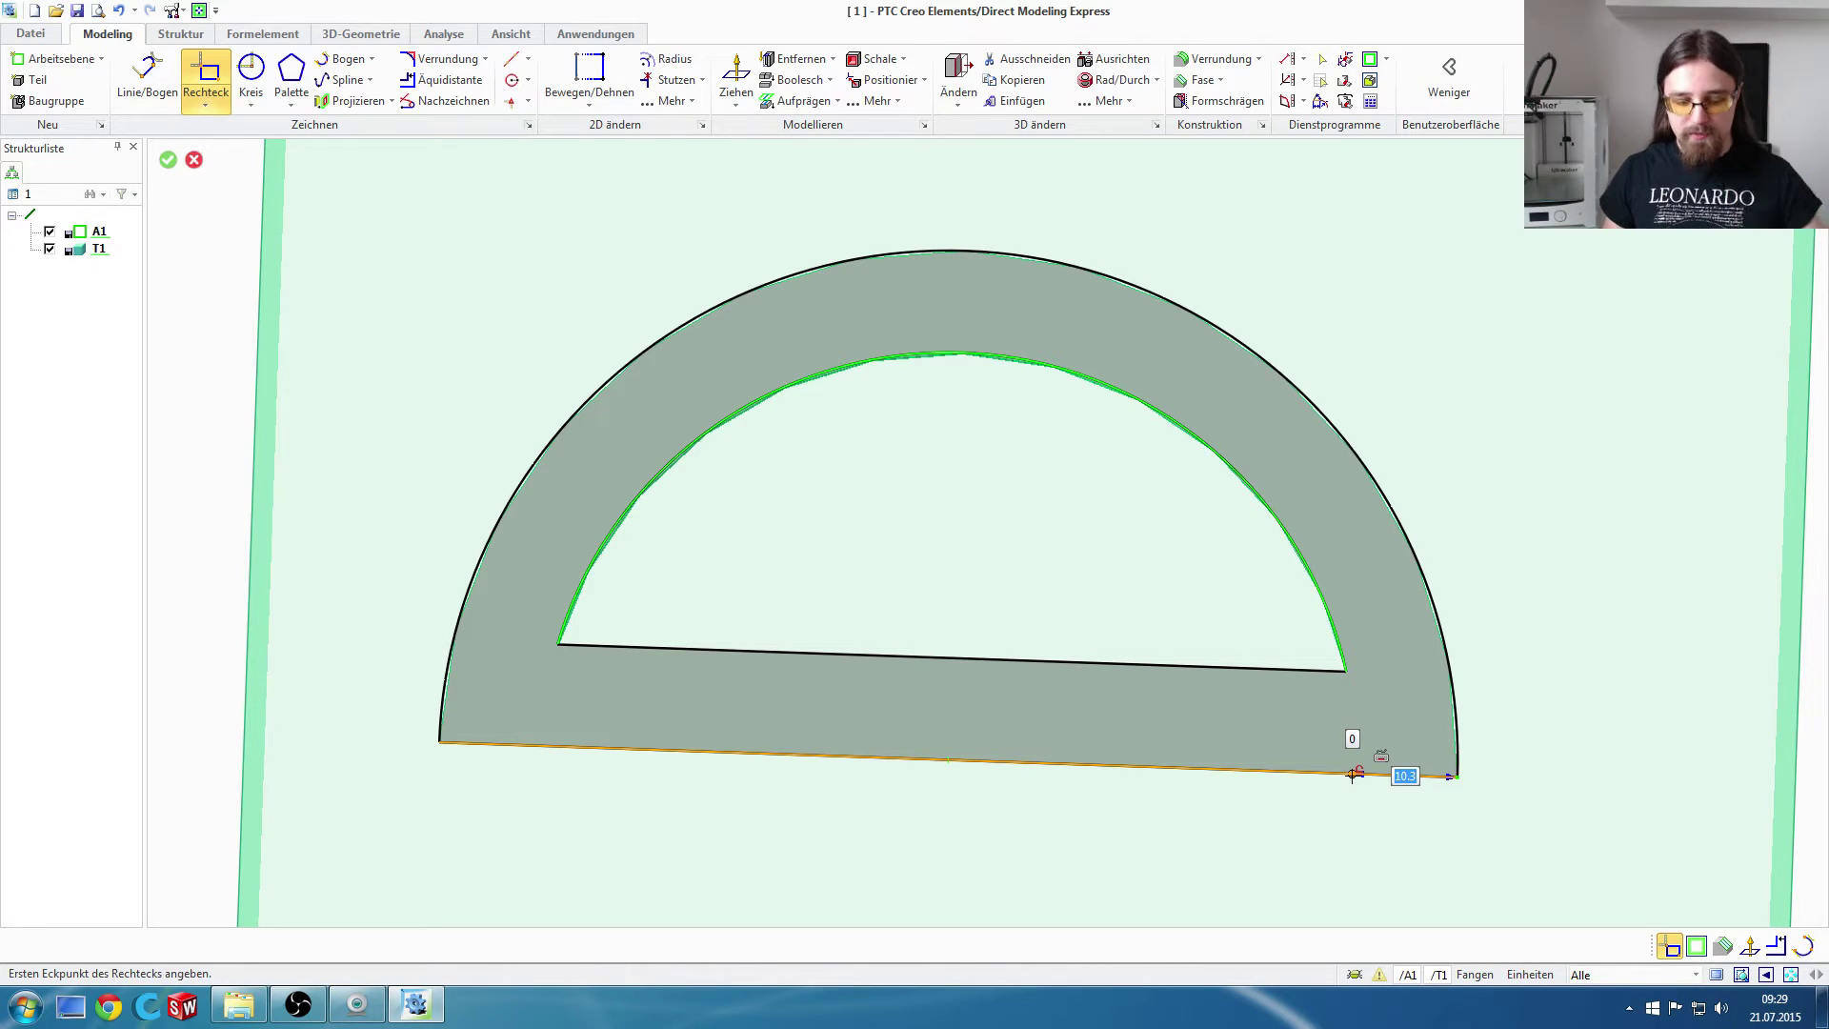
{"action": "type", "text": "9.8"}
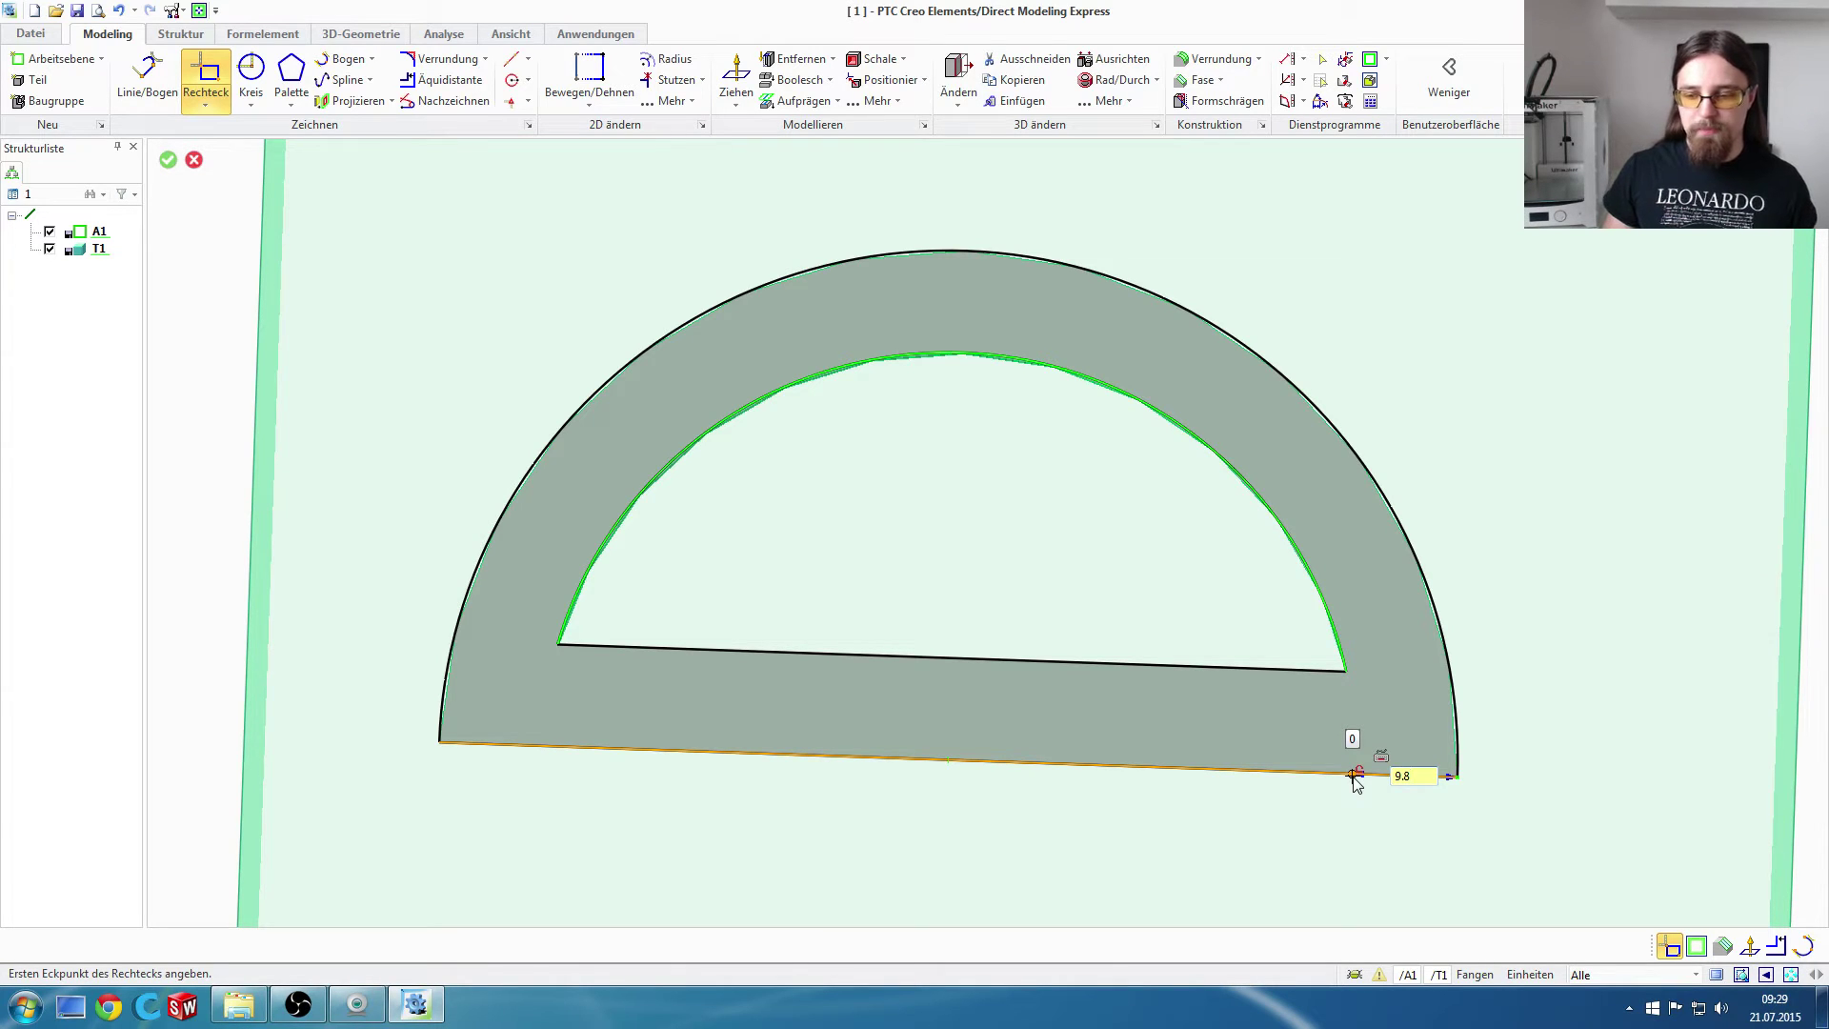
{"action": "key", "text": "Tab"}
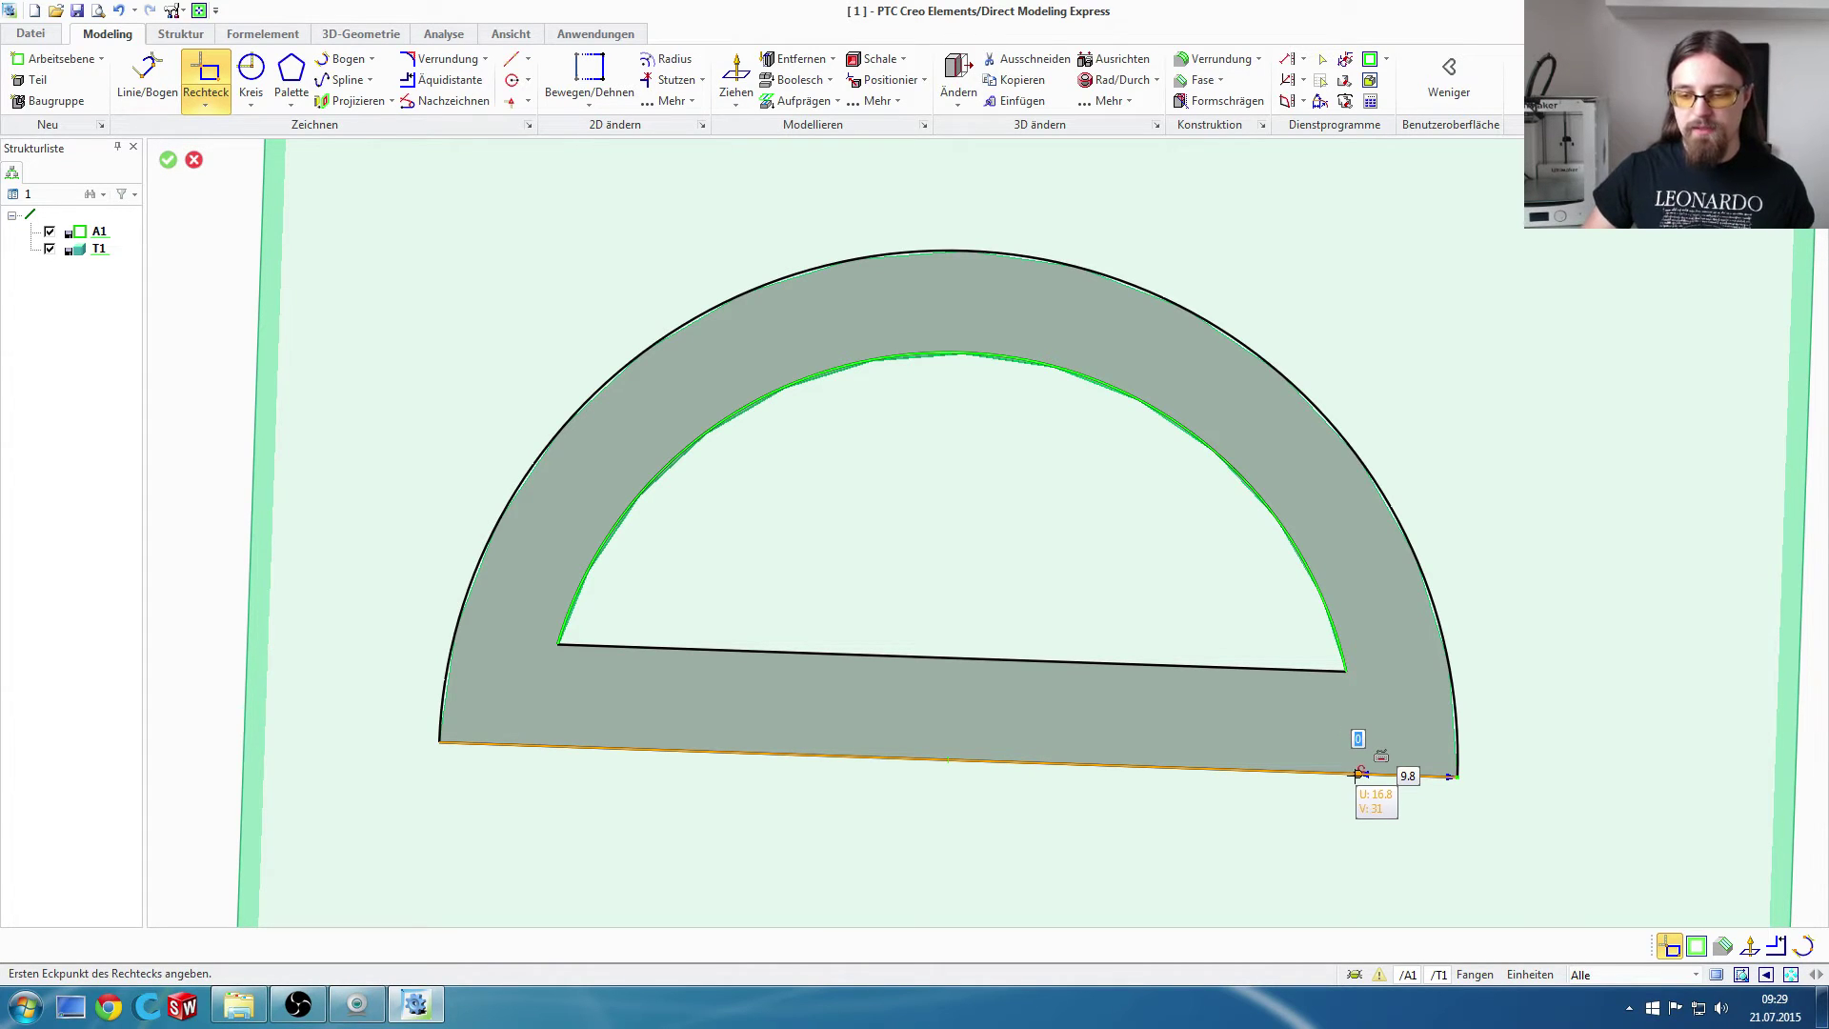
{"action": "key", "text": "Return"}
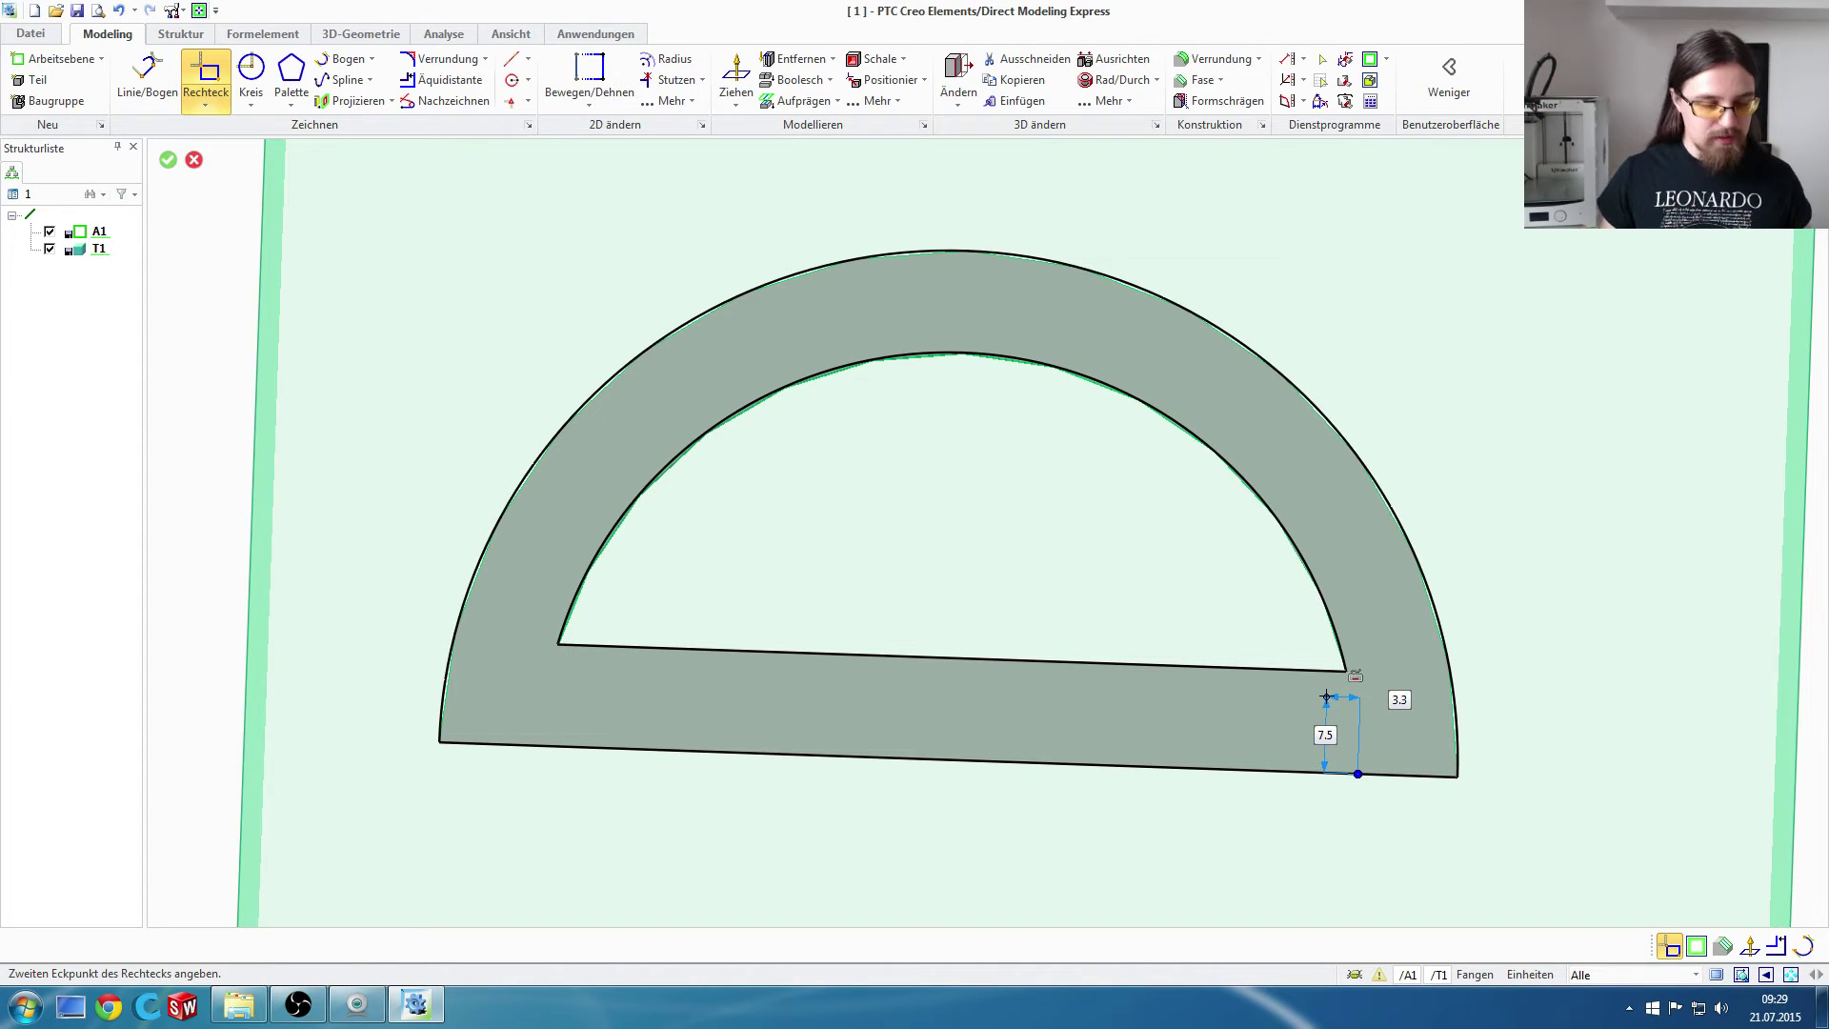
{"action": "key", "text": "Tab"}
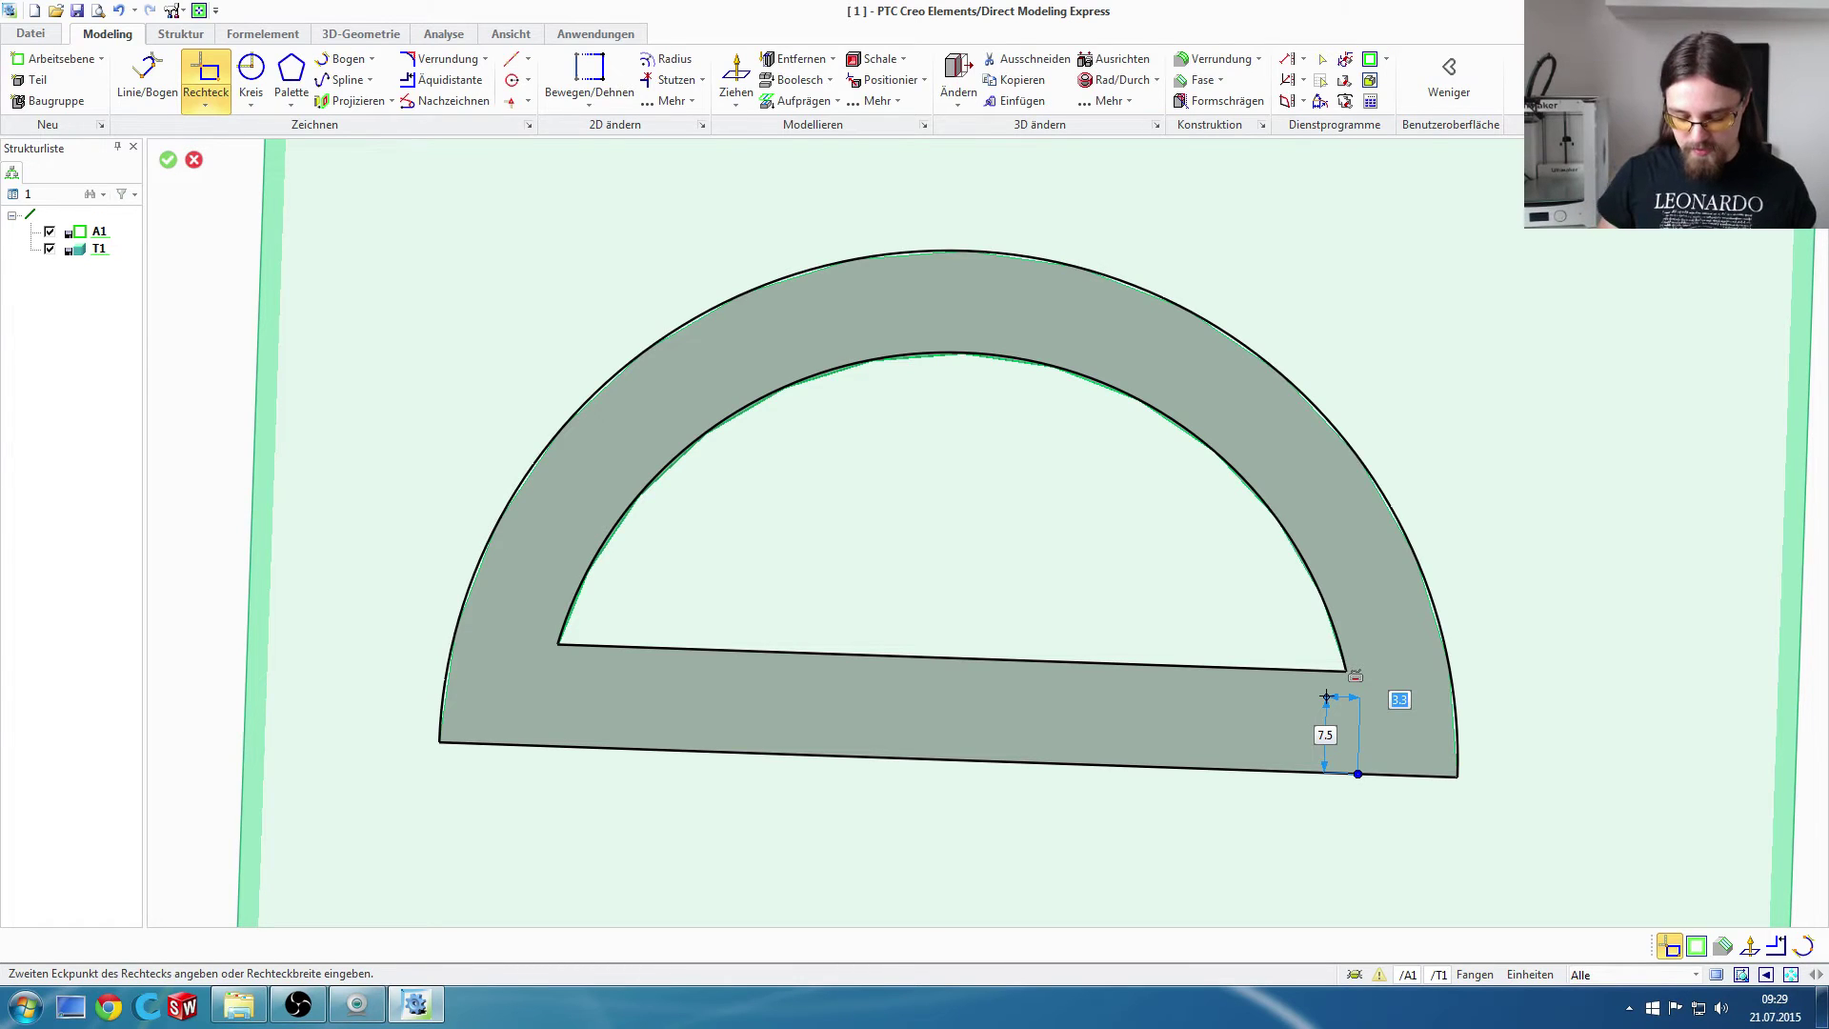
{"action": "type", "text": "0."}
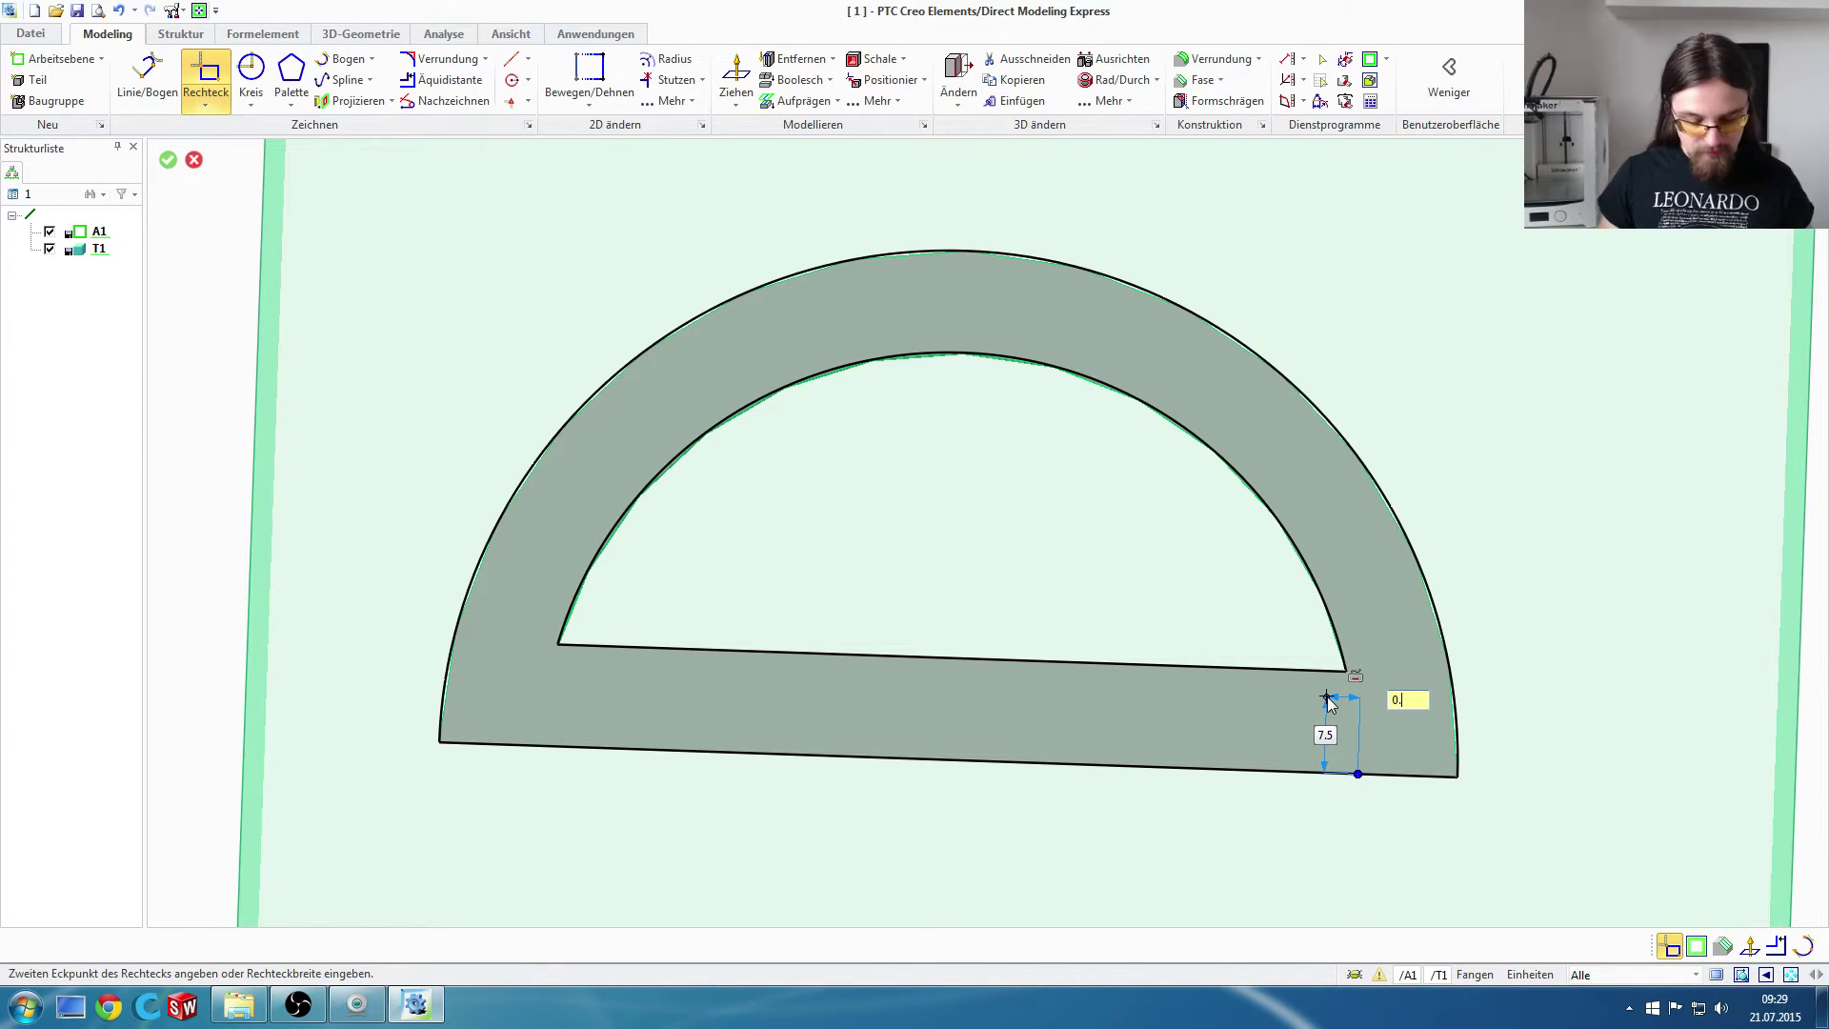
{"action": "type", "text": "4"}
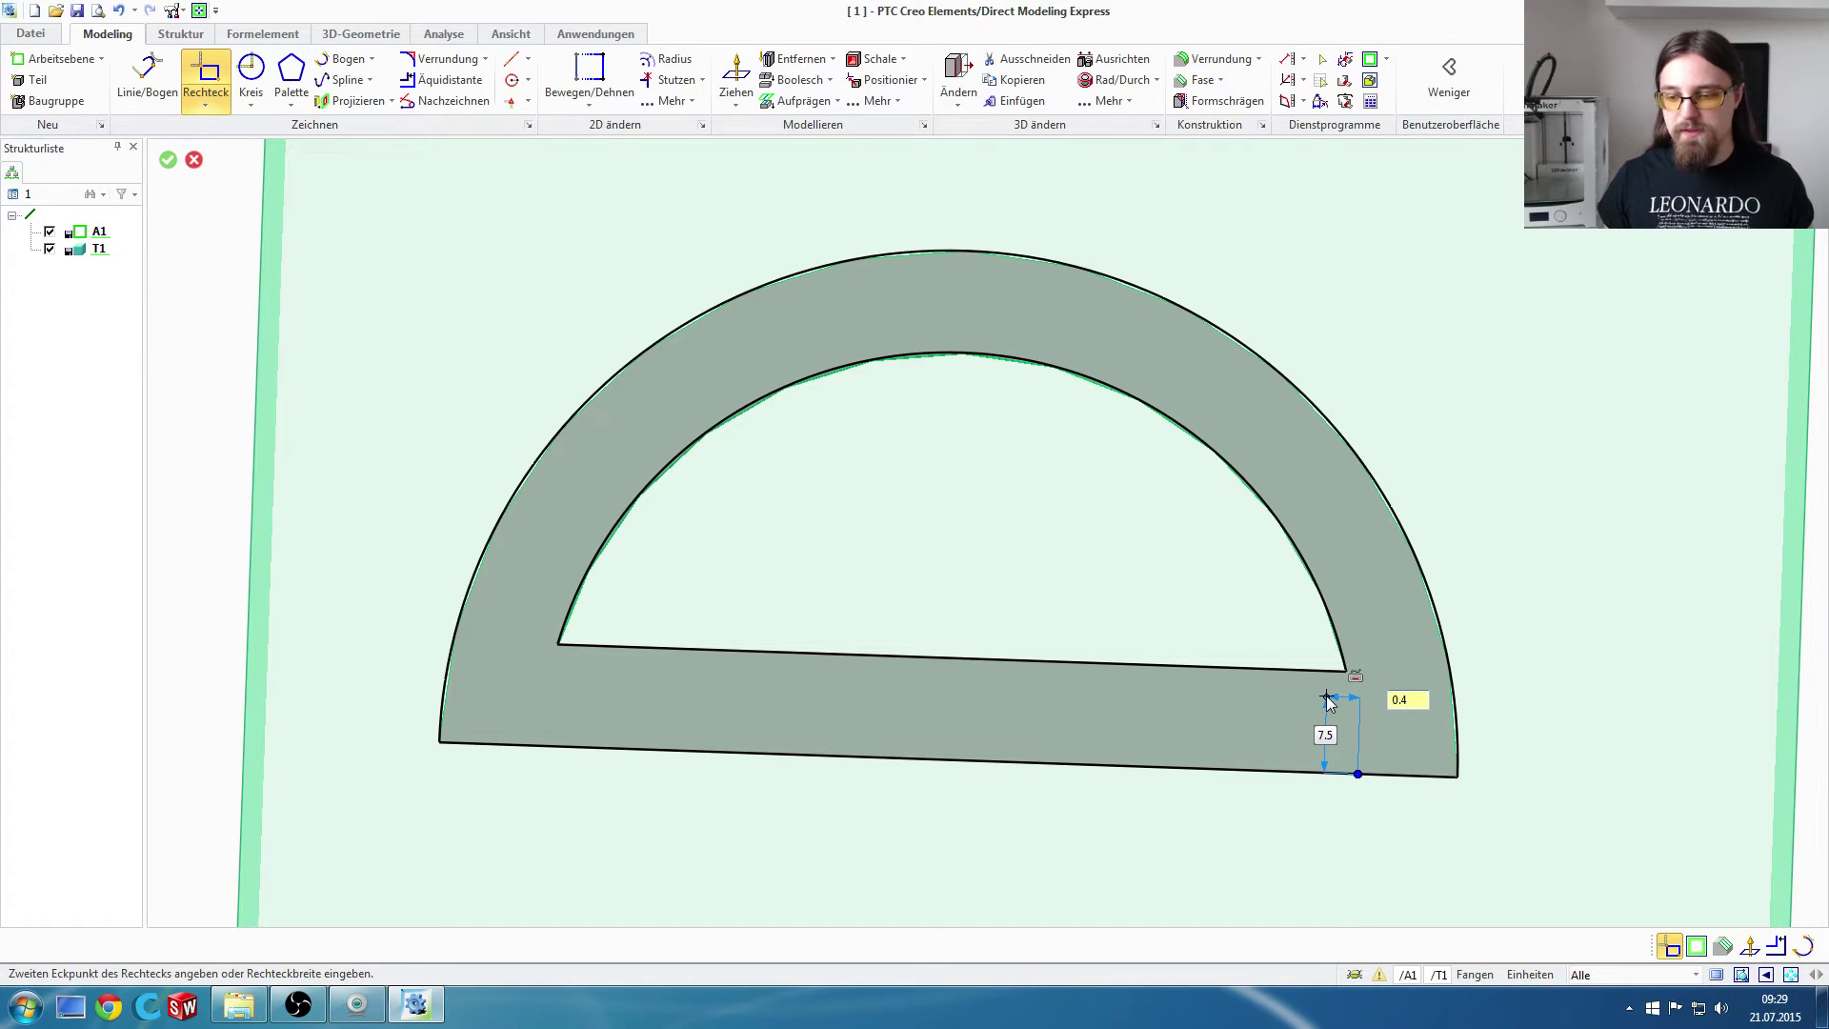
{"action": "key", "text": "Tab"}
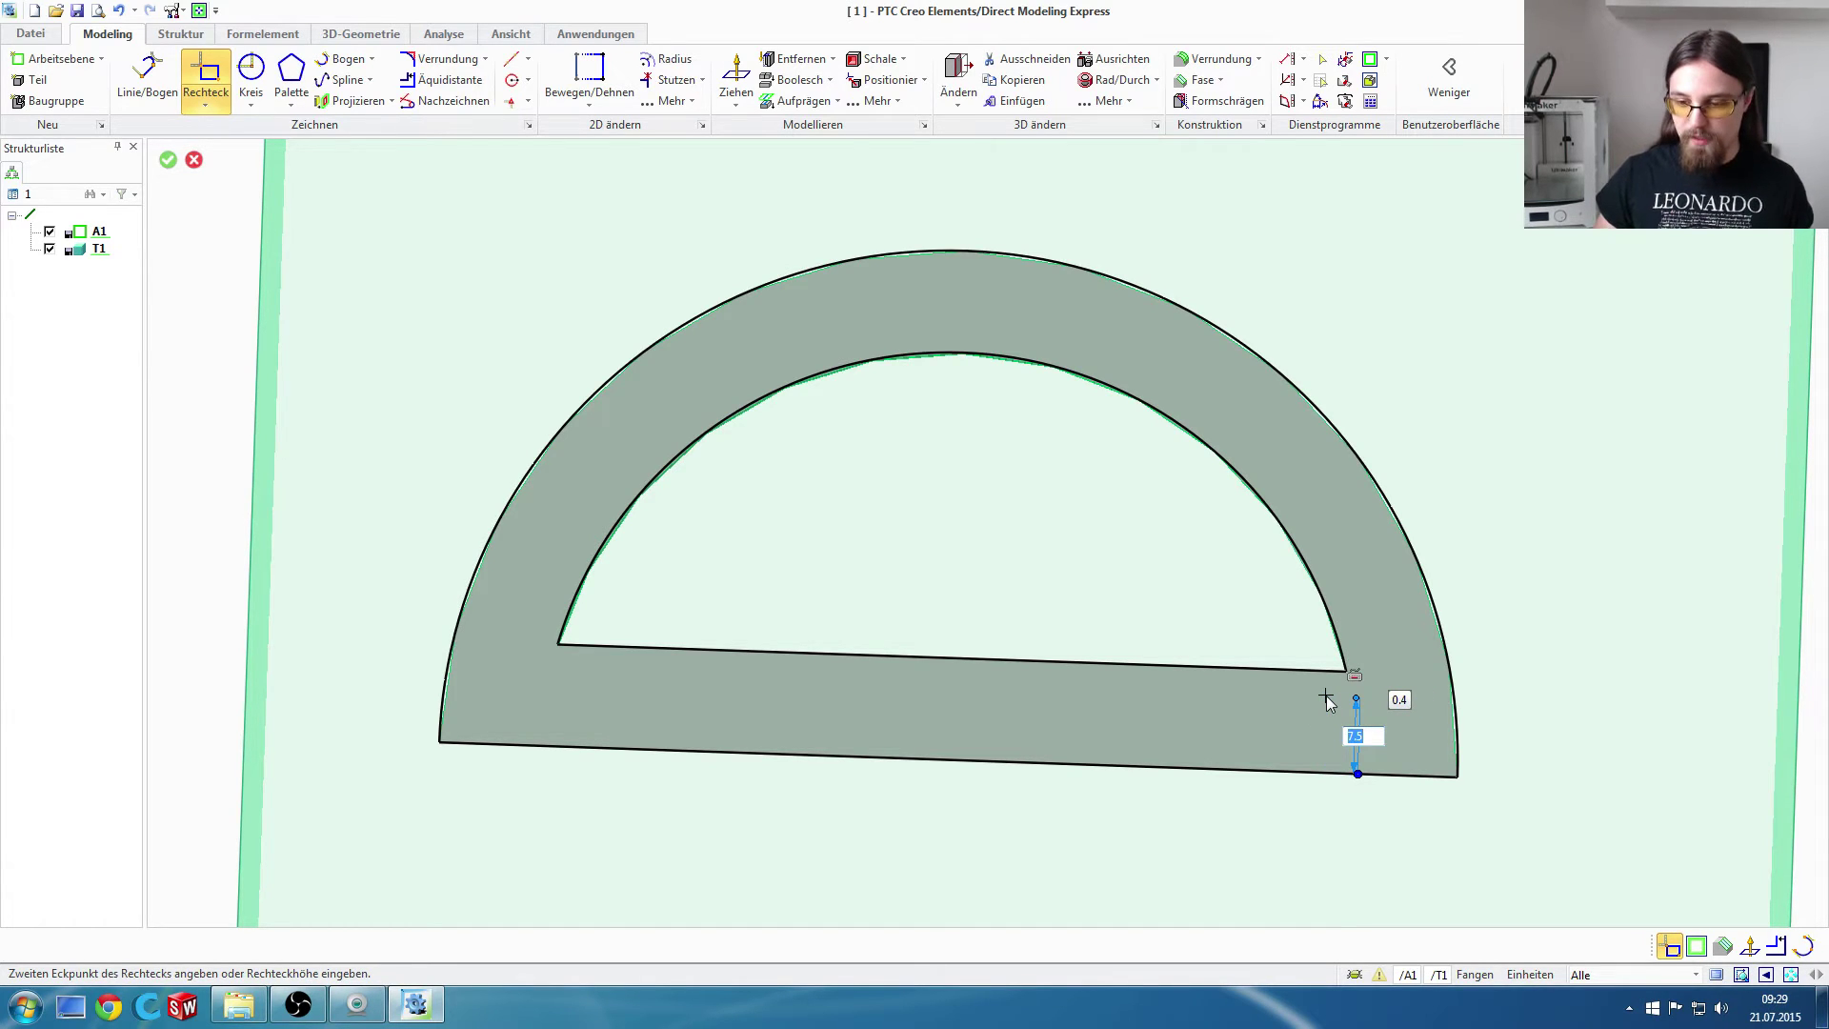
{"action": "type", "text": "5"}
{"action": "key", "text": "Return"}
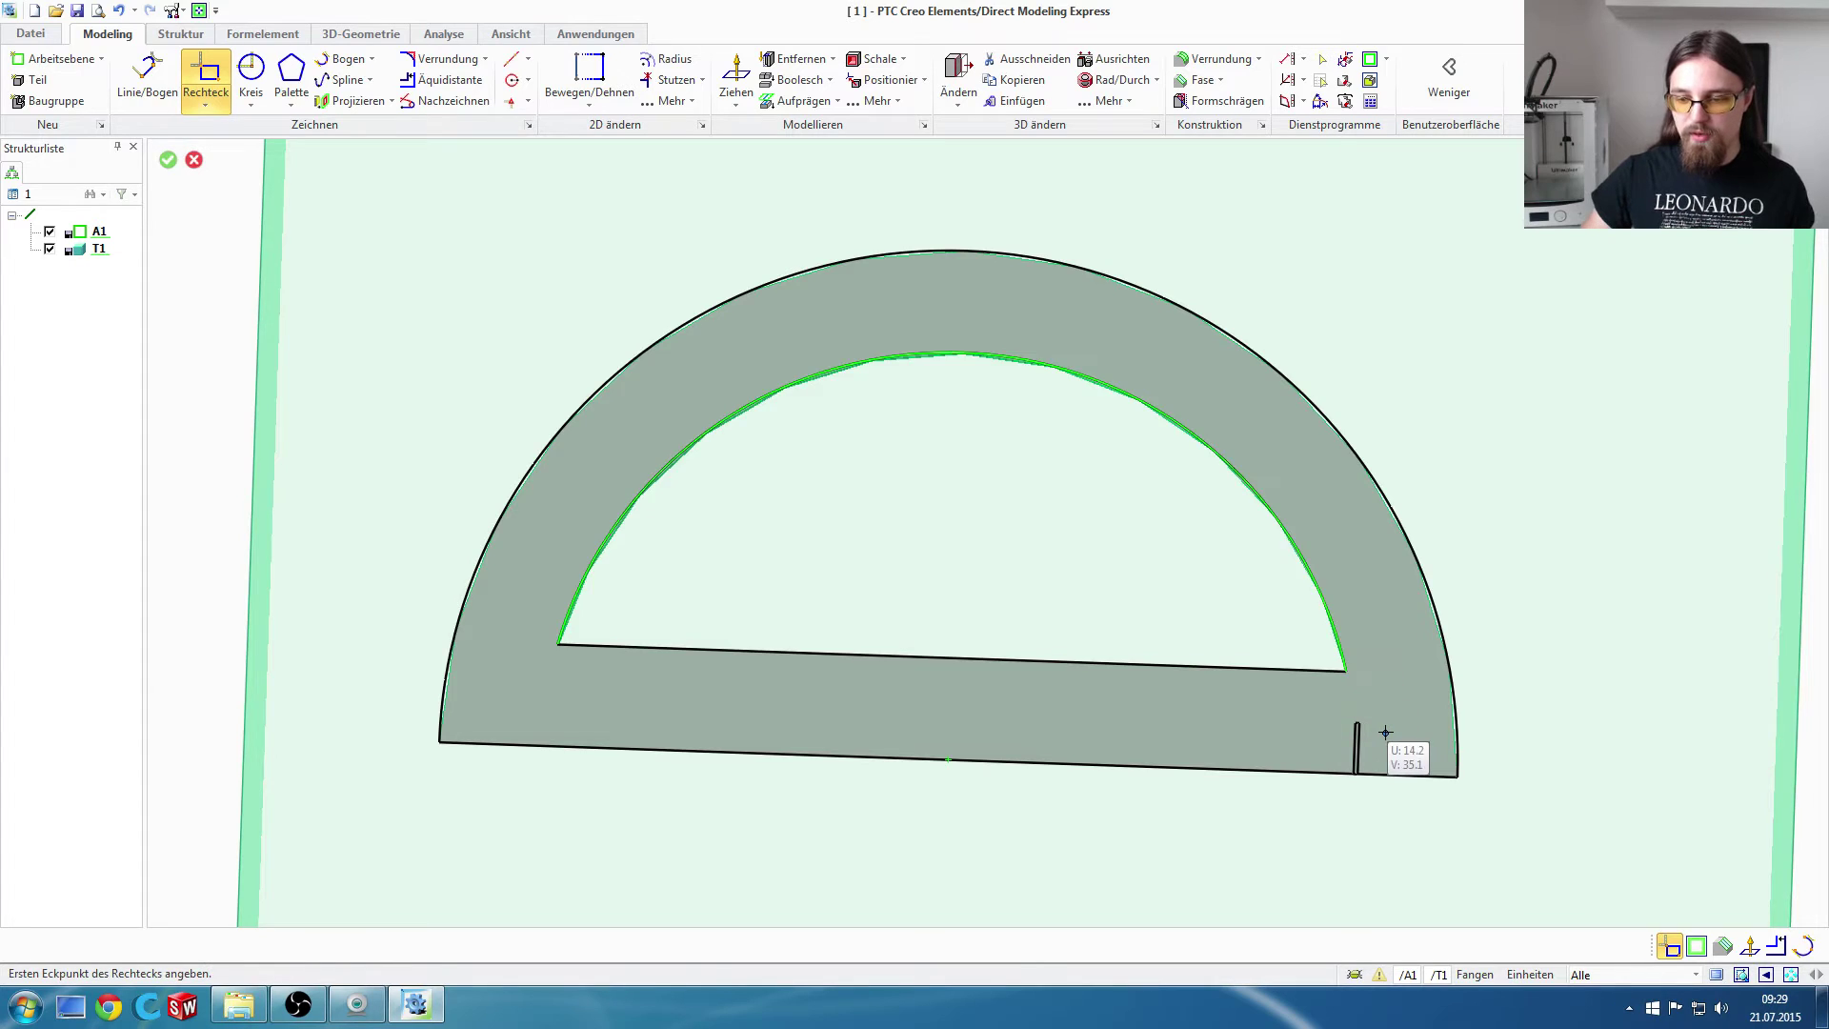
Step: Zoom in on the tick rectangle and end the Rechteck command
{"action": "scroll", "coordinate": [1352, 724], "scroll_direction": "up", "scroll_amount": 2}
{"action": "scroll", "coordinate": [1383, 764], "scroll_direction": "up", "scroll_amount": 1}
{"action": "scroll", "coordinate": [1383, 765], "scroll_direction": "up", "scroll_amount": 2}
{"action": "scroll", "coordinate": [1384, 765], "scroll_direction": "up", "scroll_amount": 2}
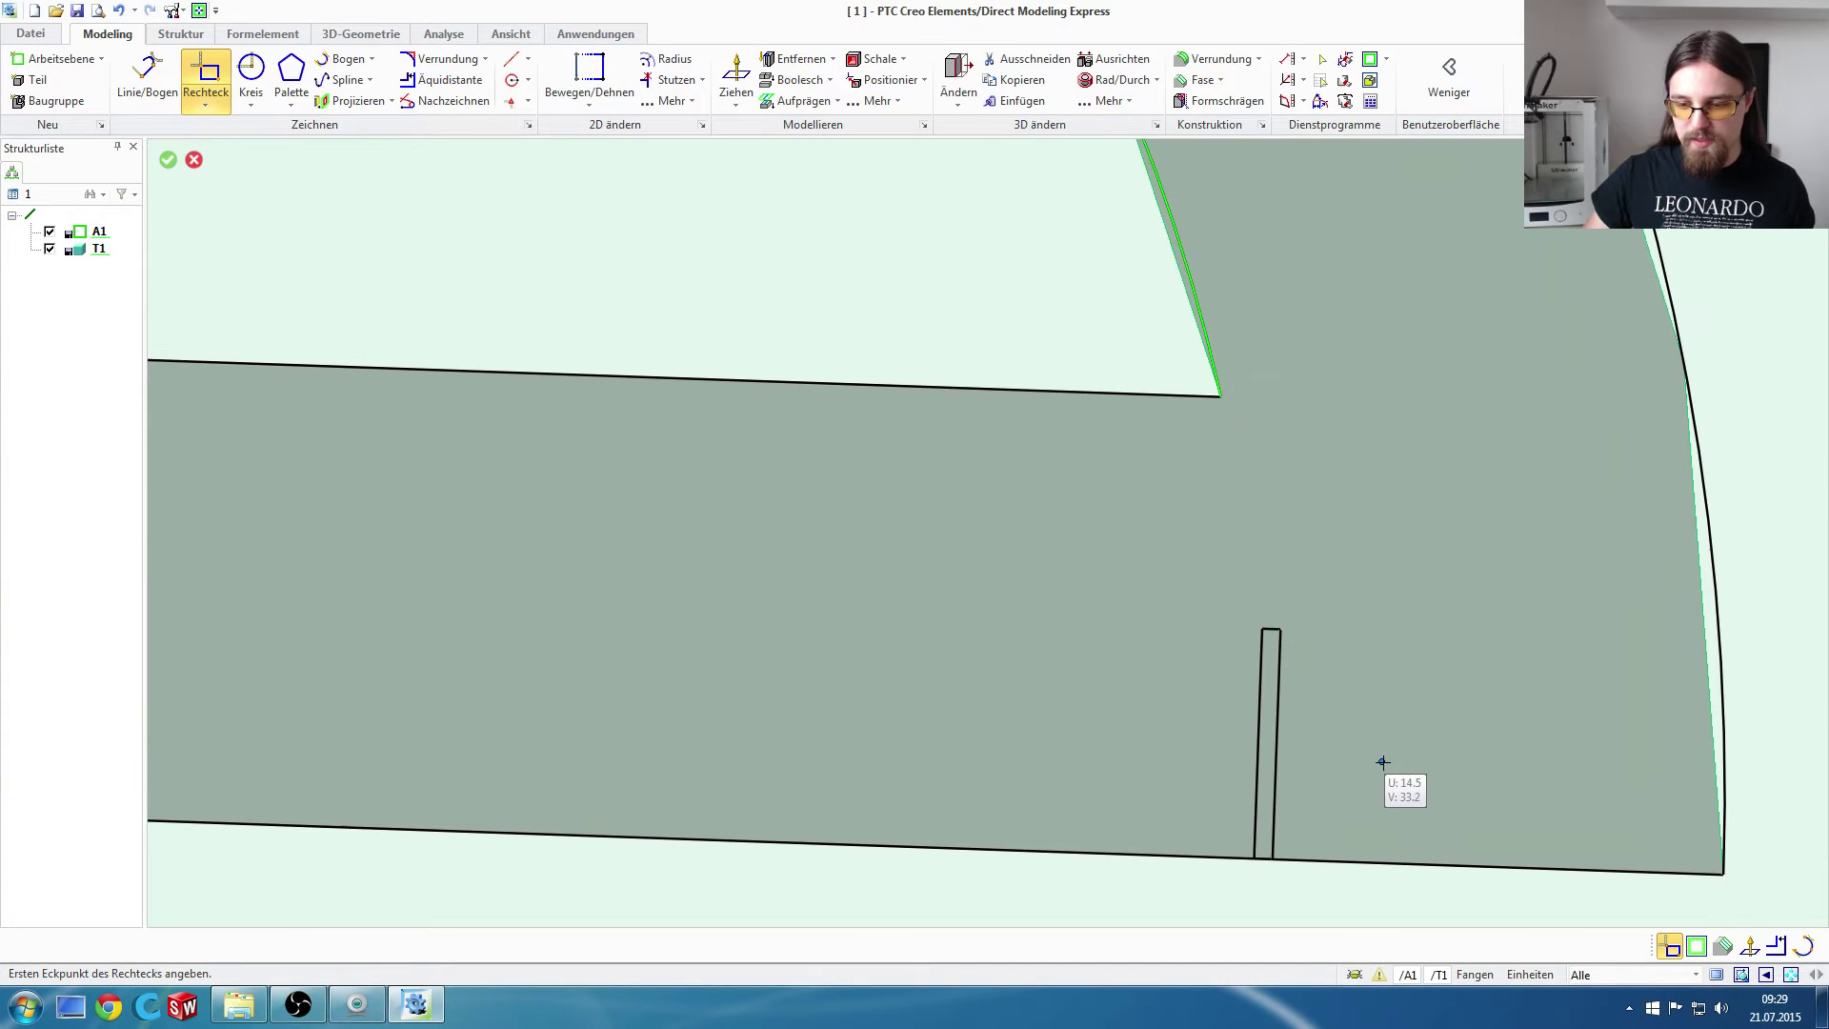
{"action": "key", "text": "Escape"}
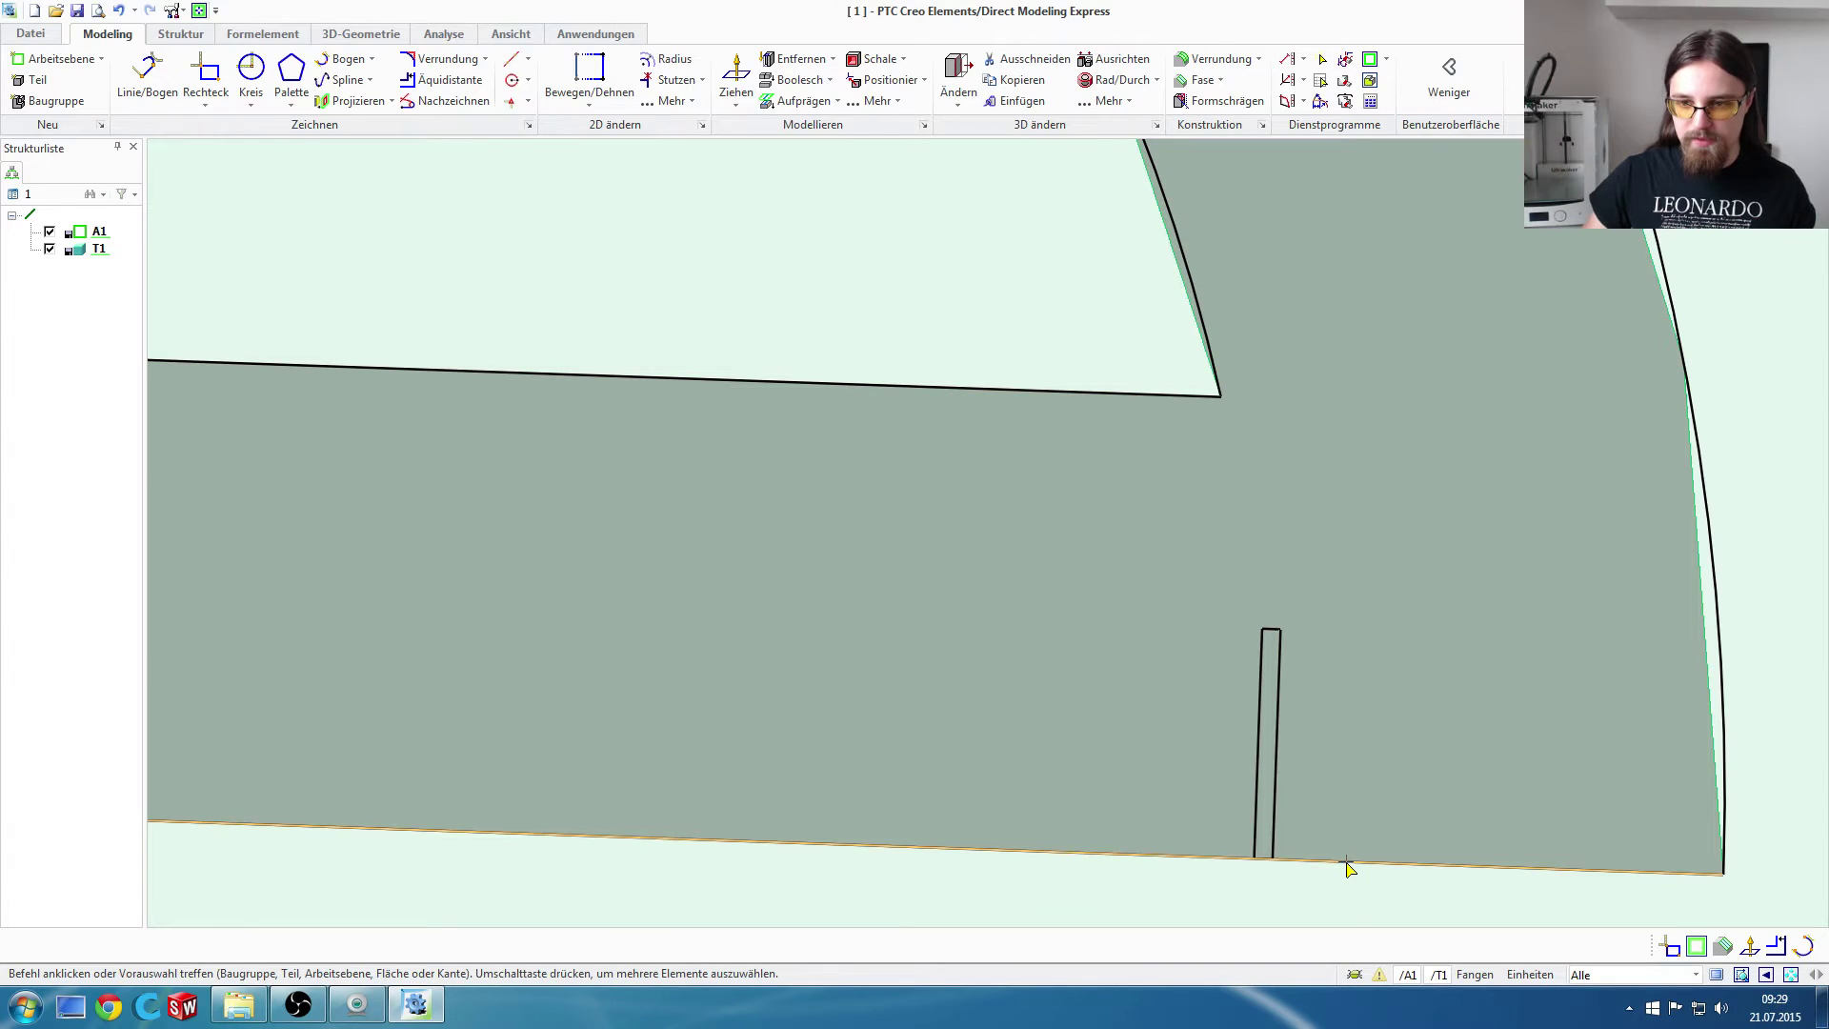
Step: Inspect the bottom, outer curved and corner edges, then zoom back out
{"action": "left_click", "coordinate": [1432, 870]}
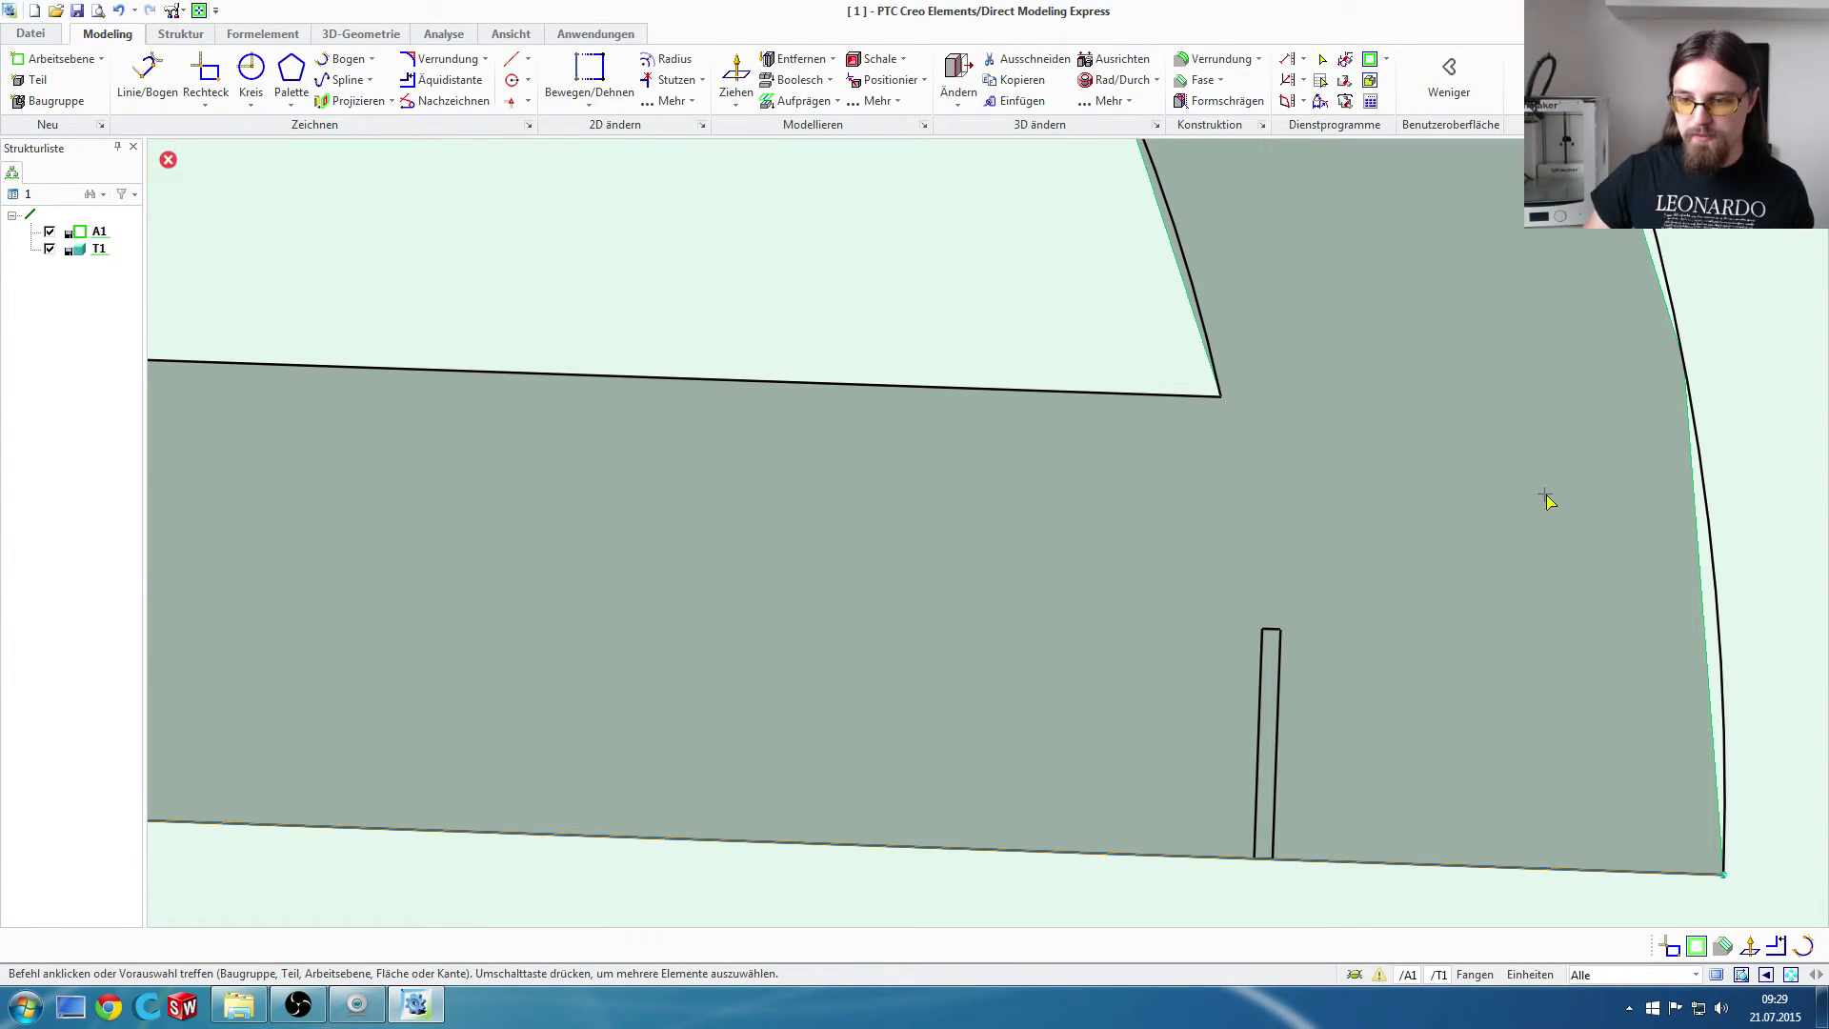
{"action": "left_click", "coordinate": [1720, 606]}
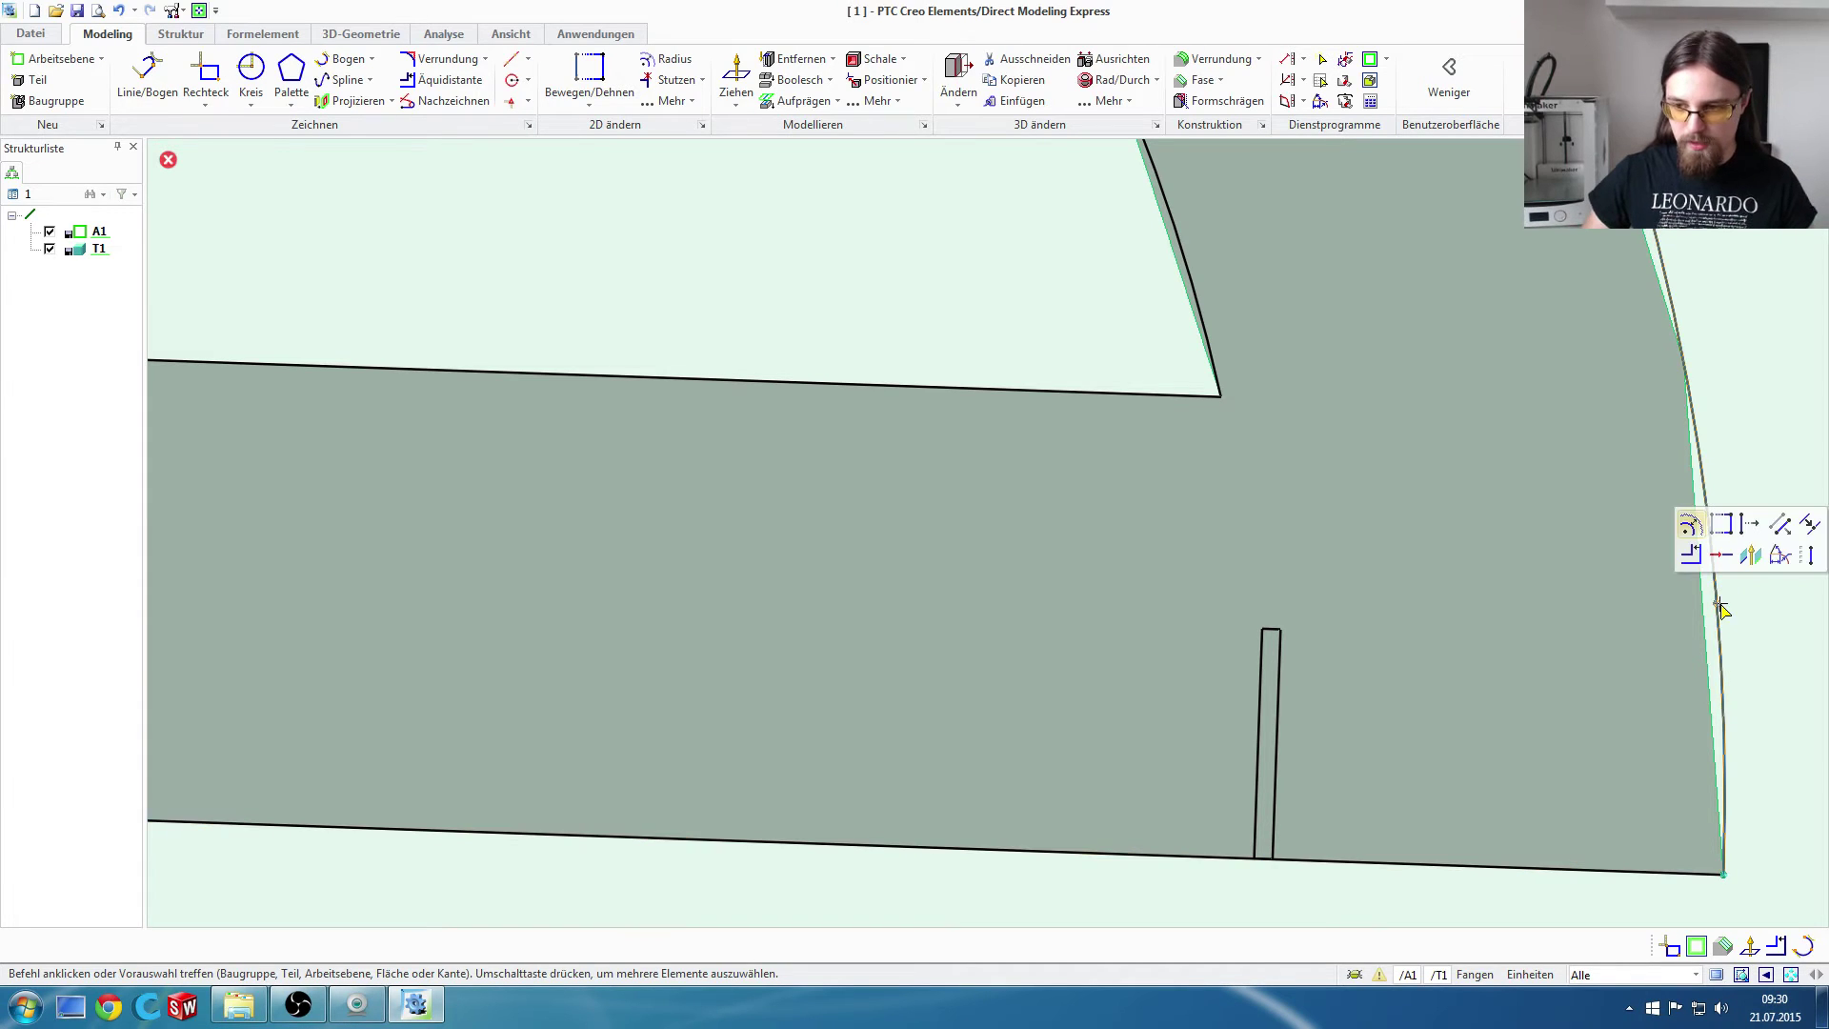
{"action": "key", "text": "Escape"}
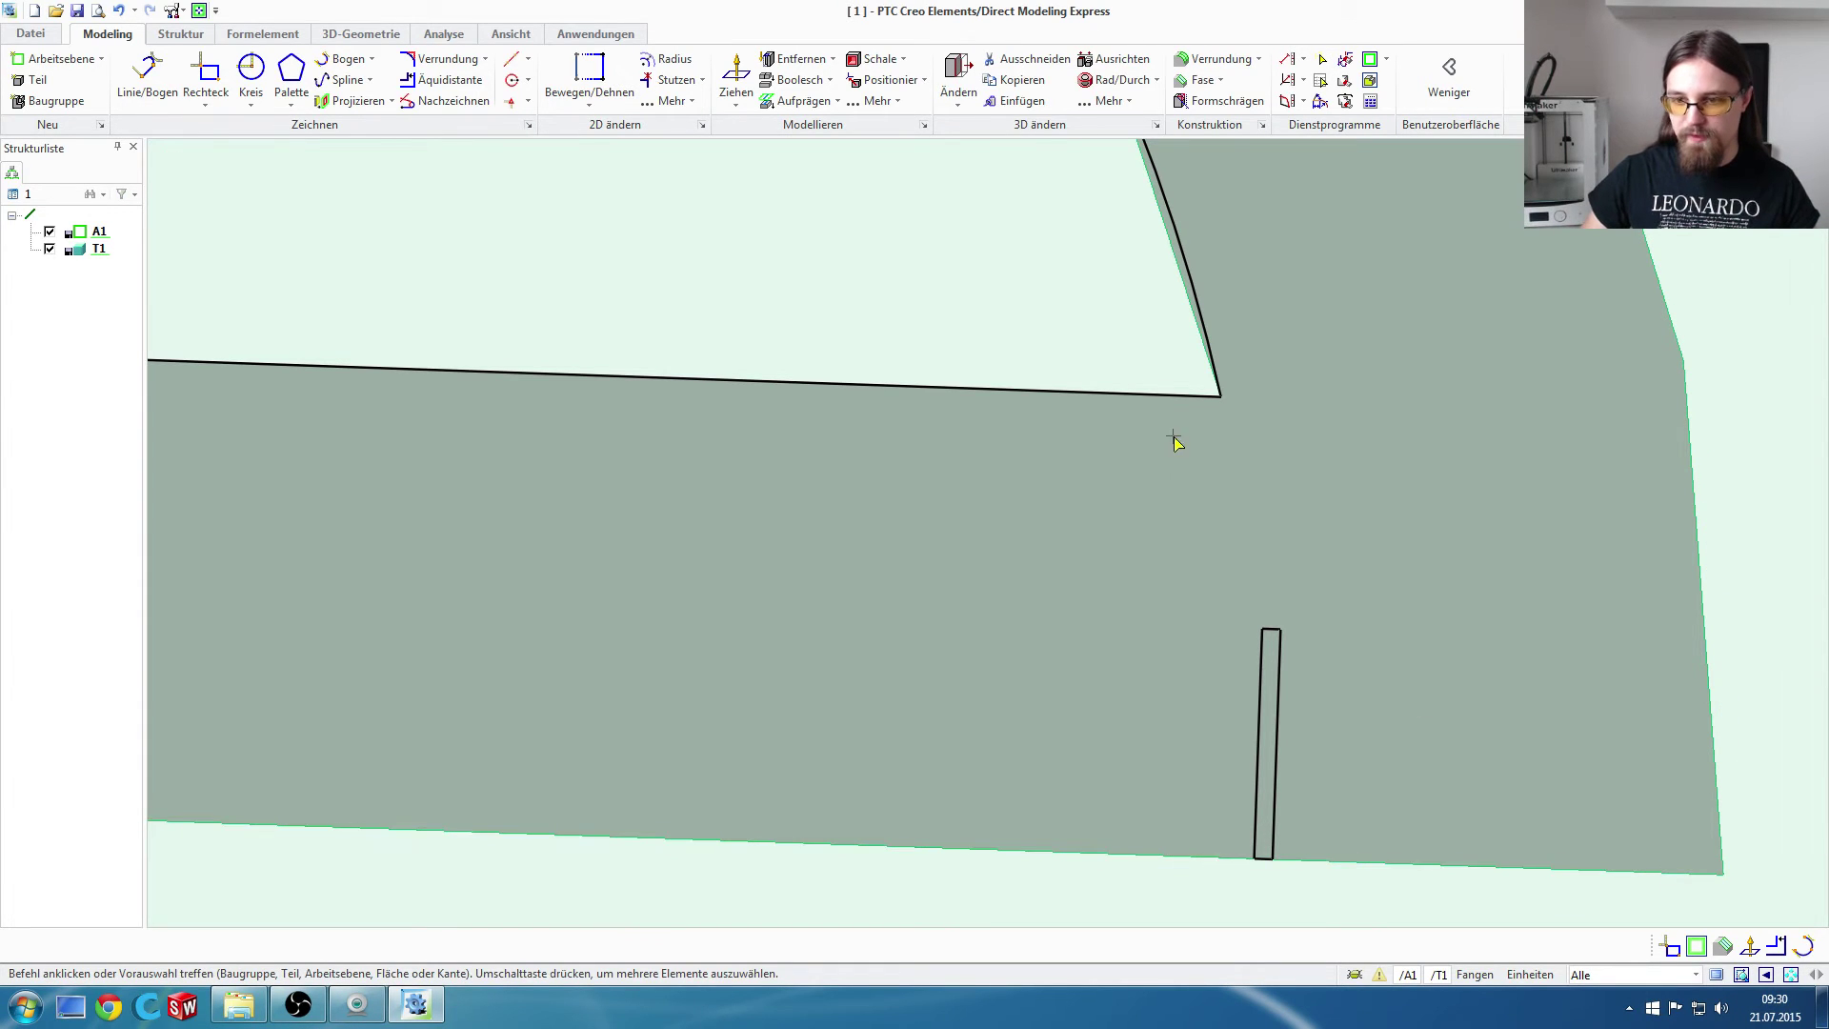
{"action": "left_click", "coordinate": [1210, 383]}
{"action": "key", "text": "Escape"}
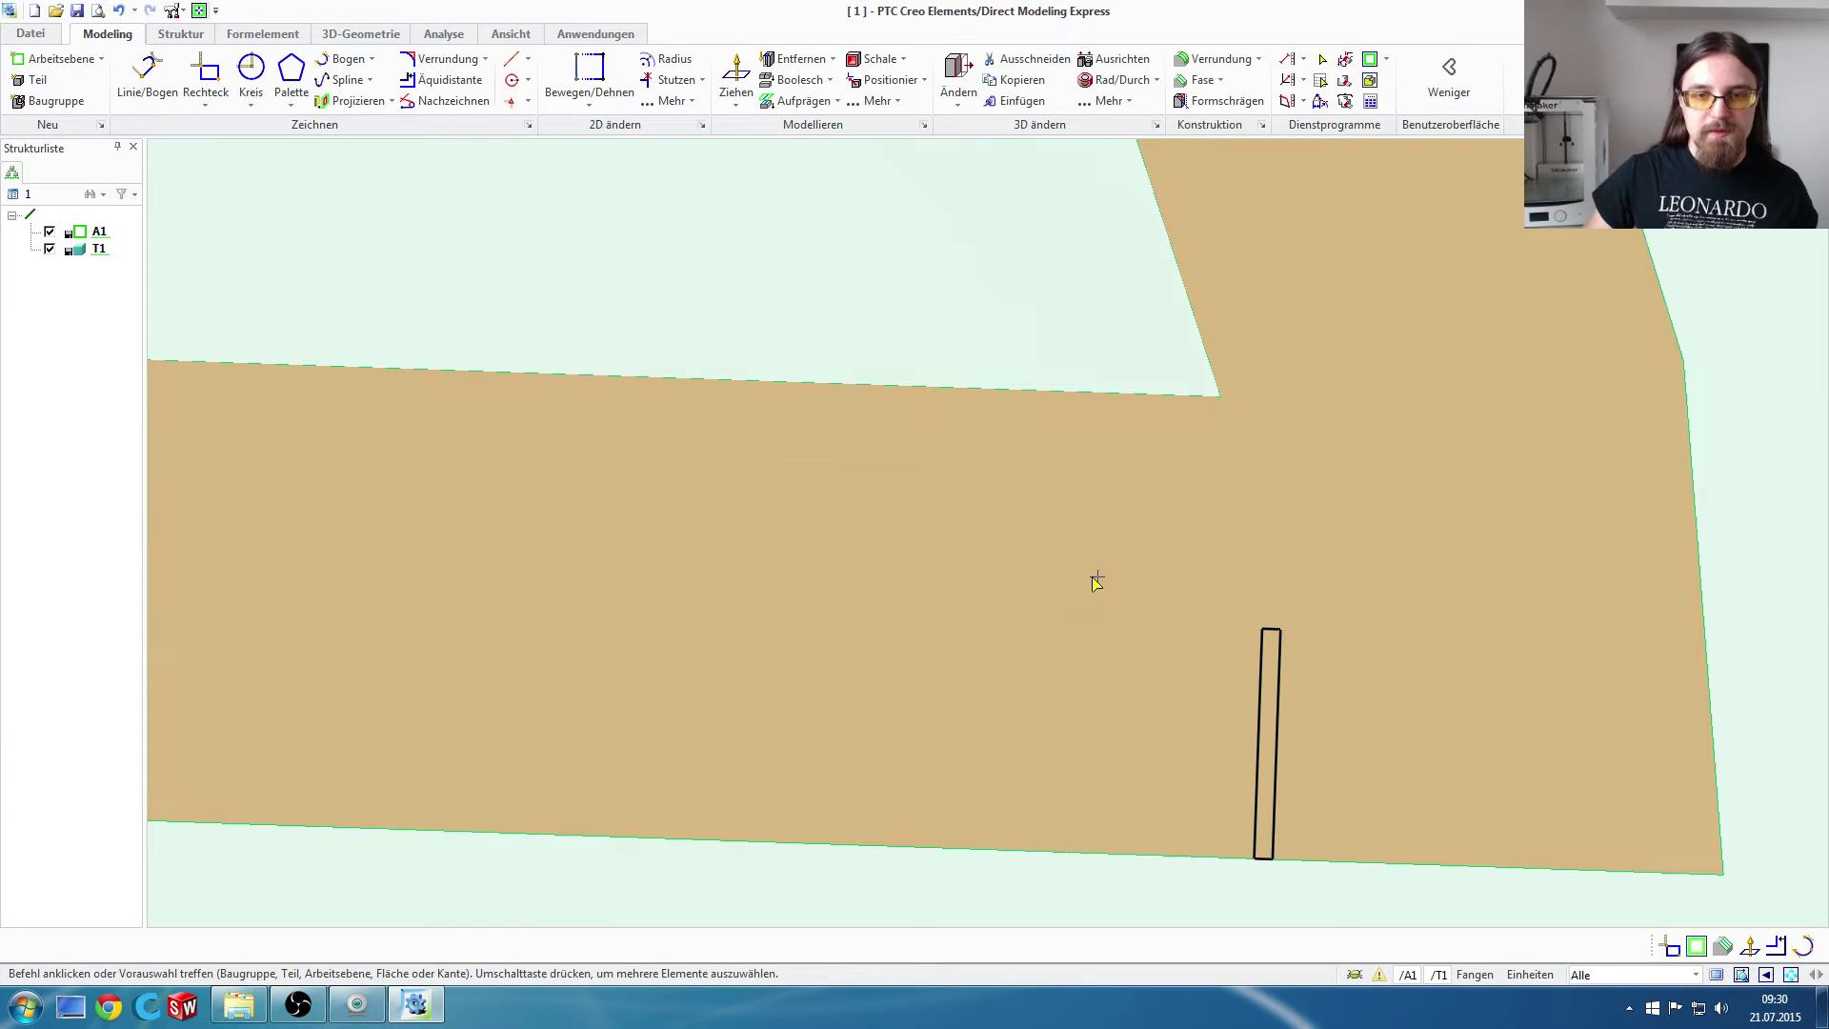
{"action": "scroll", "coordinate": [1096, 581], "scroll_direction": "down", "scroll_amount": 3}
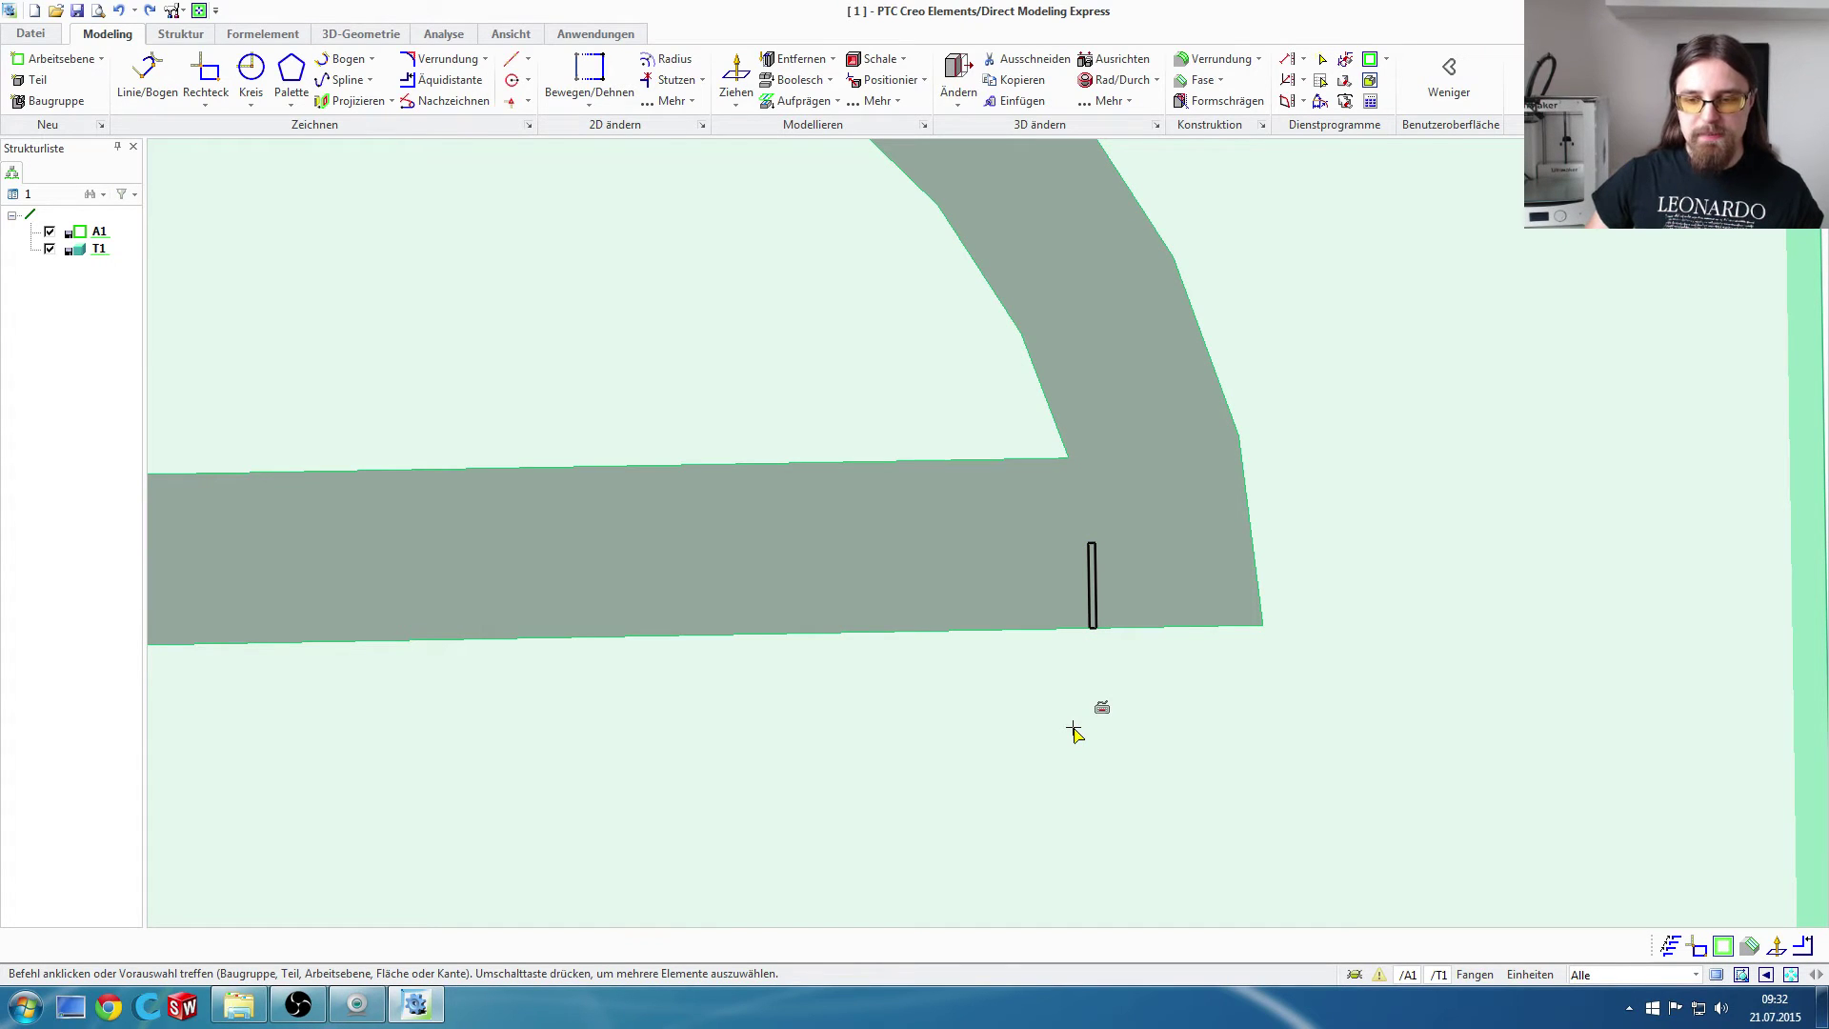
{"action": "scroll", "coordinate": [1073, 732], "scroll_direction": "down", "scroll_amount": 1}
{"action": "scroll", "coordinate": [1073, 731], "scroll_direction": "down", "scroll_amount": 2}
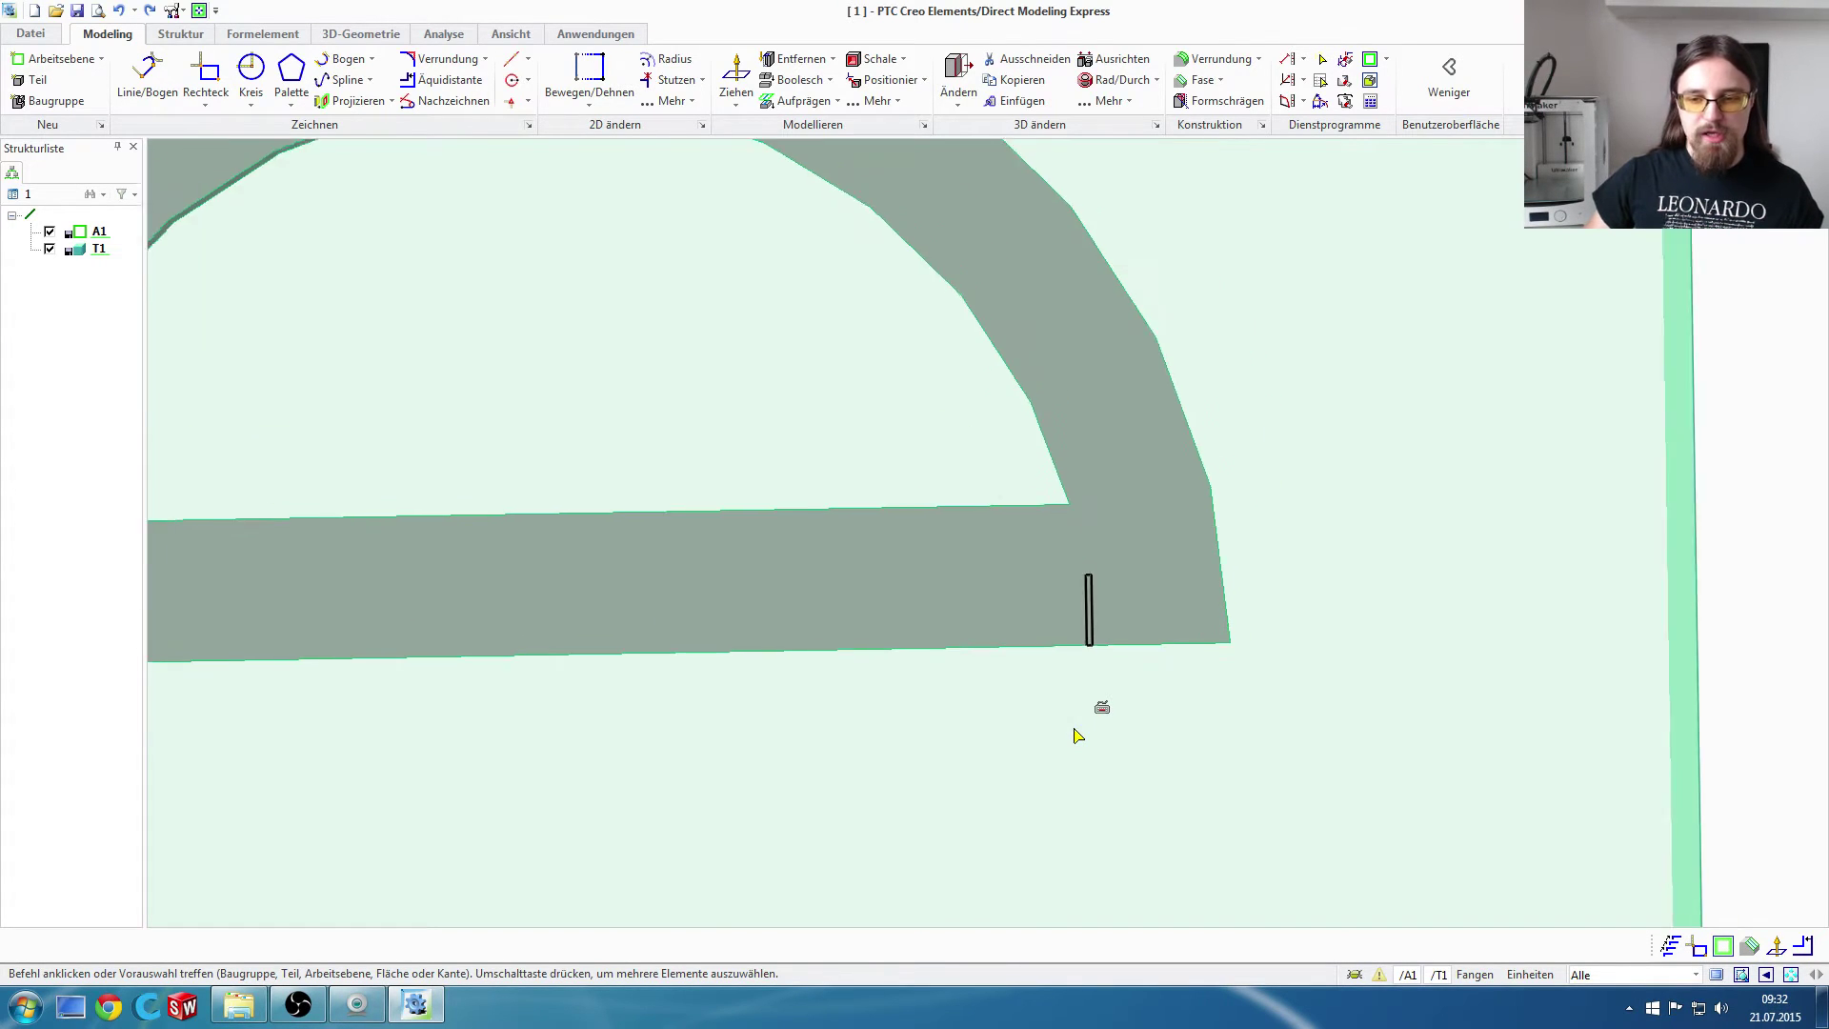
{"action": "scroll", "coordinate": [1073, 732], "scroll_direction": "down", "scroll_amount": 1}
{"action": "scroll", "coordinate": [286, 658], "scroll_direction": "down", "scroll_amount": 1}
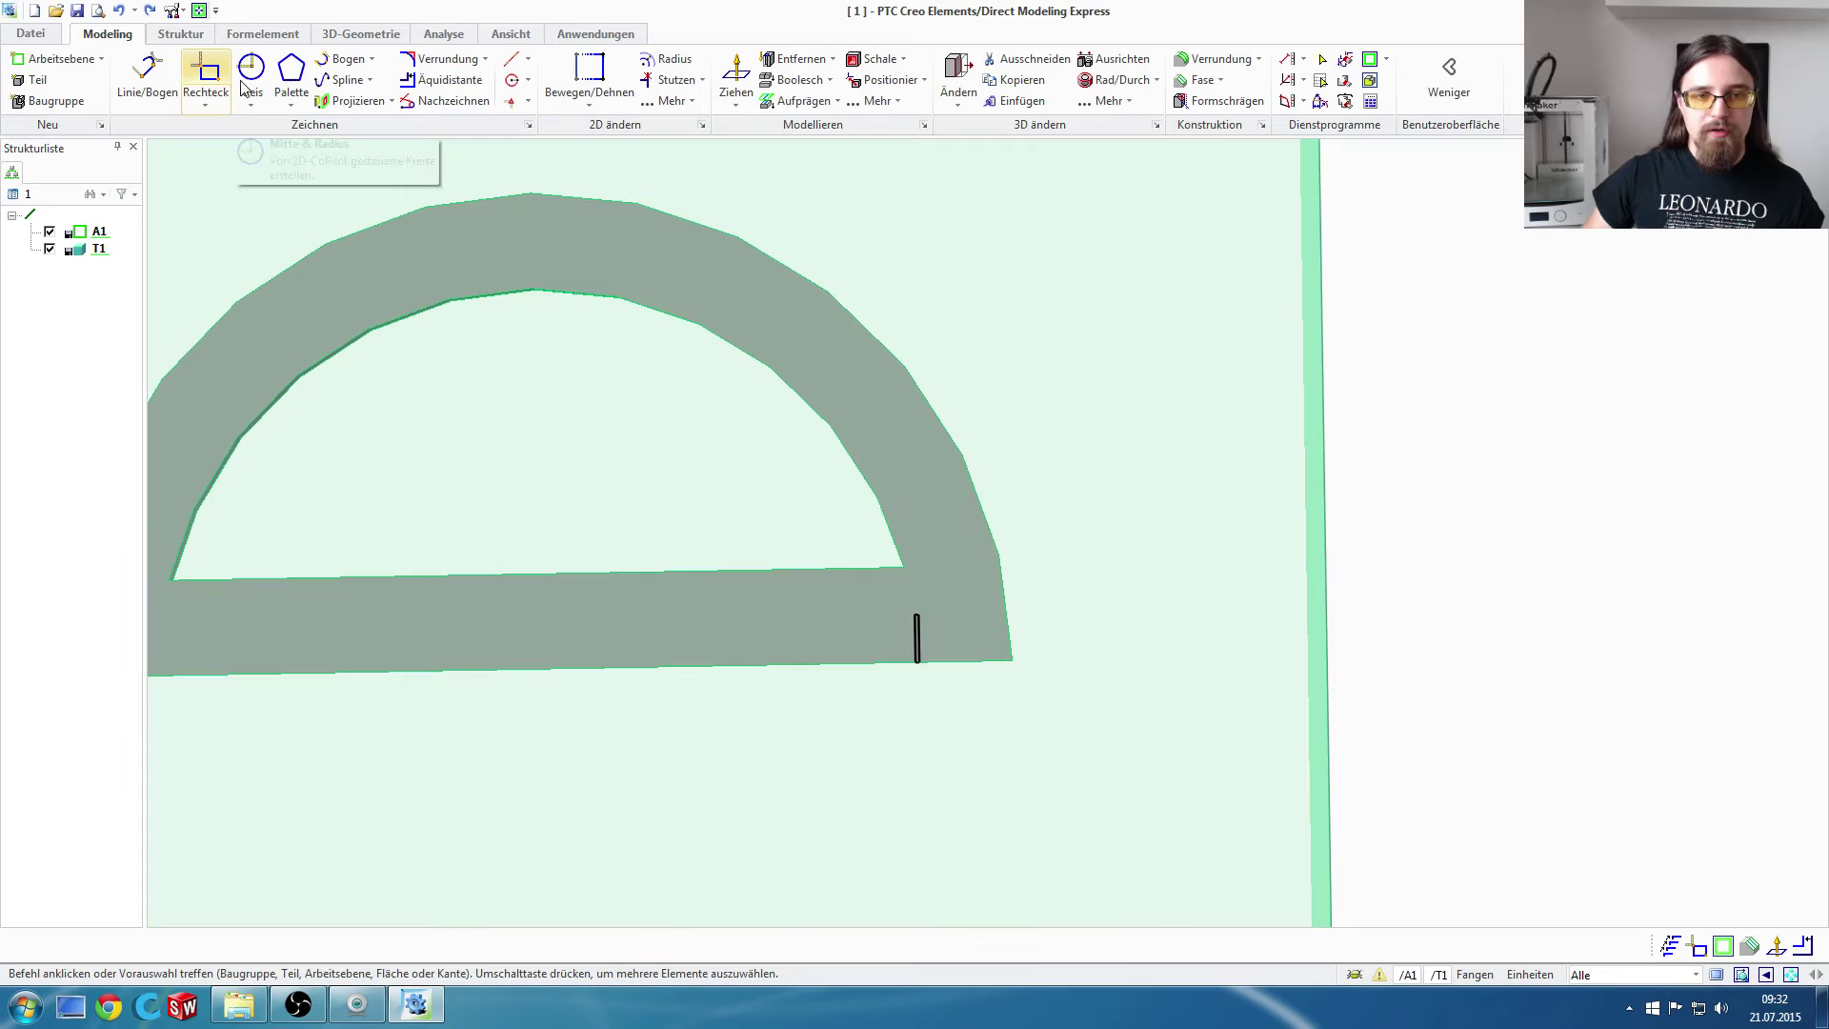
{"action": "left_click", "coordinate": [219, 72]}
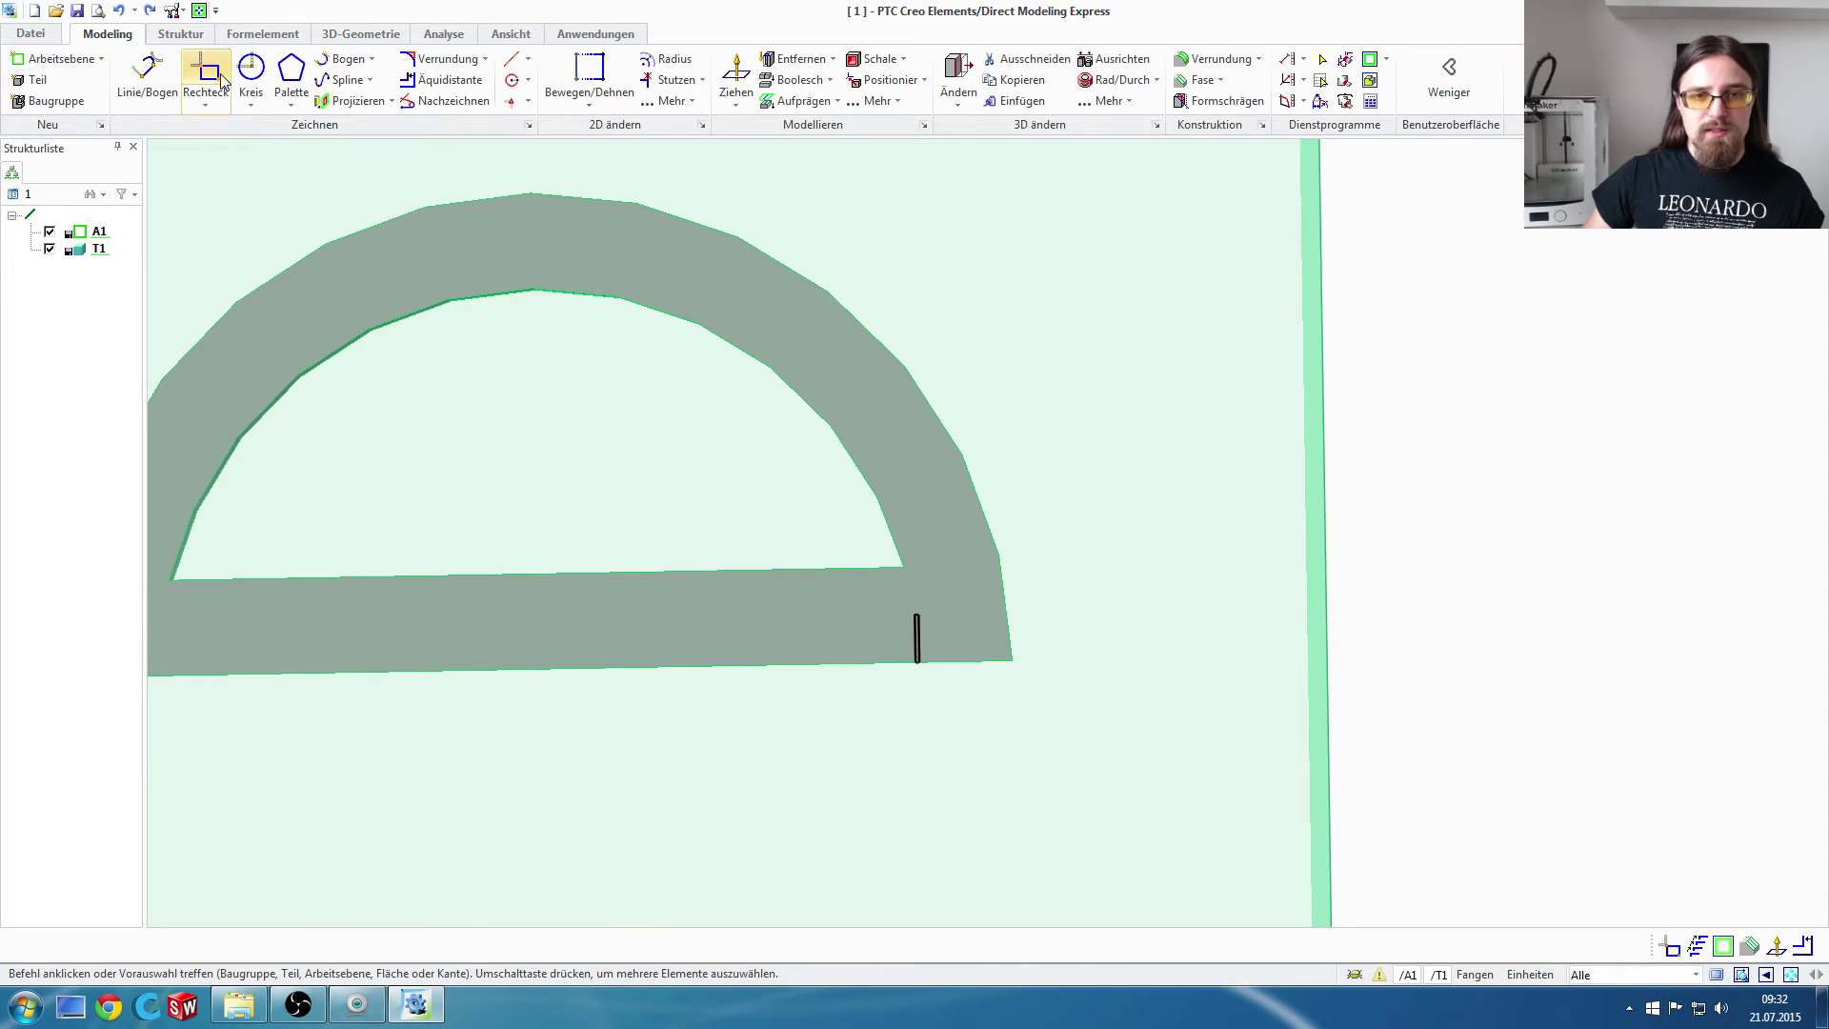
{"action": "scroll", "coordinate": [722, 686], "scroll_direction": "up", "scroll_amount": 1}
{"action": "scroll", "coordinate": [869, 604], "scroll_direction": "up", "scroll_amount": 3}
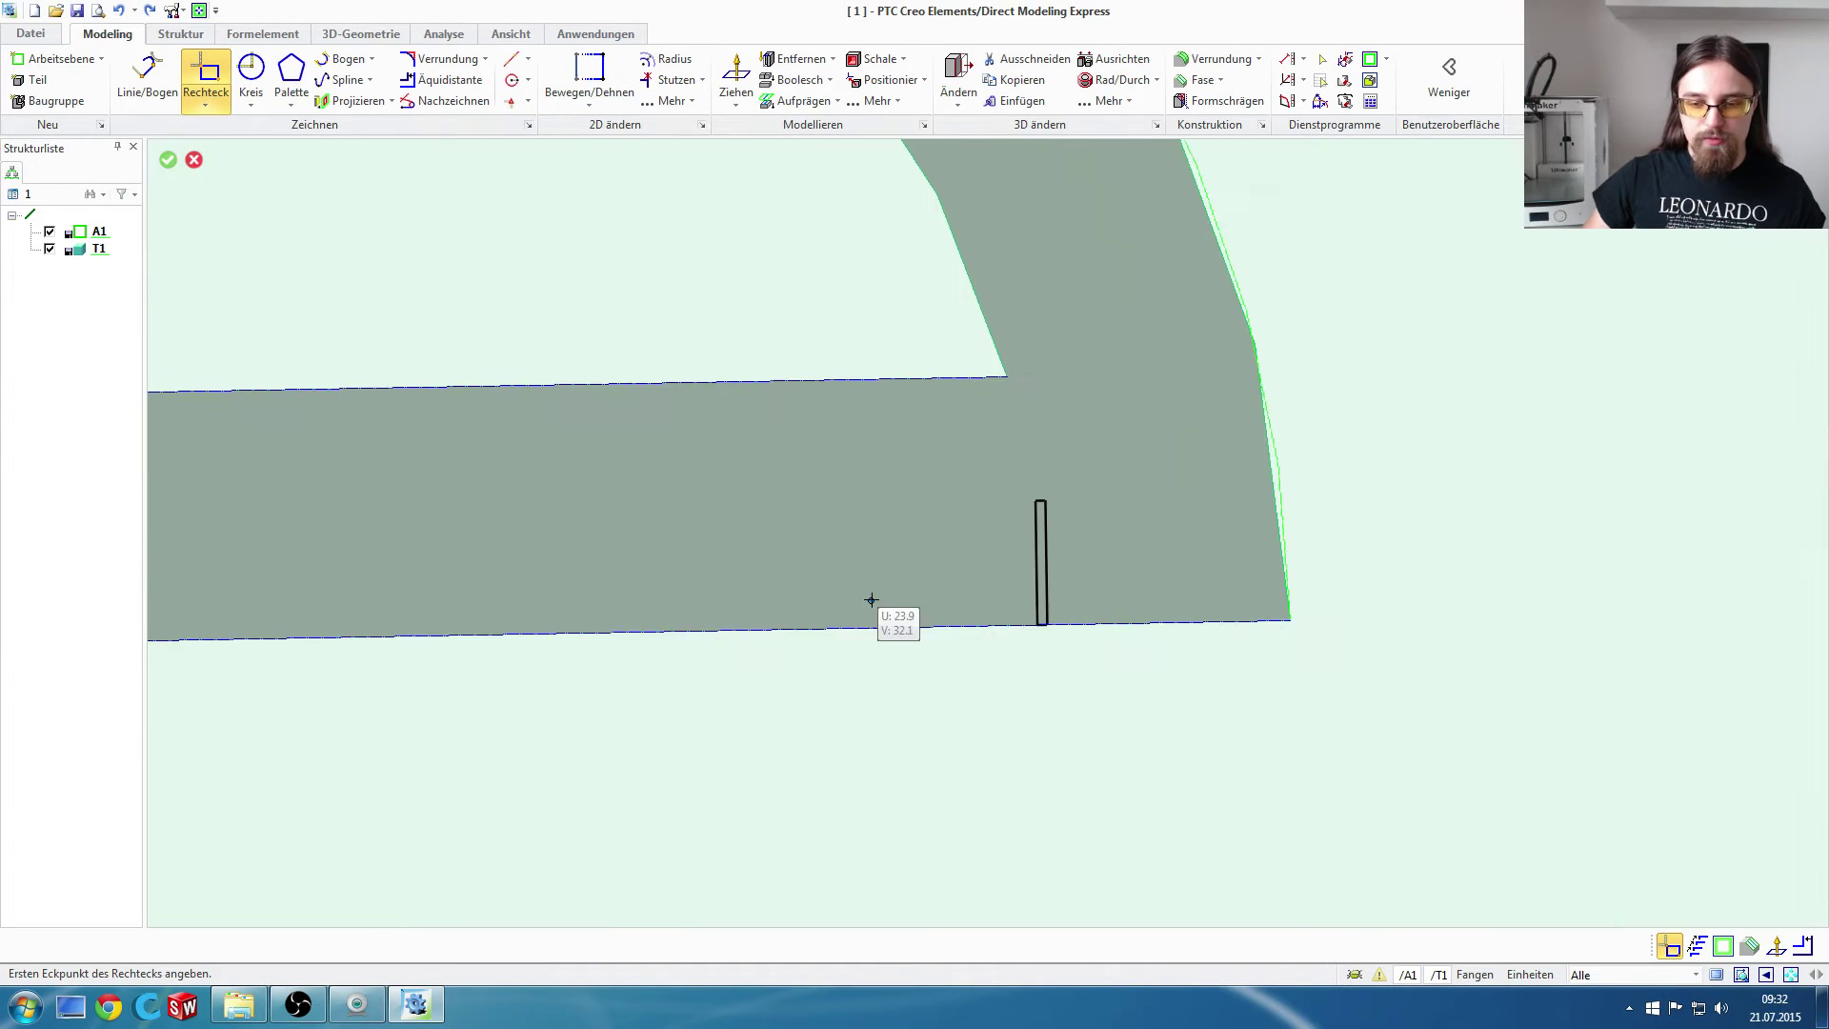
{"action": "scroll", "coordinate": [1015, 628], "scroll_direction": "up", "scroll_amount": 2}
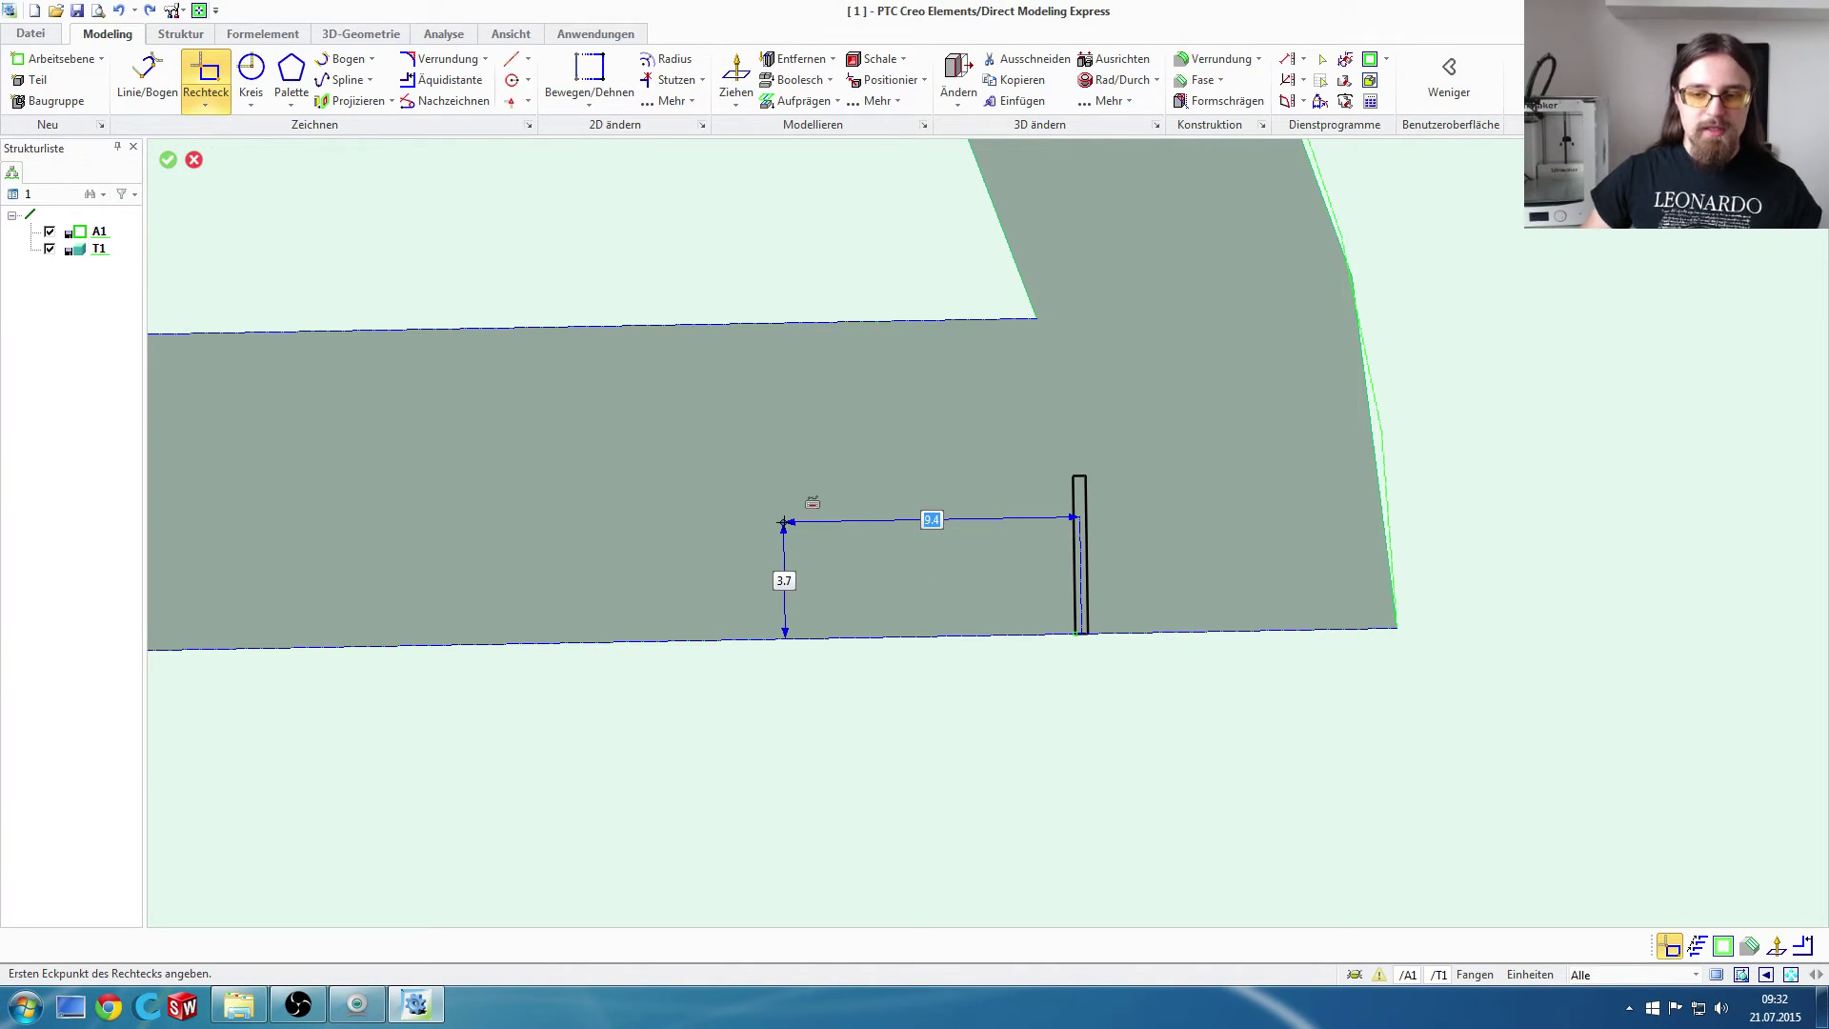
{"action": "key", "text": "Escape"}
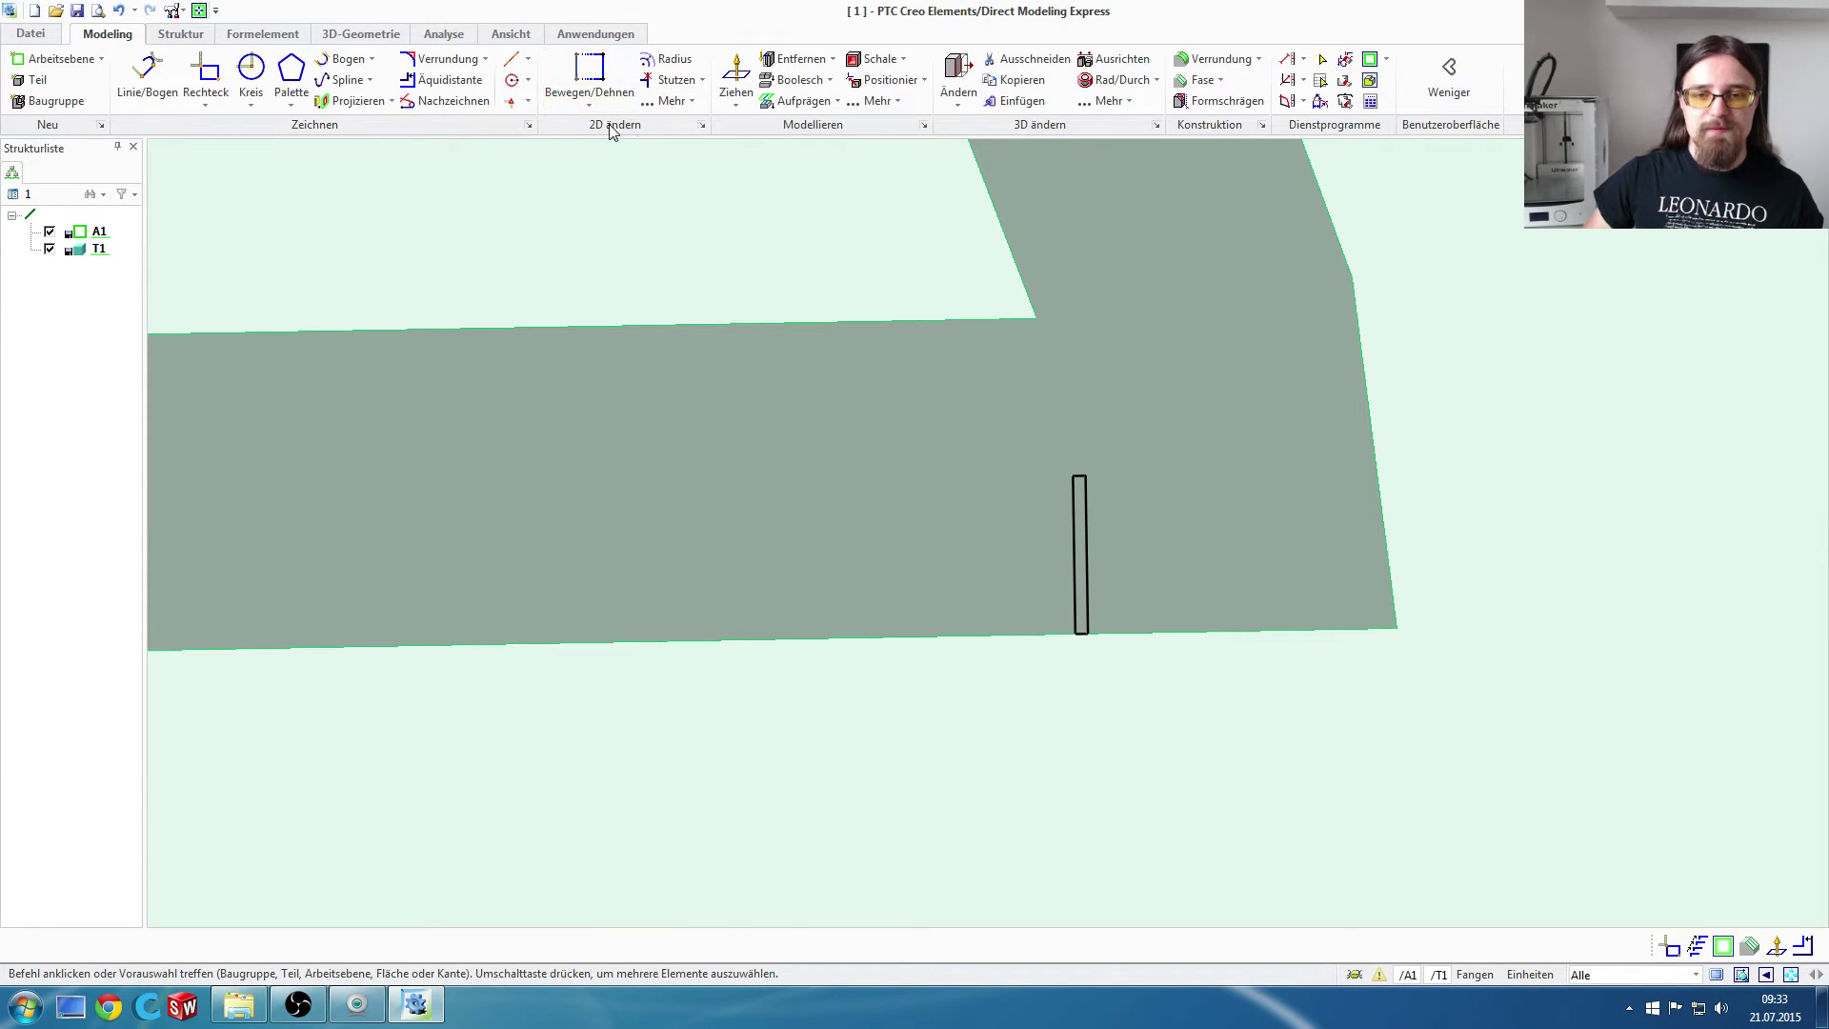
Step: Open the Muster pattern dialog from the 2D ändern Mehr menu
{"action": "left_click", "coordinate": [680, 105]}
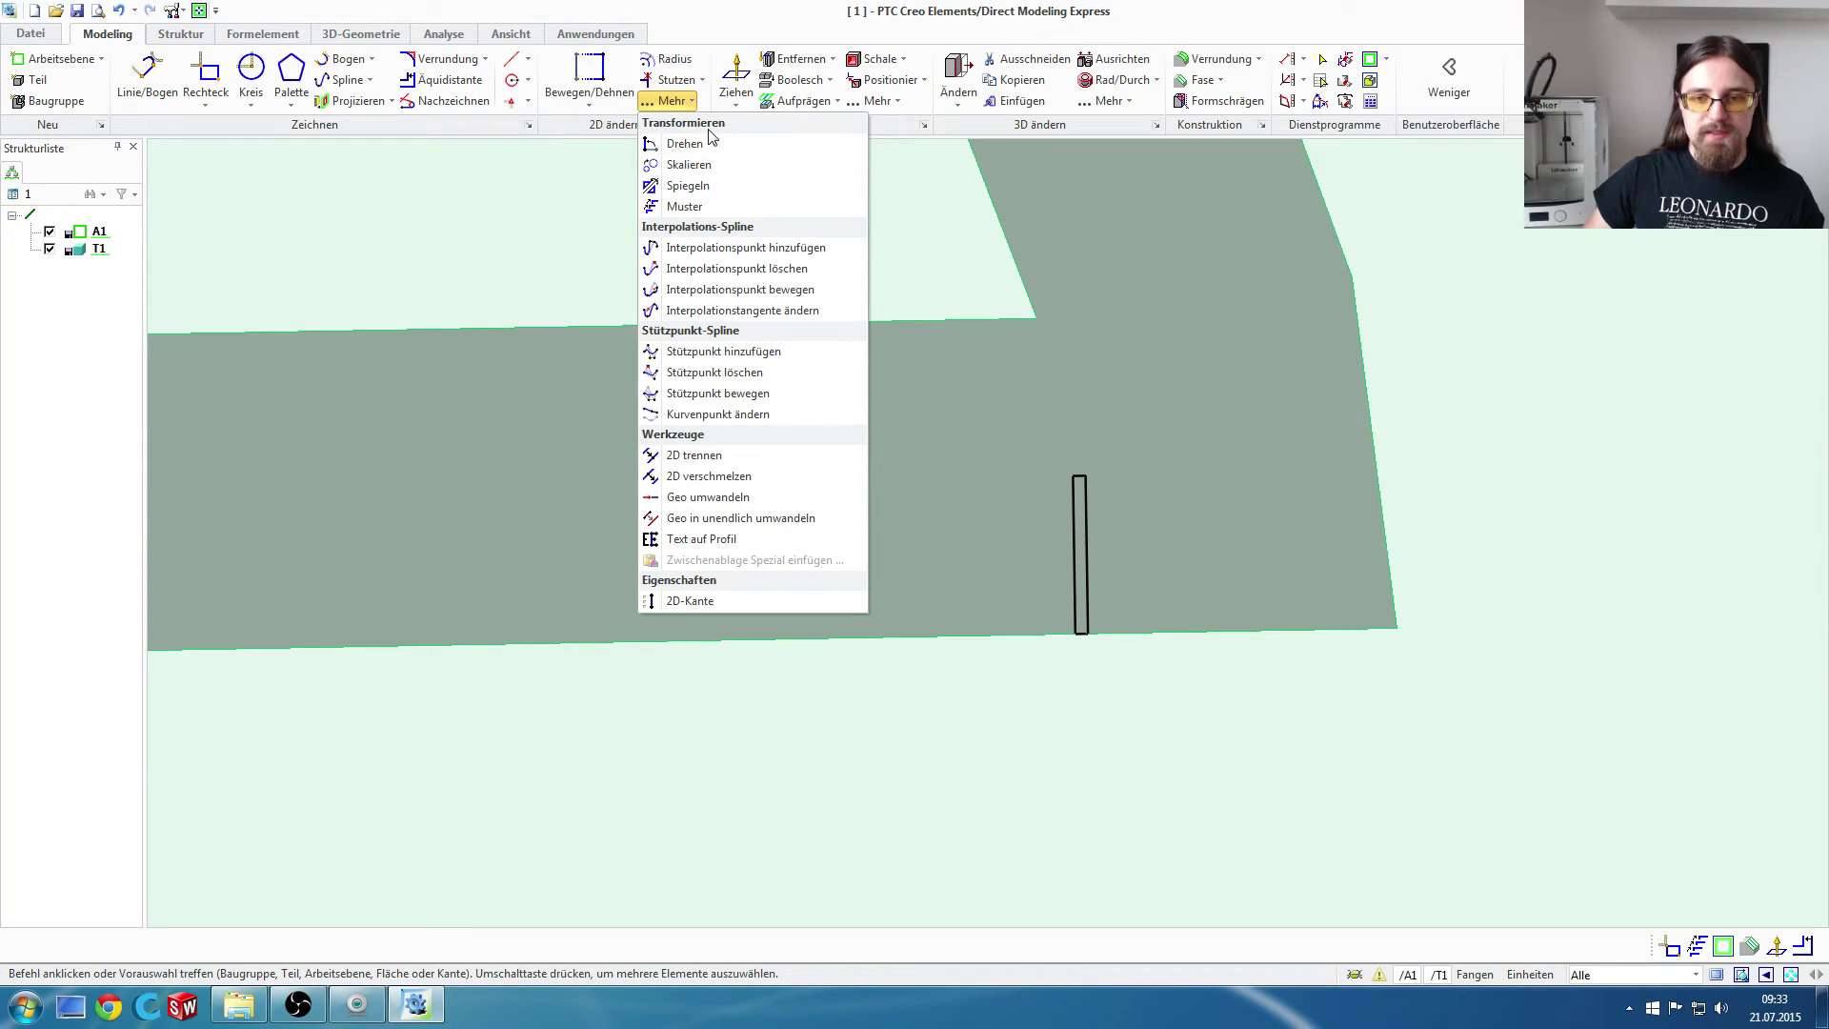
{"action": "left_click", "coordinate": [675, 206]}
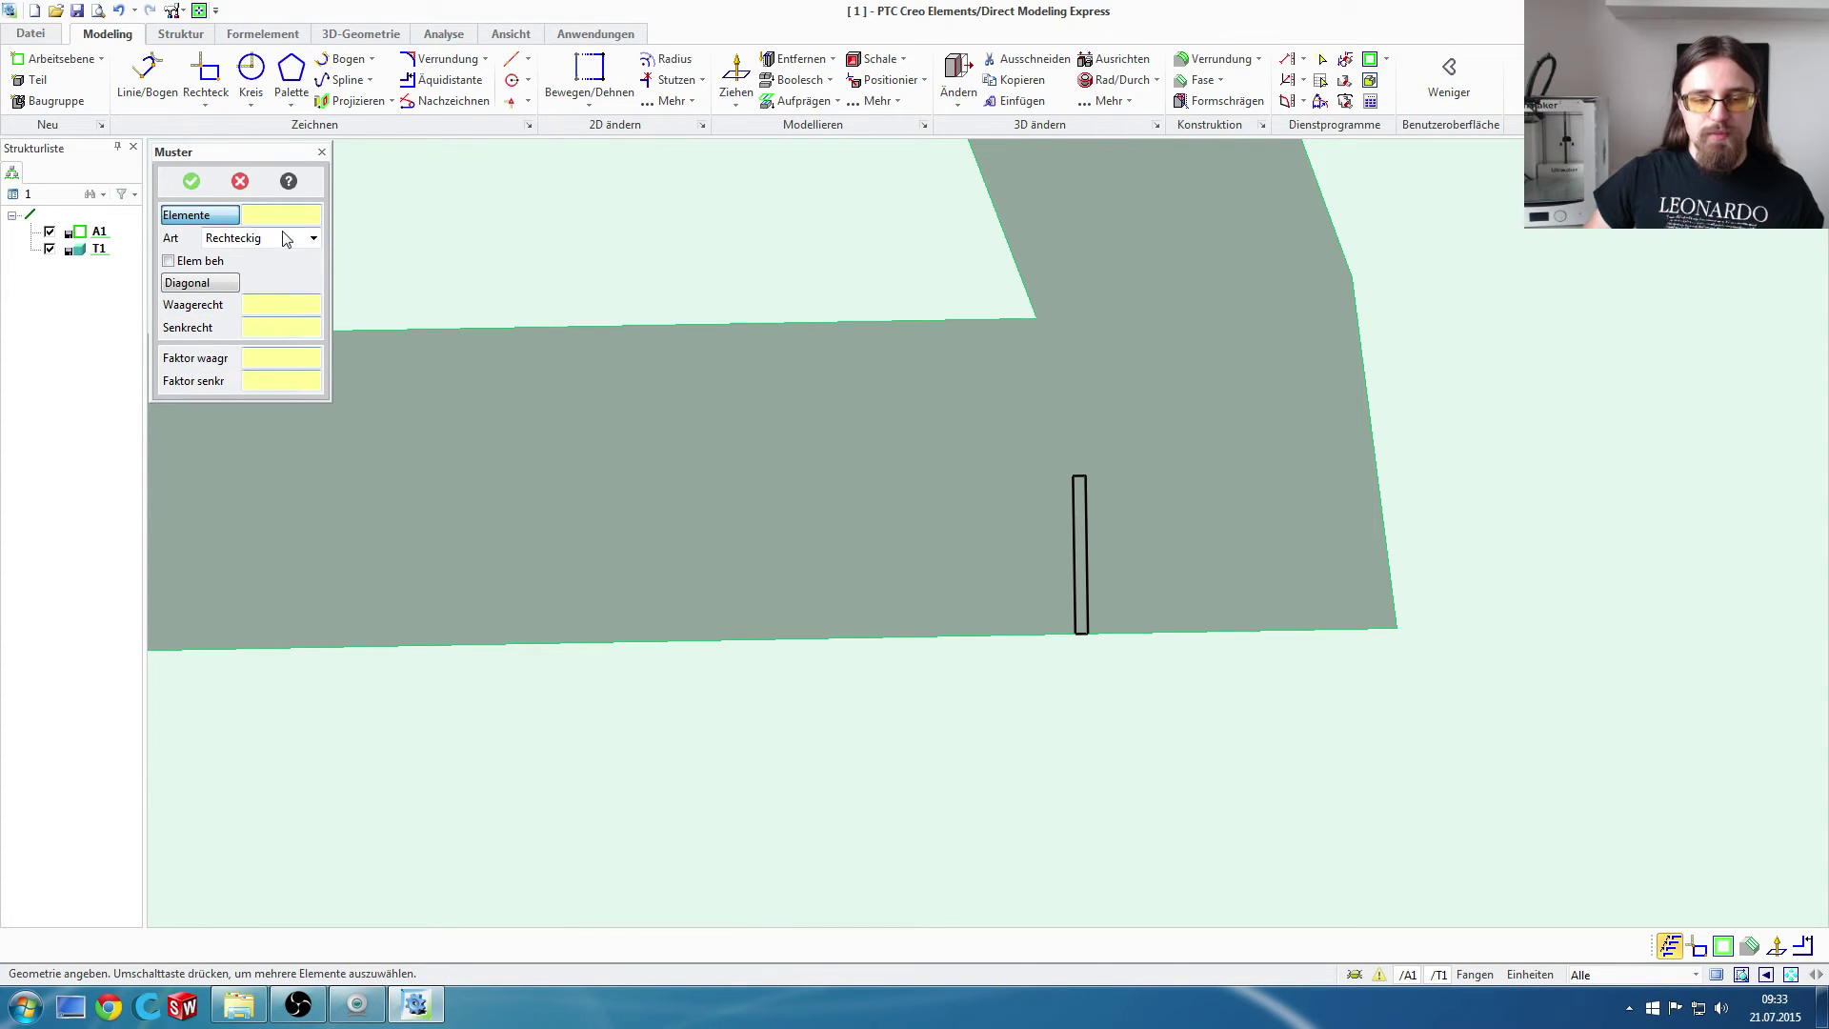
Step: Box-select the tick rectangle as the pattern element, keeping the Rechteckig pattern type
{"action": "left_click", "coordinate": [225, 219]}
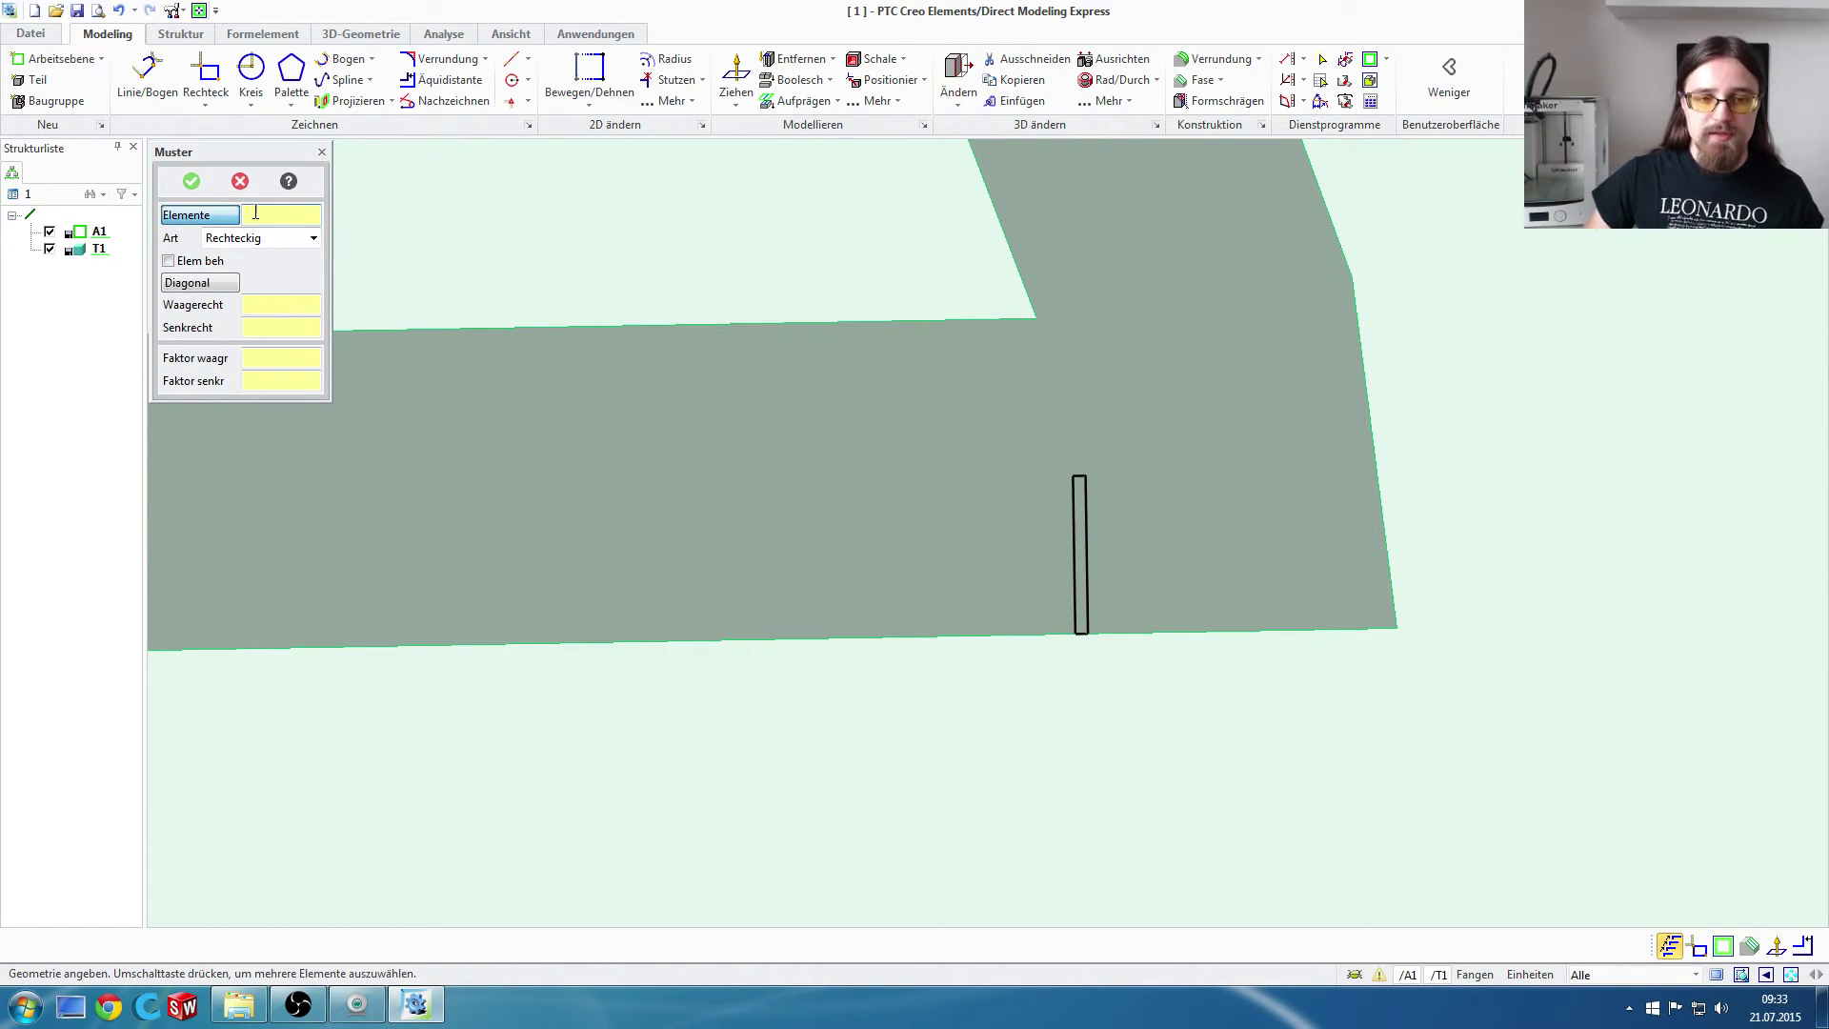
{"action": "left_click", "coordinate": [912, 372]}
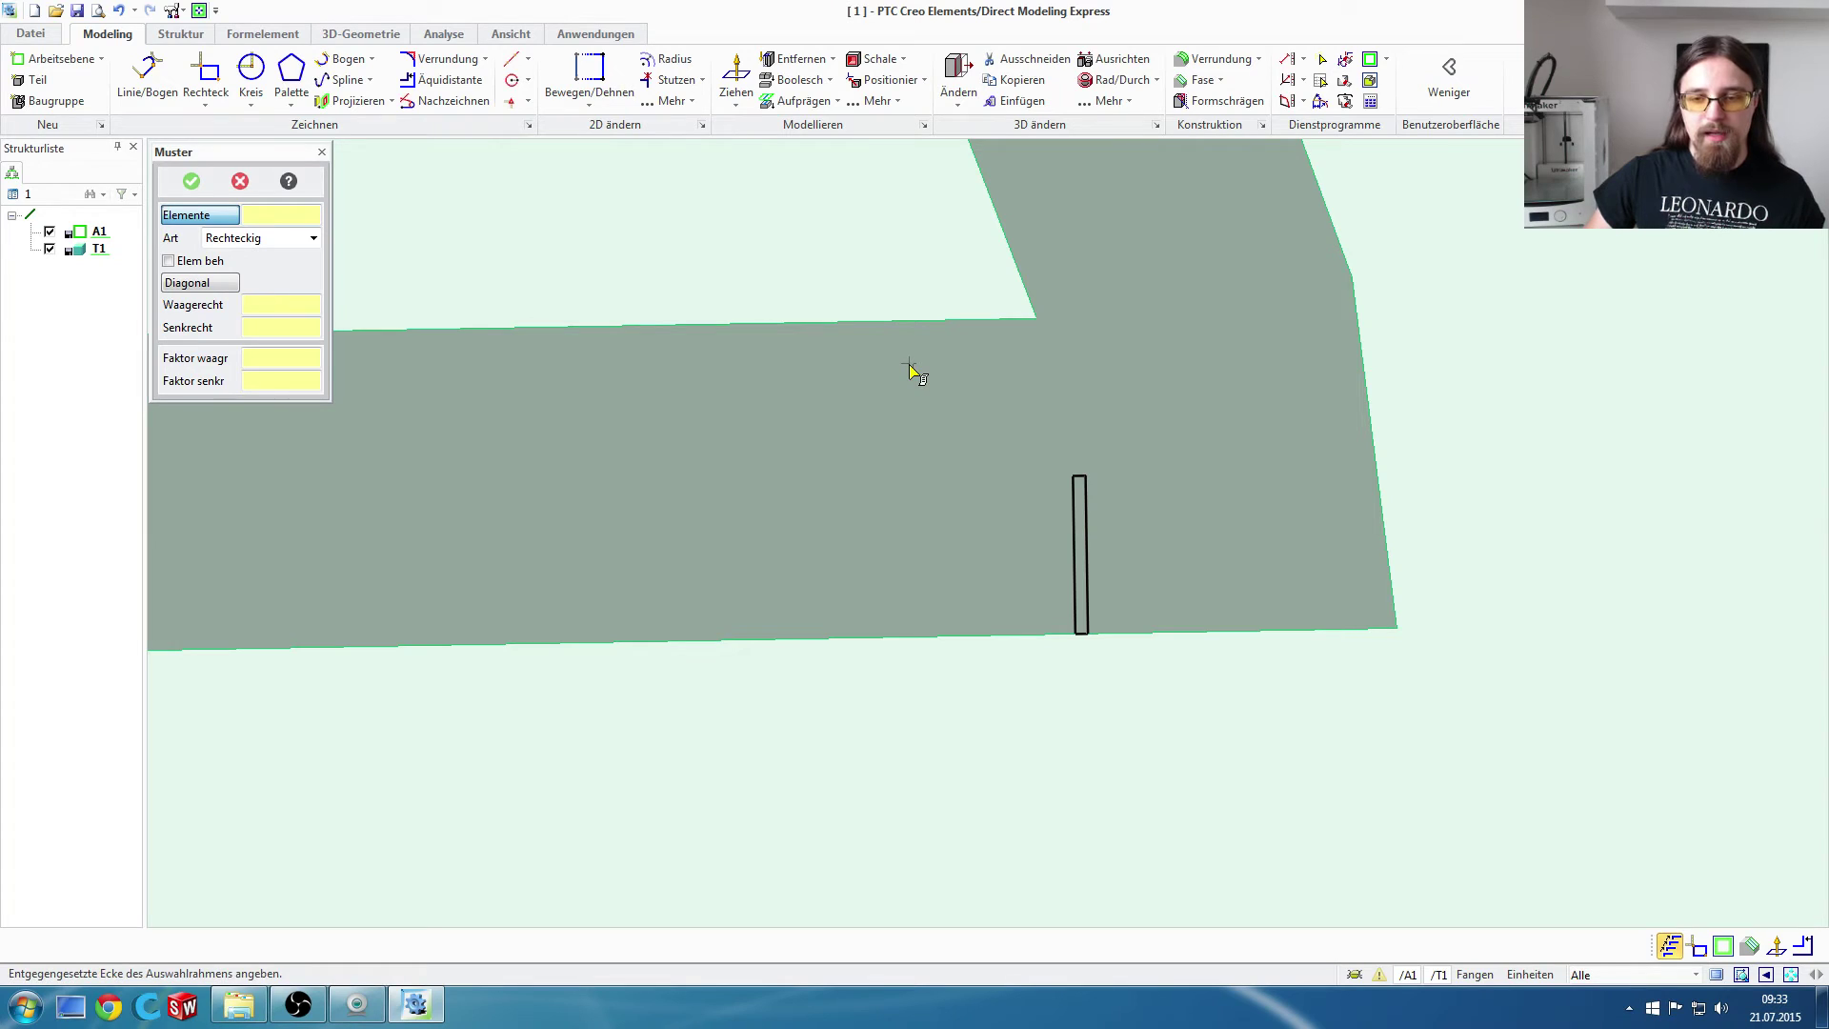
{"action": "left_click", "coordinate": [1385, 805]}
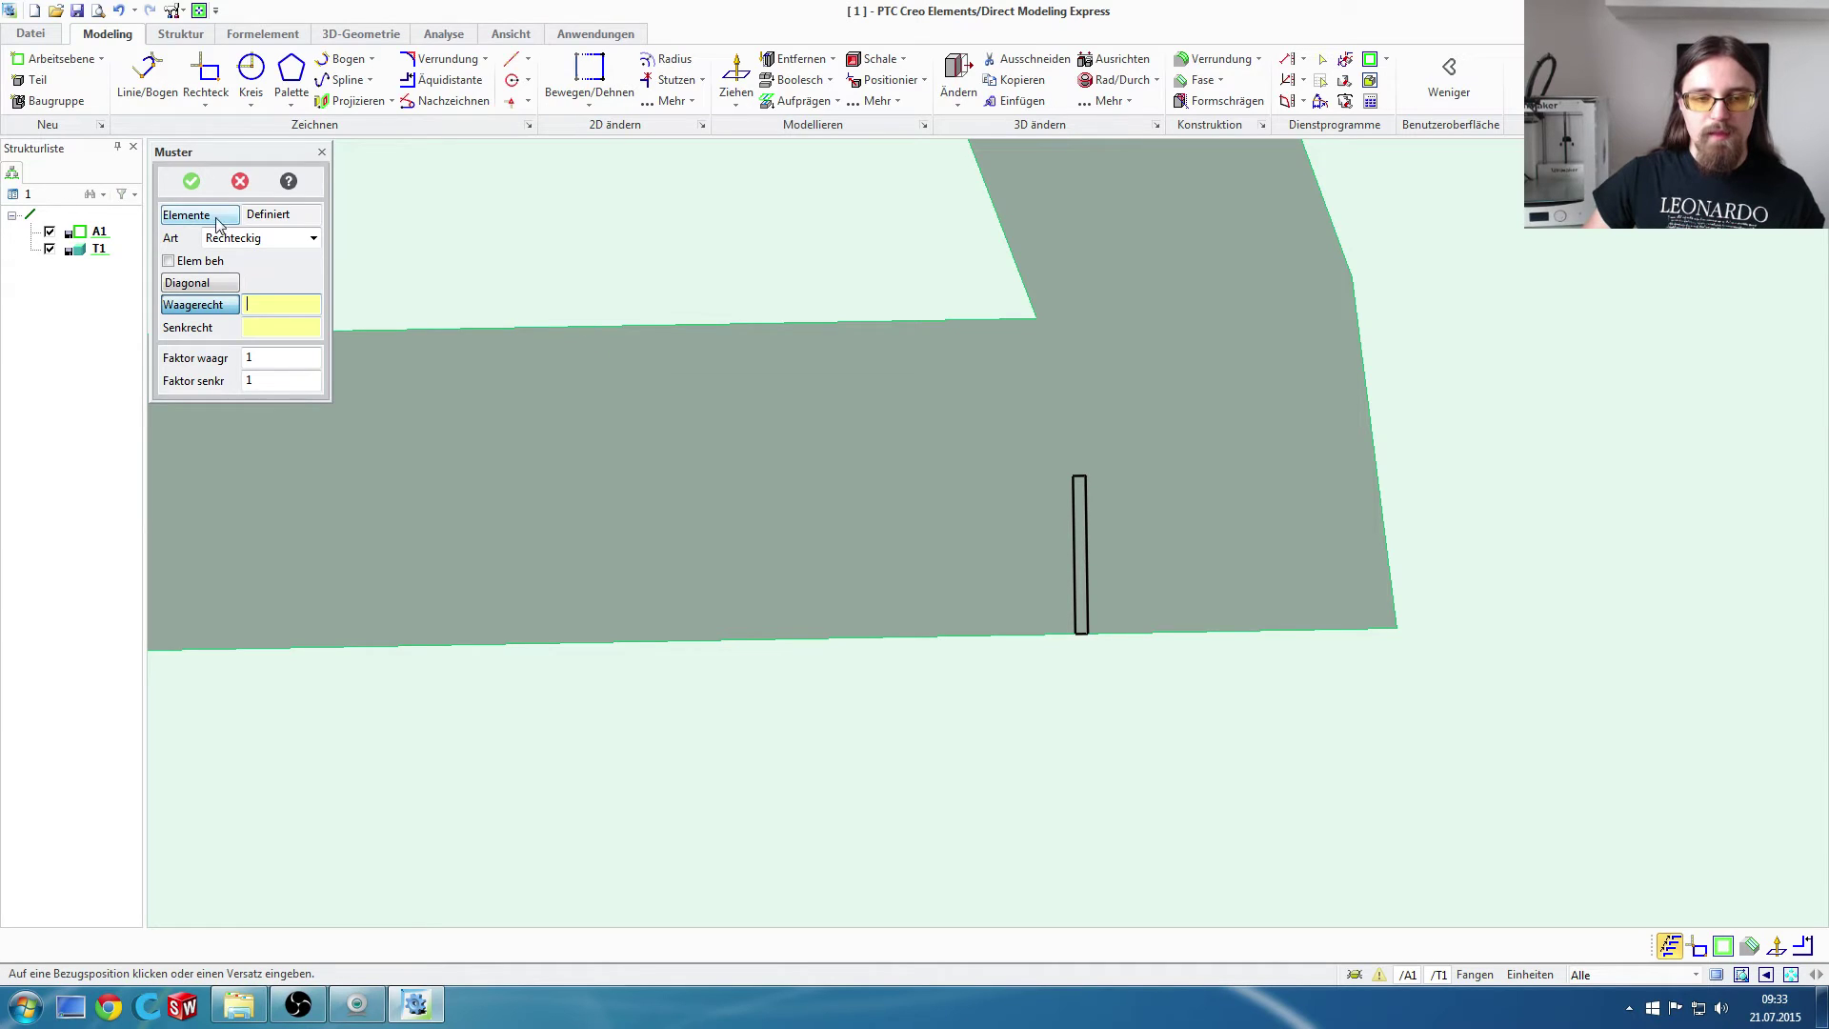
{"action": "left_click", "coordinate": [314, 238]}
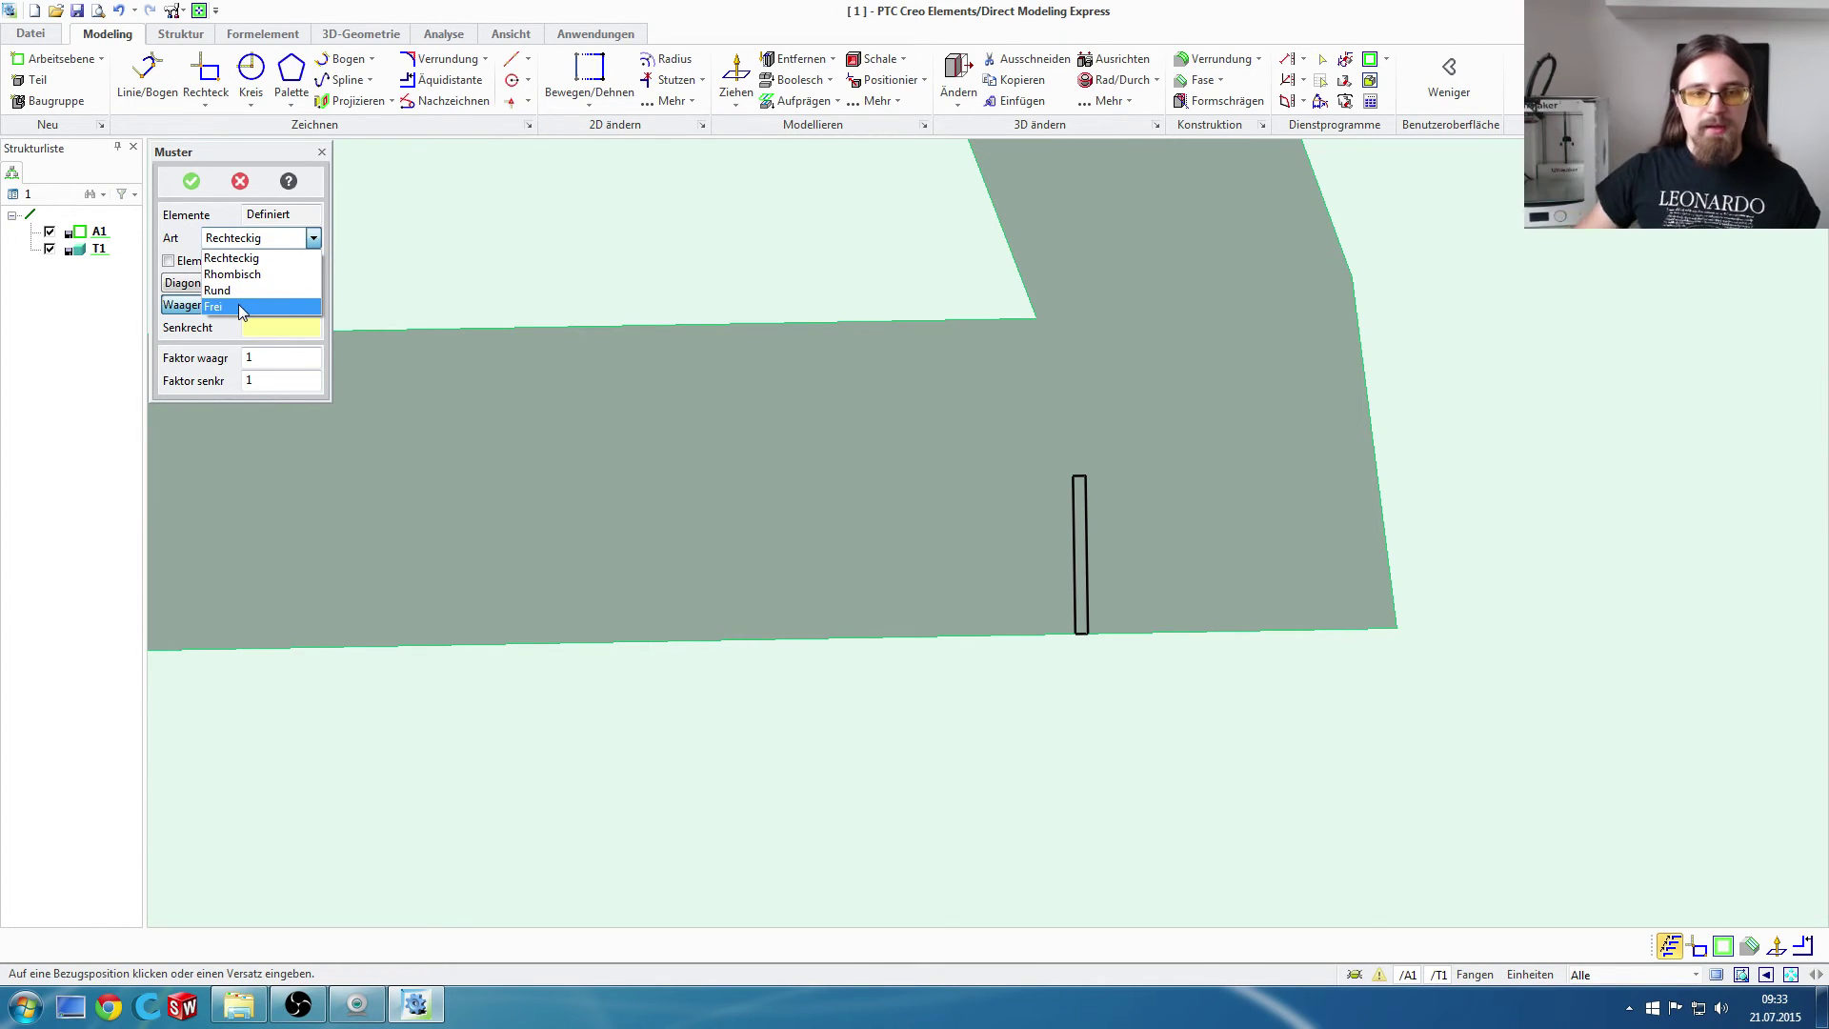
{"action": "left_click", "coordinate": [250, 259]}
{"action": "type", "text": "10"}
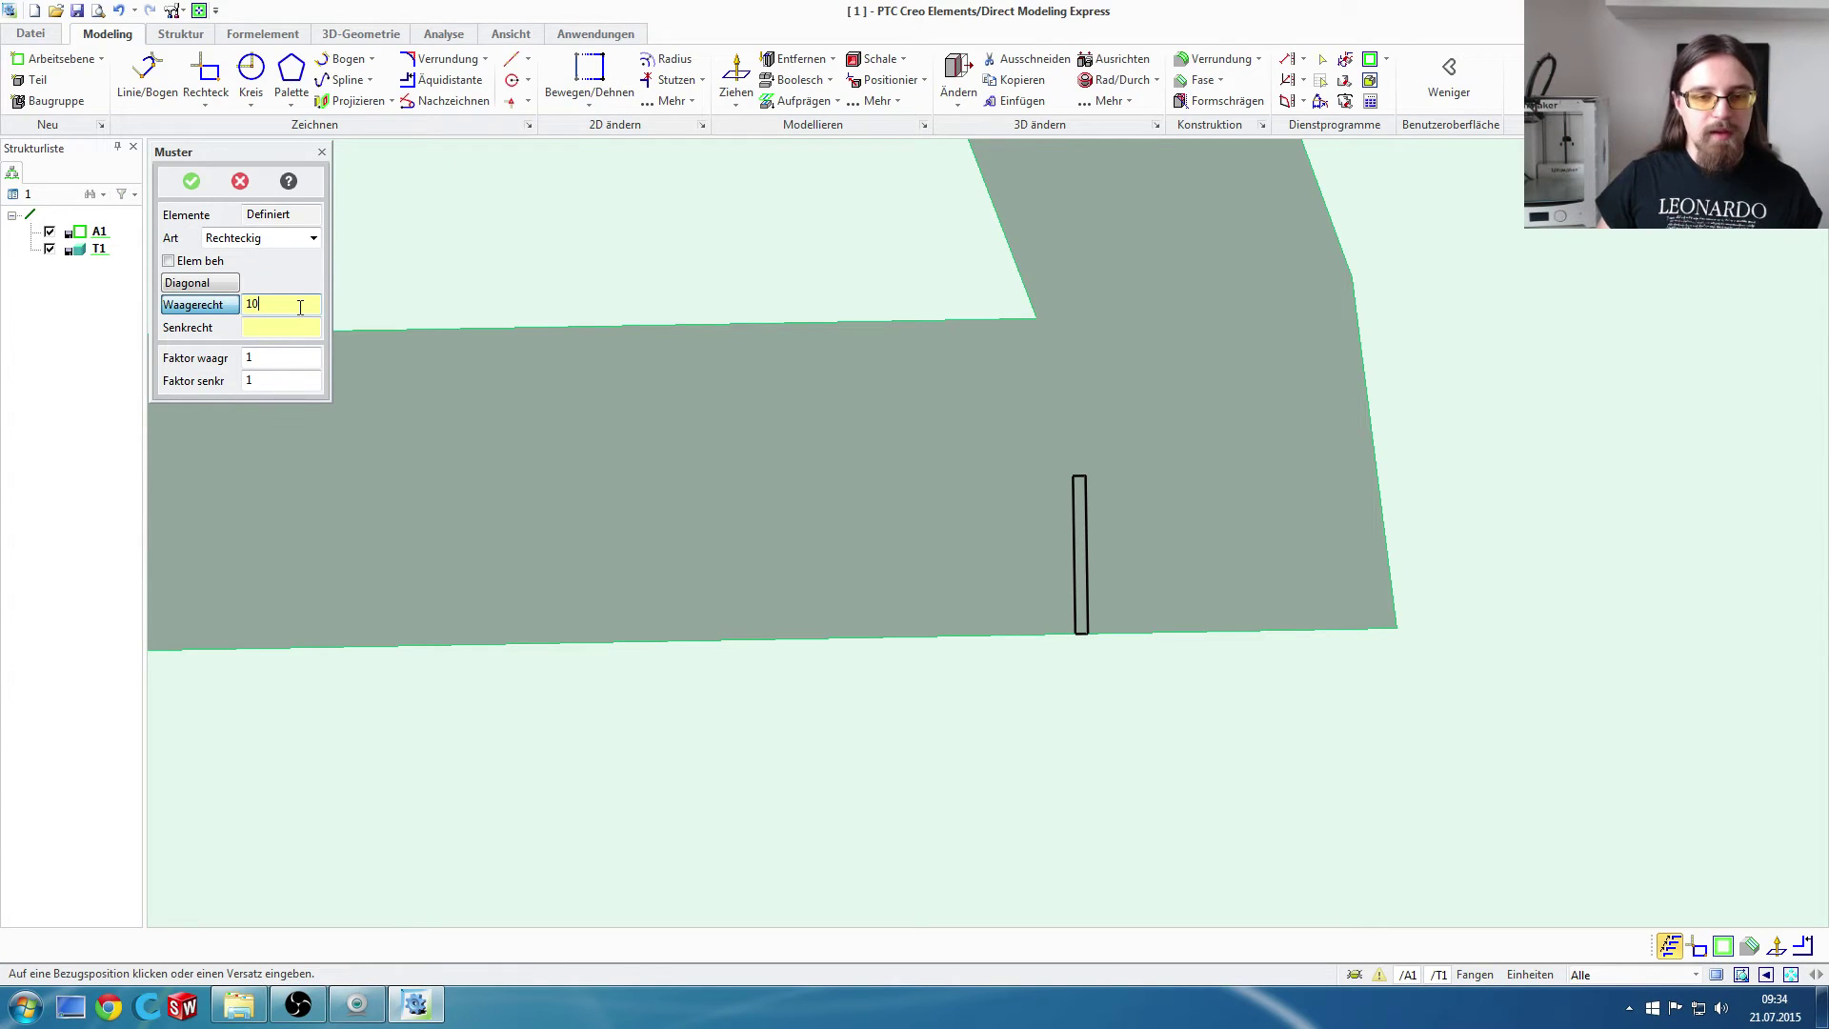
Step: Set spacing 10 horizontal and 0 vertical, 8 by 1 copies, with Elem beh on
{"action": "key", "text": "Return"}
{"action": "type", "text": "0"}
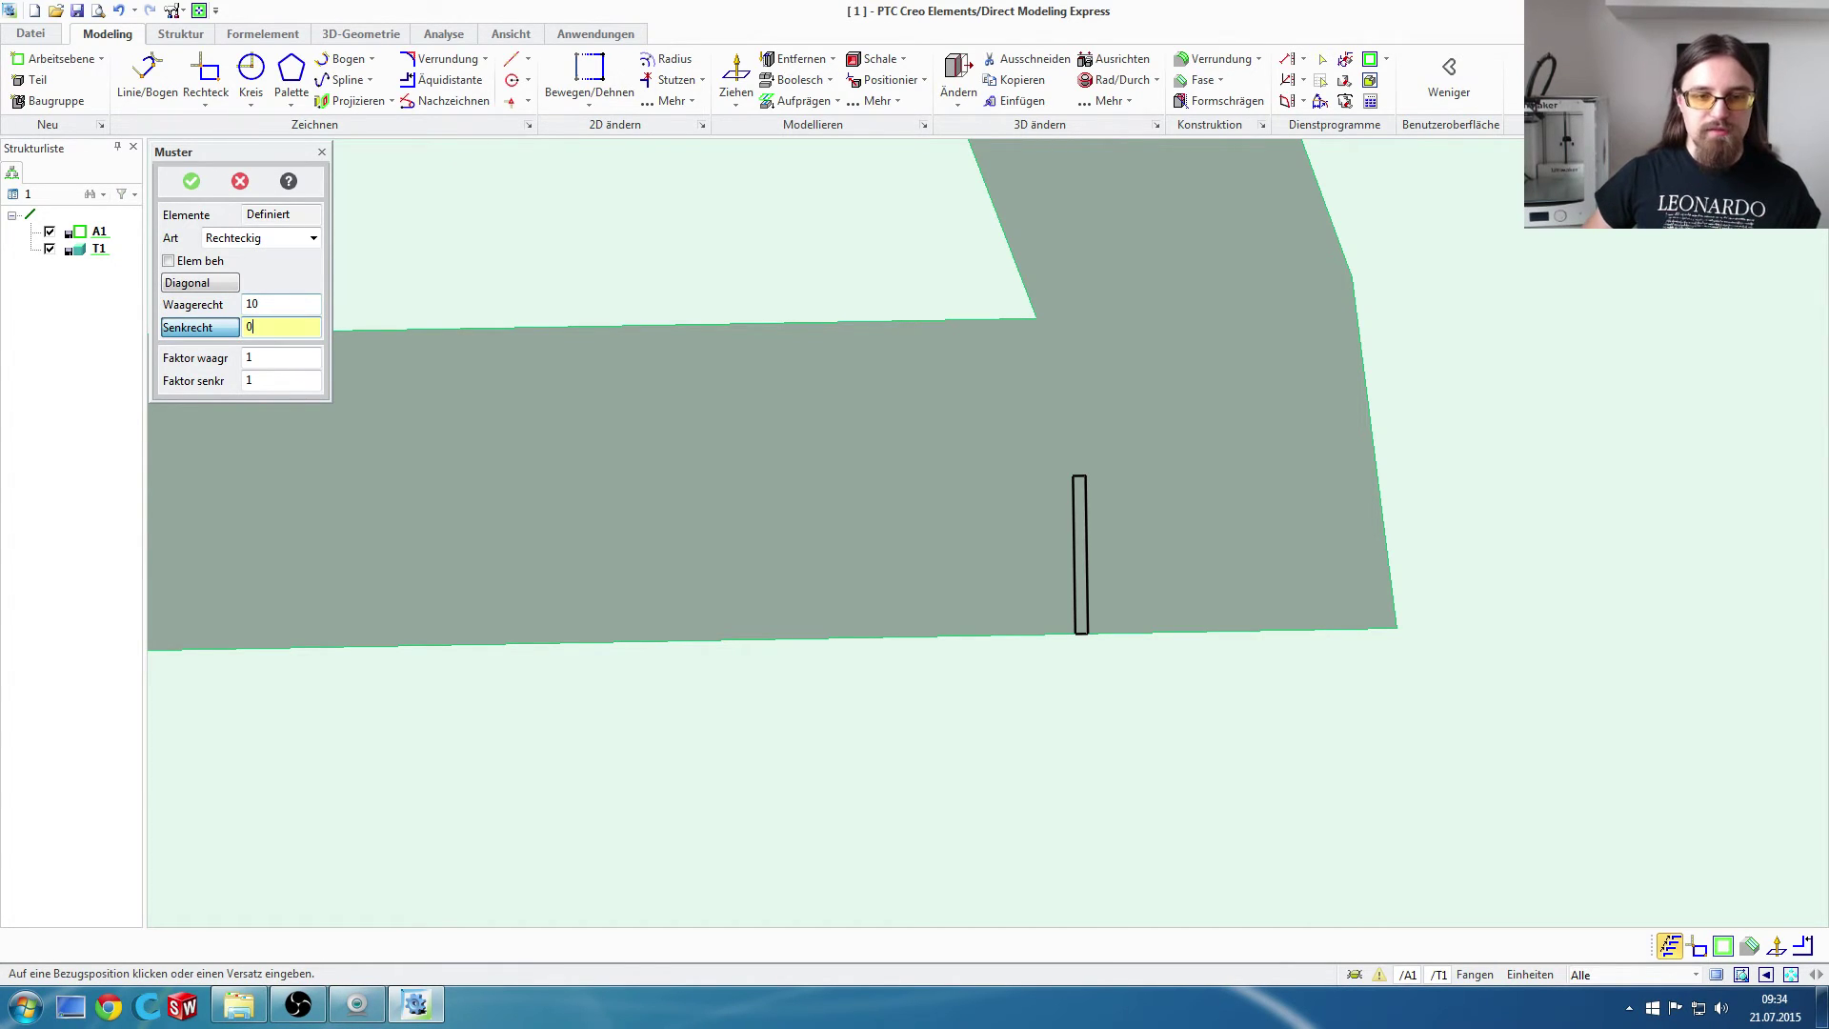
{"action": "key", "text": "Return"}
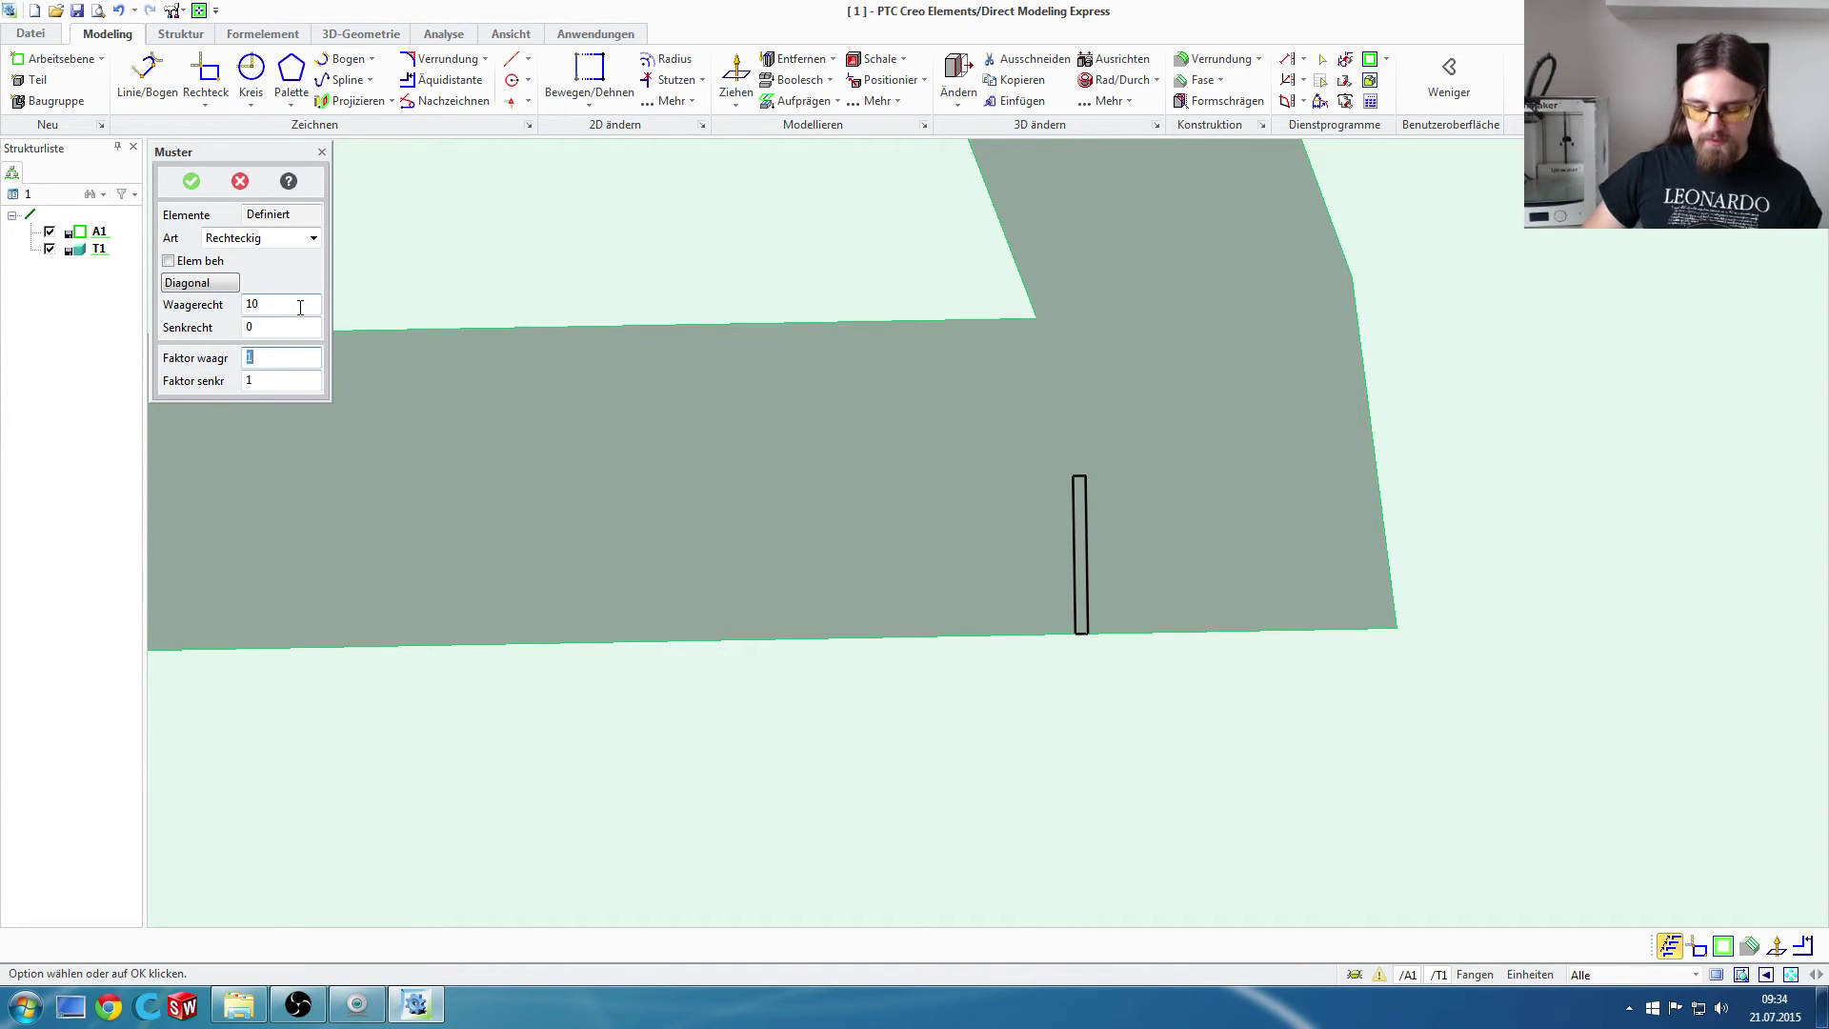
{"action": "type", "text": "8"}
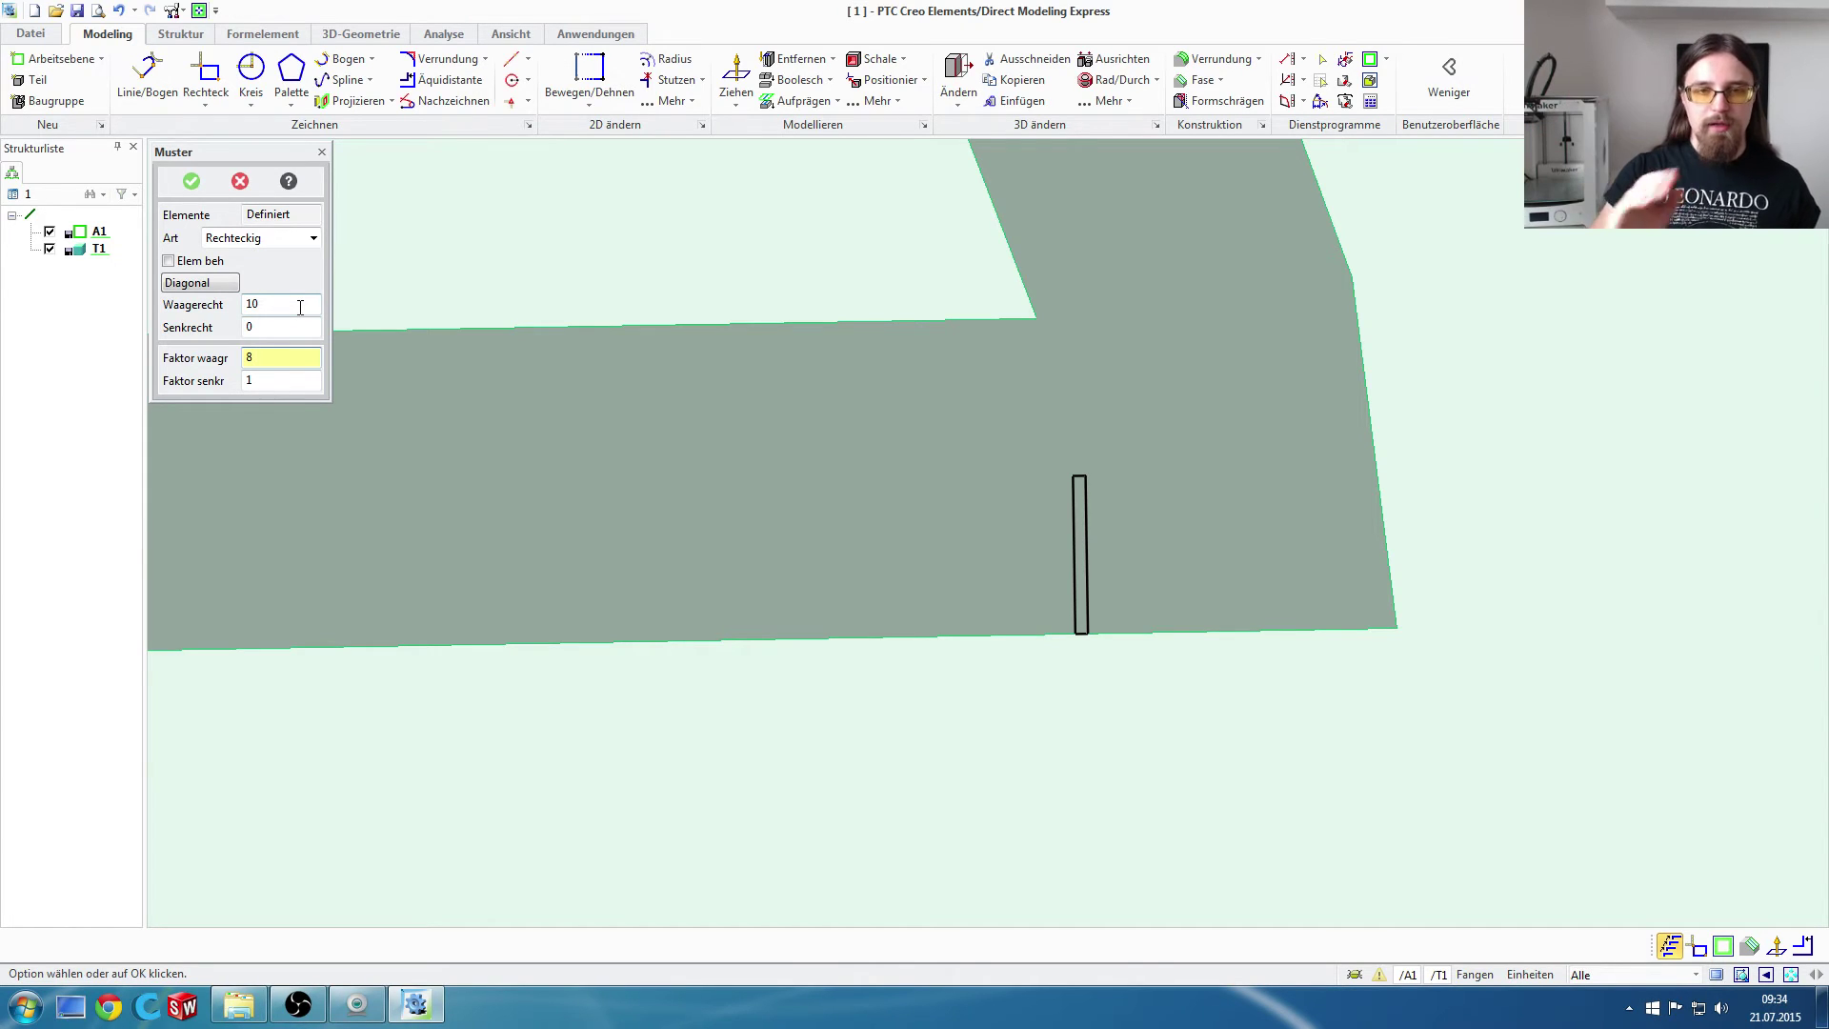
{"action": "key", "text": "Tab"}
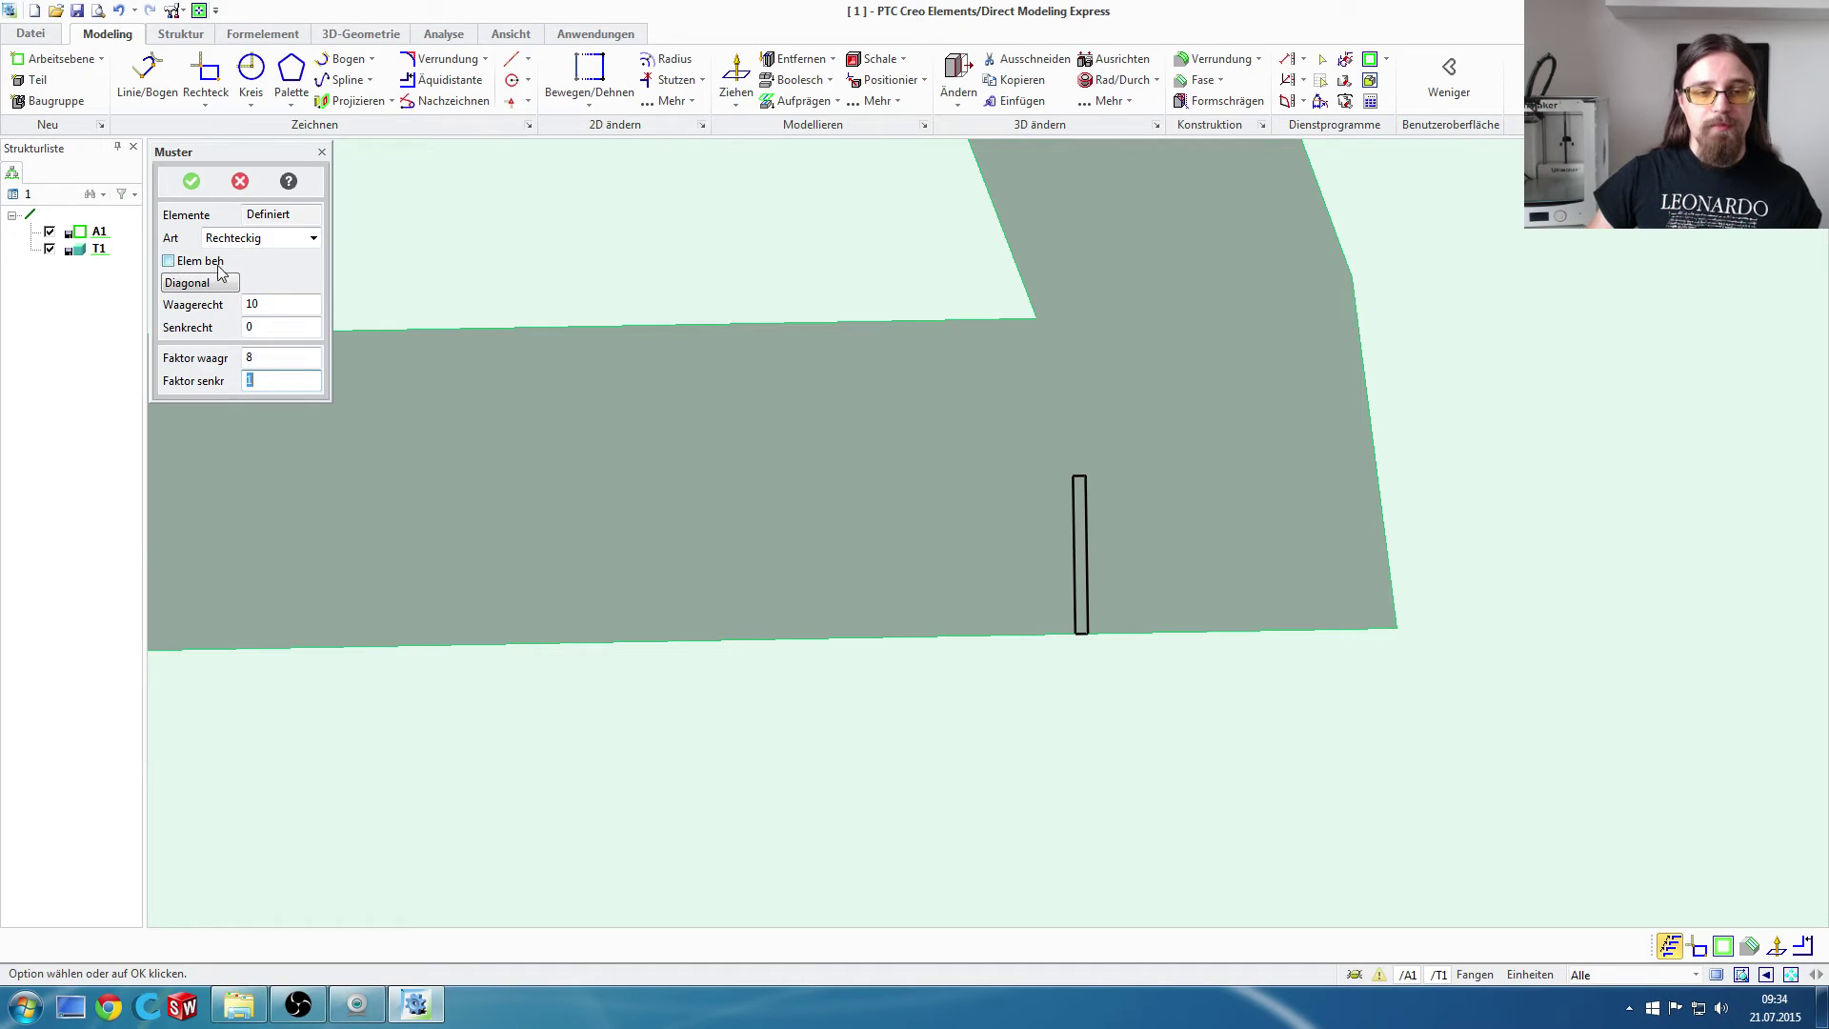
{"action": "left_click", "coordinate": [168, 261]}
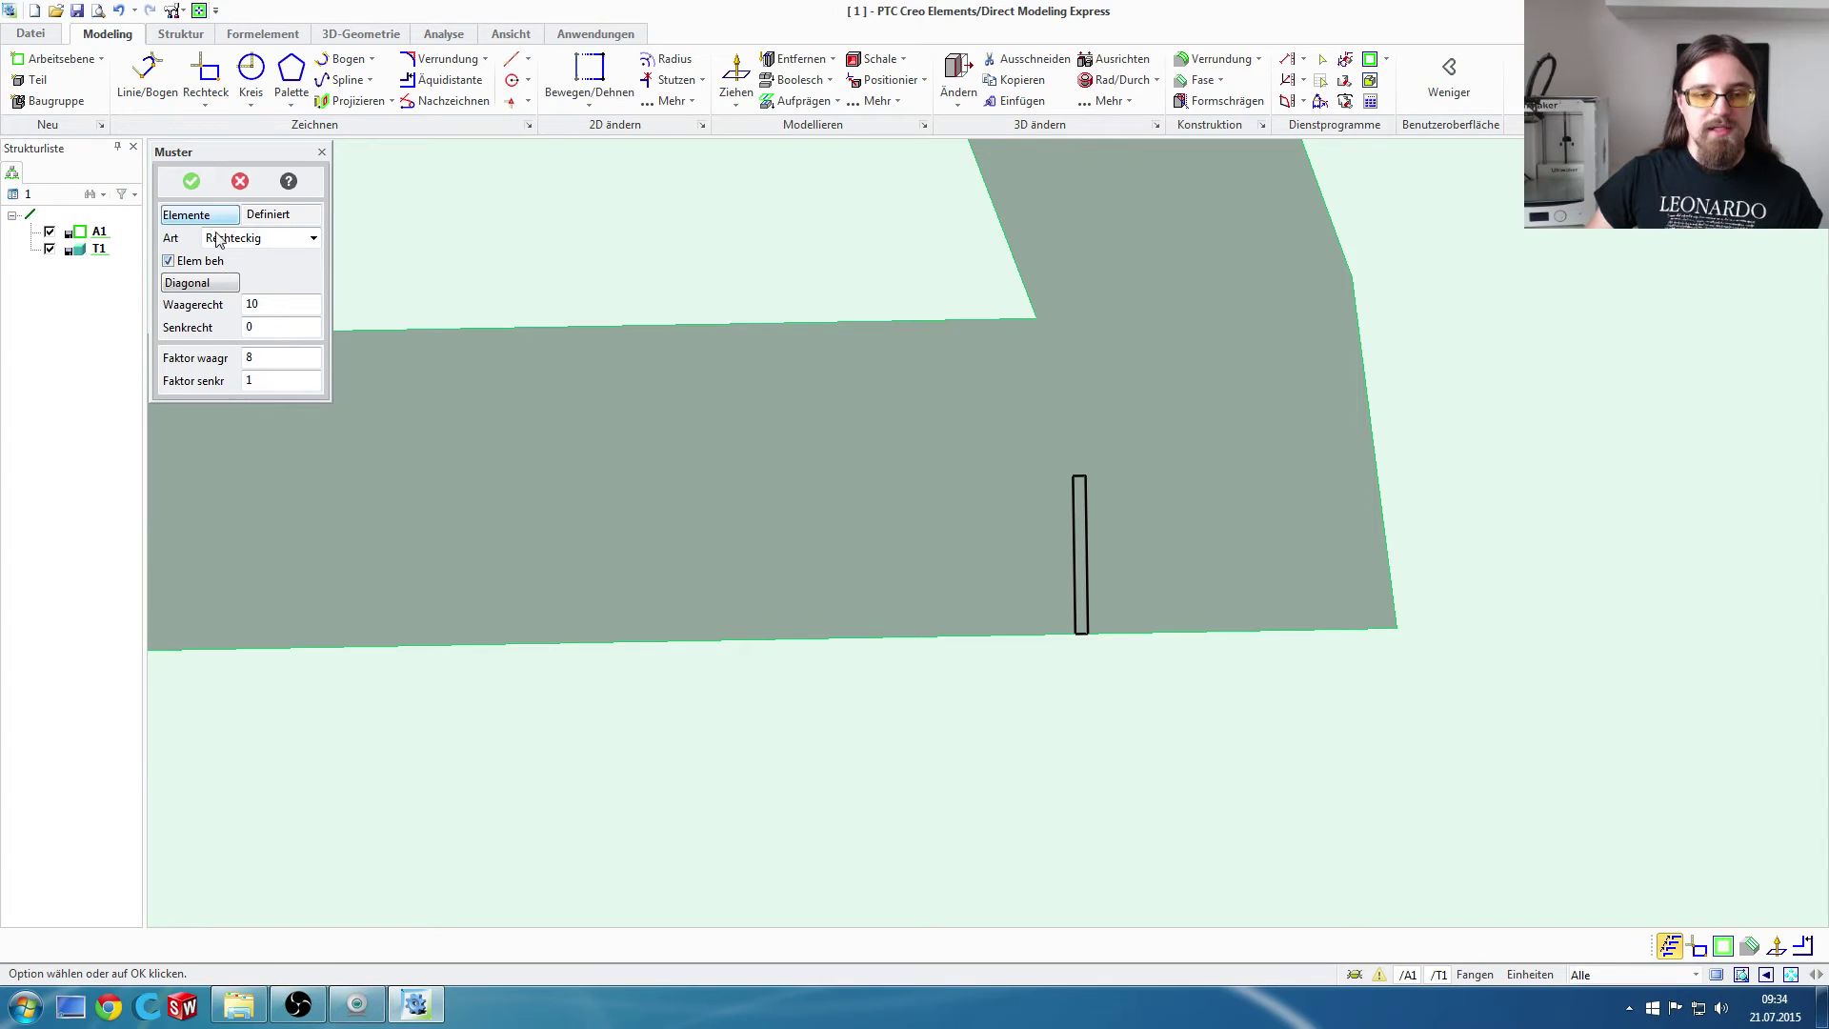
Step: Apply the tick pattern and return to a top view of the nine-tick row
{"action": "left_click", "coordinate": [200, 191]}
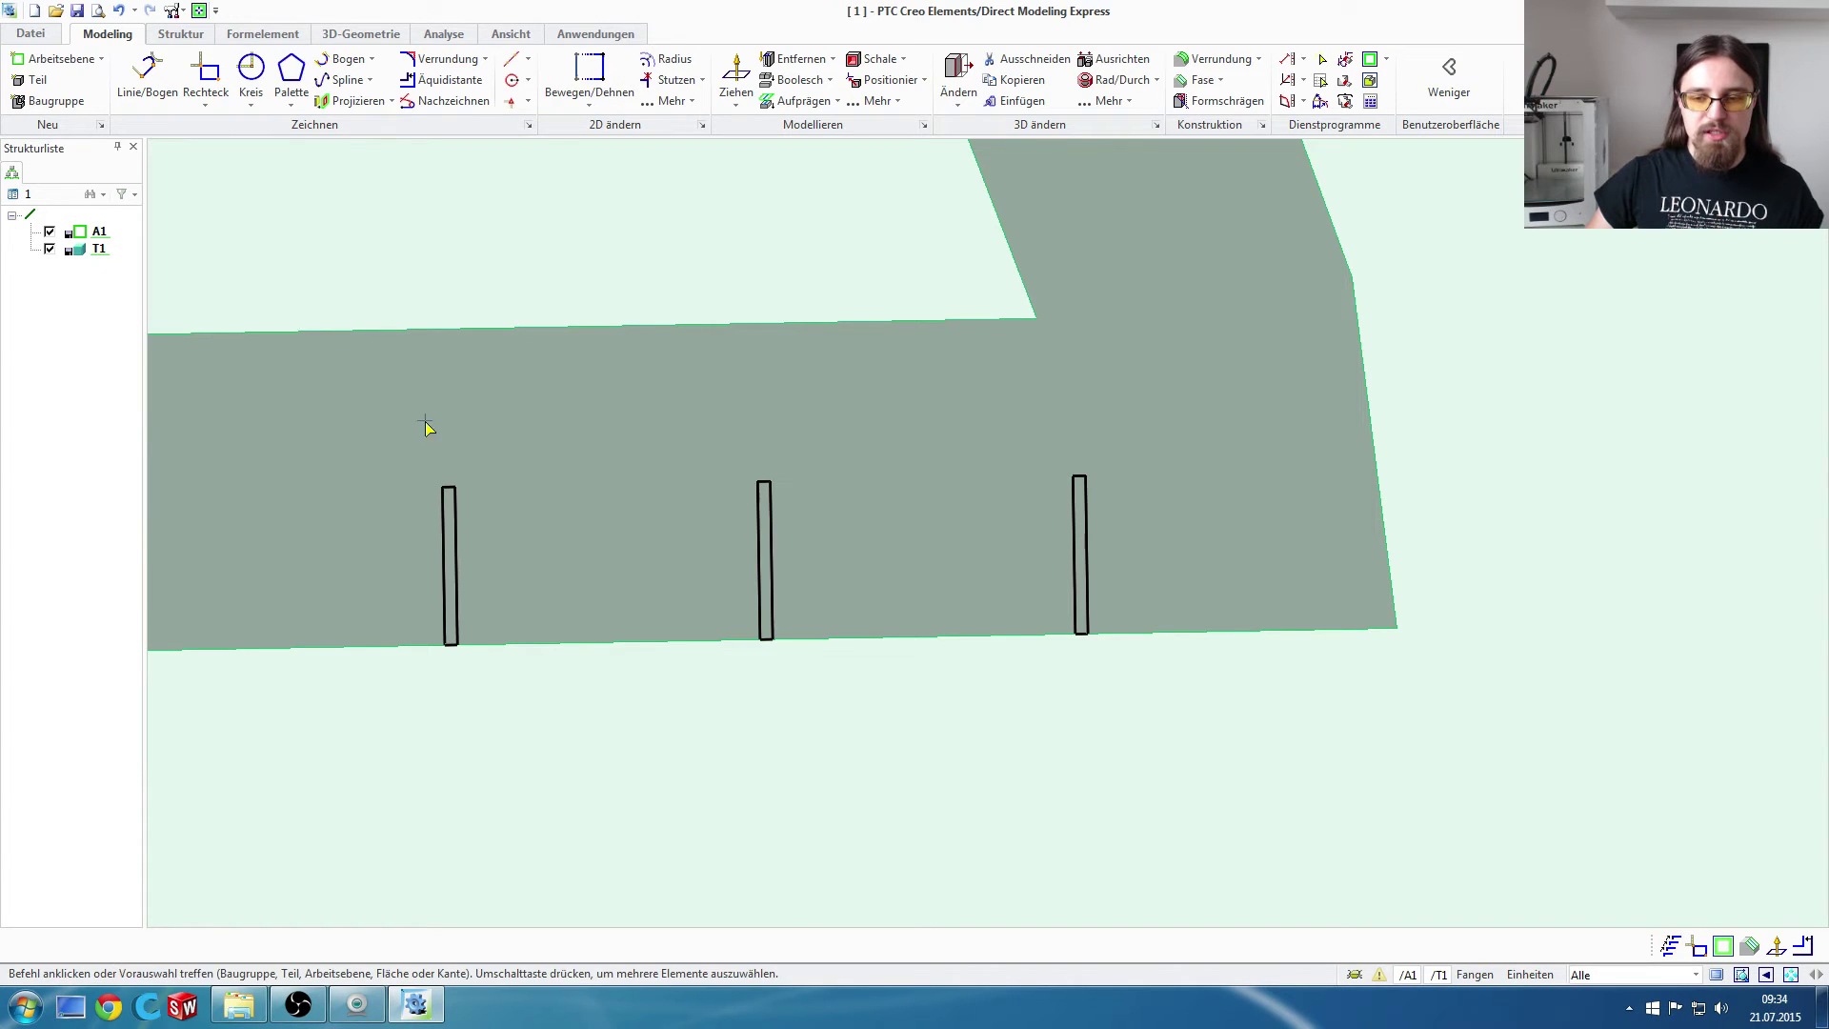
{"action": "scroll", "coordinate": [591, 576], "scroll_direction": "down", "scroll_amount": 1}
{"action": "scroll", "coordinate": [572, 586], "scroll_direction": "down", "scroll_amount": 2}
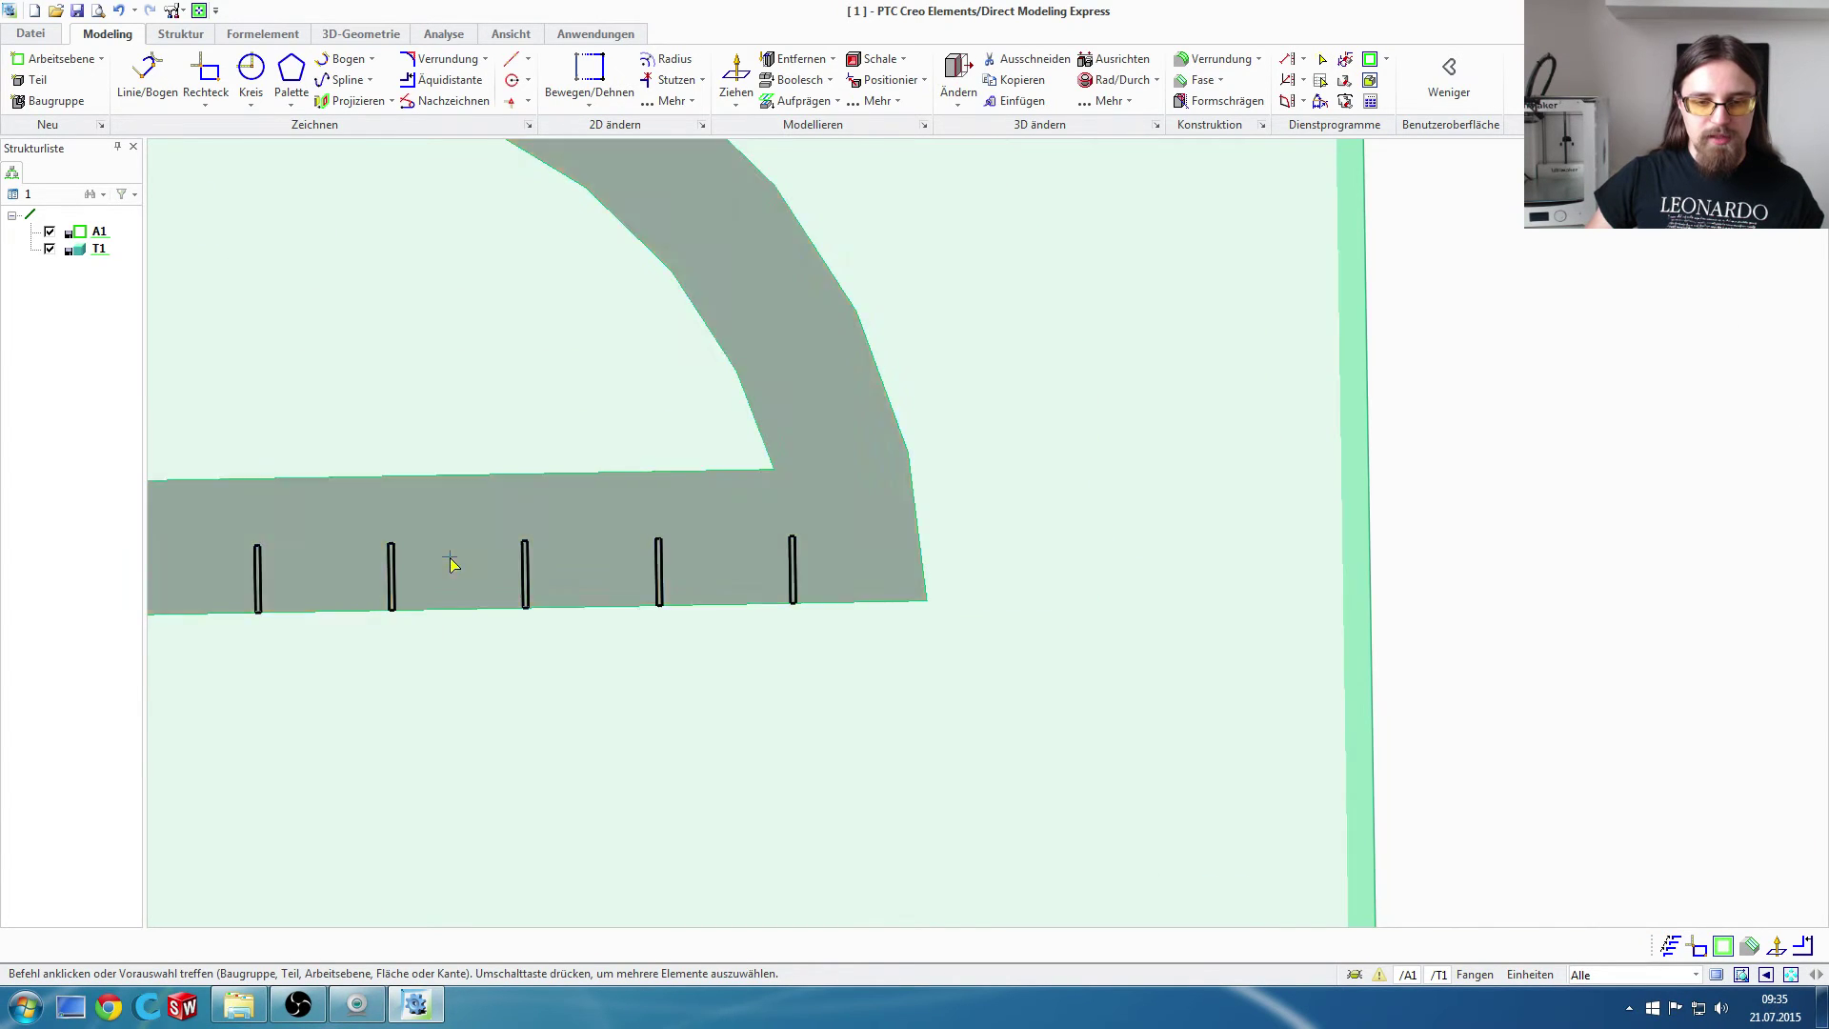
{"action": "middle_click_drag", "start_coordinate": [449, 563], "coordinate": [997, 550], "text": "ctrl"}
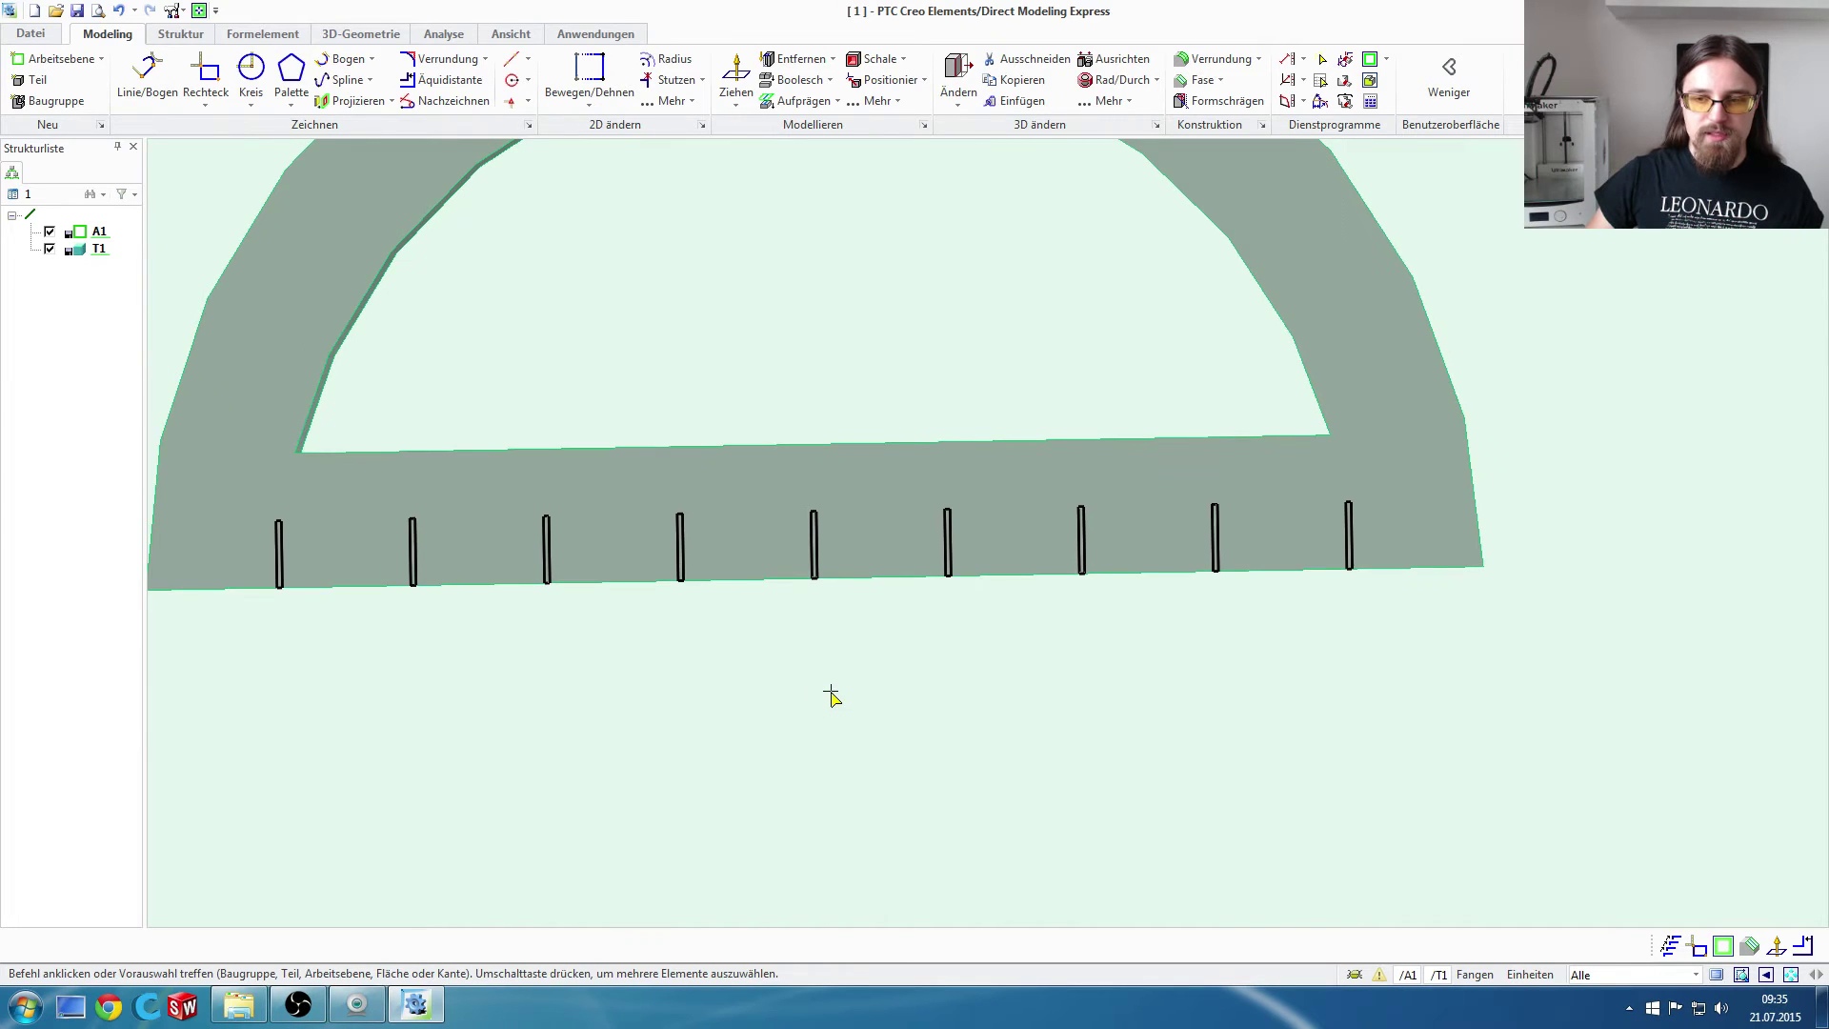
{"action": "mouse_move", "coordinate": [831, 695]}
{"action": "middle_mouse_down"}
{"action": "mouse_move", "coordinate": [850, 682]}
{"action": "mouse_move", "coordinate": [482, 591]}
{"action": "middle_mouse_up"}
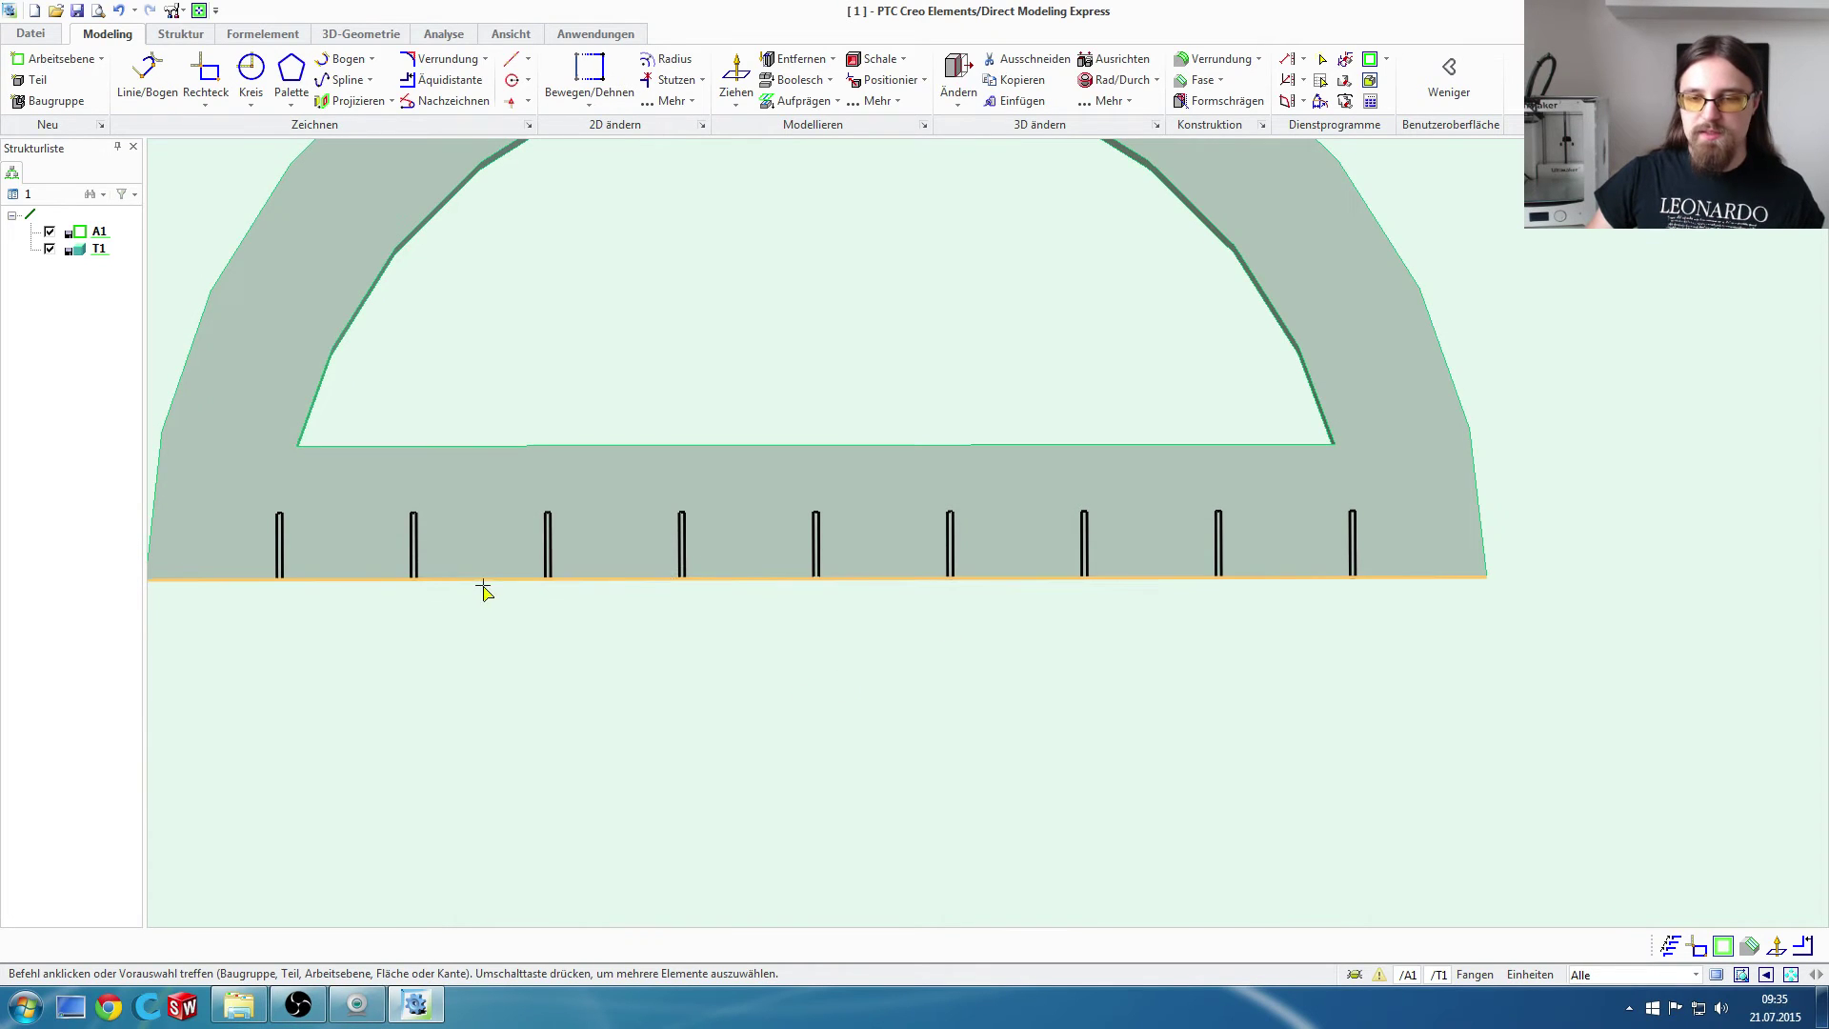
{"action": "mouse_move", "coordinate": [694, 567]}
{"action": "middle_mouse_down"}
{"action": "mouse_move", "coordinate": [809, 530]}
{"action": "mouse_move", "coordinate": [768, 543]}
{"action": "middle_mouse_up"}
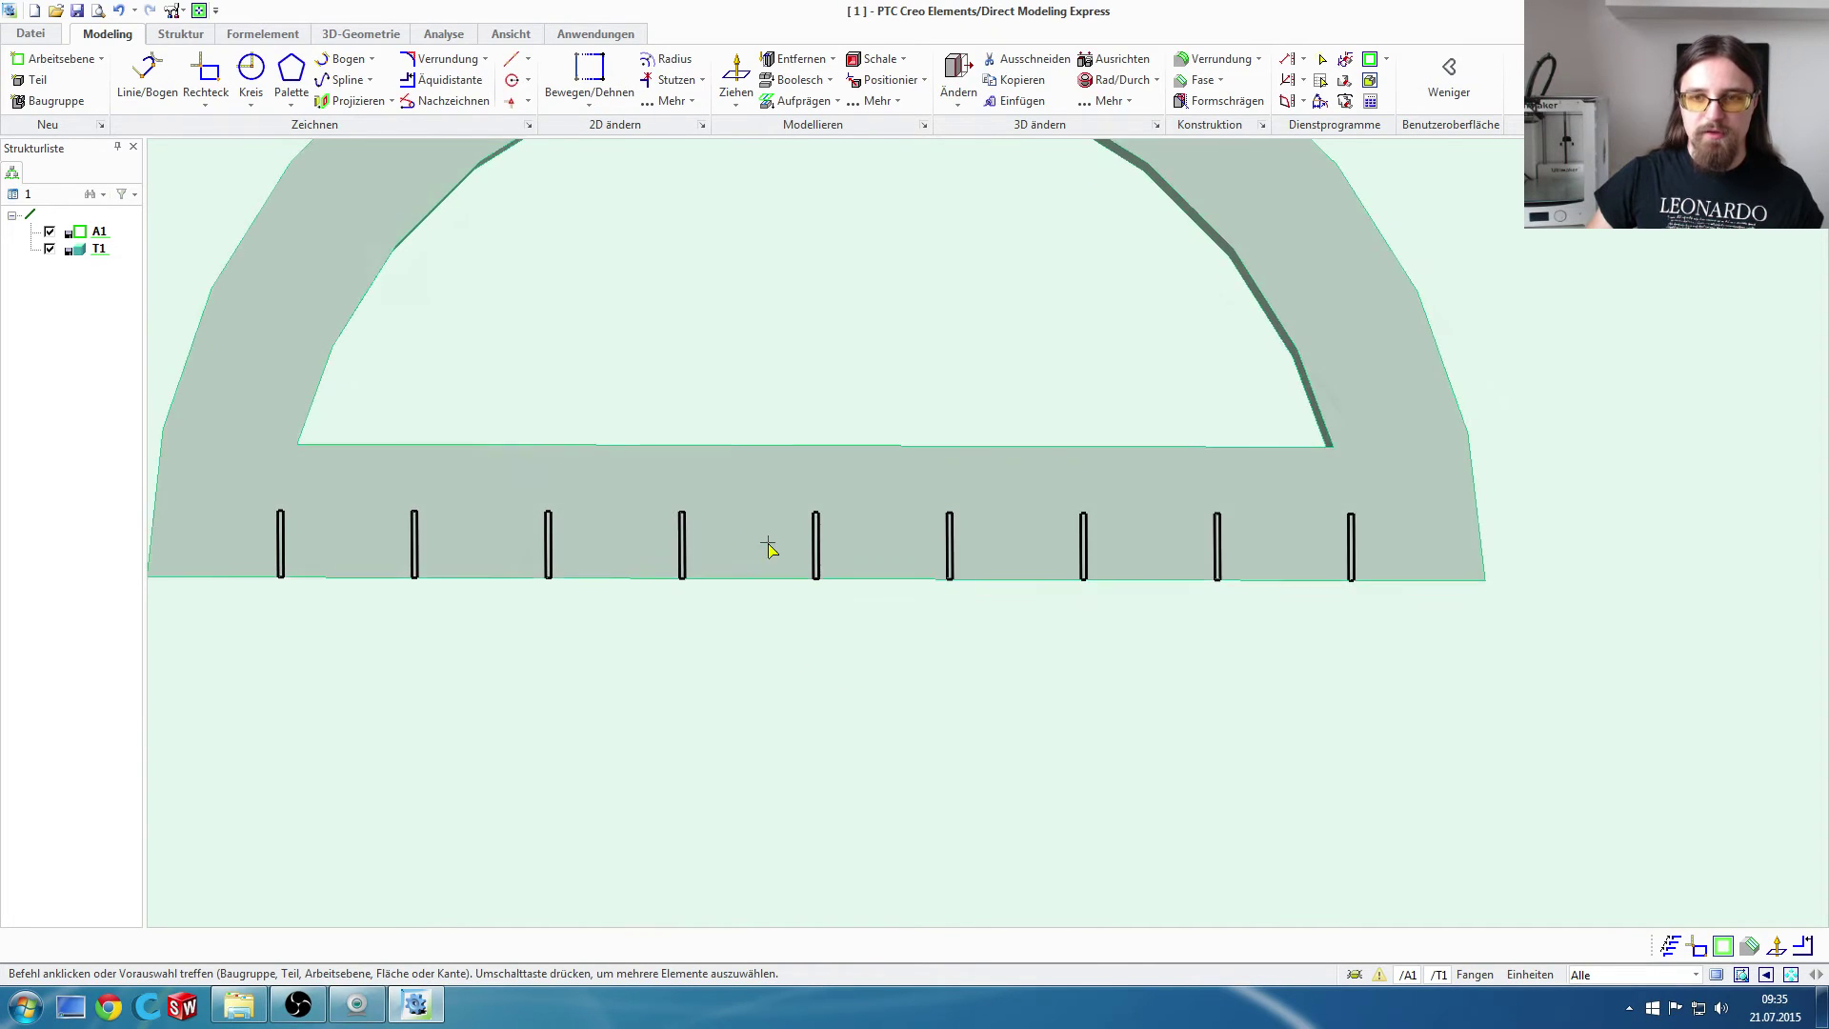
{"action": "middle_click", "coordinate": [768, 543]}
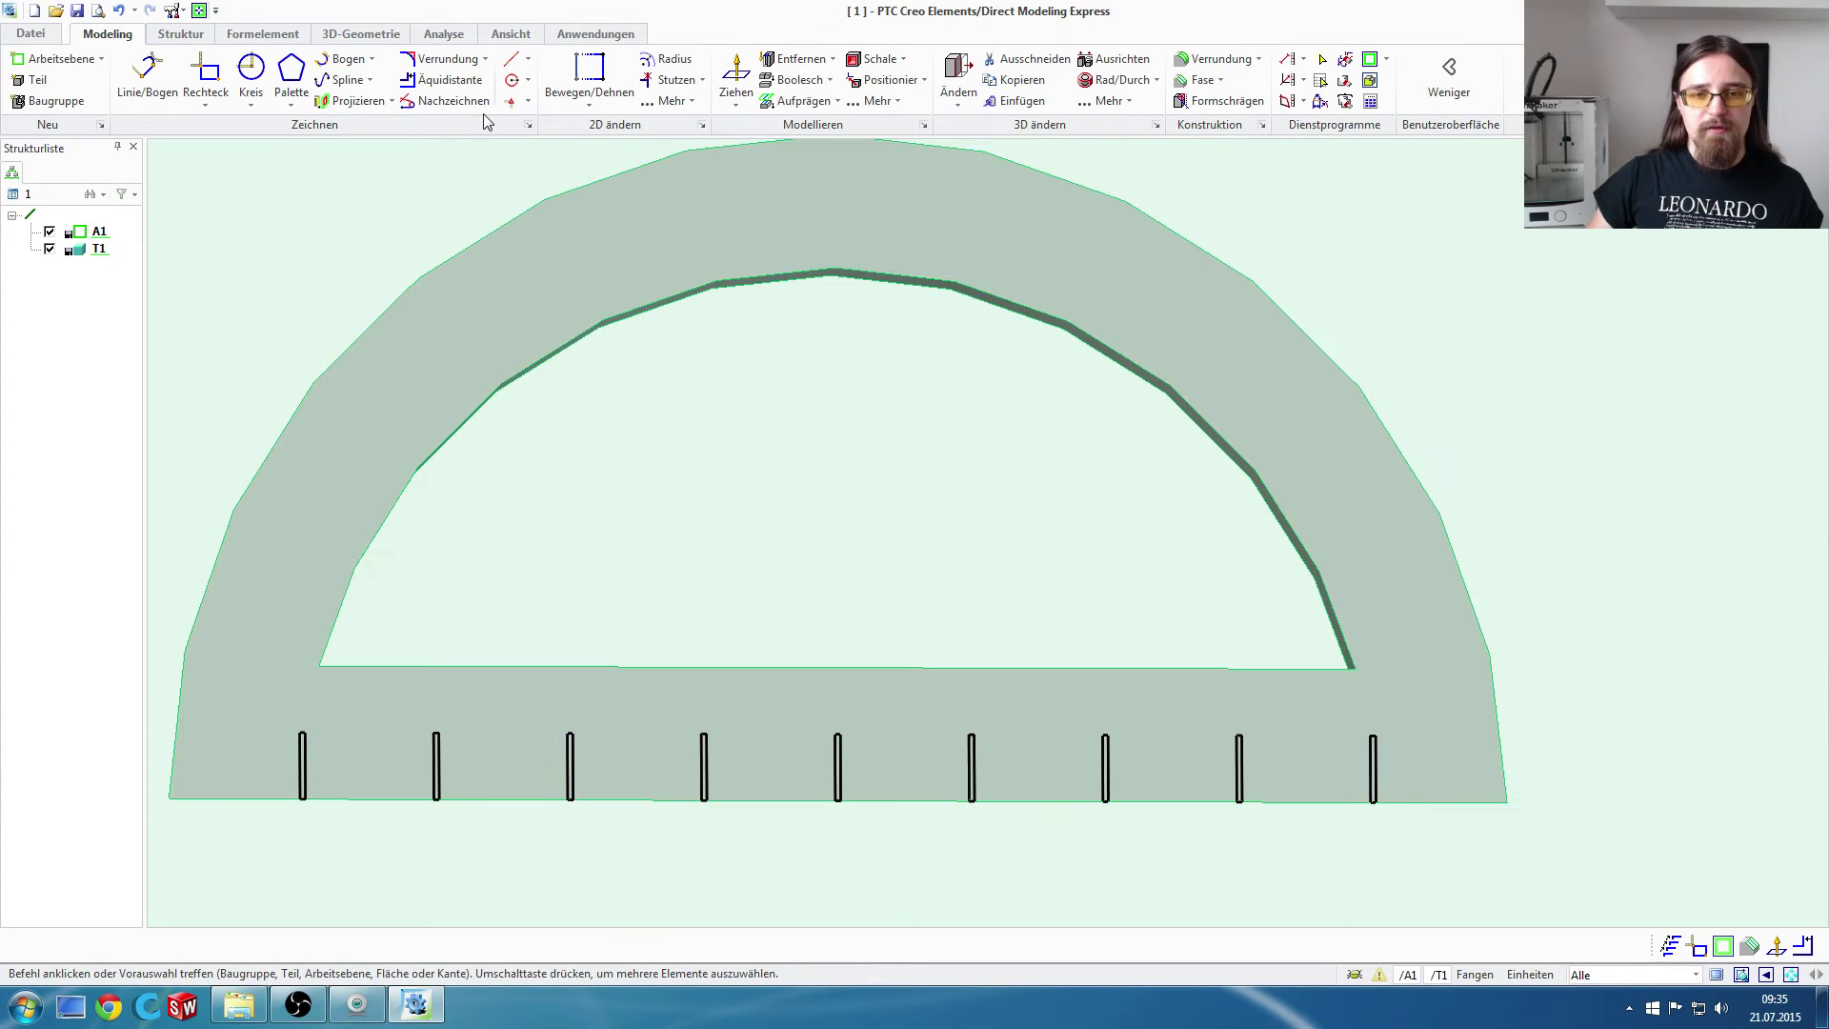
Step: Start a line at the middle tick mark's bottom midpoint
{"action": "left_click", "coordinate": [162, 72]}
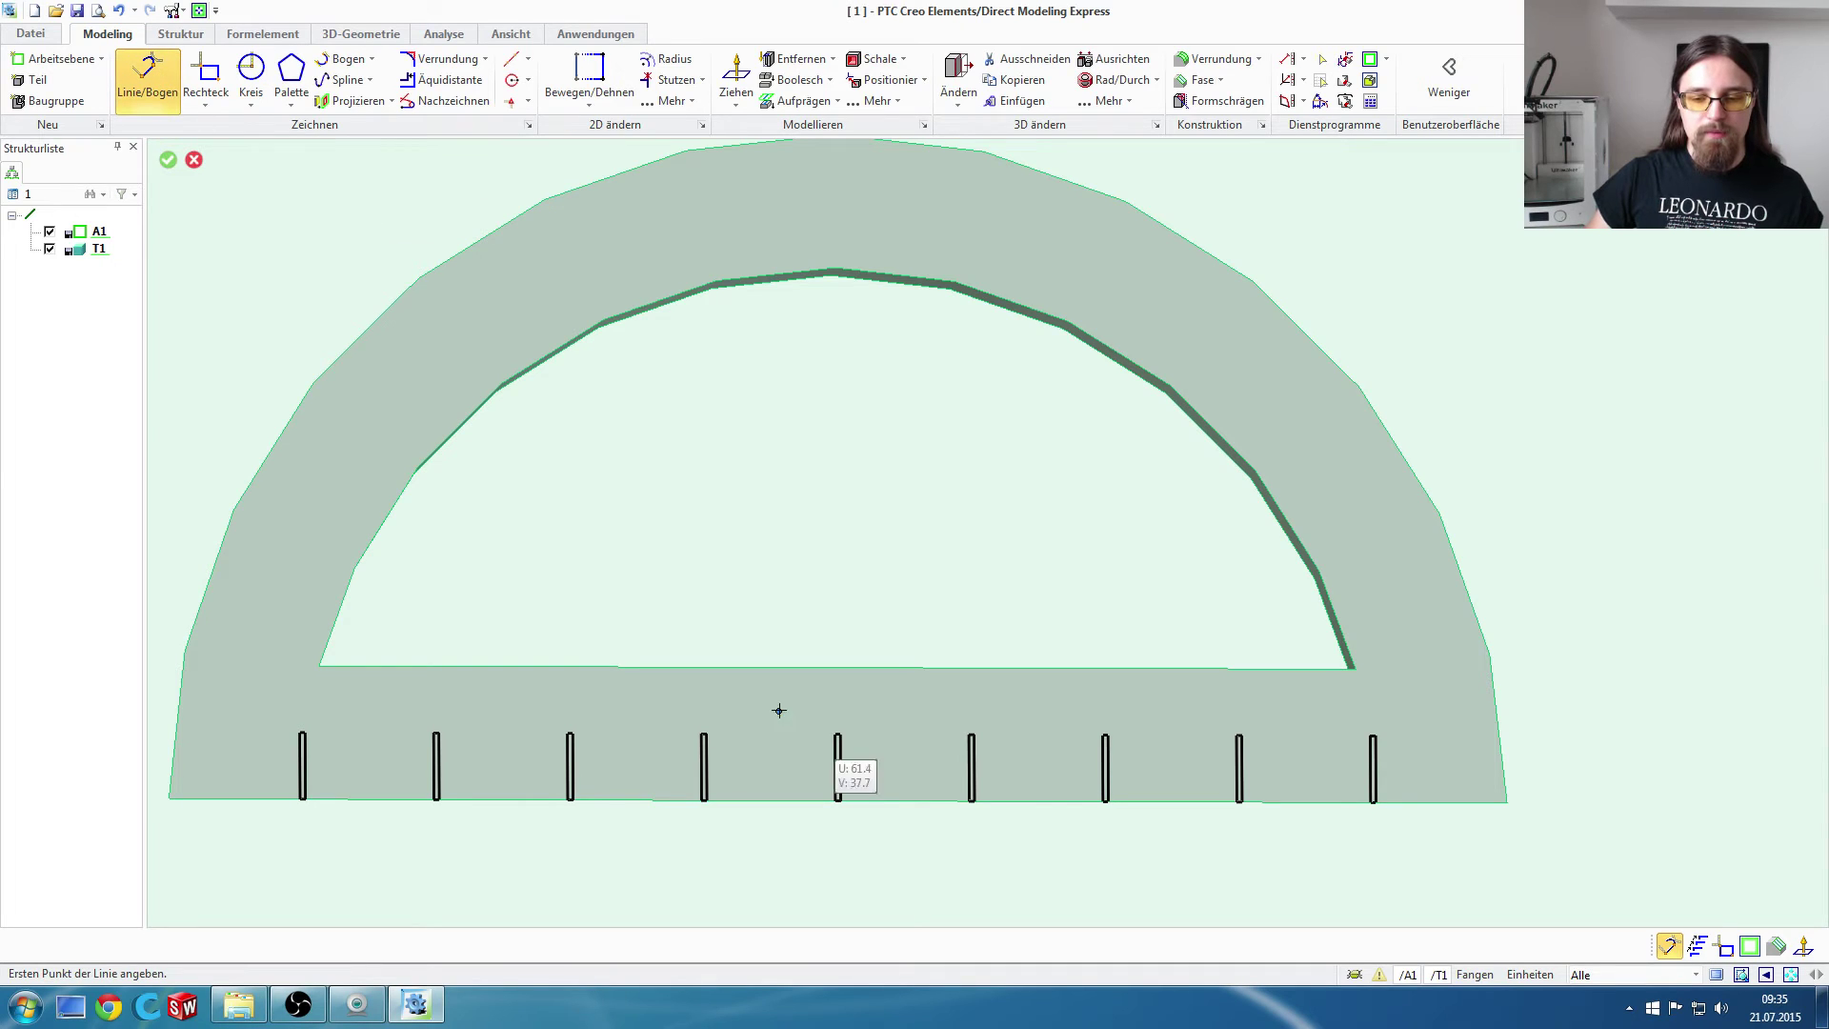
{"action": "scroll", "coordinate": [833, 817], "scroll_direction": "up", "scroll_amount": 1}
{"action": "scroll", "coordinate": [833, 816], "scroll_direction": "up", "scroll_amount": 2}
{"action": "scroll", "coordinate": [838, 810], "scroll_direction": "up", "scroll_amount": 2}
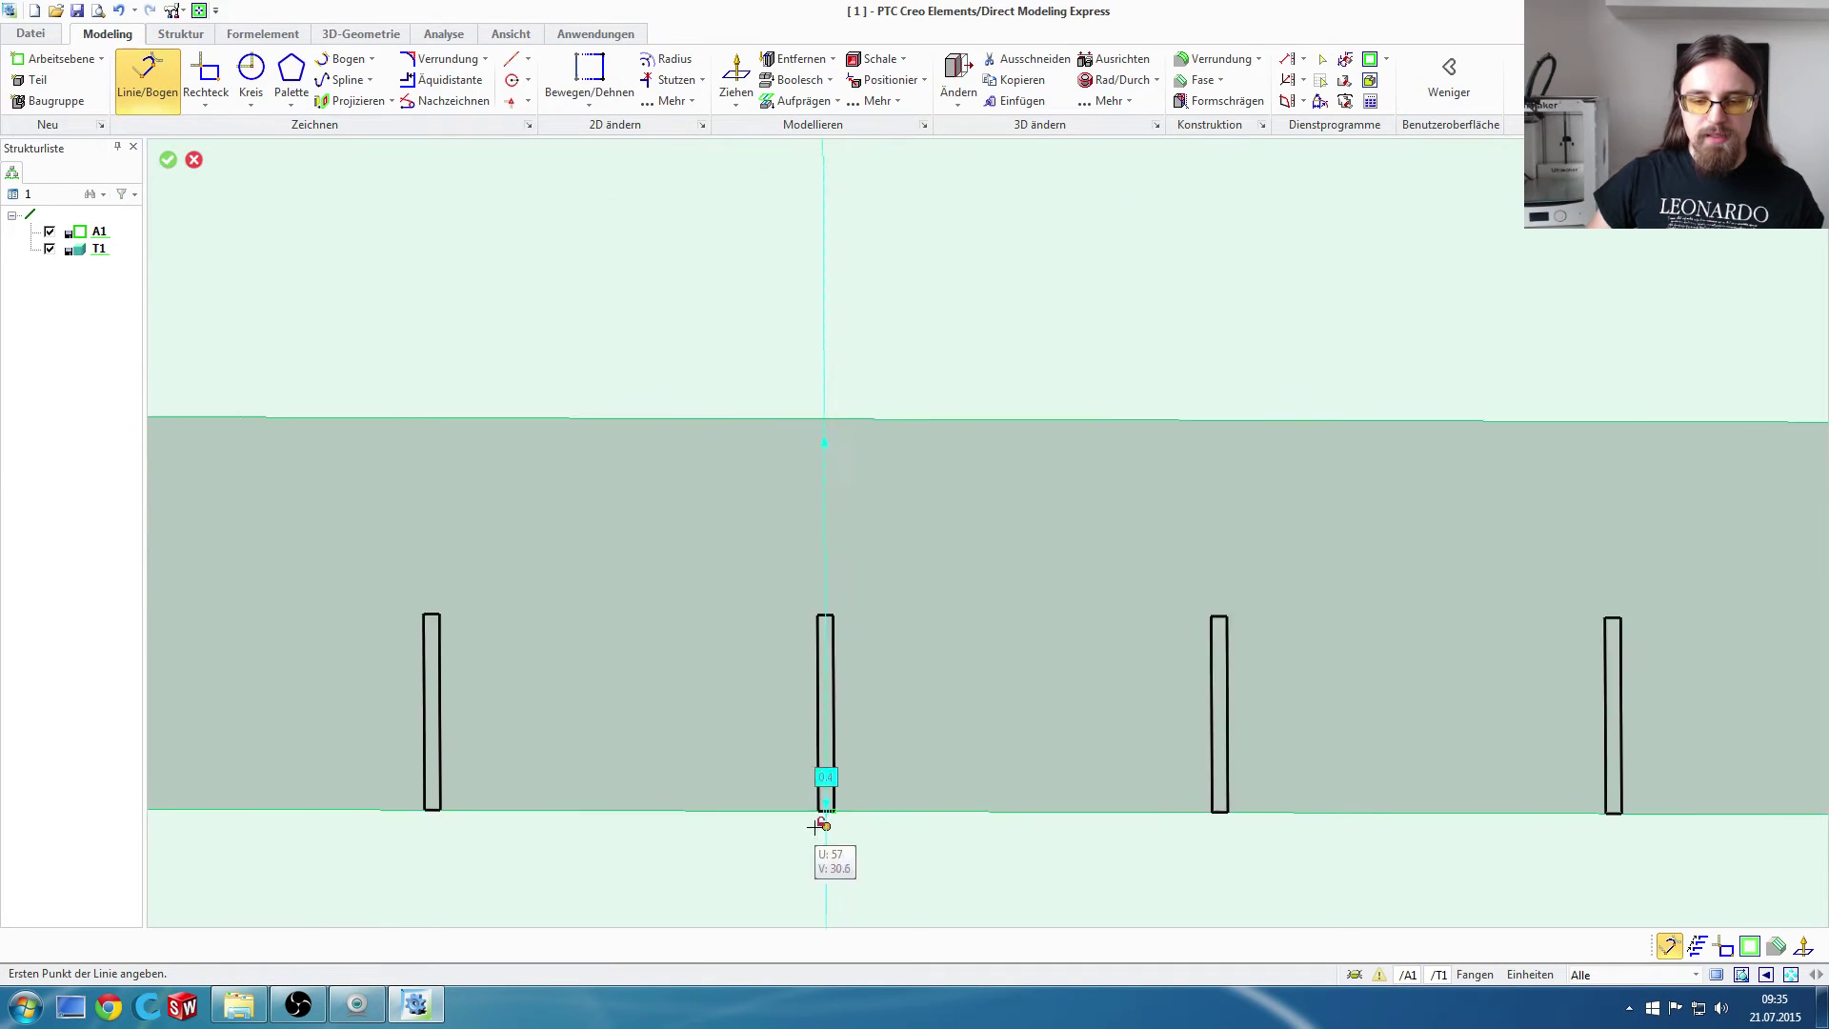
{"action": "scroll", "coordinate": [824, 829], "scroll_direction": "up", "scroll_amount": 3}
{"action": "scroll", "coordinate": [819, 819], "scroll_direction": "up", "scroll_amount": 3}
{"action": "scroll", "coordinate": [802, 783], "scroll_direction": "up", "scroll_amount": 1}
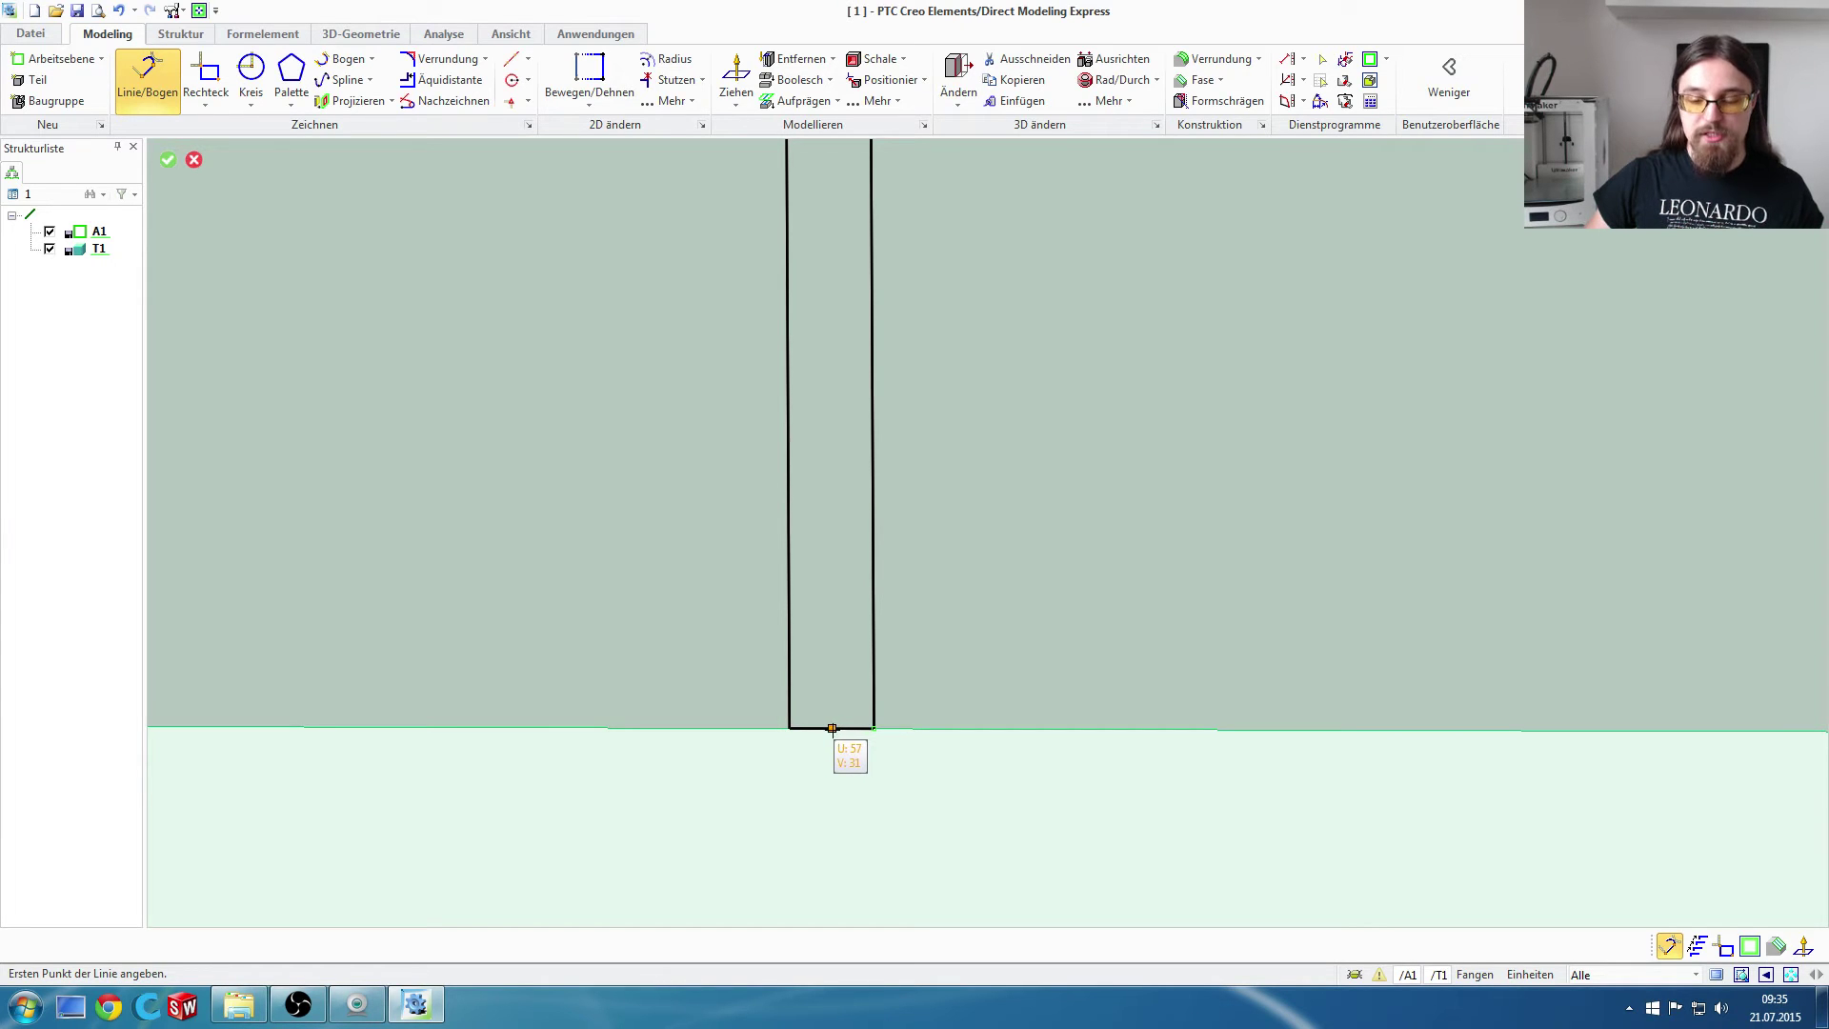
{"action": "left_click", "coordinate": [832, 728]}
Step: End the line at the part's bottom-right corner and select the new line
{"action": "scroll", "coordinate": [1094, 714], "scroll_direction": "down", "scroll_amount": 1}
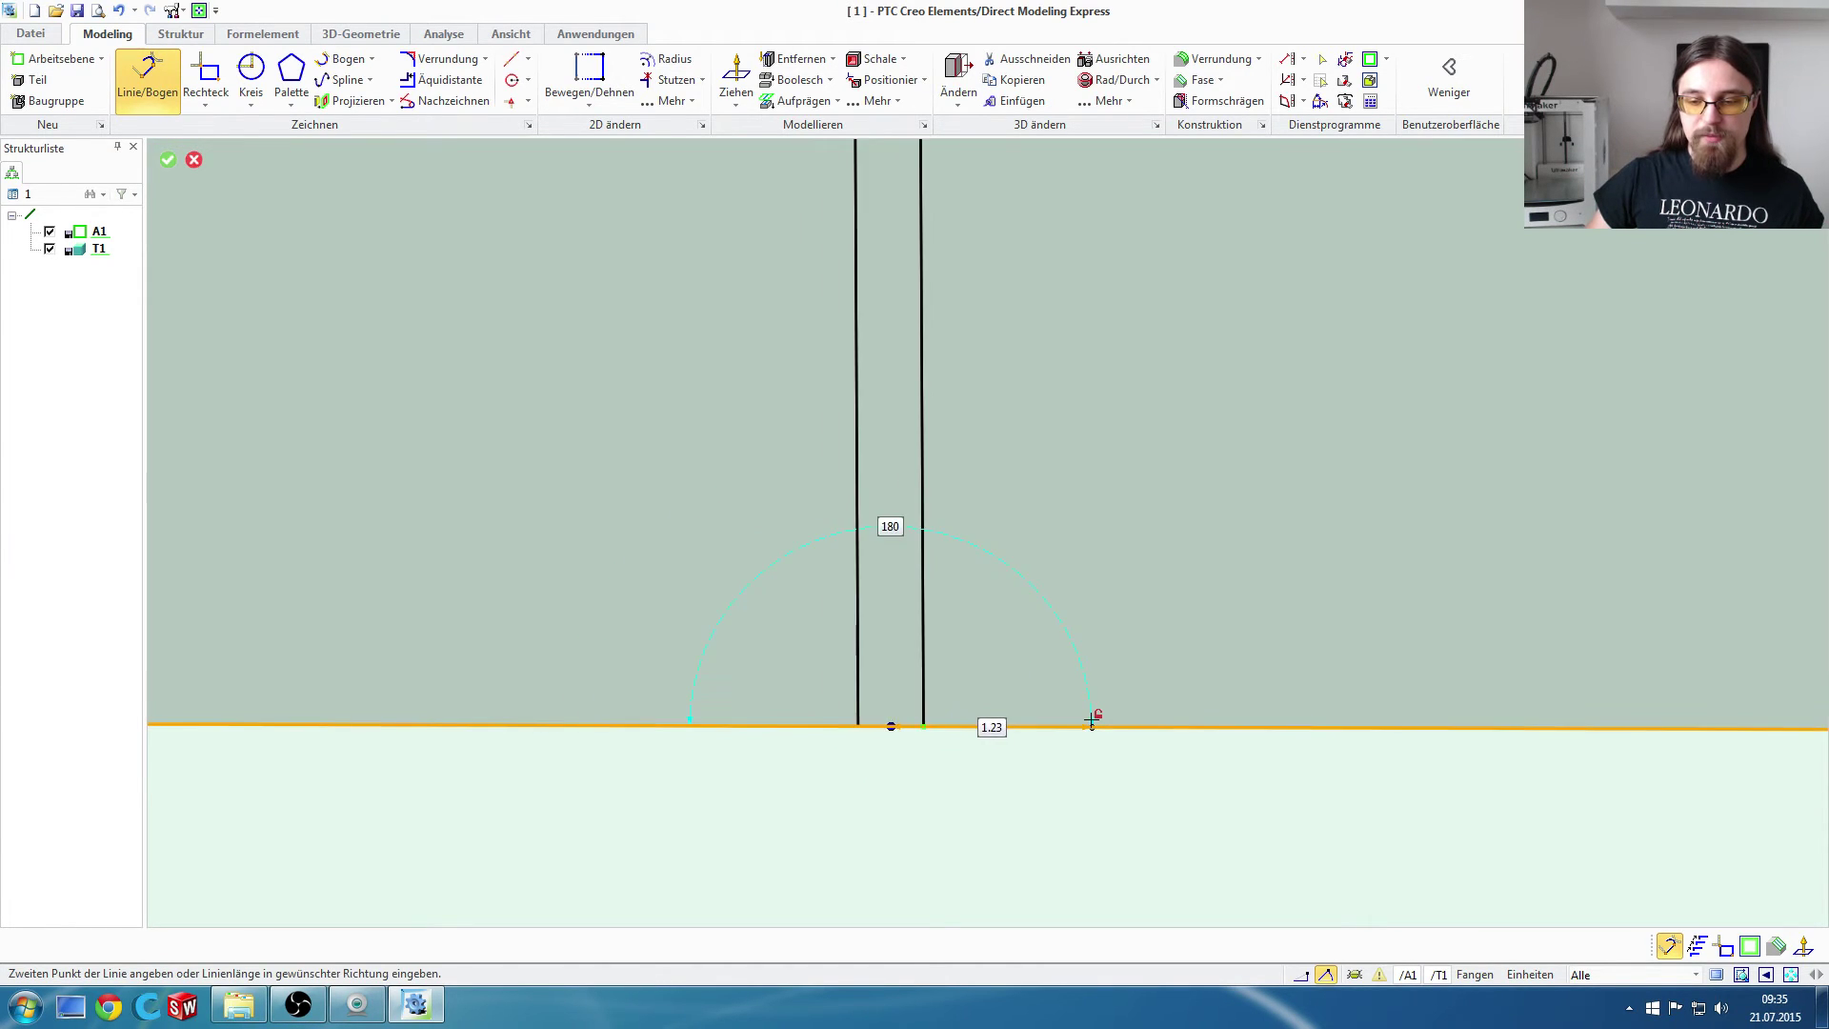
{"action": "scroll", "coordinate": [1094, 714], "scroll_direction": "up", "scroll_amount": 2}
{"action": "scroll", "coordinate": [1492, 582], "scroll_direction": "up", "scroll_amount": 1}
{"action": "scroll", "coordinate": [1514, 575], "scroll_direction": "down", "scroll_amount": 1}
{"action": "scroll", "coordinate": [1476, 694], "scroll_direction": "down", "scroll_amount": 1}
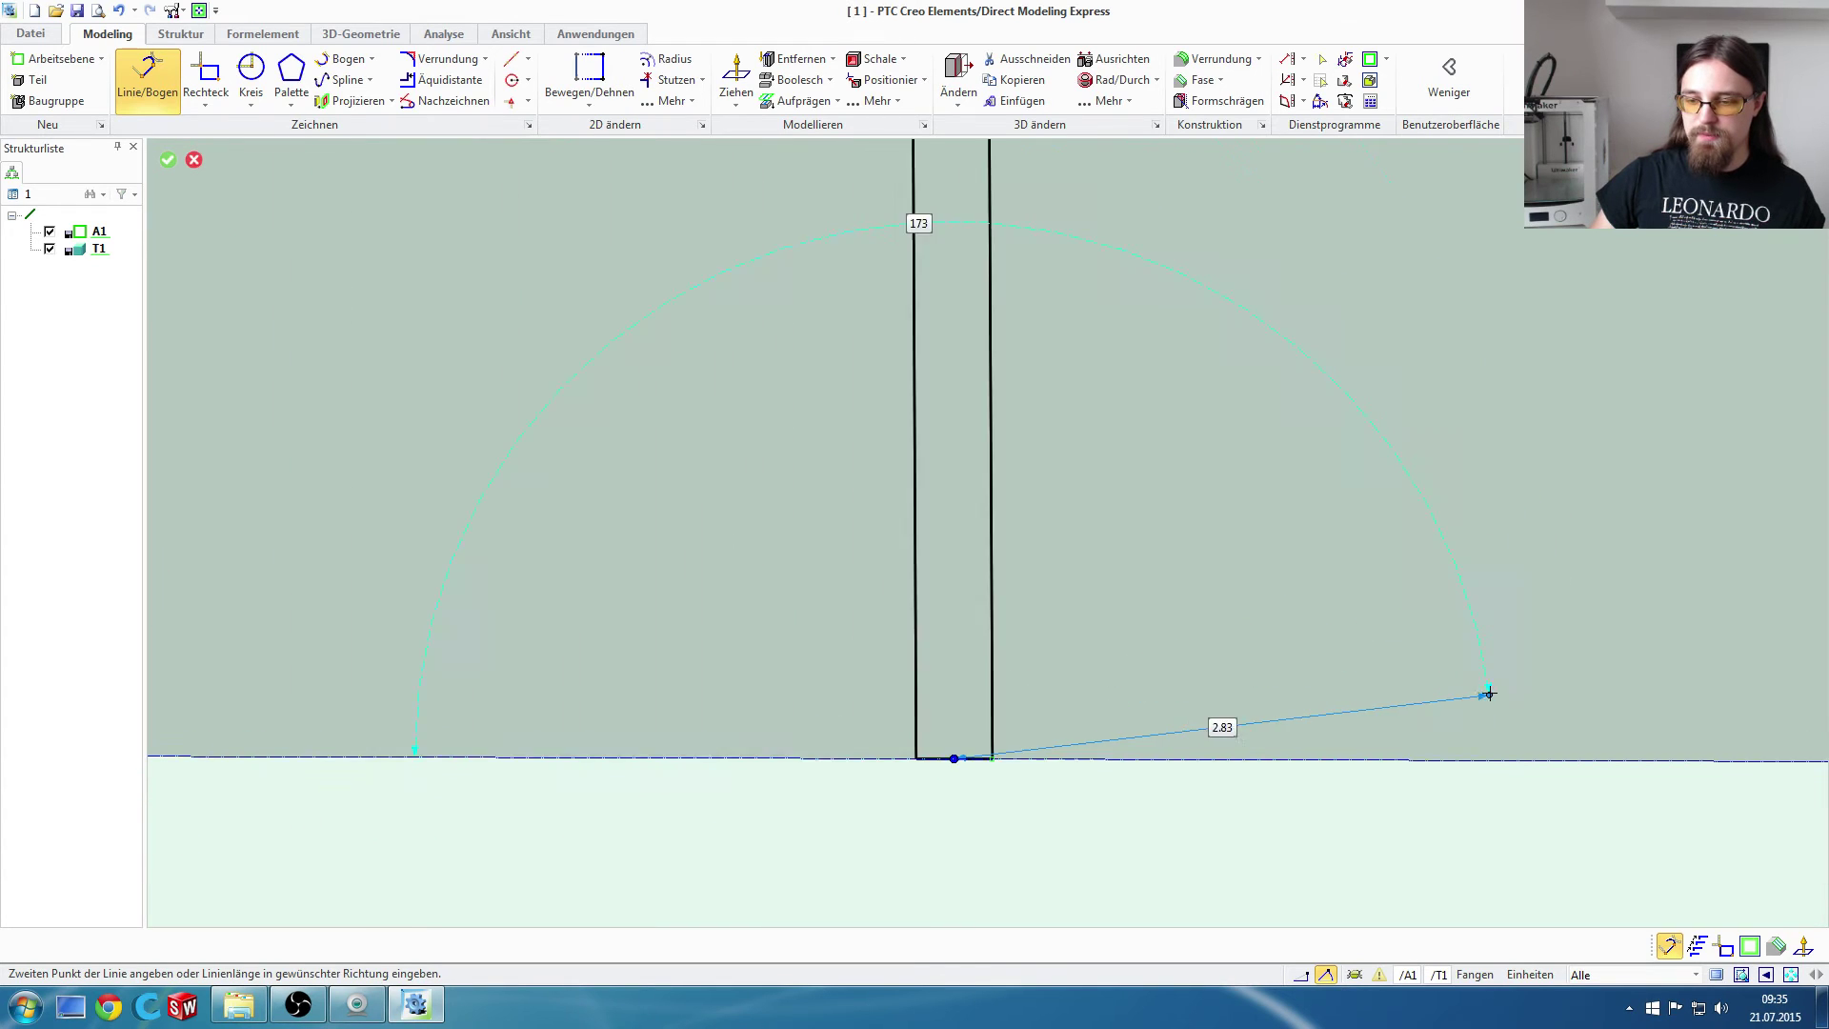
{"action": "scroll", "coordinate": [1543, 676], "scroll_direction": "down", "scroll_amount": 3}
{"action": "middle_click_drag", "start_coordinate": [1598, 653], "coordinate": [702, 682]}
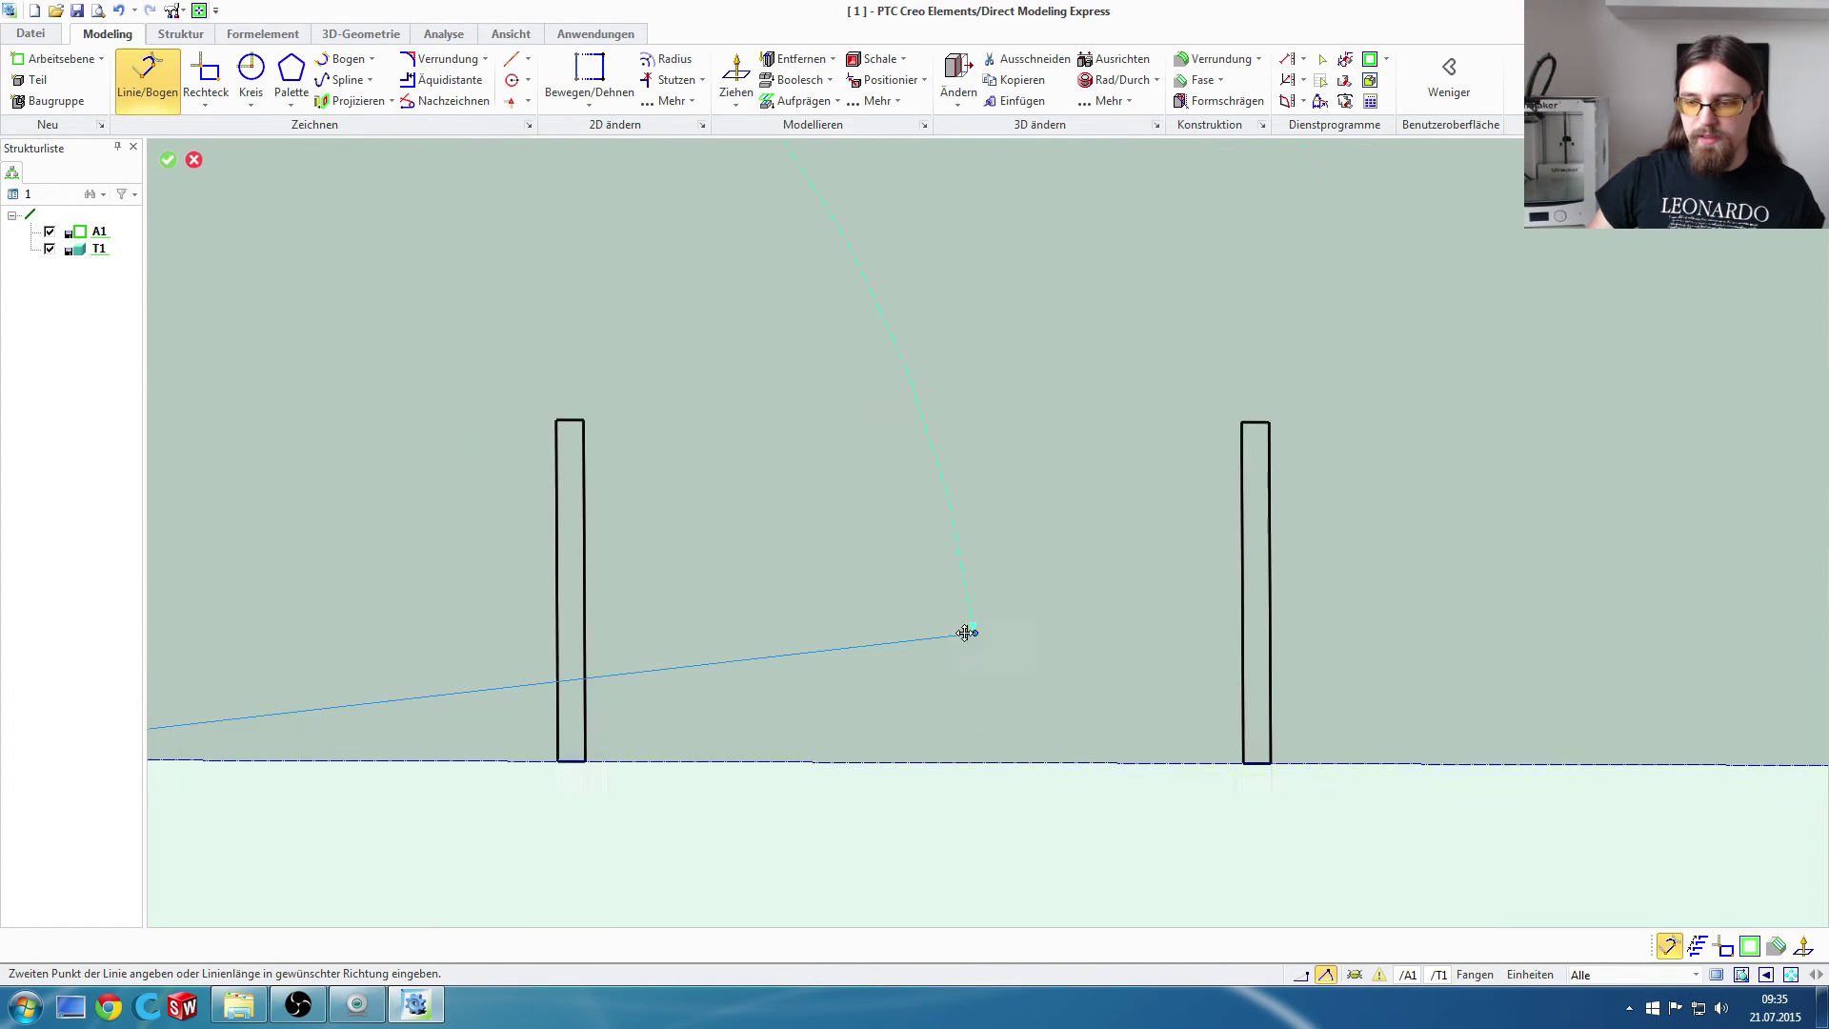
{"action": "middle_click_drag", "start_coordinate": [1746, 612], "coordinate": [675, 612]}
{"action": "right_click", "coordinate": [1438, 589]}
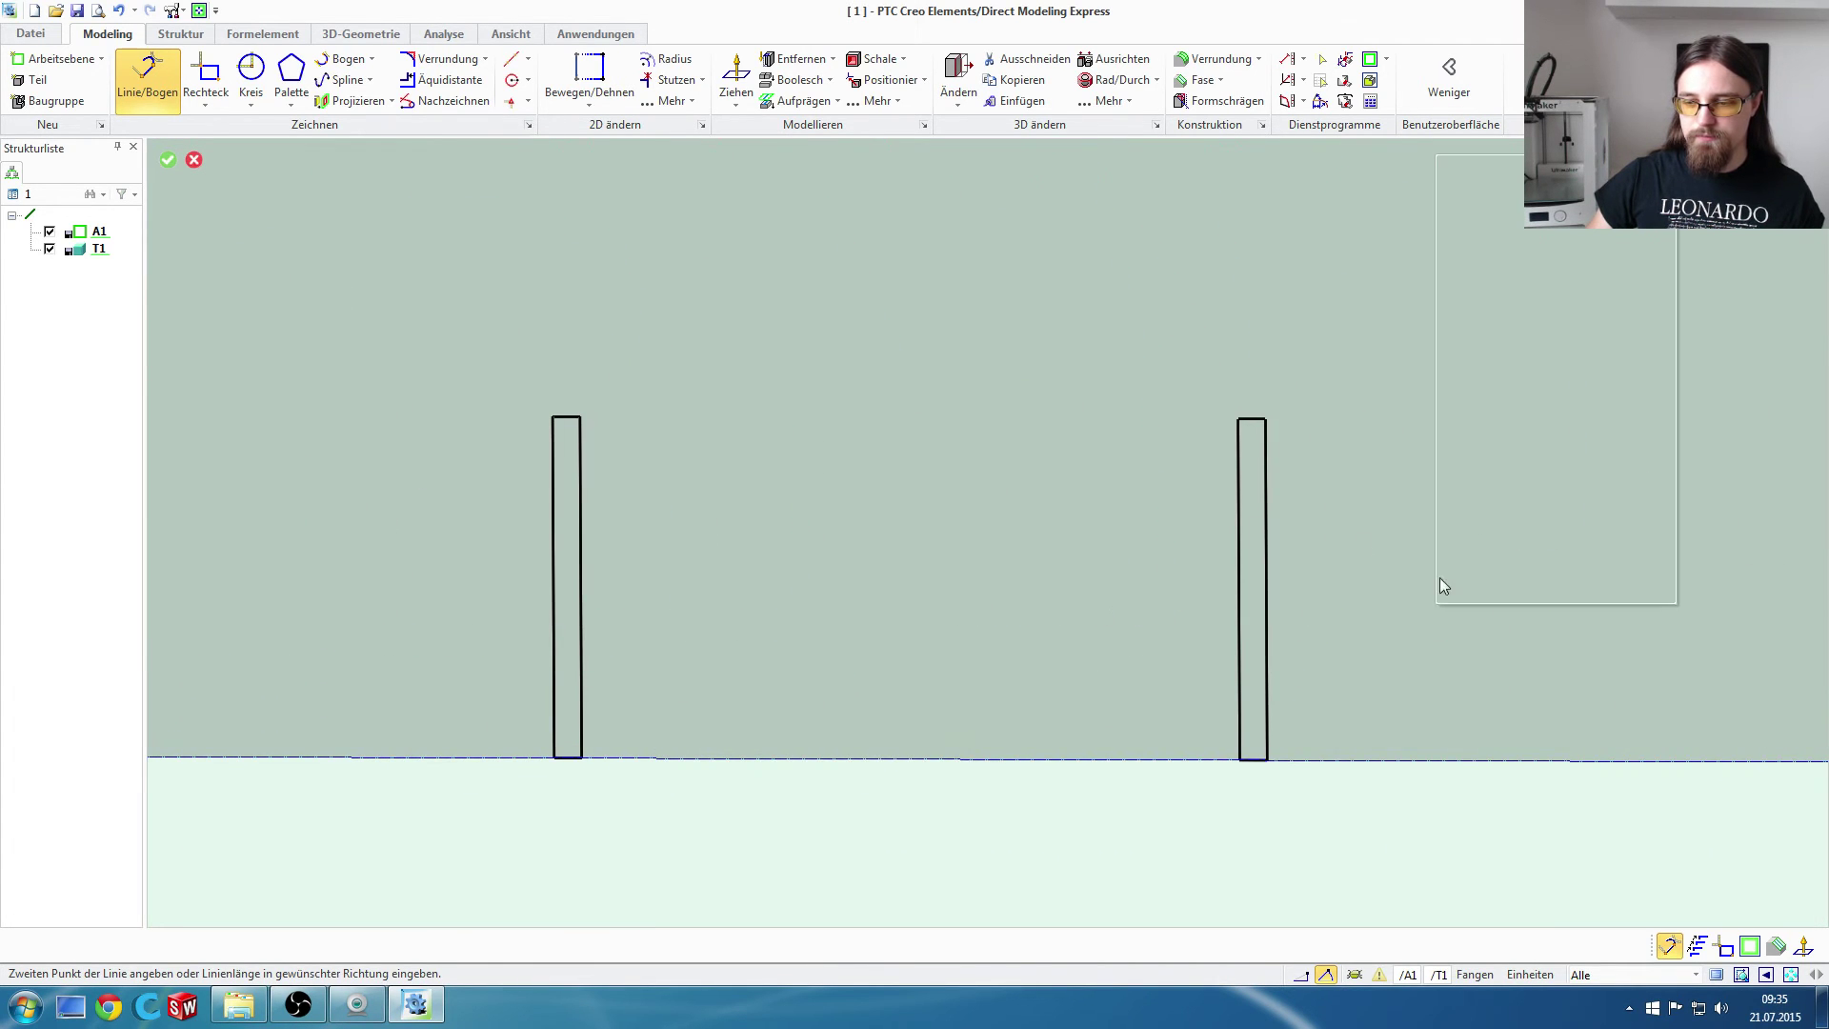
{"action": "middle_click_drag", "start_coordinate": [1430, 661], "coordinate": [1141, 687]}
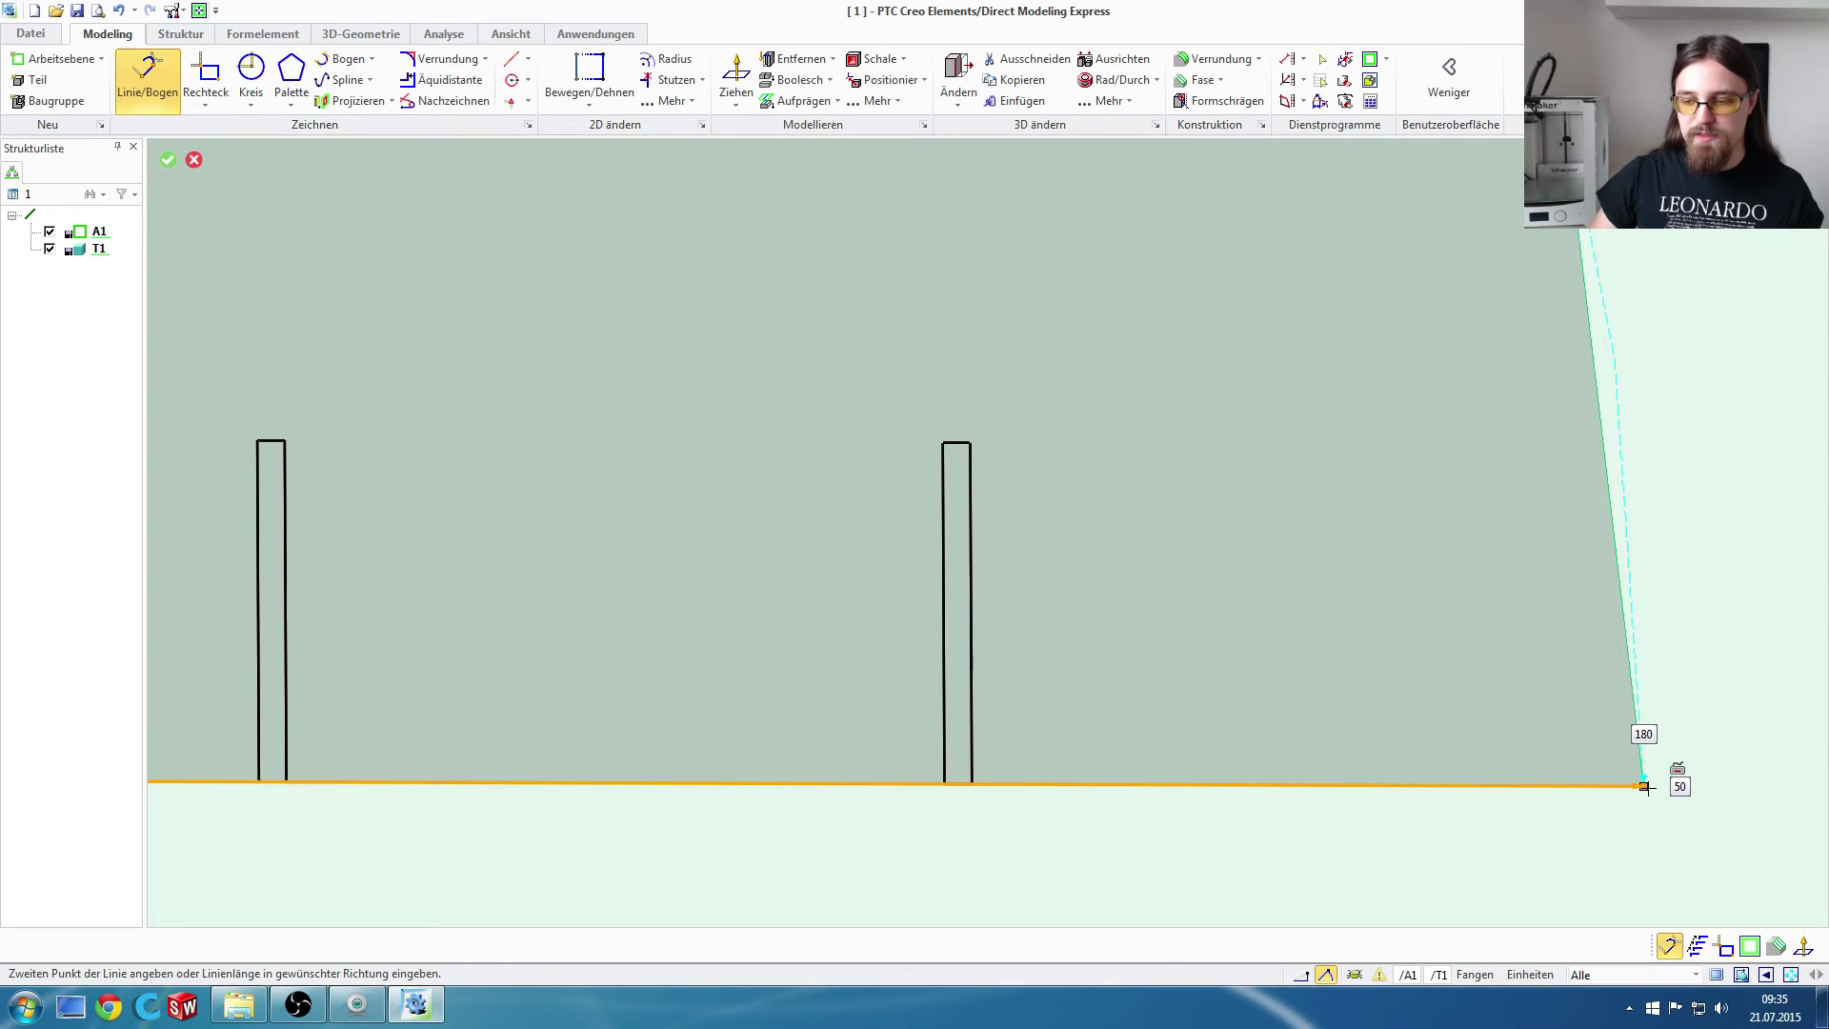
{"action": "left_click", "coordinate": [1644, 786]}
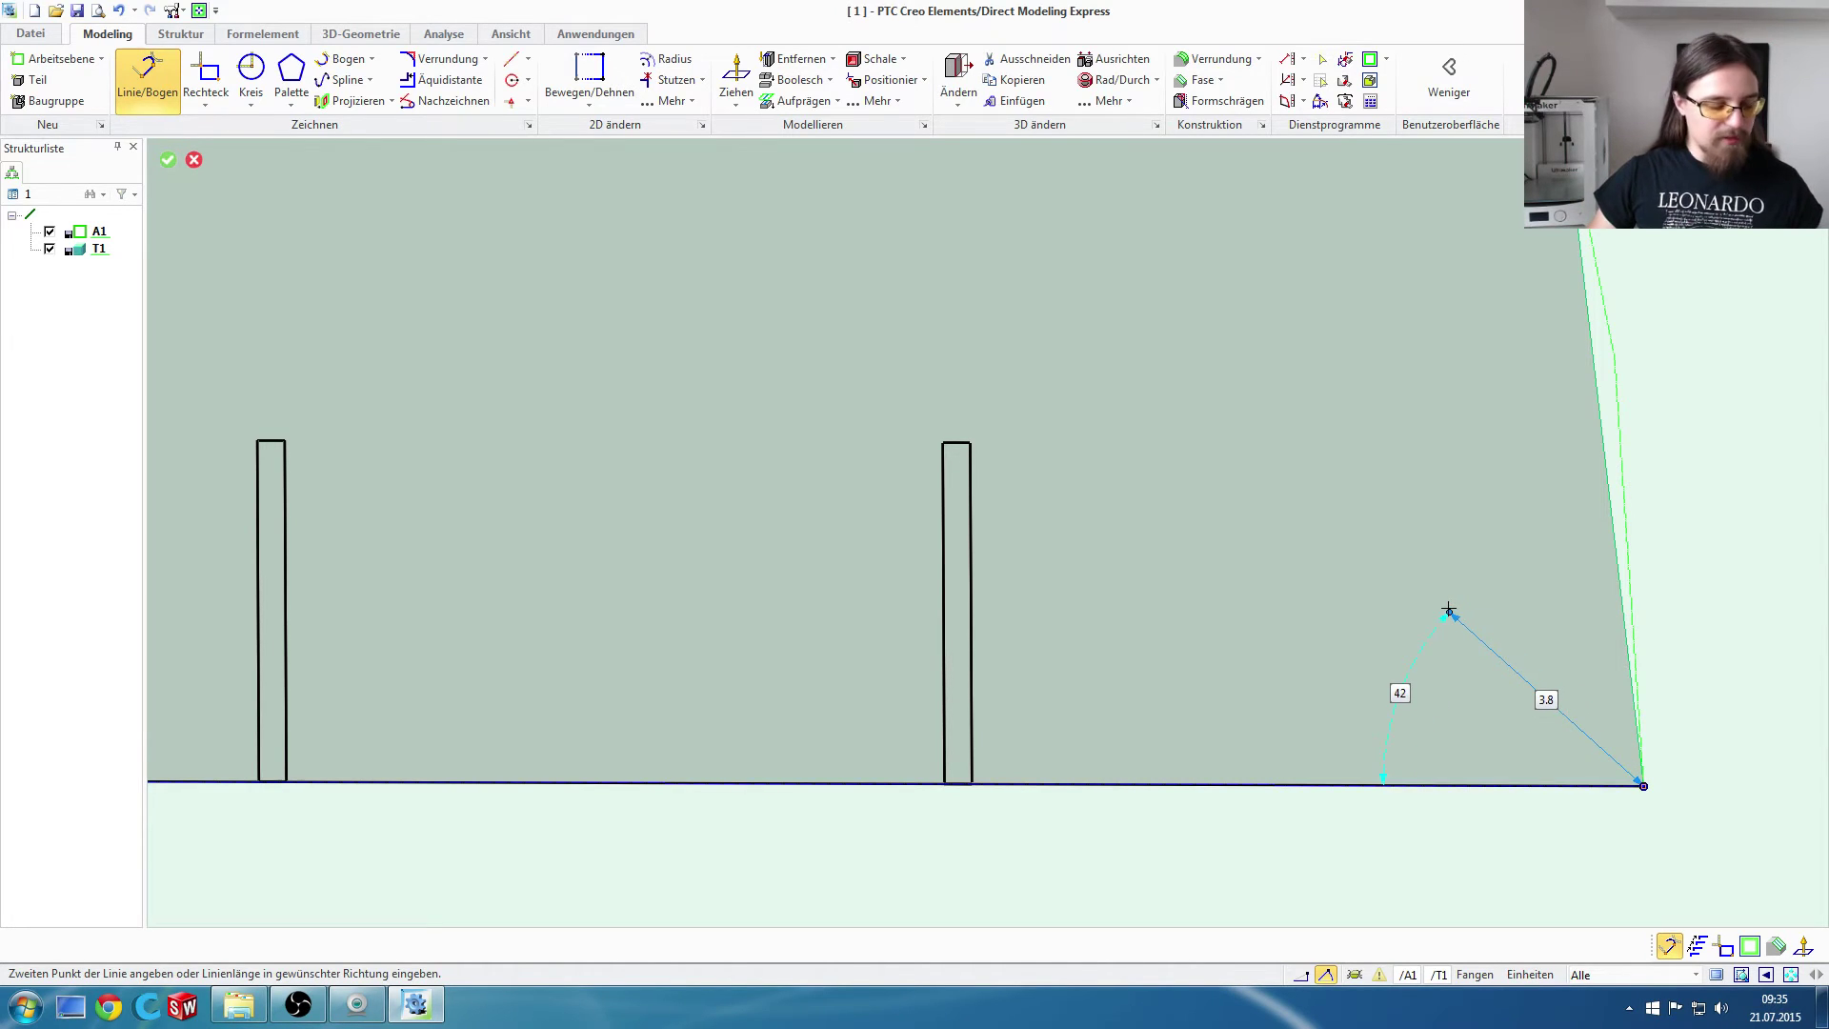
{"action": "middle_click", "coordinate": [1439, 607]}
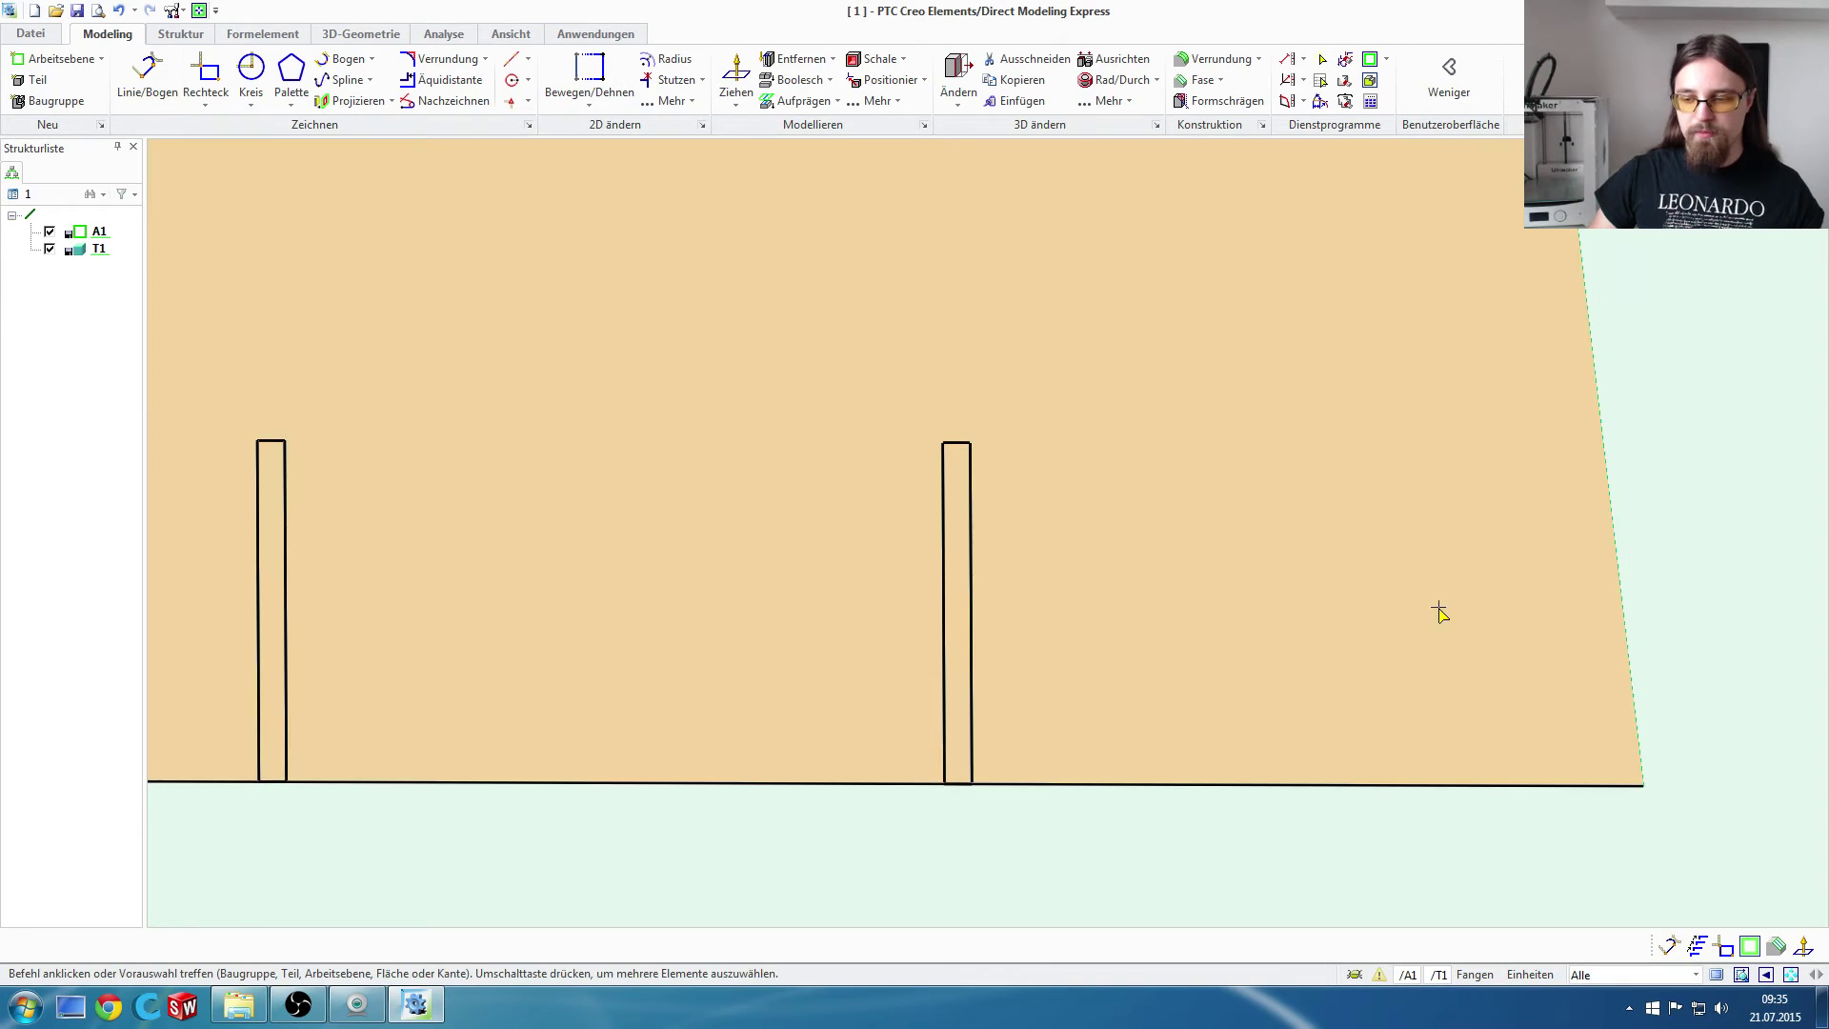
{"action": "left_click", "coordinate": [1401, 783]}
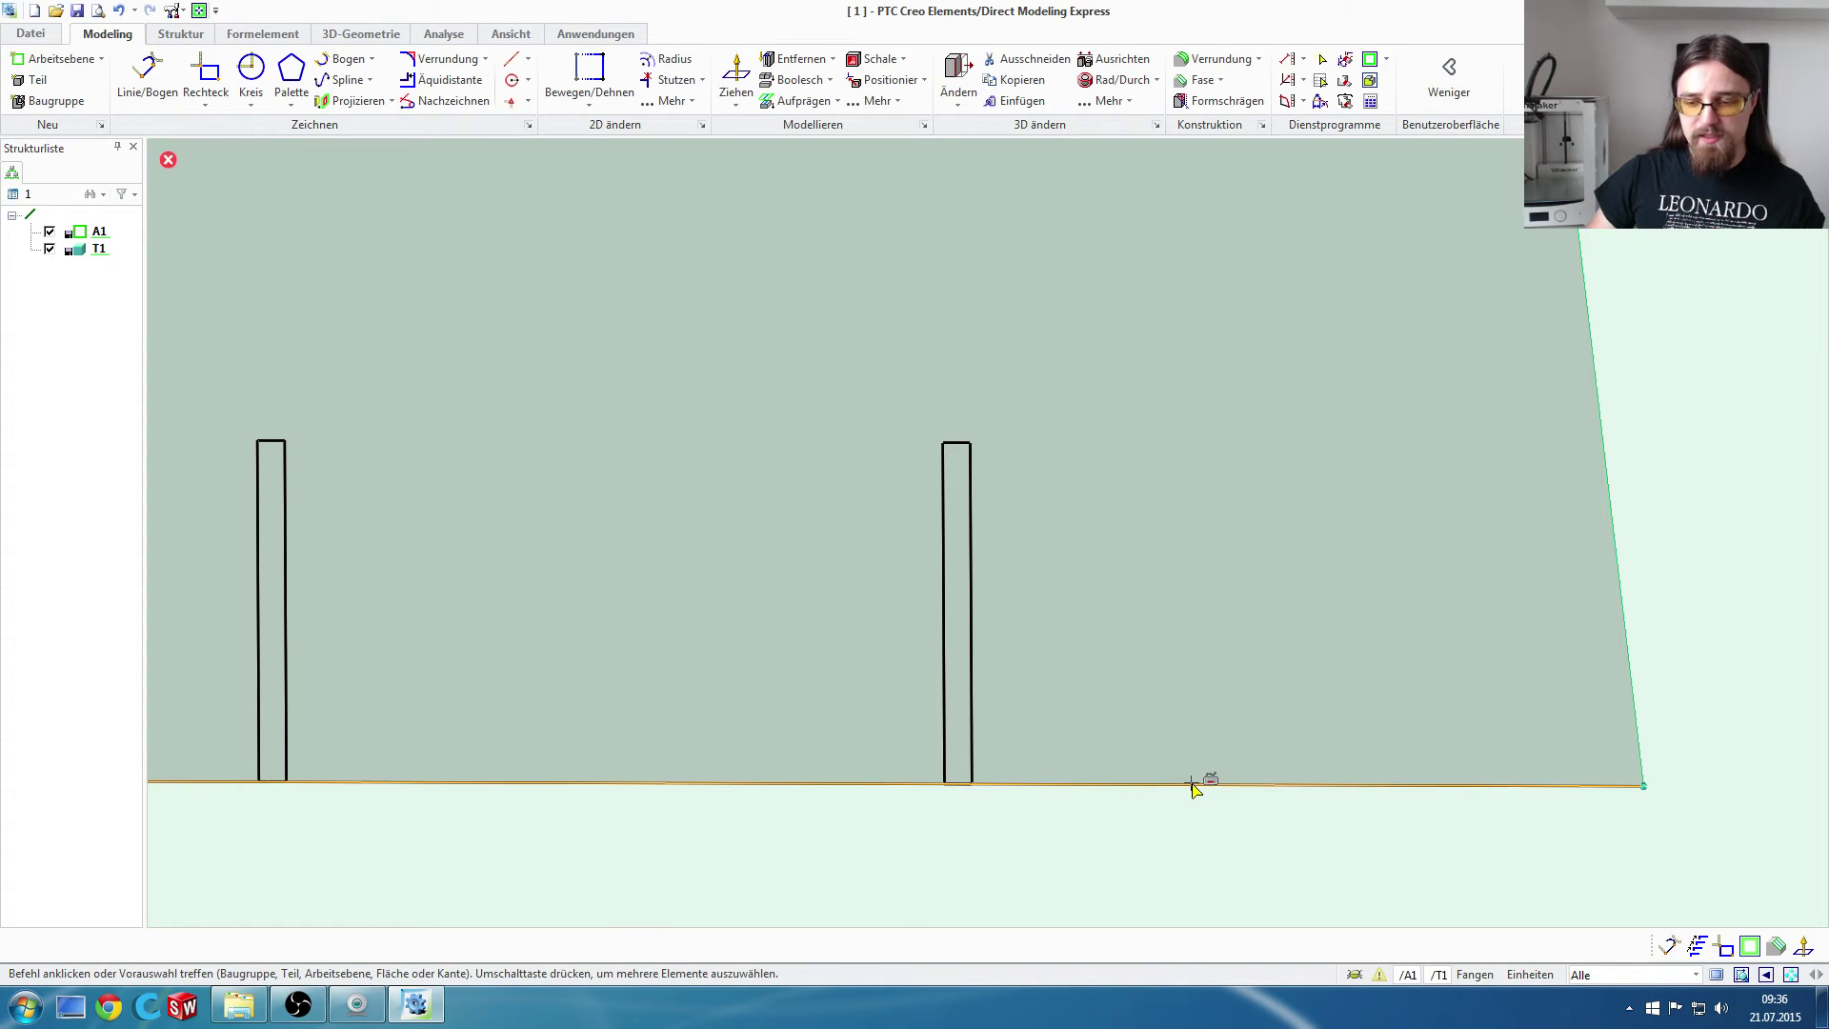
{"action": "left_click", "coordinate": [1195, 784]}
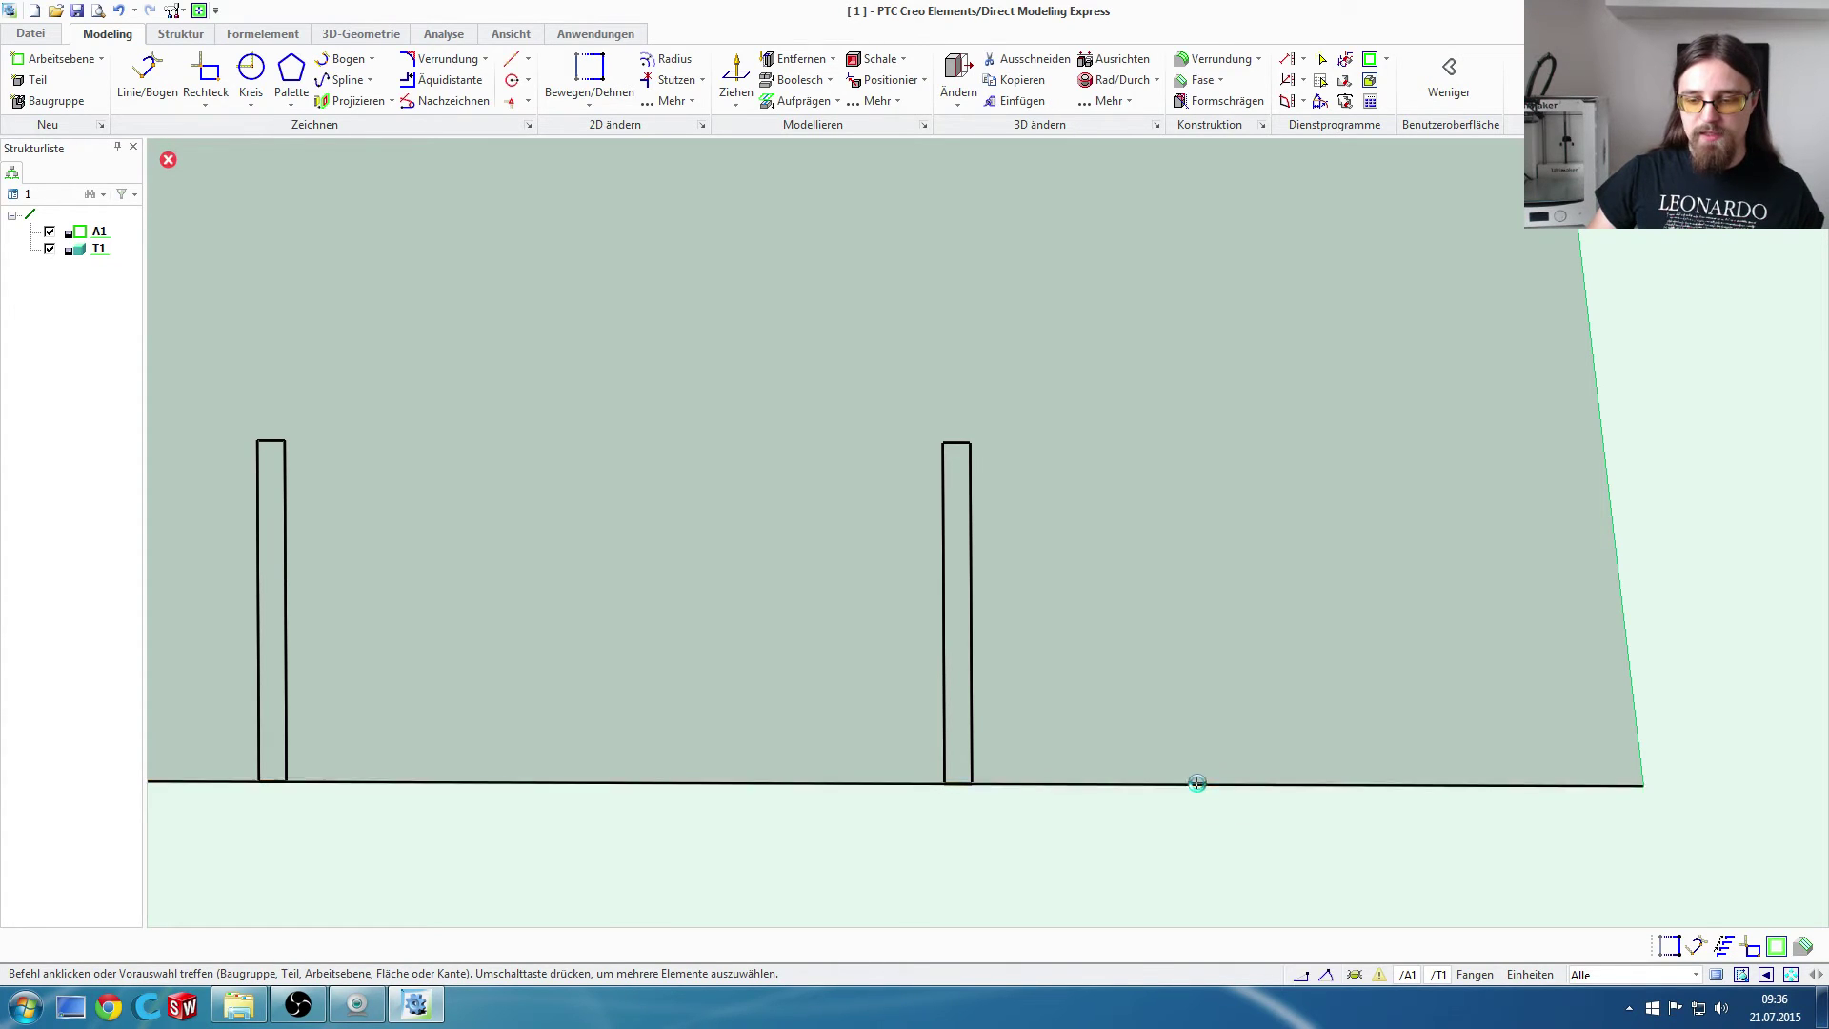
{"action": "left_click_drag", "start_coordinate": [1194, 784], "coordinate": [1197, 838]}
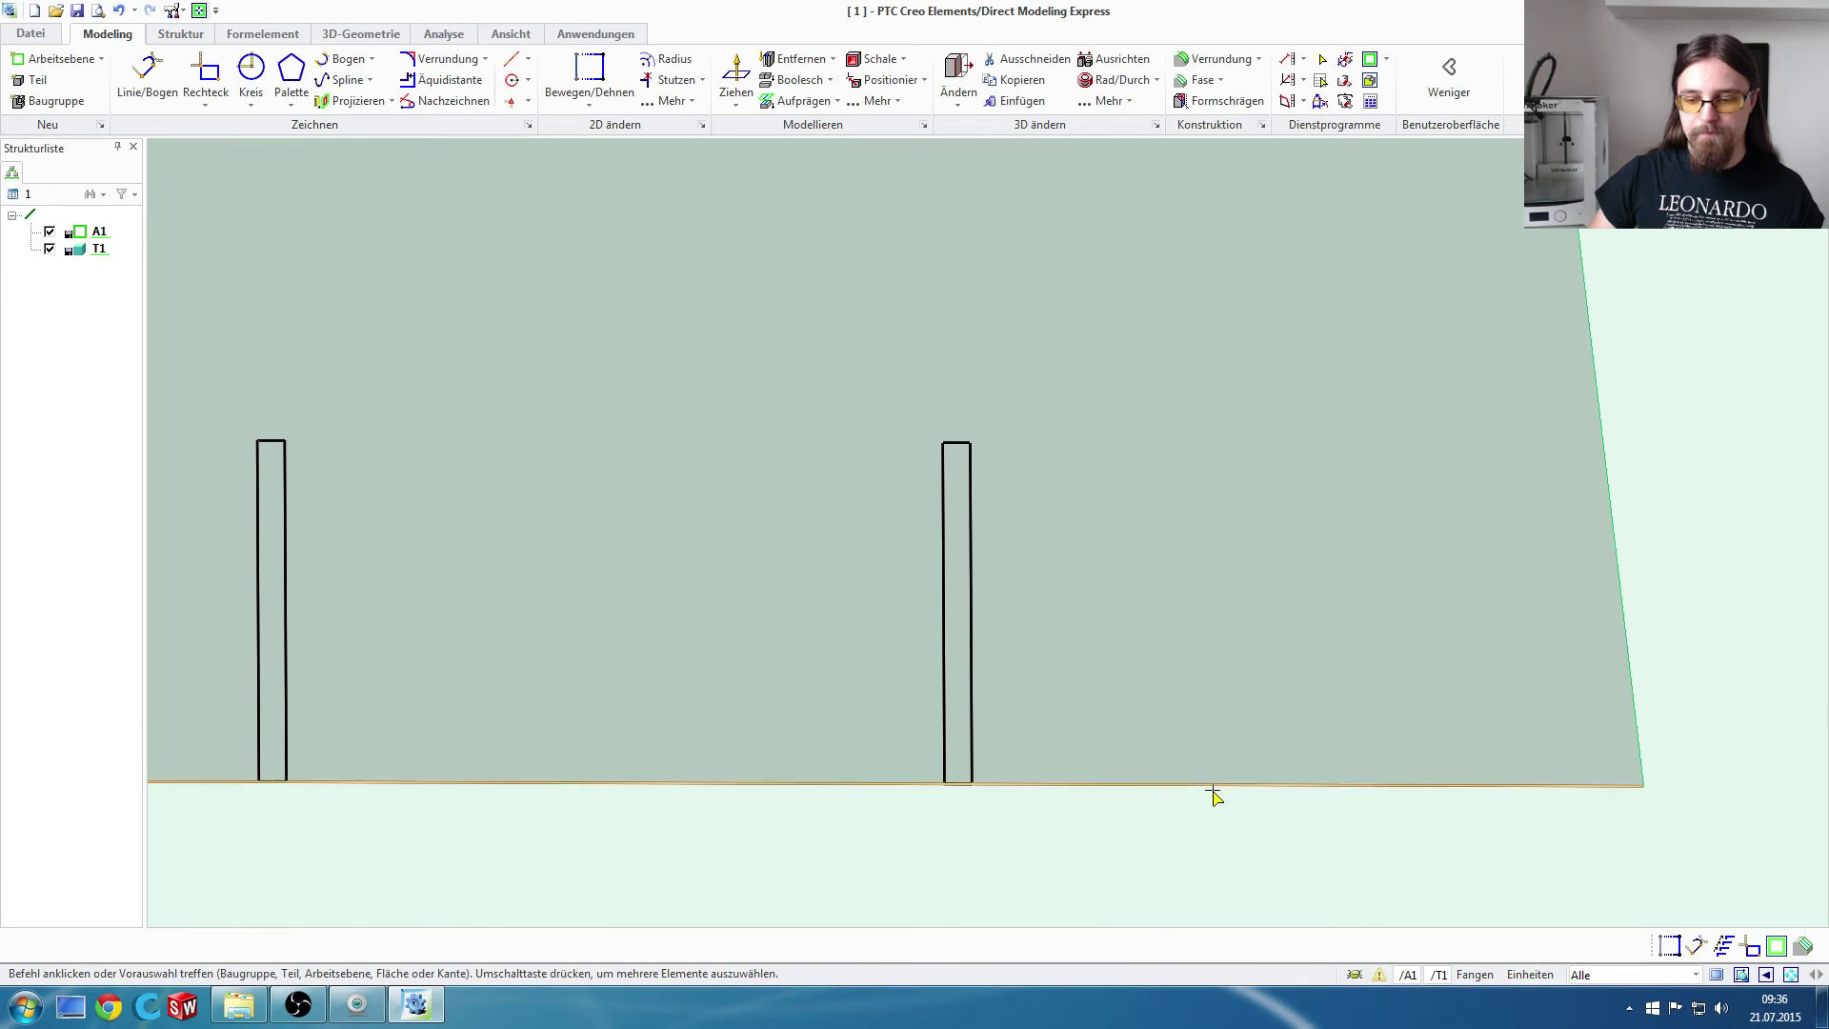
{"action": "left_click", "coordinate": [1212, 785]}
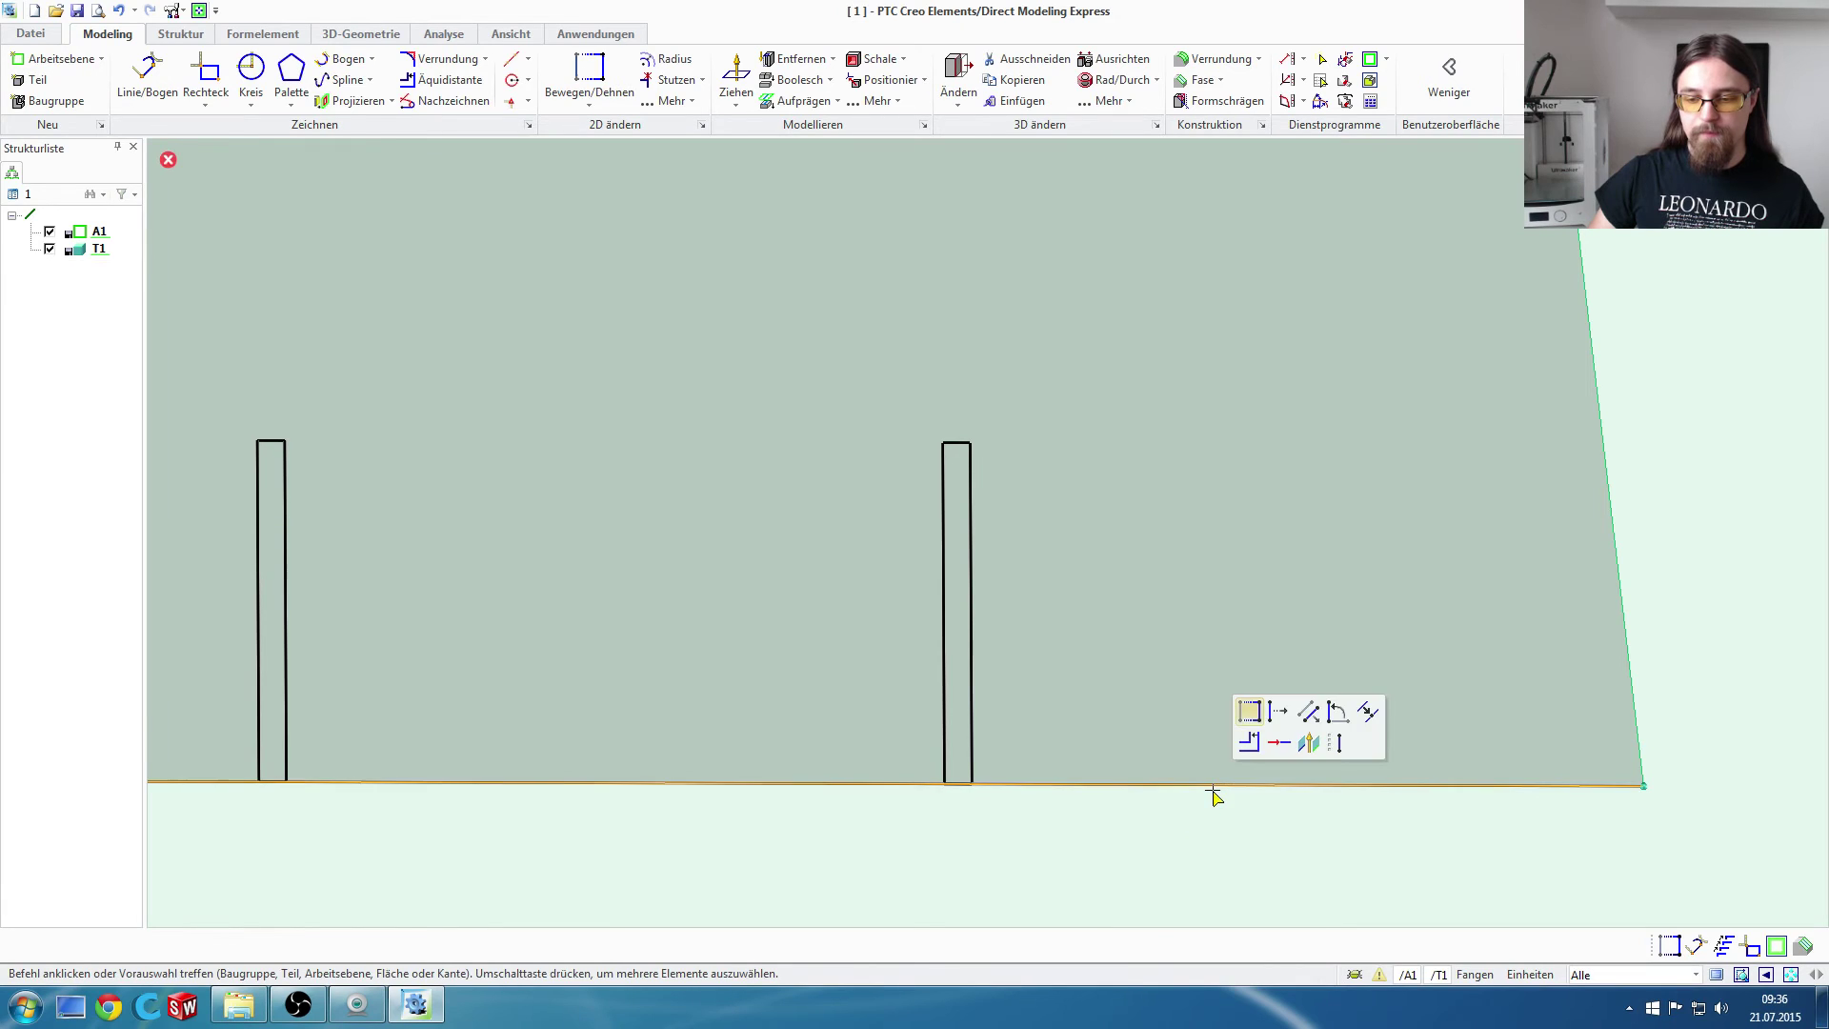
{"action": "left_click", "coordinate": [1288, 750]}
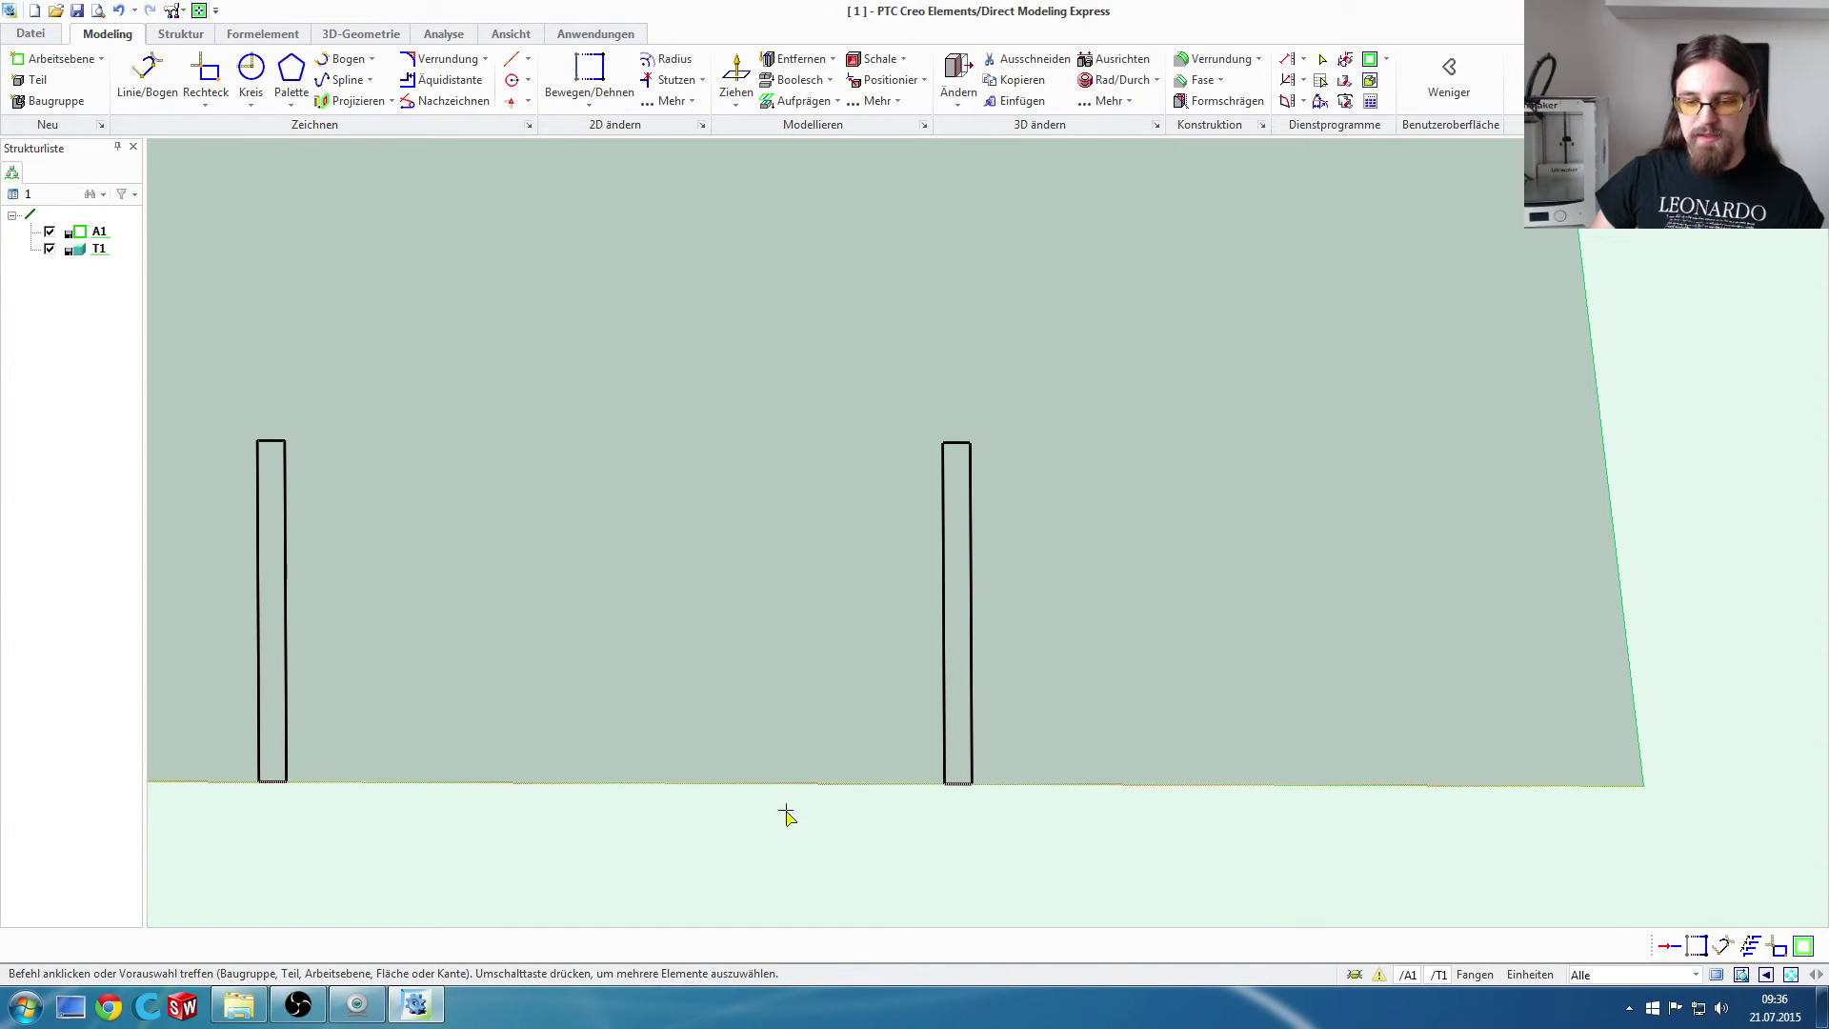
{"action": "left_click", "coordinate": [687, 781]}
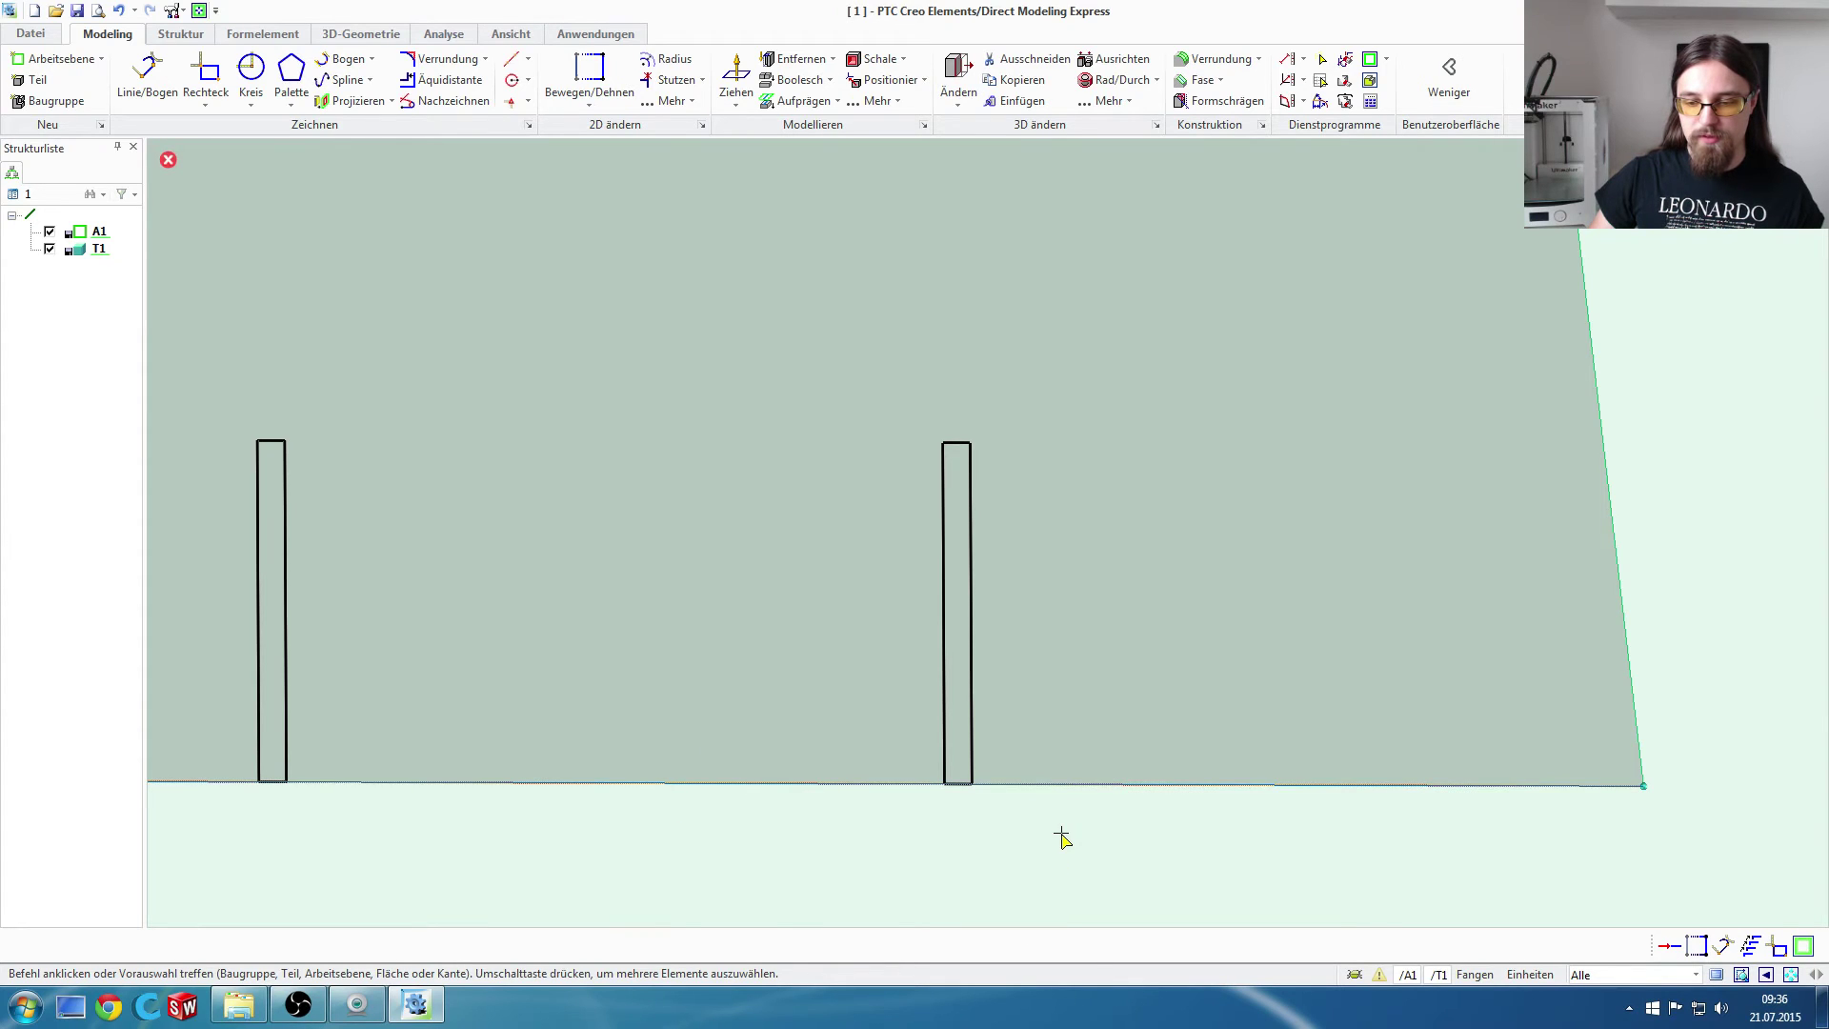
{"action": "middle_click_drag", "start_coordinate": [988, 833], "coordinate": [869, 860]}
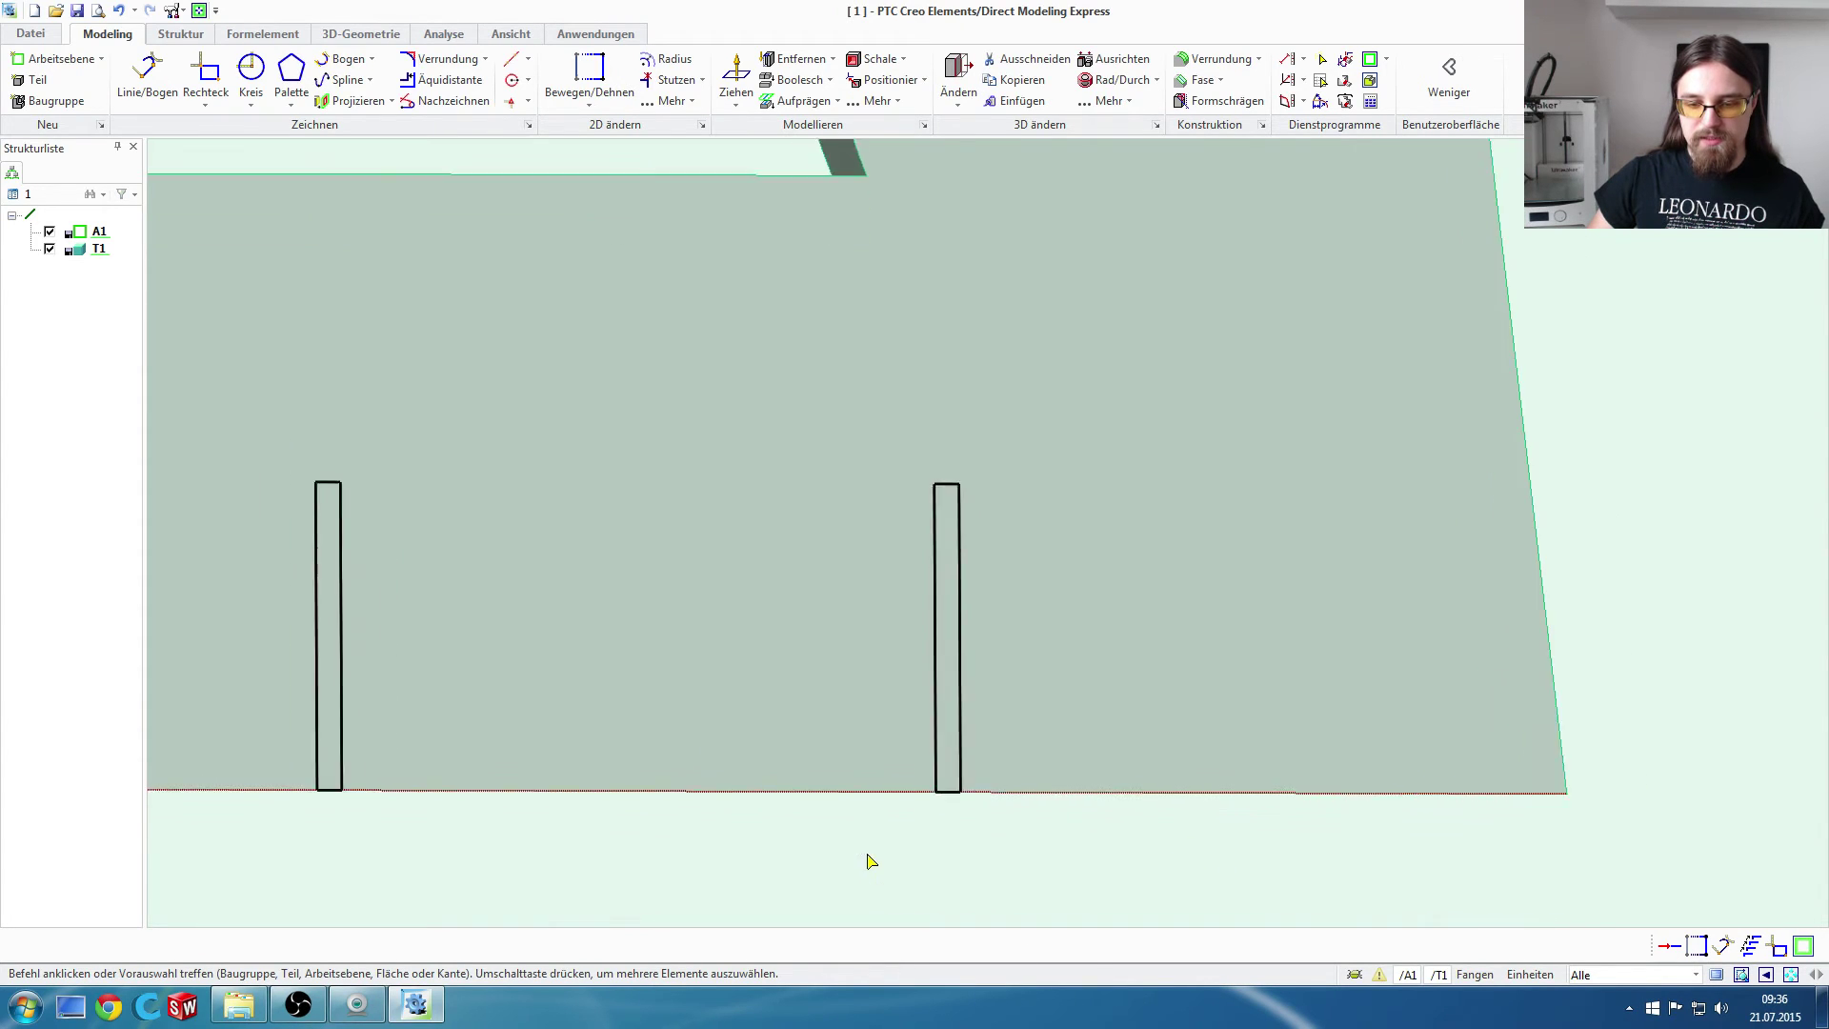
{"action": "scroll", "coordinate": [867, 857], "scroll_direction": "up", "scroll_amount": 2}
{"action": "scroll", "coordinate": [860, 829], "scroll_direction": "up", "scroll_amount": 2}
{"action": "scroll", "coordinate": [821, 728], "scroll_direction": "up", "scroll_amount": 1}
{"action": "scroll", "coordinate": [778, 702], "scroll_direction": "up", "scroll_amount": 1}
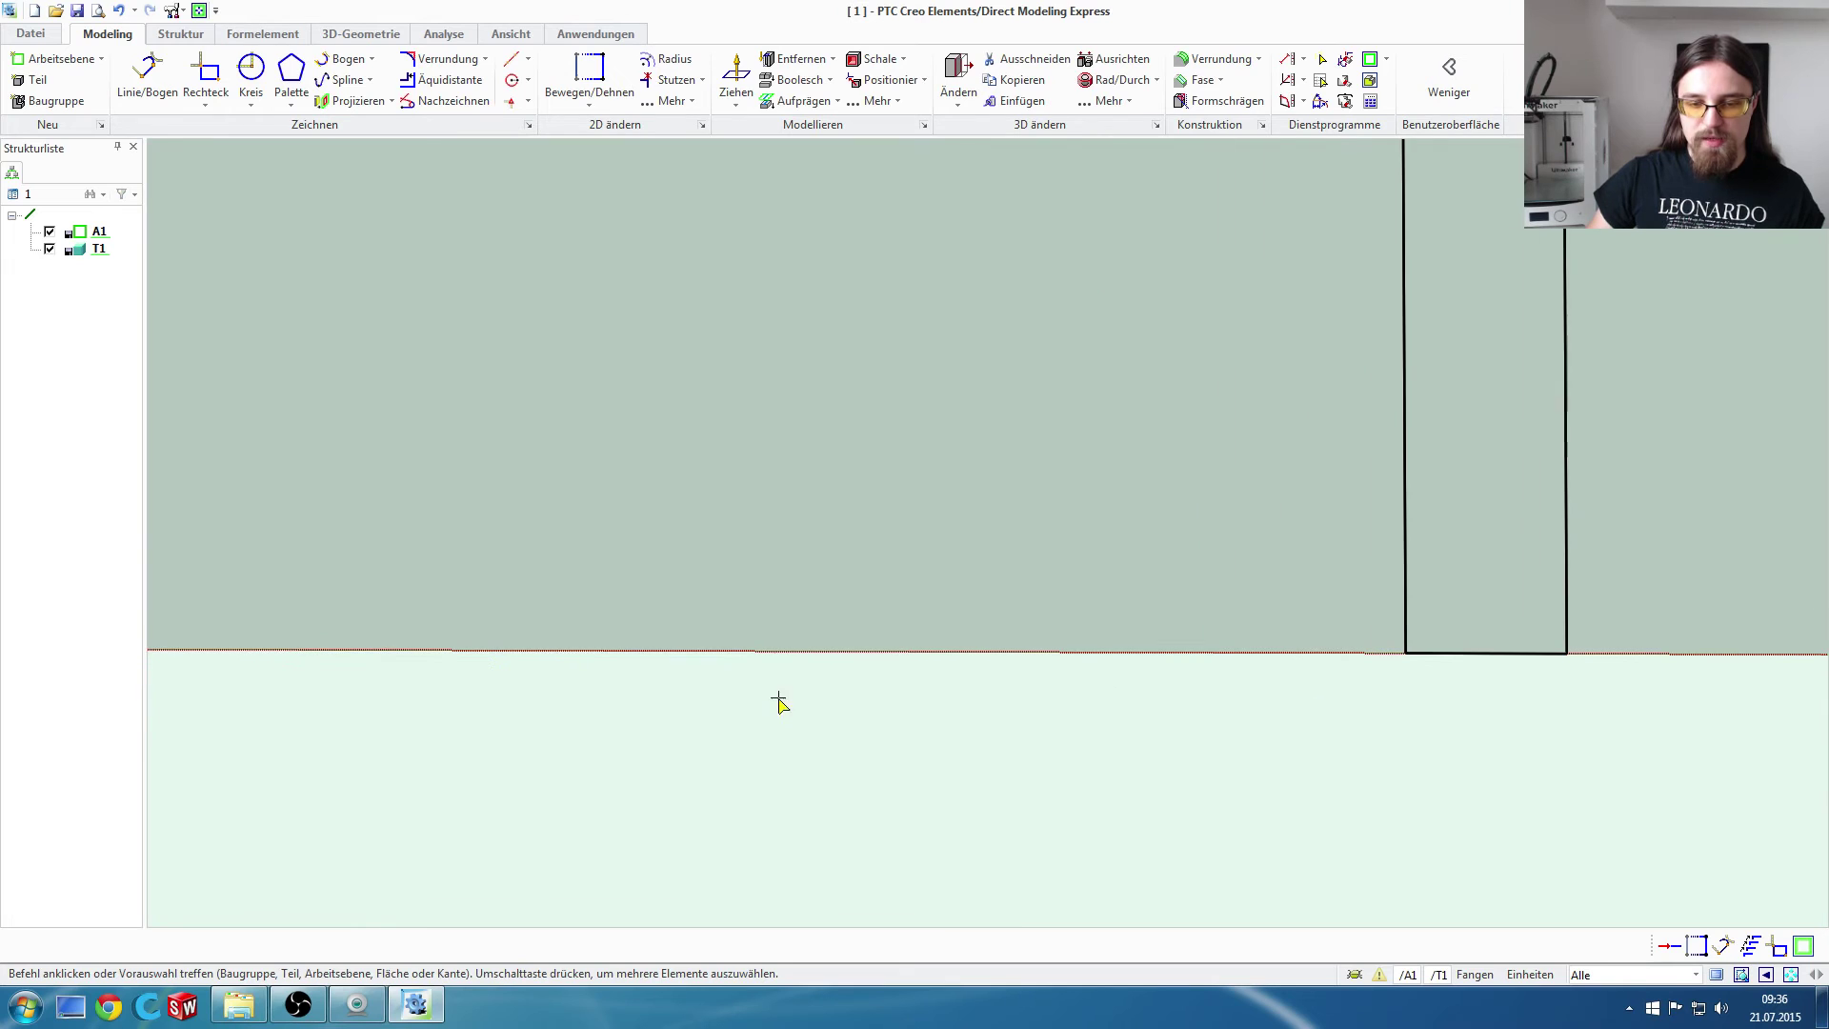
{"action": "scroll", "coordinate": [1098, 693], "scroll_direction": "down", "scroll_amount": 2}
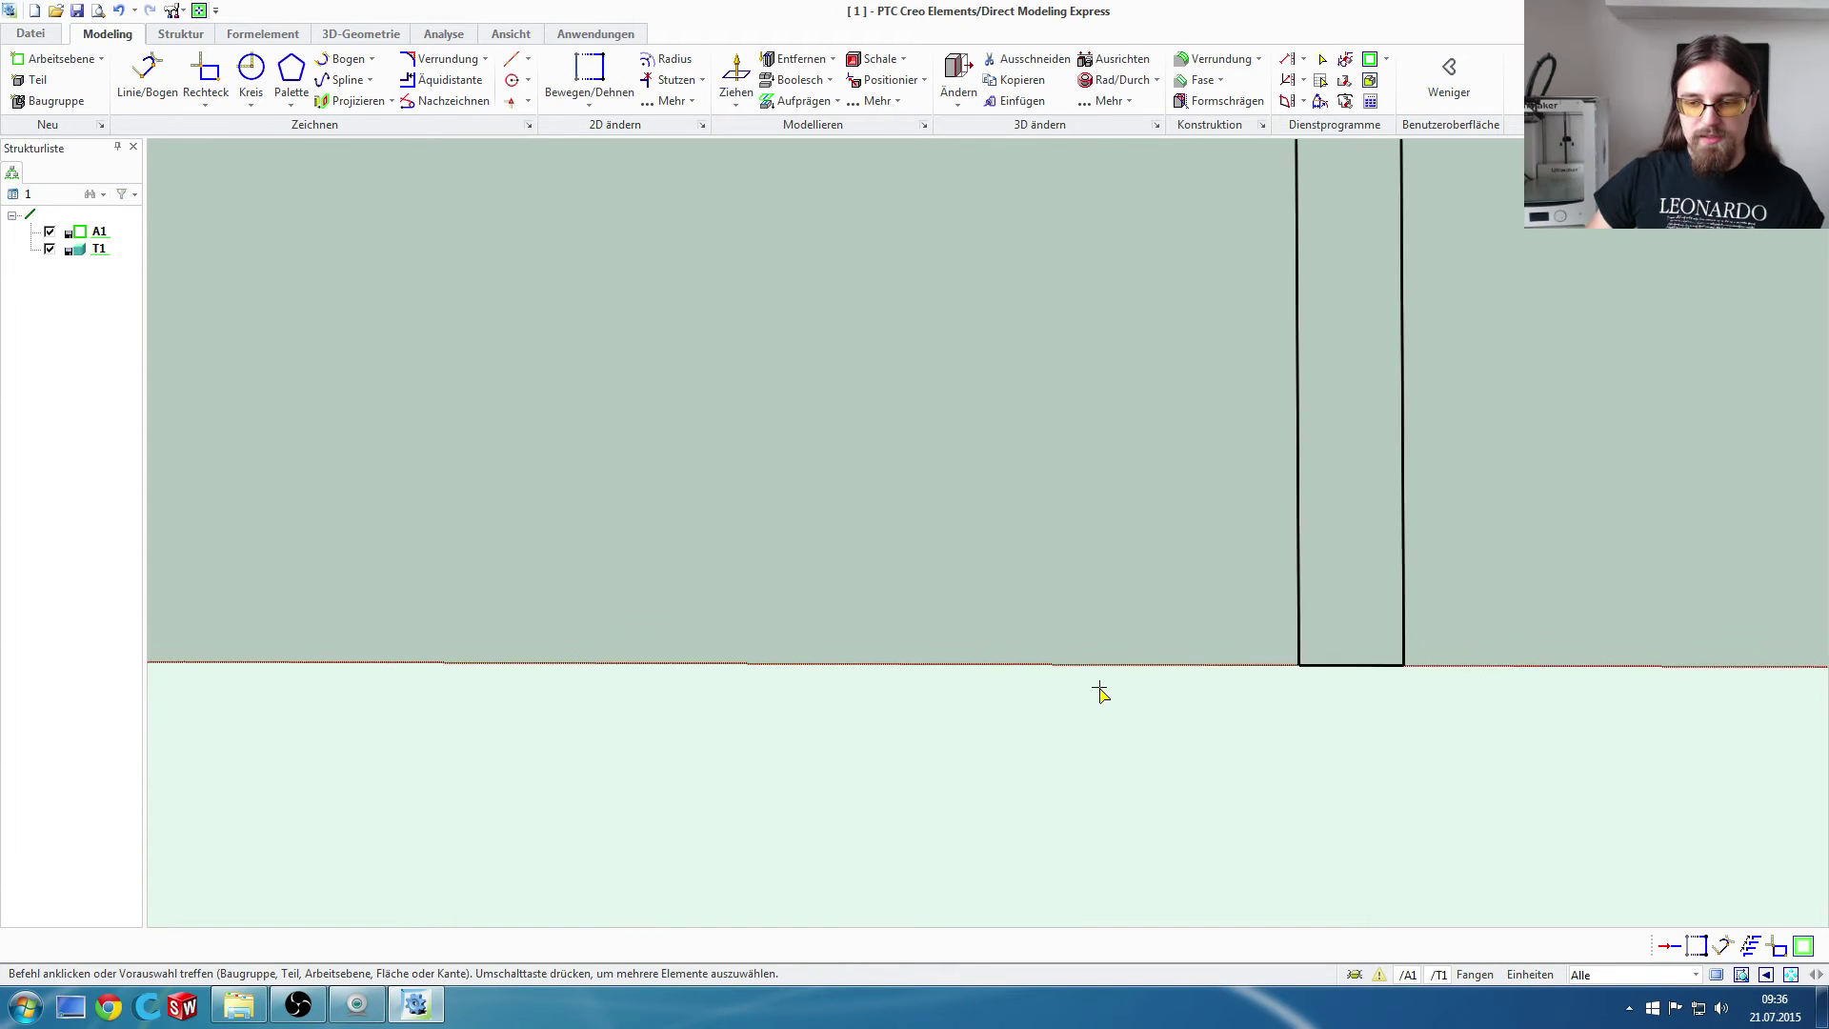
{"action": "scroll", "coordinate": [1100, 693], "scroll_direction": "down", "scroll_amount": 1}
{"action": "scroll", "coordinate": [1100, 693], "scroll_direction": "down", "scroll_amount": 1}
{"action": "scroll", "coordinate": [1100, 692], "scroll_direction": "down", "scroll_amount": 2}
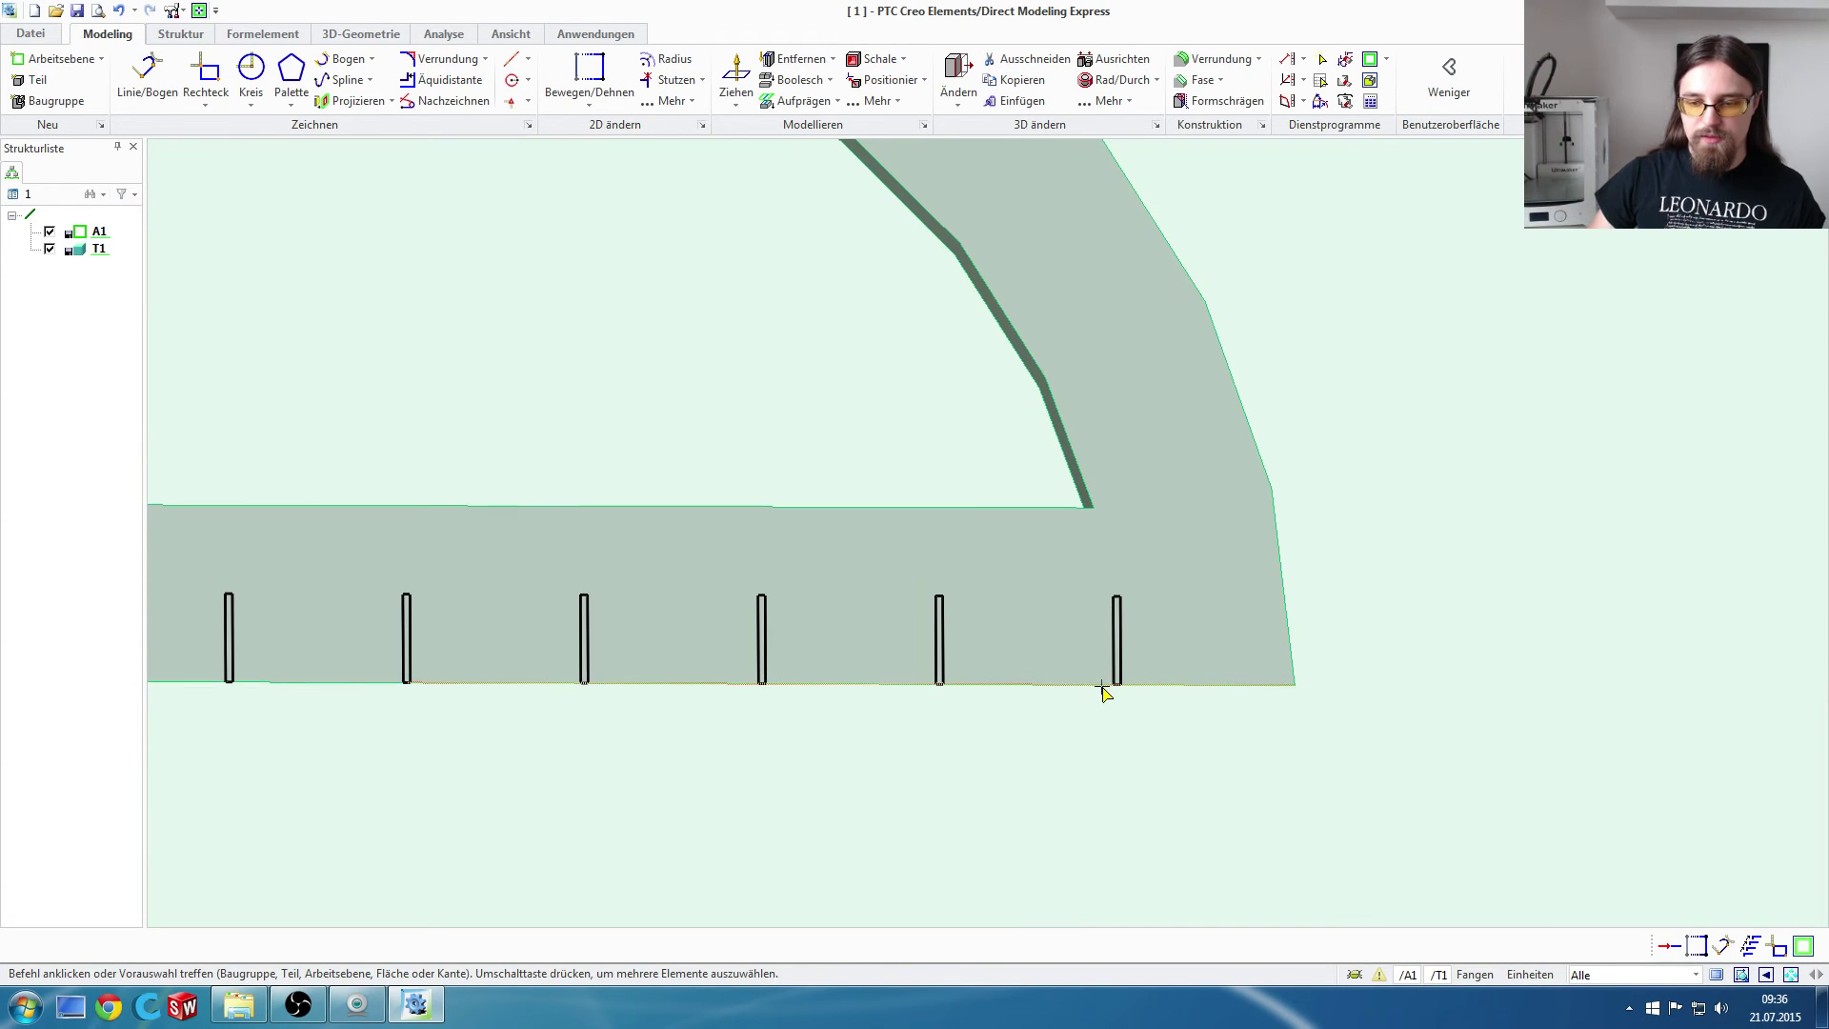
{"action": "left_click", "coordinate": [1102, 687]}
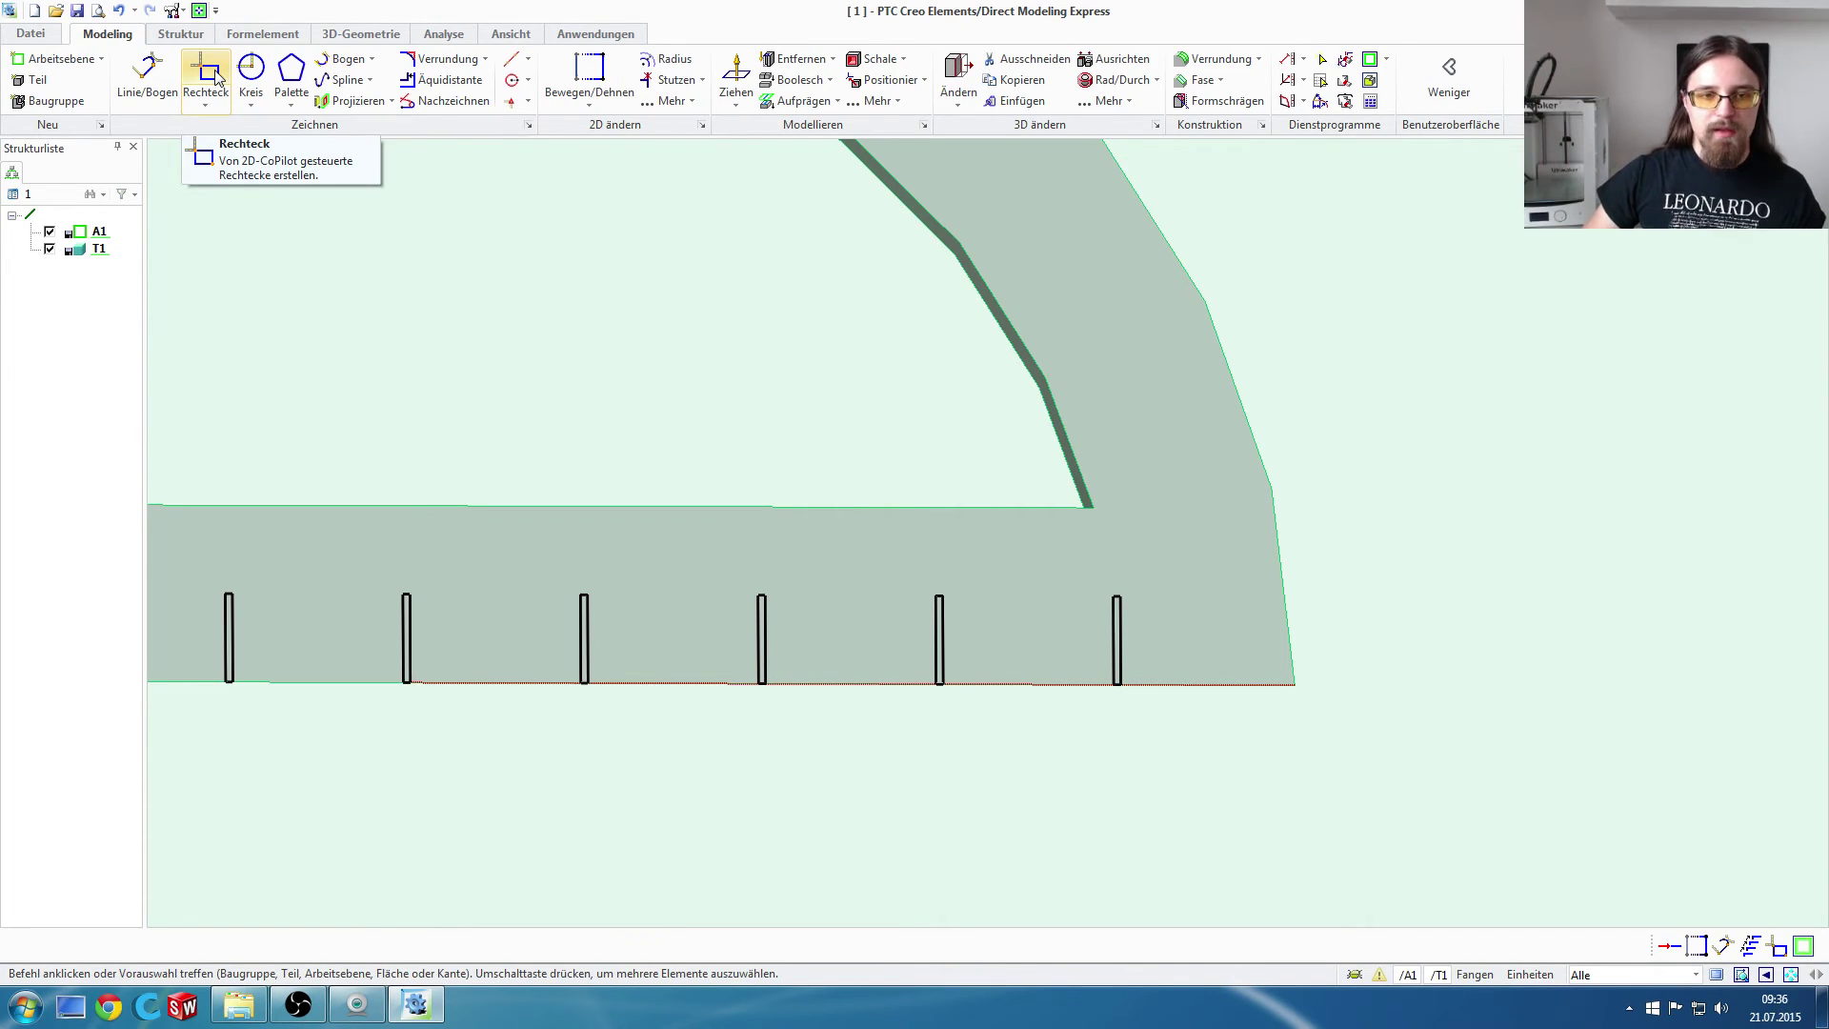
{"action": "left_click", "coordinate": [218, 78]}
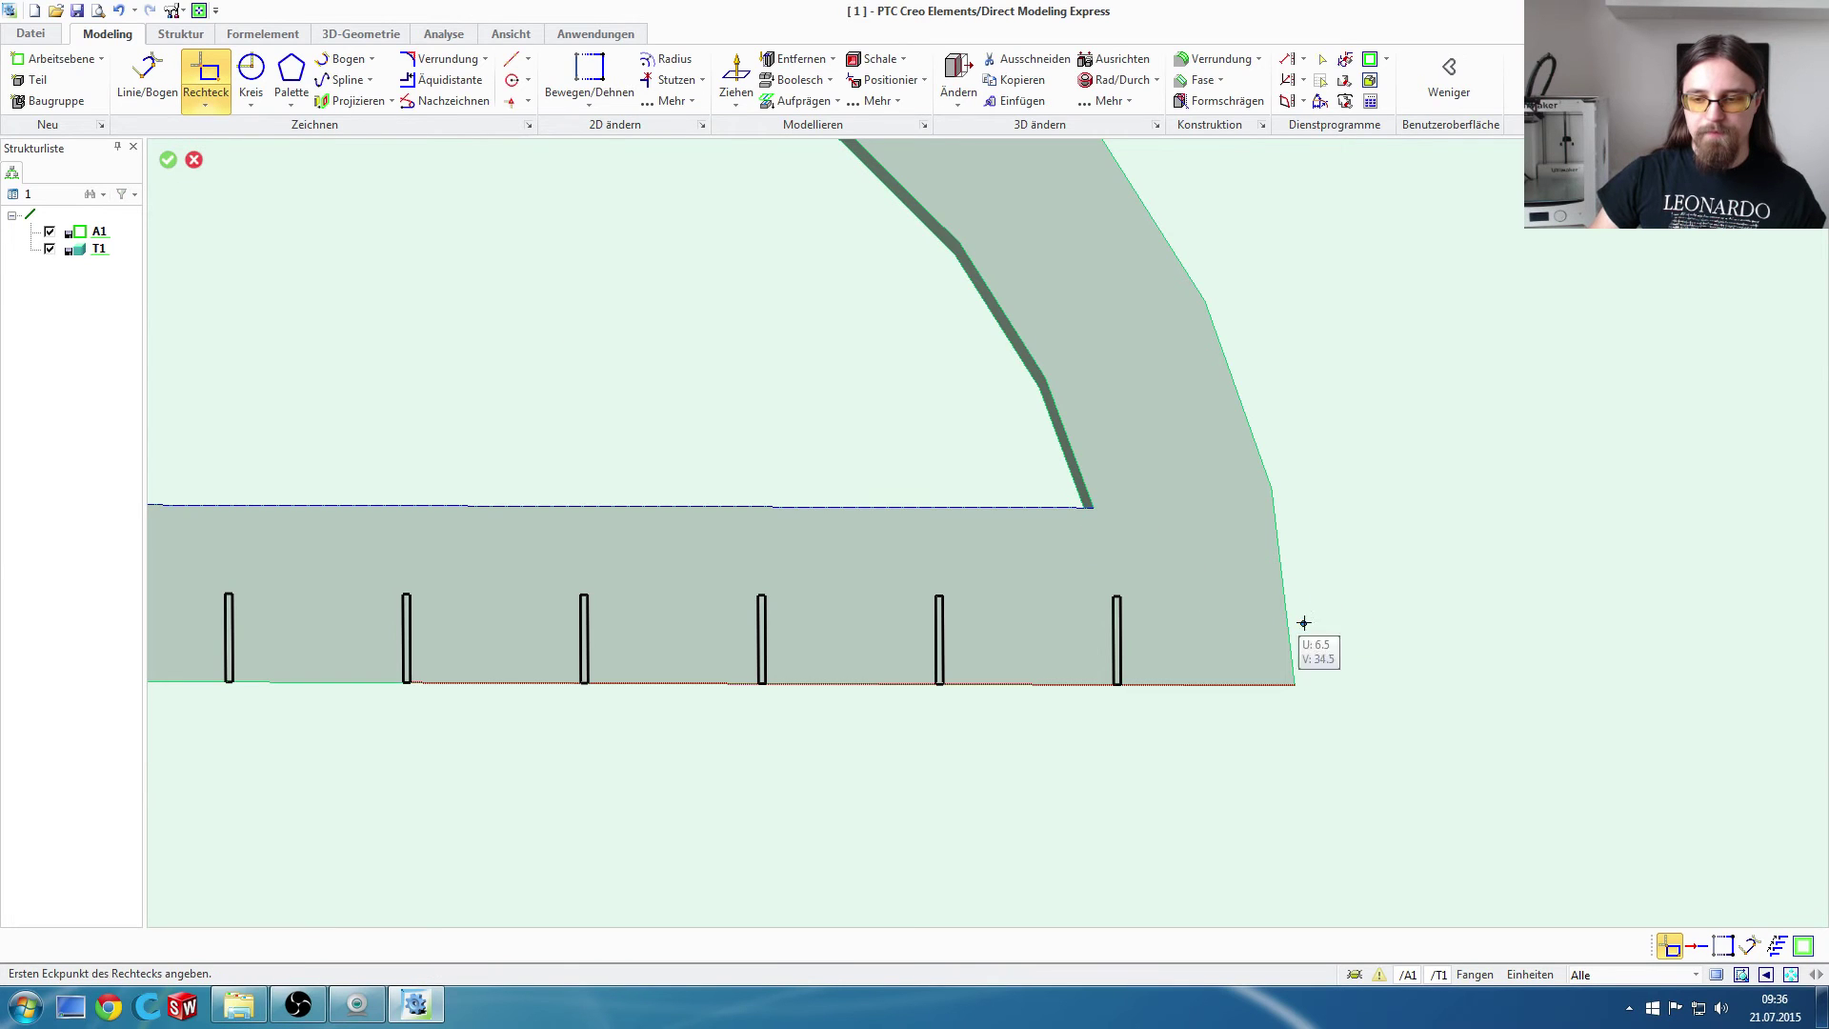
{"action": "scroll", "coordinate": [1282, 677], "scroll_direction": "up", "scroll_amount": 2}
{"action": "scroll", "coordinate": [1250, 678], "scroll_direction": "up", "scroll_amount": 3}
{"action": "scroll", "coordinate": [1249, 666], "scroll_direction": "up", "scroll_amount": 3}
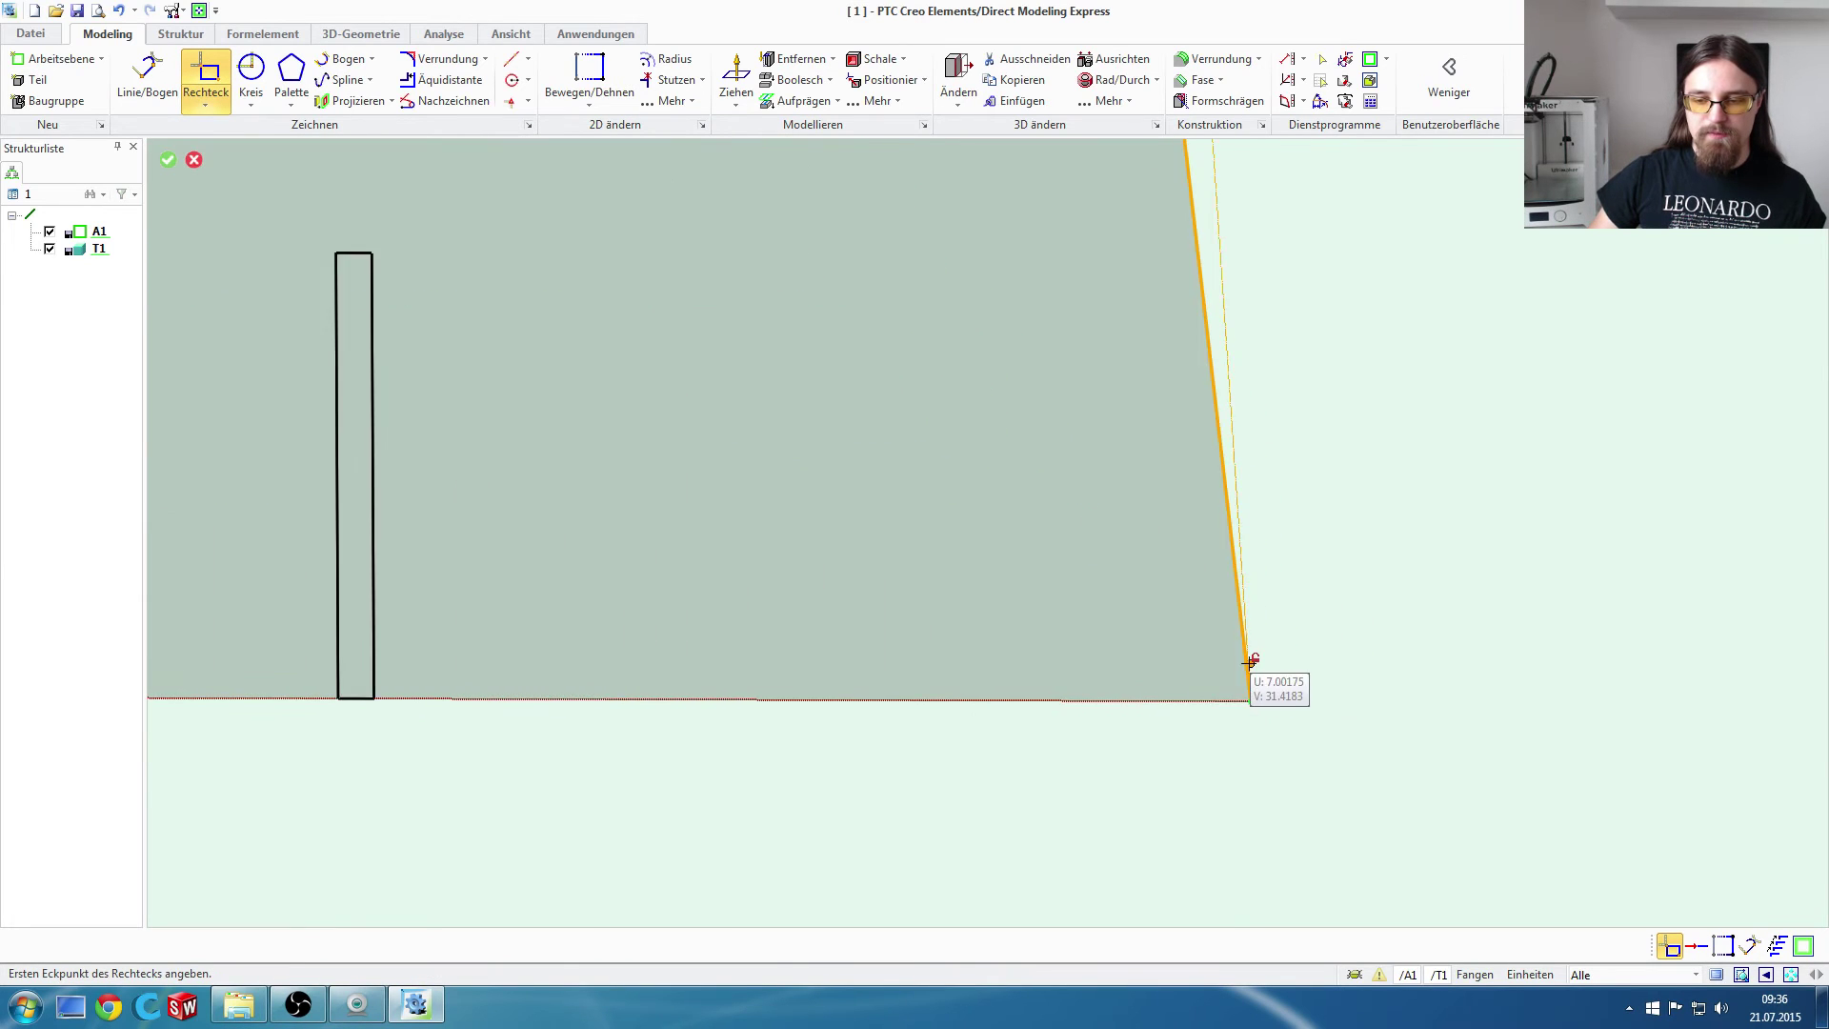
{"action": "scroll", "coordinate": [1249, 662], "scroll_direction": "up", "scroll_amount": 2}
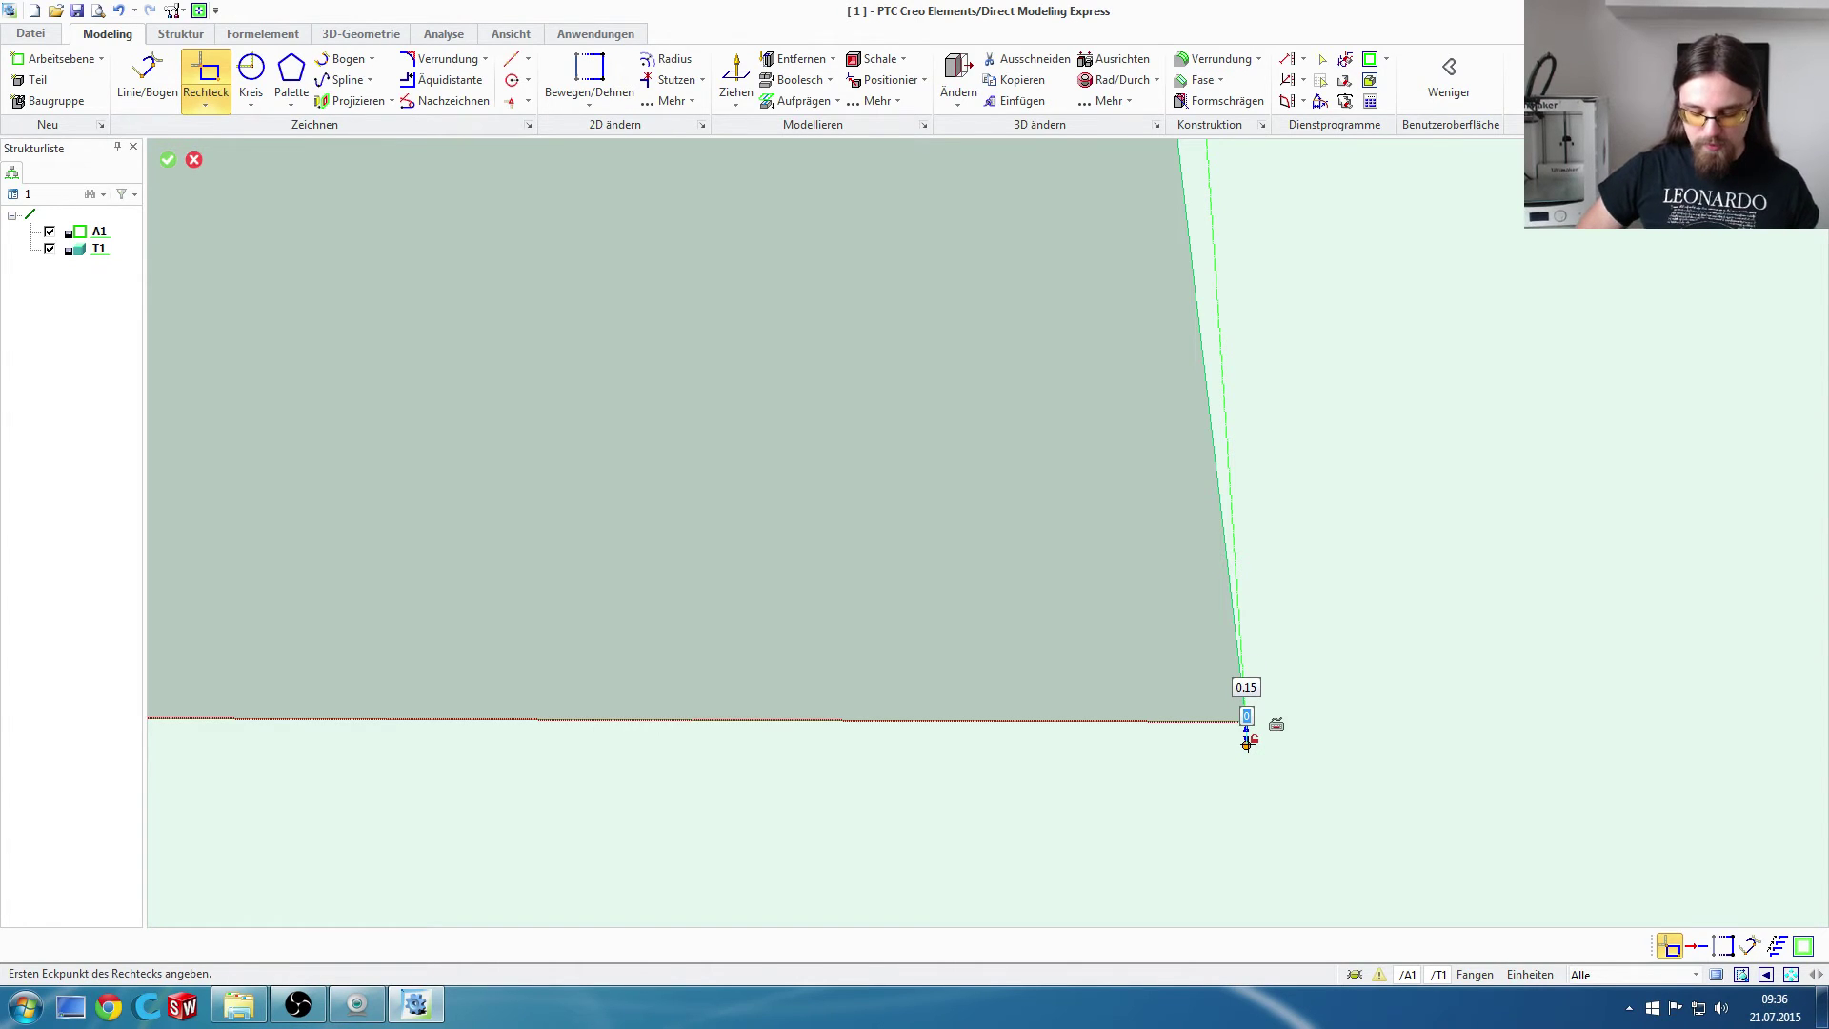
{"action": "type", "text": "0"}
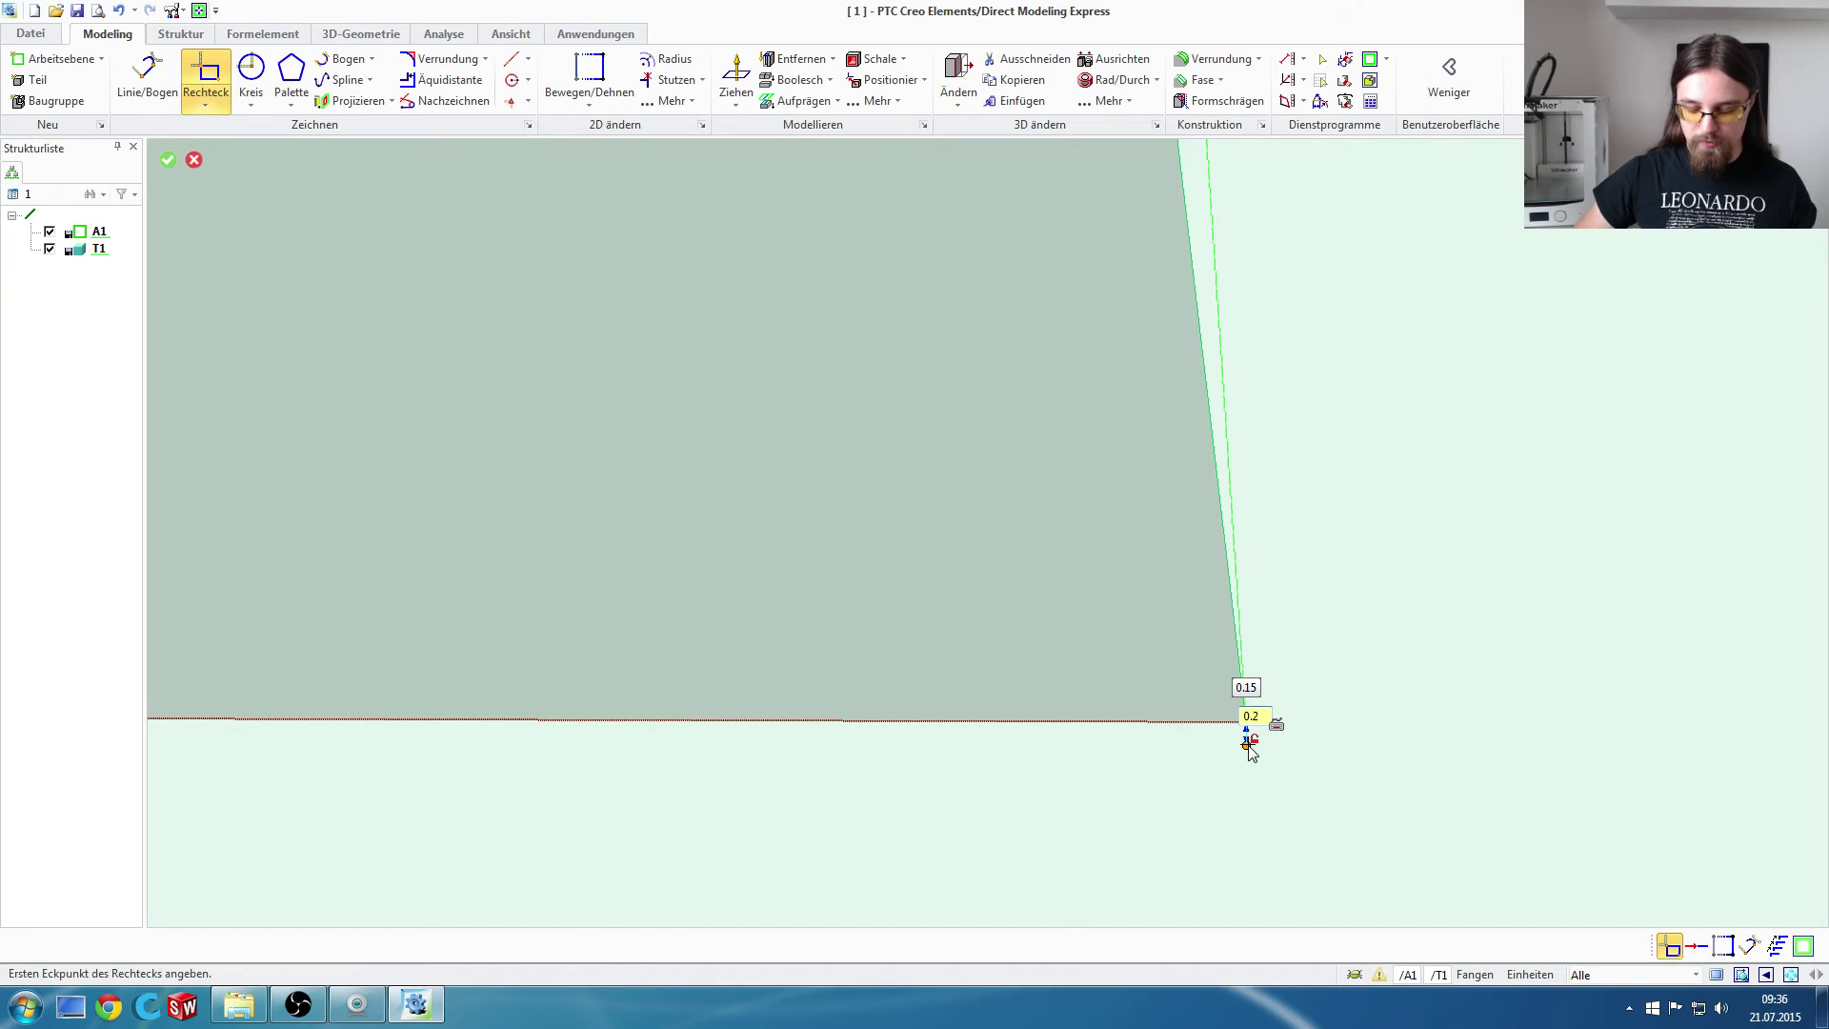
{"action": "key", "text": "Tab"}
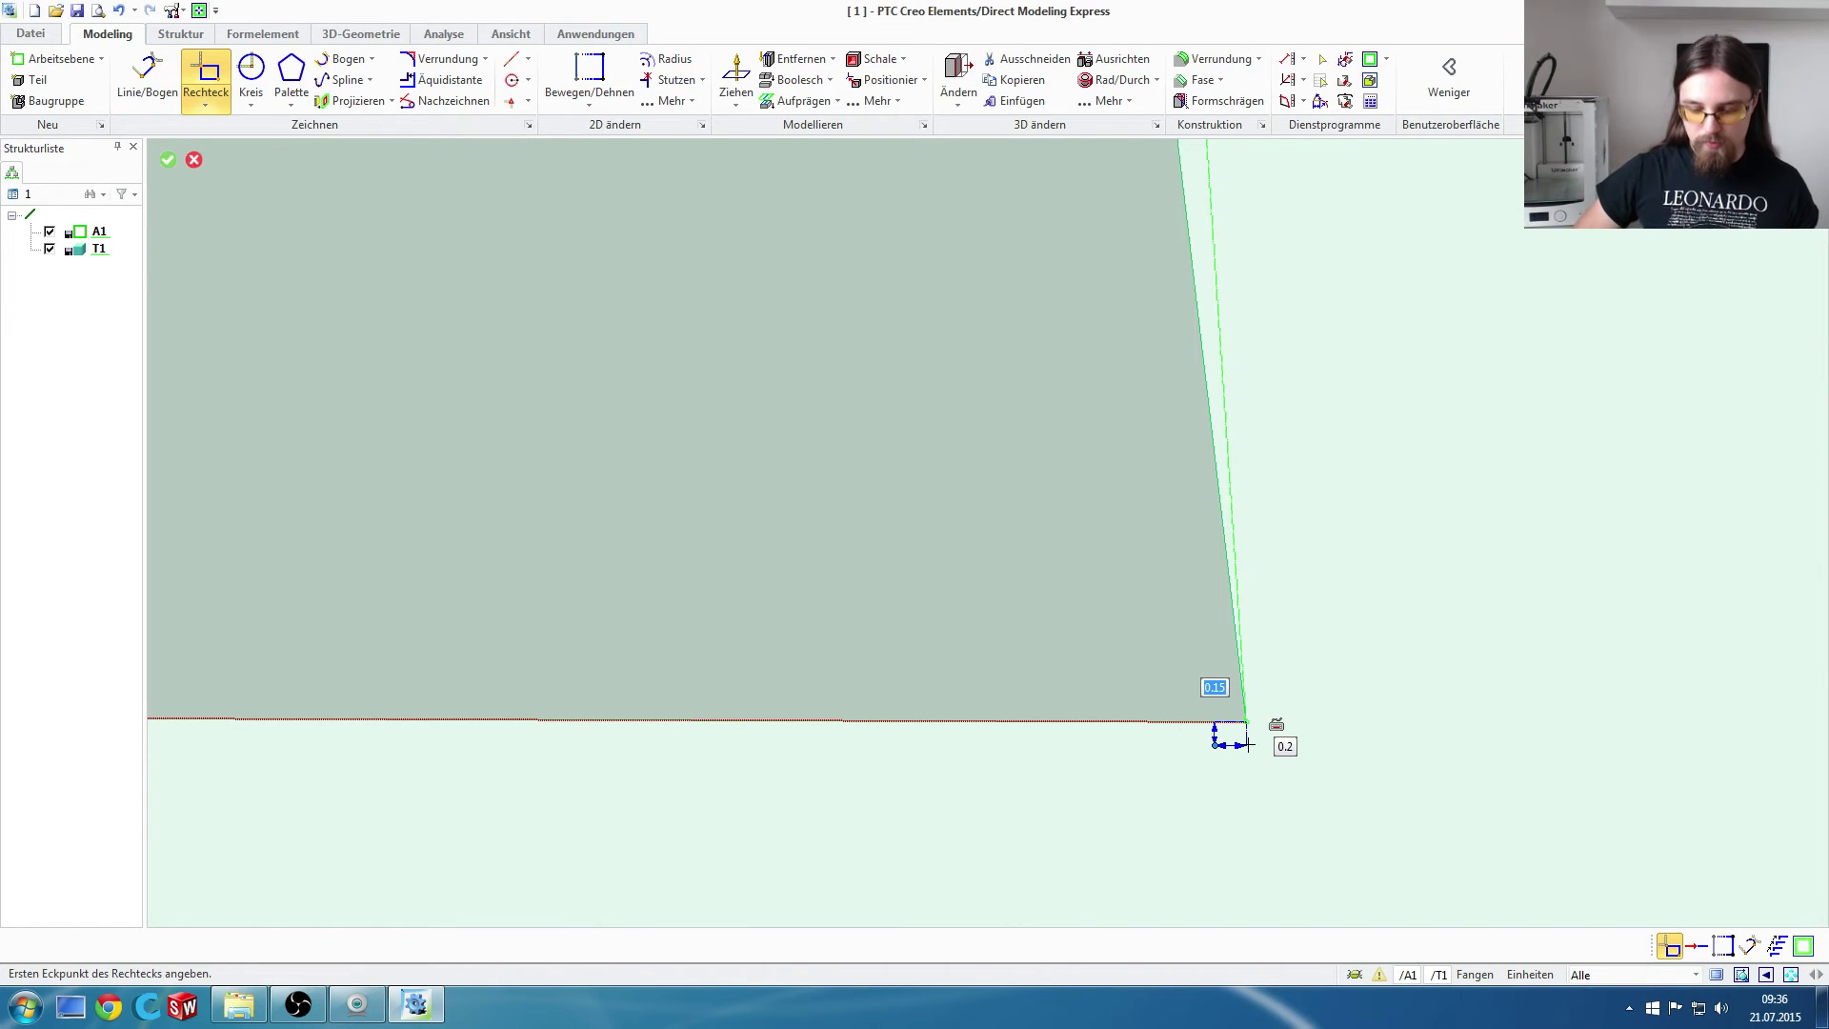
{"action": "type", "text": "0"}
{"action": "key", "text": "Return"}
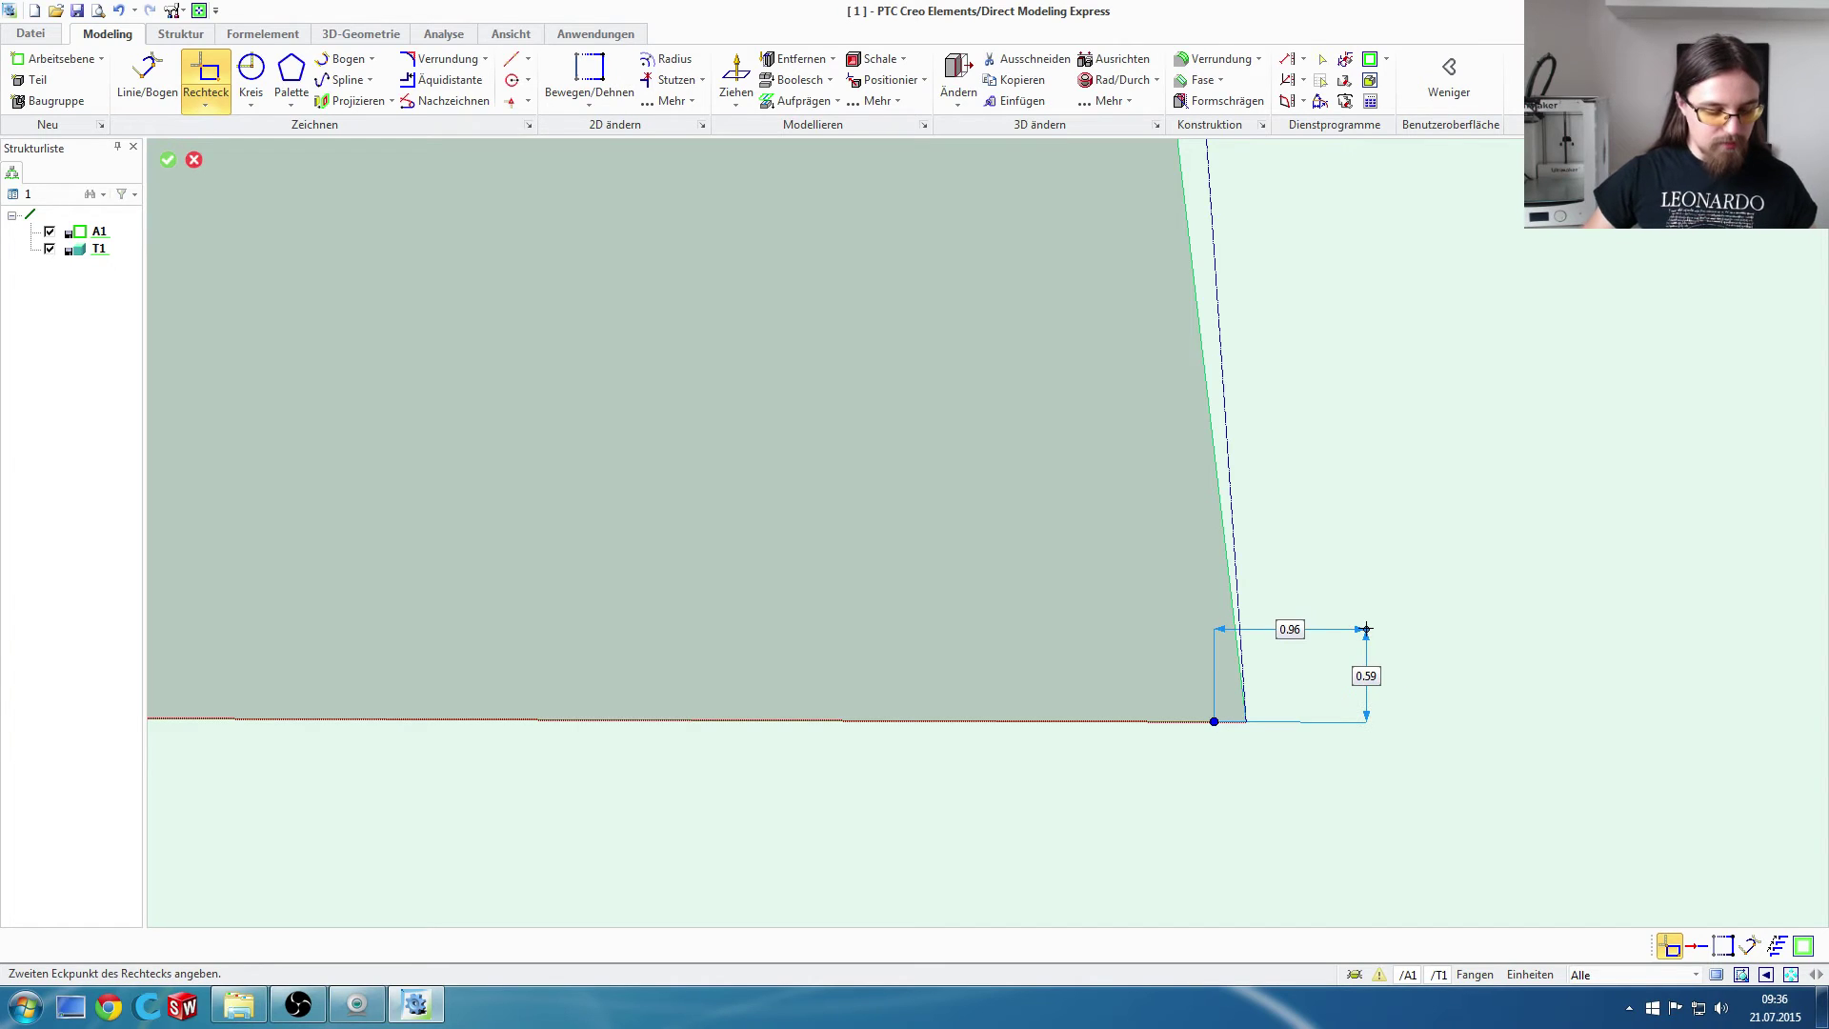
{"action": "key", "text": "Escape"}
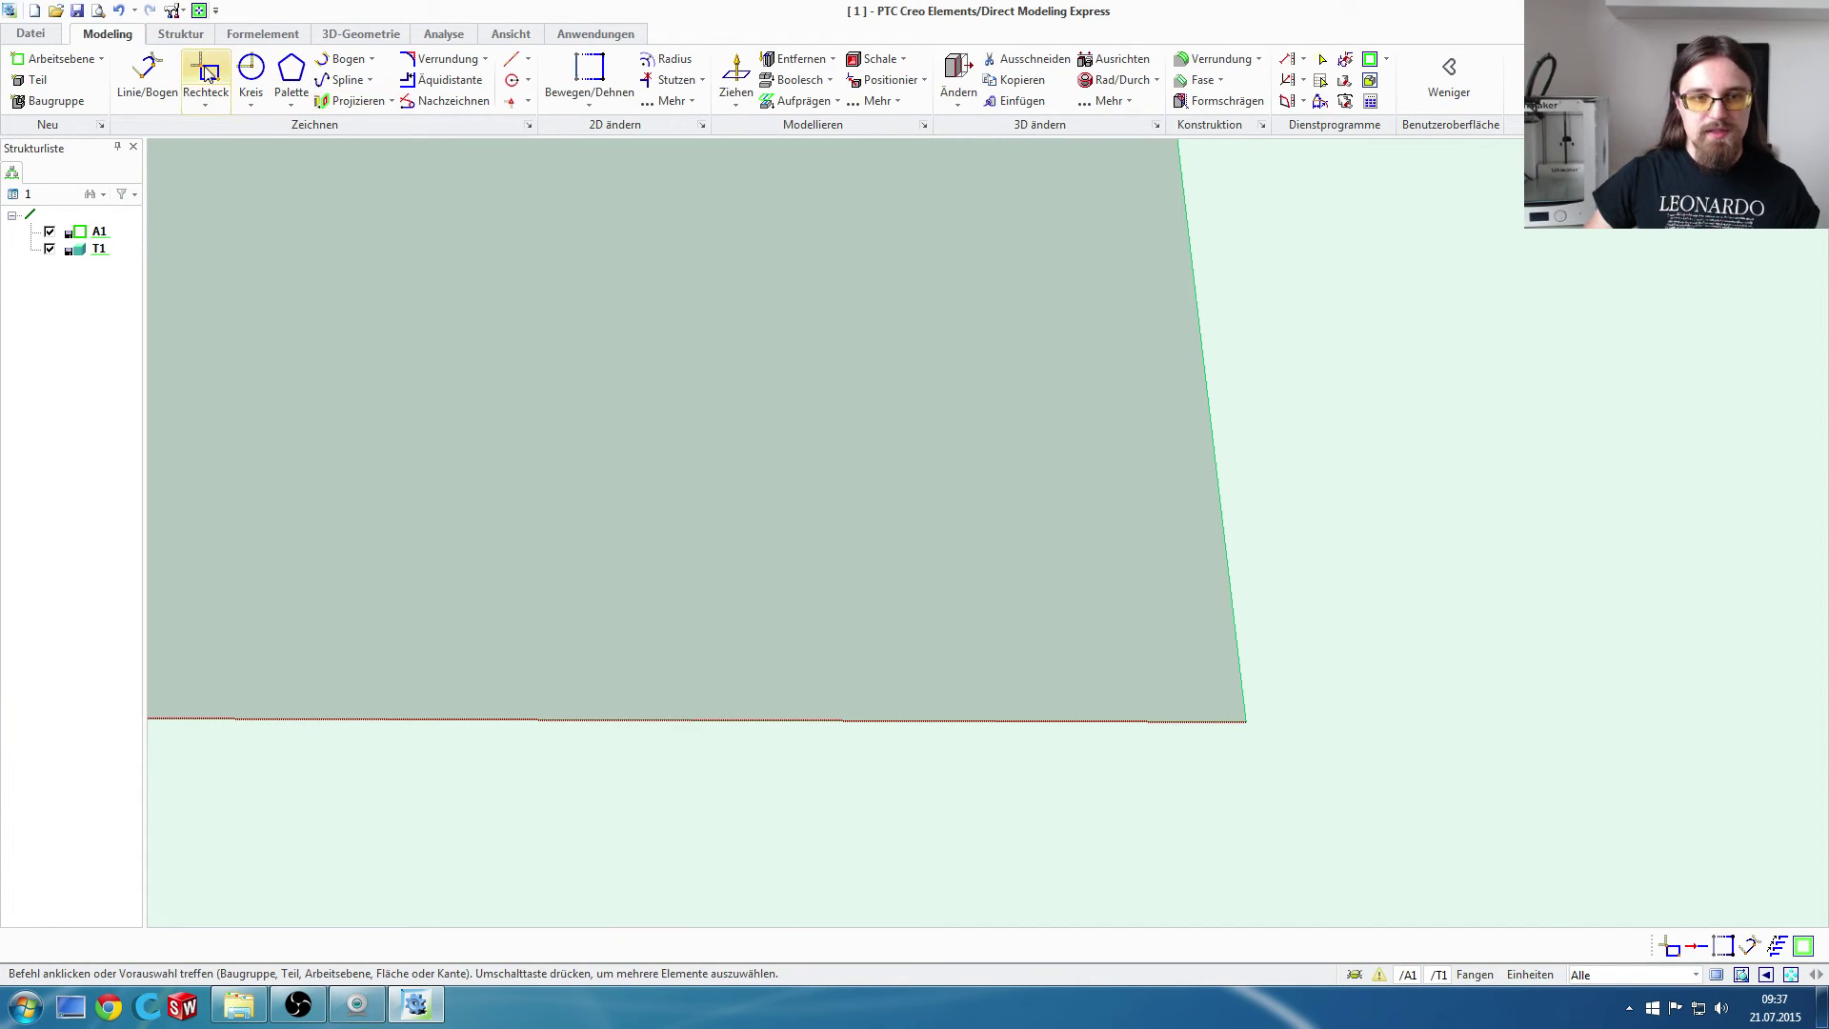
{"action": "left_click", "coordinate": [209, 75]}
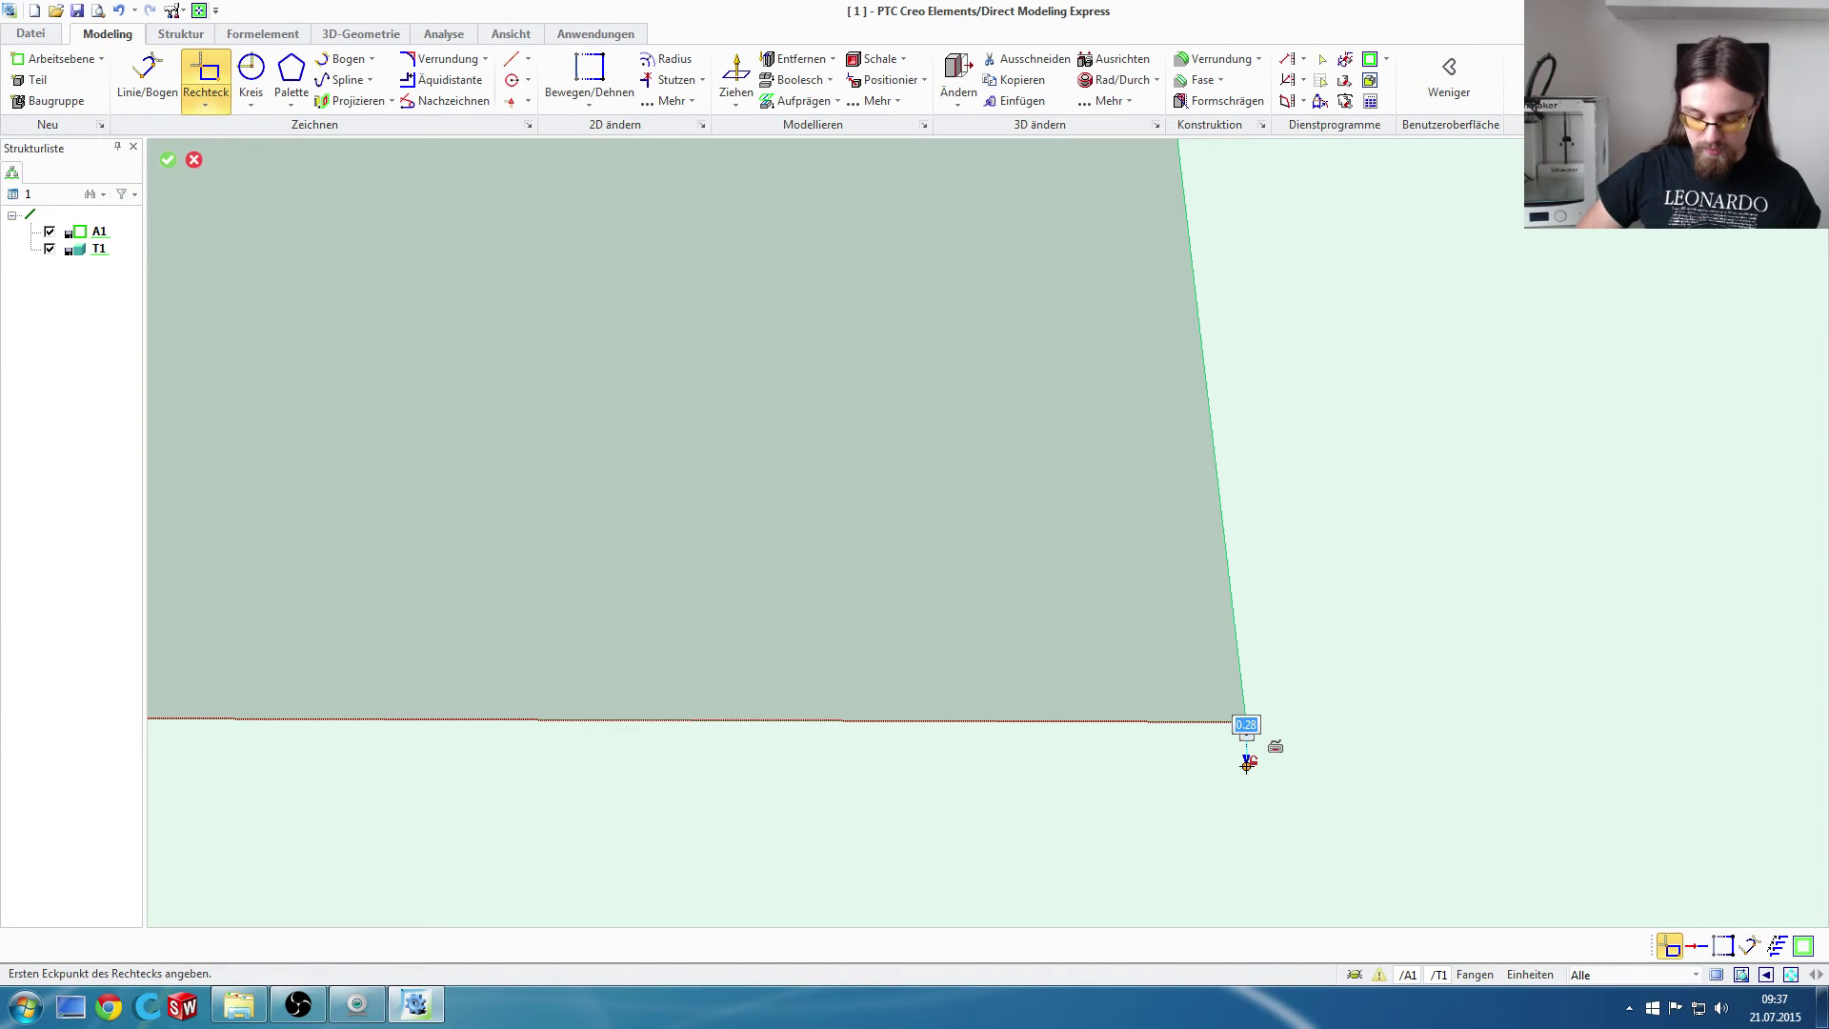
Step: Draw a 5 × 0.4 rectangle with its first corner 0.2 below the edge corner
{"action": "type", "text": "0.-"}
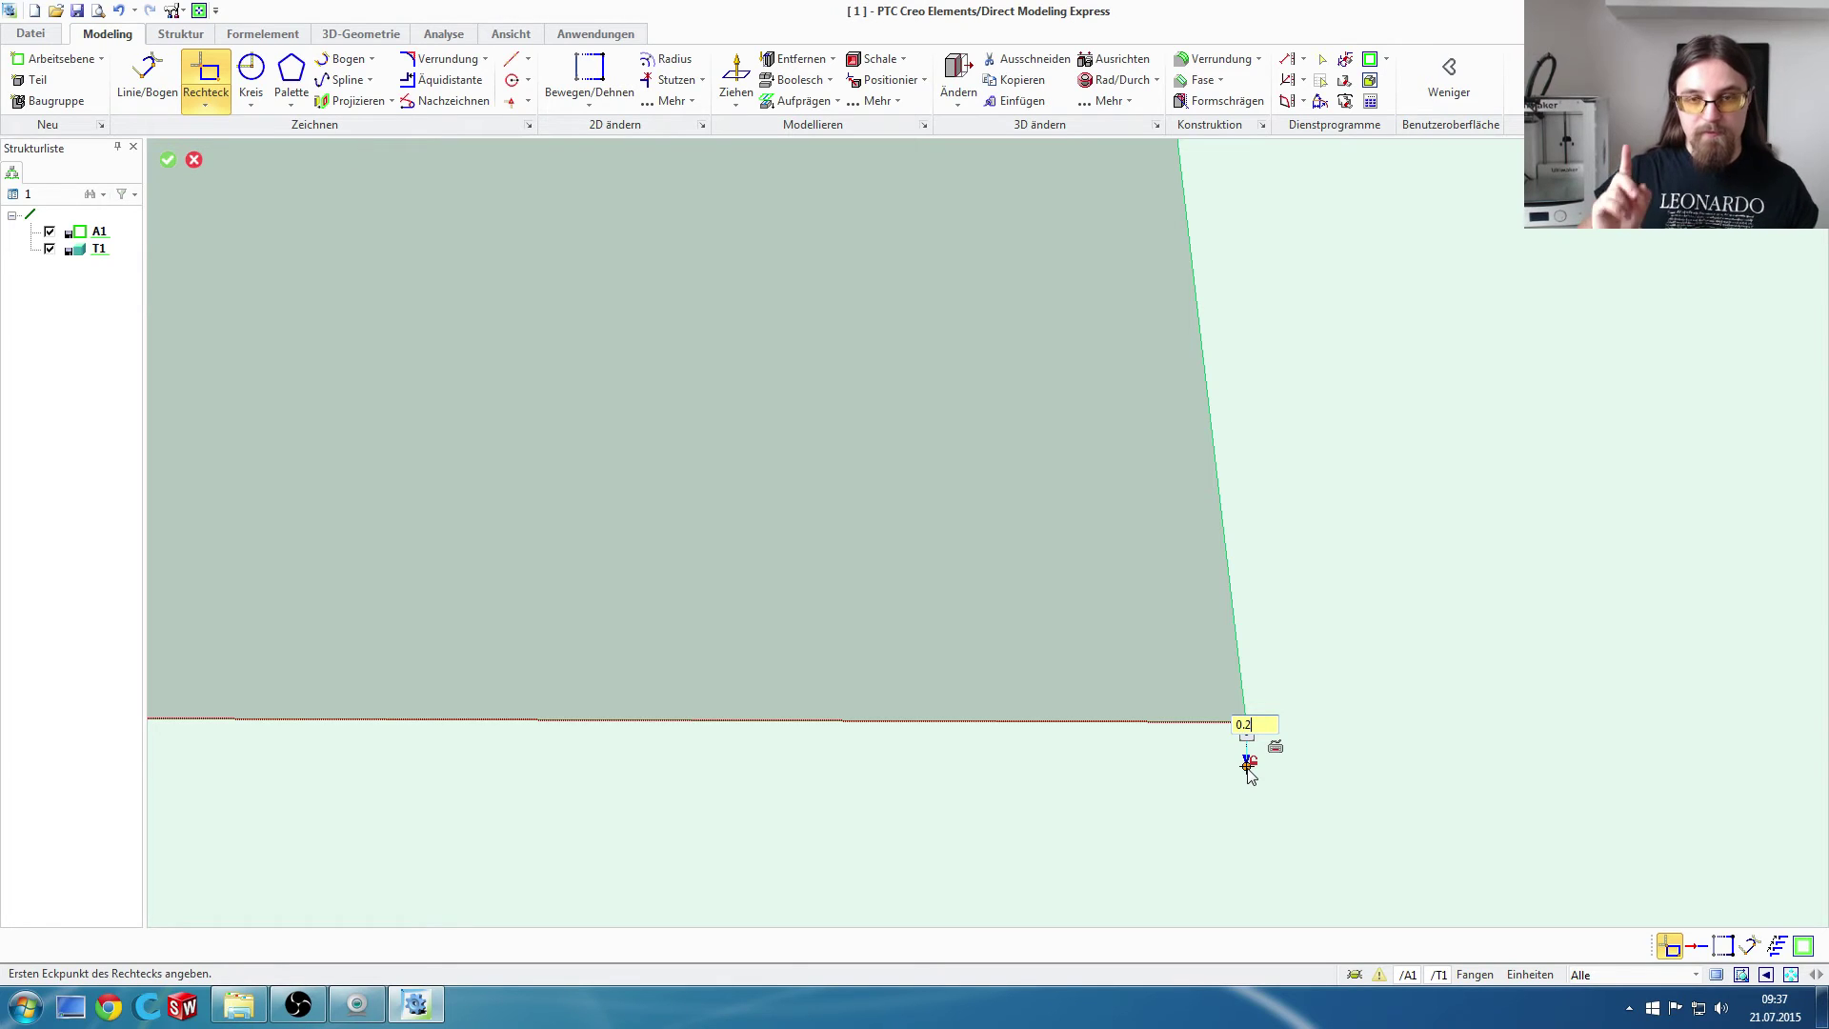
{"action": "key", "text": "Return"}
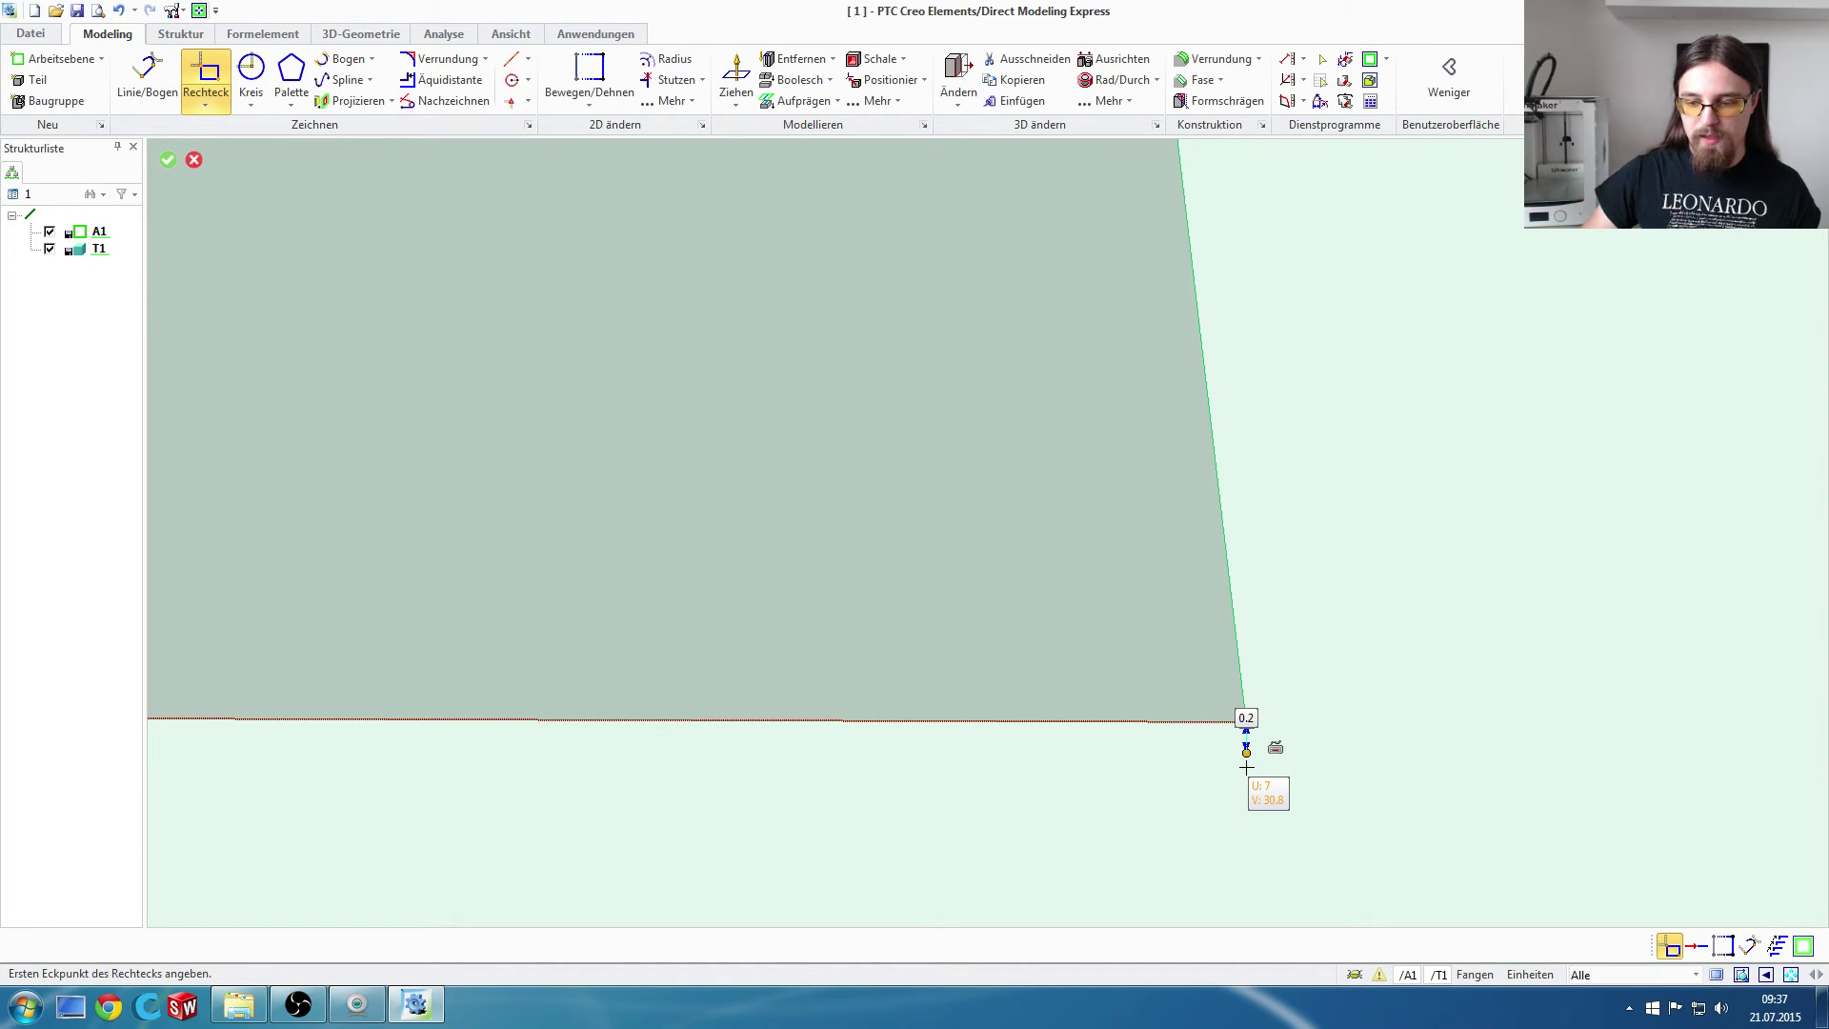
{"action": "left_click", "coordinate": [1246, 753]}
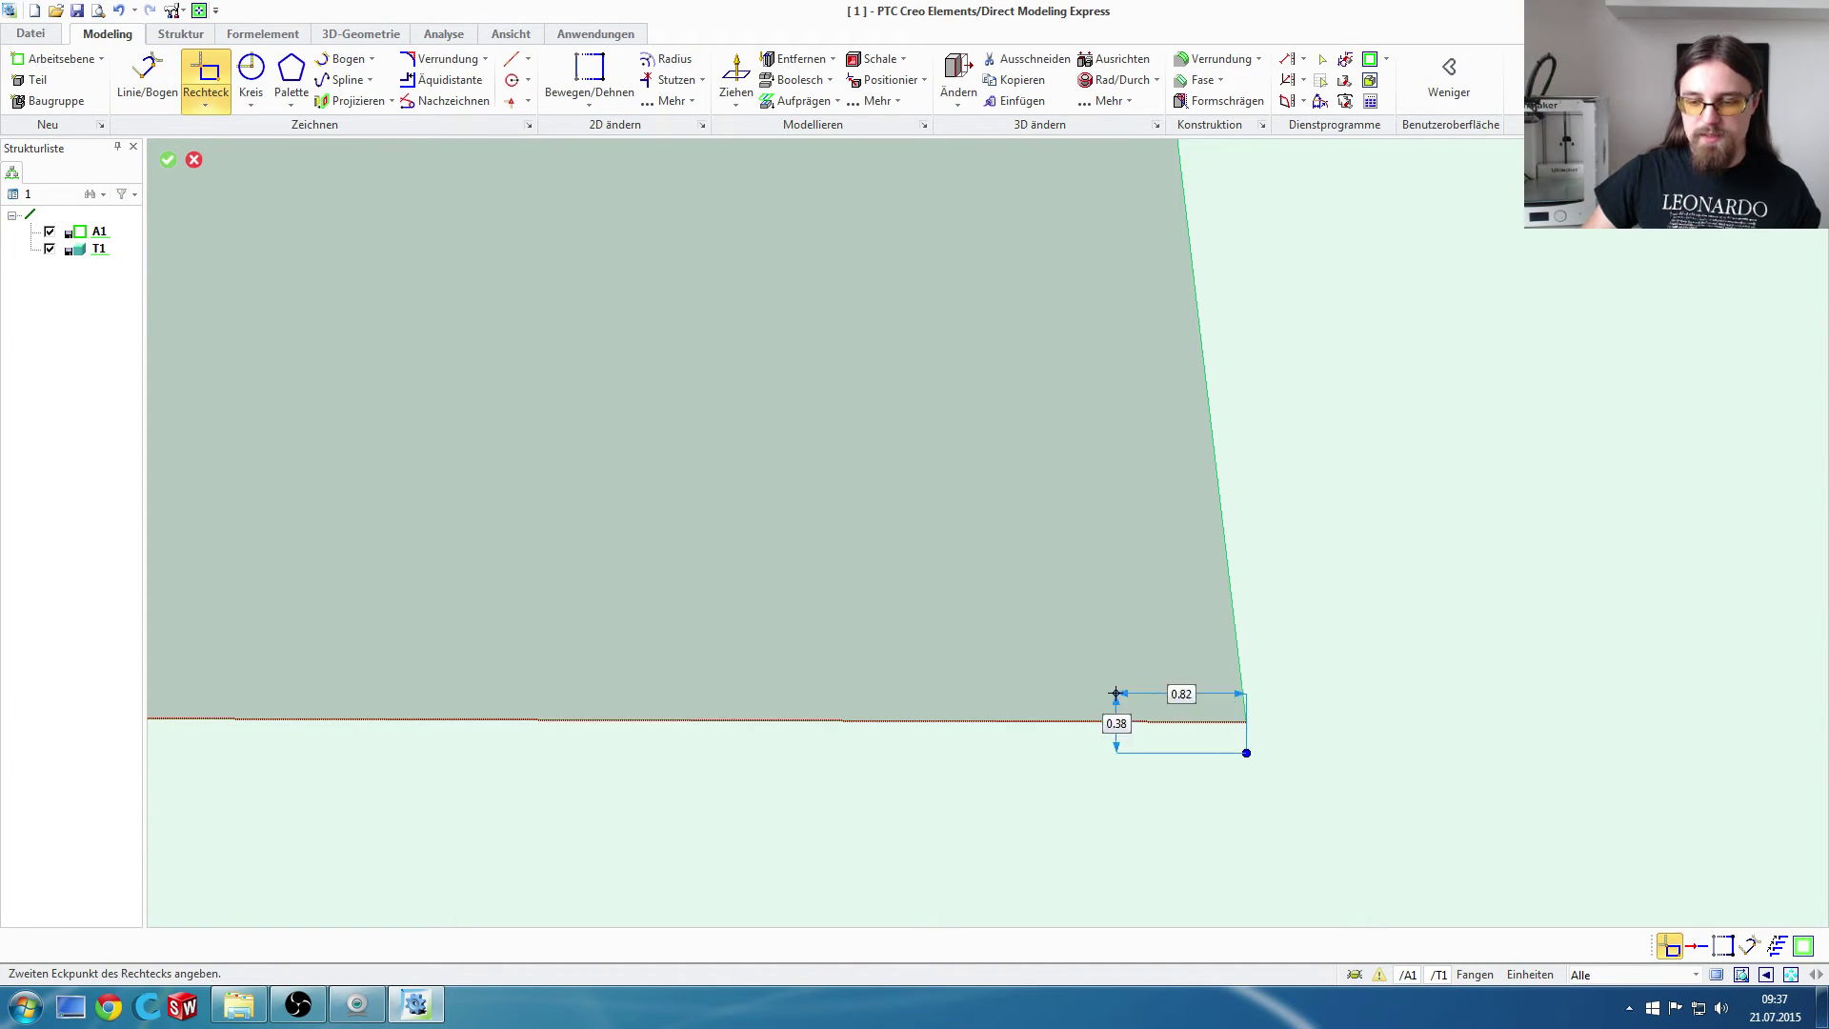
{"action": "key", "text": "Tab"}
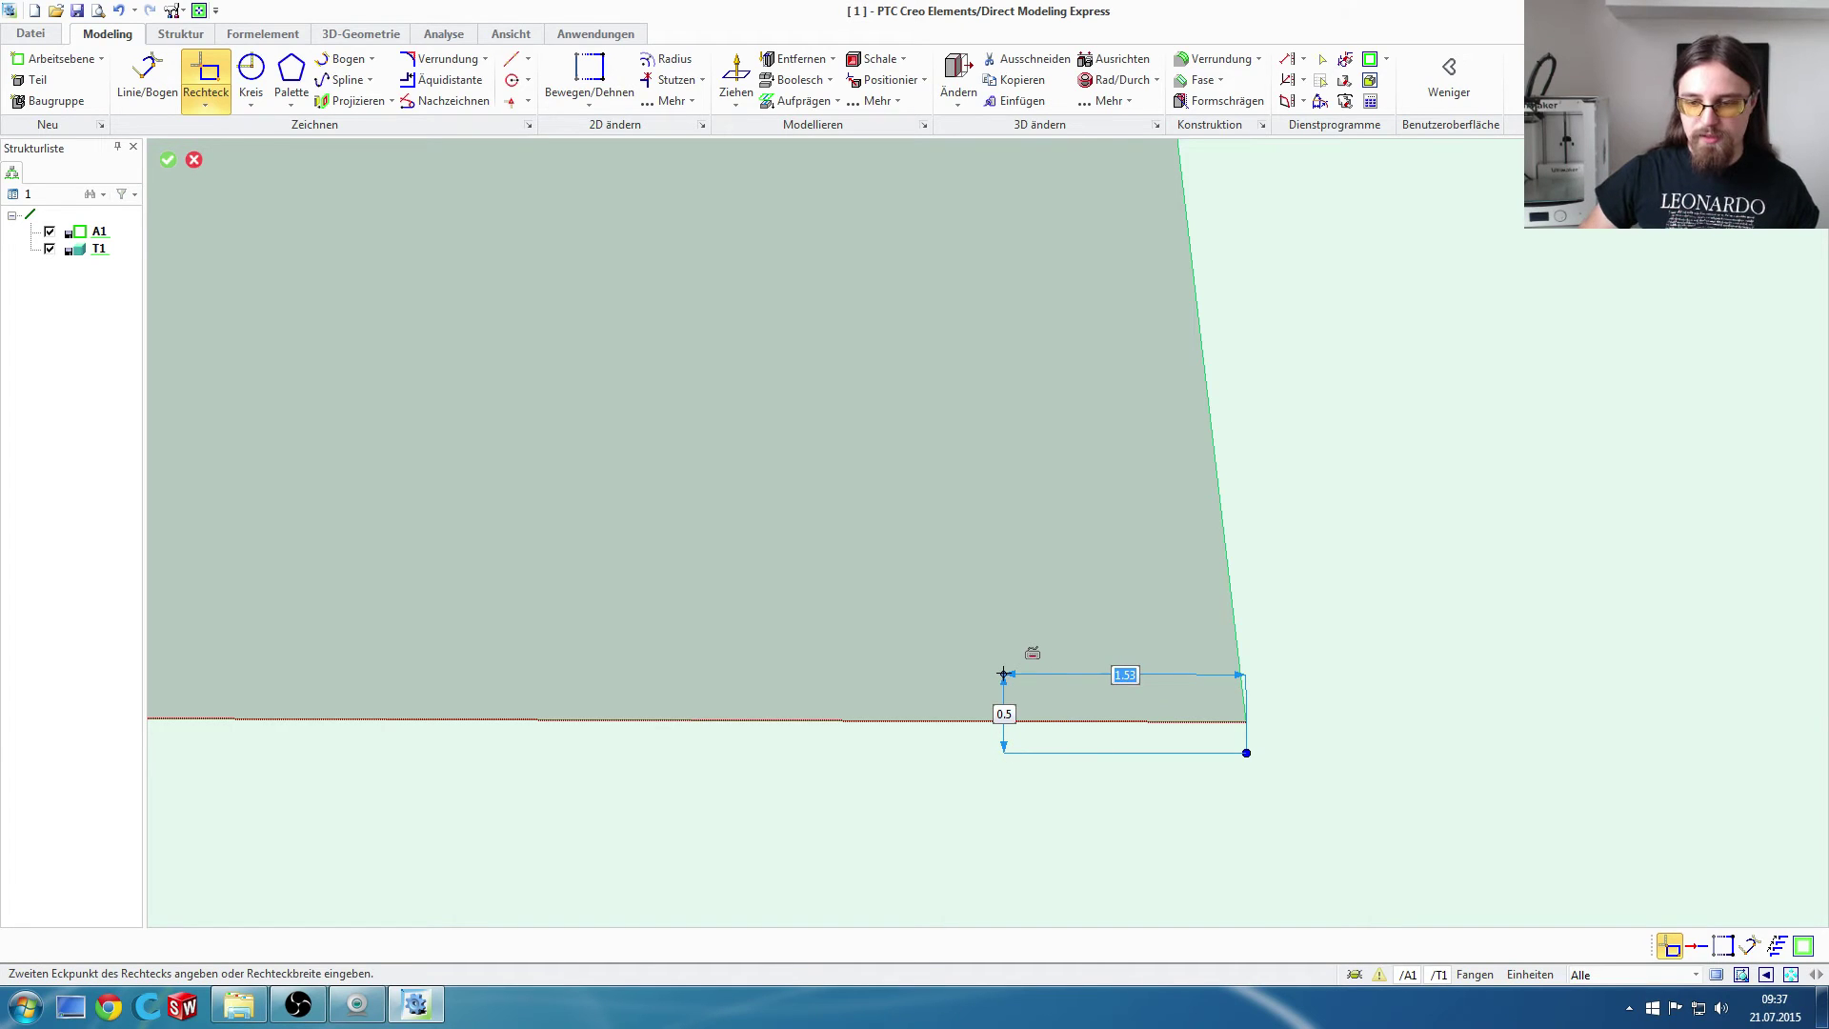
{"action": "type", "text": "5"}
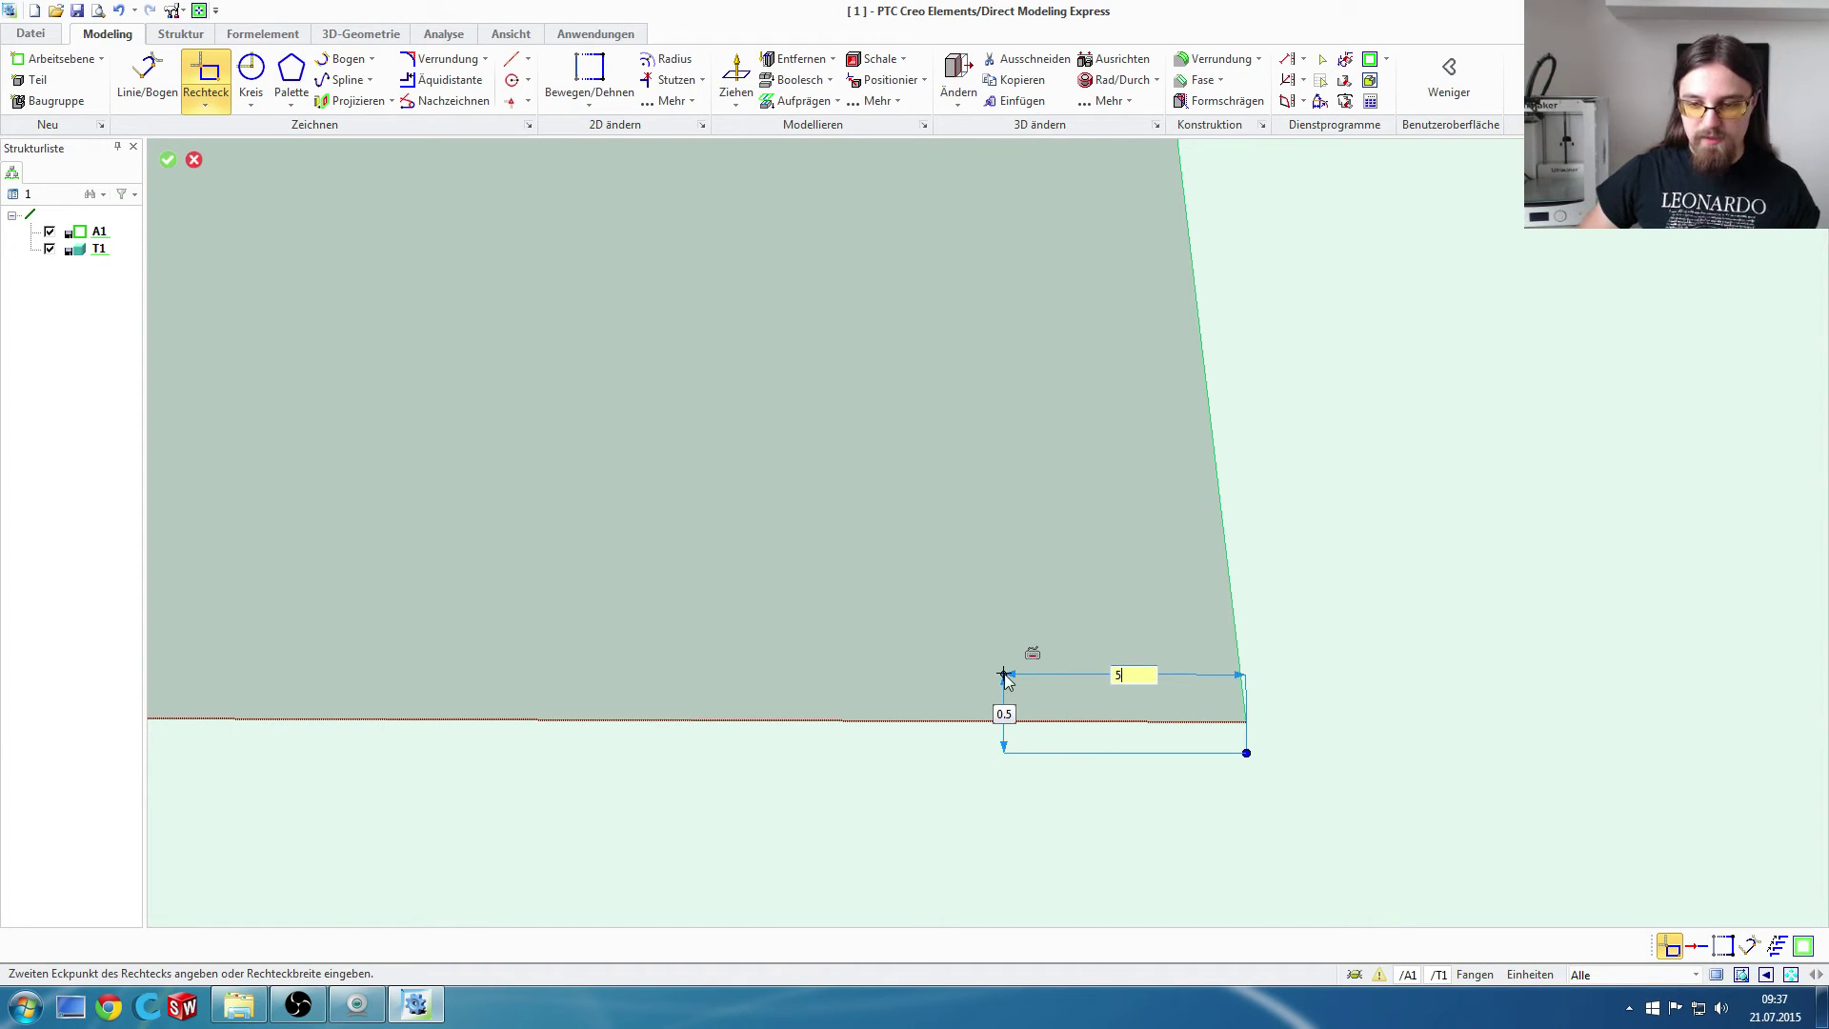
{"action": "key", "text": "Tab"}
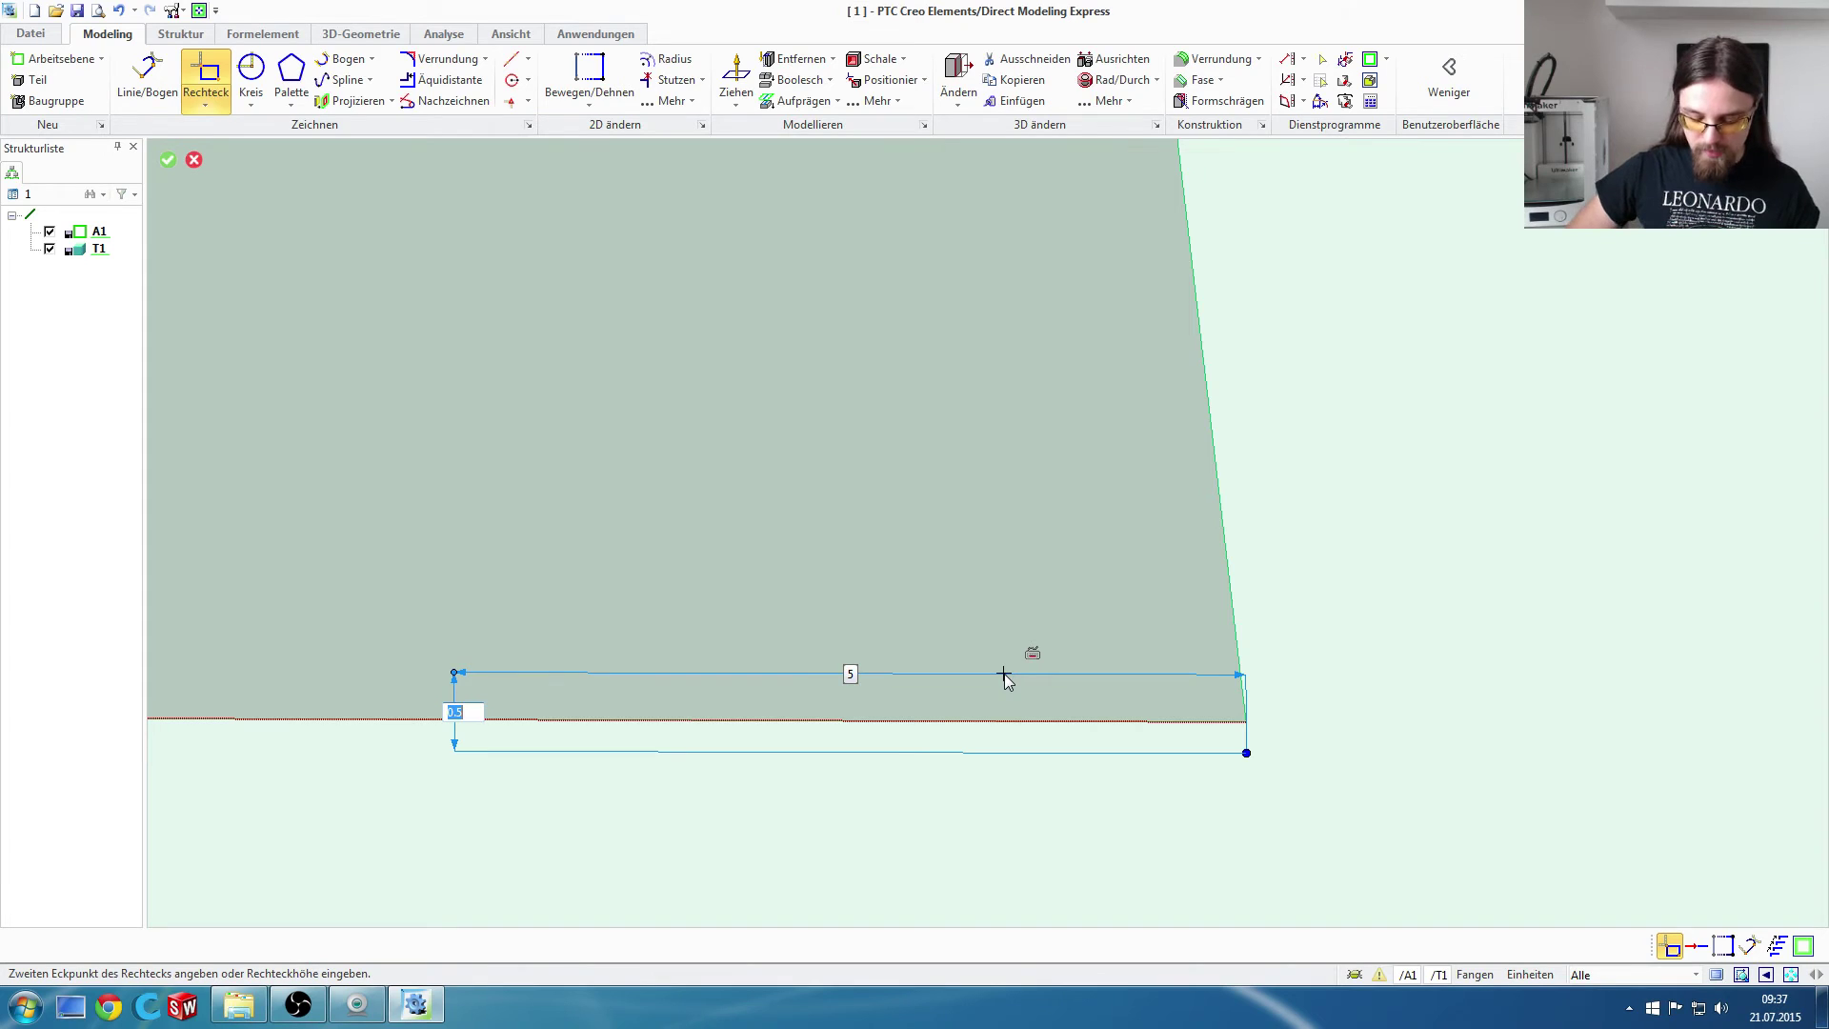
{"action": "type", "text": "0"}
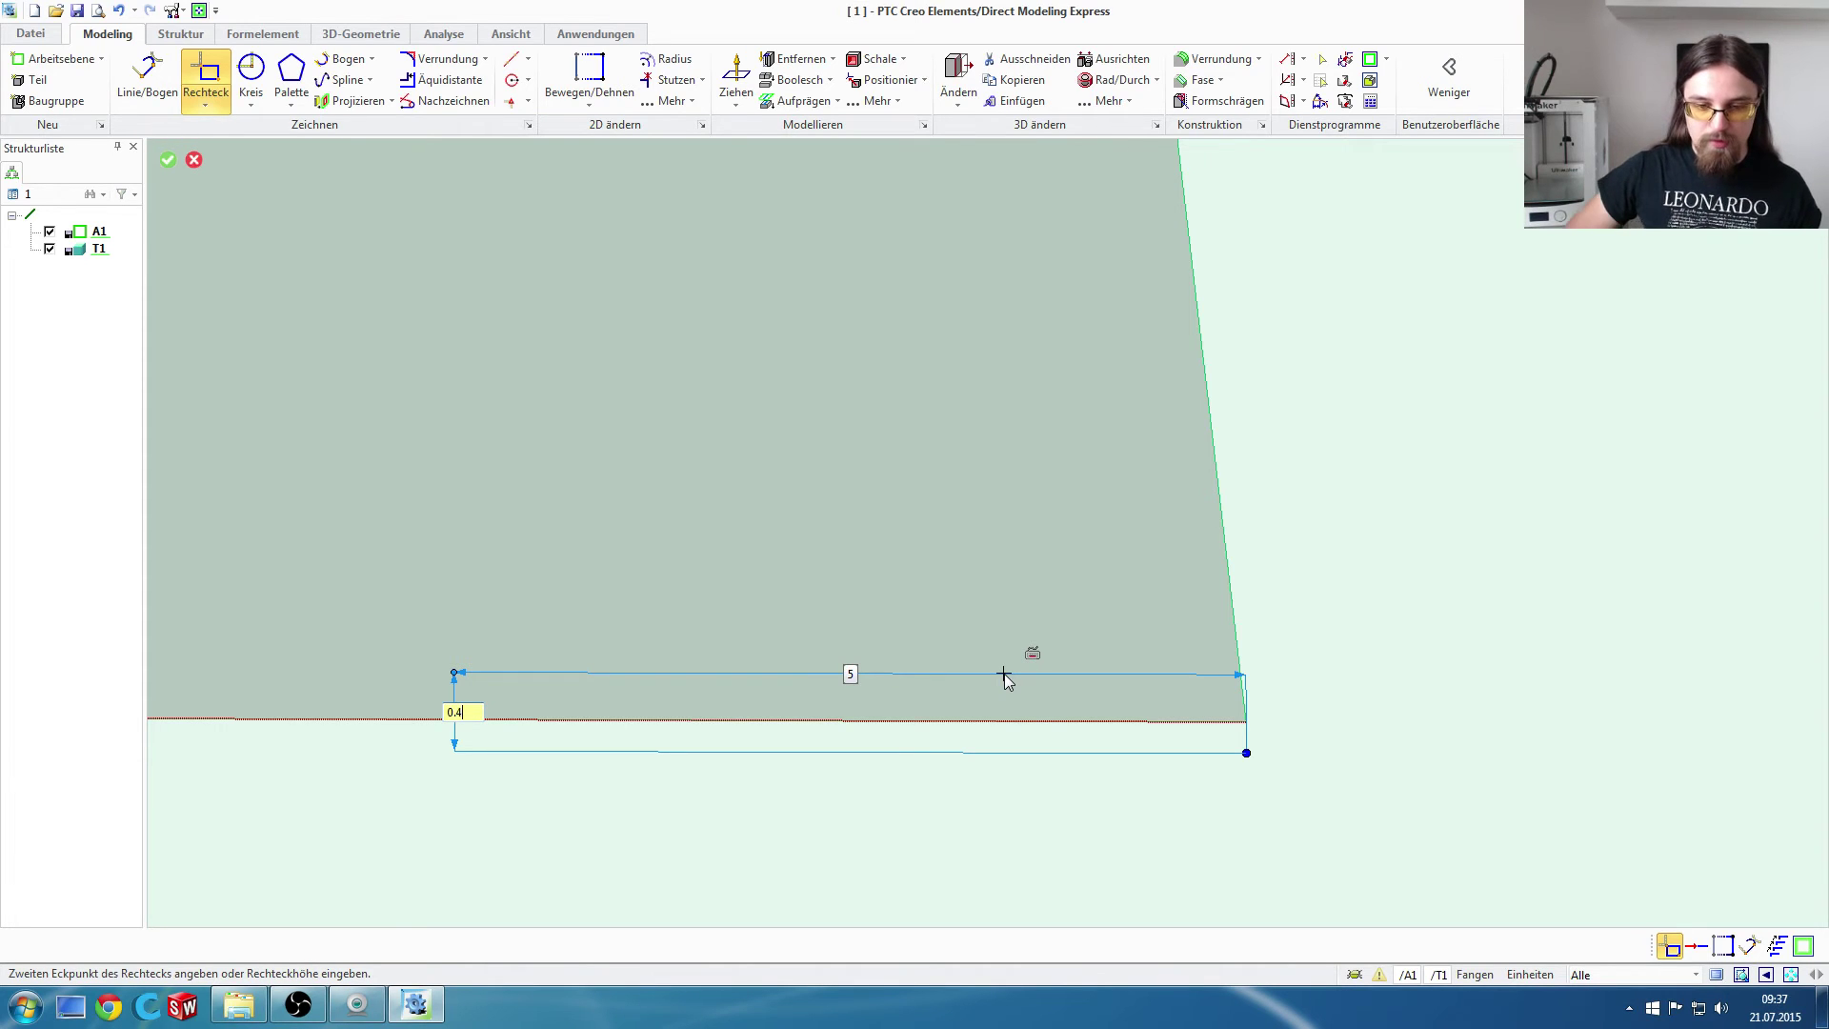
{"action": "key", "text": "Return"}
Step: Zoom out to show the whole straight edge and finish the rectangle tool
{"action": "scroll", "coordinate": [490, 392], "scroll_direction": "down", "scroll_amount": 1}
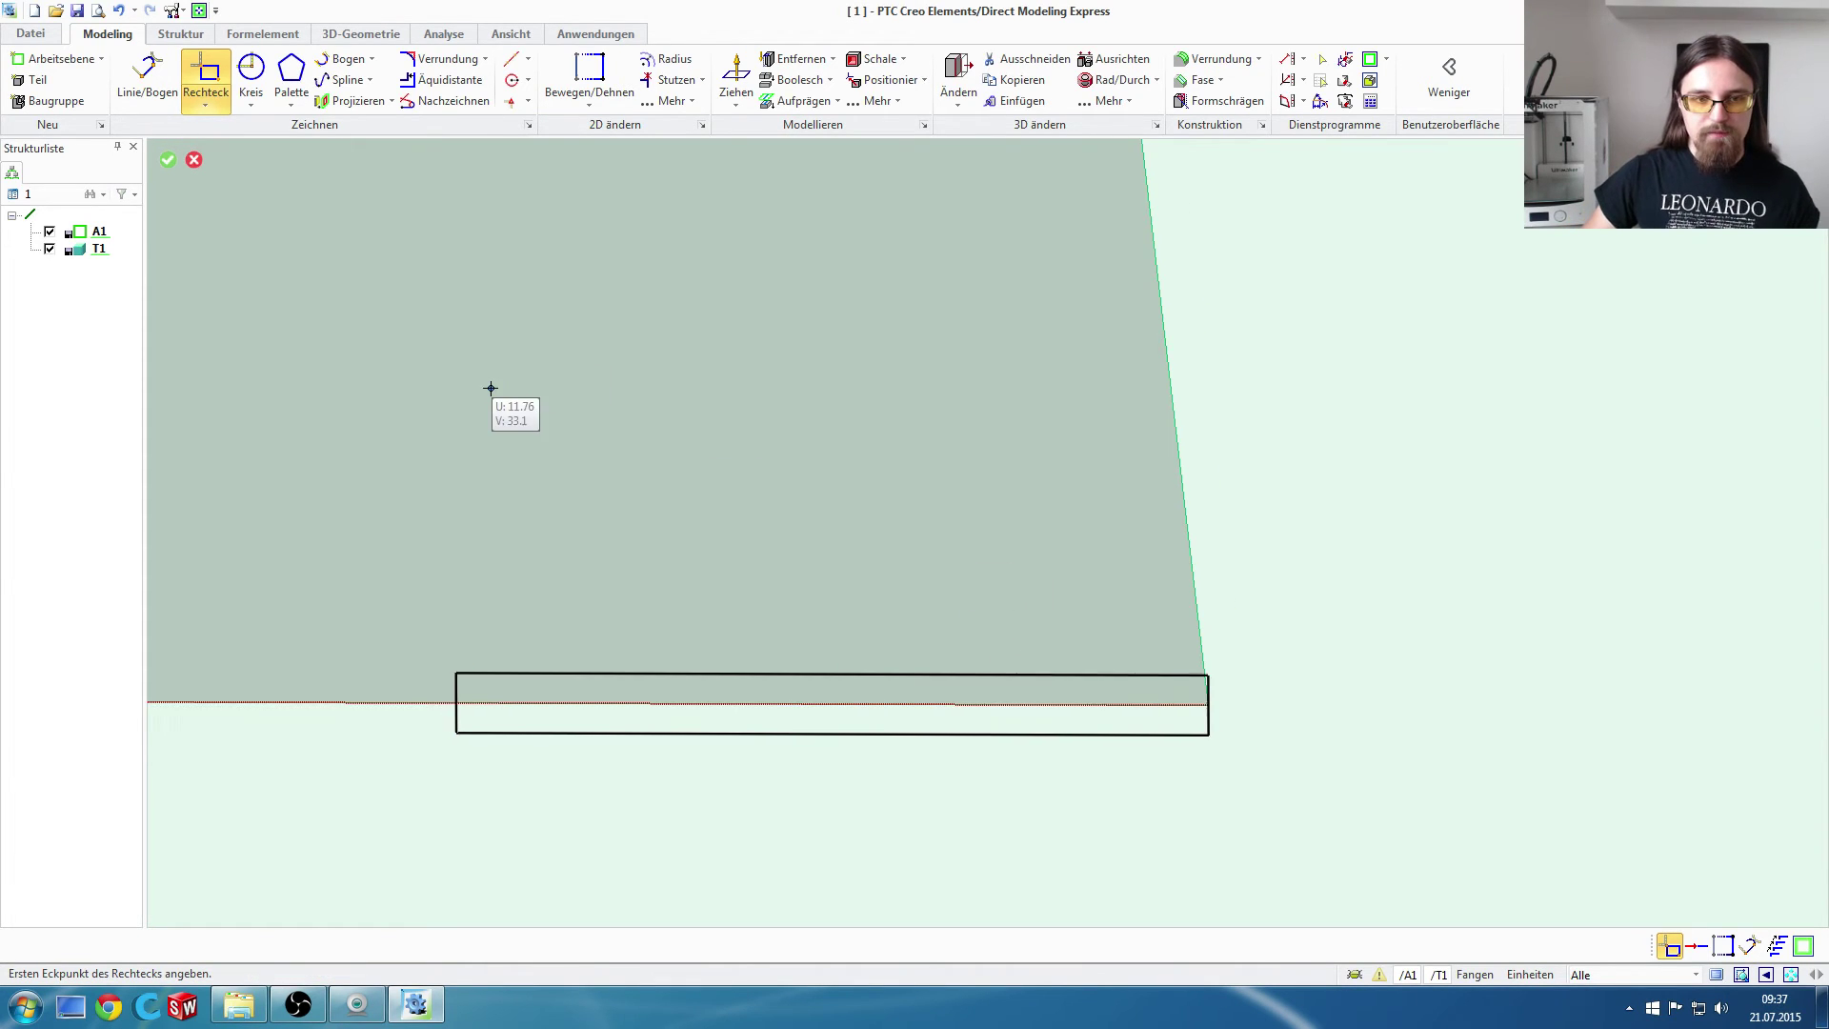
{"action": "scroll", "coordinate": [495, 396], "scroll_direction": "down", "scroll_amount": 2}
{"action": "scroll", "coordinate": [471, 439], "scroll_direction": "down", "scroll_amount": 3}
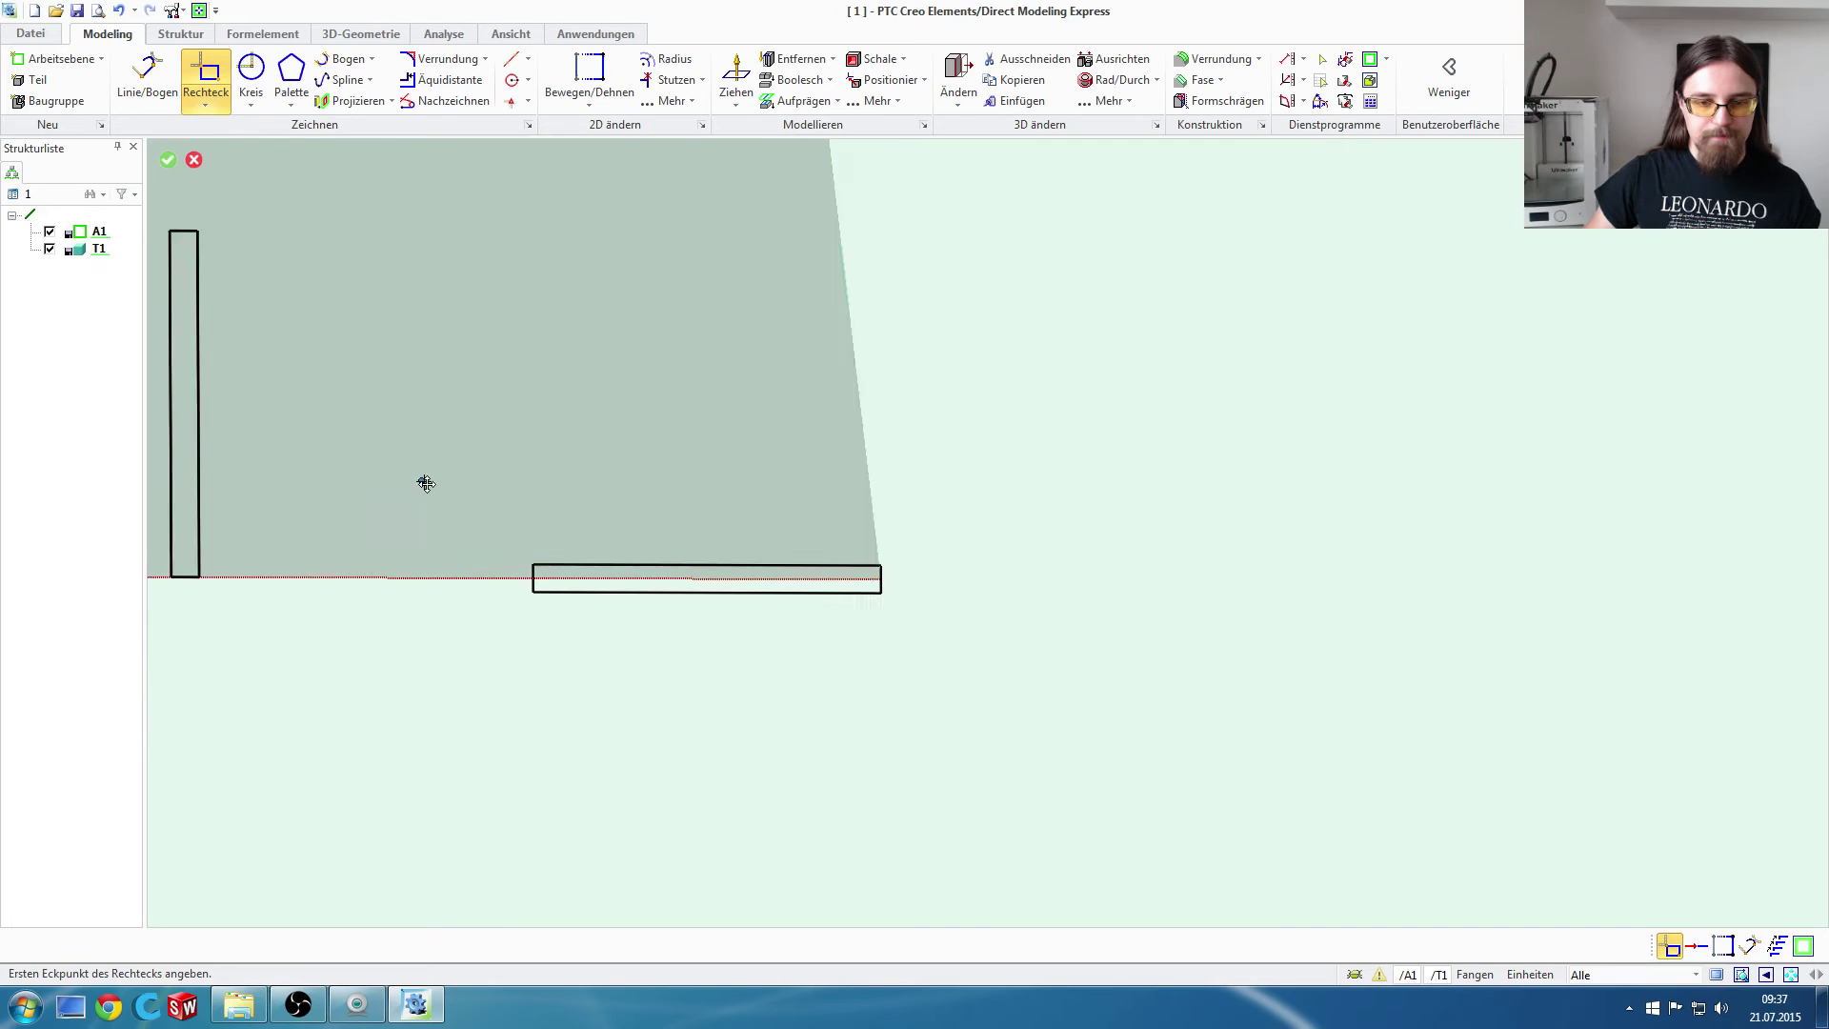
{"action": "mouse_move", "coordinate": [420, 481]}
{"action": "middle_mouse_down", "text": "ctrl"}
{"action": "mouse_move", "coordinate": [665, 542]}
{"action": "mouse_move", "coordinate": [869, 621]}
{"action": "middle_mouse_up", "text": "ctrl"}
{"action": "scroll", "coordinate": [629, 572], "scroll_direction": "down", "scroll_amount": 2}
{"action": "scroll", "coordinate": [603, 578], "scroll_direction": "down", "scroll_amount": 2}
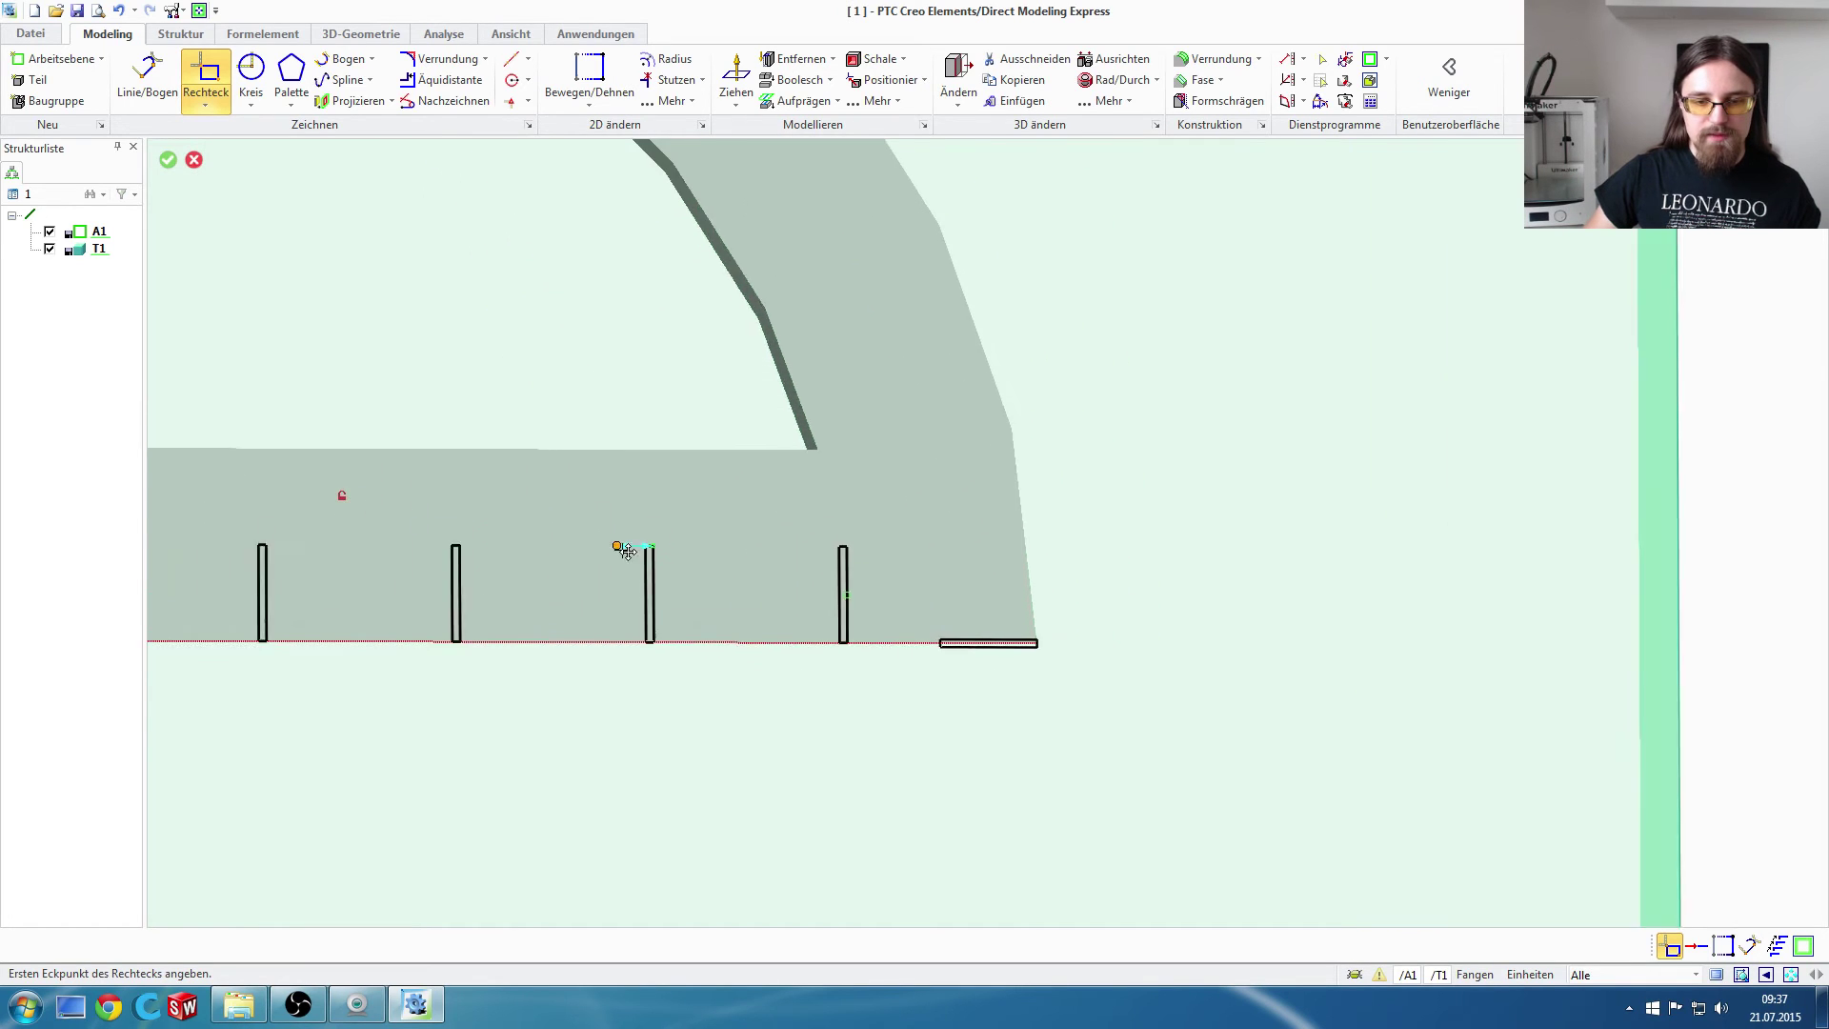
{"action": "middle_click_drag", "start_coordinate": [619, 542], "coordinate": [888, 579], "text": "ctrl"}
{"action": "scroll", "coordinate": [591, 591], "scroll_direction": "down", "scroll_amount": 1}
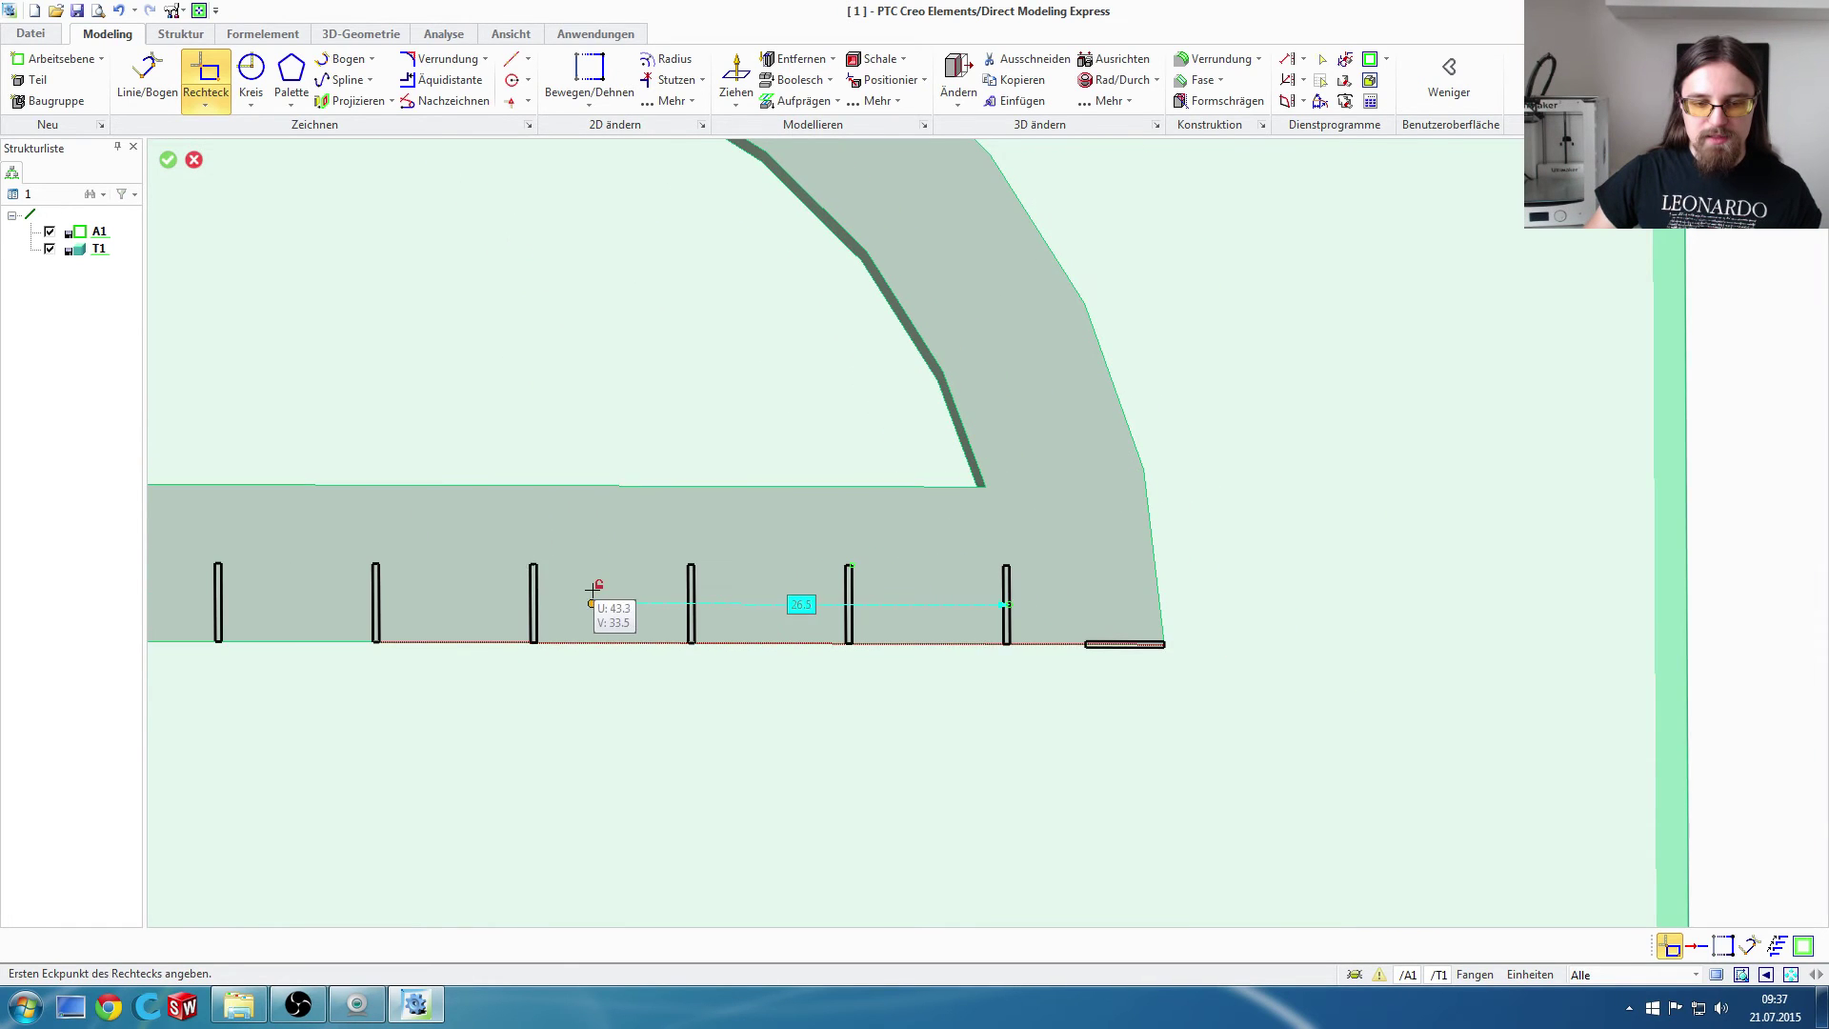
{"action": "left_click", "coordinate": [167, 159]}
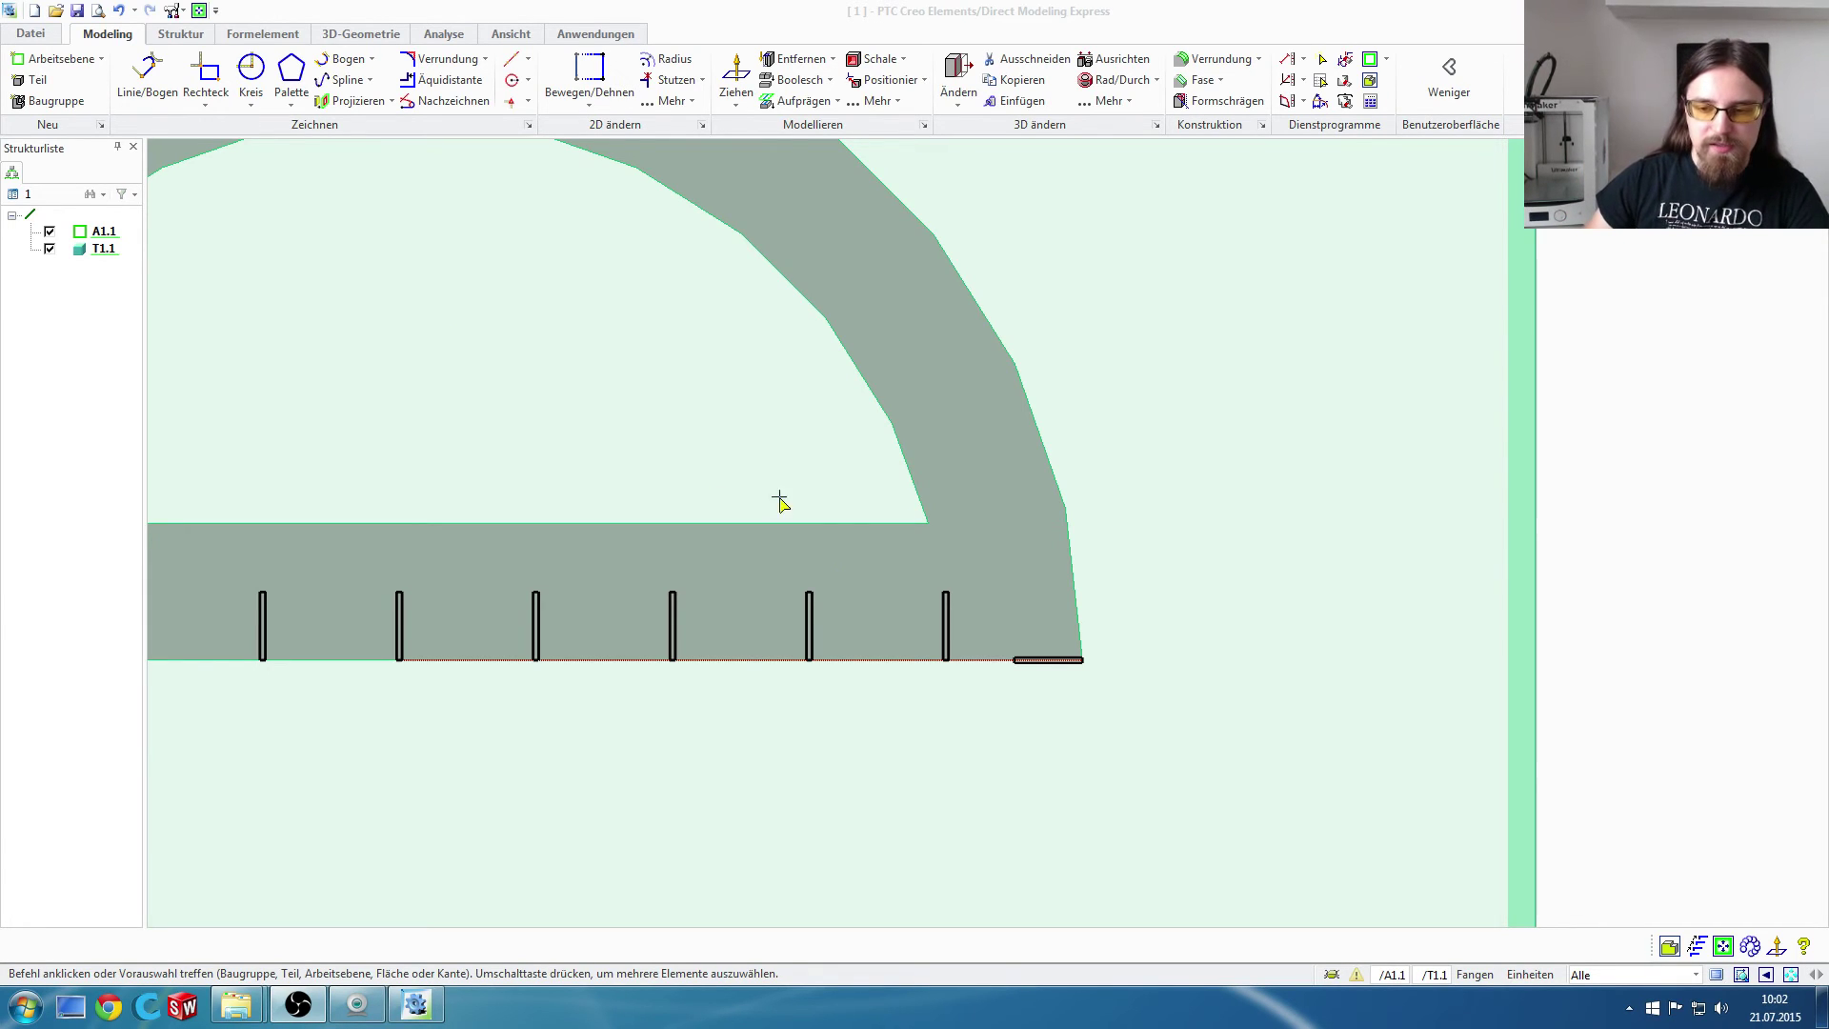
Step: Select the flat corner rectangle and bring up the 2D ändern Mehr tools
{"action": "left_click", "coordinate": [1048, 659]}
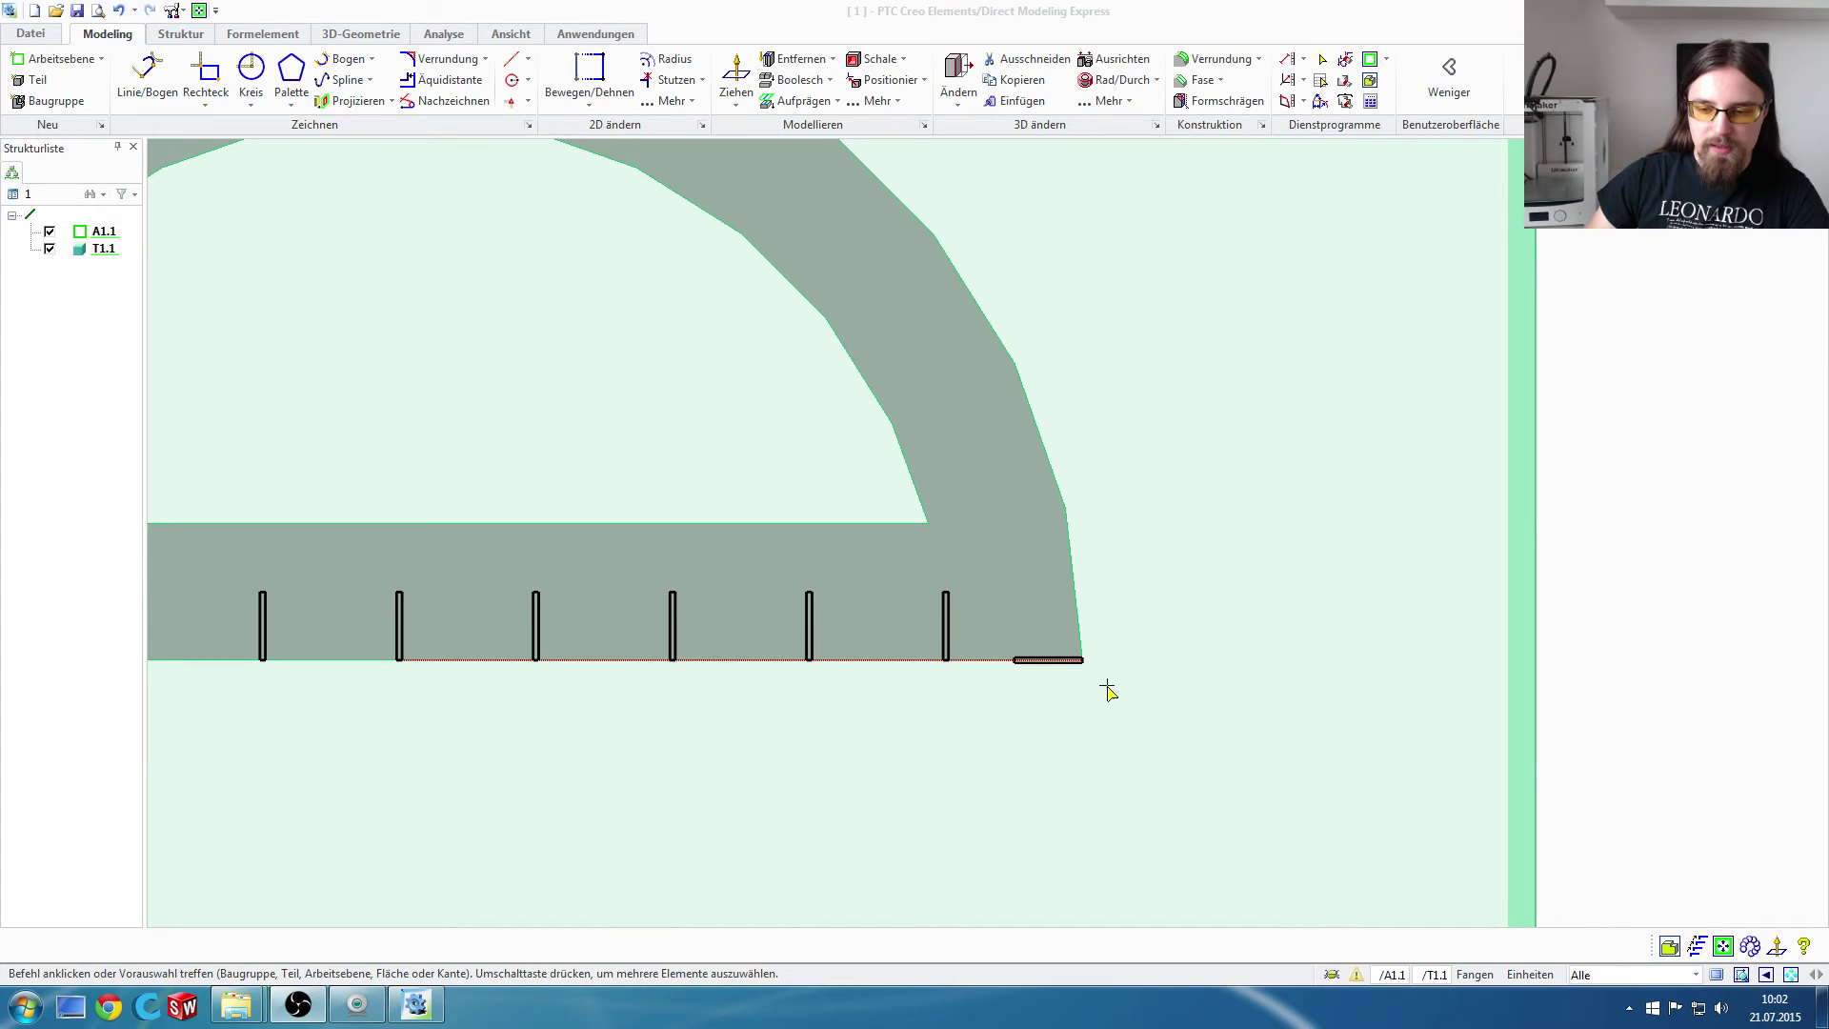
{"action": "scroll", "coordinate": [1081, 682], "scroll_direction": "up", "scroll_amount": 2}
{"action": "scroll", "coordinate": [1079, 682], "scroll_direction": "up", "scroll_amount": 2}
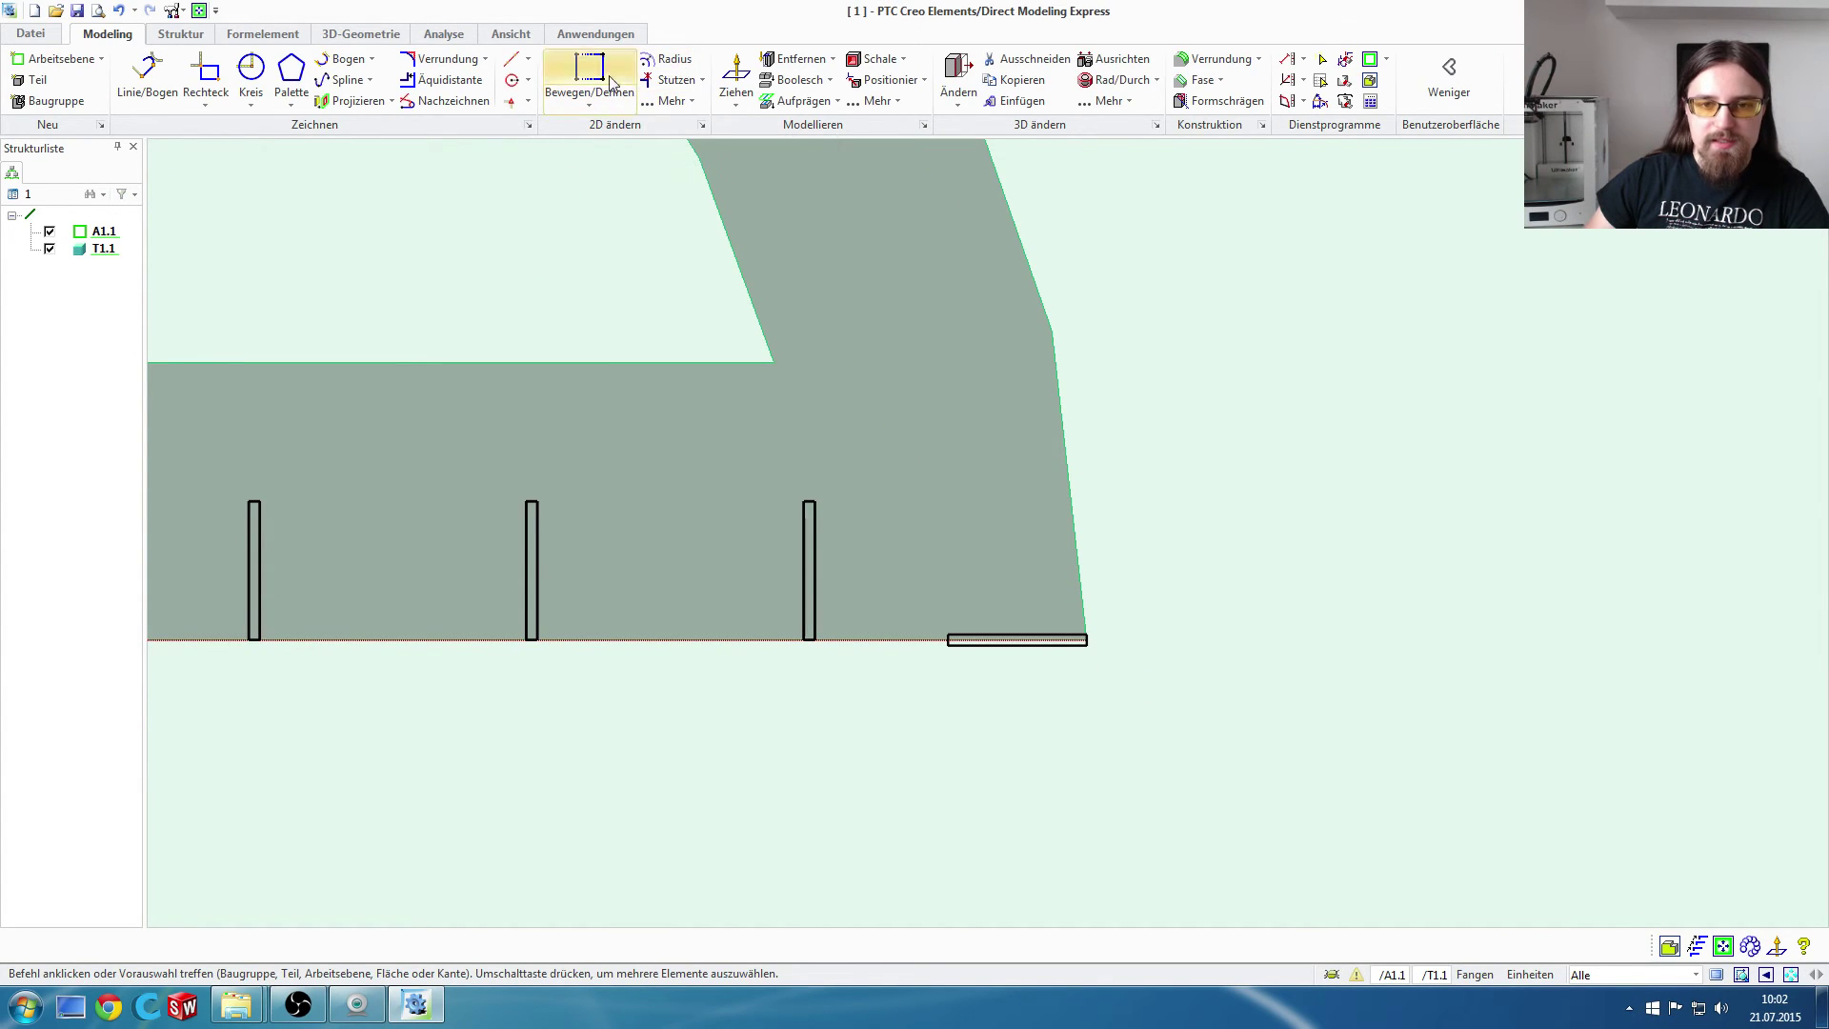
{"action": "left_click", "coordinate": [682, 103]}
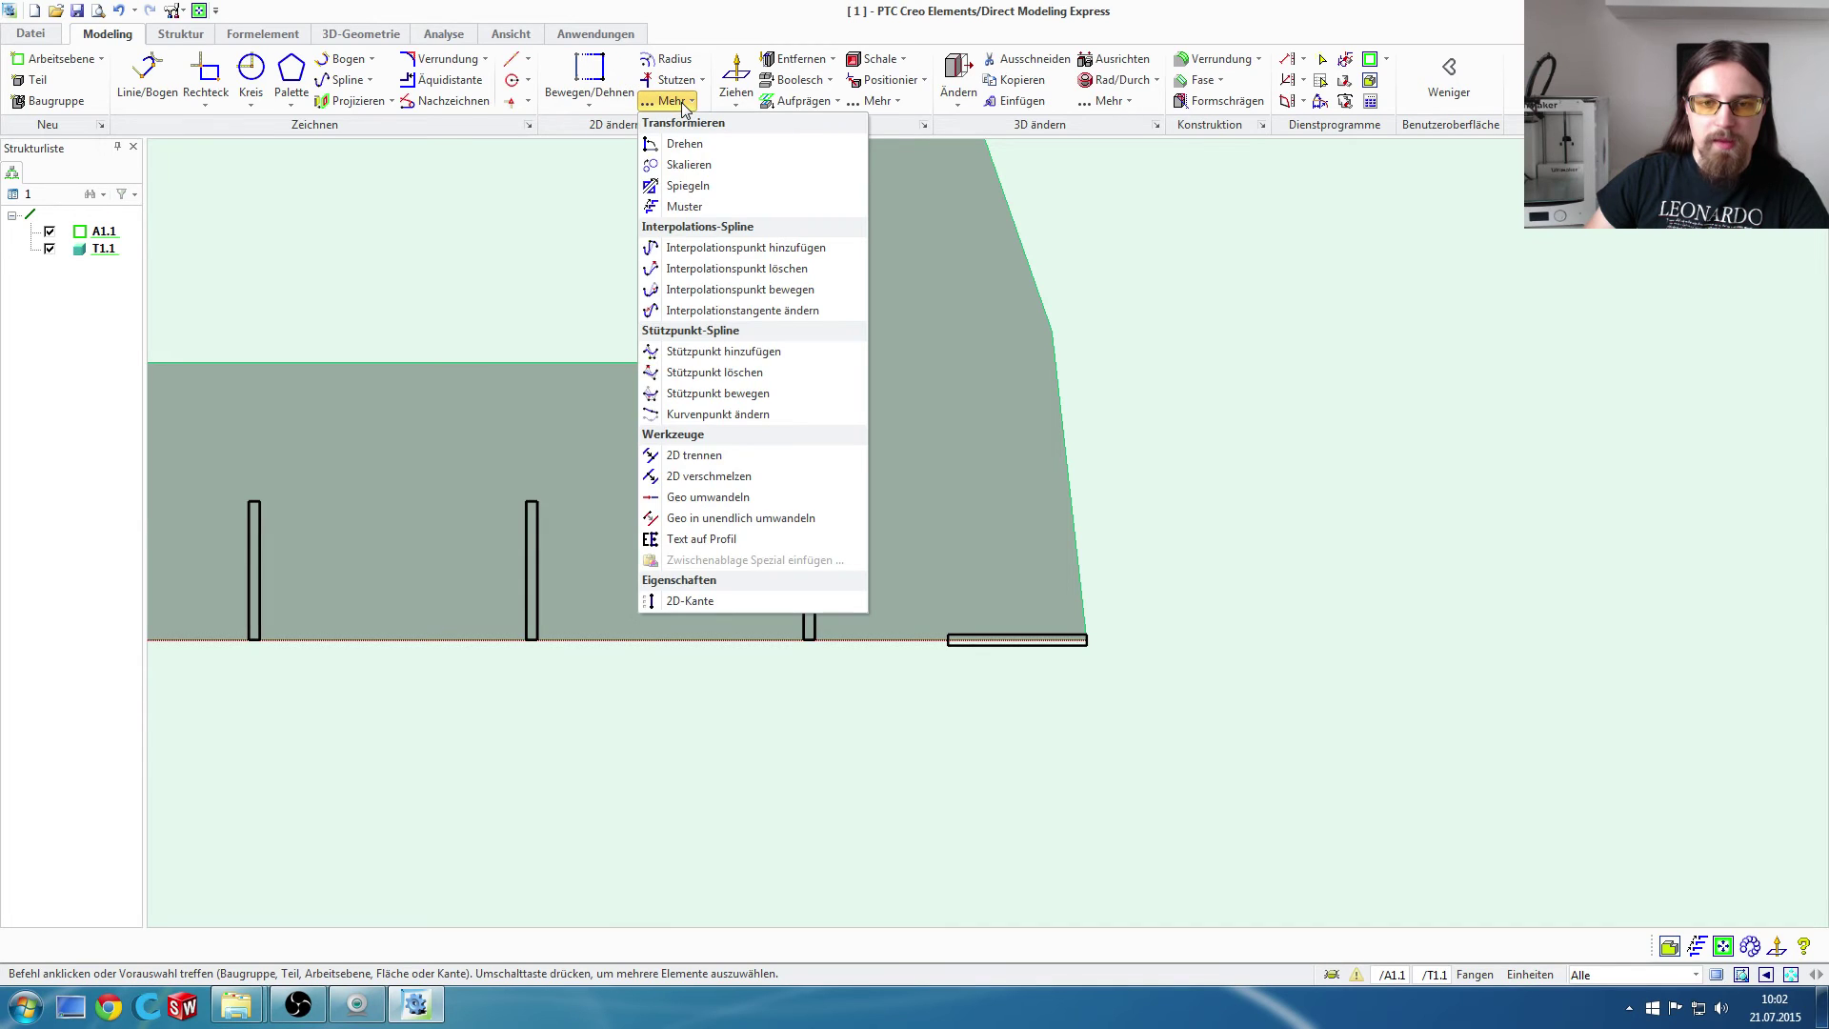
Step: Start a Rund (circular) pattern and box-select the flat corner bar as its element
{"action": "left_click", "coordinate": [703, 205]}
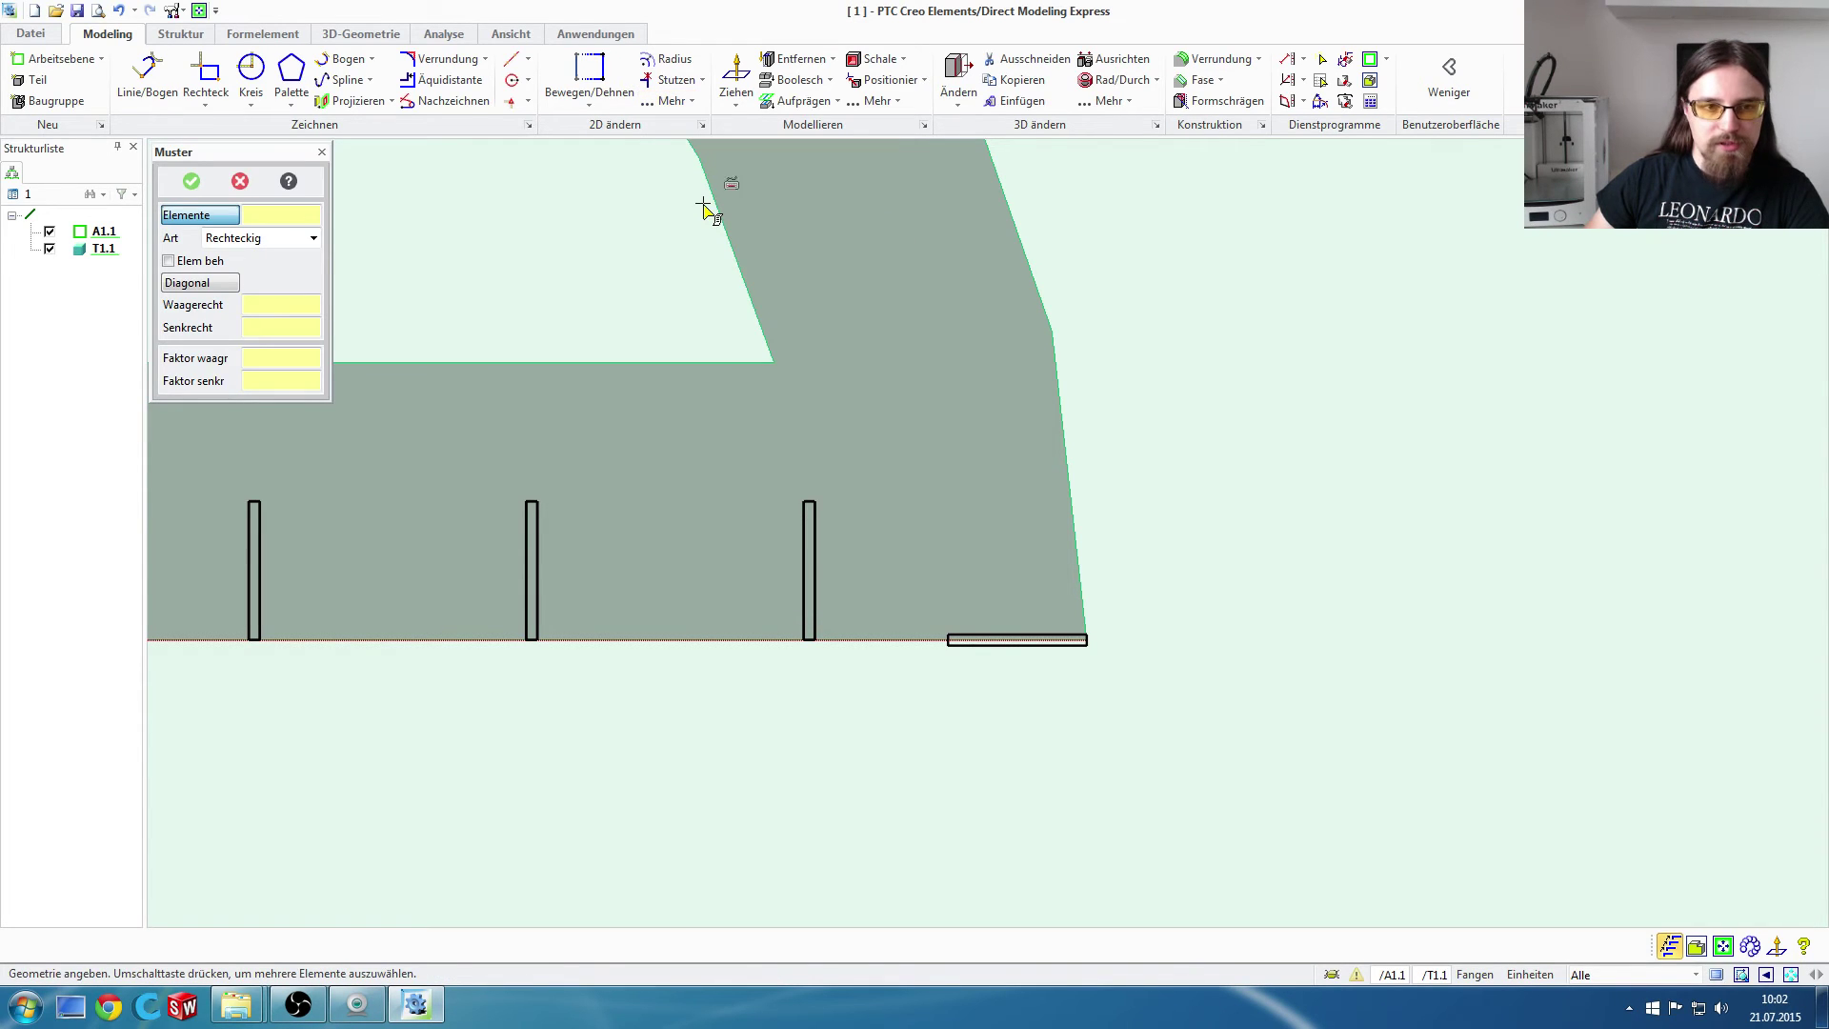
{"action": "left_click", "coordinate": [281, 240]}
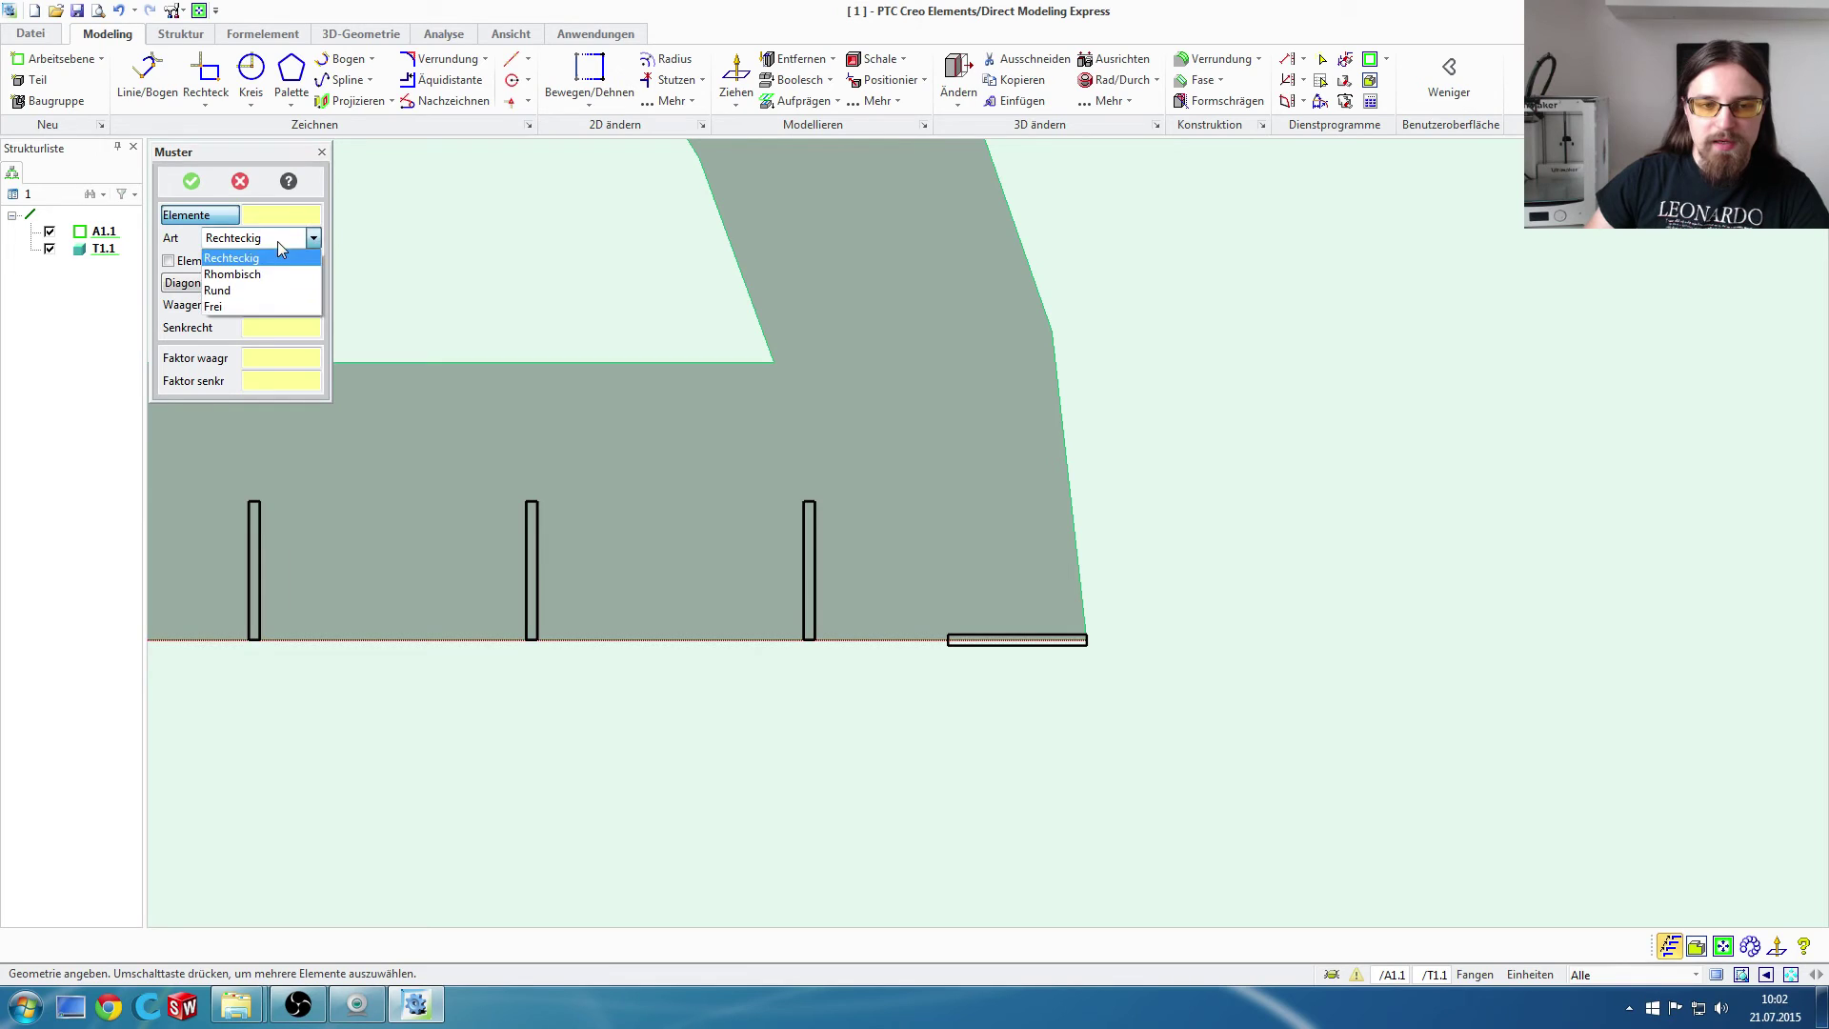
{"action": "left_click", "coordinate": [263, 291]}
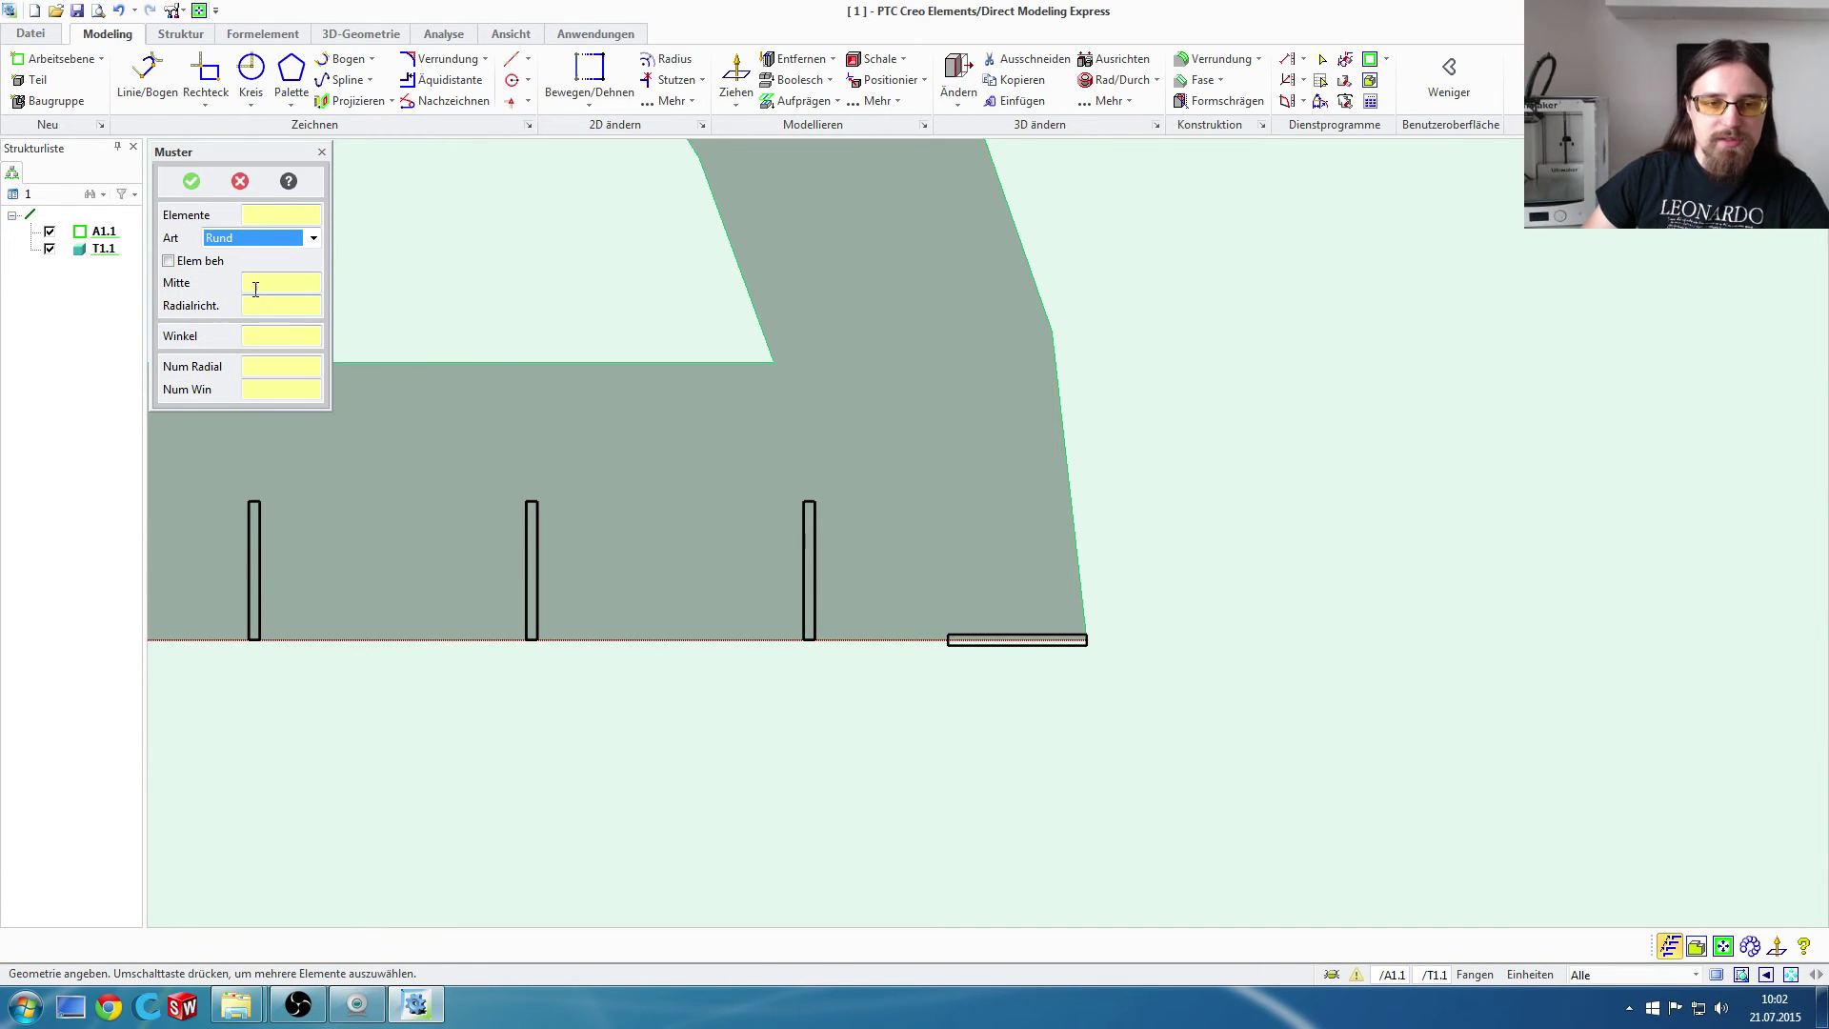
{"action": "left_click", "coordinate": [287, 213]}
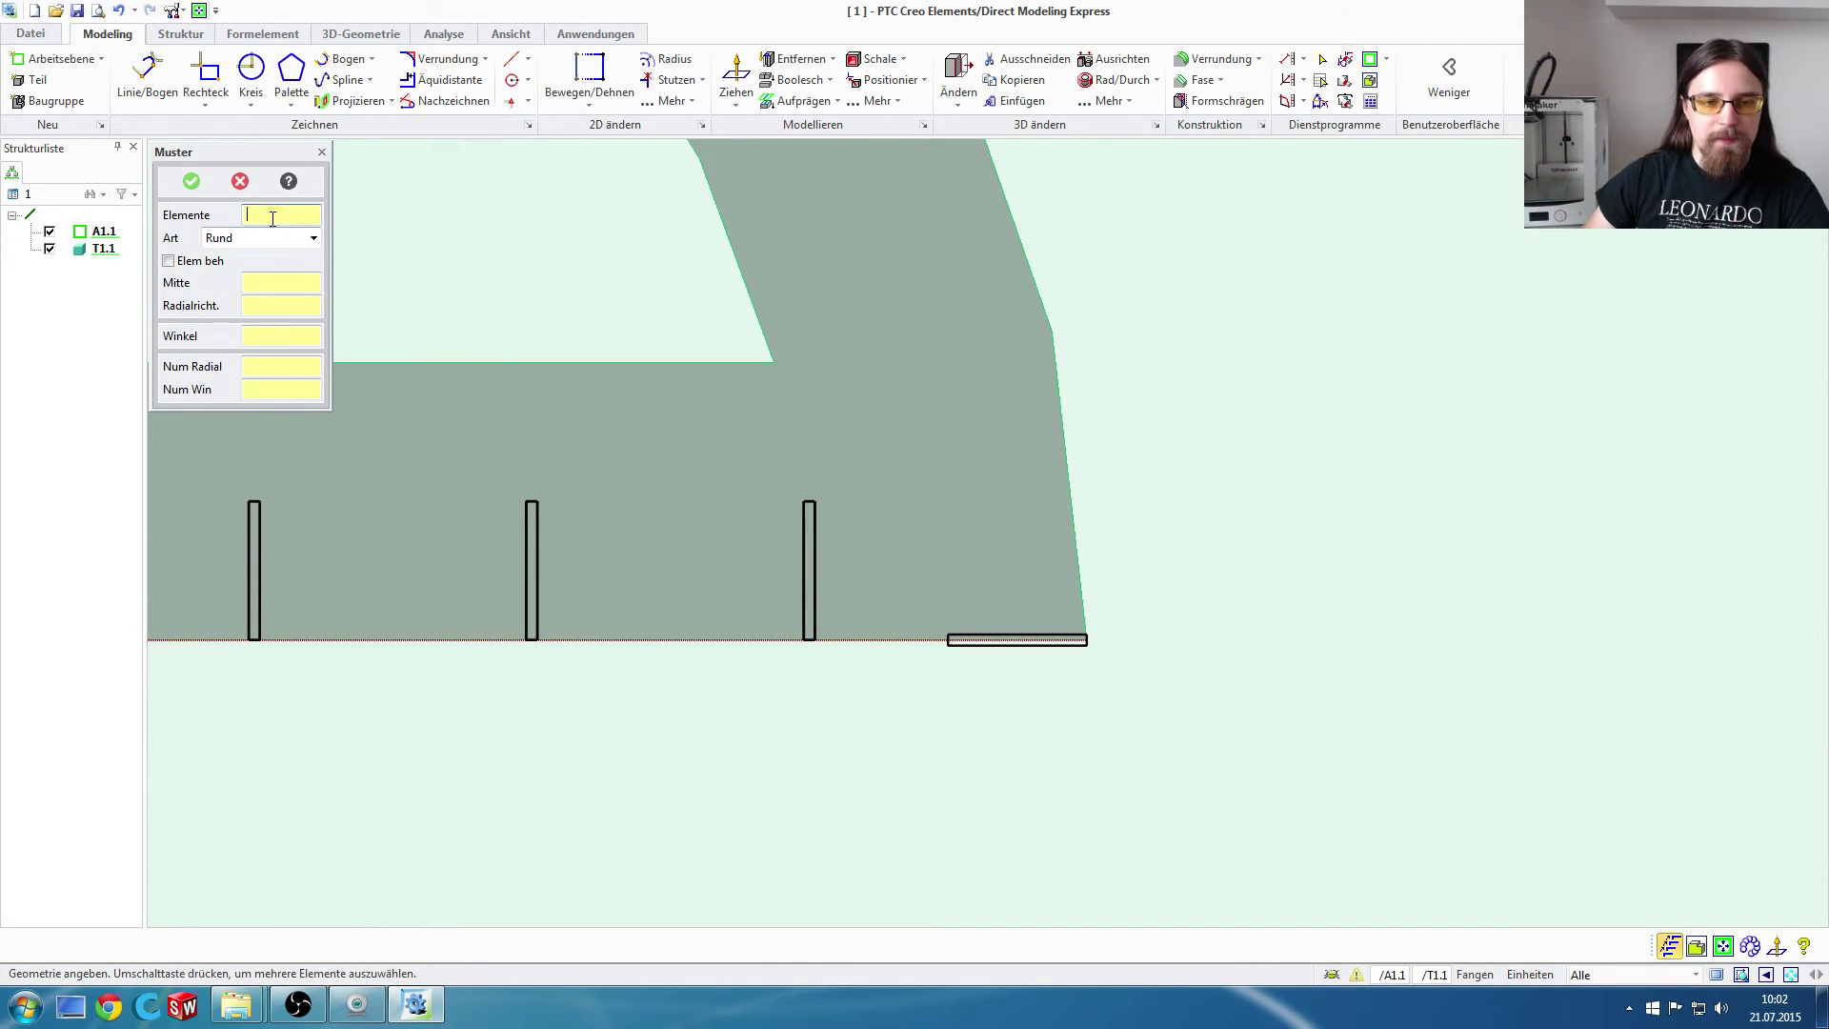
{"action": "left_click", "coordinate": [1165, 717]}
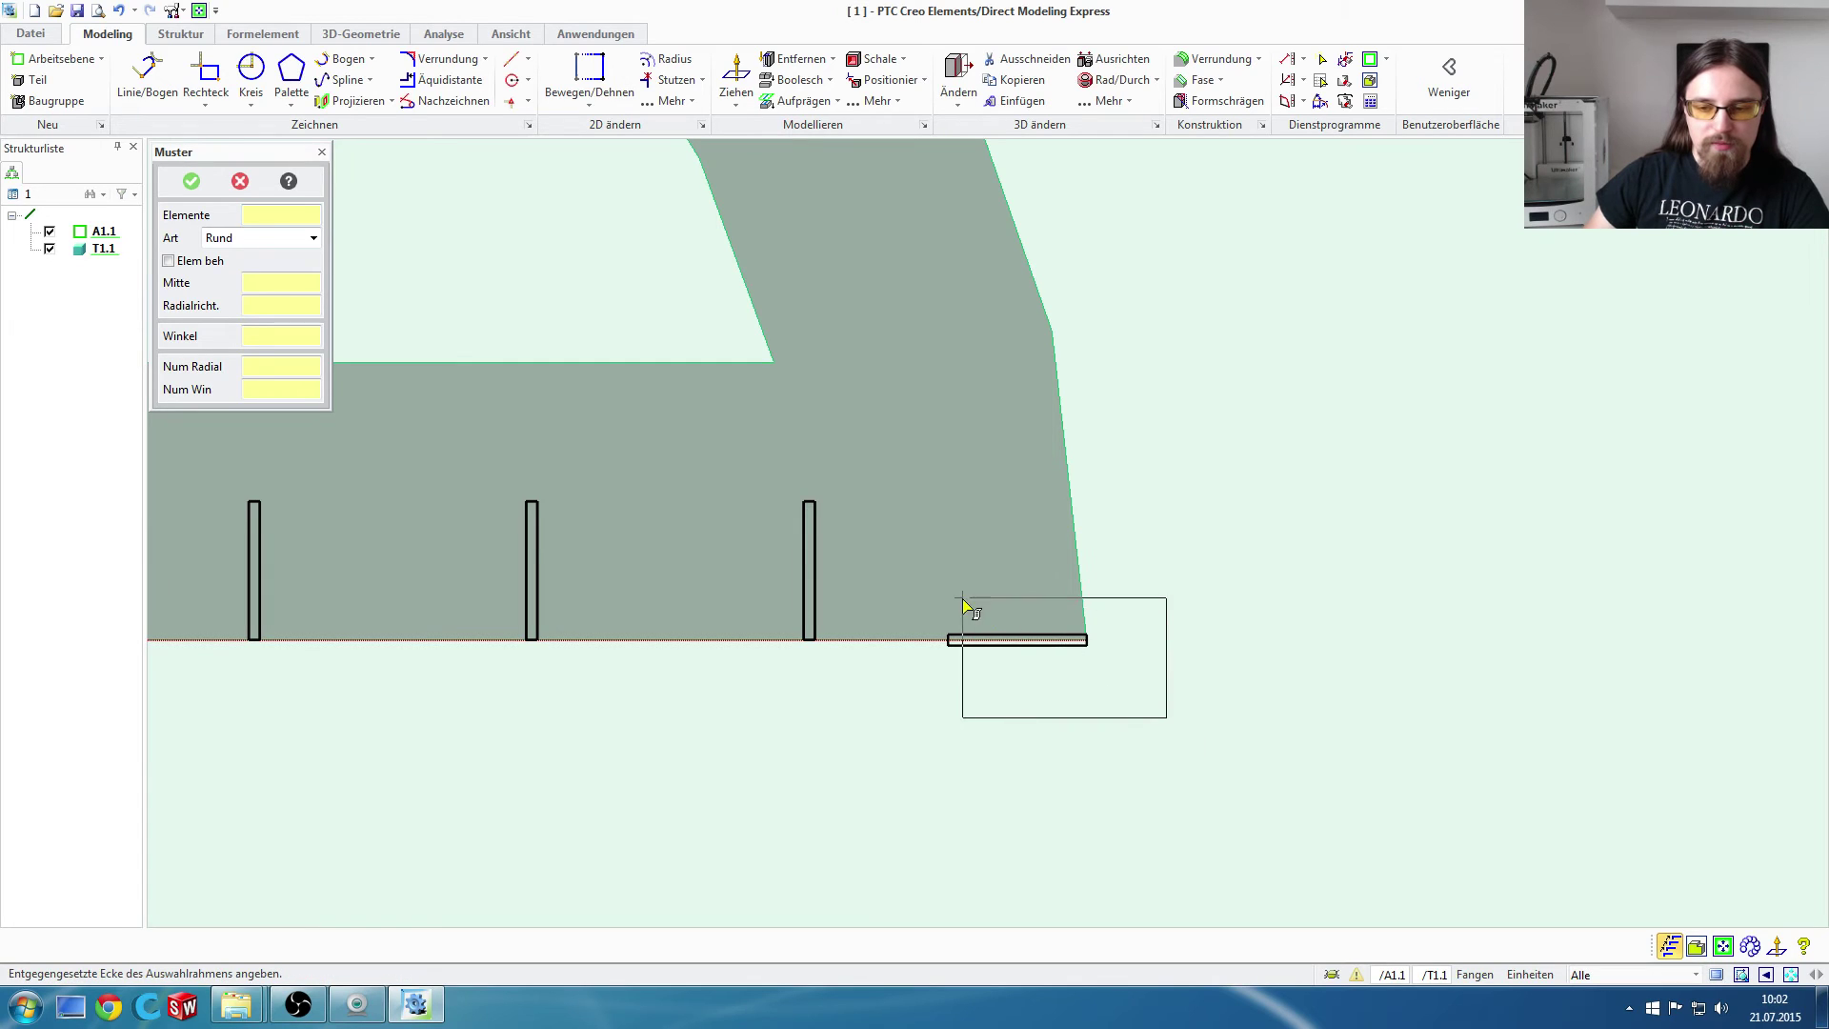
{"action": "left_click", "coordinate": [905, 562]}
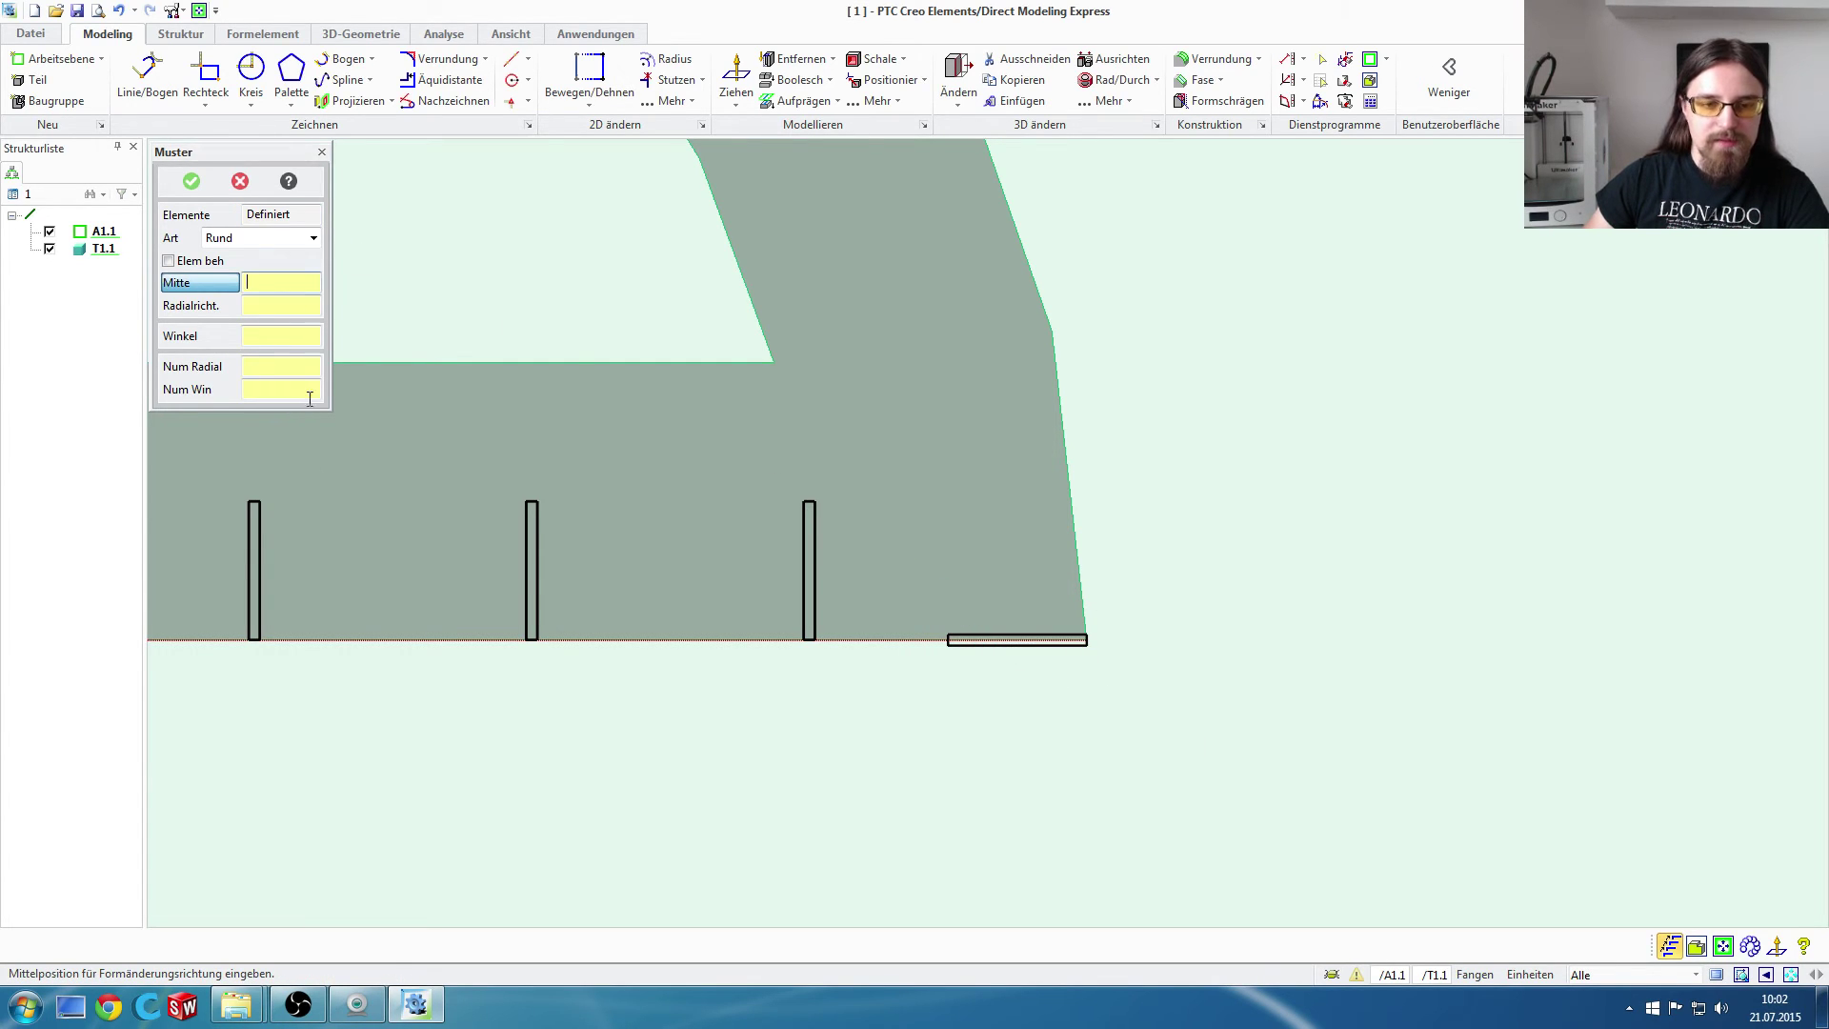
Step: Set the circular pattern's centre at the foot of a tick mark on the edge
{"action": "scroll", "coordinate": [300, 616], "scroll_direction": "up", "scroll_amount": 3}
{"action": "middle_click_drag", "start_coordinate": [289, 606], "coordinate": [692, 579], "text": "ctrl"}
{"action": "middle_click_drag", "start_coordinate": [283, 598], "coordinate": [849, 591], "text": "ctrl"}
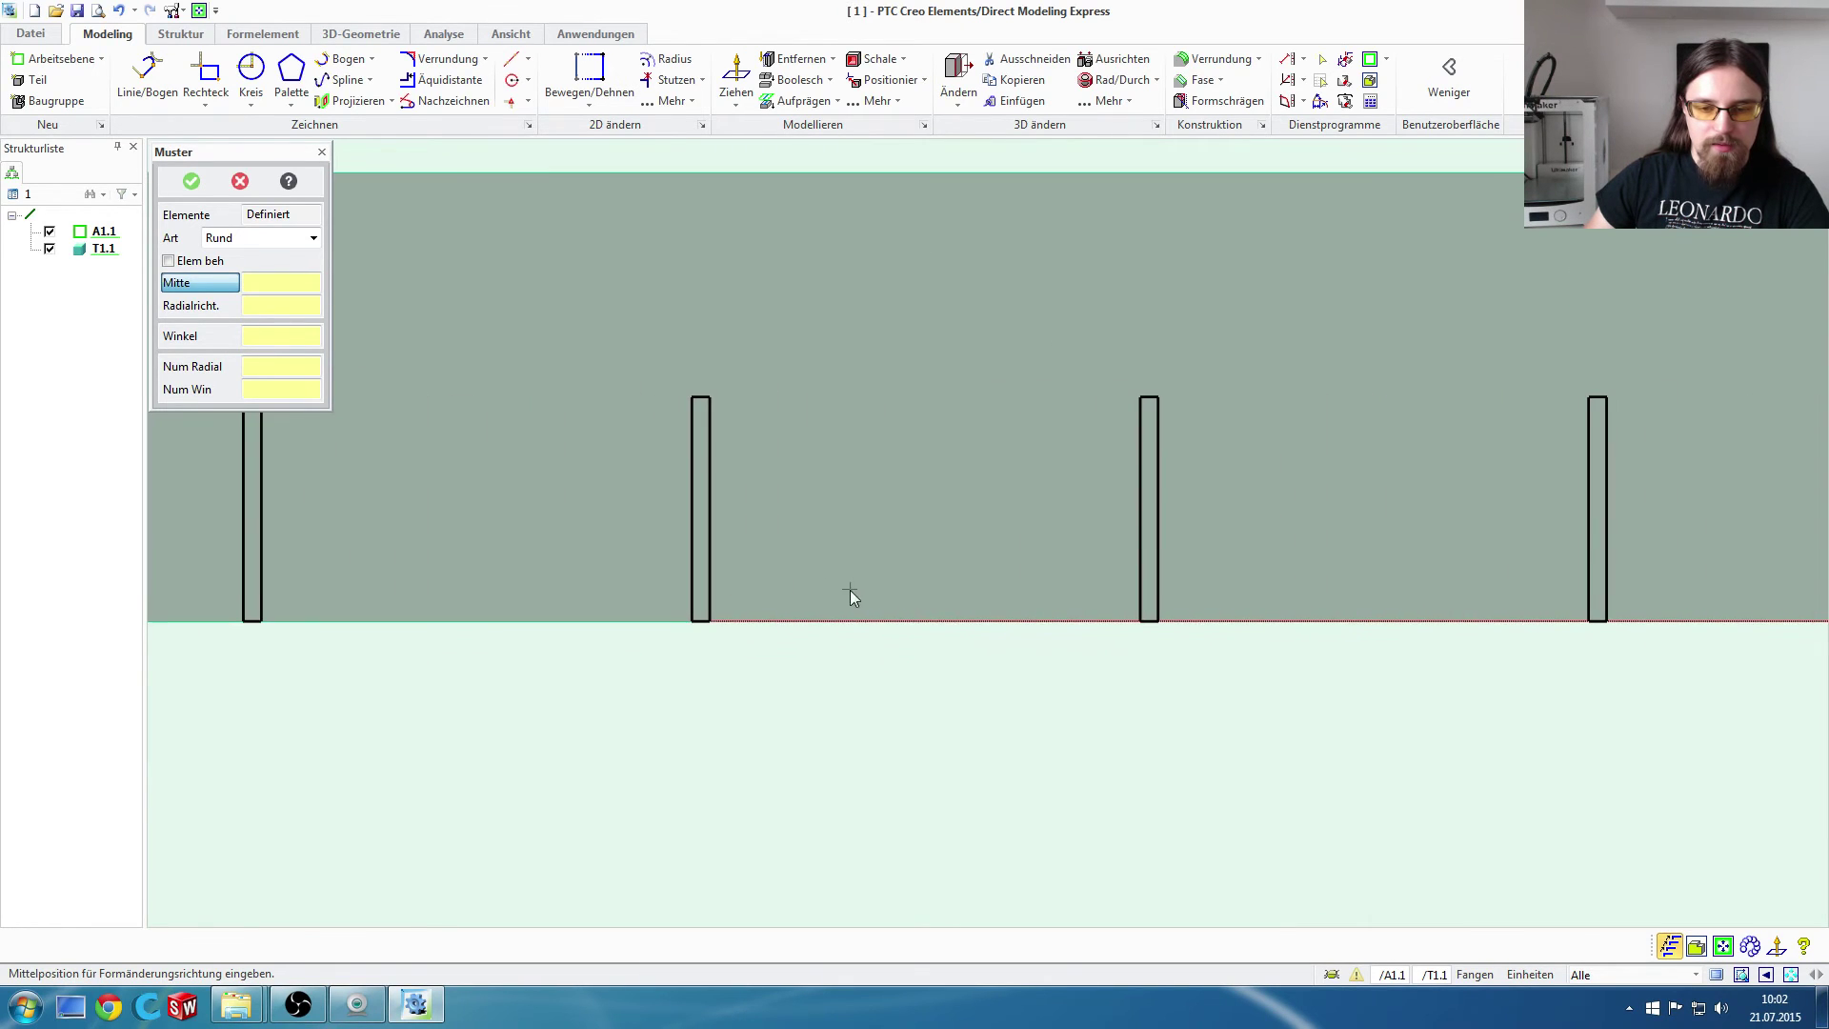
{"action": "scroll", "coordinate": [702, 629], "scroll_direction": "up", "scroll_amount": 3}
{"action": "scroll", "coordinate": [705, 626], "scroll_direction": "up", "scroll_amount": 2}
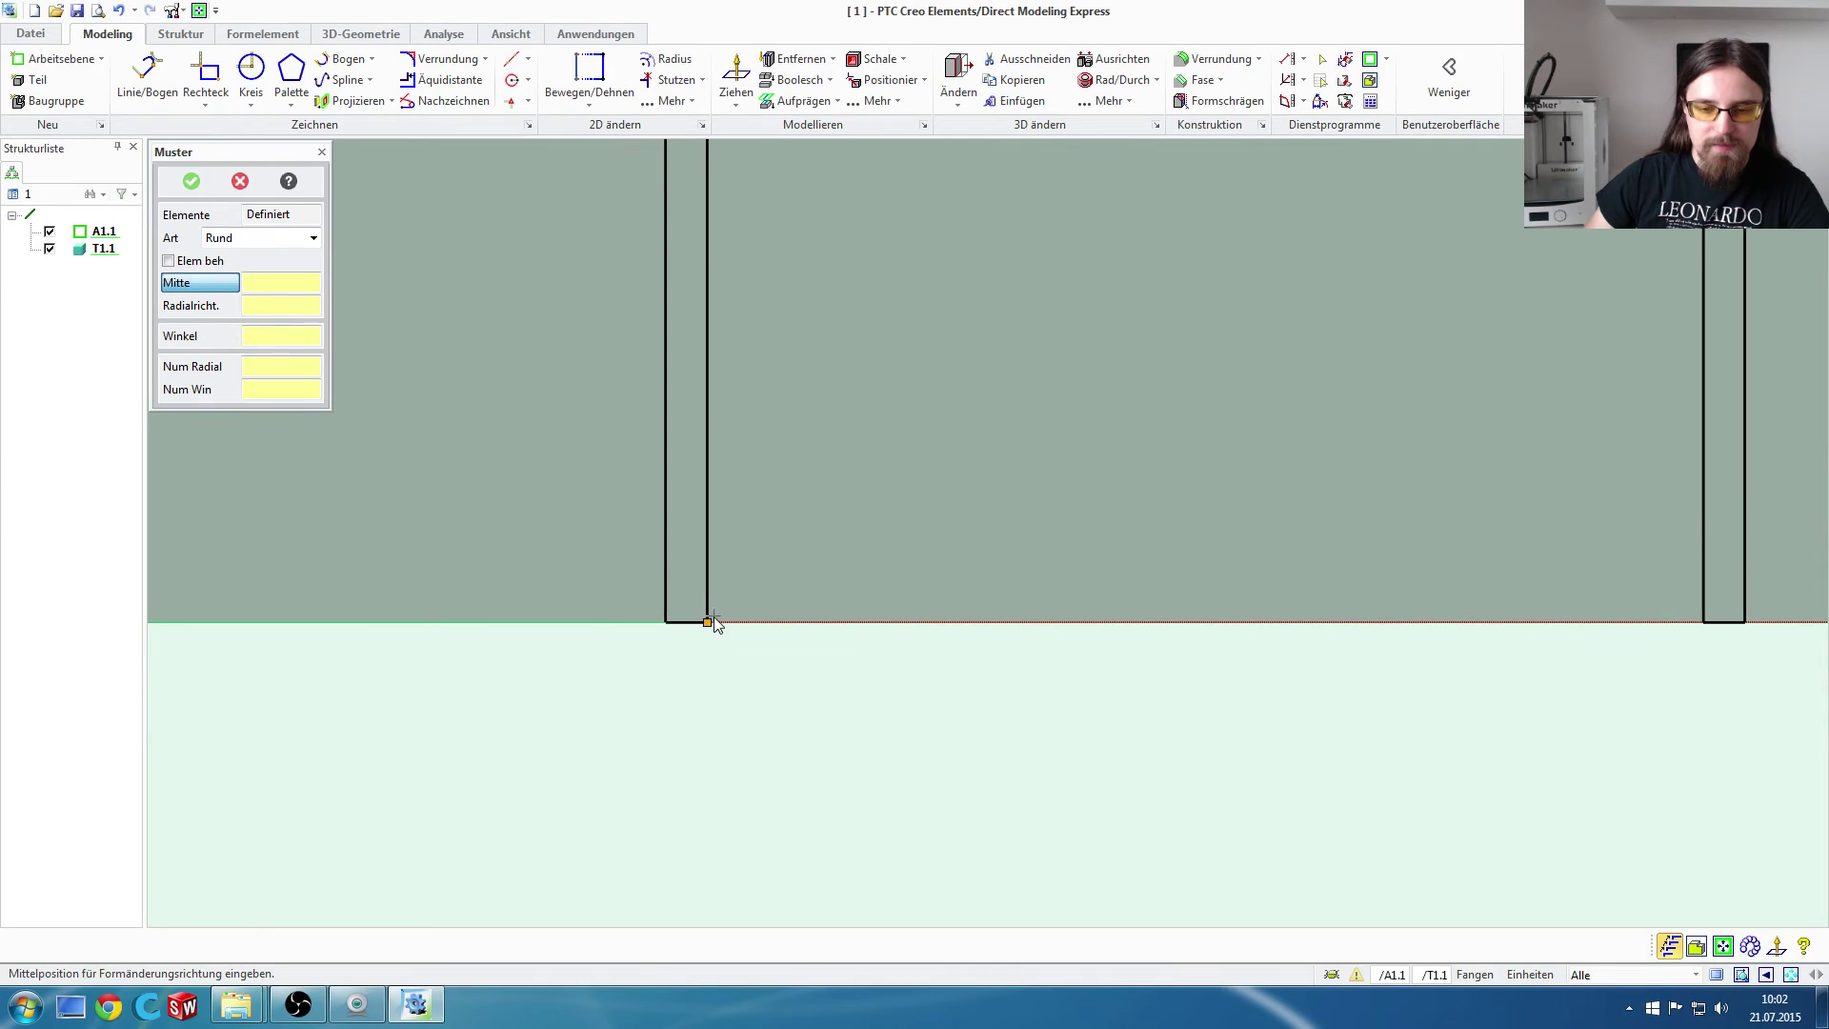
{"action": "scroll", "coordinate": [711, 625], "scroll_direction": "up", "scroll_amount": 2}
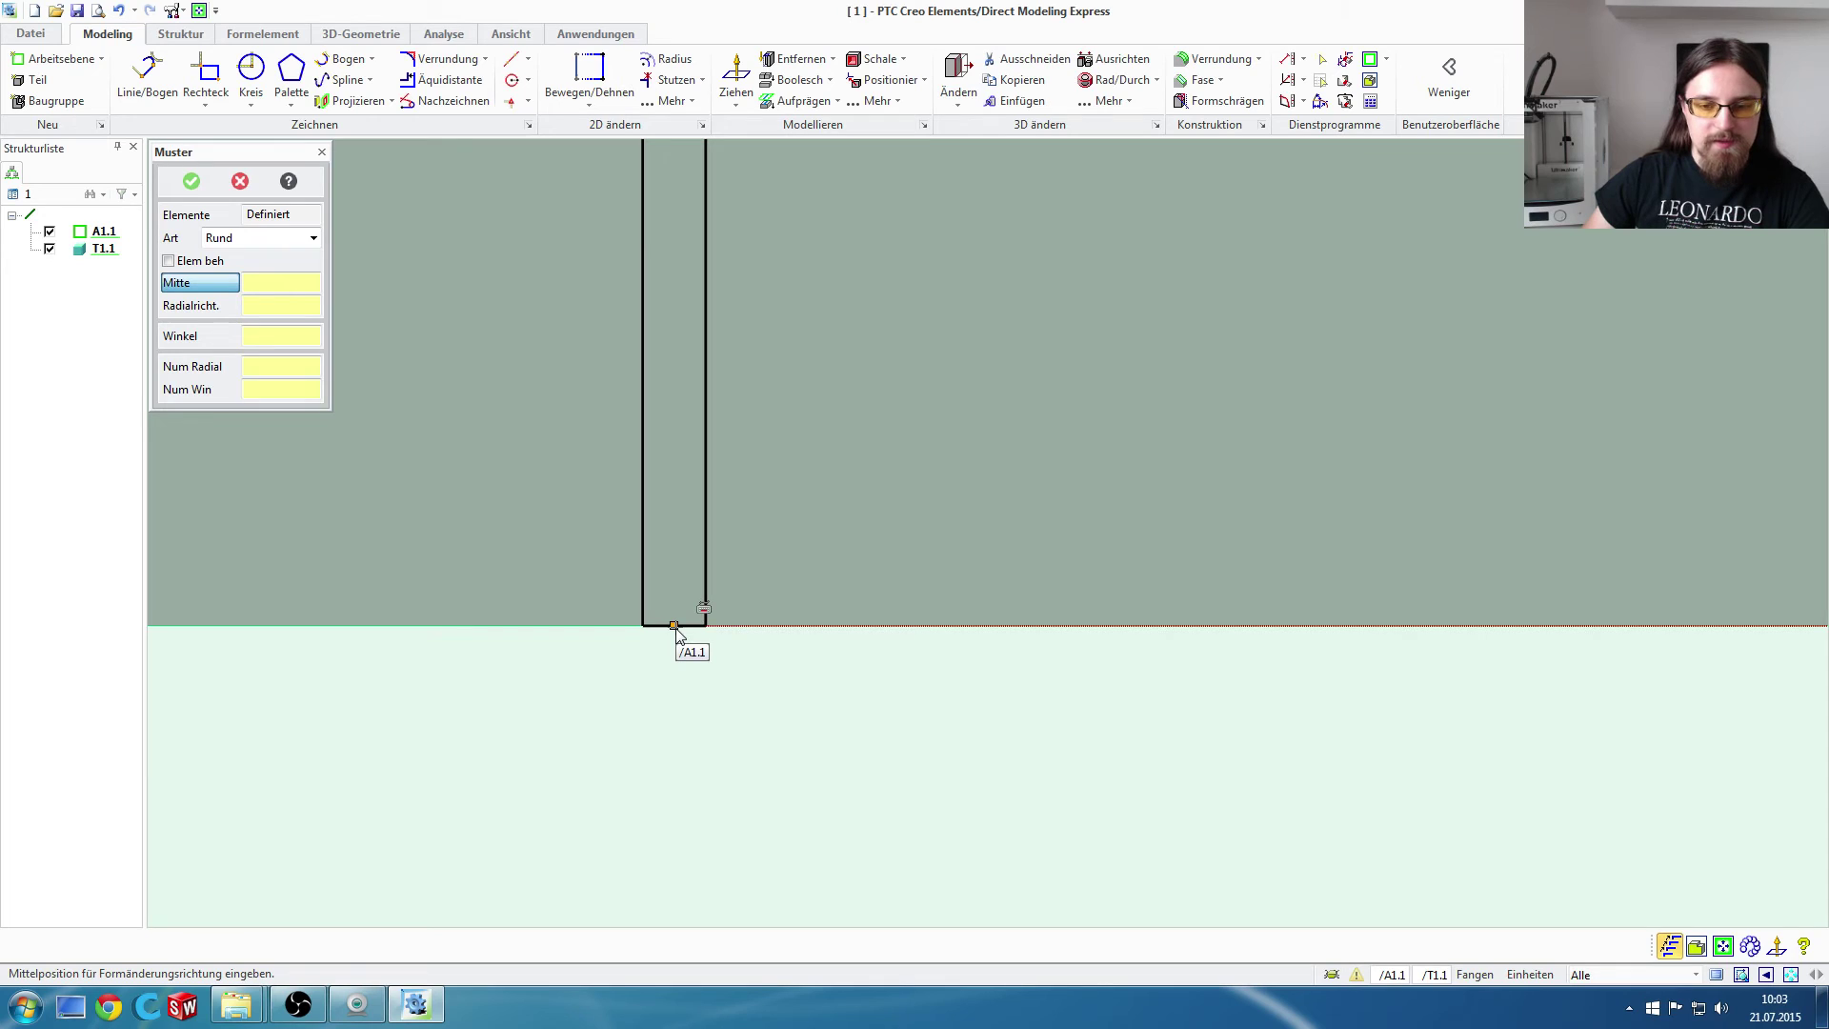
{"action": "left_click", "coordinate": [673, 626]}
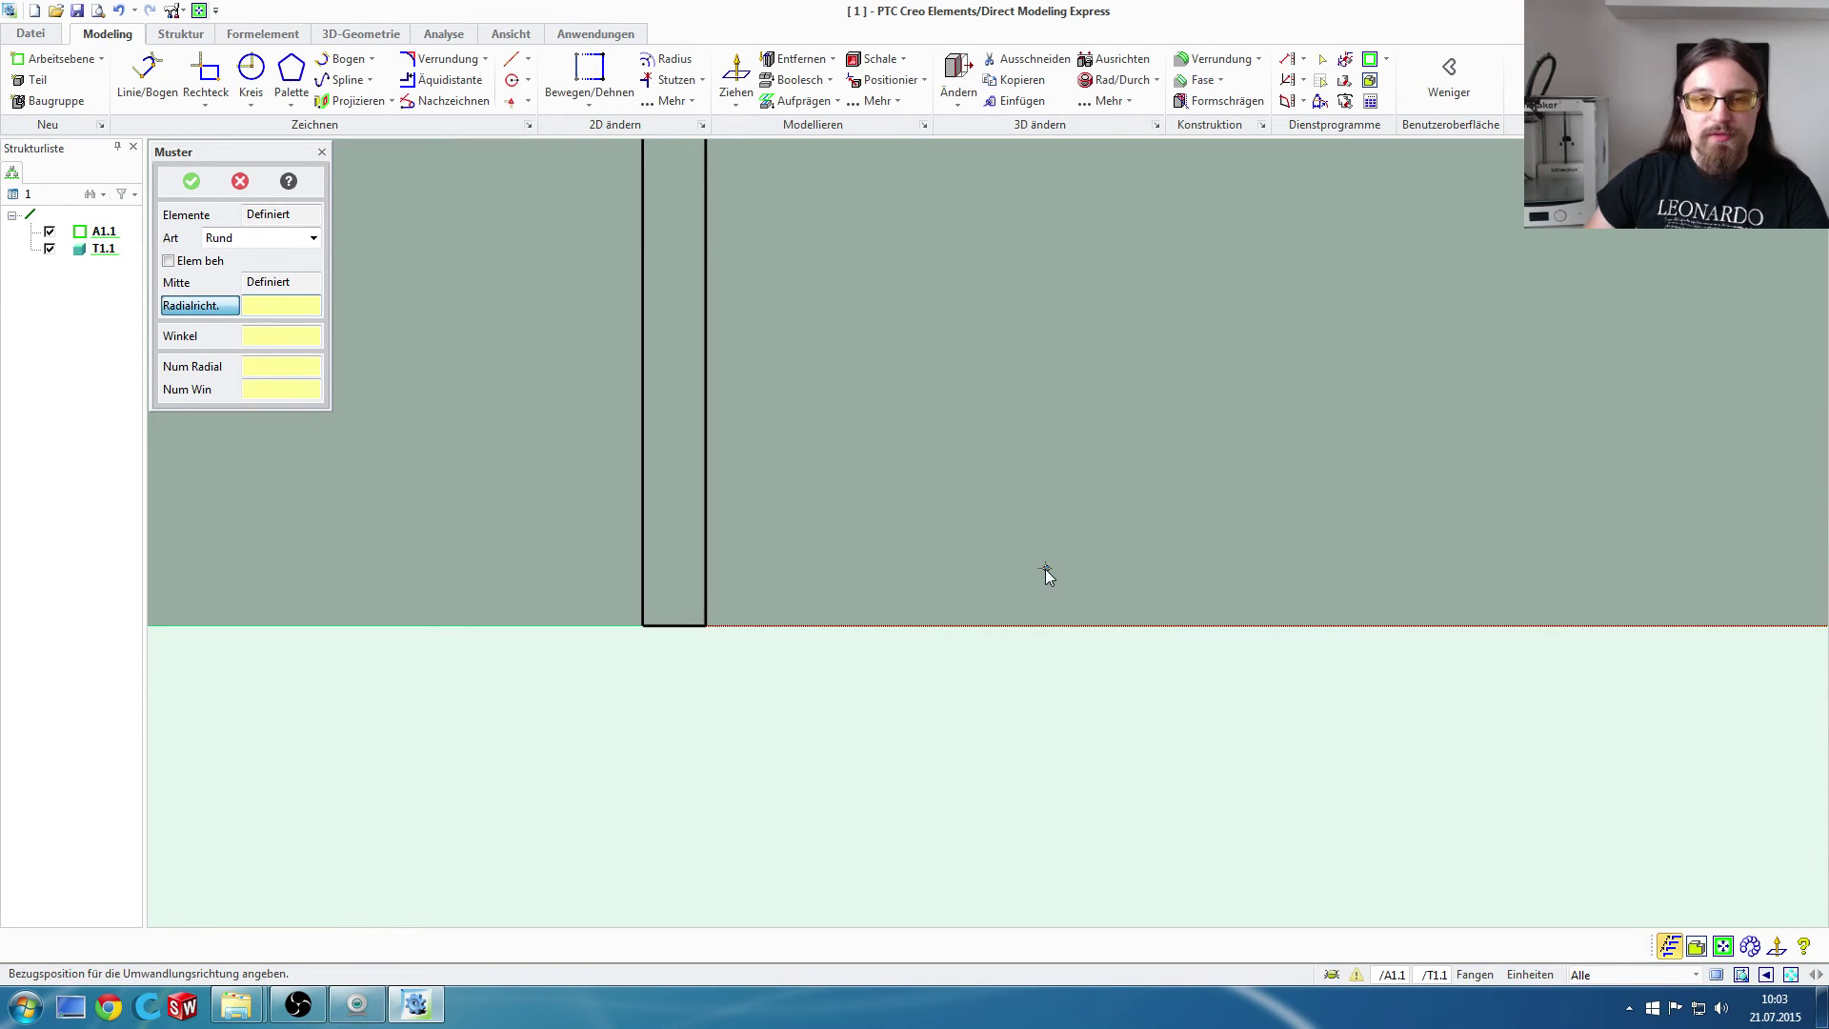
Step: Set the radial direction reference and target at the flat bar's outer corner
{"action": "middle_click_drag", "start_coordinate": [1449, 570], "coordinate": [1012, 597], "text": "ctrl"}
{"action": "scroll", "coordinate": [1262, 643], "scroll_direction": "down", "scroll_amount": 3}
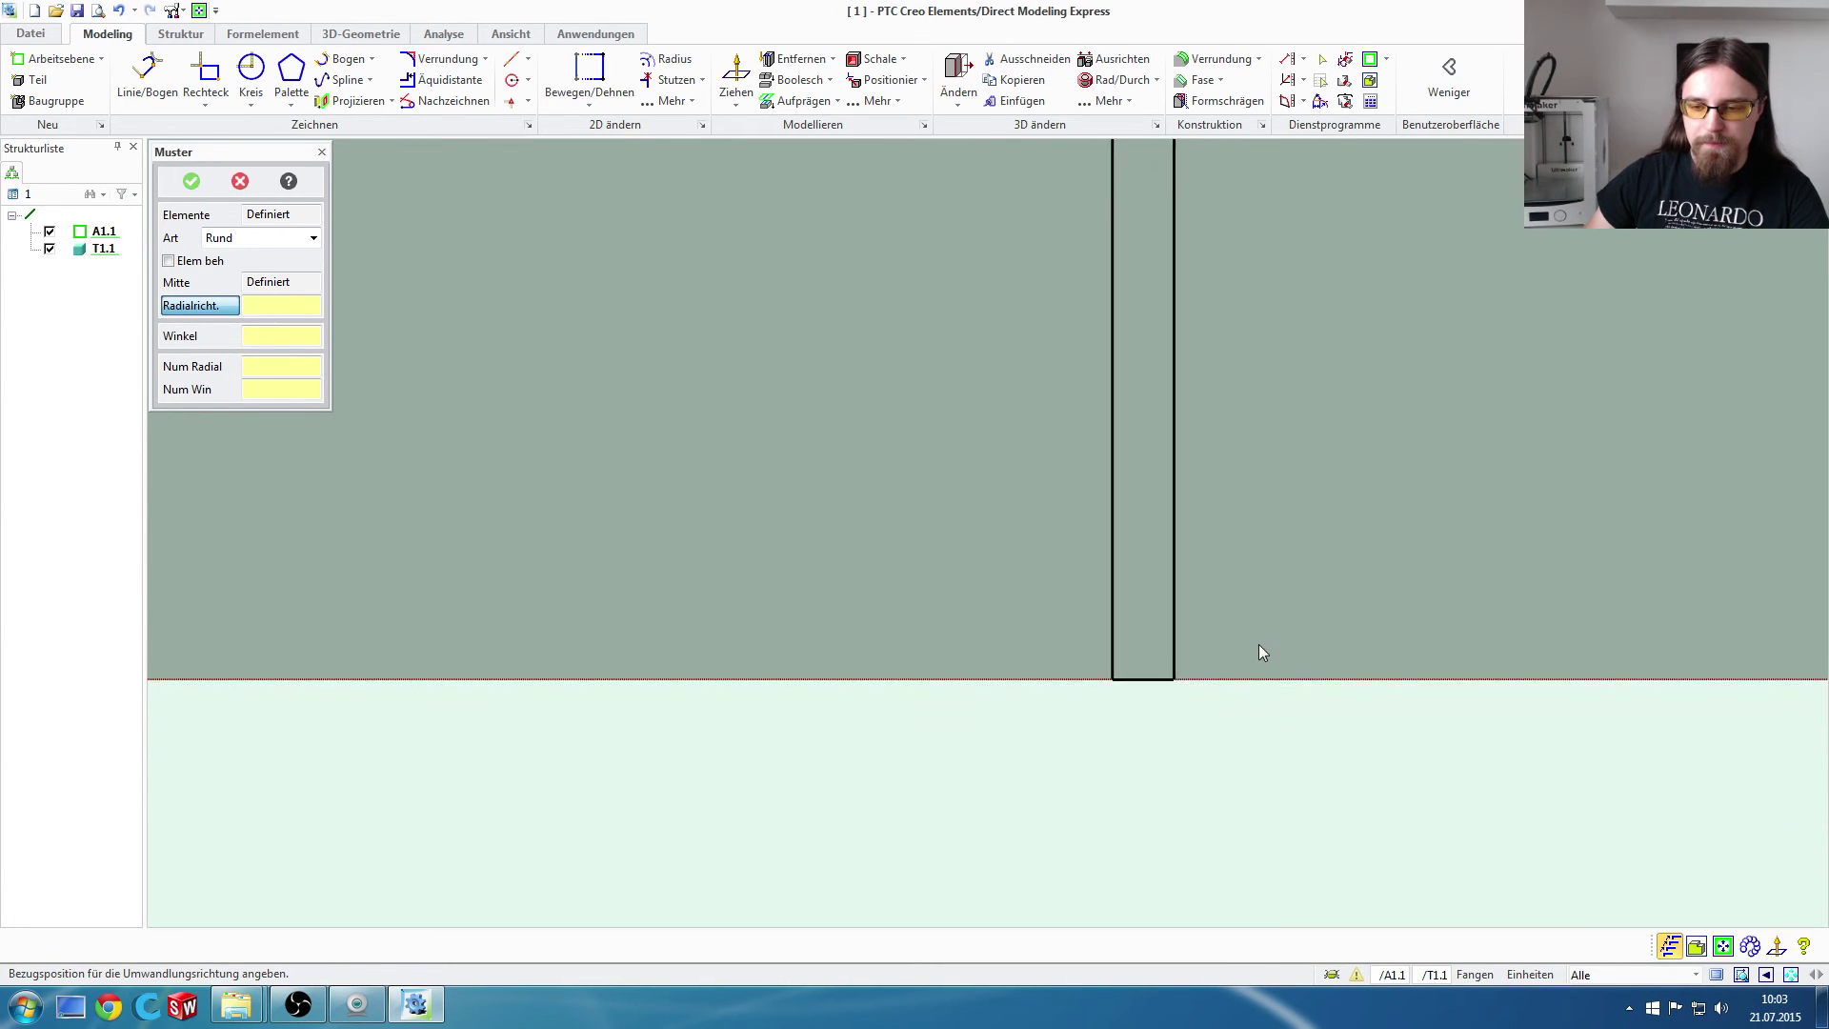
{"action": "scroll", "coordinate": [1274, 646], "scroll_direction": "down", "scroll_amount": 3}
{"action": "mouse_move", "coordinate": [1270, 638]}
{"action": "middle_mouse_down"}
{"action": "mouse_move", "coordinate": [1290, 612]}
{"action": "mouse_move", "coordinate": [955, 604]}
{"action": "mouse_move", "coordinate": [898, 584]}
{"action": "mouse_move", "coordinate": [946, 598]}
{"action": "middle_mouse_up"}
{"action": "middle_click_drag", "start_coordinate": [1362, 606], "coordinate": [1064, 575], "text": "ctrl"}
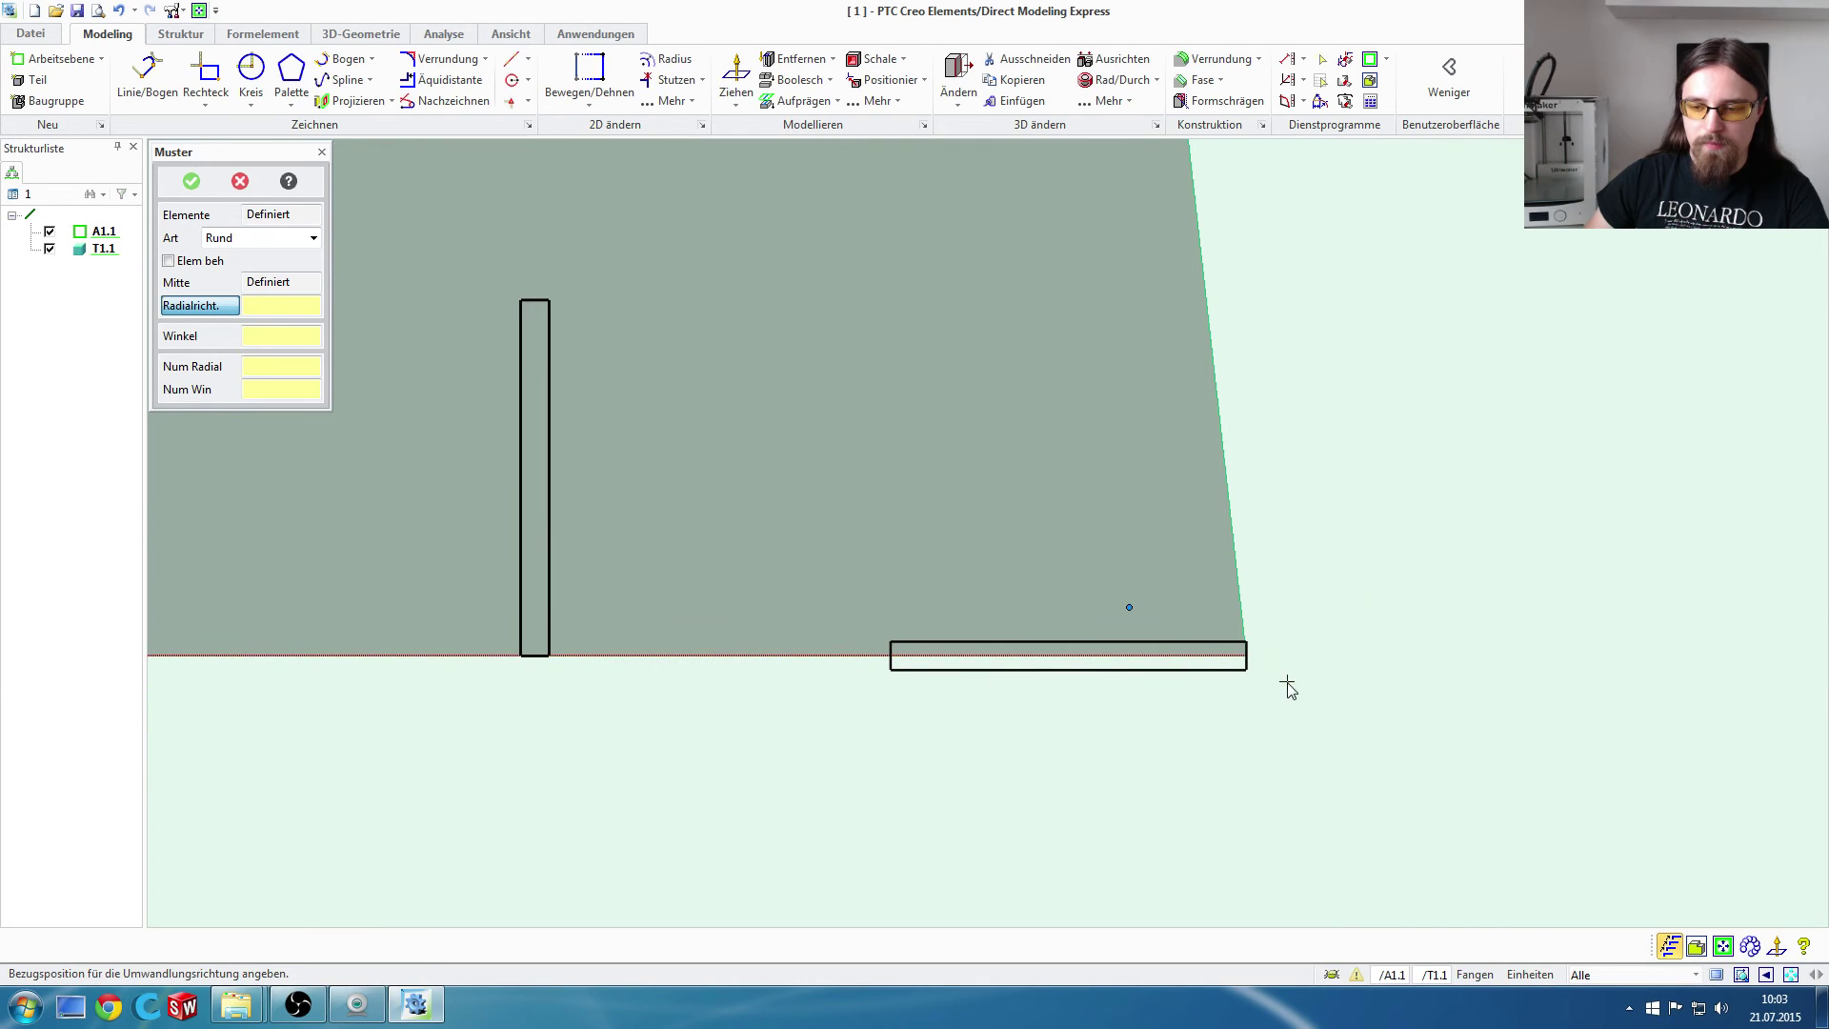
{"action": "left_click", "coordinate": [1246, 656]}
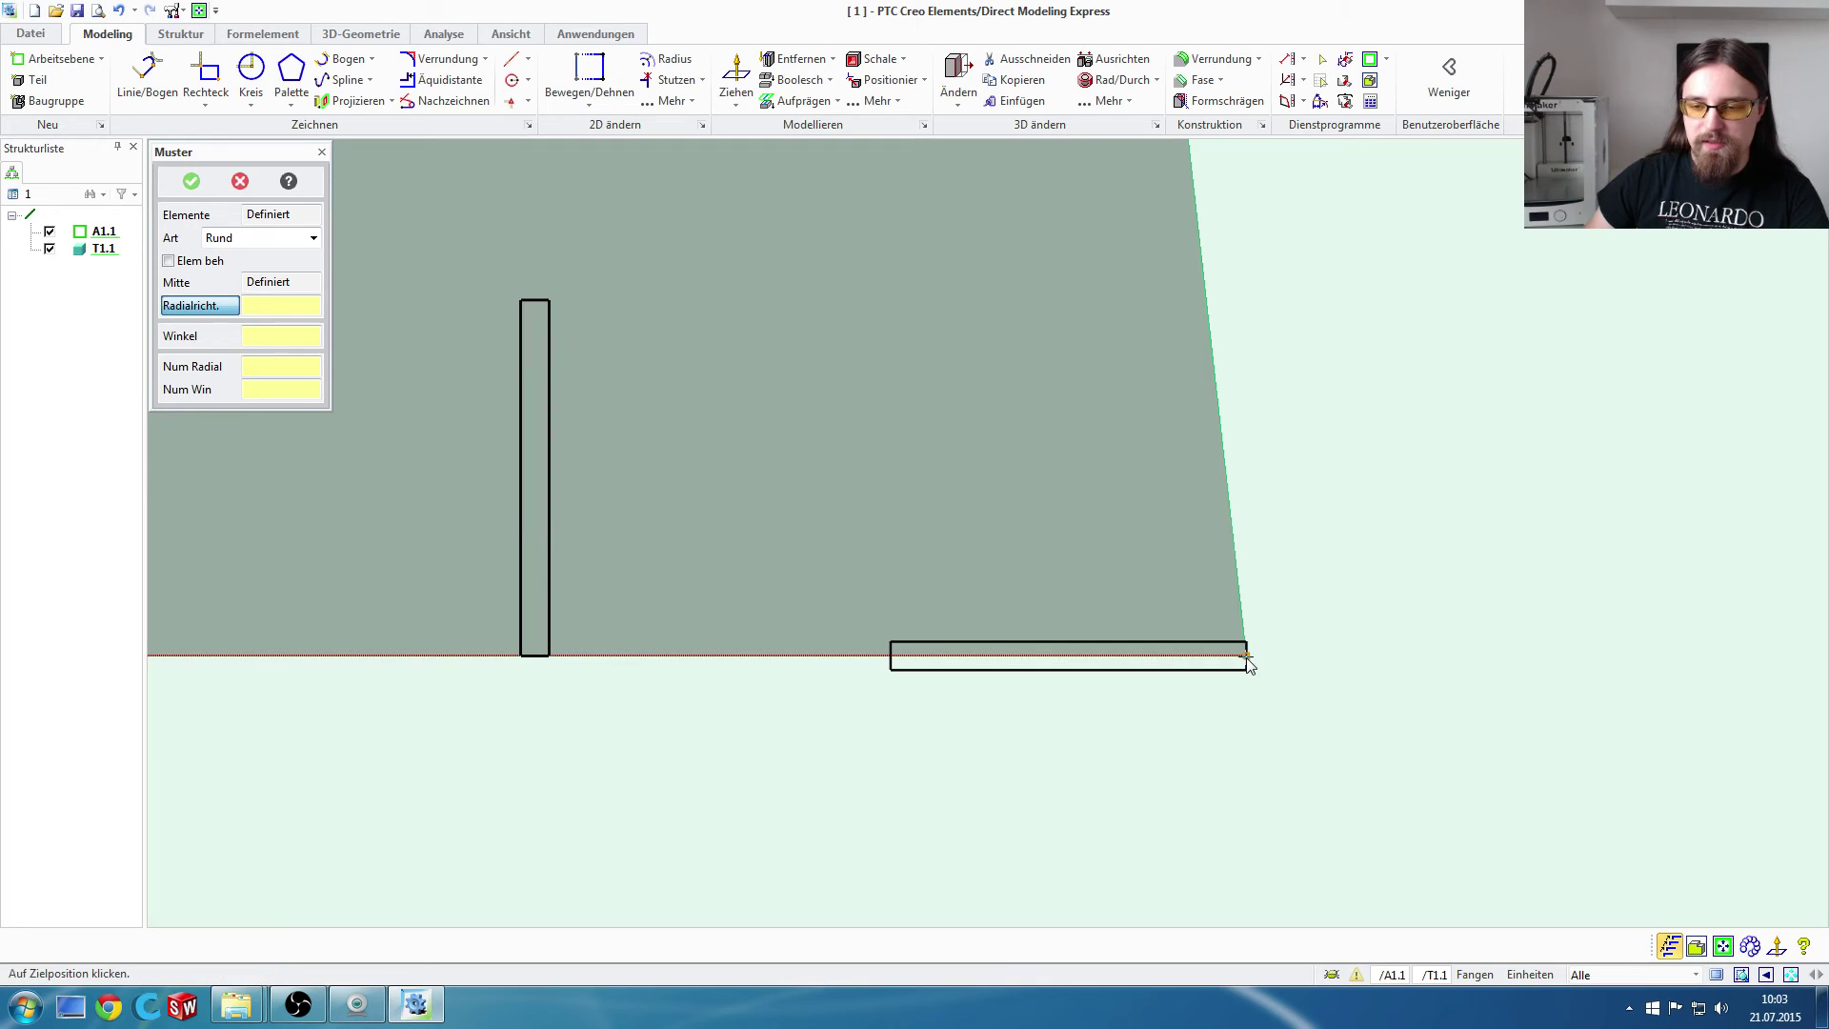
{"action": "left_click", "coordinate": [1245, 656]}
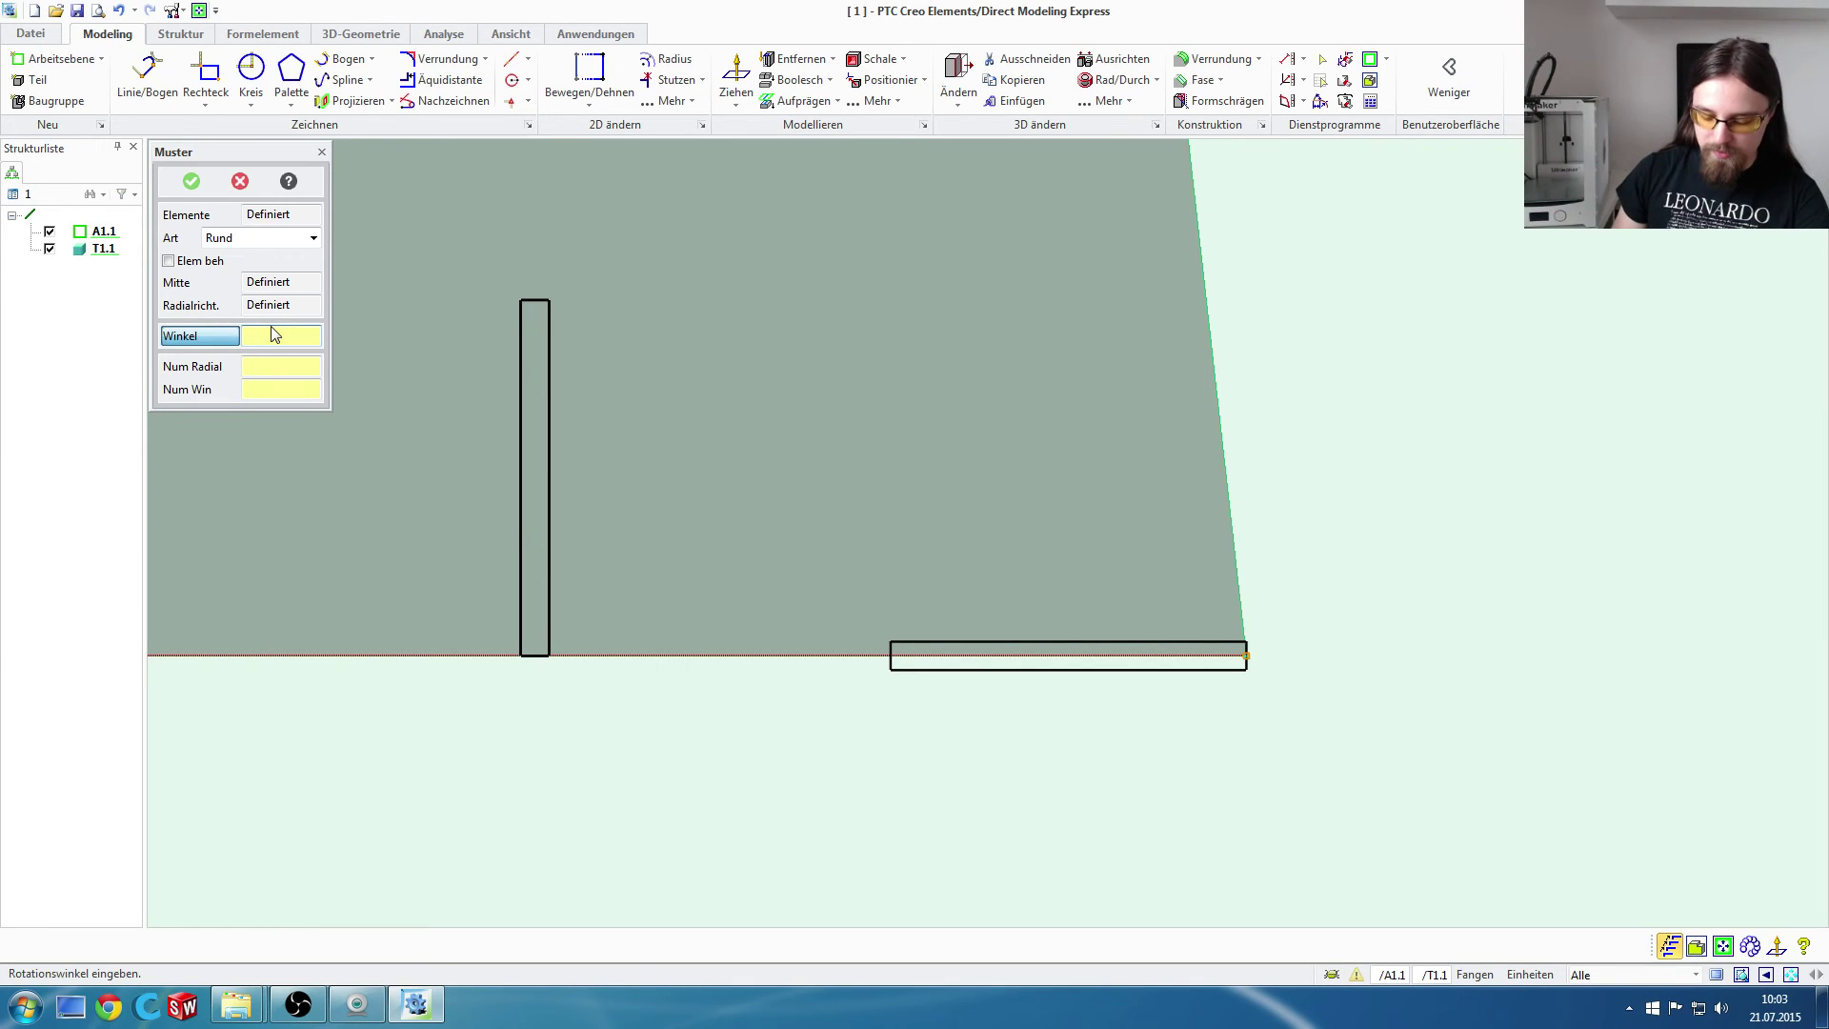
Step: Set angle -15°, 1 radial and 11 angular copies, then confirm the round pattern
{"action": "type", "text": "-15"}
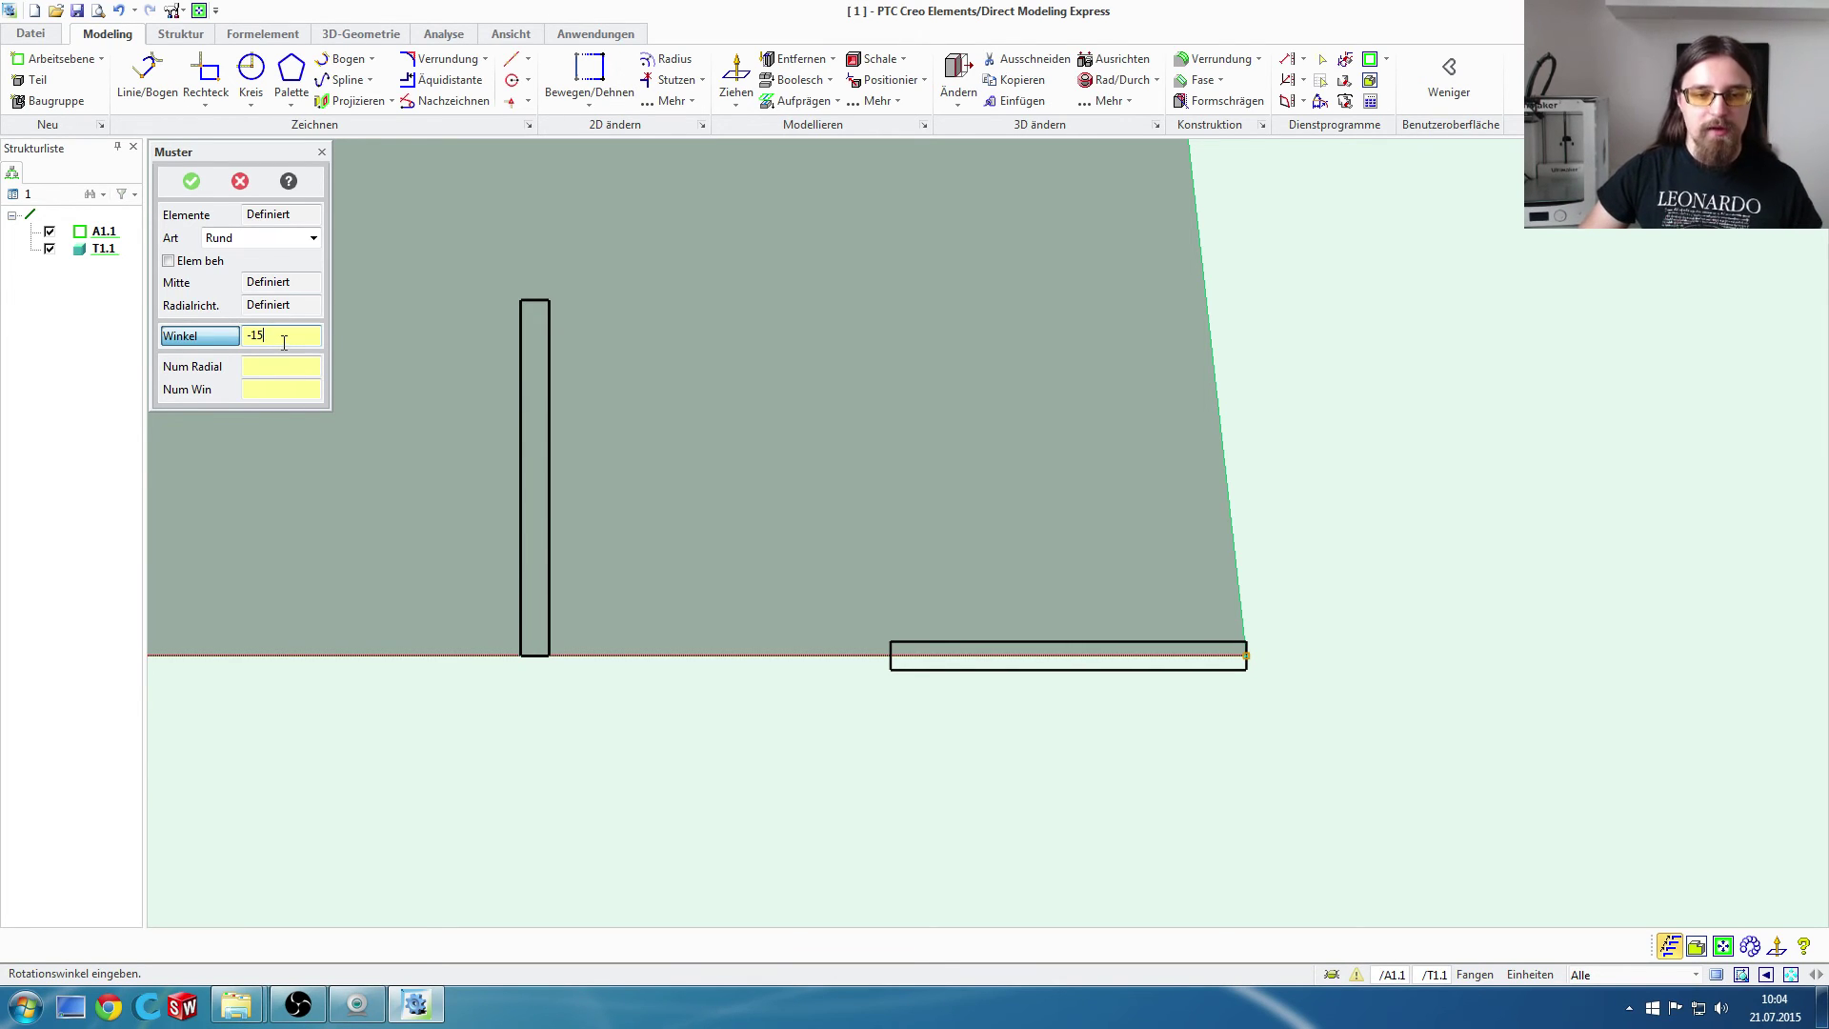
{"action": "left_click", "coordinate": [279, 367]}
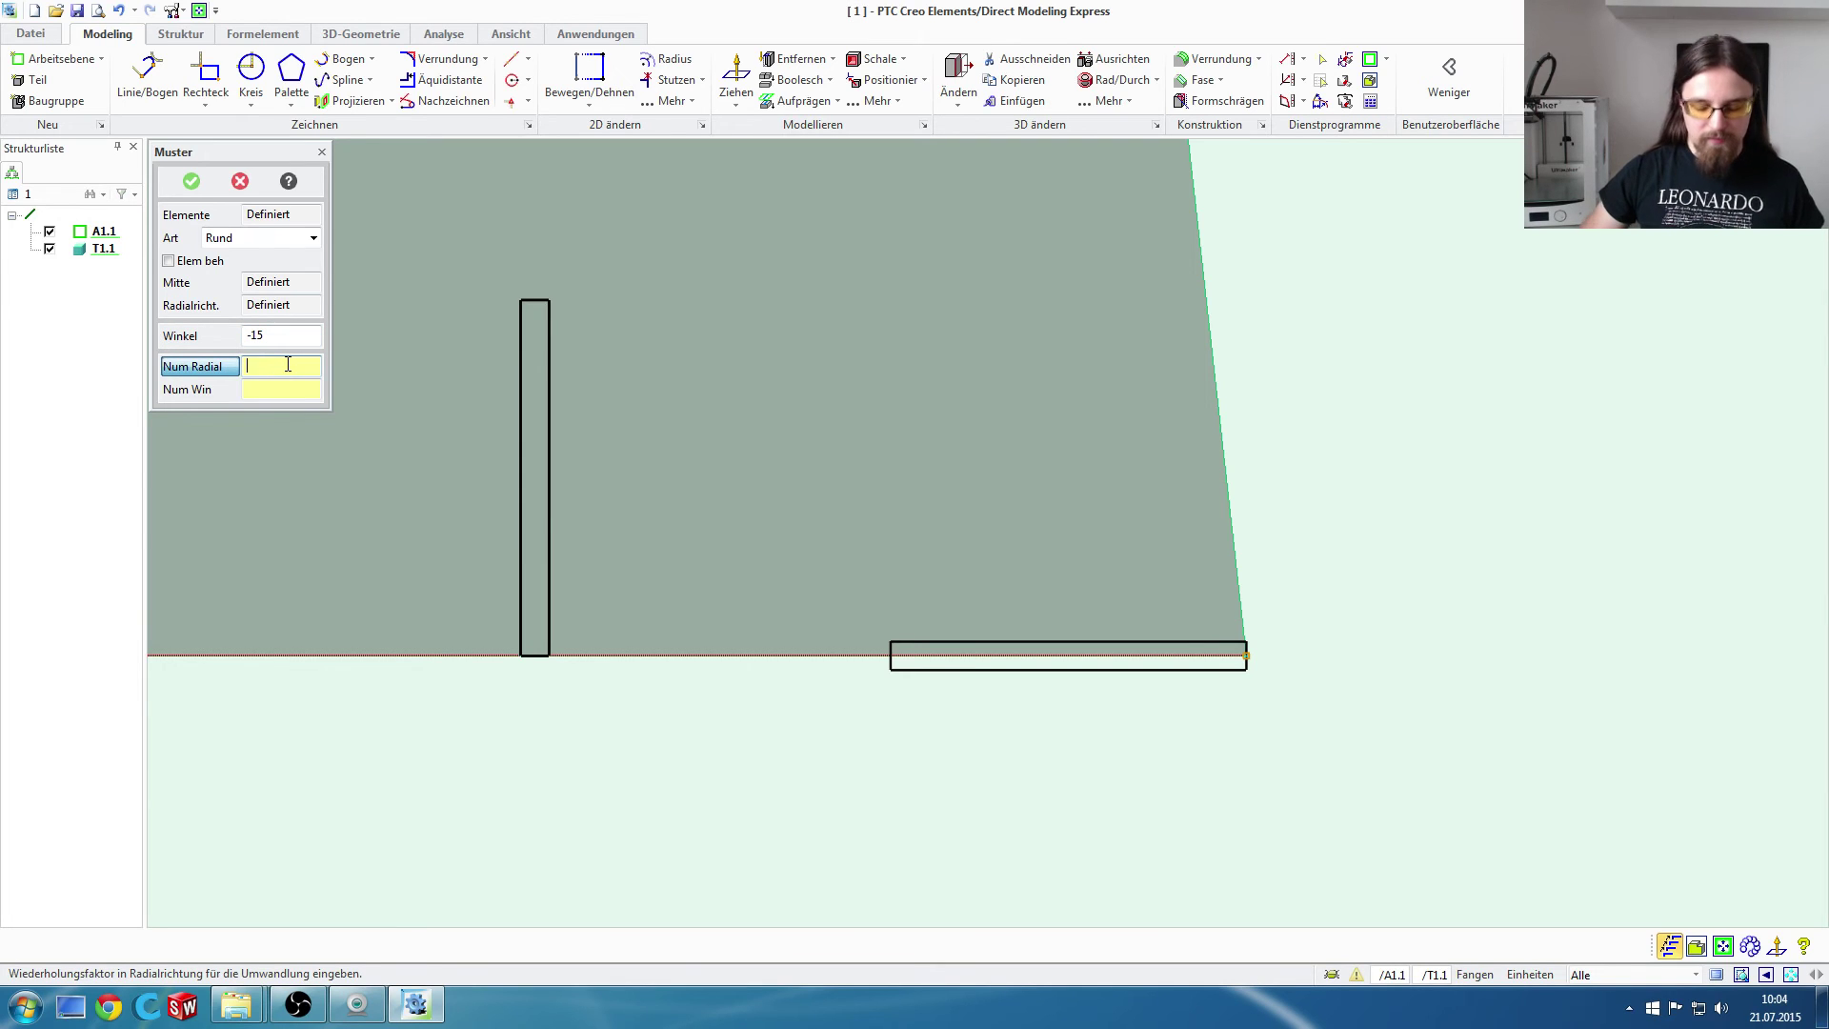
{"action": "type", "text": "1"}
{"action": "key", "text": "Return"}
{"action": "type", "text": "11"}
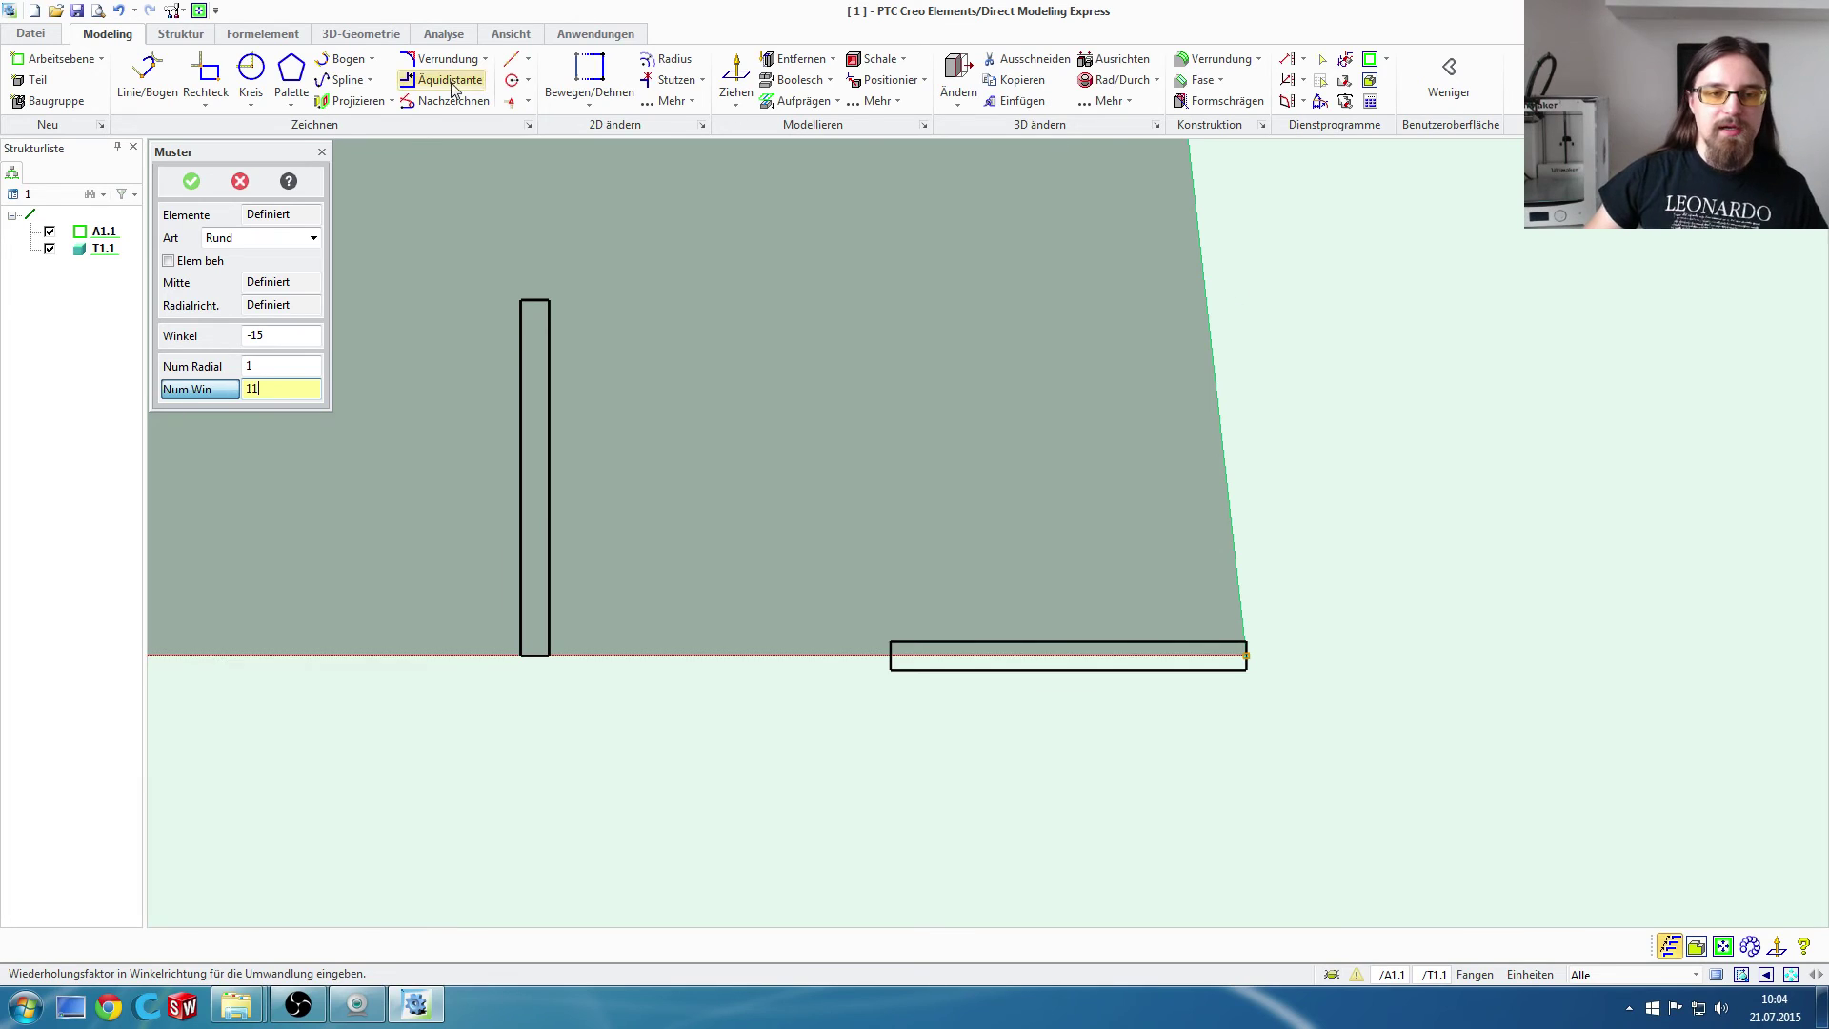
{"action": "left_click", "coordinate": [196, 182]}
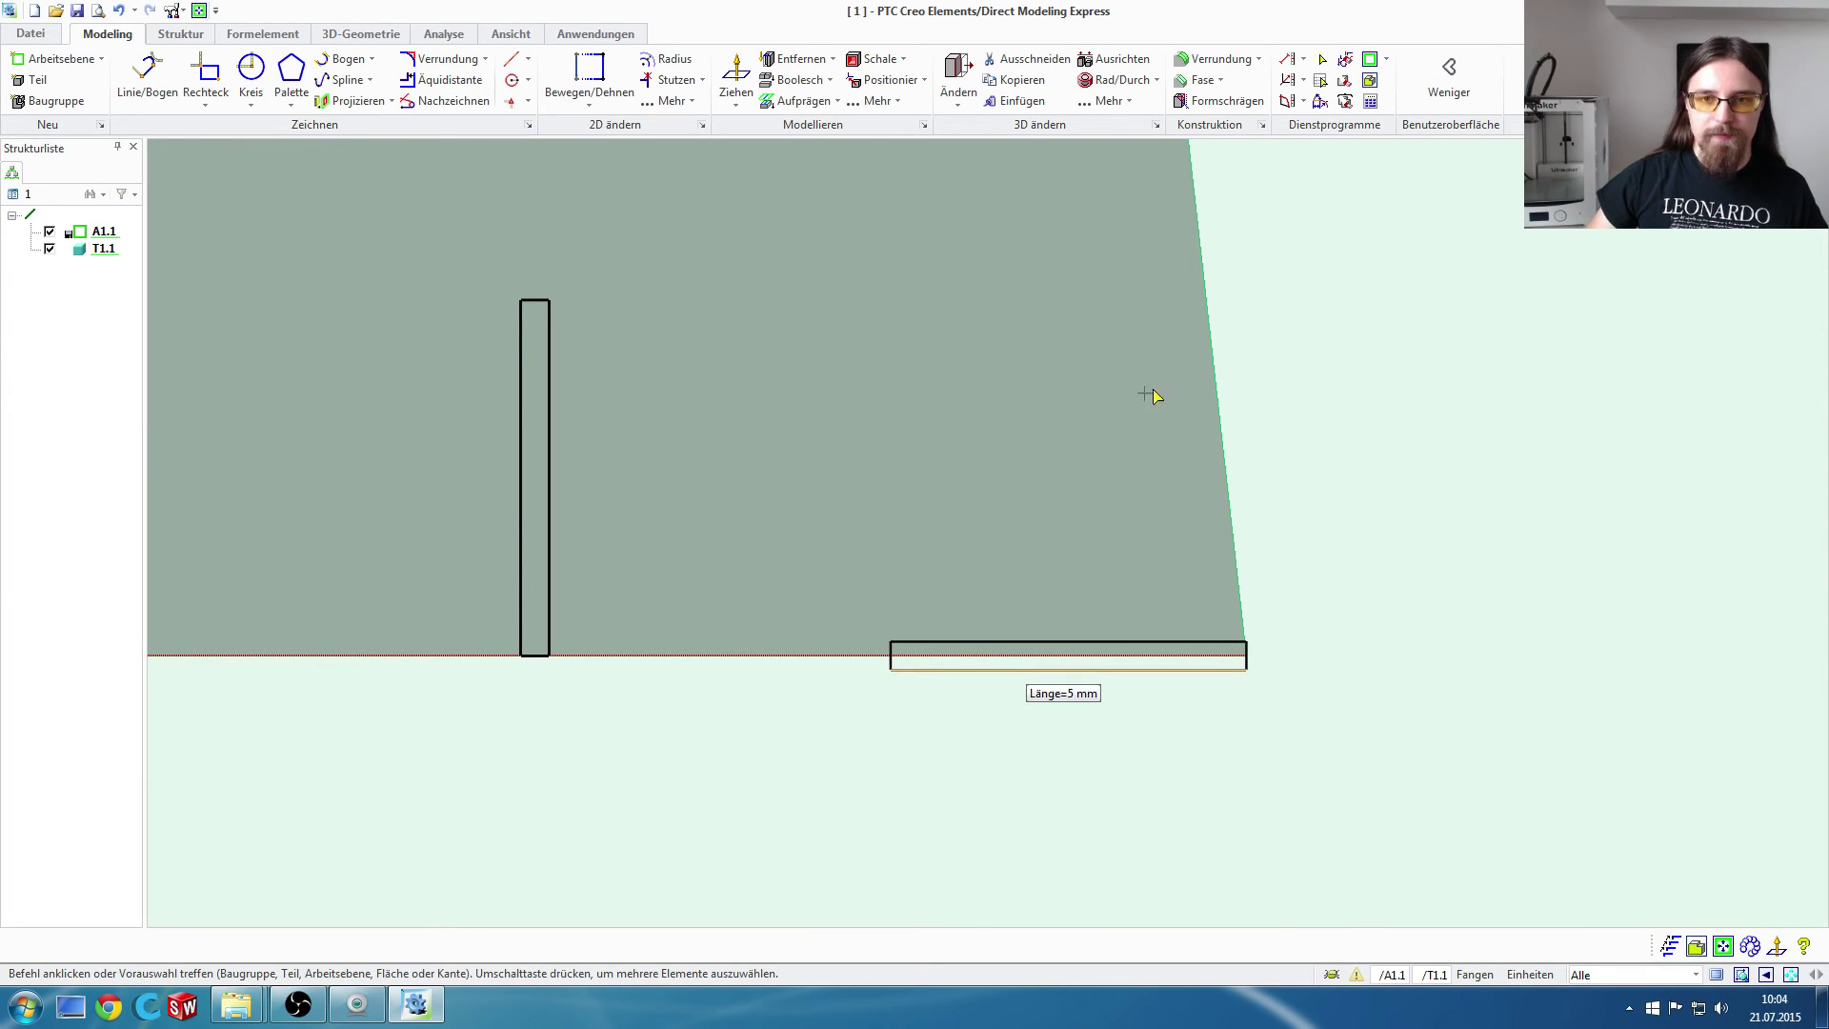
{"action": "scroll", "coordinate": [695, 458], "scroll_direction": "down", "scroll_amount": 5}
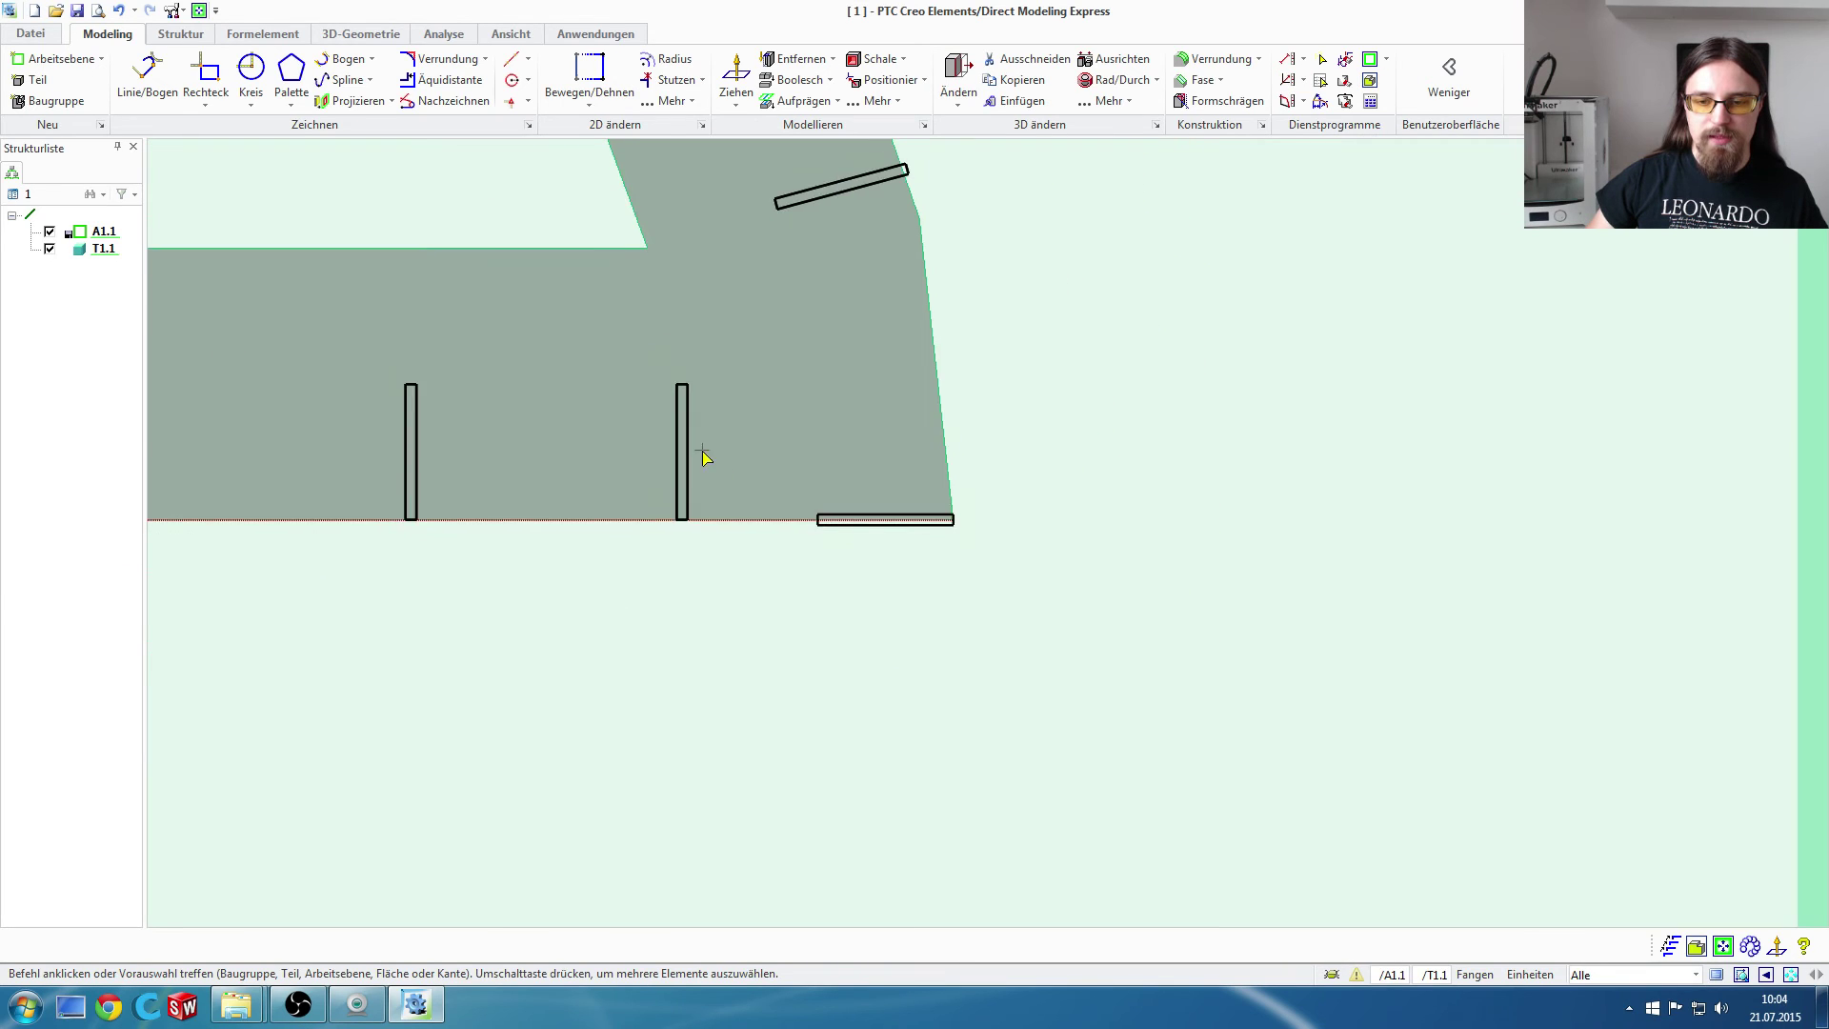
{"action": "scroll", "coordinate": [670, 452], "scroll_direction": "down", "scroll_amount": 1}
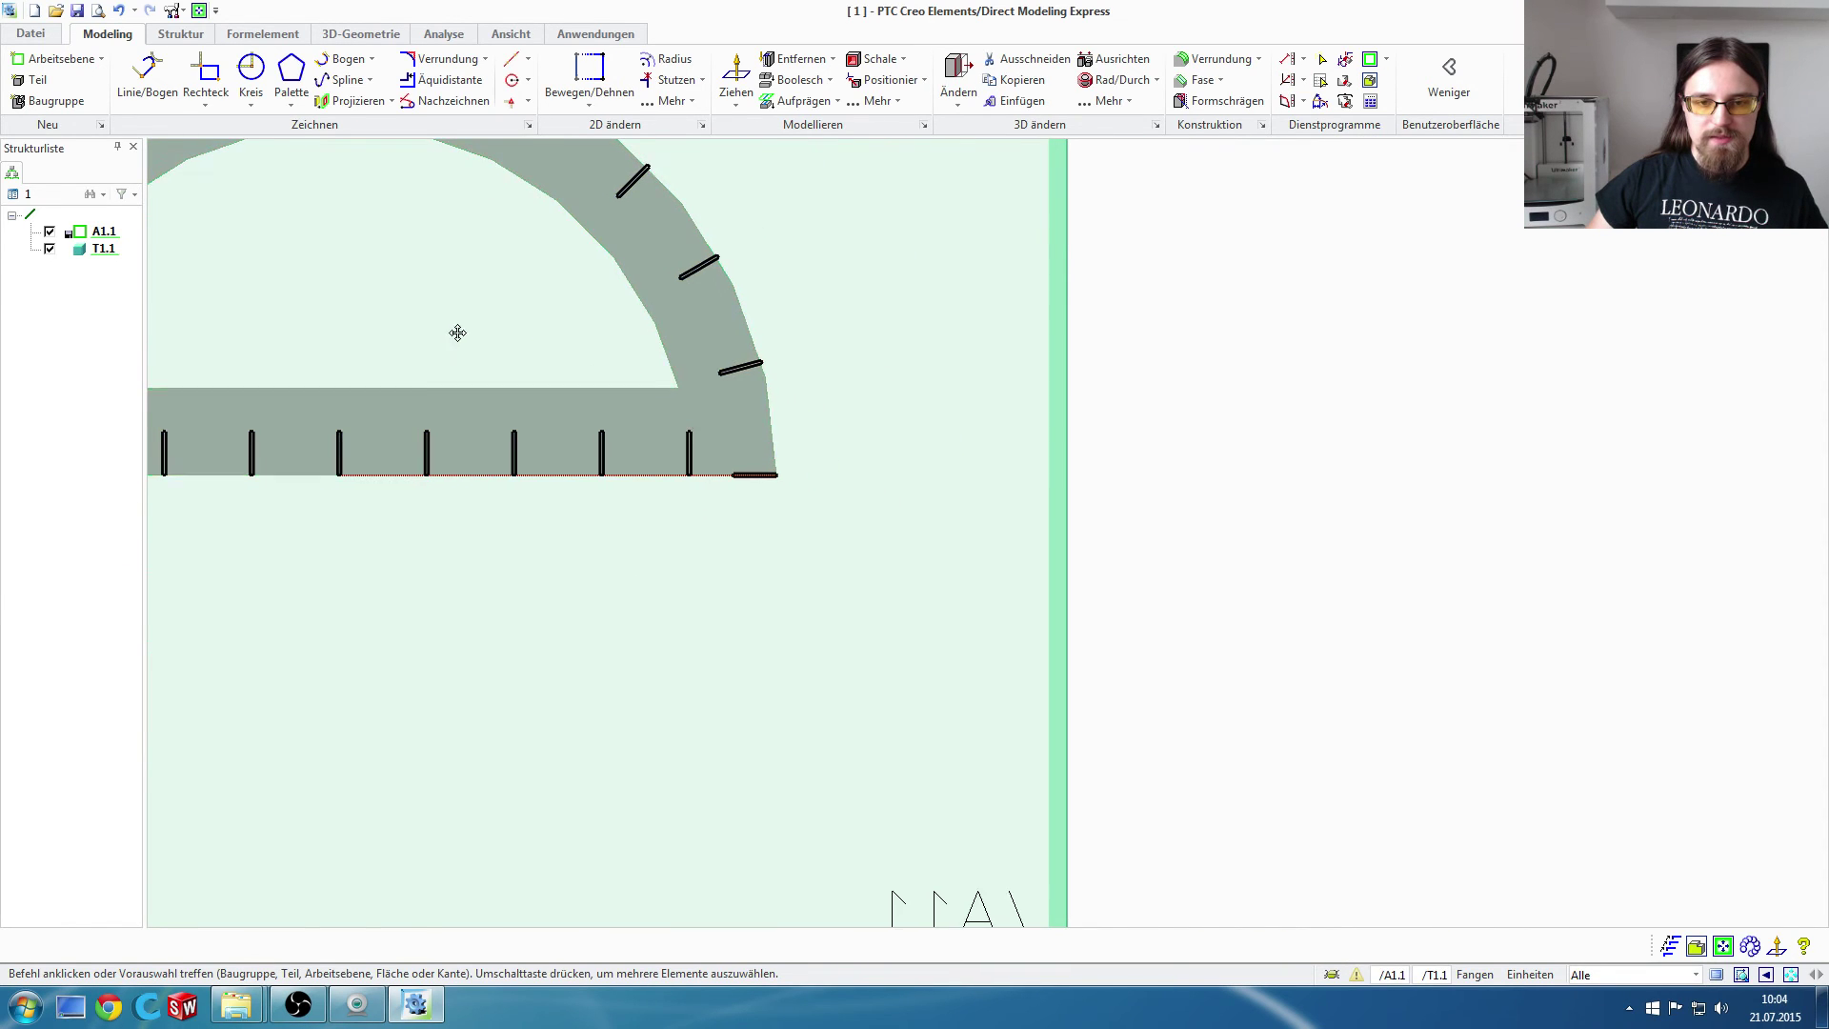
{"action": "middle_click_drag", "start_coordinate": [457, 326], "coordinate": [770, 448], "text": "ctrl"}
{"action": "scroll", "coordinate": [770, 445], "scroll_direction": "down", "scroll_amount": 1}
{"action": "scroll", "coordinate": [646, 396], "scroll_direction": "up", "scroll_amount": 1}
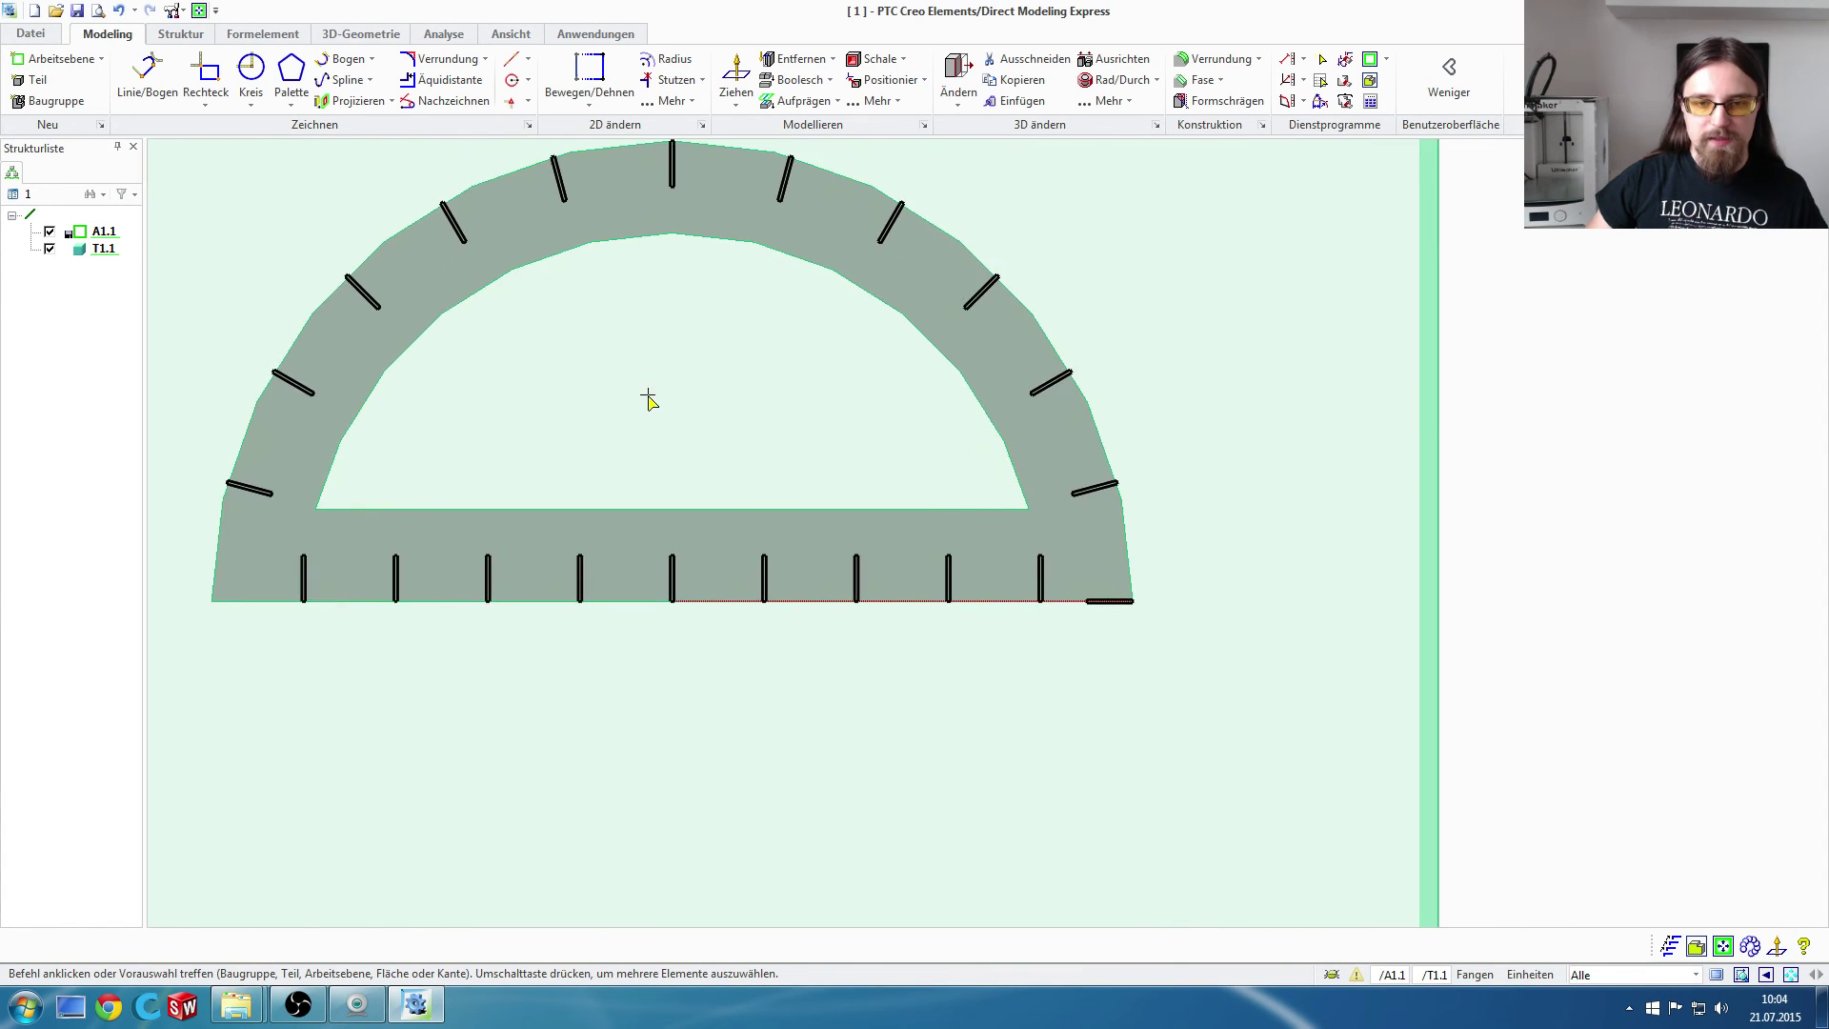
{"action": "scroll", "coordinate": [592, 375], "scroll_direction": "up", "scroll_amount": 1}
{"action": "scroll", "coordinate": [583, 356], "scroll_direction": "down", "scroll_amount": 1}
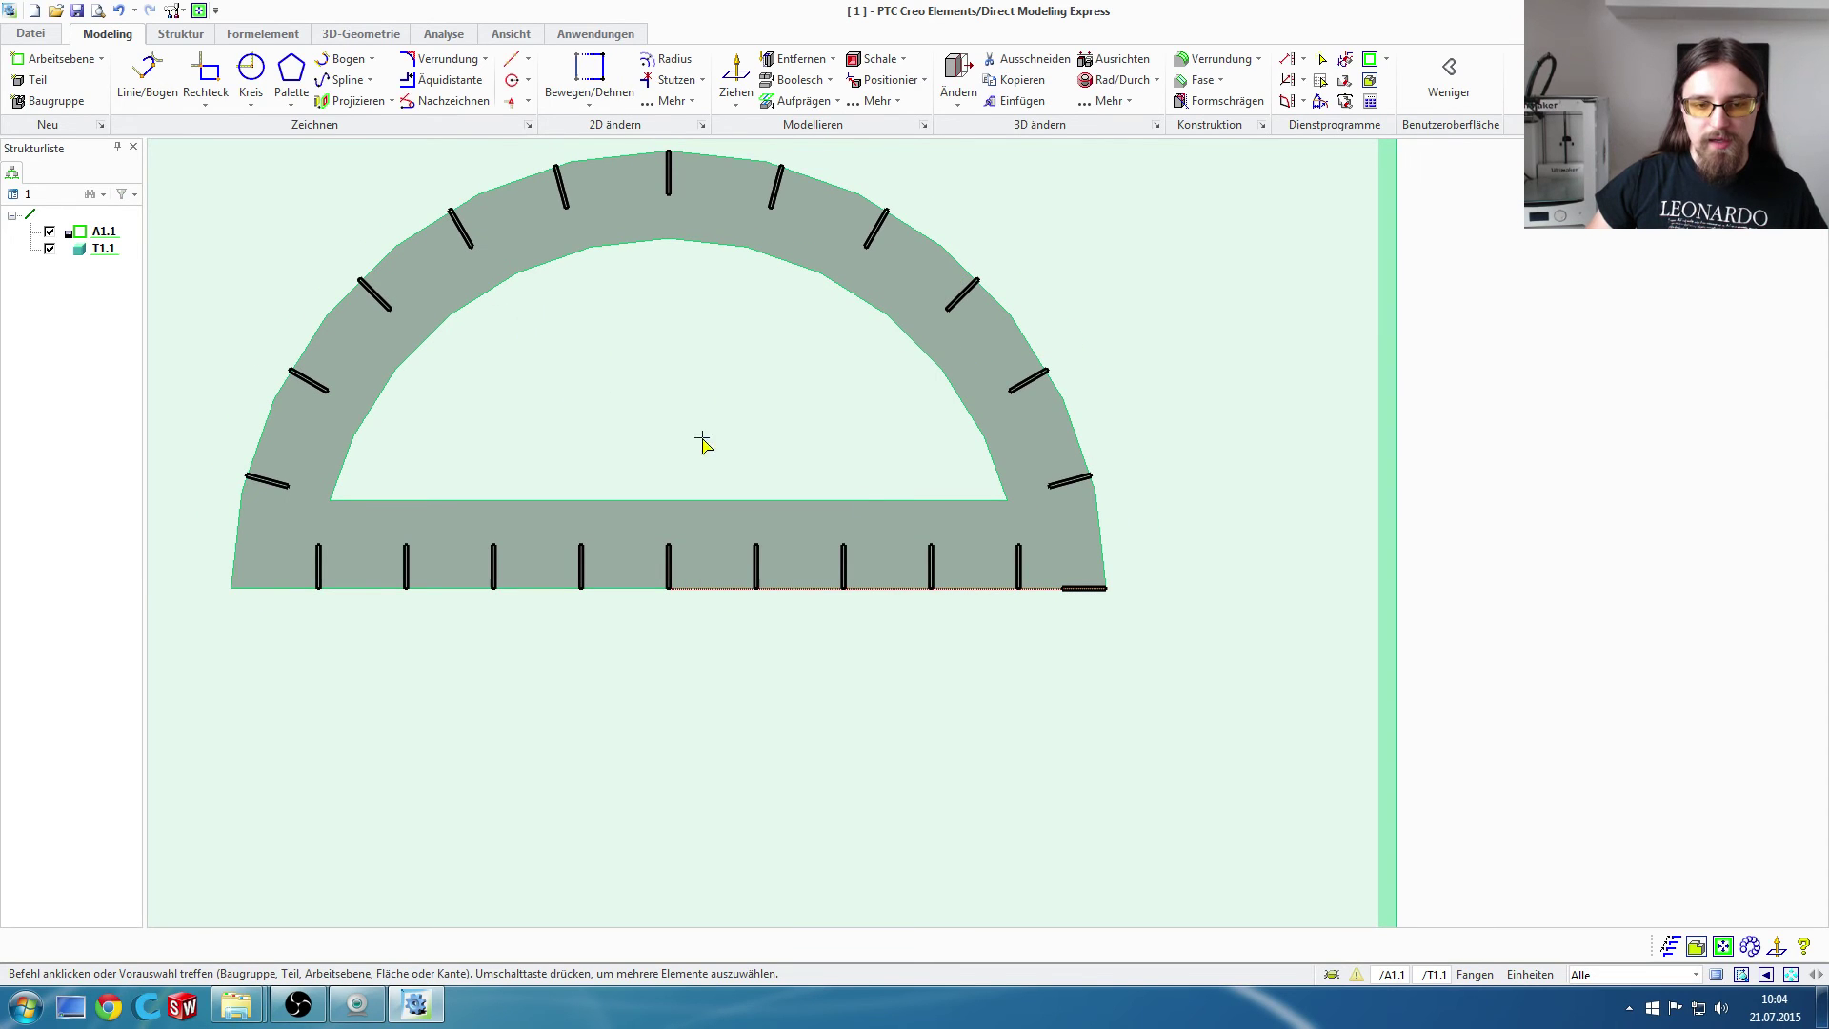
{"action": "scroll", "coordinate": [1105, 614], "scroll_direction": "up", "scroll_amount": 2}
{"action": "scroll", "coordinate": [1105, 576], "scroll_direction": "up", "scroll_amount": 2}
{"action": "scroll", "coordinate": [1009, 543], "scroll_direction": "up", "scroll_amount": 1}
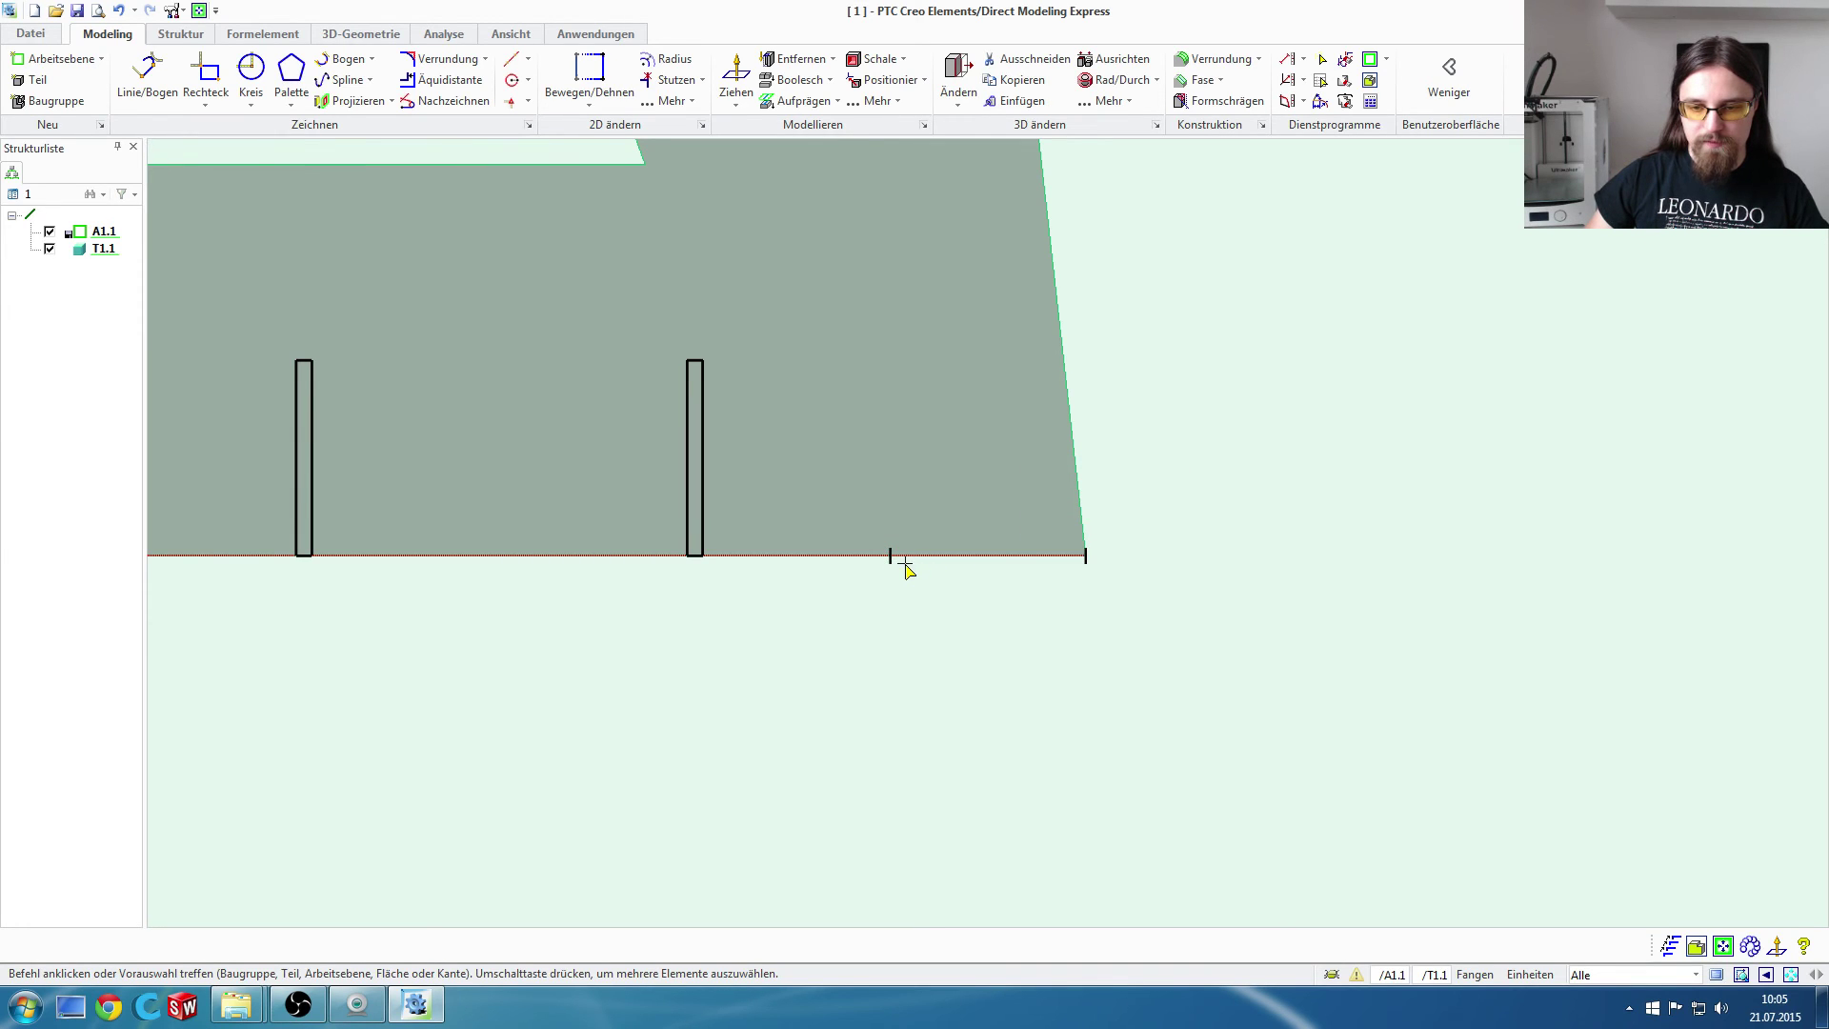
{"action": "scroll", "coordinate": [893, 563], "scroll_direction": "up", "scroll_amount": 2}
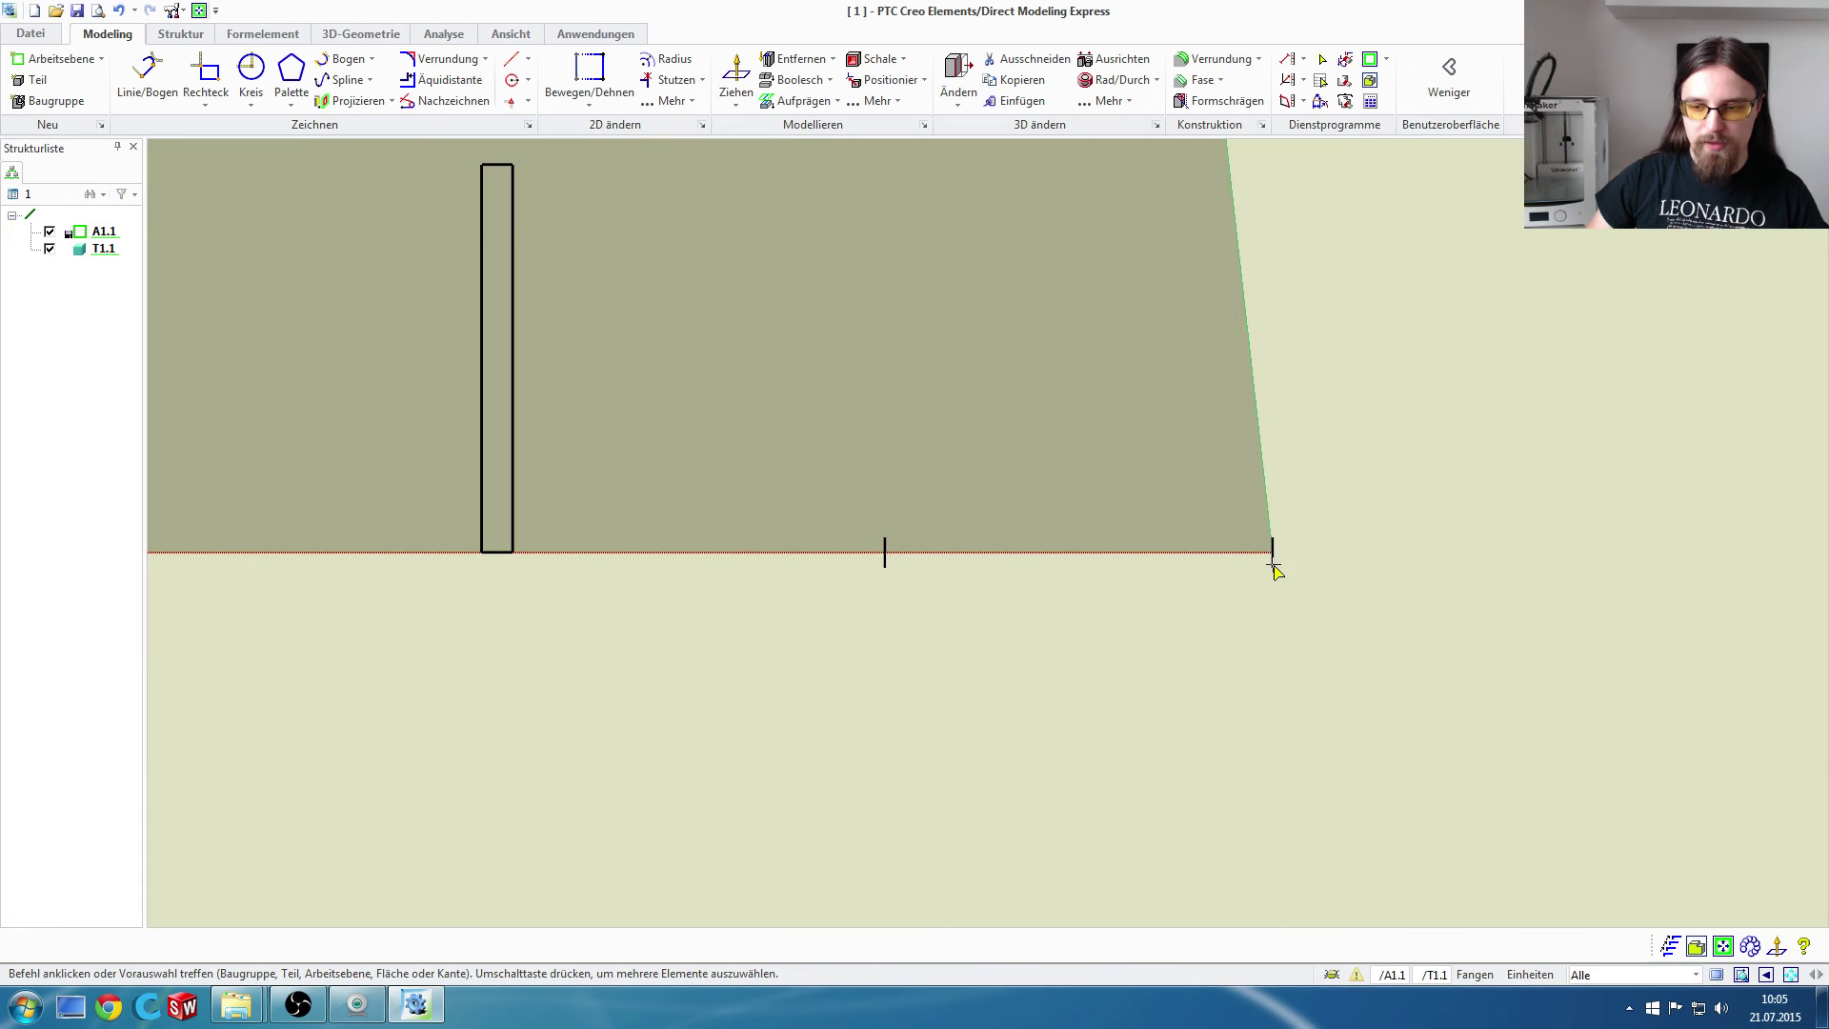
{"action": "scroll", "coordinate": [1331, 535], "scroll_direction": "up", "scroll_amount": 1}
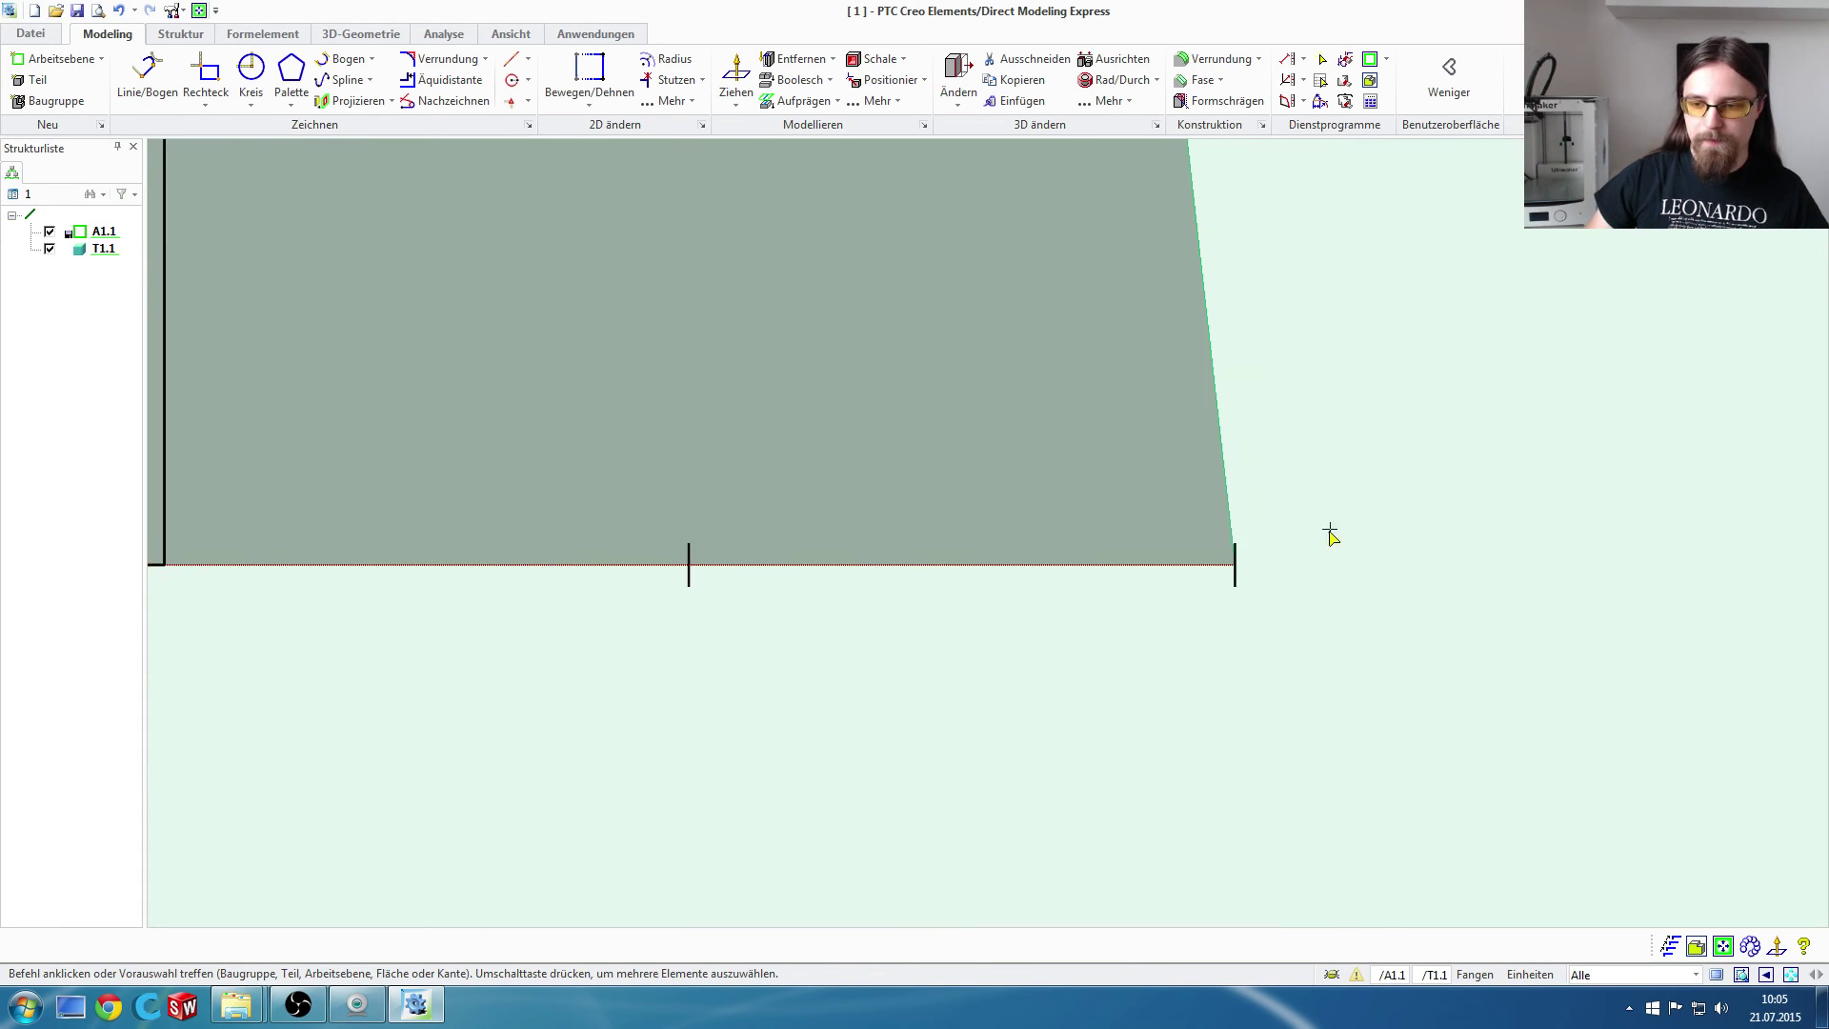
{"action": "scroll", "coordinate": [1330, 534], "scroll_direction": "up", "scroll_amount": 1}
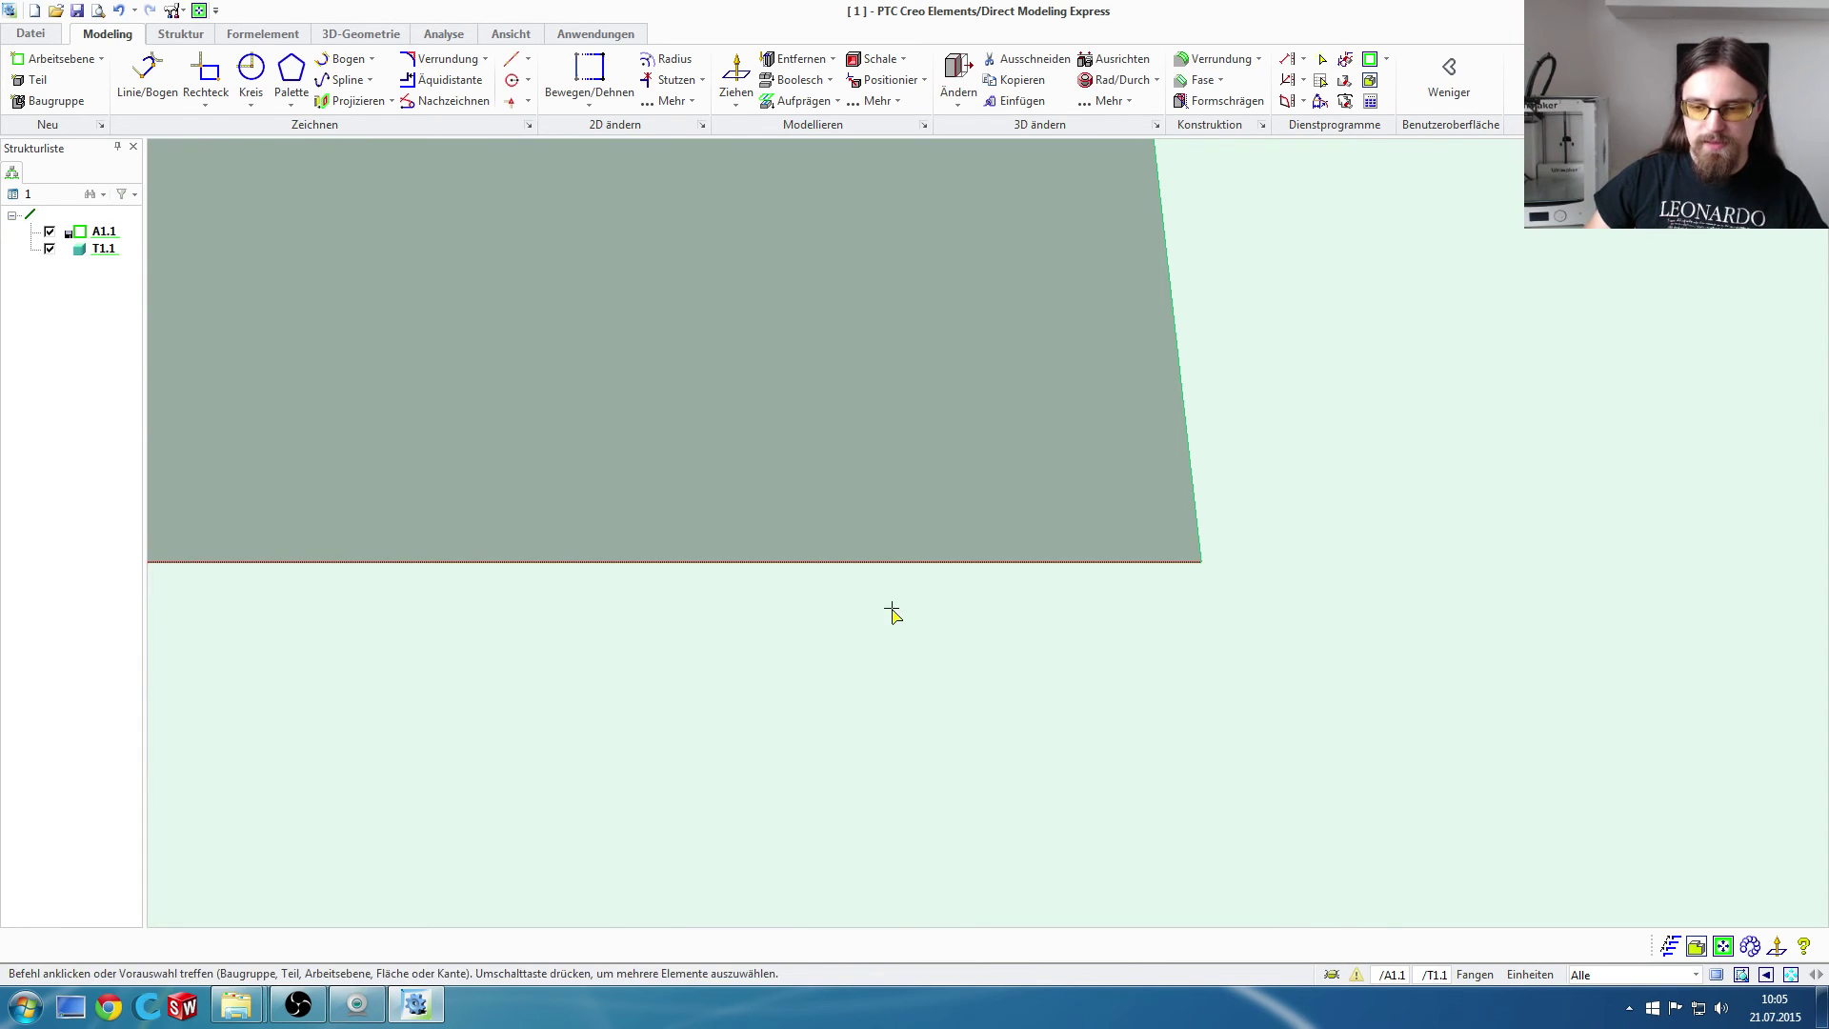
{"action": "left_click", "coordinate": [952, 619]}
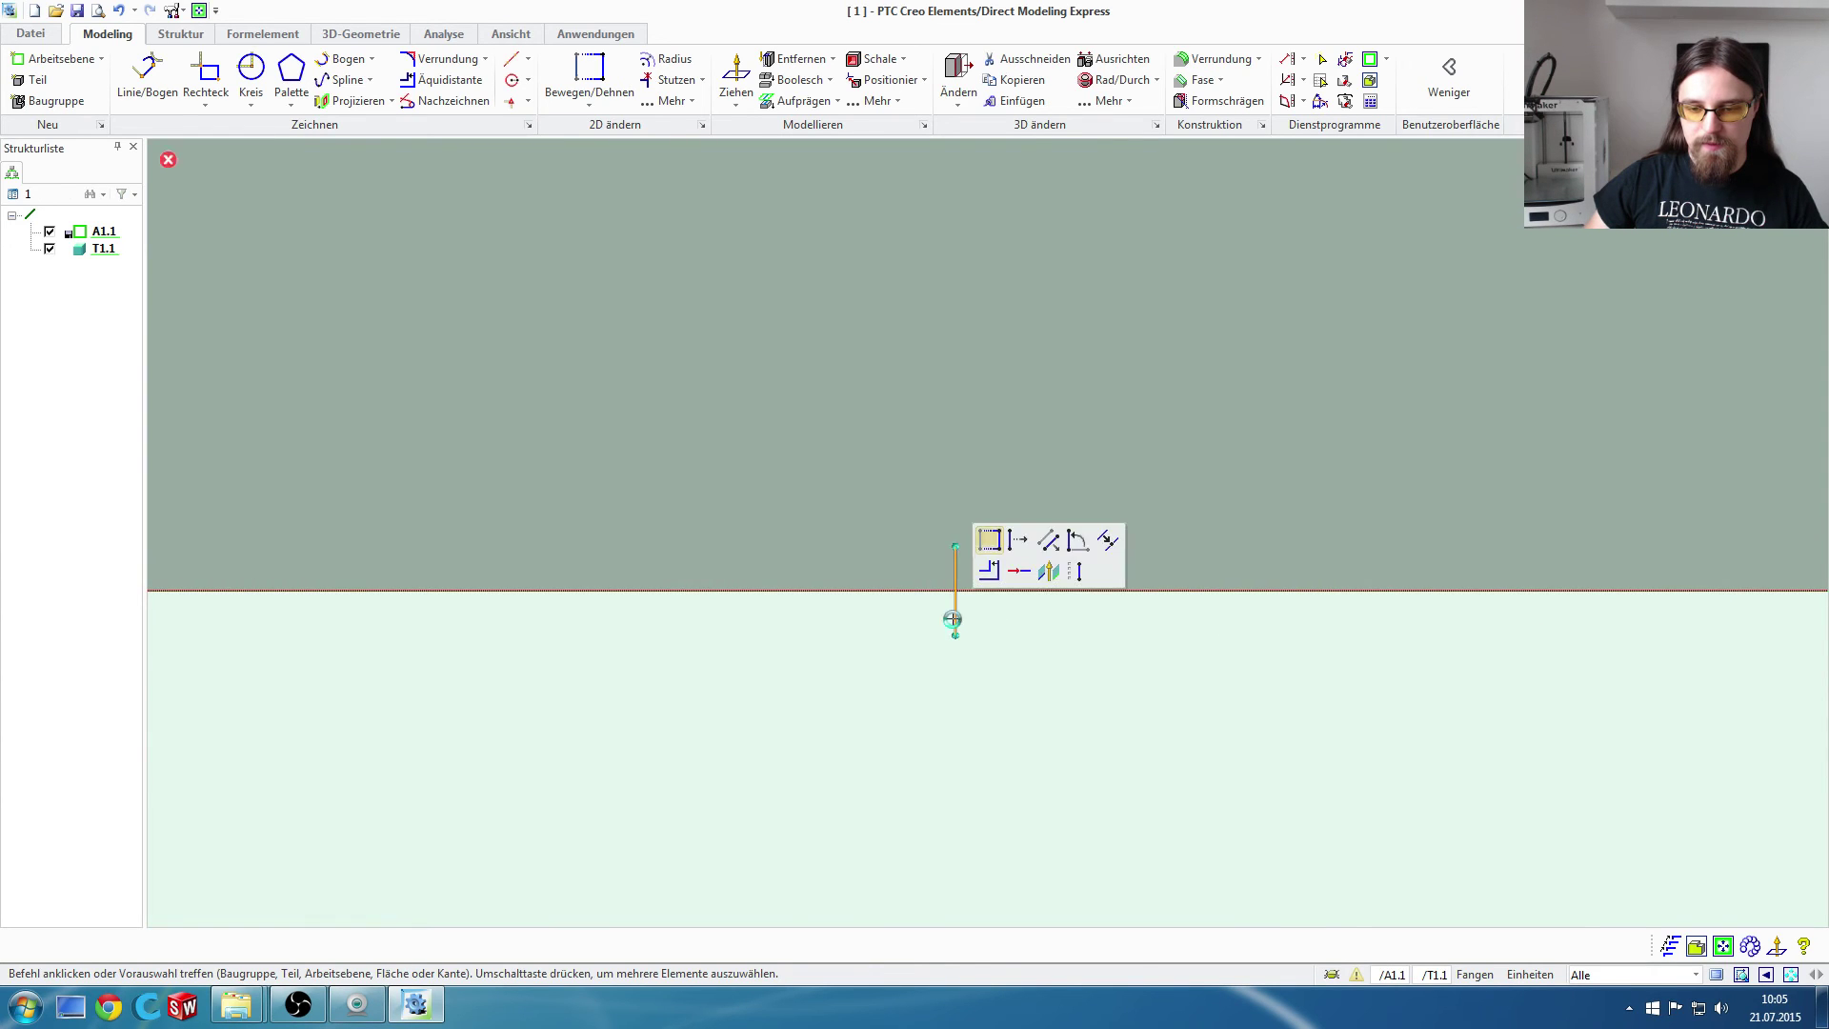
{"action": "scroll", "coordinate": [1233, 693], "scroll_direction": "down", "scroll_amount": 2}
{"action": "scroll", "coordinate": [1233, 693], "scroll_direction": "down", "scroll_amount": 2}
{"action": "scroll", "coordinate": [1233, 693], "scroll_direction": "down", "scroll_amount": 3}
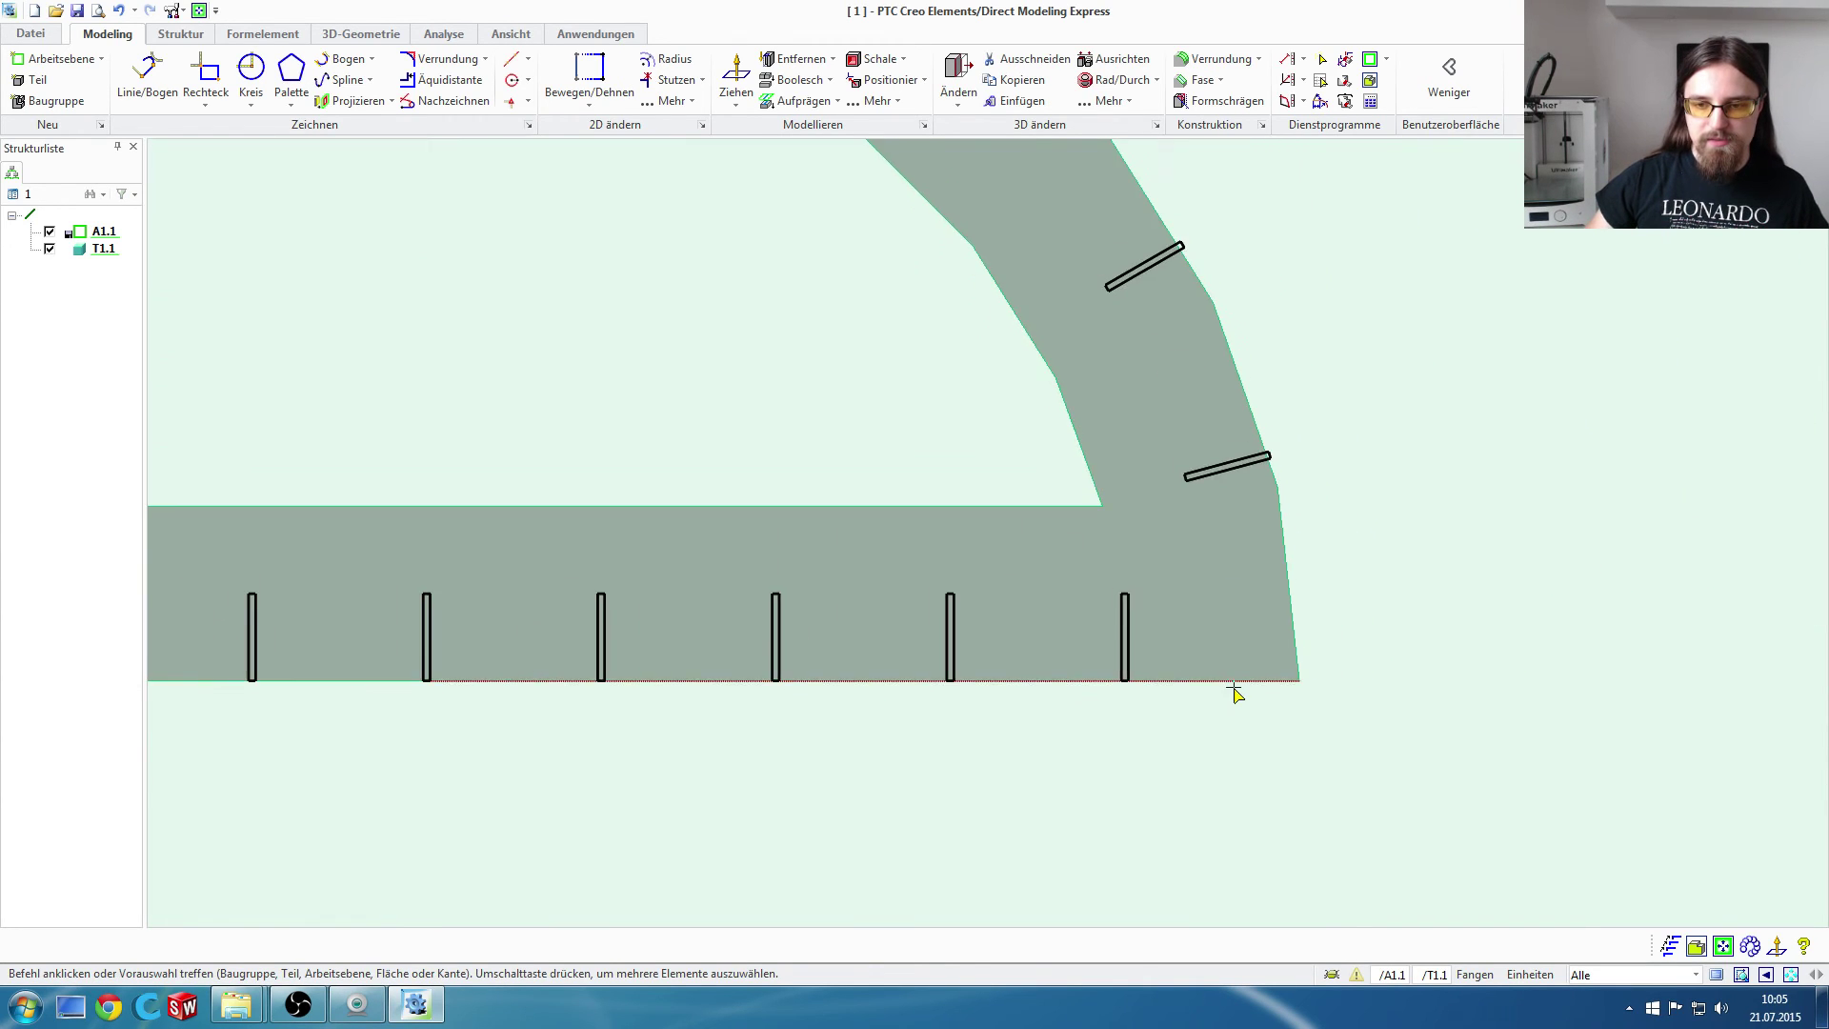
{"action": "scroll", "coordinate": [1233, 694], "scroll_direction": "down", "scroll_amount": 2}
{"action": "scroll", "coordinate": [1234, 693], "scroll_direction": "down", "scroll_amount": 3}
{"action": "middle_click_drag", "start_coordinate": [831, 527], "coordinate": [935, 496], "text": "ctrl"}
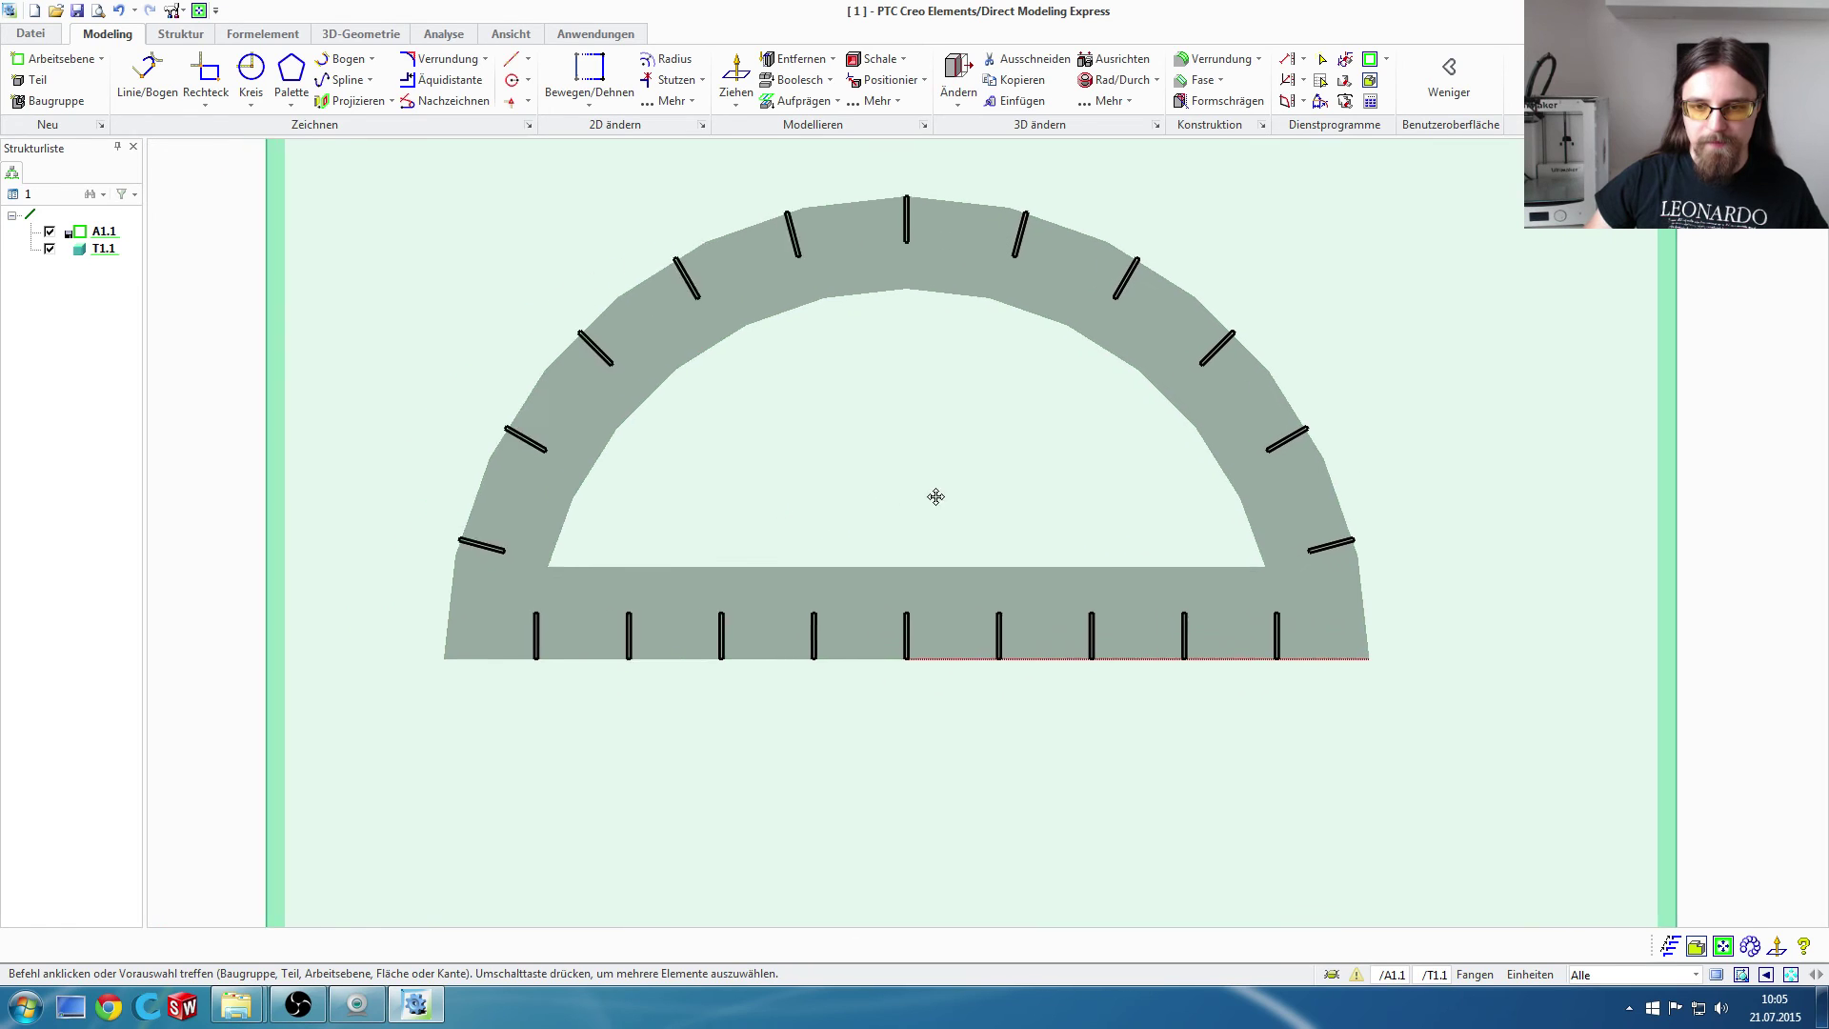
{"action": "left_click_drag", "start_coordinate": [825, 502], "coordinate": [1017, 507]}
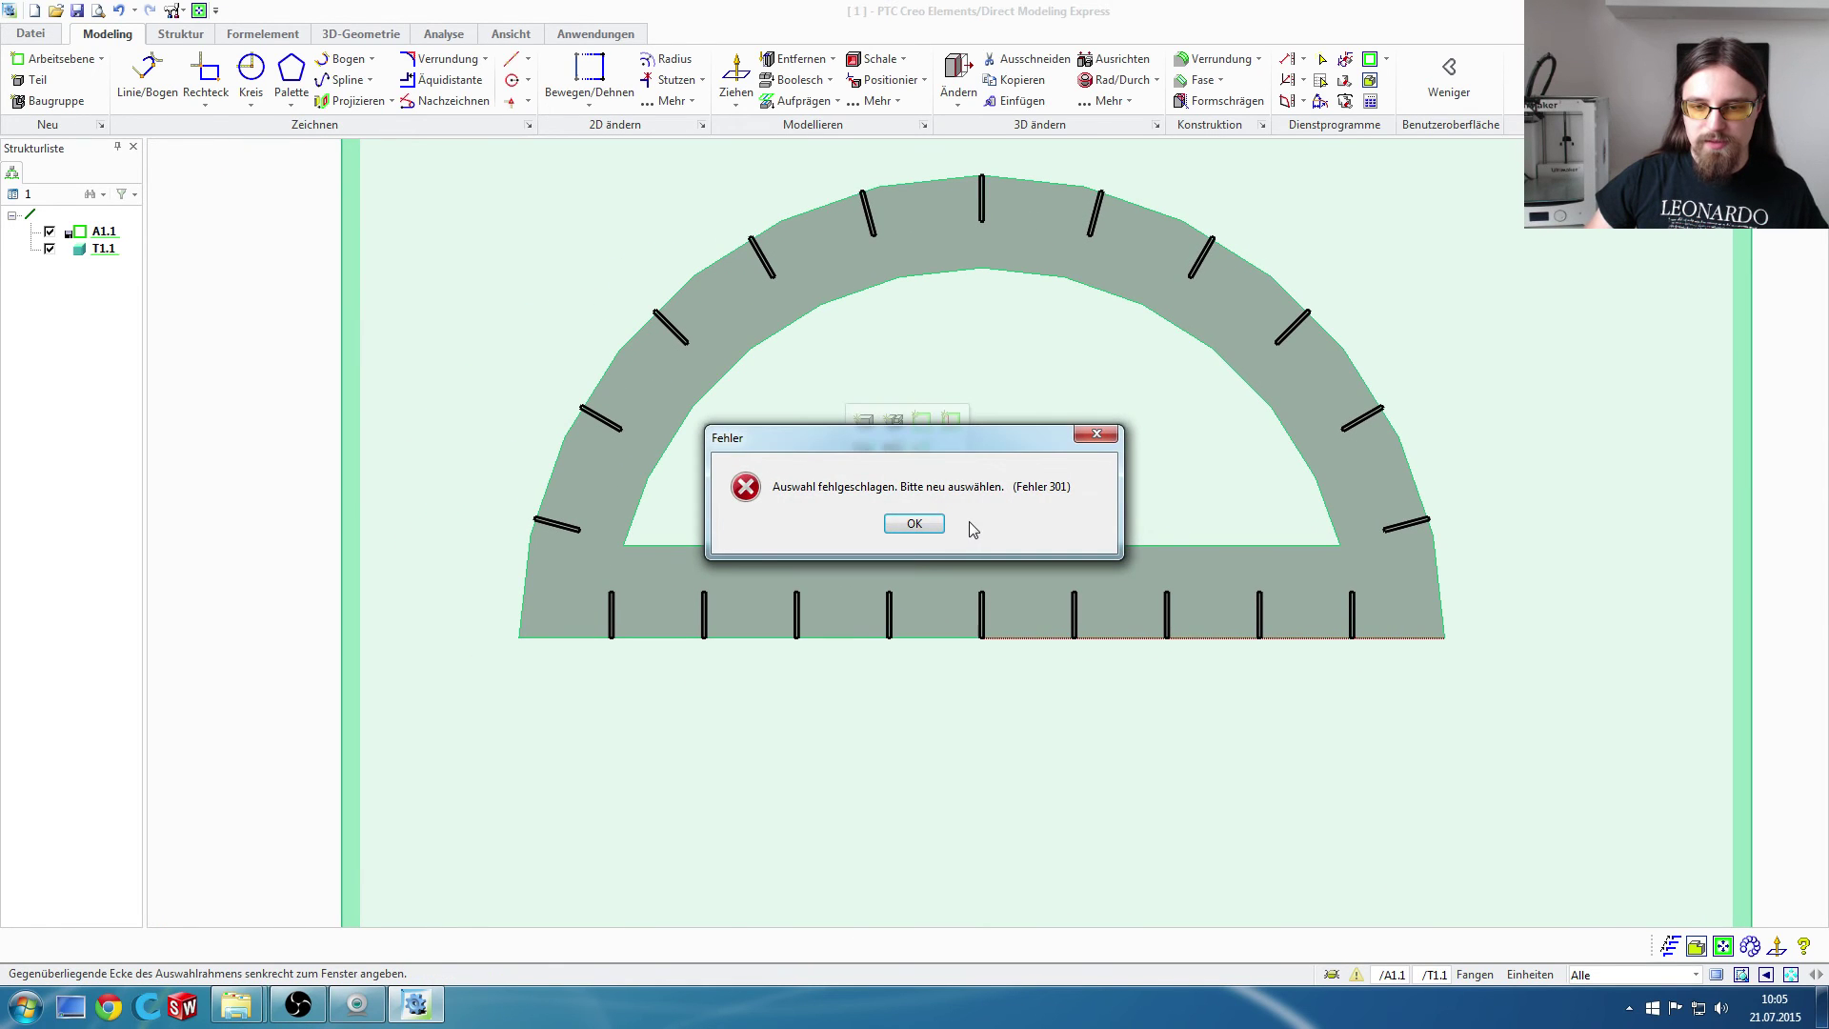
{"action": "left_click", "coordinate": [914, 522]}
{"action": "mouse_move", "coordinate": [914, 523]}
{"action": "middle_mouse_down"}
{"action": "mouse_move", "coordinate": [1055, 455]}
{"action": "mouse_move", "coordinate": [988, 543]}
{"action": "mouse_move", "coordinate": [1135, 567]}
{"action": "mouse_move", "coordinate": [1103, 530]}
{"action": "middle_mouse_up"}
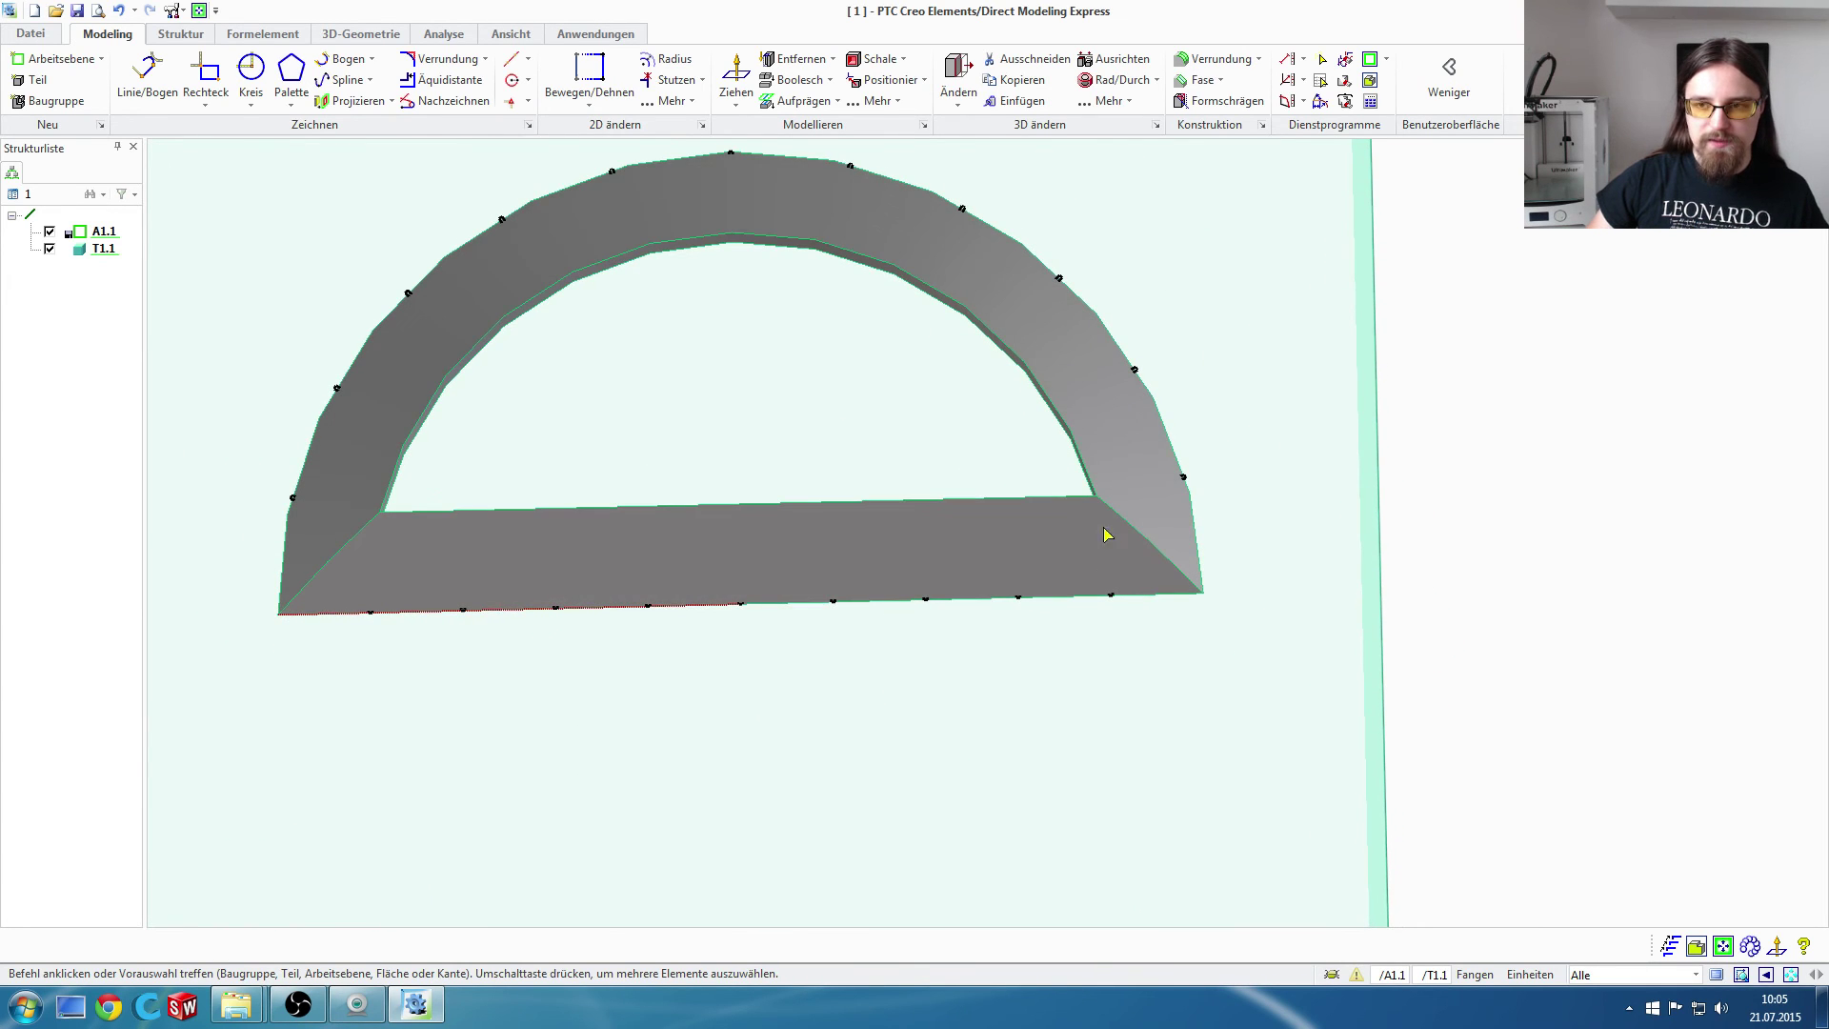
{"action": "left_click", "coordinate": [1369, 61]}
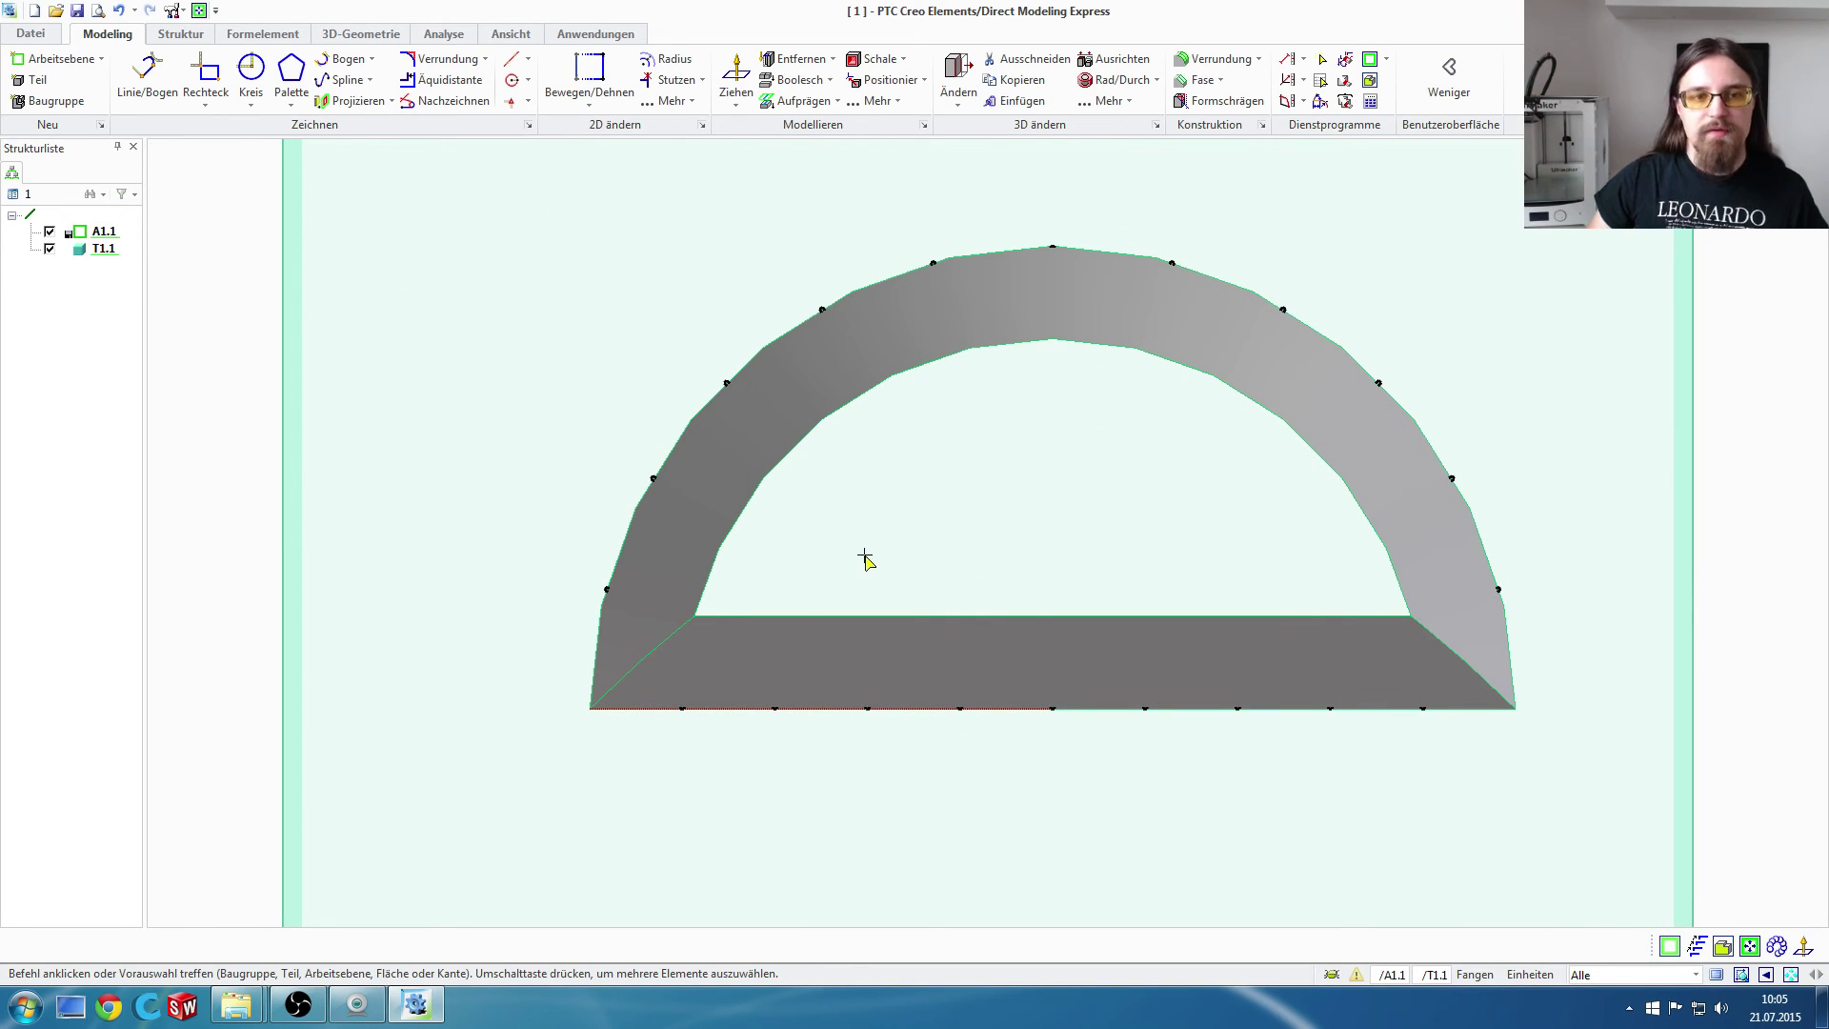
{"action": "middle_click_drag", "start_coordinate": [884, 605], "coordinate": [972, 511]}
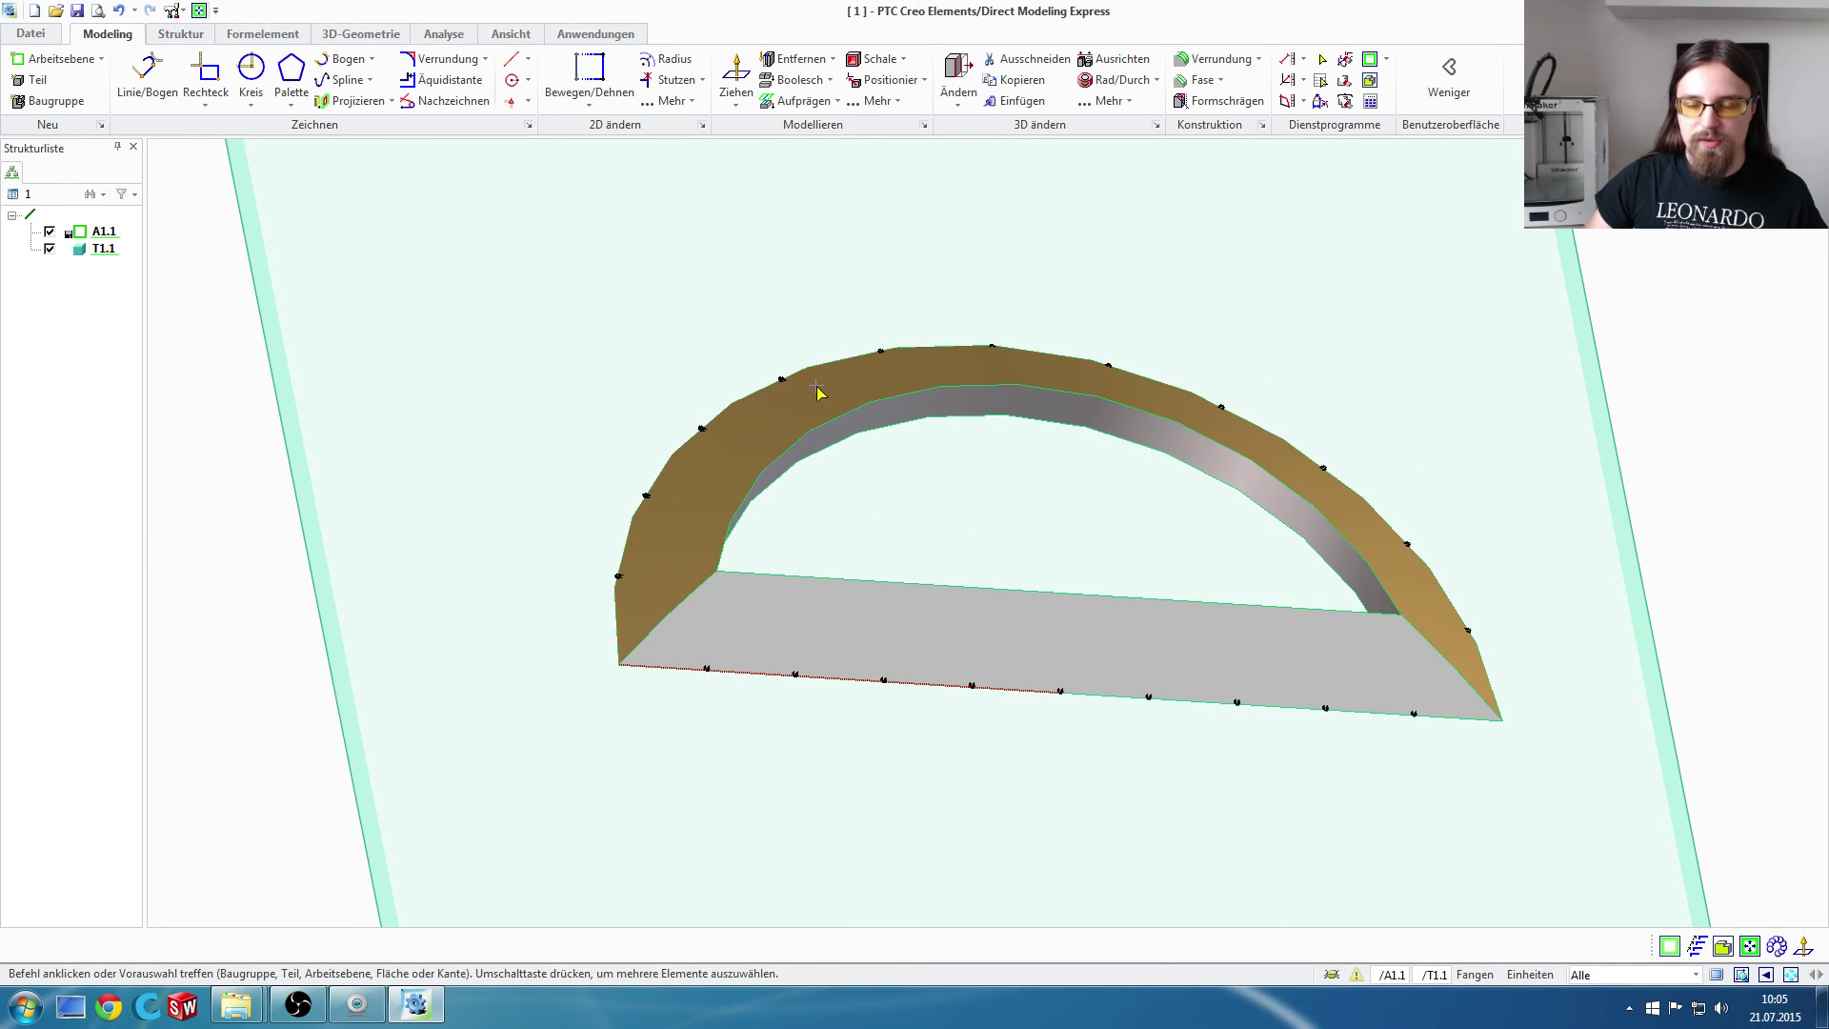
Step: Extrude the tick-mark profiles 3 units using Material hinzufügen to form raised fins
{"action": "left_click", "coordinate": [737, 81]}
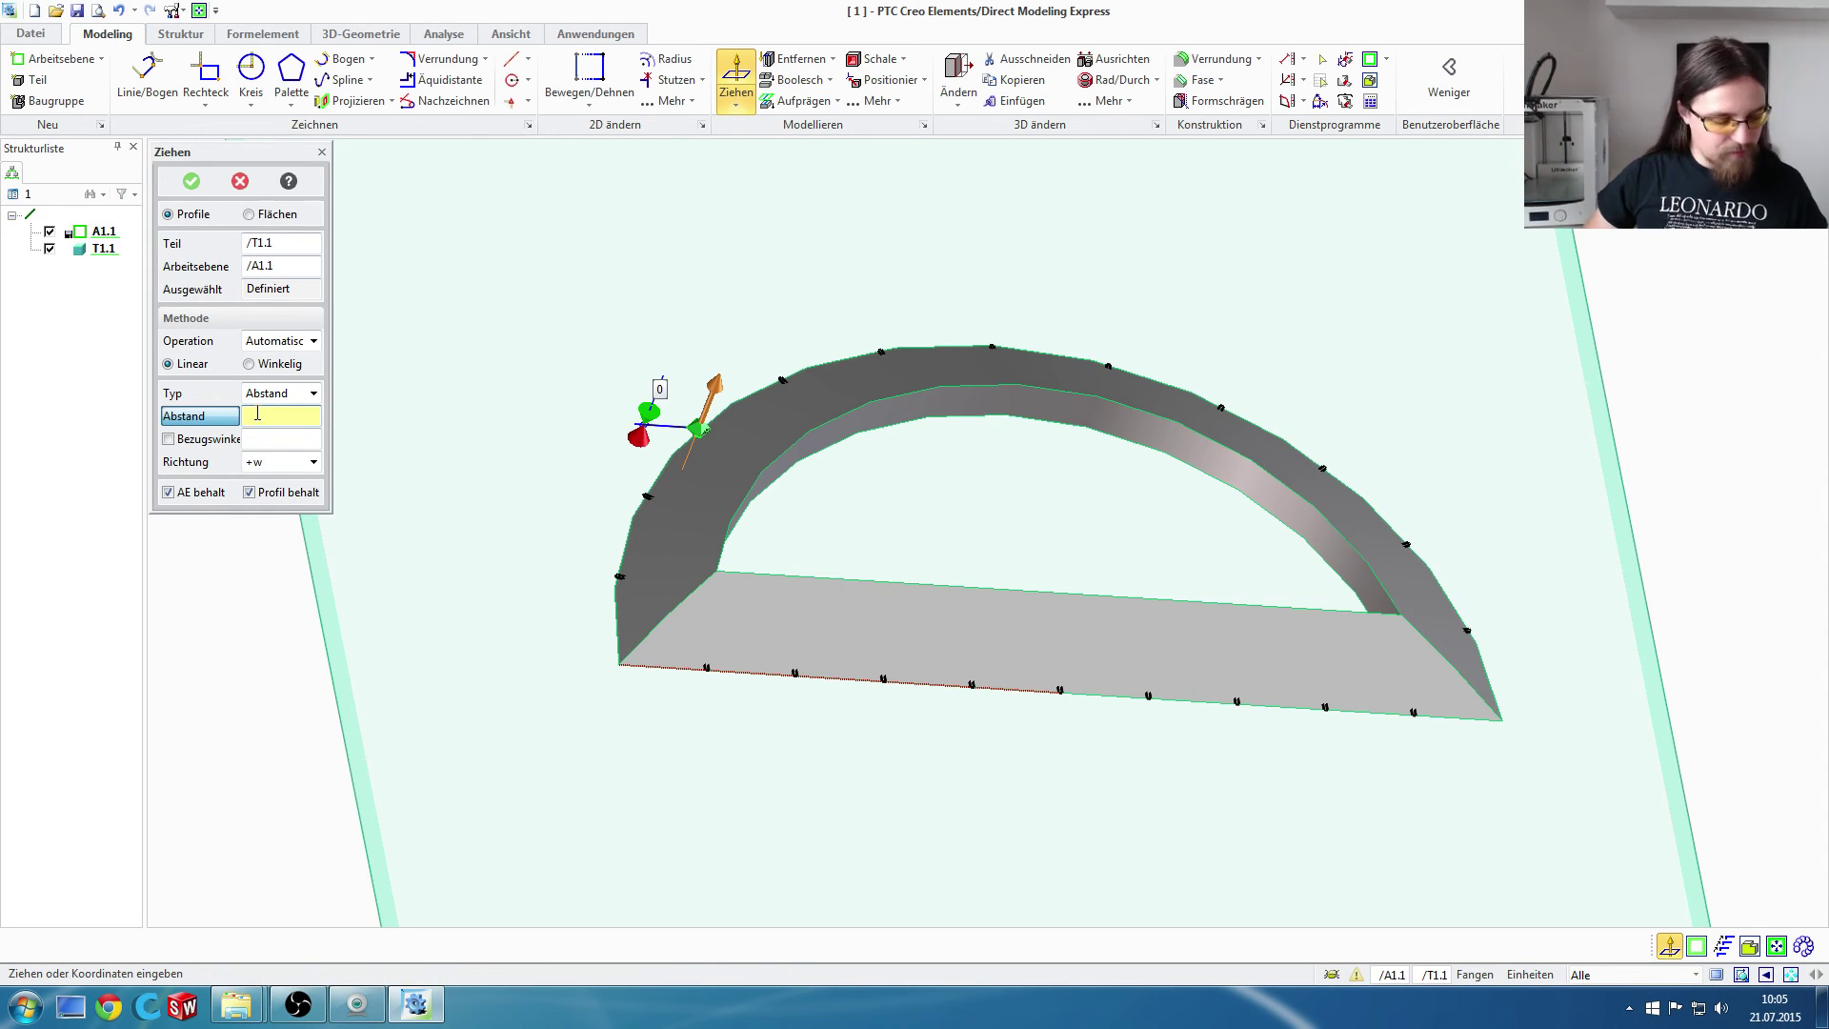
{"action": "key", "text": "Return"}
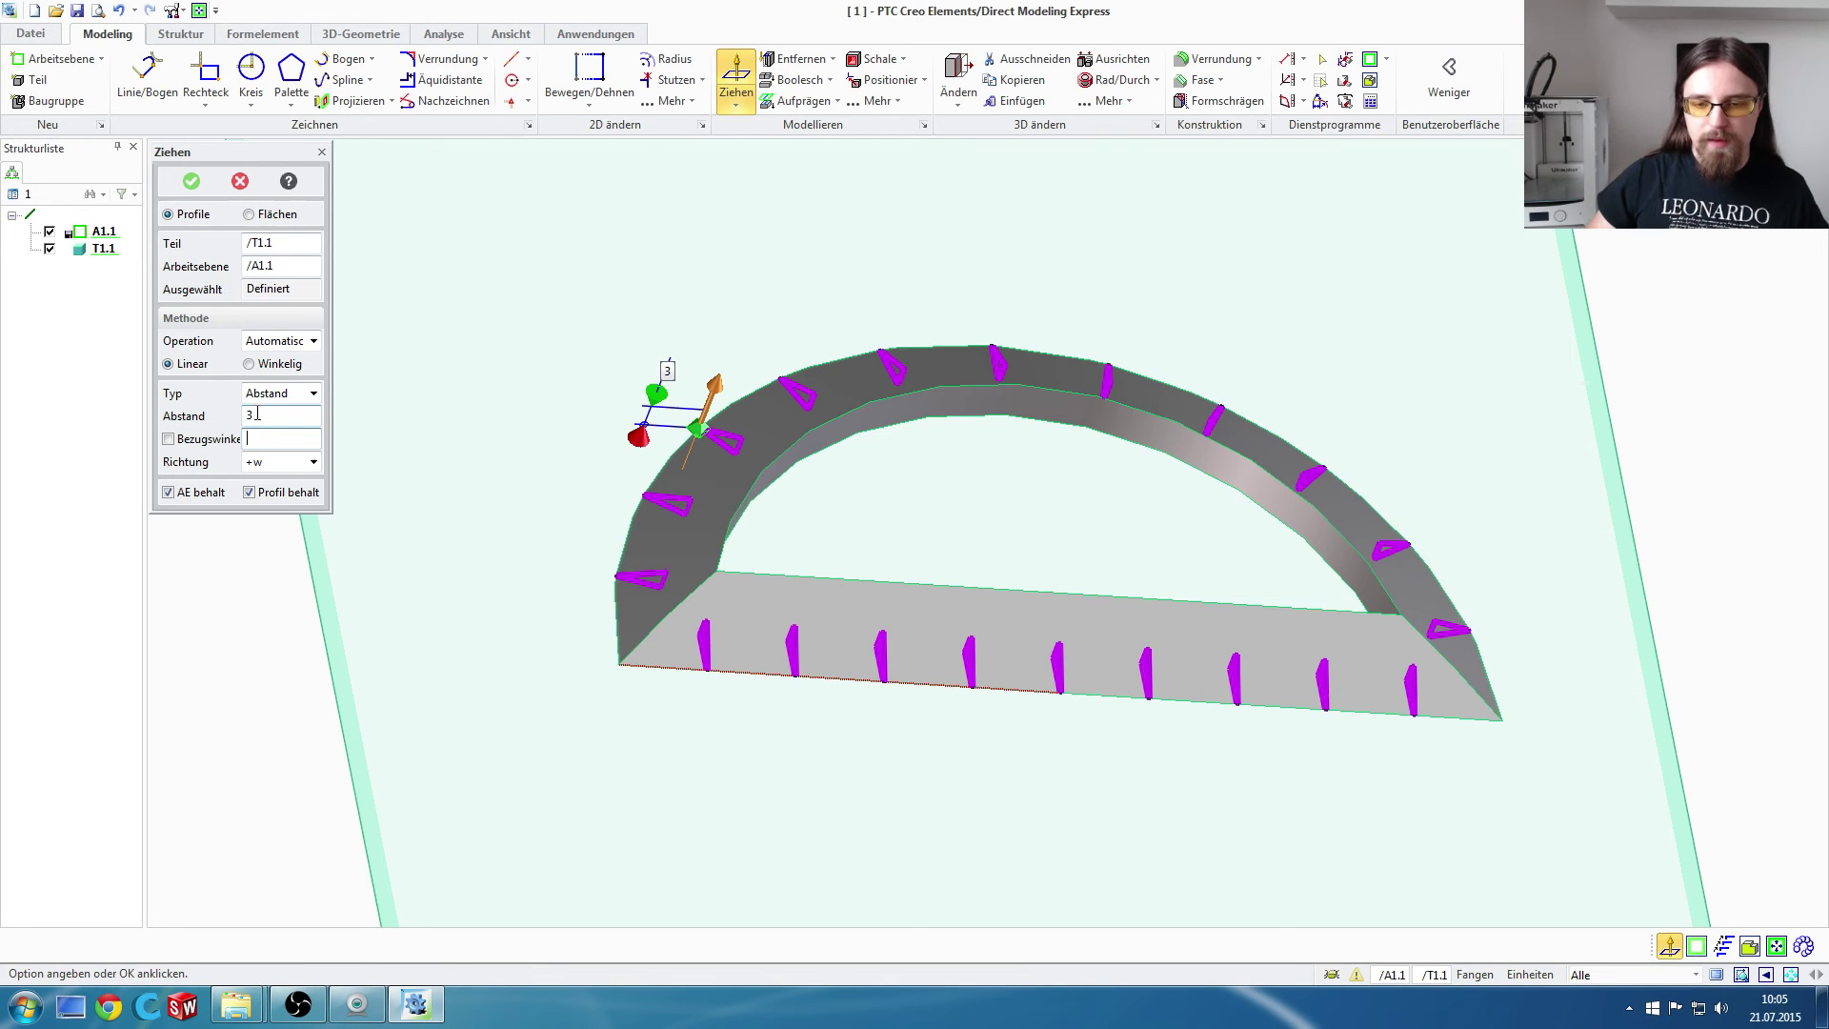
{"action": "mouse_move", "coordinate": [632, 679]}
{"action": "middle_mouse_down"}
{"action": "mouse_move", "coordinate": [839, 621]}
{"action": "mouse_move", "coordinate": [688, 669]}
{"action": "middle_mouse_up"}
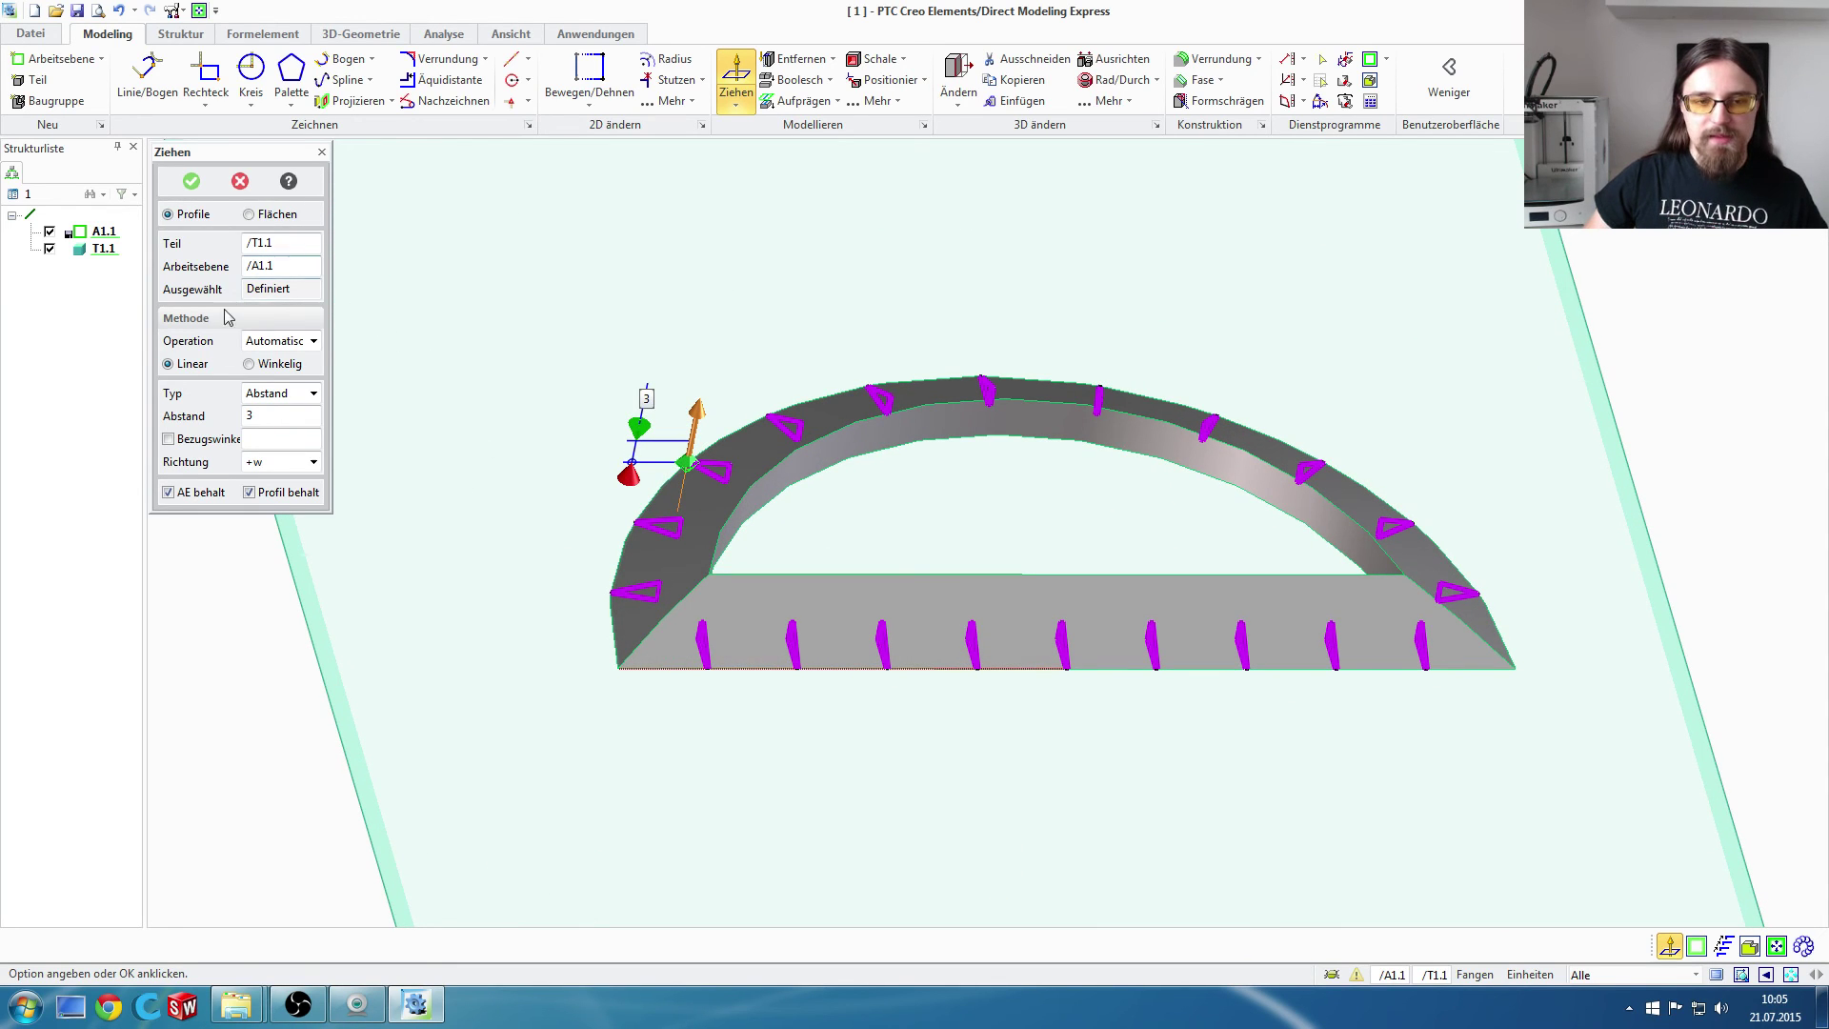
{"action": "left_click", "coordinate": [279, 347]}
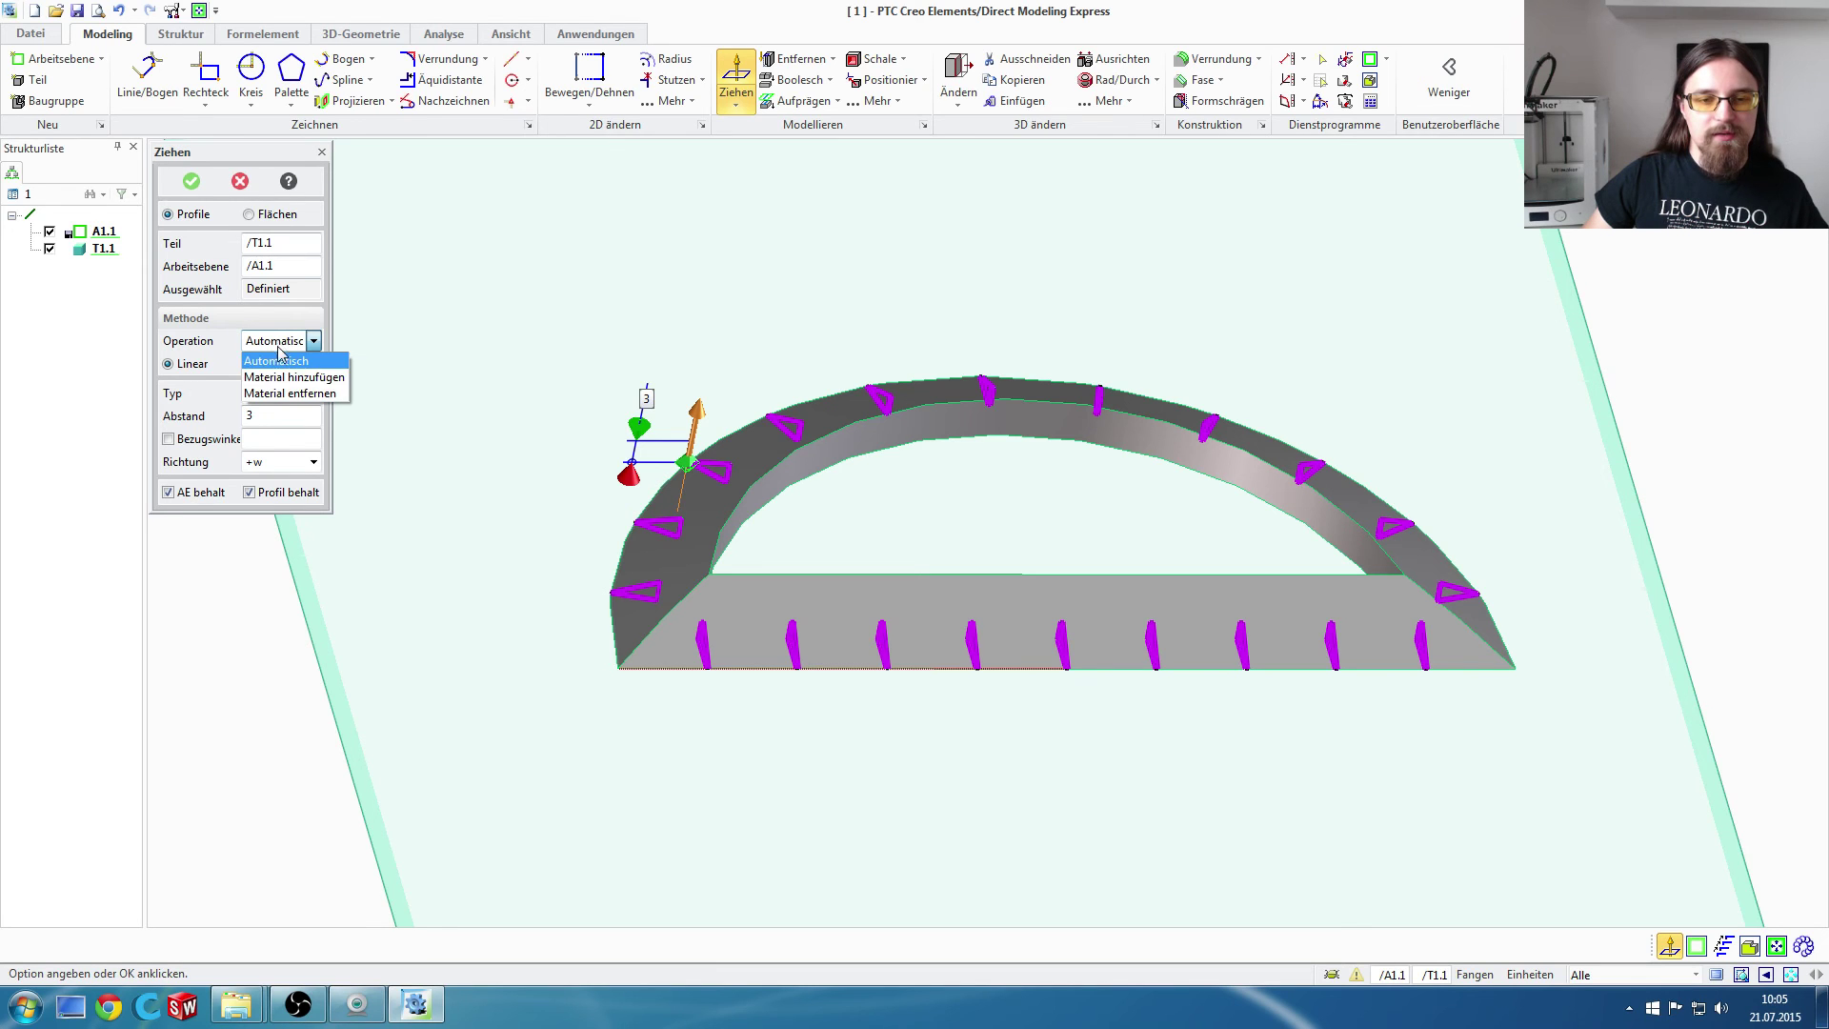
{"action": "left_click", "coordinate": [273, 381]}
{"action": "middle_click_drag", "start_coordinate": [690, 681], "coordinate": [766, 664]}
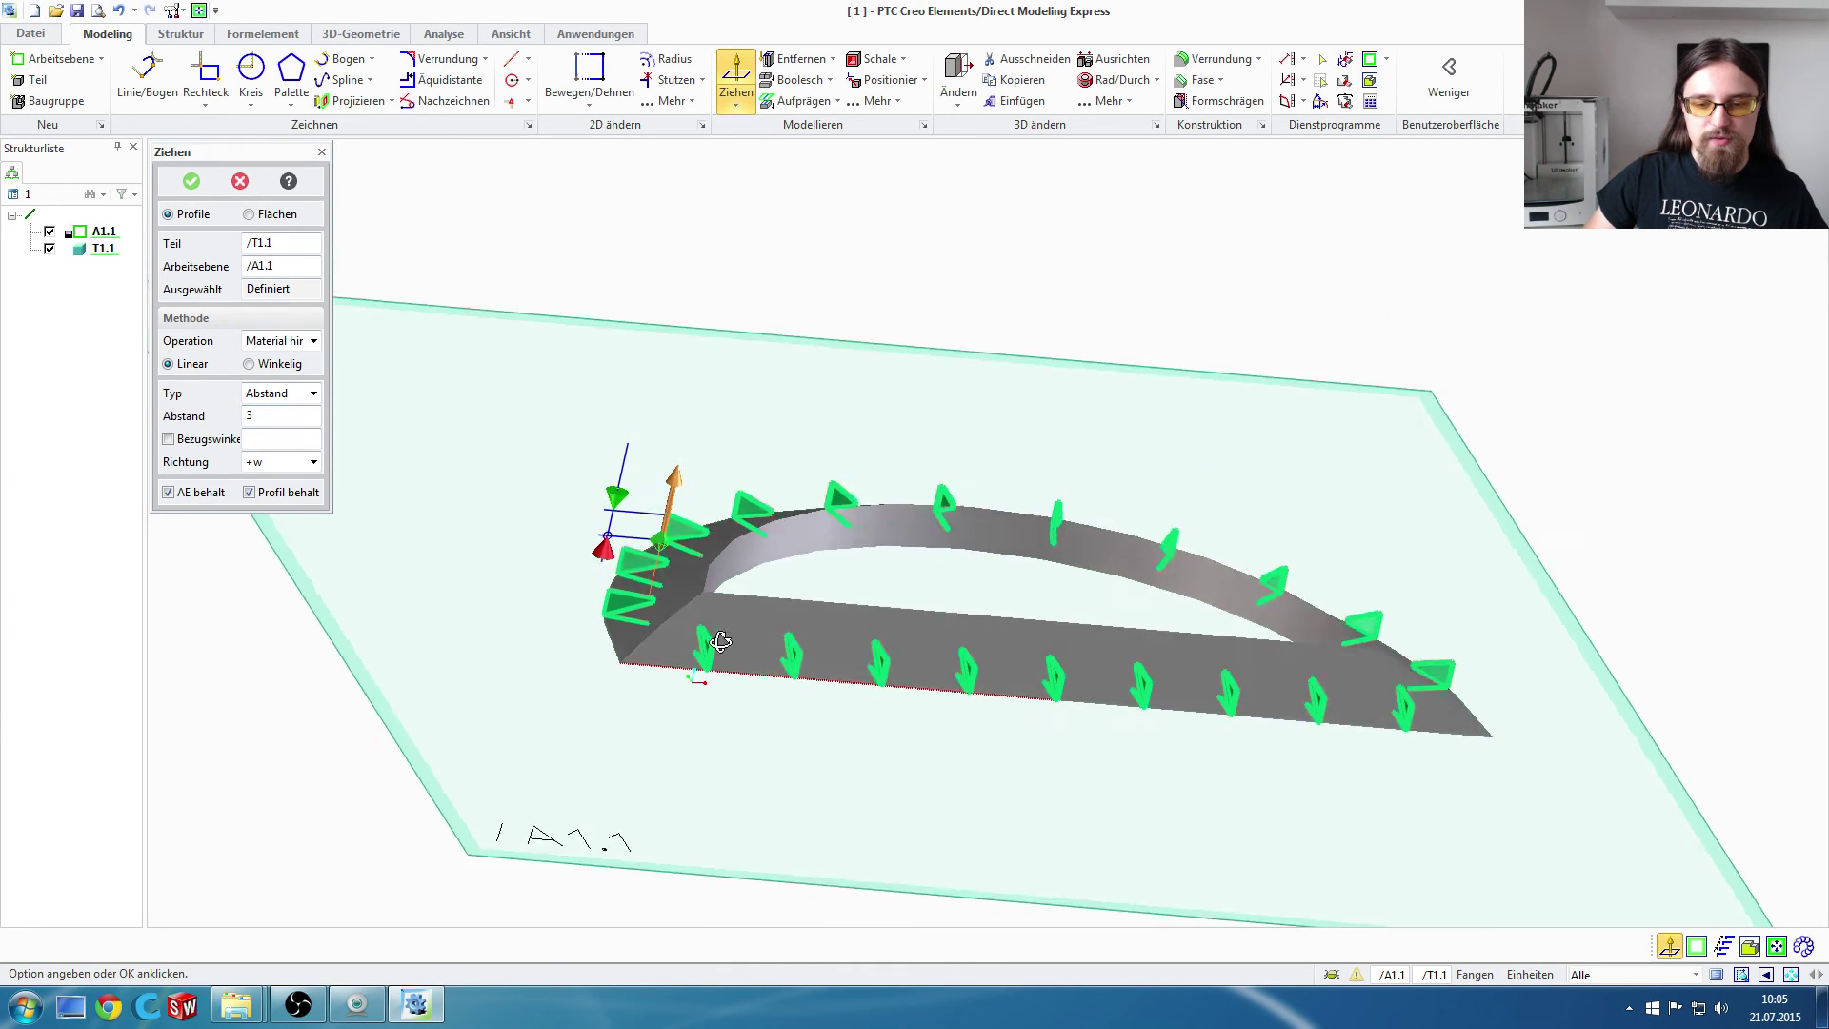
{"action": "scroll", "coordinate": [743, 658], "scroll_direction": "up", "scroll_amount": 2}
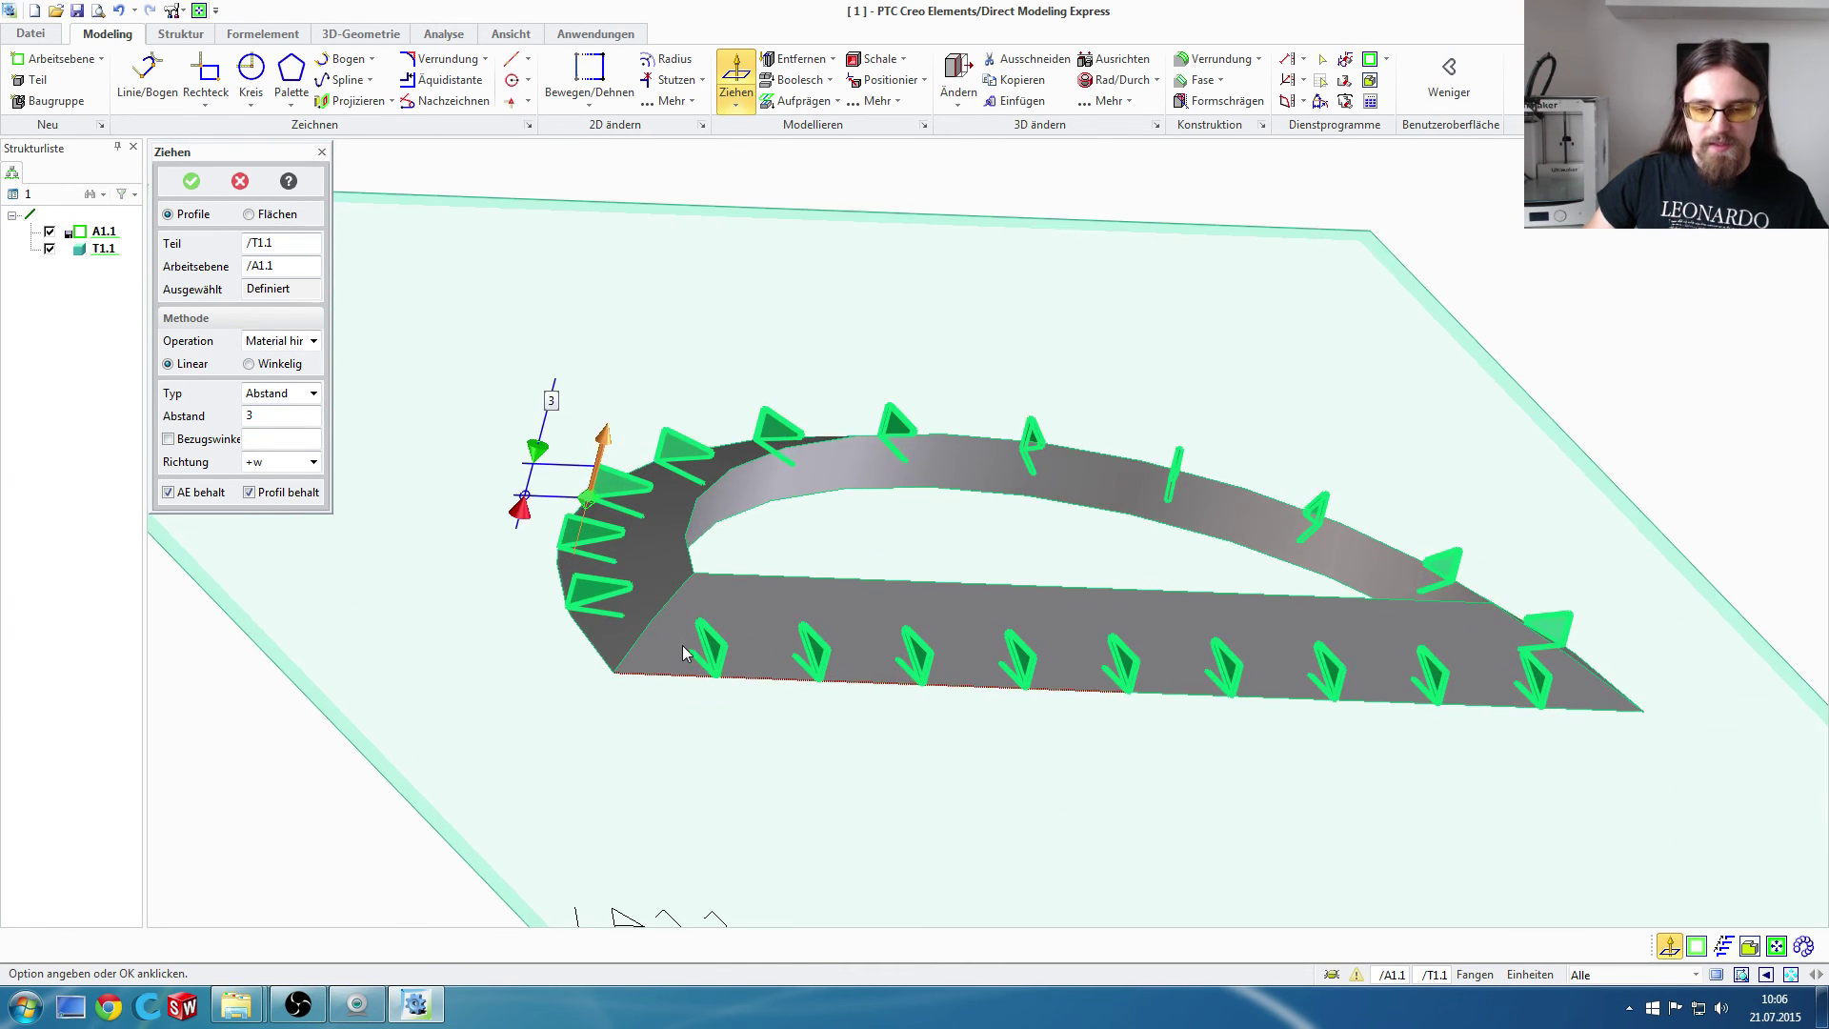
{"action": "scroll", "coordinate": [705, 638], "scroll_direction": "up", "scroll_amount": 2}
{"action": "scroll", "coordinate": [679, 629], "scroll_direction": "up", "scroll_amount": 2}
{"action": "mouse_move", "coordinate": [679, 636]}
{"action": "middle_mouse_down"}
{"action": "mouse_move", "coordinate": [604, 620]}
{"action": "mouse_move", "coordinate": [632, 620]}
{"action": "middle_mouse_up"}
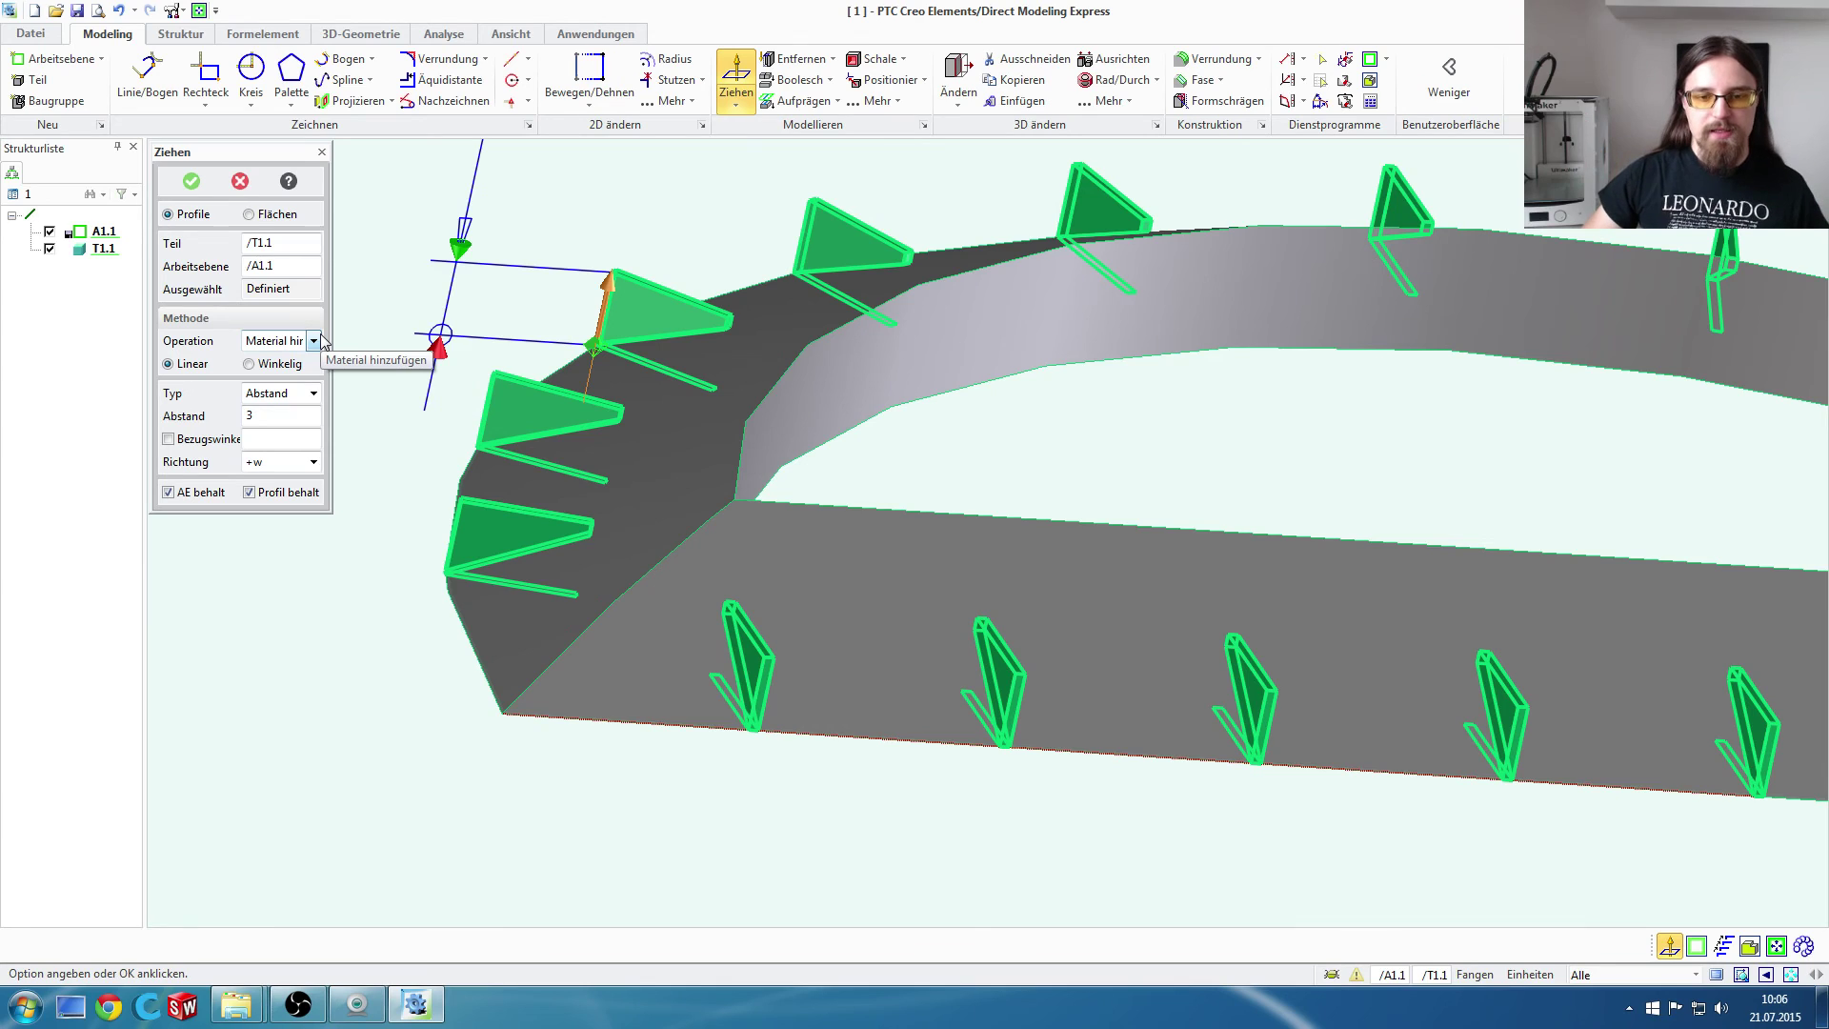
{"action": "left_click", "coordinate": [194, 183]}
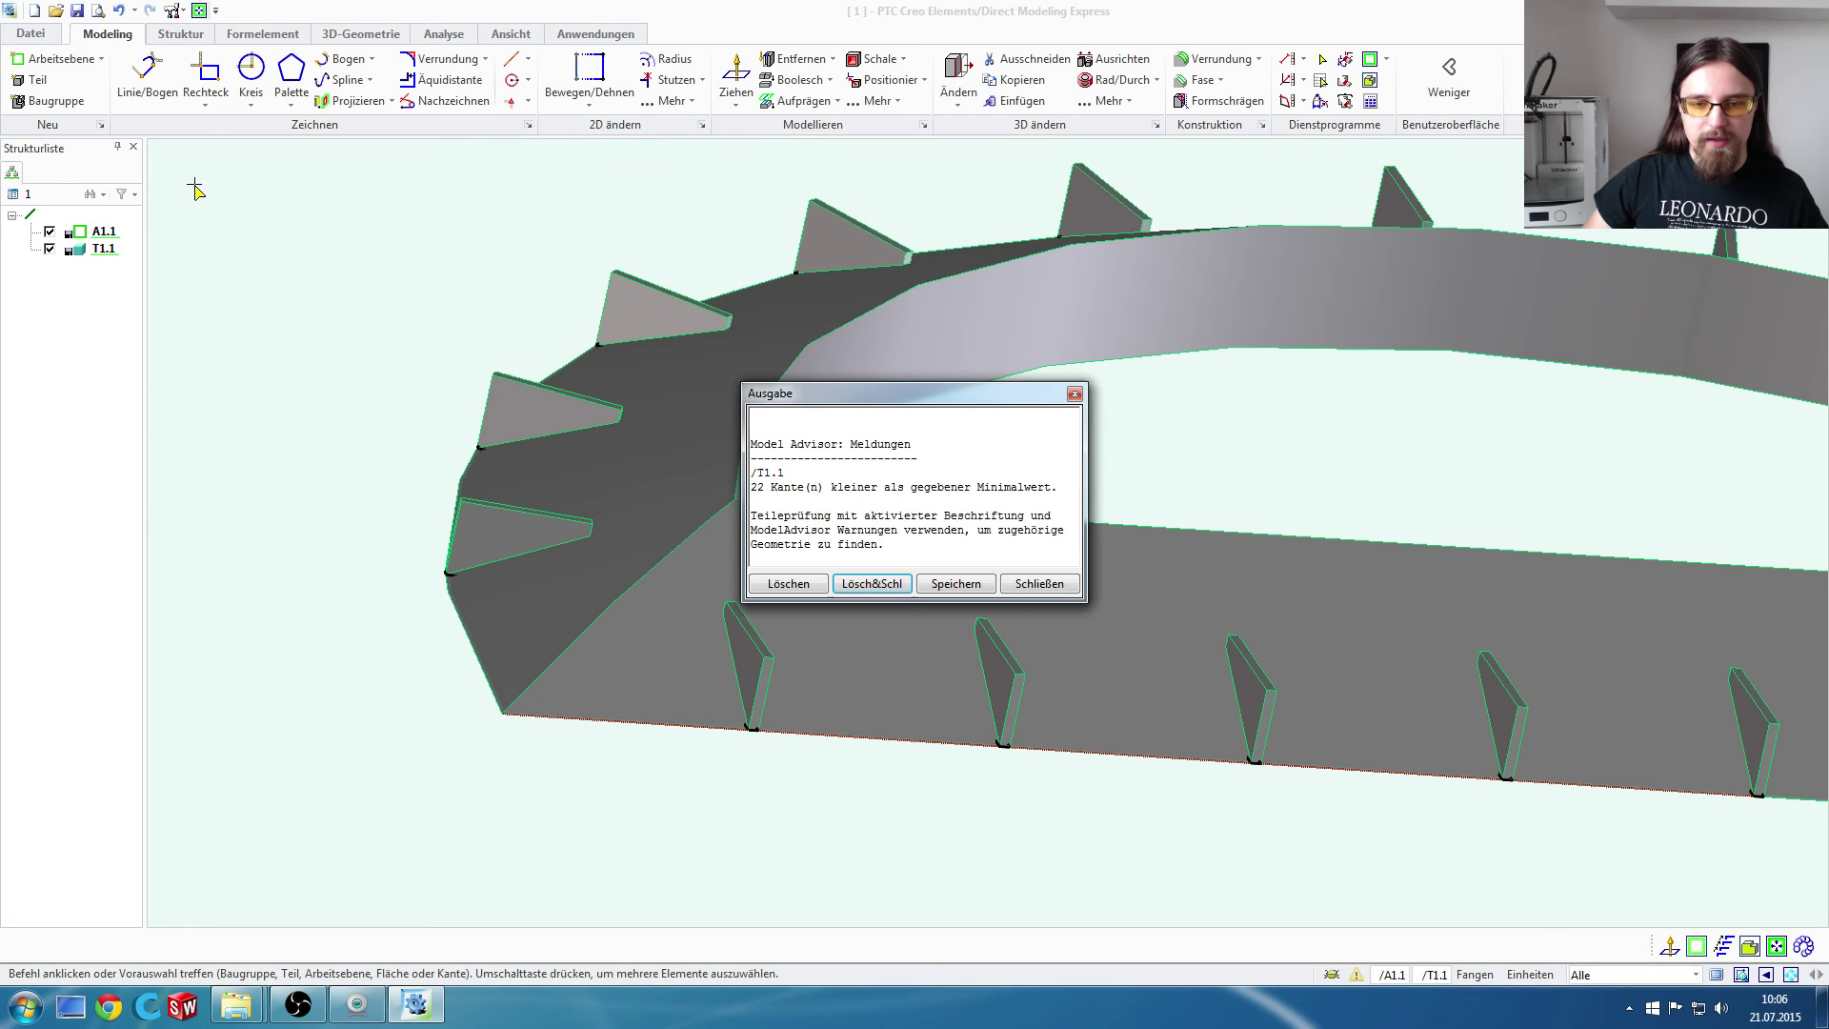
Step: Clear the Model Advisor messages and zoom out on the protractor
{"action": "left_click", "coordinate": [888, 587]}
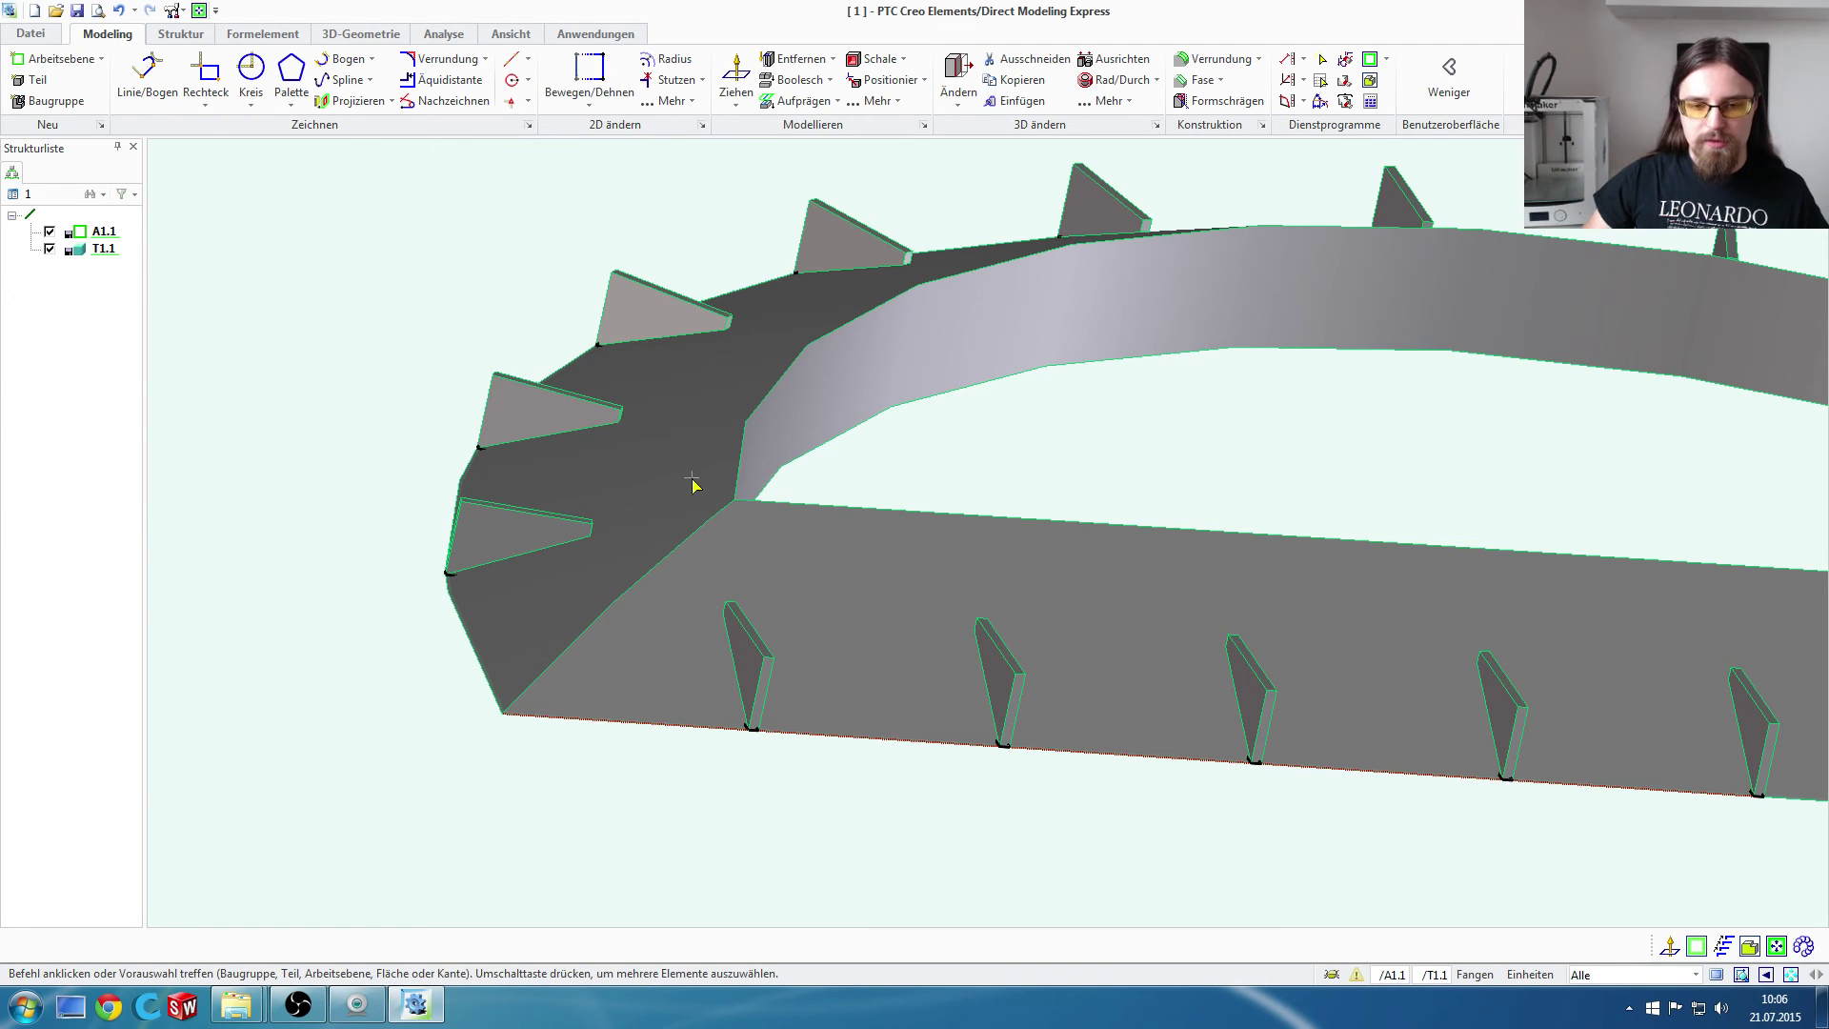
{"action": "mouse_move", "coordinate": [1151, 470]}
{"action": "middle_mouse_down"}
{"action": "mouse_move", "coordinate": [1122, 473]}
{"action": "mouse_move", "coordinate": [1189, 502]}
{"action": "middle_mouse_up"}
{"action": "scroll", "coordinate": [1228, 514], "scroll_direction": "down", "scroll_amount": 2}
{"action": "scroll", "coordinate": [791, 609], "scroll_direction": "down", "scroll_amount": 2}
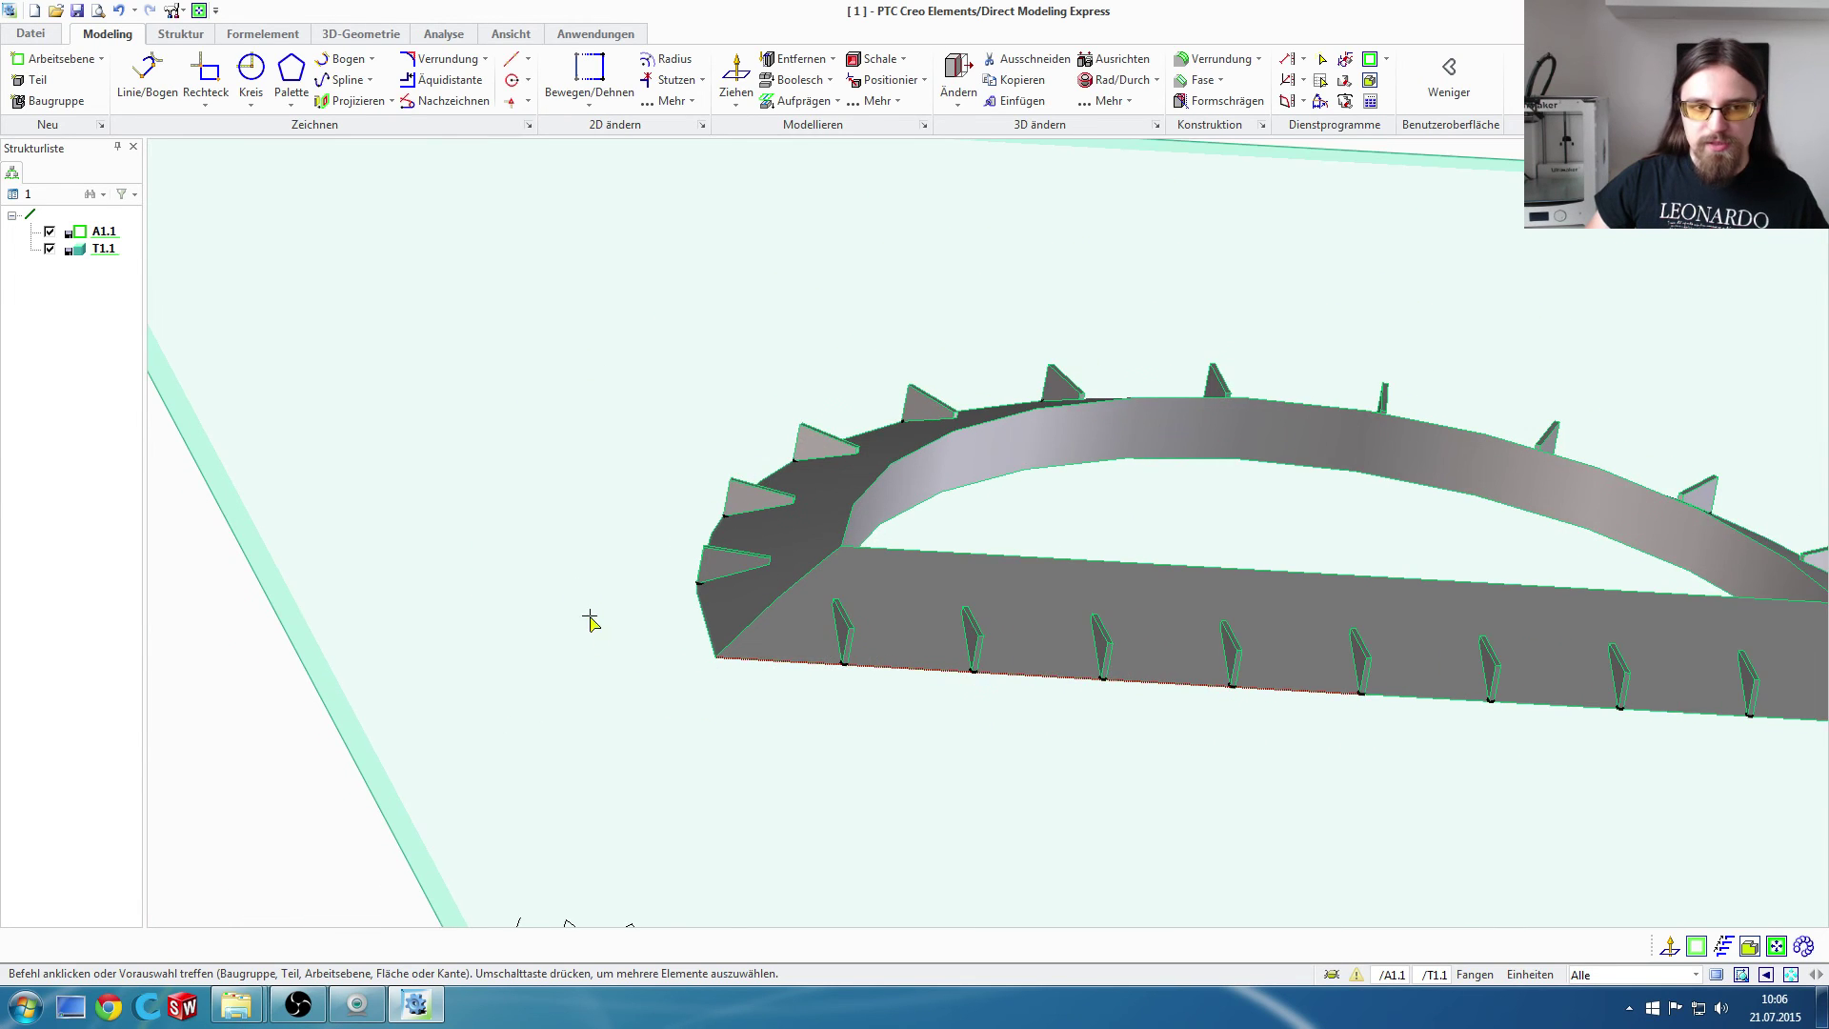
{"action": "scroll", "coordinate": [648, 657], "scroll_direction": "down", "scroll_amount": 1}
{"action": "scroll", "coordinate": [693, 686], "scroll_direction": "down", "scroll_amount": 1}
Step: Delete workplane A1.1 and view the arch from the front
{"action": "left_click", "coordinate": [616, 862]}
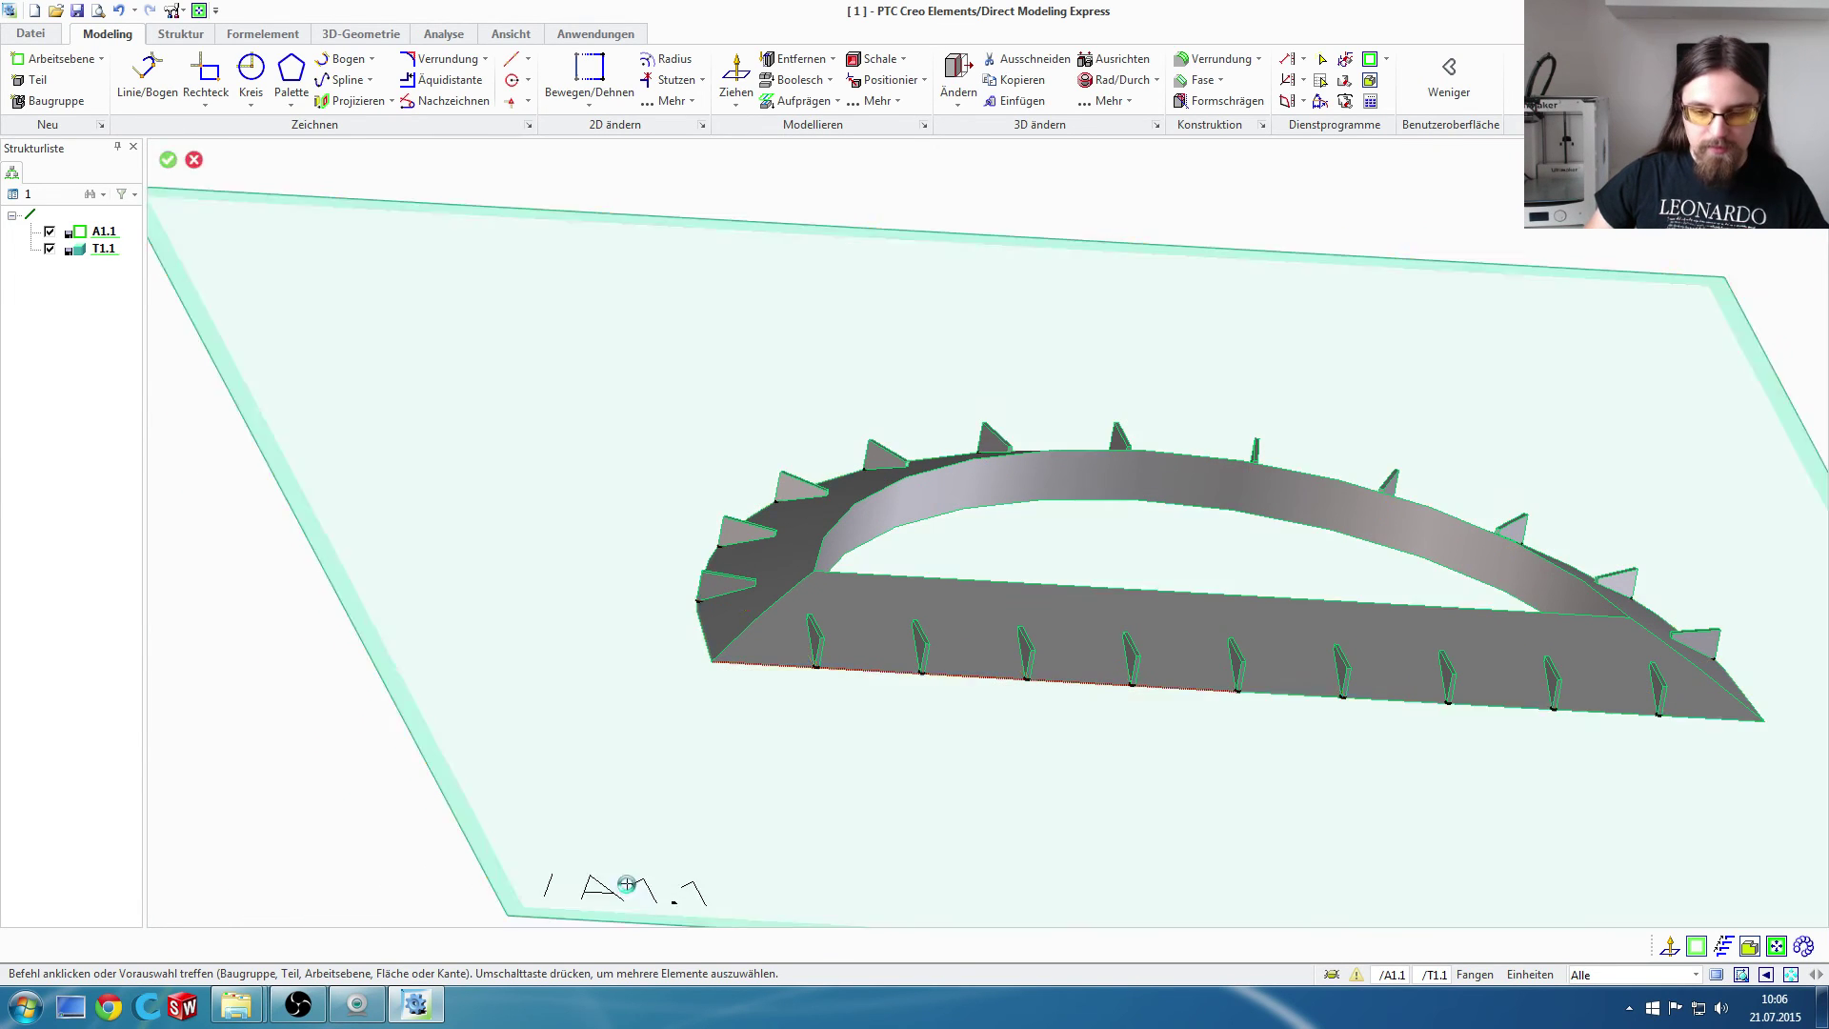
{"action": "key", "text": "Delete"}
{"action": "middle_click_drag", "start_coordinate": [1183, 768], "coordinate": [1164, 793]}
{"action": "left_click", "coordinate": [1298, 437]}
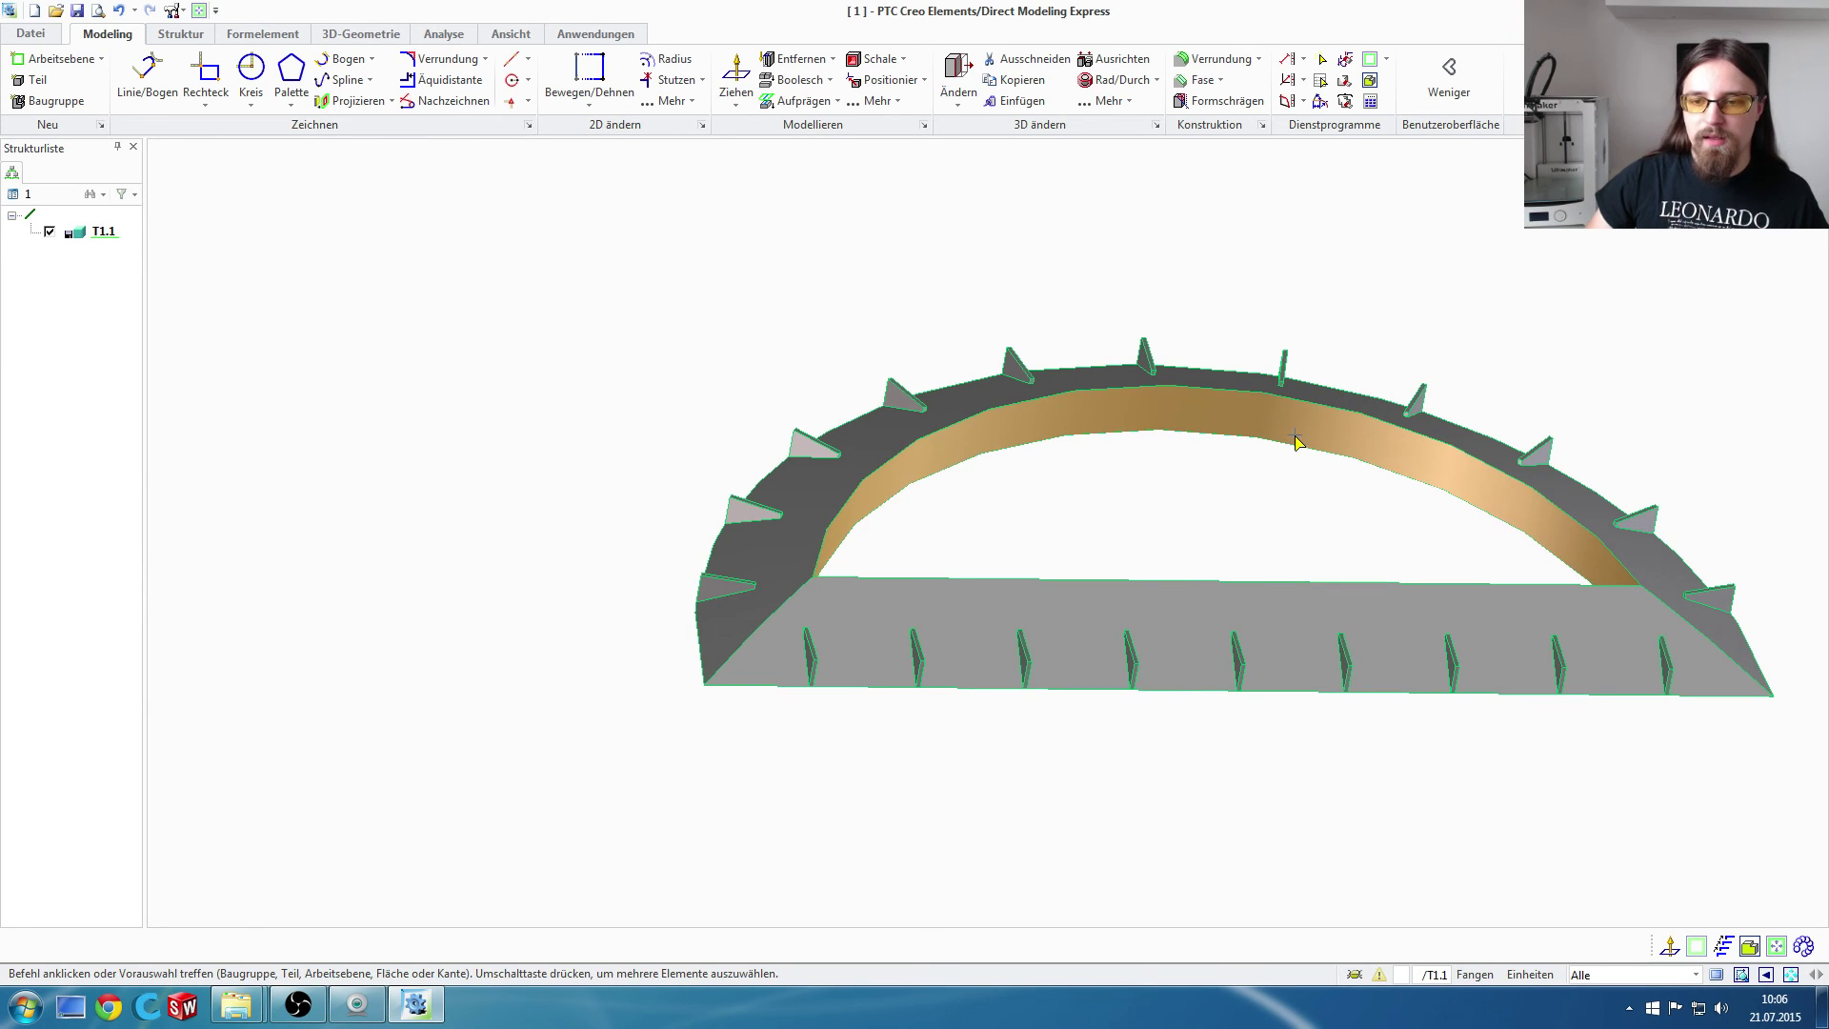
{"action": "left_click", "coordinate": [1010, 645]}
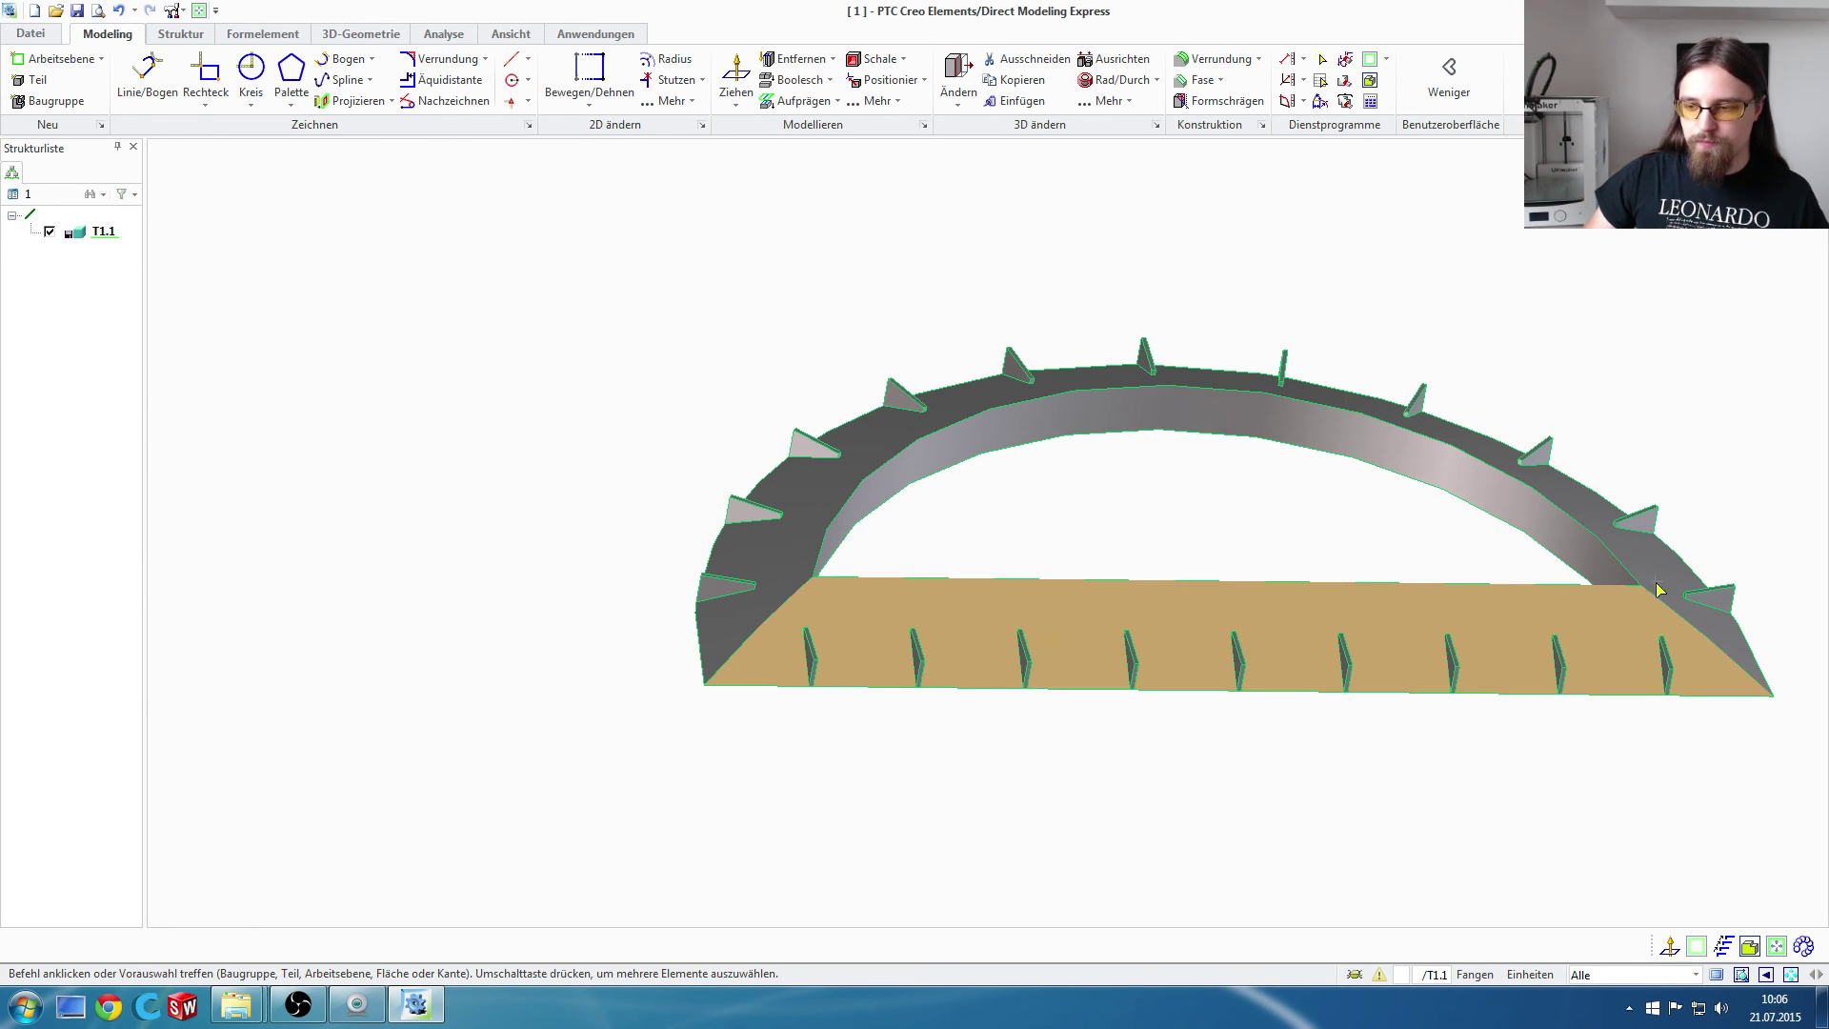
{"action": "left_click", "coordinate": [813, 340]}
{"action": "mouse_move", "coordinate": [494, 535]}
{"action": "middle_mouse_down"}
{"action": "mouse_move", "coordinate": [1193, 552]}
{"action": "mouse_move", "coordinate": [1173, 505]}
{"action": "middle_mouse_up"}
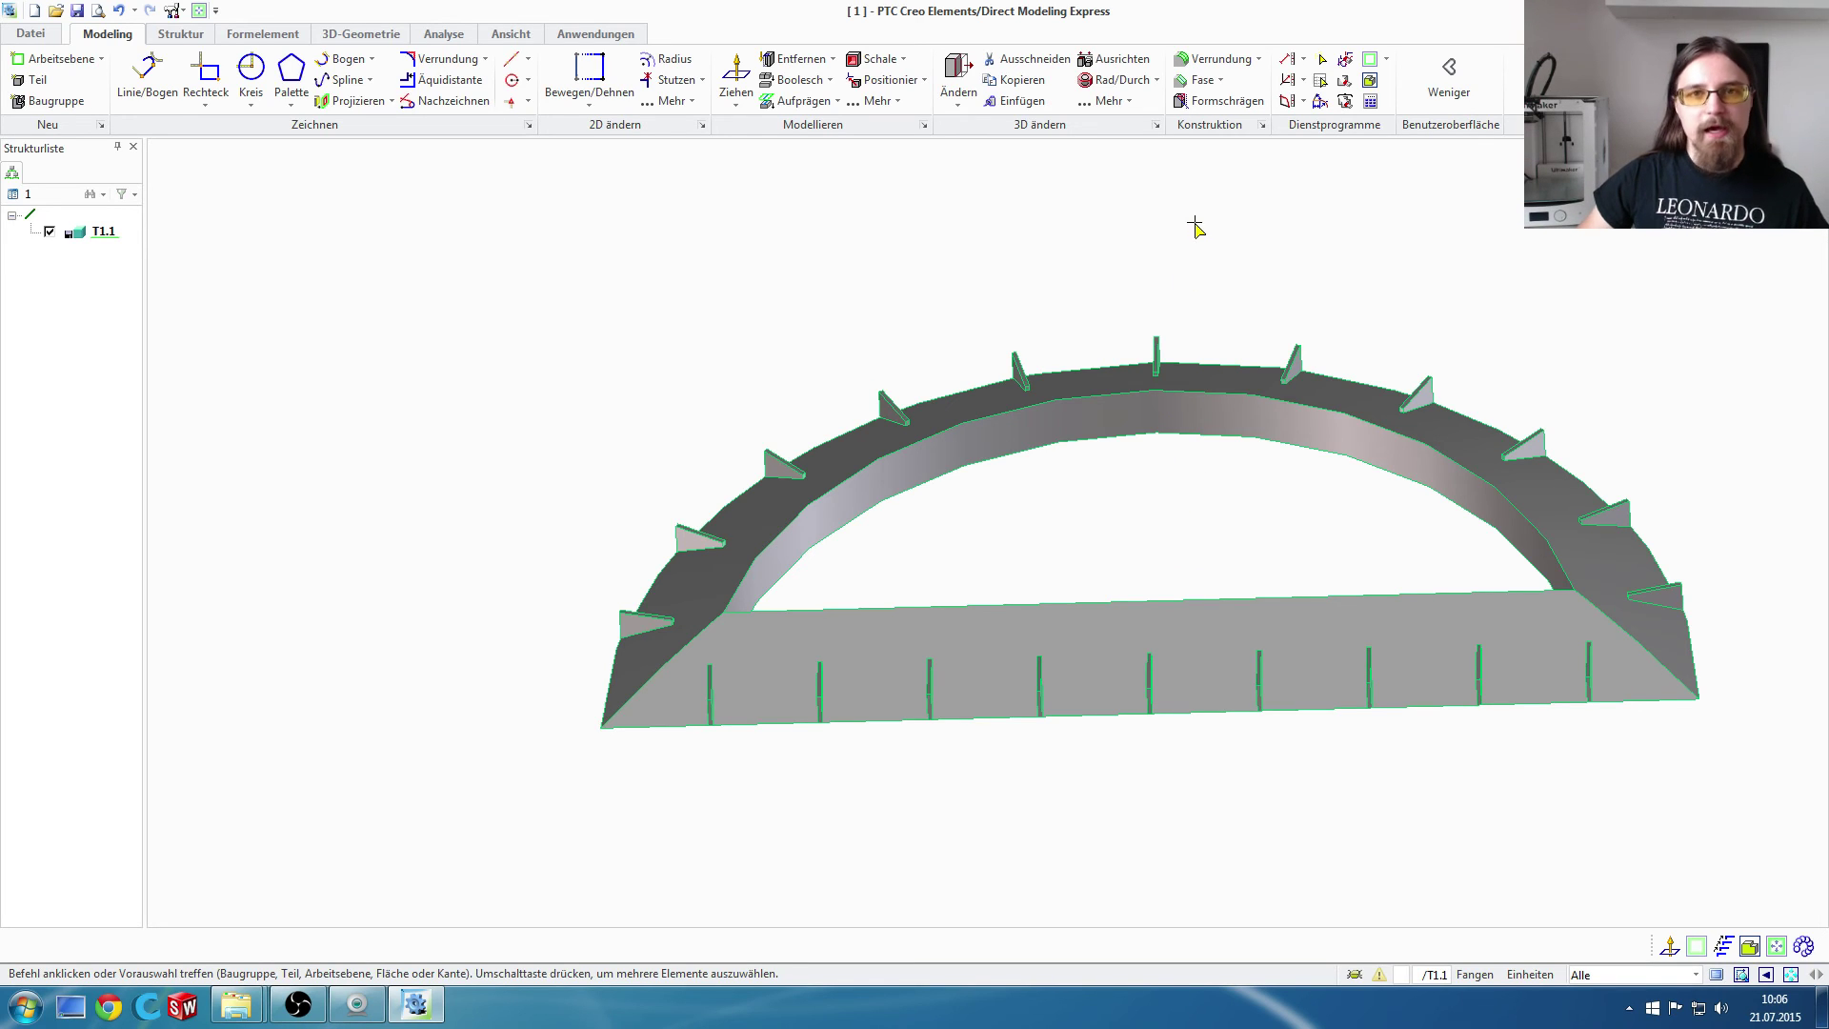
Step: Start an Abst / Abst chamfer with Abstand 1 = 5 and Abstand 2 = 3
{"action": "left_click", "coordinate": [1197, 82]}
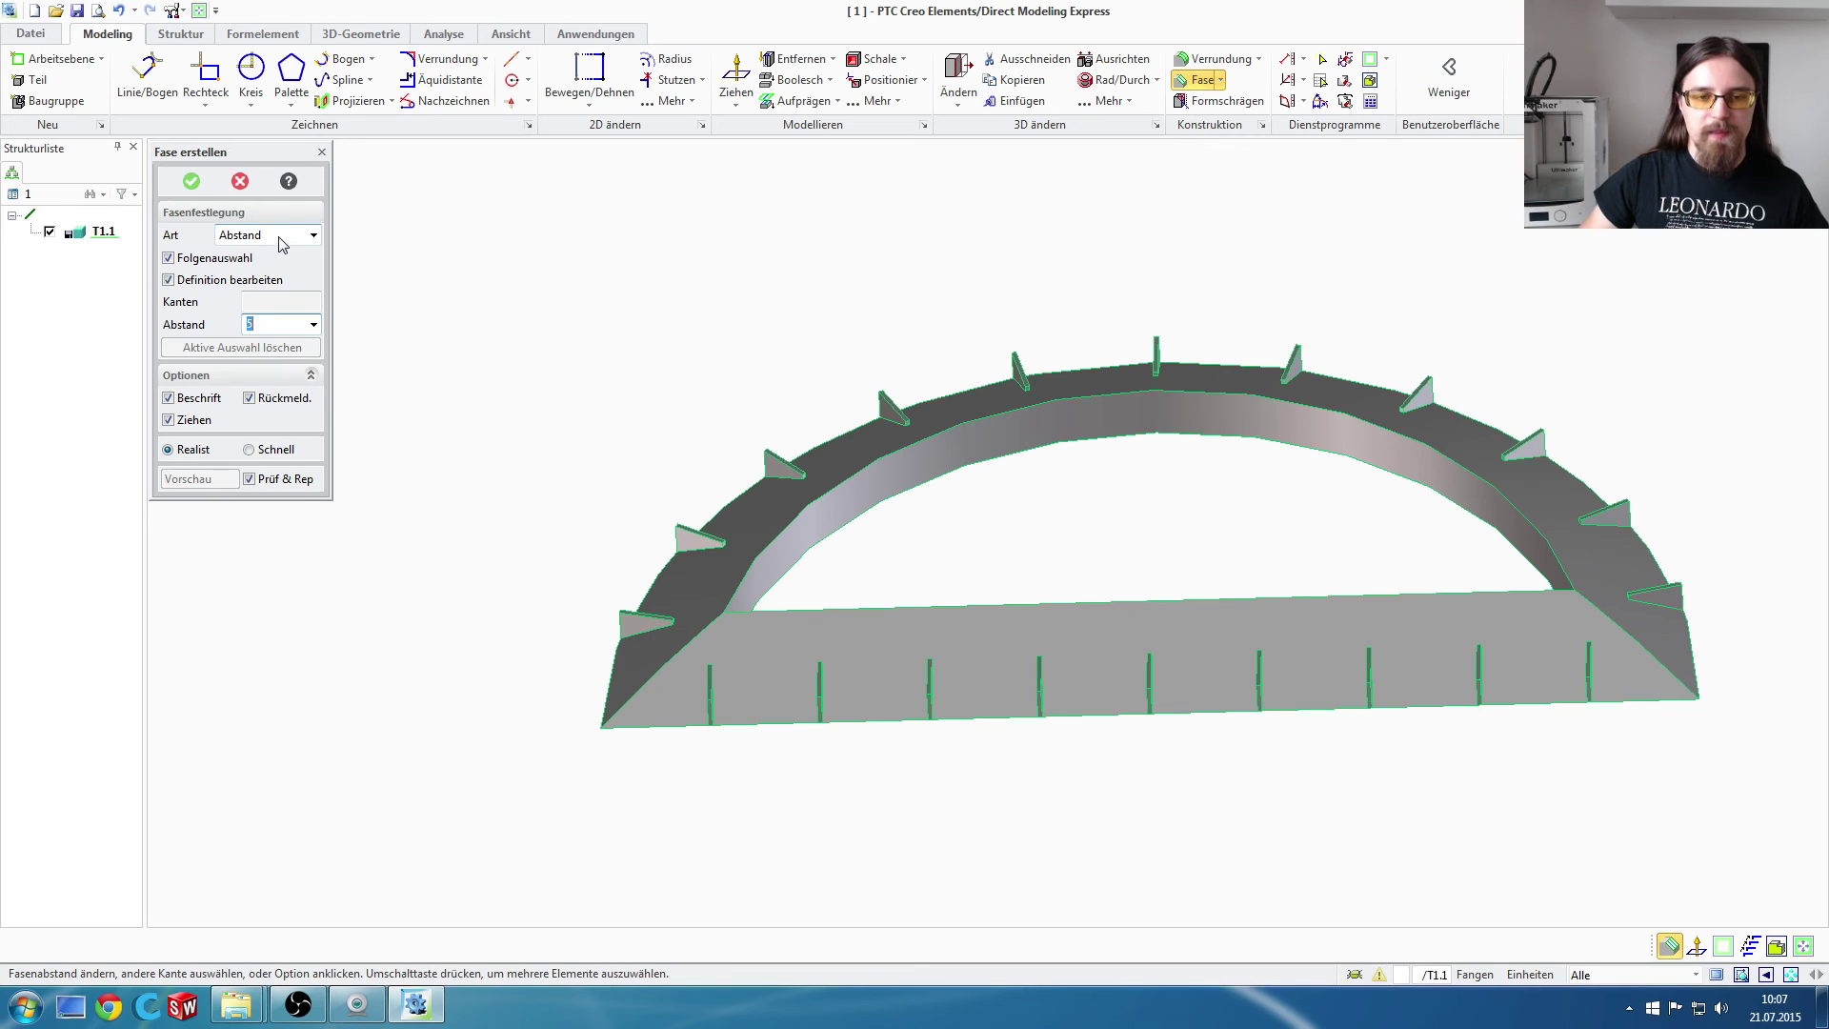
{"action": "left_click", "coordinate": [282, 240]}
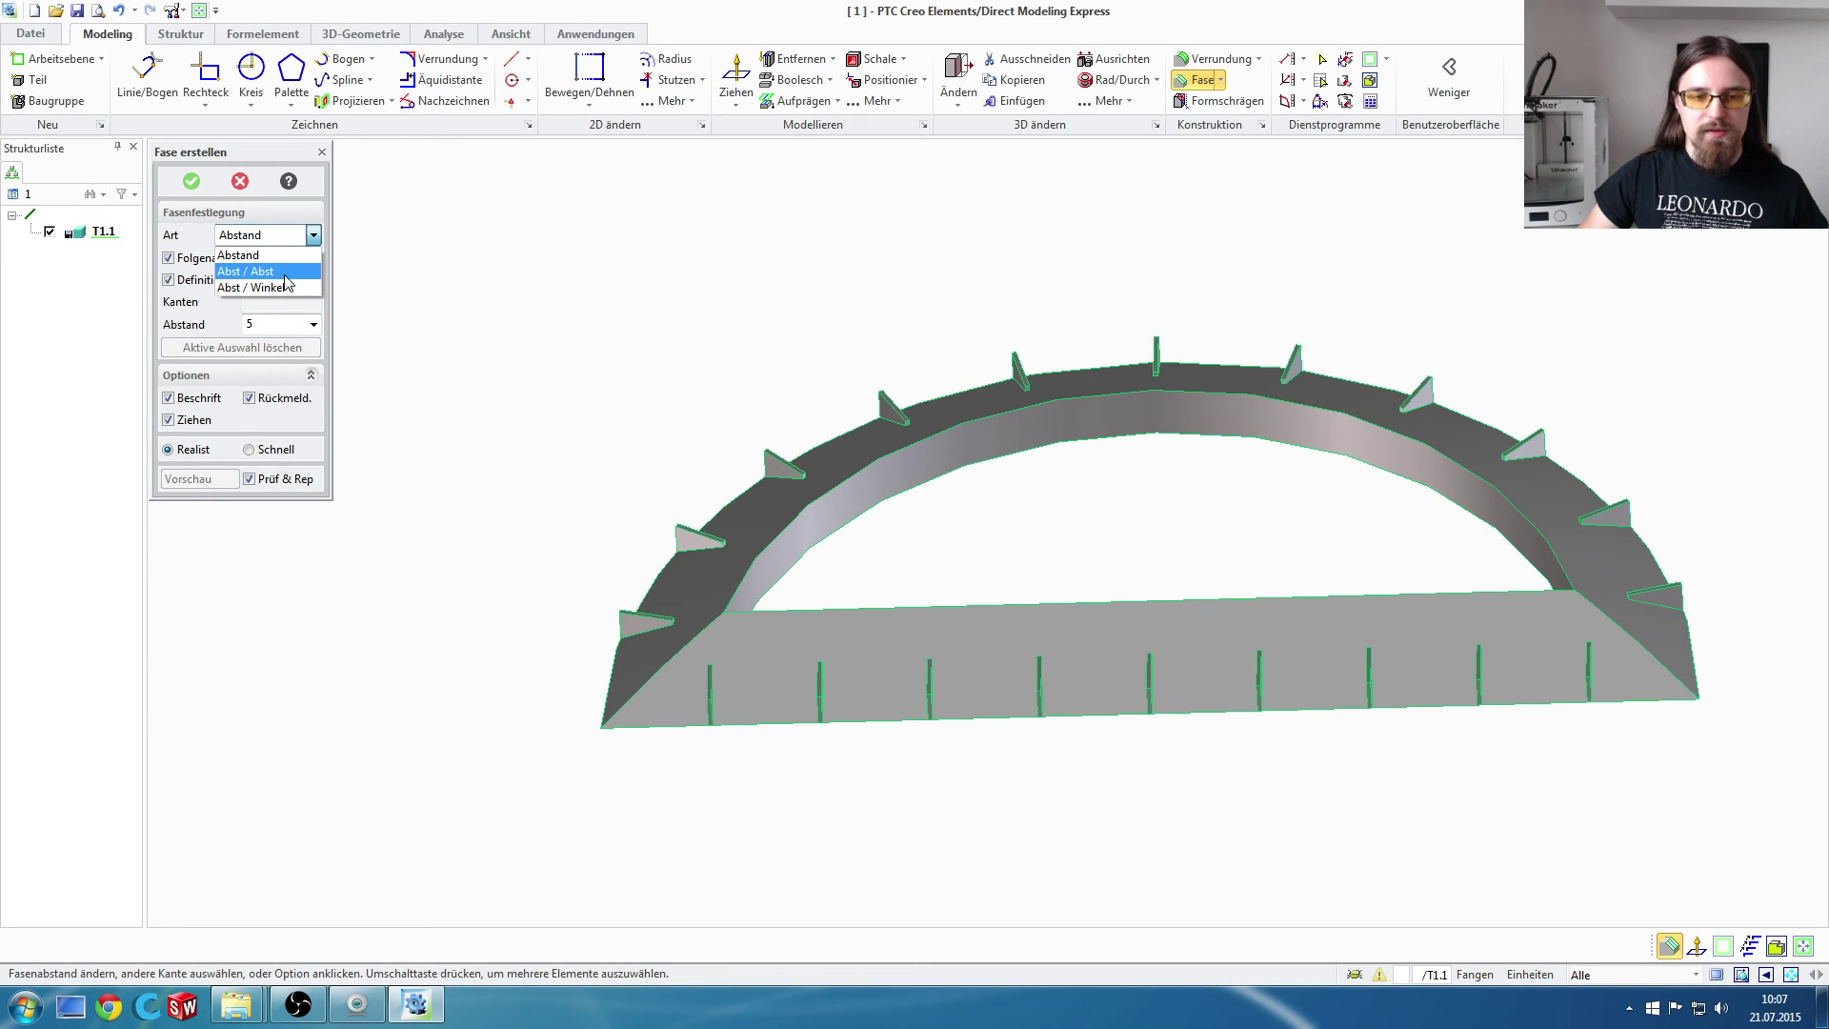
{"action": "left_click", "coordinate": [285, 274]}
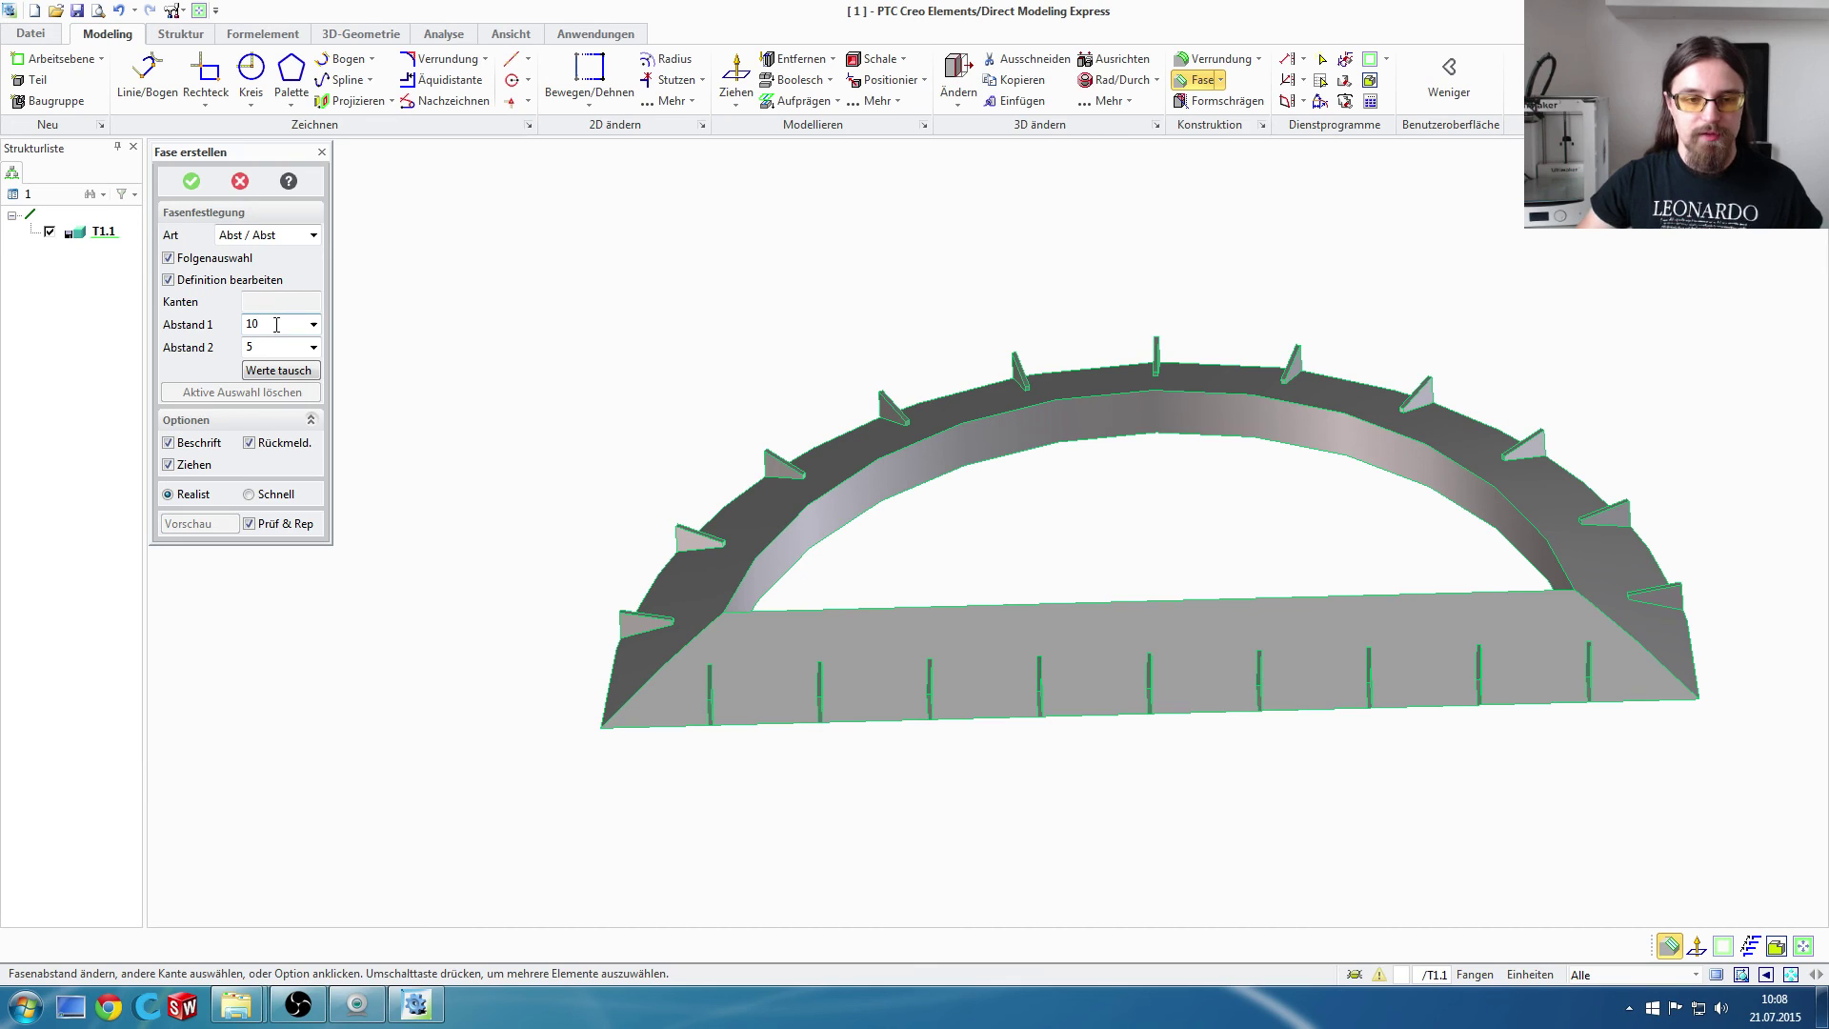
{"action": "double_click", "coordinate": [280, 323]}
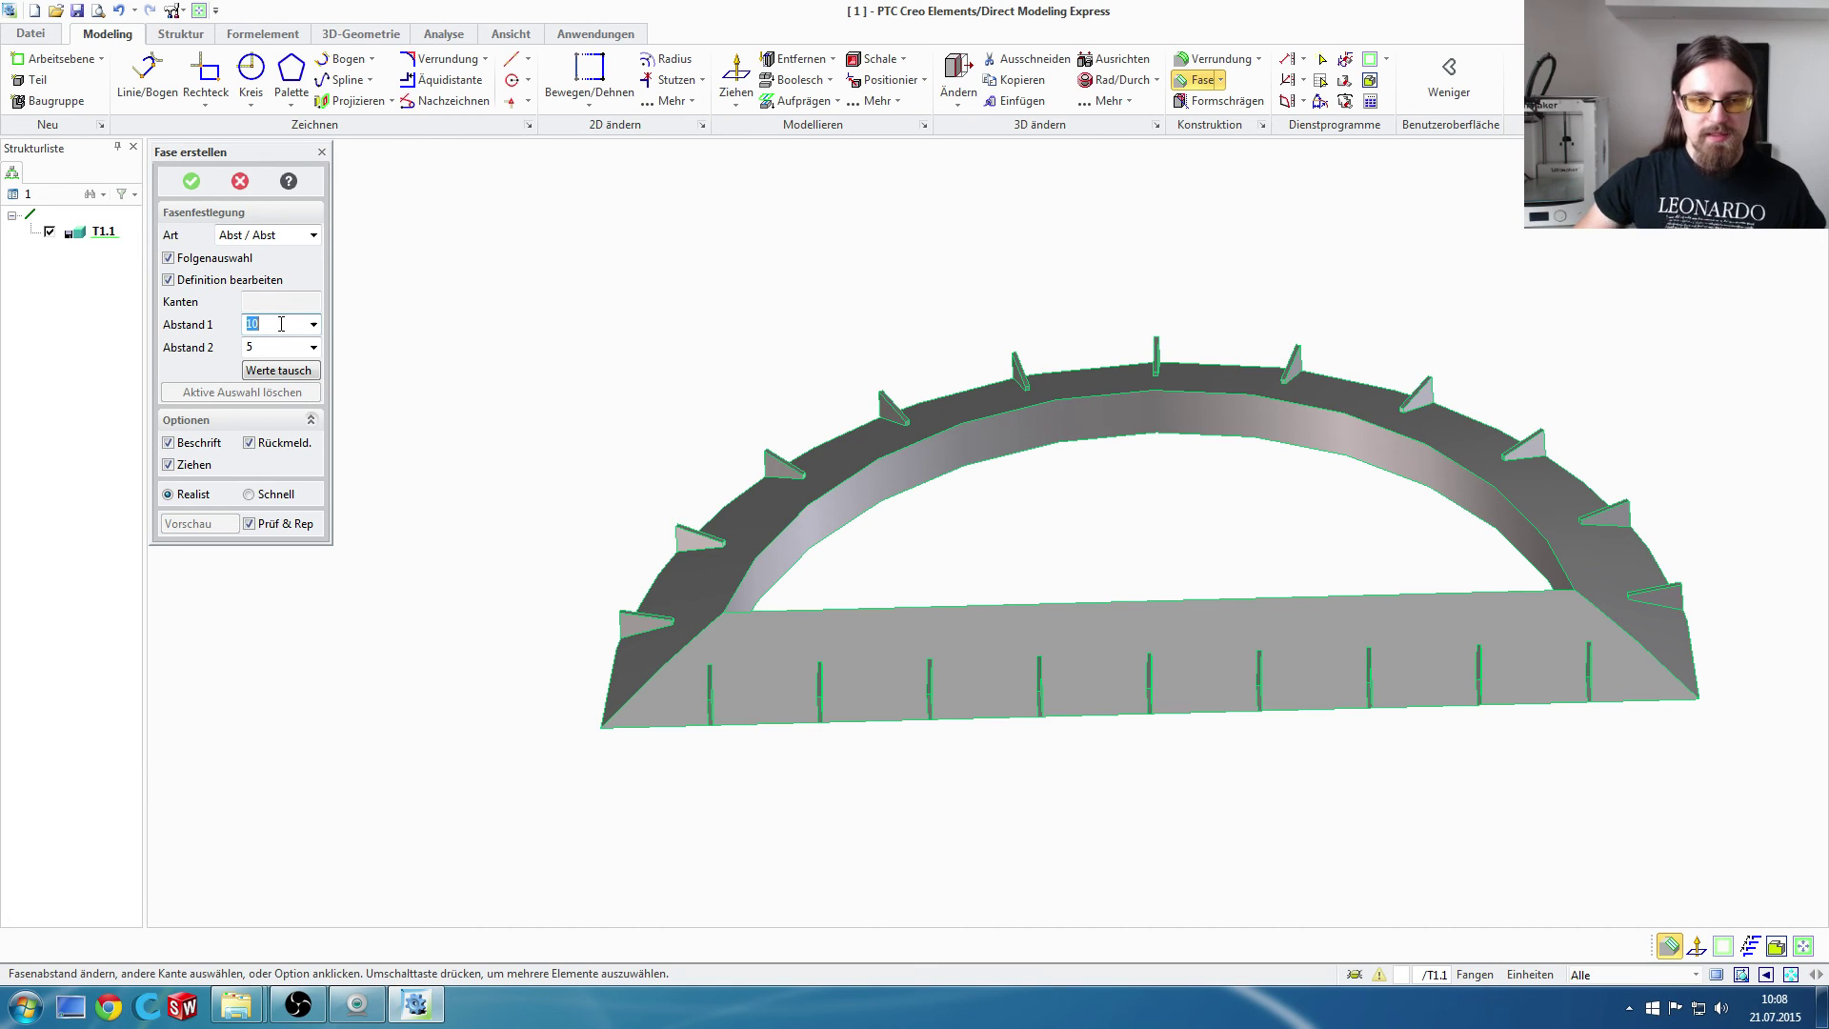
{"action": "type", "text": "5"}
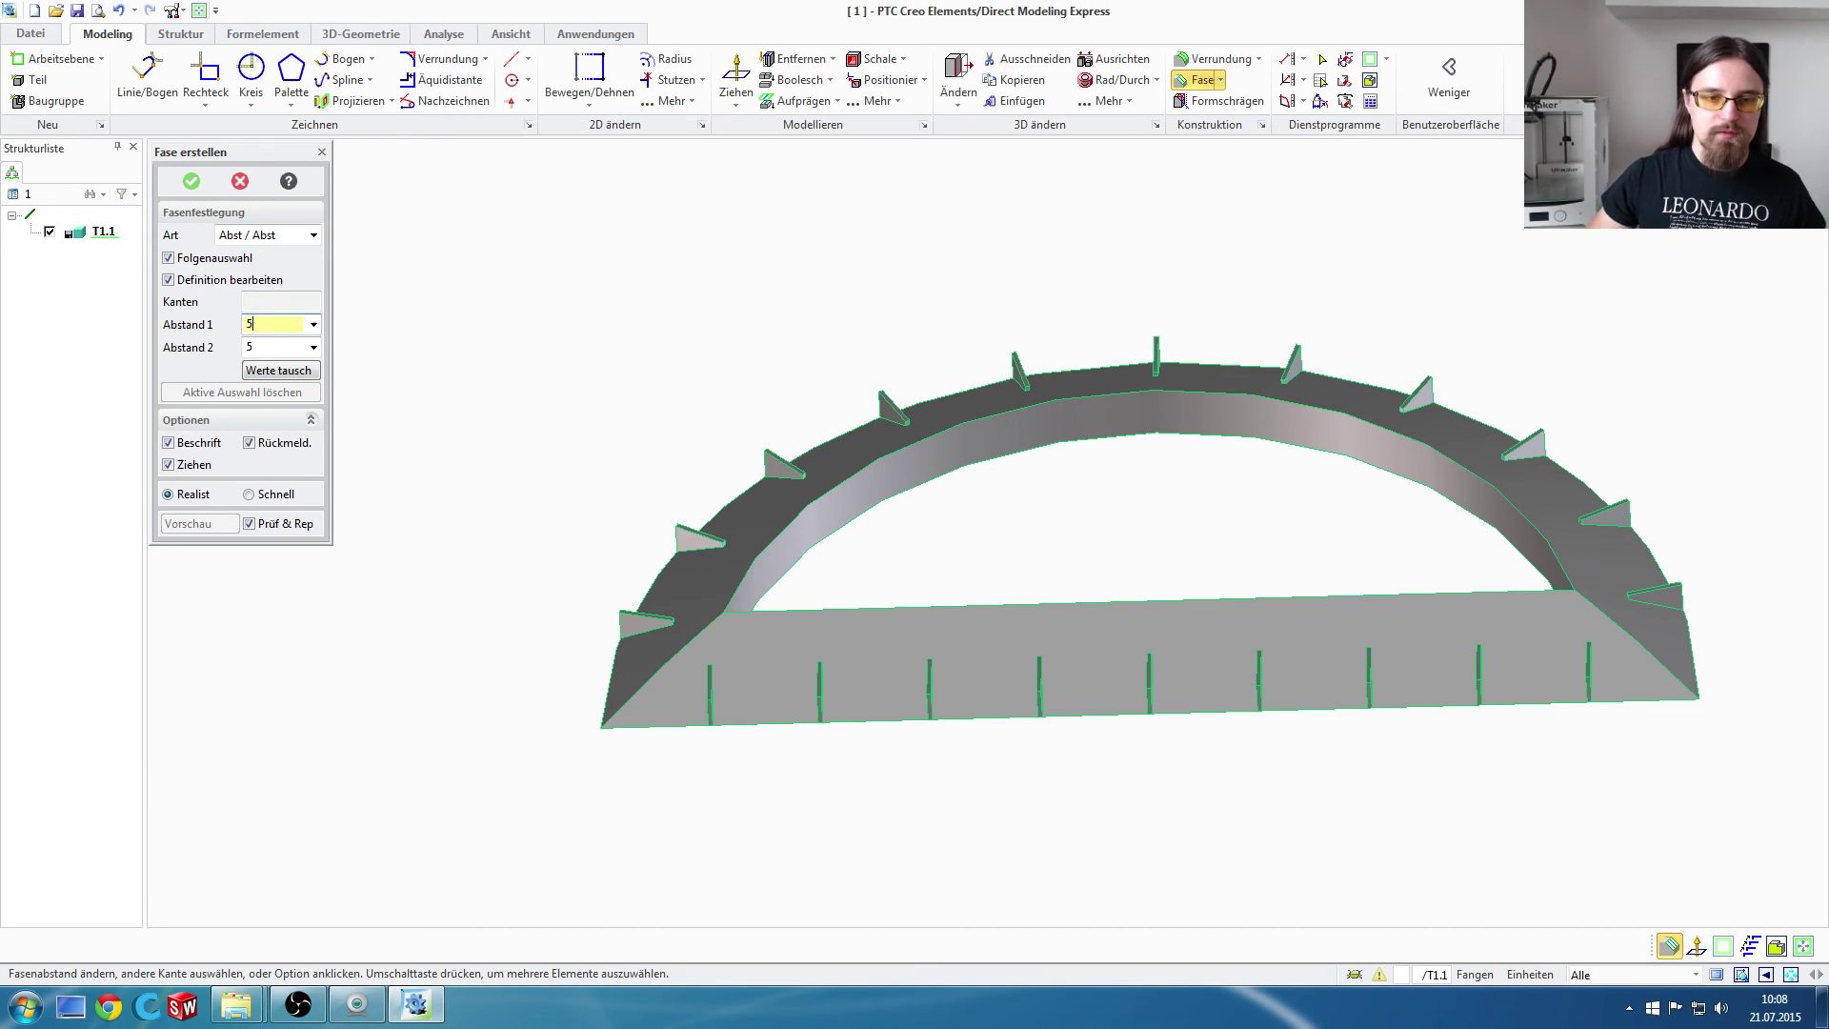
{"action": "key", "text": "Return"}
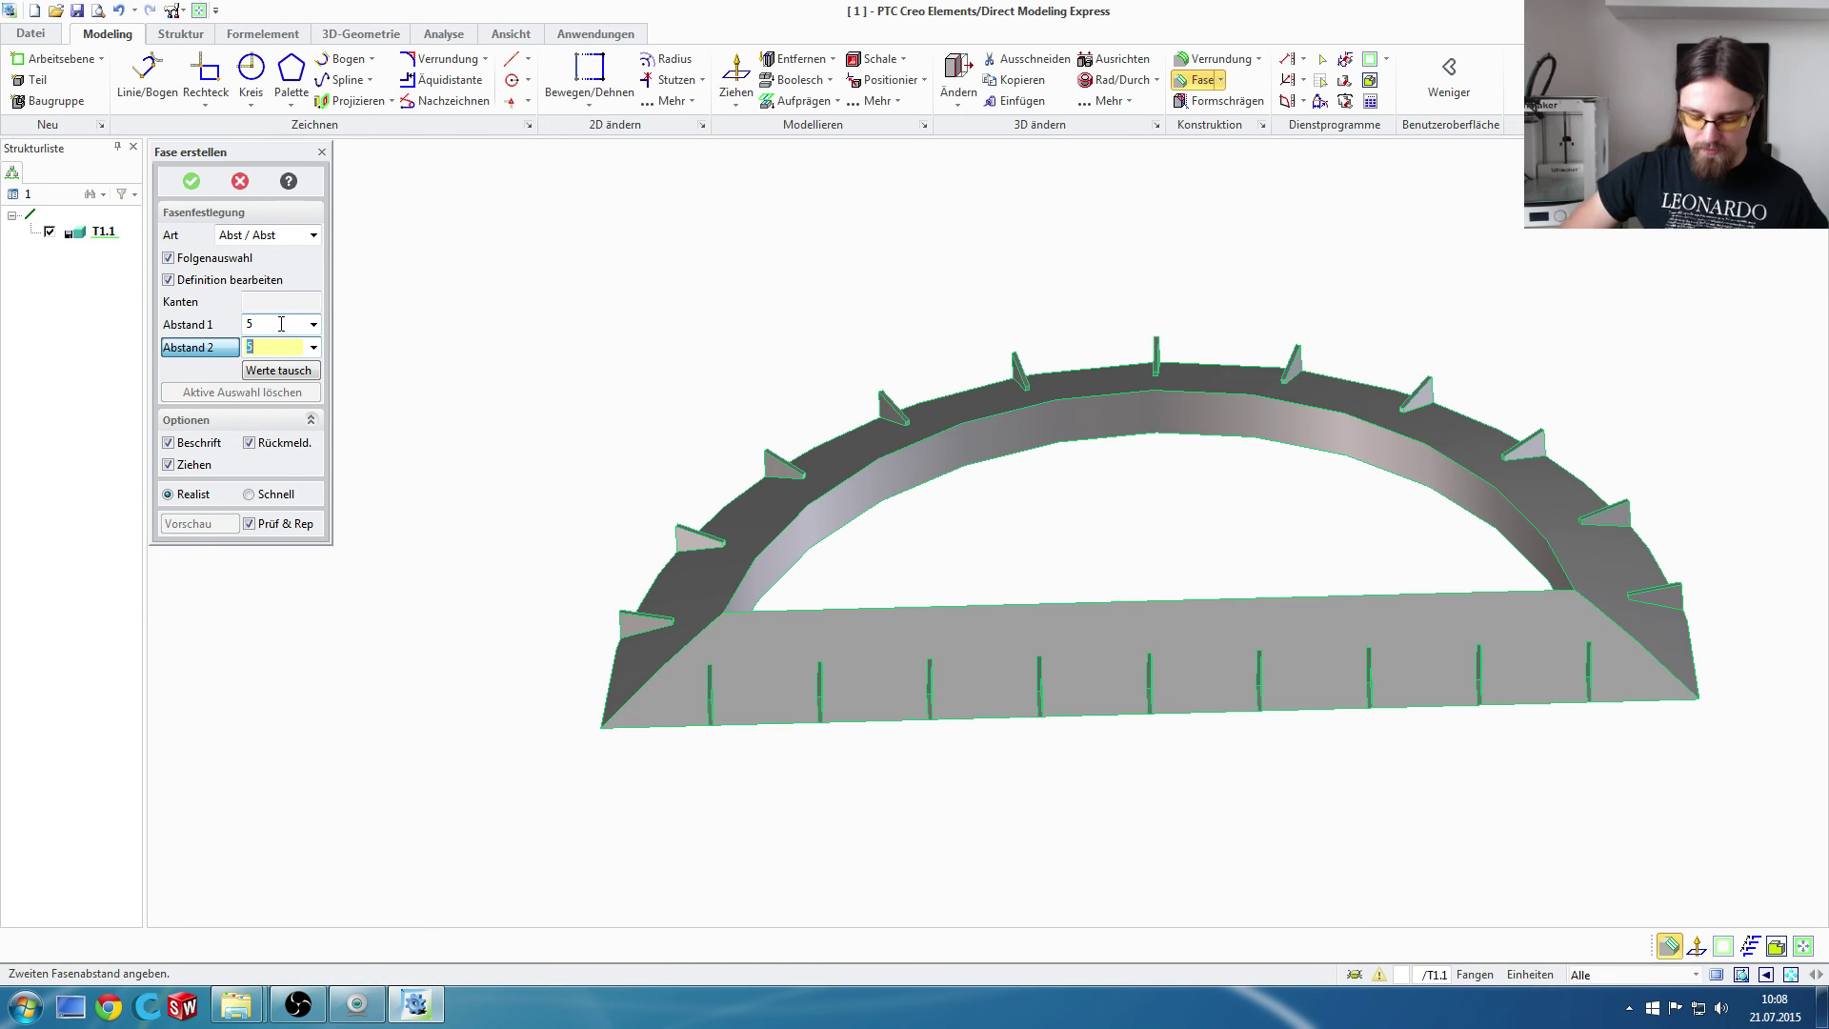
{"action": "type", "text": "3"}
{"action": "key", "text": "Return"}
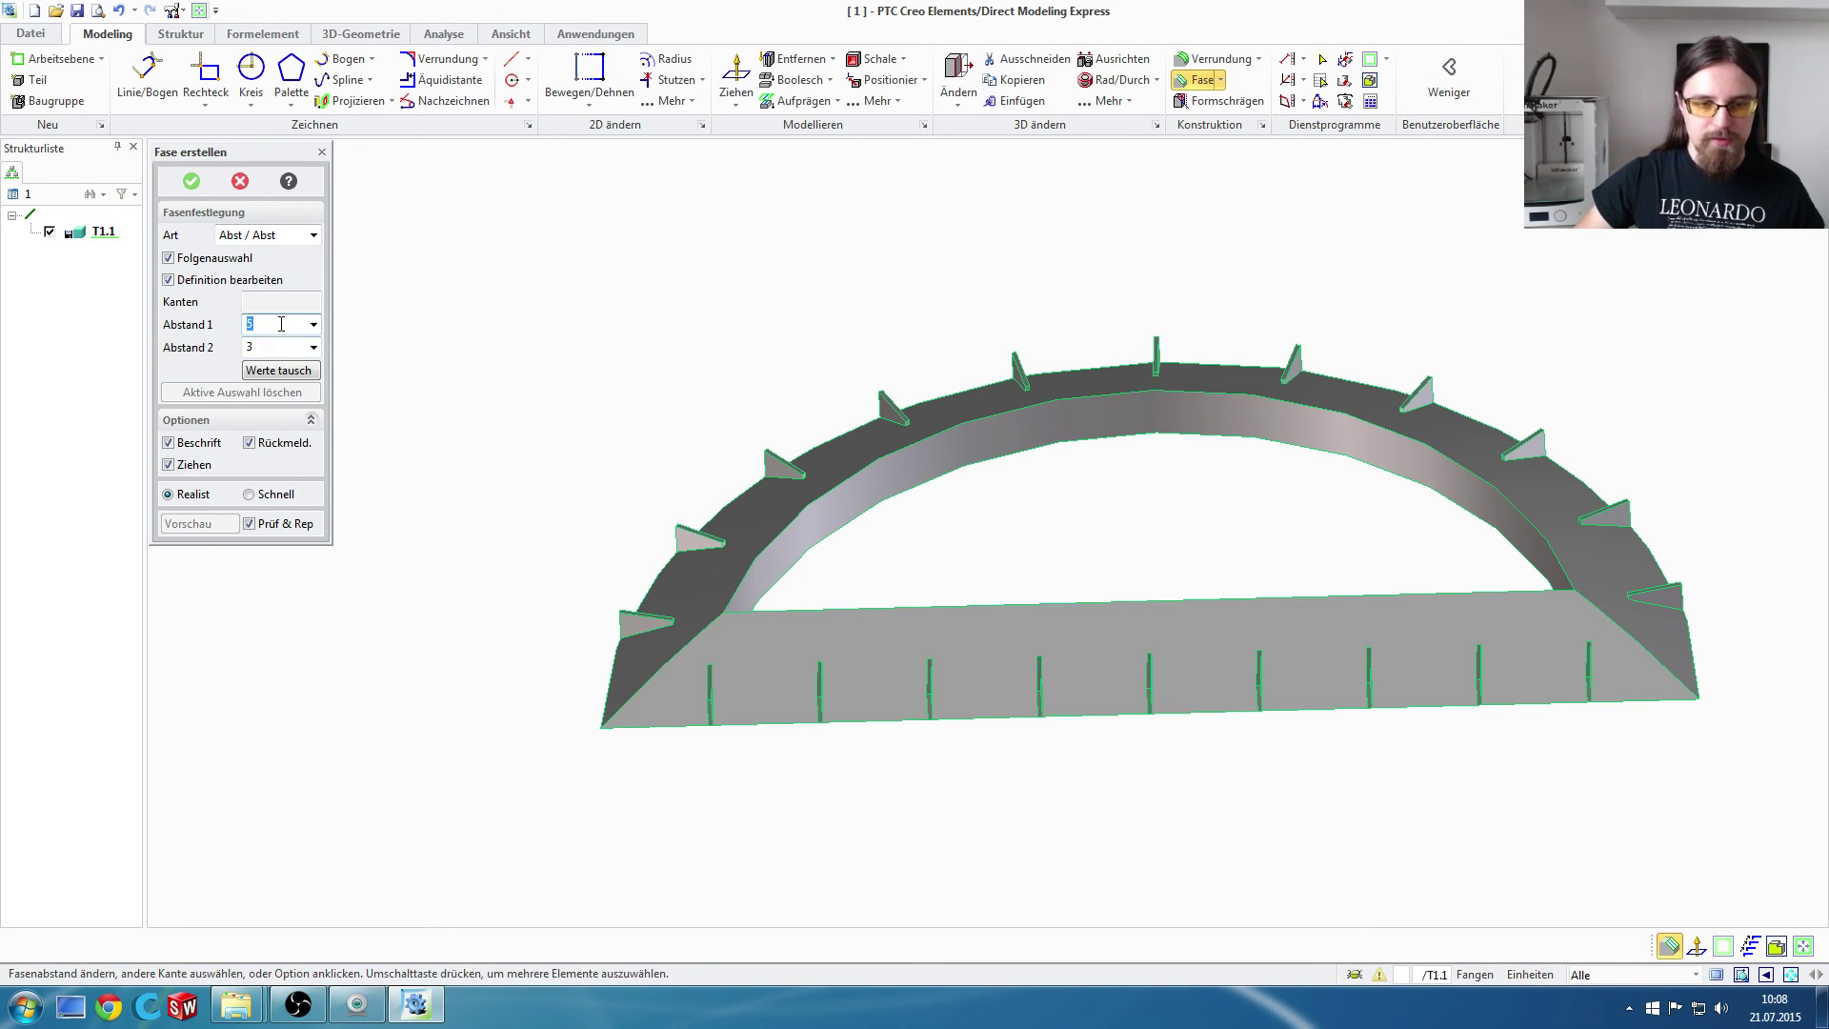
Step: Pick a tick-mark fin edge for the chamfer and inspect the preview
{"action": "middle_click_drag", "start_coordinate": [715, 758], "coordinate": [813, 747]}
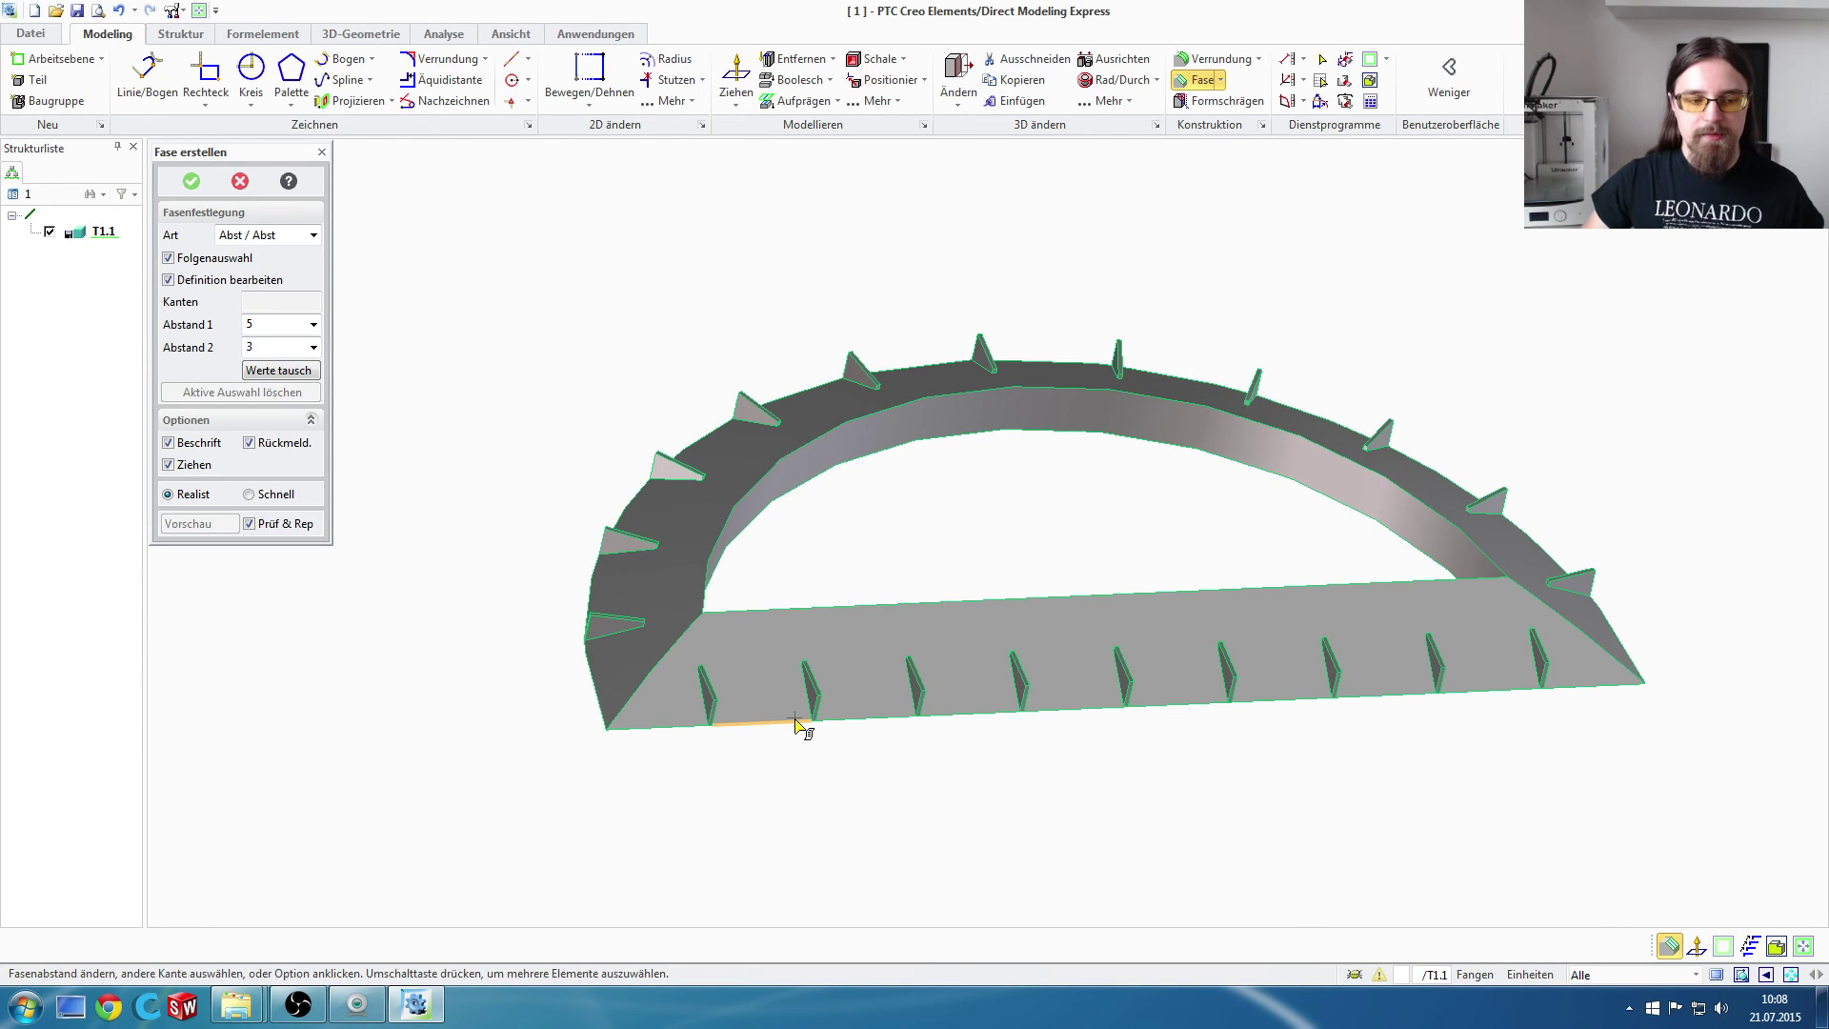
{"action": "scroll", "coordinate": [700, 701], "scroll_direction": "up", "scroll_amount": 2}
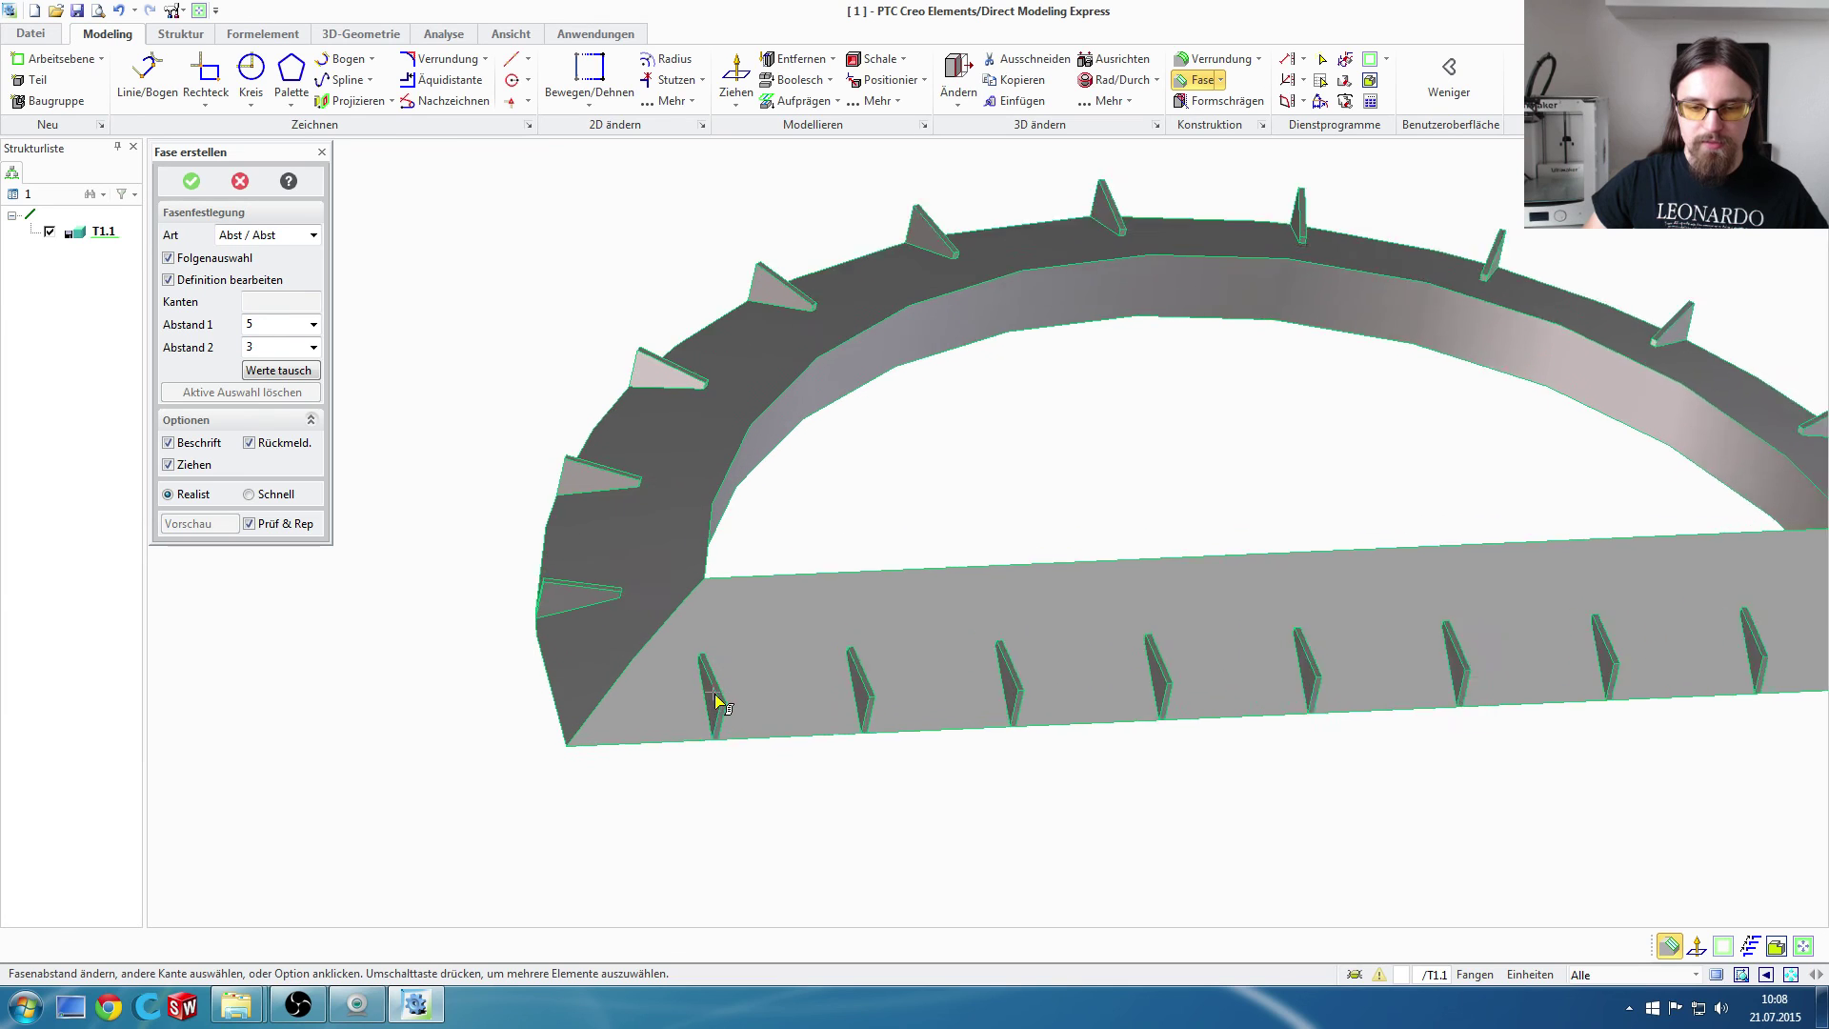
{"action": "scroll", "coordinate": [714, 694], "scroll_direction": "up", "scroll_amount": 3}
{"action": "scroll", "coordinate": [759, 726], "scroll_direction": "up", "scroll_amount": 1}
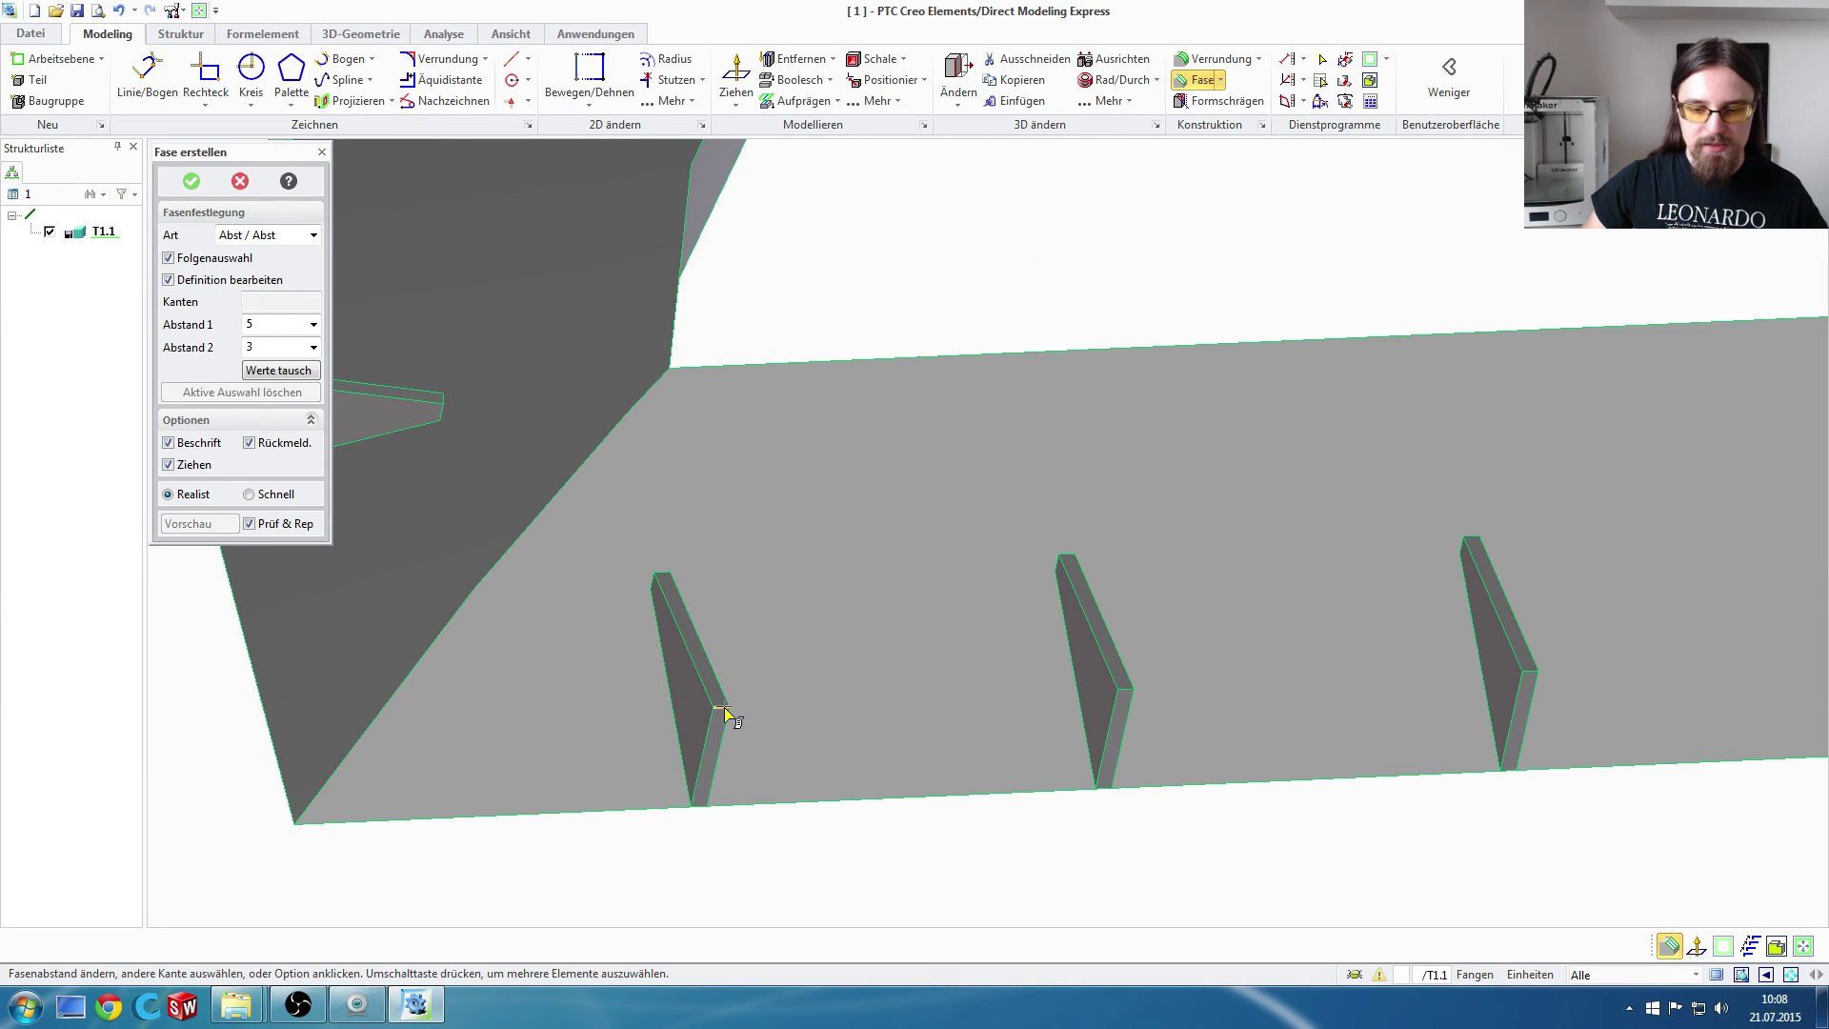
{"action": "left_click", "coordinate": [724, 710]}
{"action": "mouse_move", "coordinate": [694, 767]}
{"action": "middle_mouse_down"}
{"action": "mouse_move", "coordinate": [796, 735]}
{"action": "mouse_move", "coordinate": [928, 760]}
{"action": "mouse_move", "coordinate": [899, 755]}
{"action": "middle_mouse_up"}
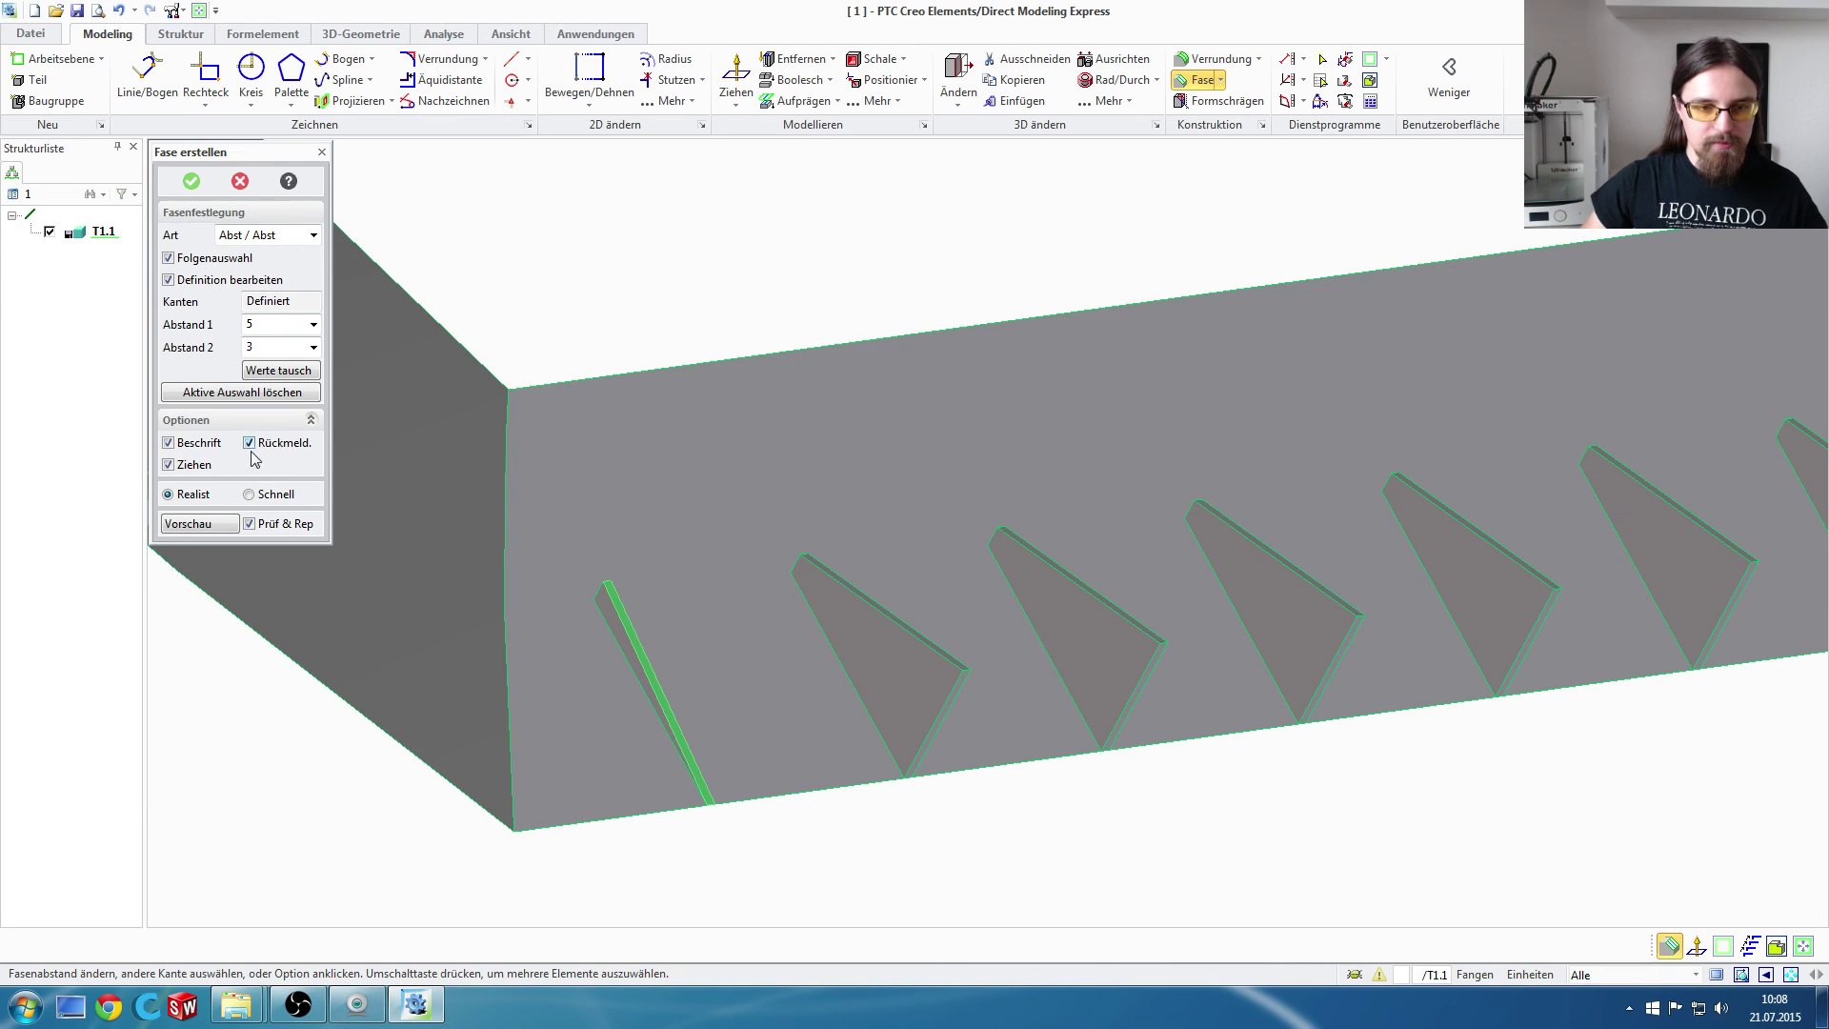
Step: Change chamfer Abstand 2 to 2.8, then 2.7, and pick another tick-mark edge
{"action": "left_click", "coordinate": [275, 346]}
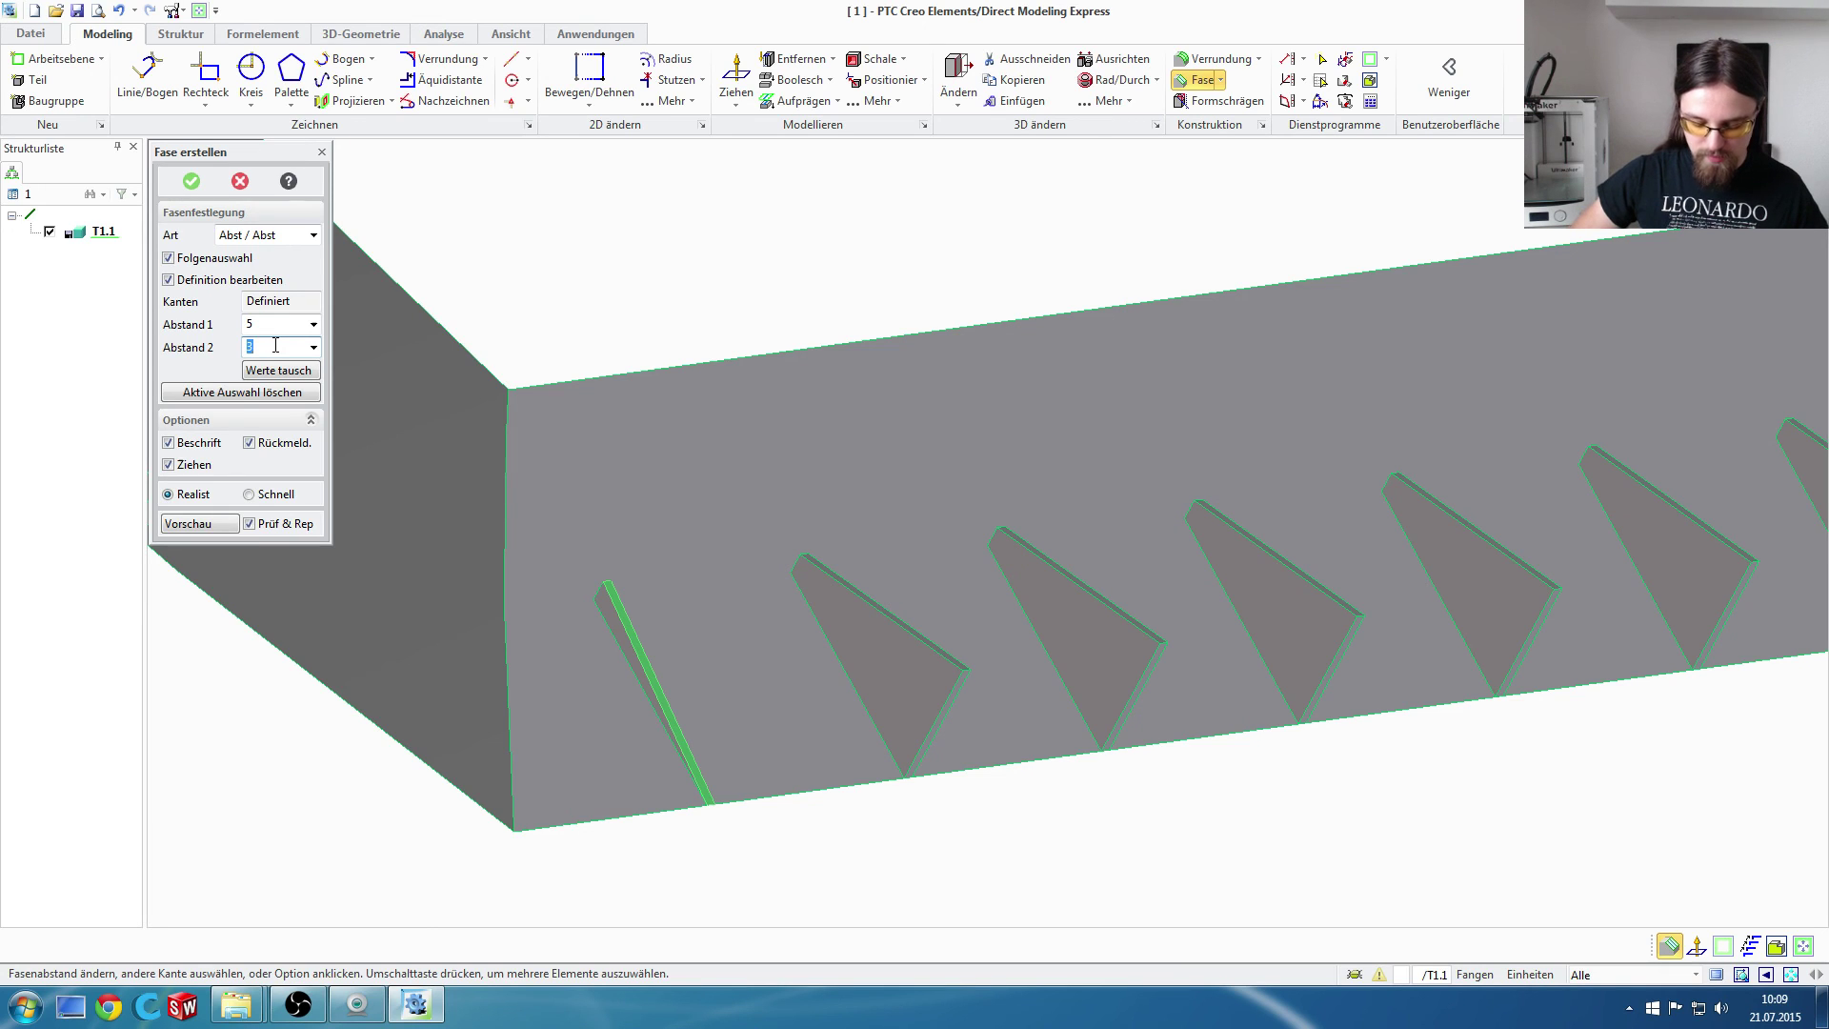
{"action": "type", "text": "2.8"}
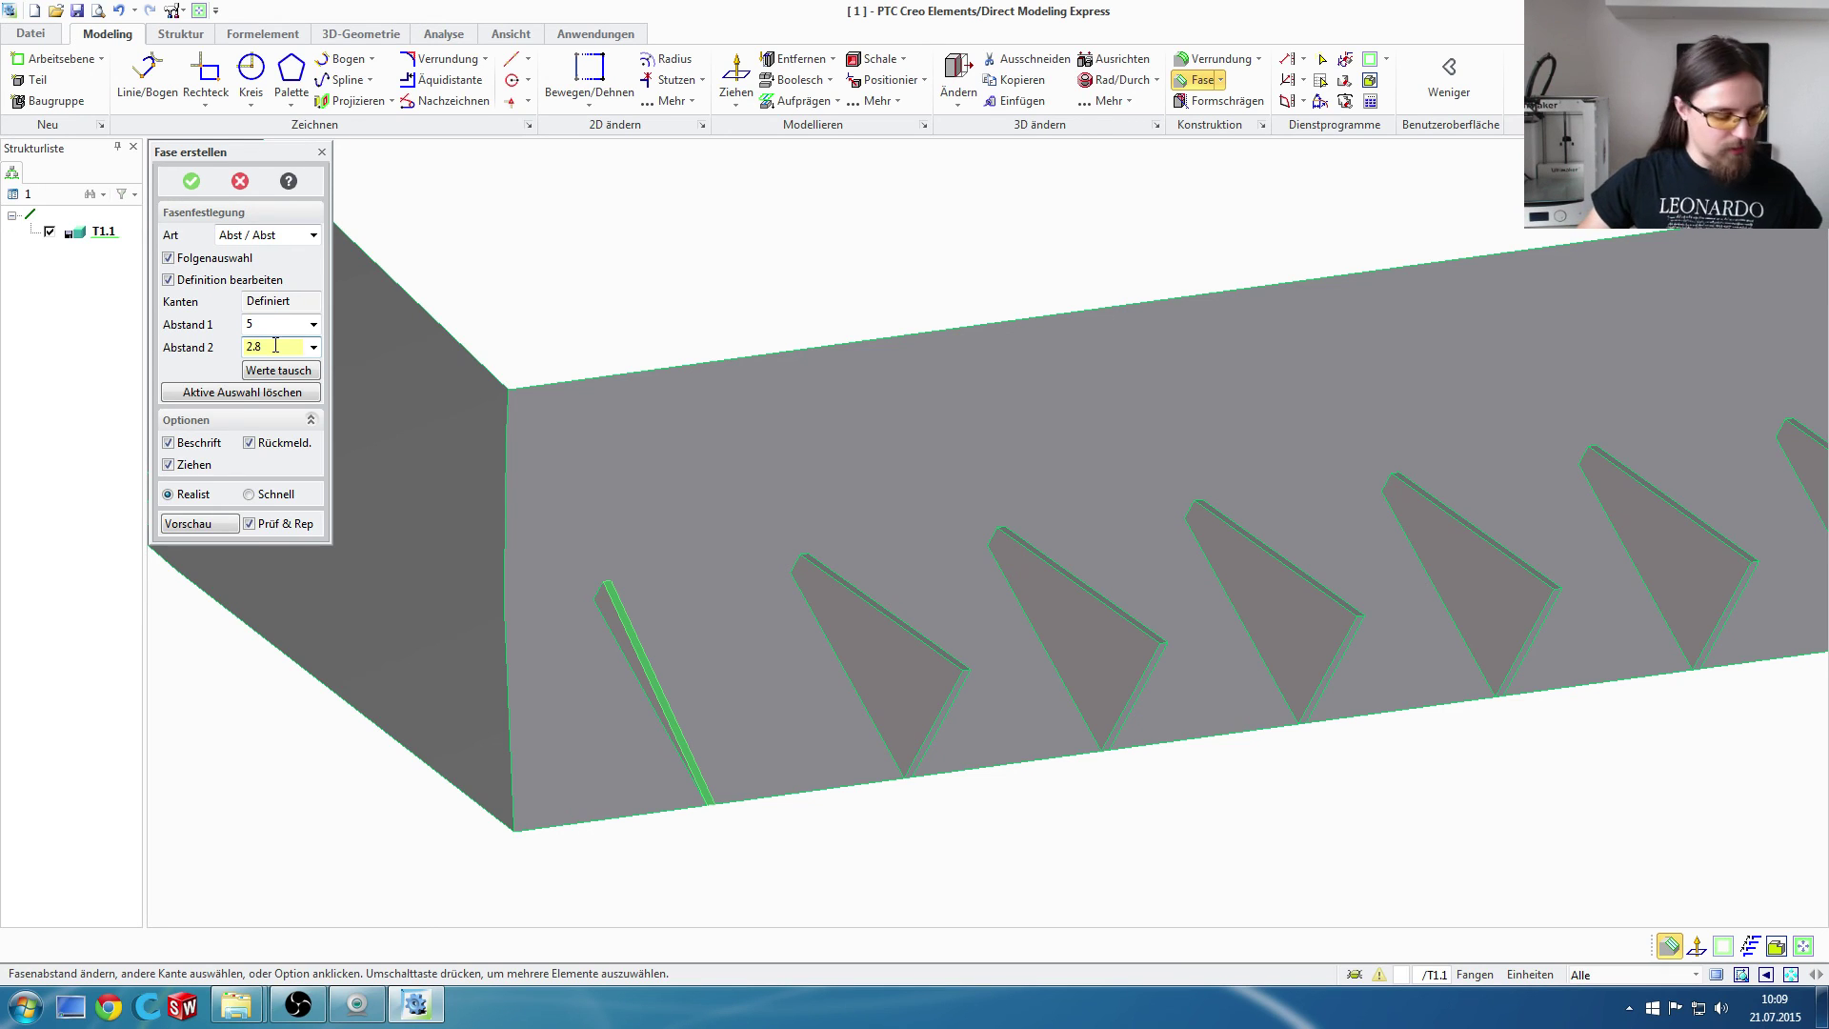
{"action": "key", "text": "Return"}
{"action": "middle_click_drag", "start_coordinate": [609, 591], "coordinate": [733, 587]}
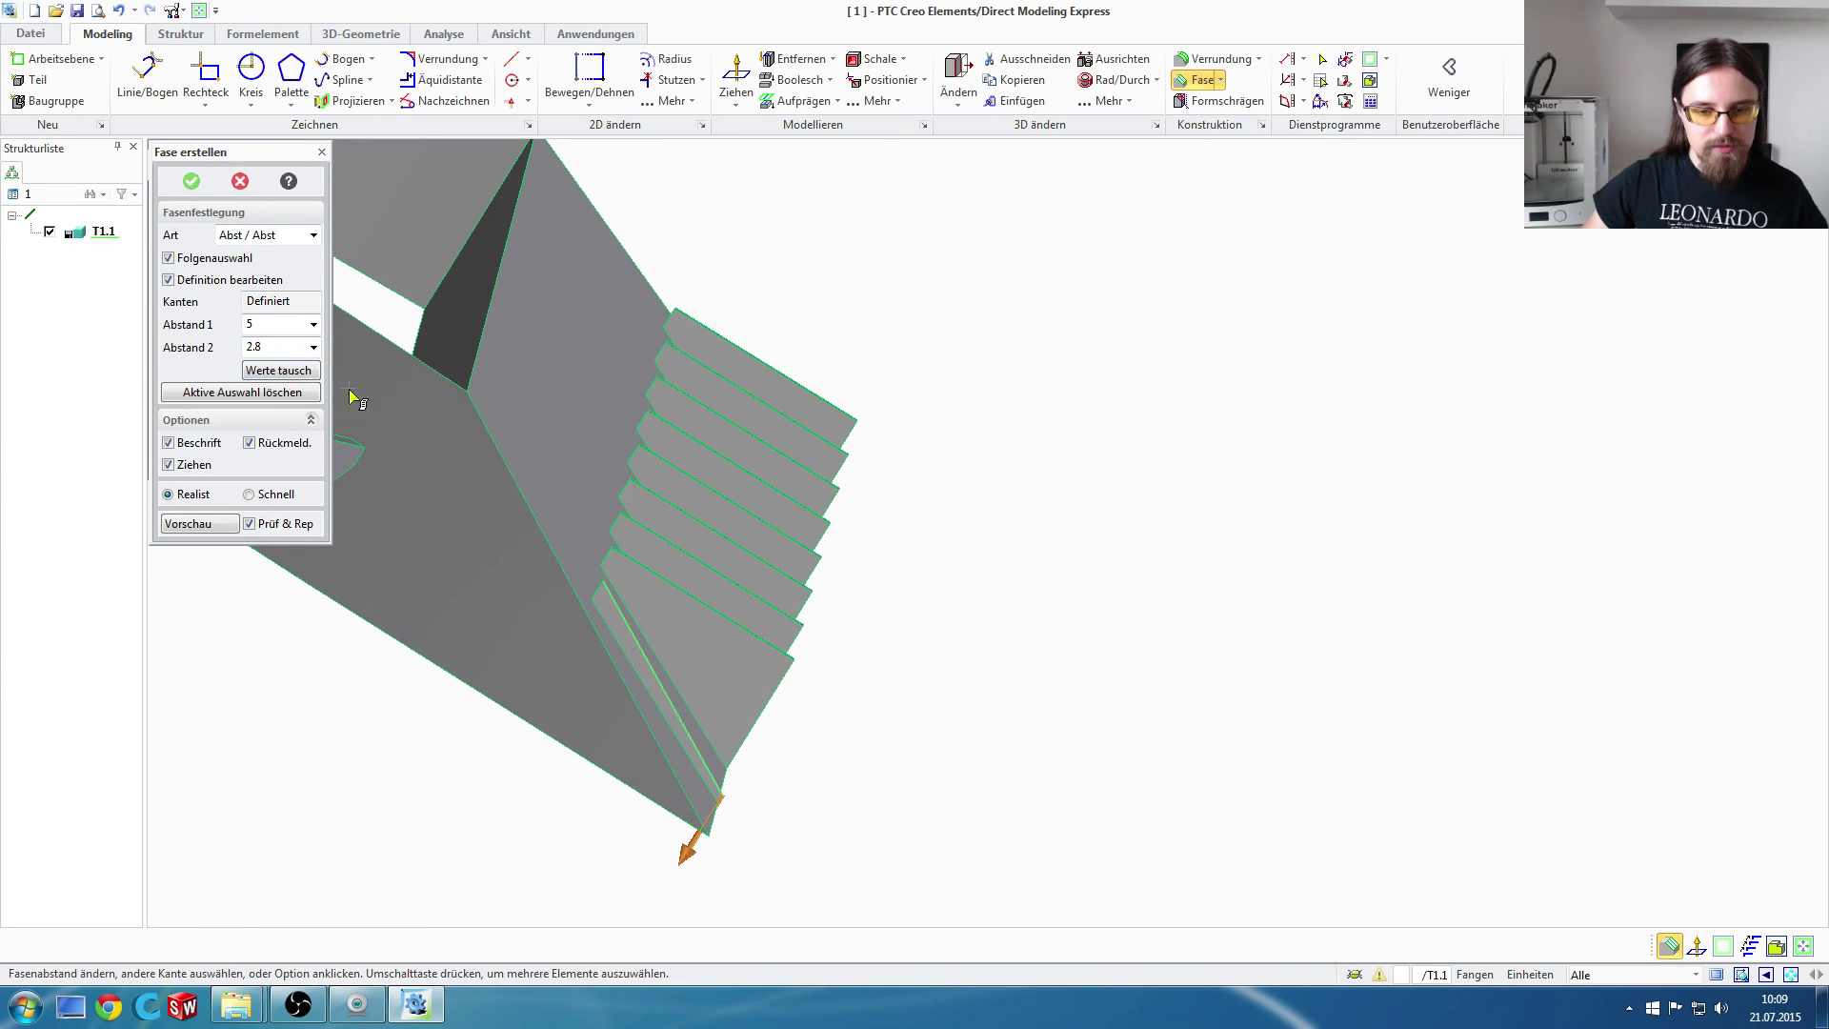
{"action": "left_click", "coordinate": [275, 345]}
{"action": "type", "text": "2"}
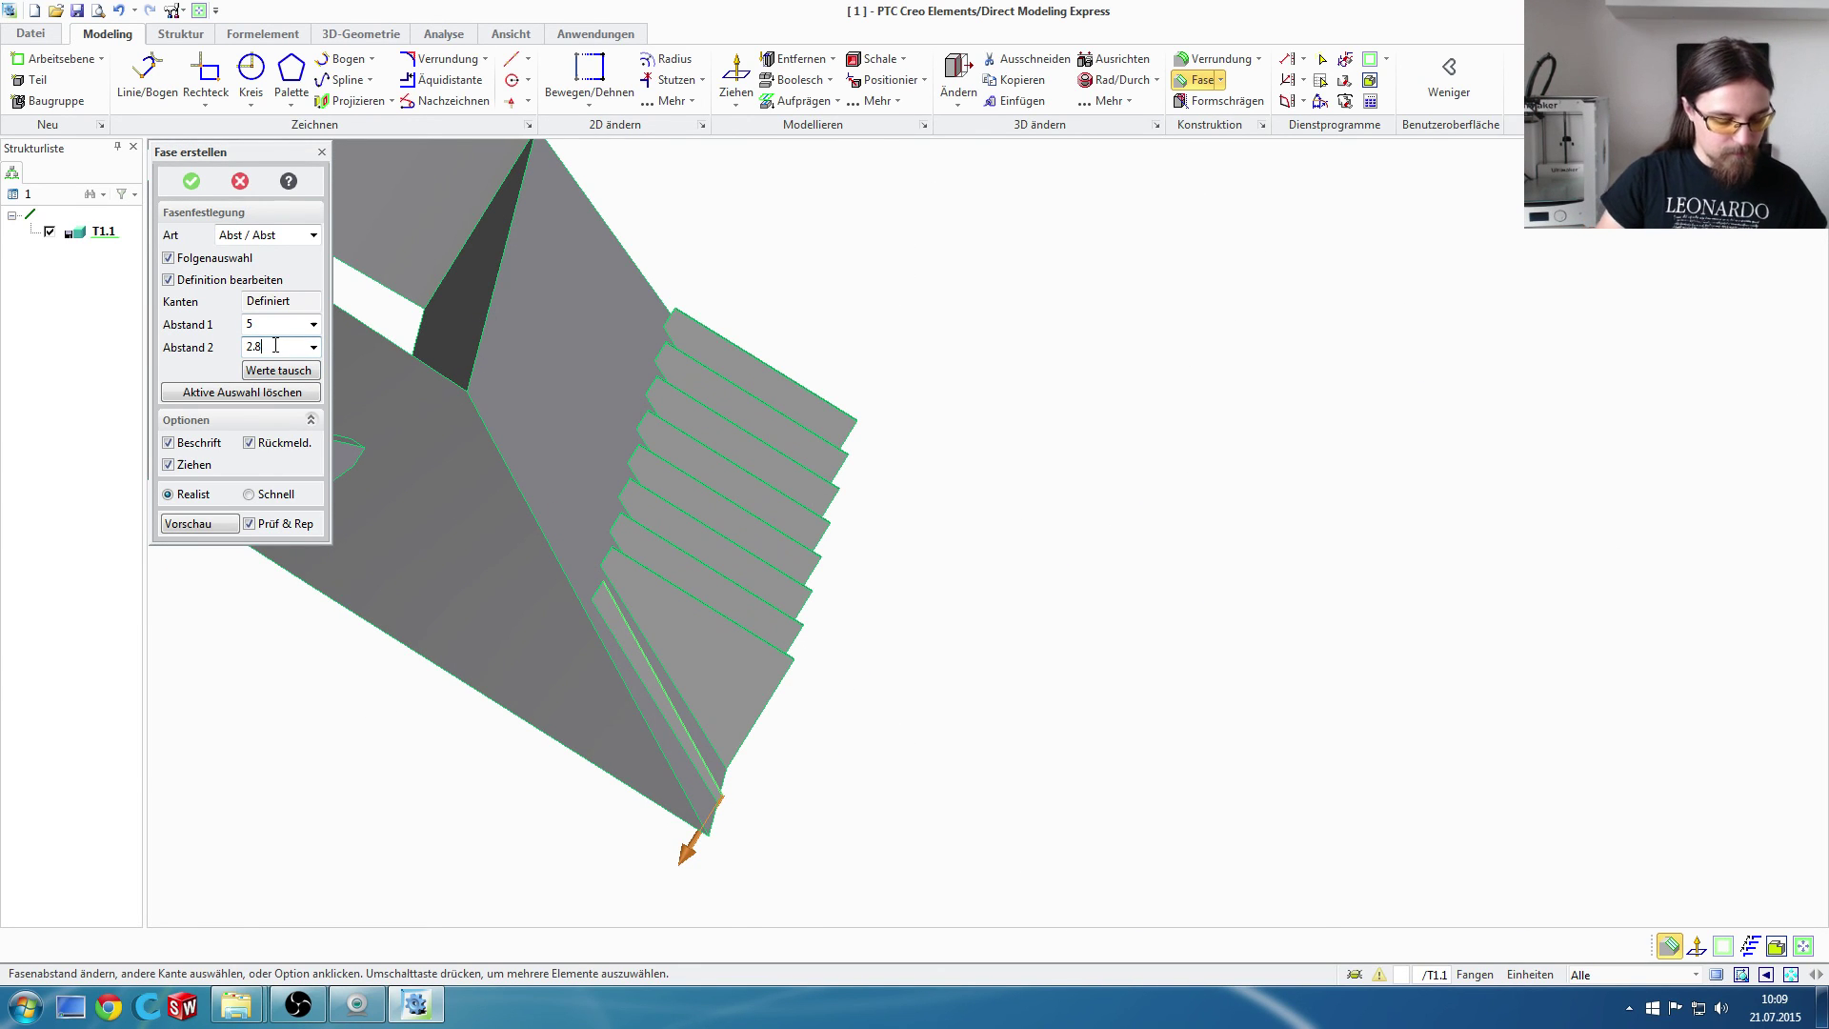
{"action": "type", "text": ".7"}
{"action": "key", "text": "Return"}
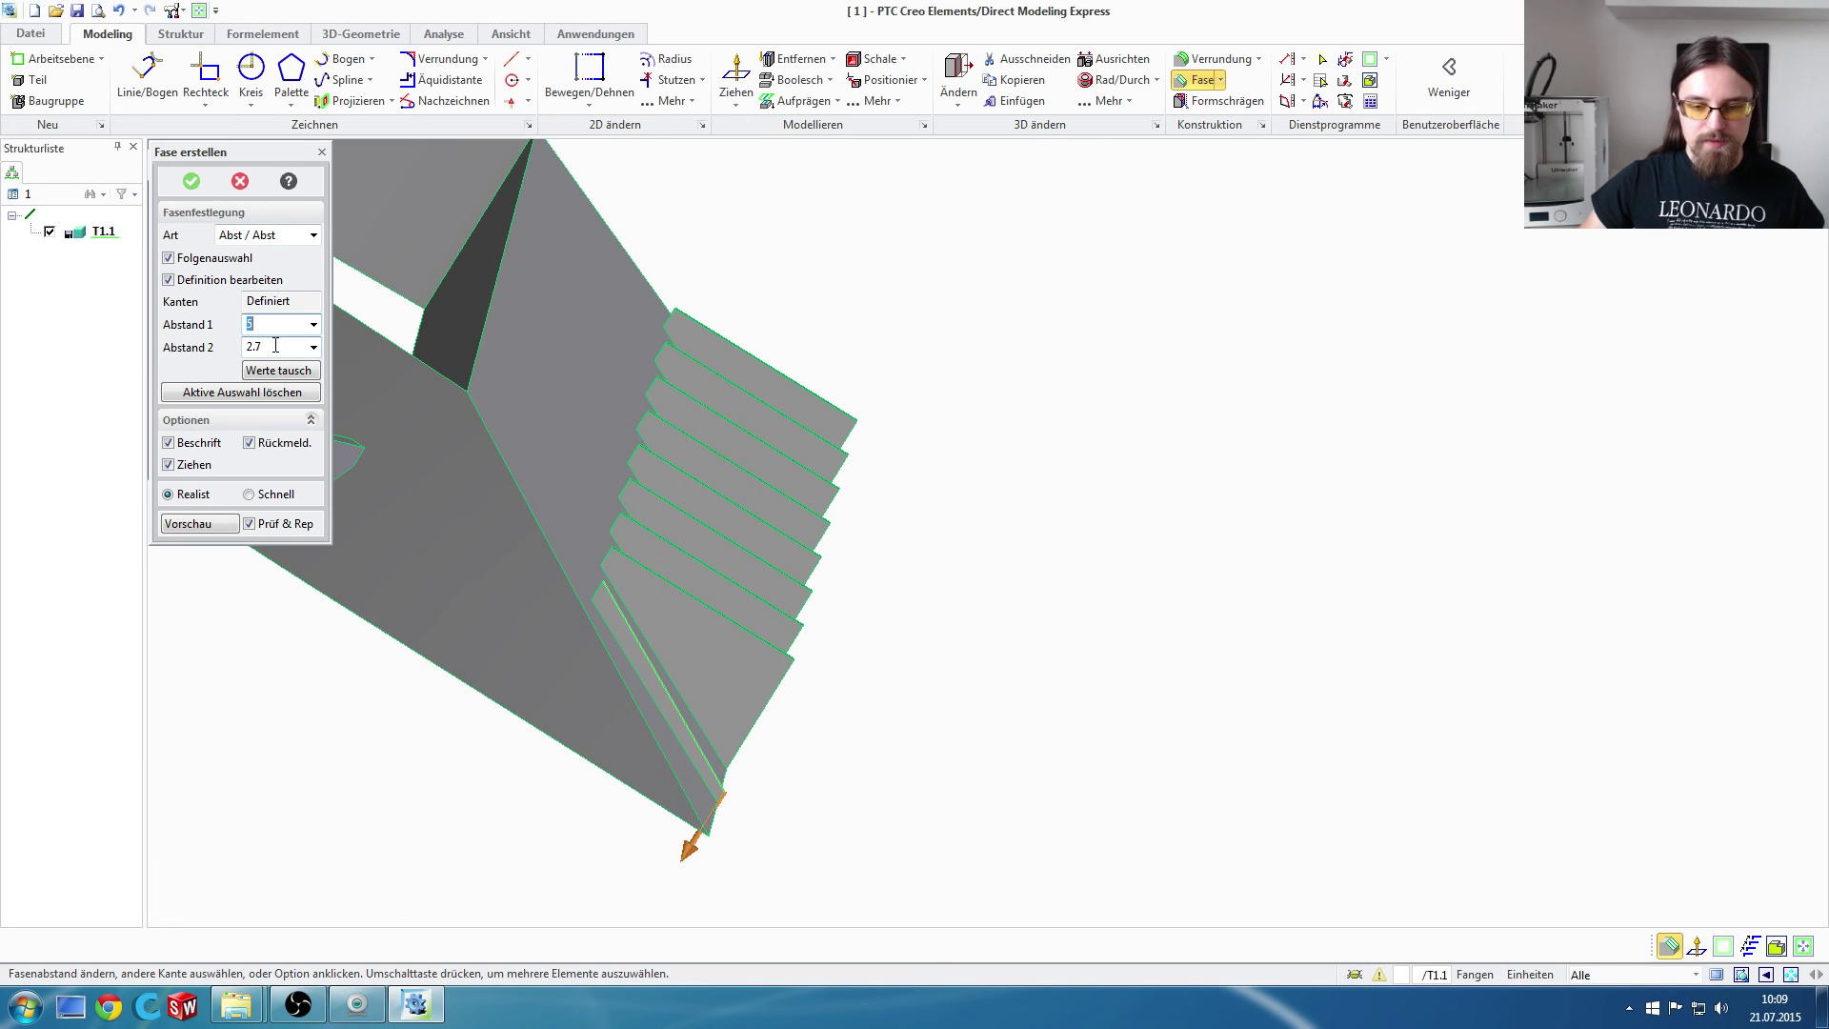
{"action": "mouse_move", "coordinate": [747, 818]}
{"action": "middle_mouse_down"}
{"action": "mouse_move", "coordinate": [470, 757]}
{"action": "mouse_move", "coordinate": [1153, 808]}
{"action": "middle_mouse_up"}
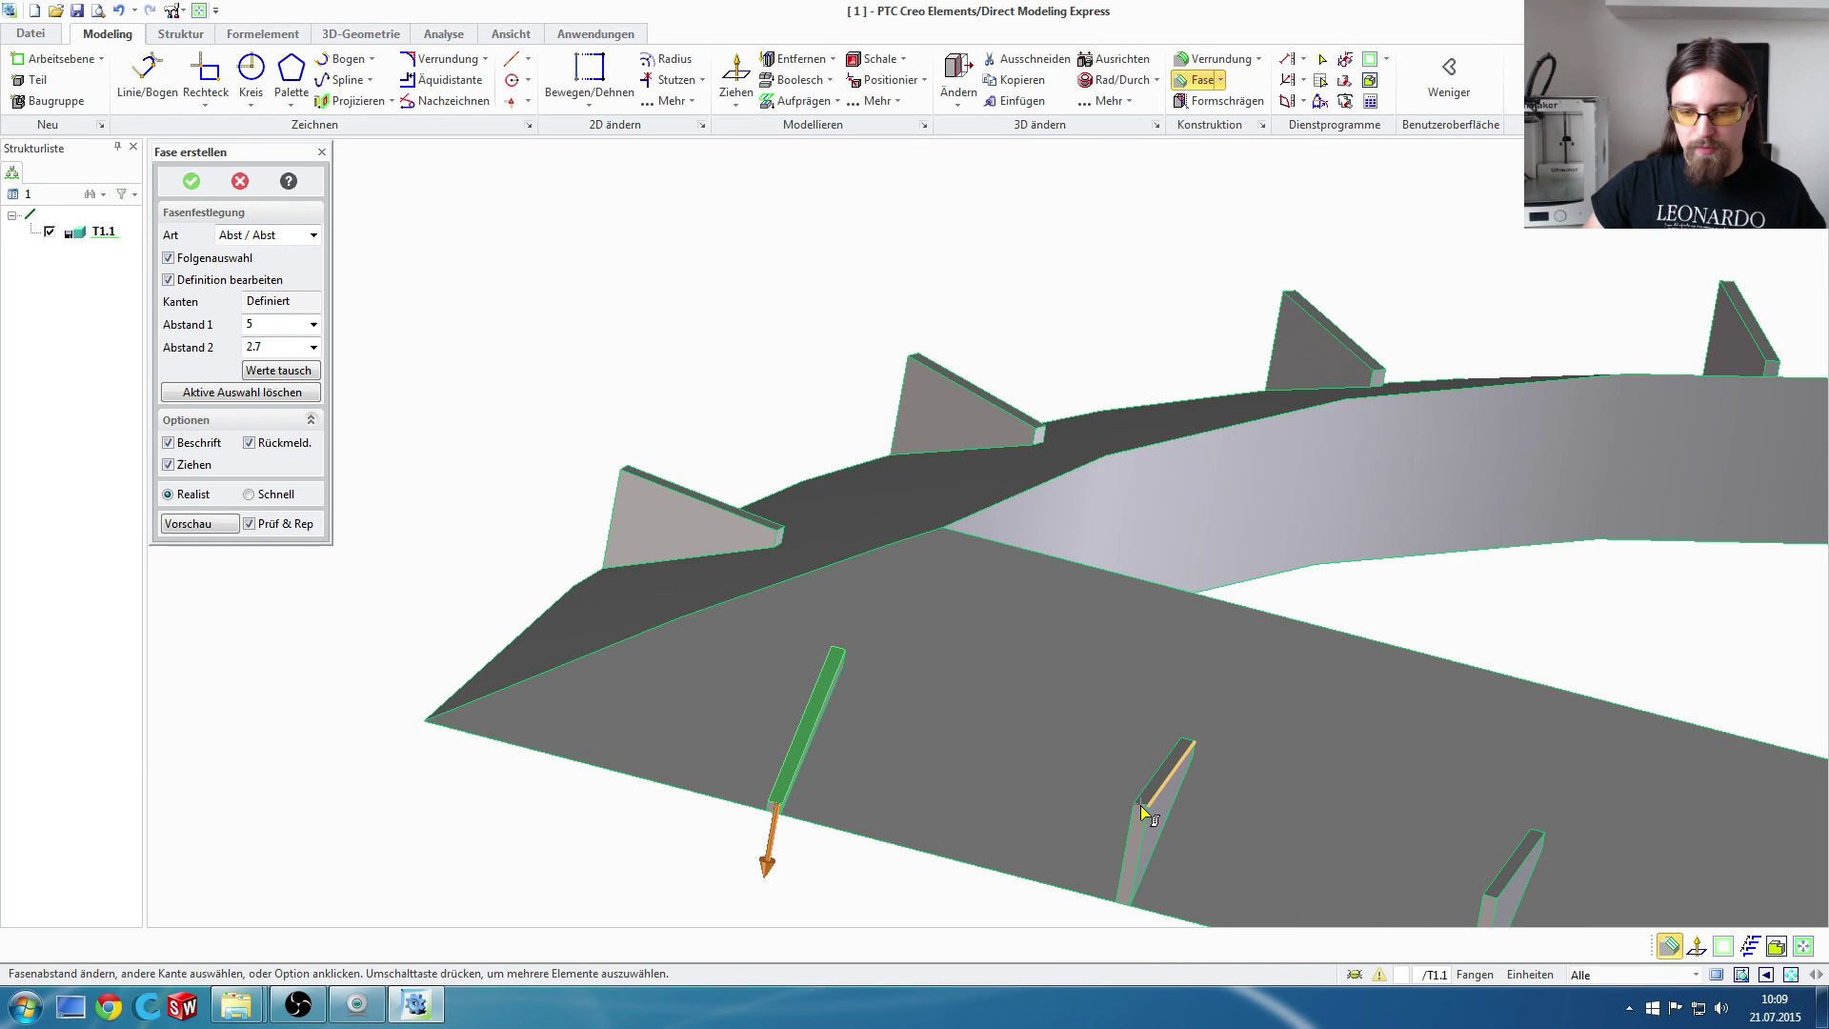
{"action": "left_click", "coordinate": [1135, 808]}
{"action": "middle_click_drag", "start_coordinate": [1136, 808], "coordinate": [585, 518]}
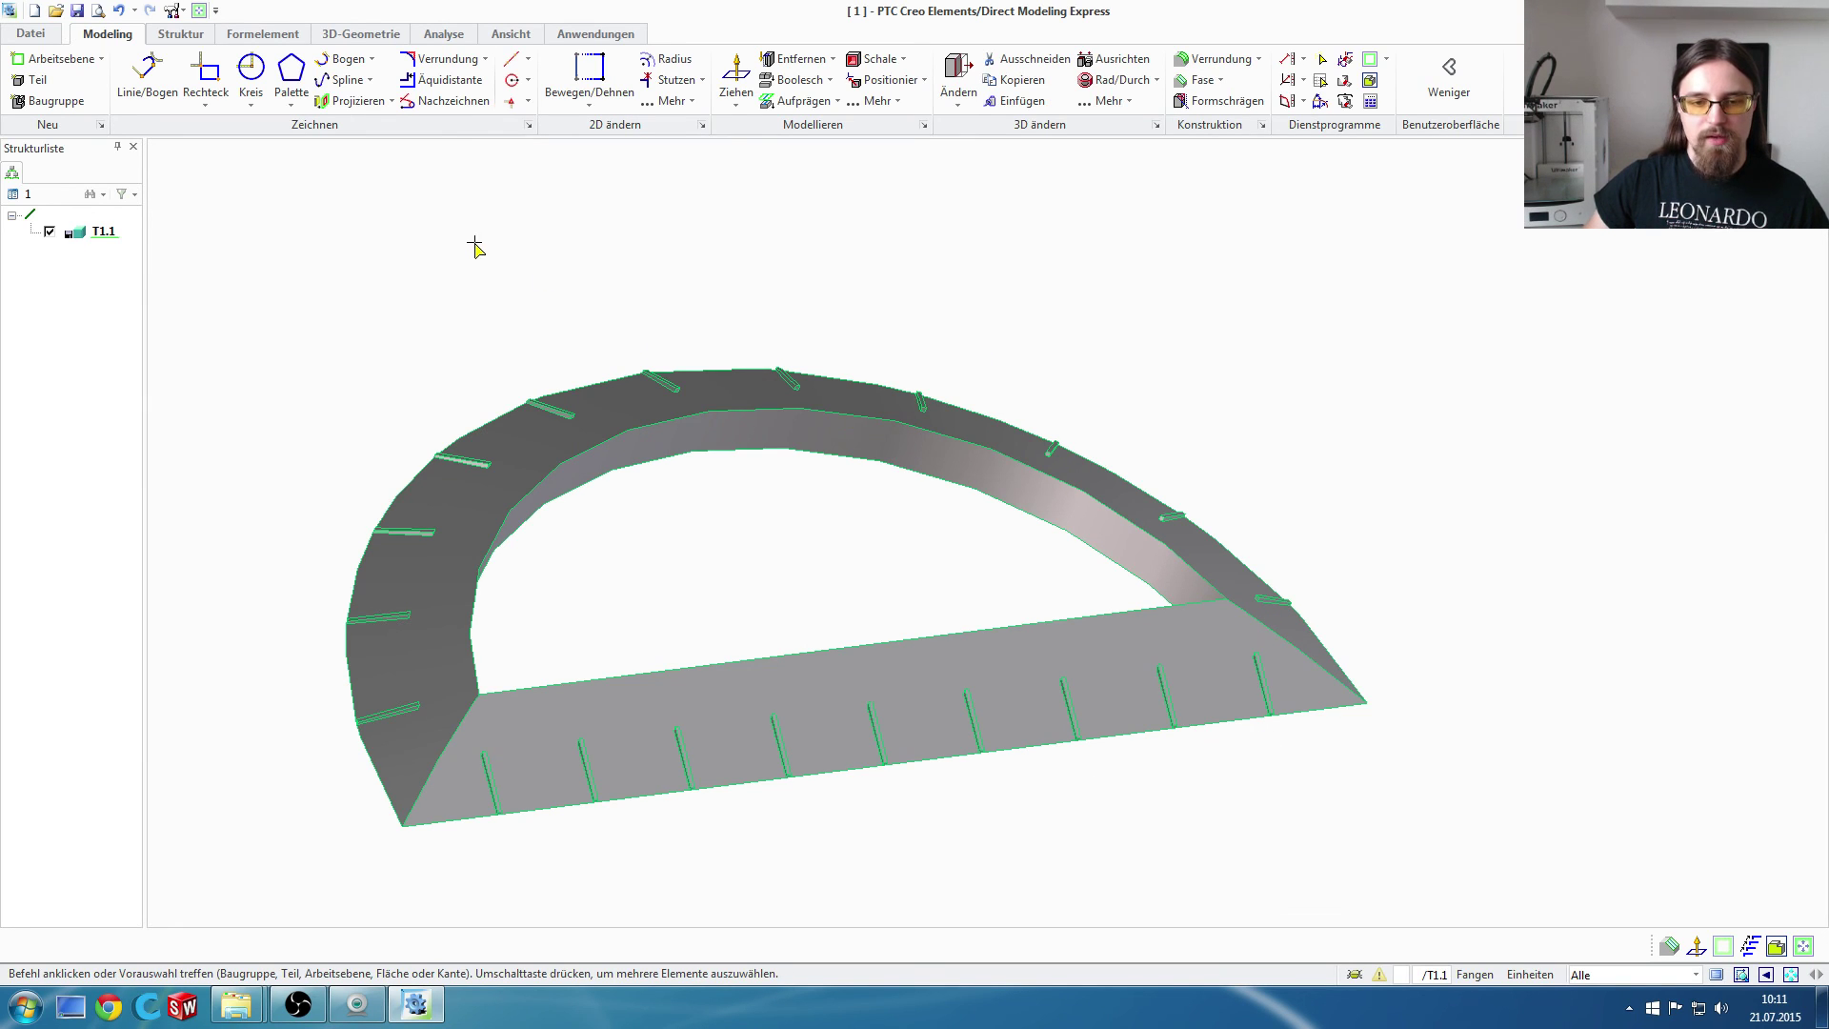
{"action": "middle_click_drag", "start_coordinate": [1445, 755], "coordinate": [1420, 751]}
{"action": "right_click", "coordinate": [1653, 633]}
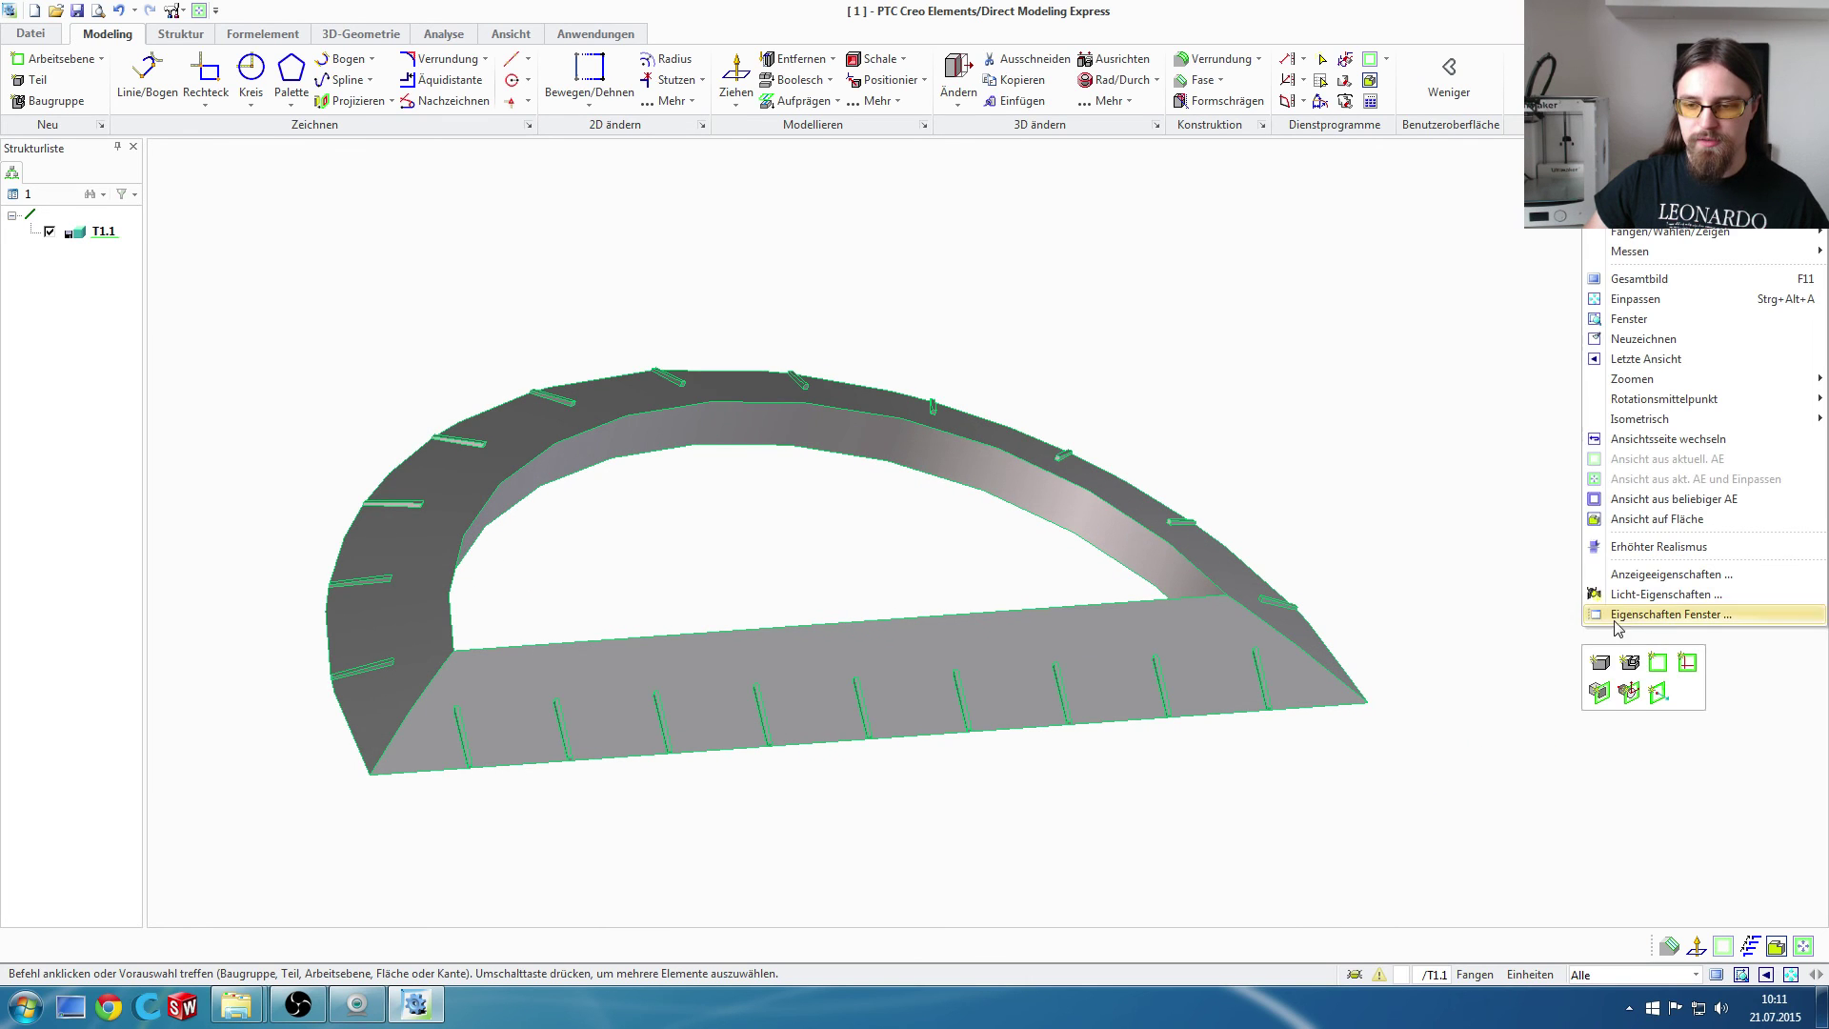
{"action": "left_click", "coordinate": [1458, 621]}
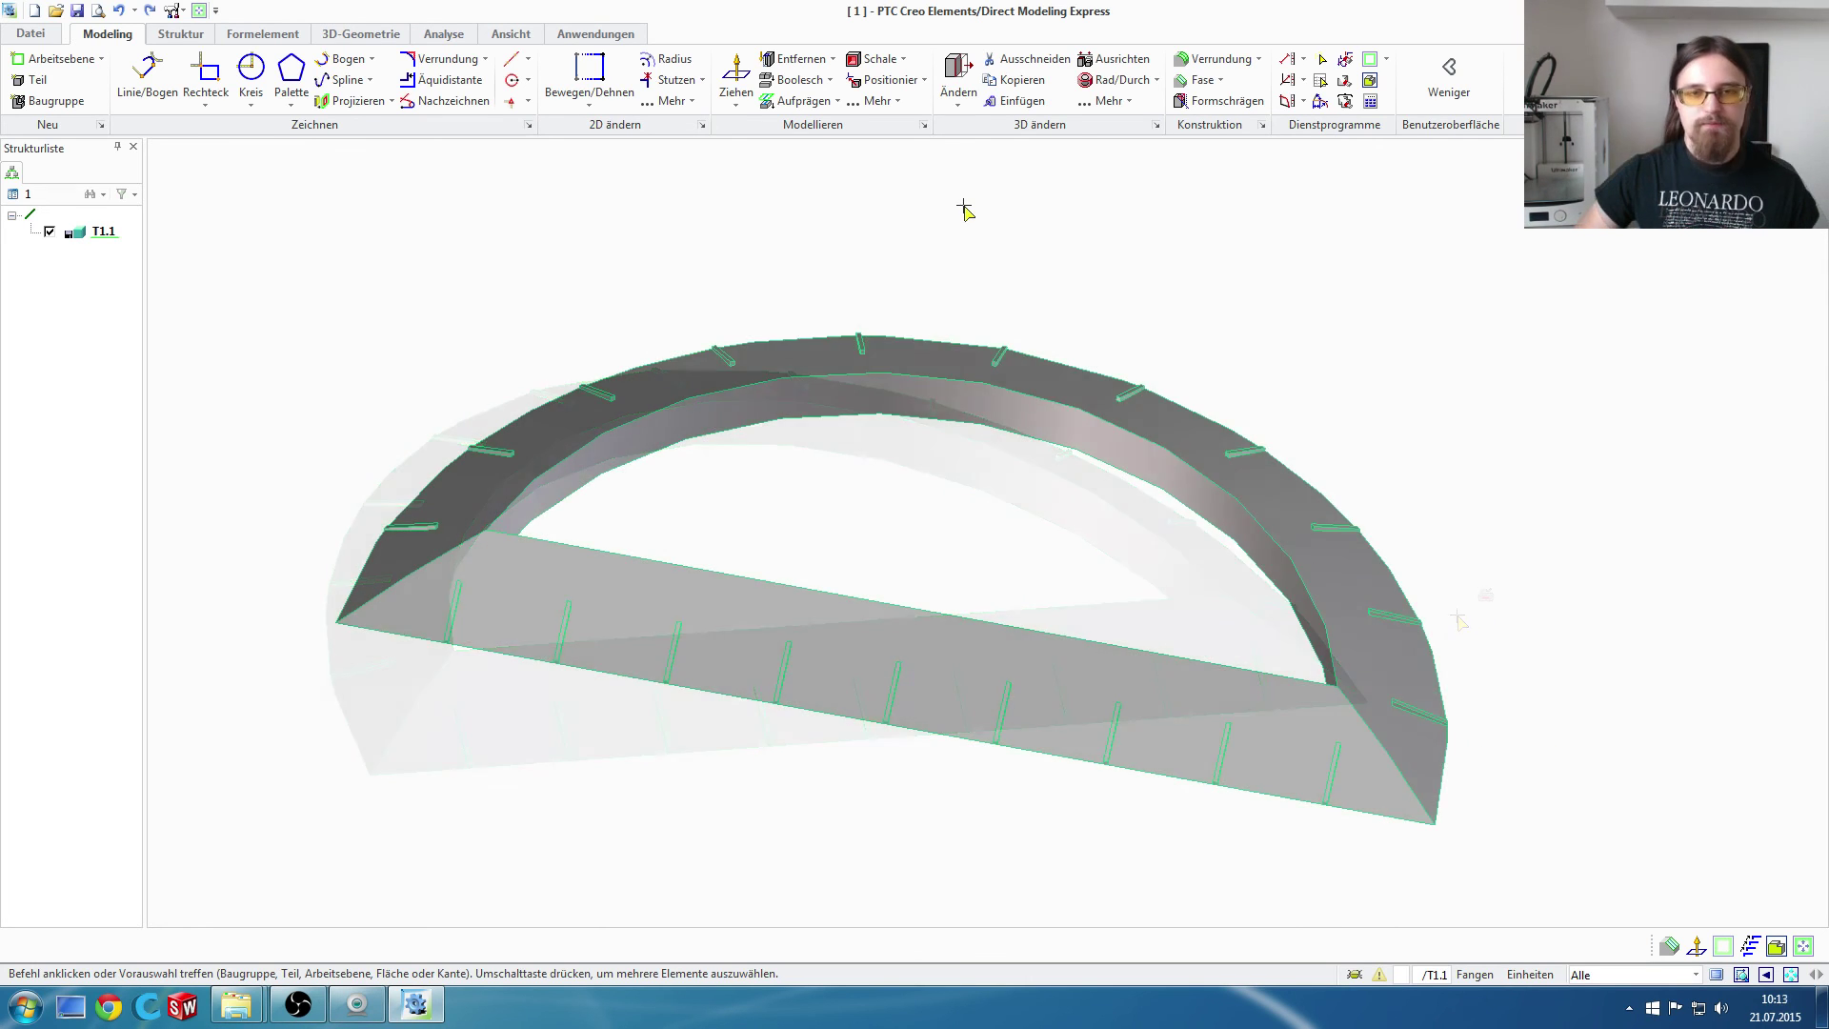